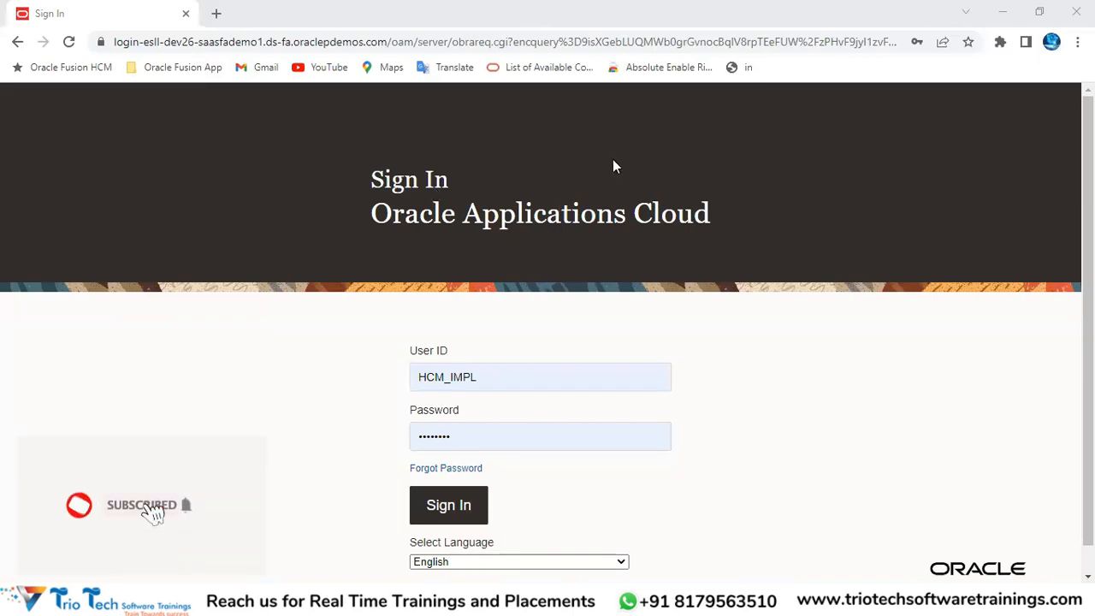
Step: Switch to the TrioTech Oracle Fusion Cloud HCM workbook and copy the Security Administration heading in B3
mouse_move(333, 603)
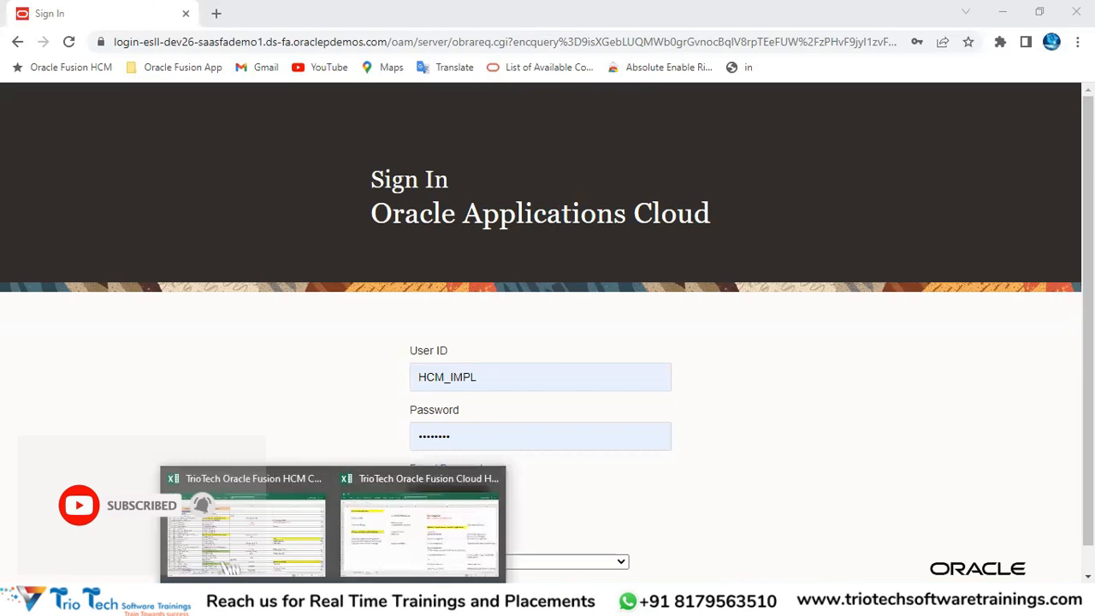
left_click(399, 557)
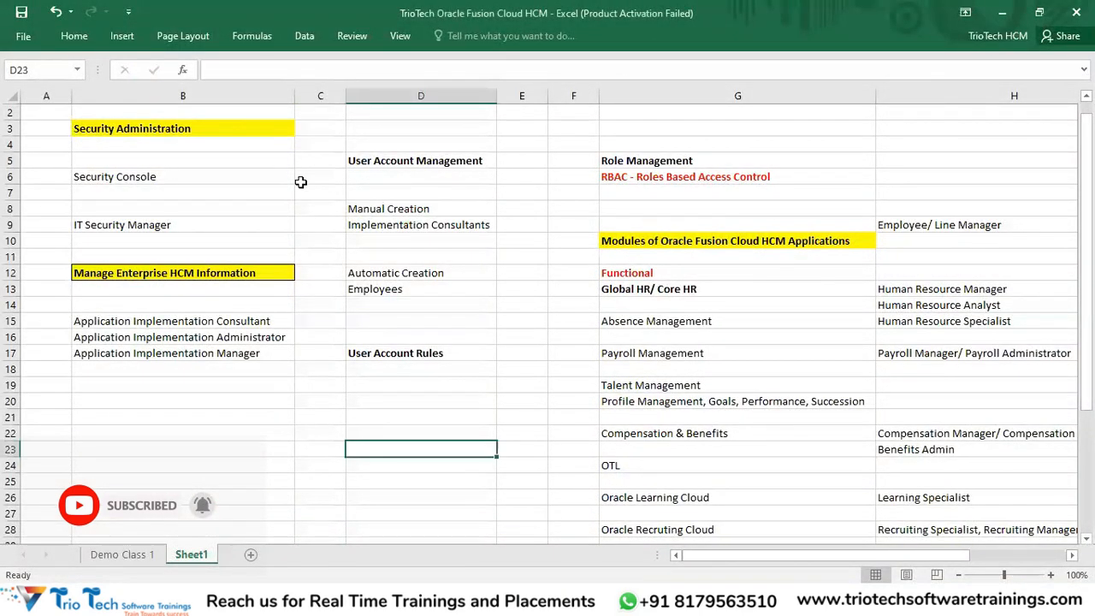
left_click(150, 128)
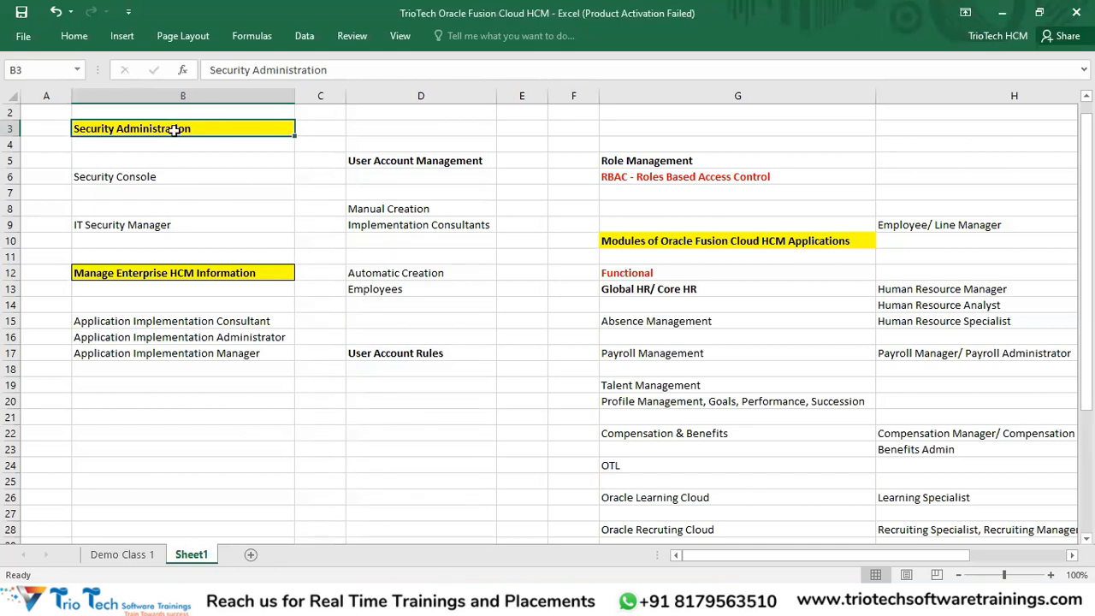
key("ctrl+c")
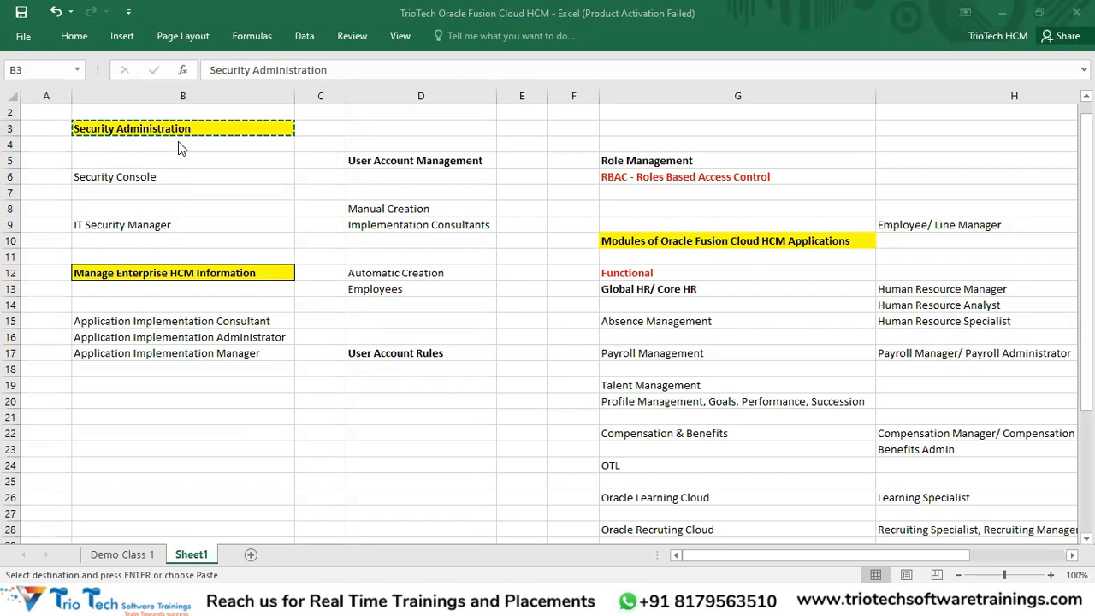
left_click(386, 161)
left_click(379, 160)
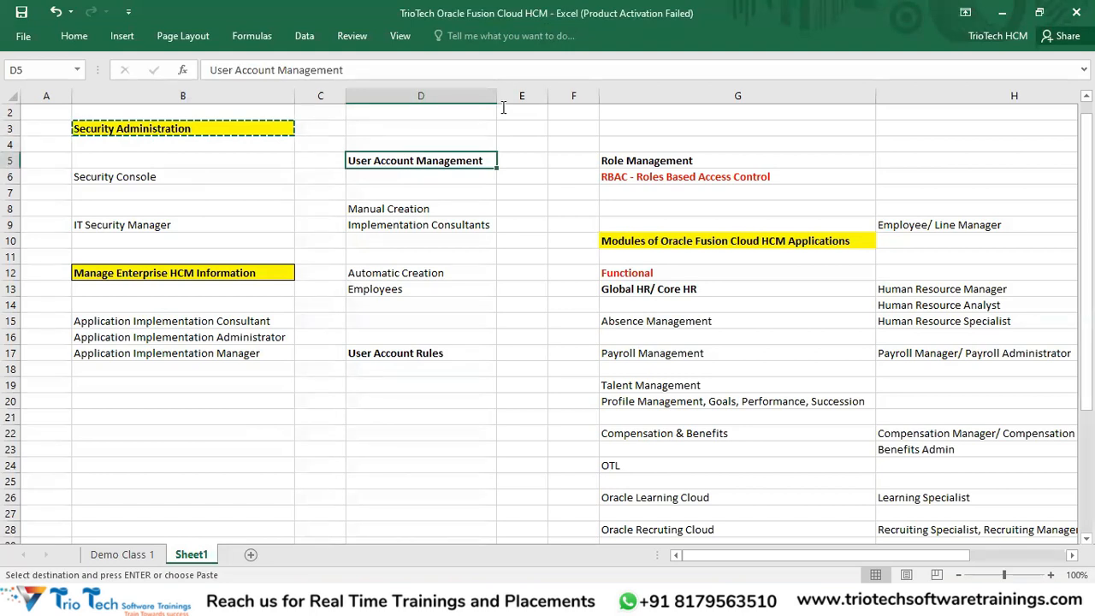
left_click_drag(492, 159, 655, 160)
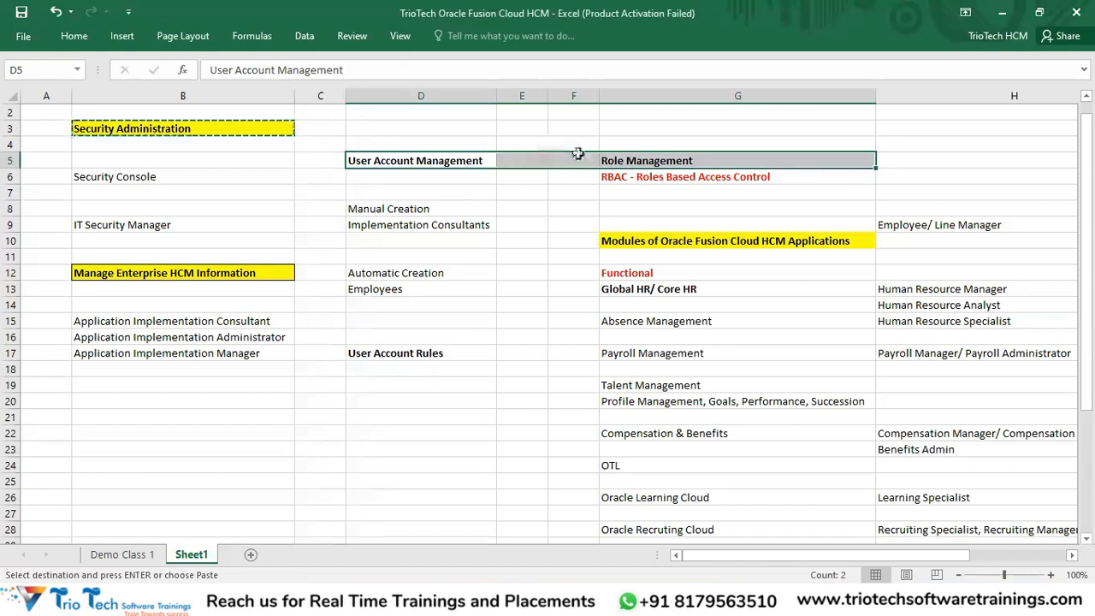
left_click(680, 95)
left_click_drag(675, 162, 636, 172)
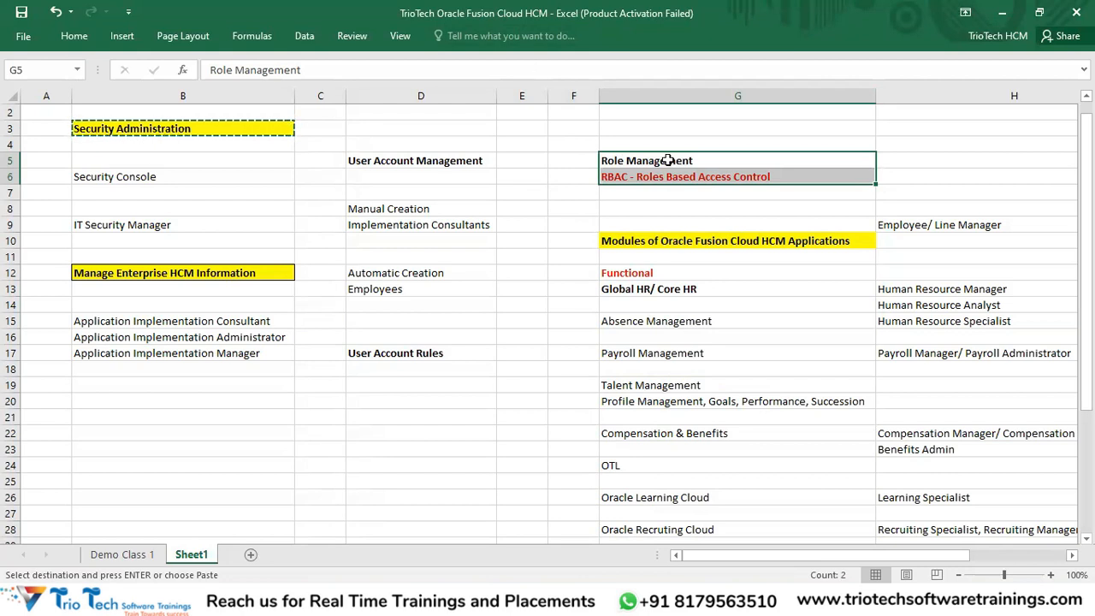
left_click(425, 159)
left_click_drag(423, 209, 428, 226)
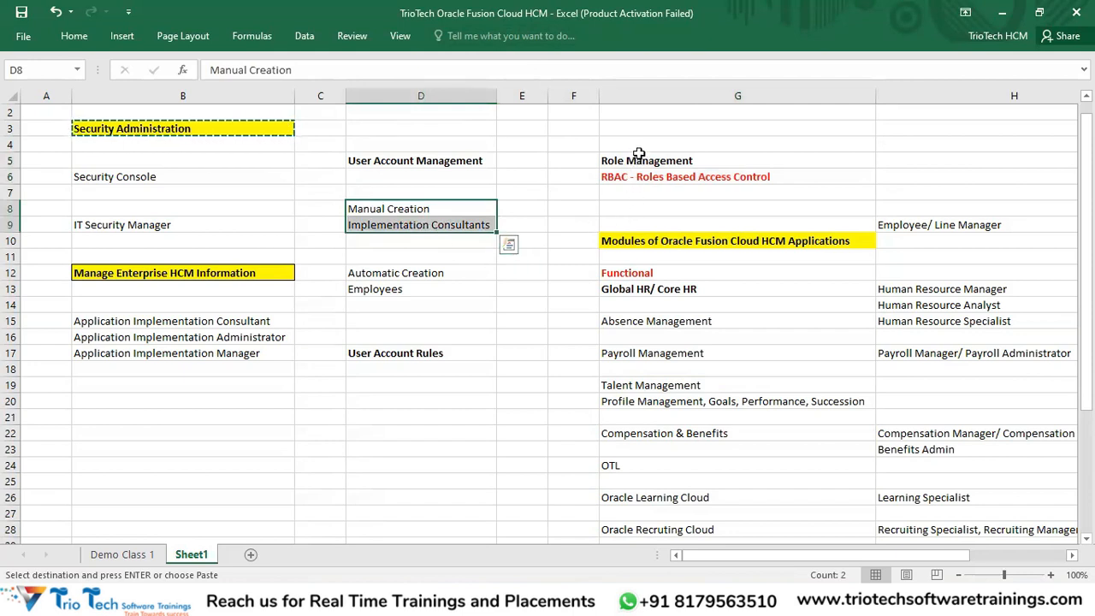
left_click_drag(916, 224, 975, 517)
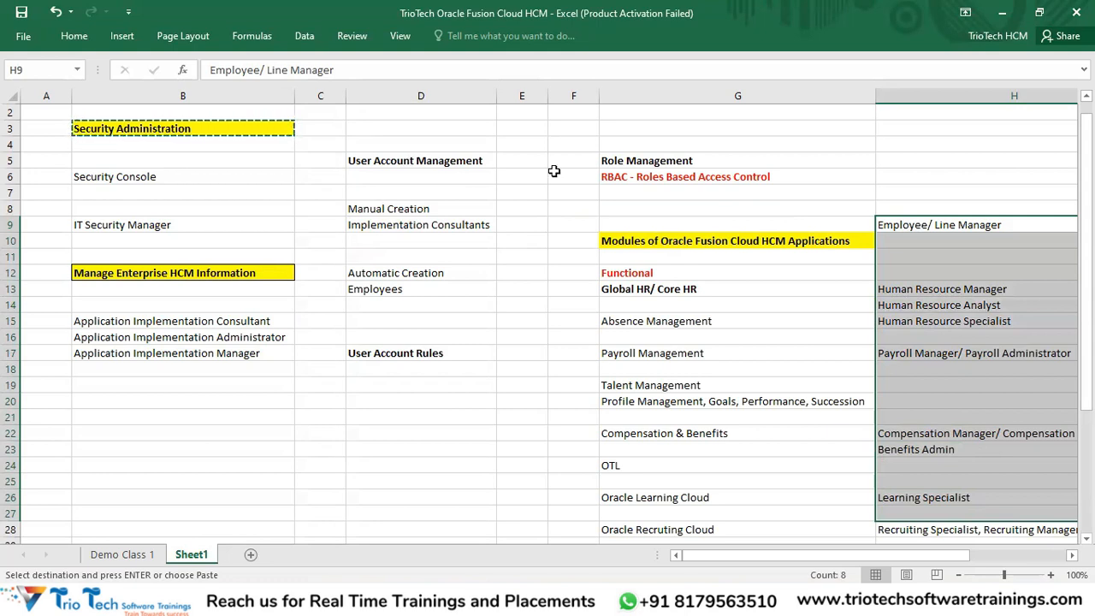
left_click(643, 162)
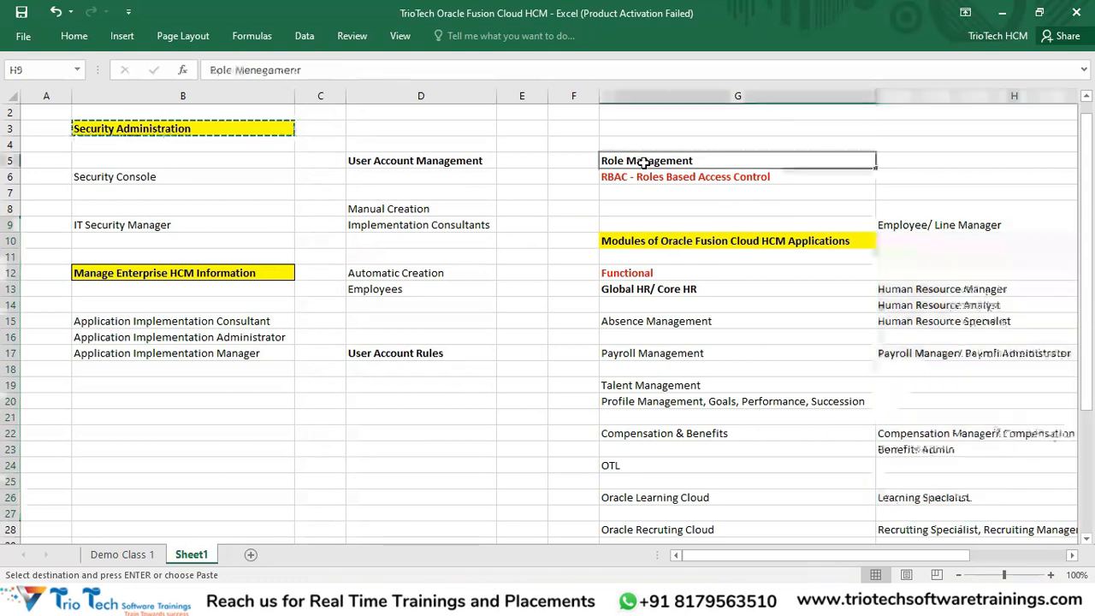
left_click(425, 159)
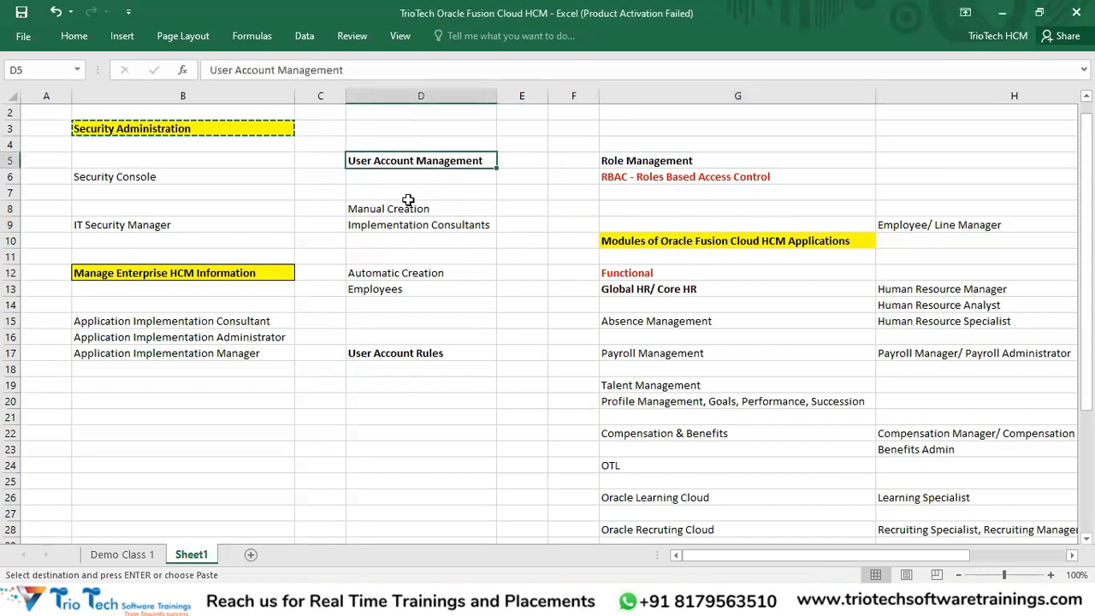
left_click_drag(407, 205, 406, 289)
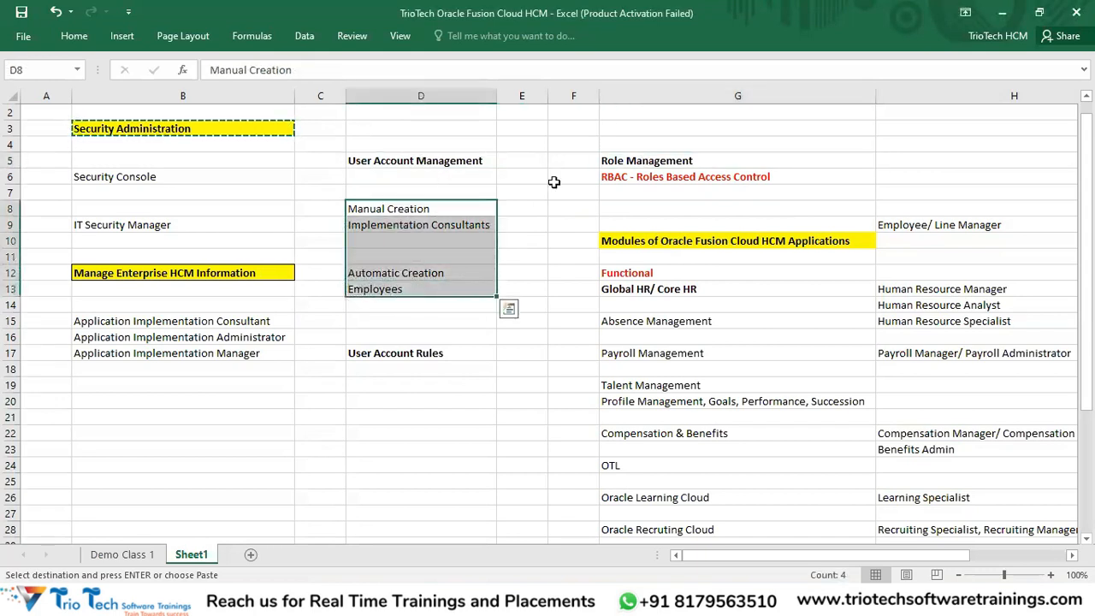
key("alt+Tab")
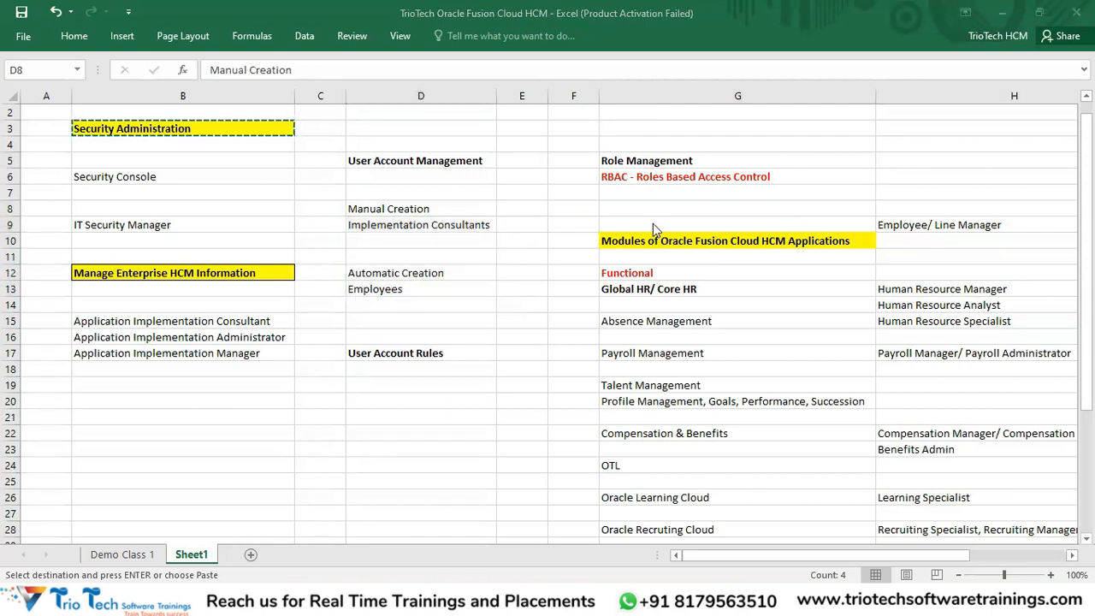
key("alt+Tab")
left_click(386, 209)
left_click_drag(389, 224, 389, 224)
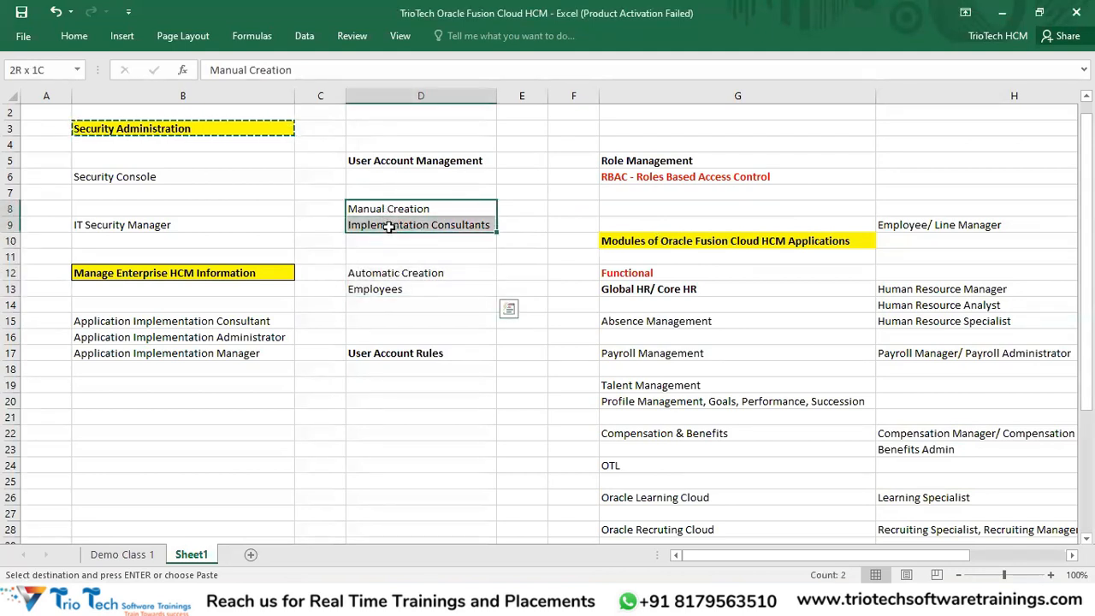
key("alt+Tab")
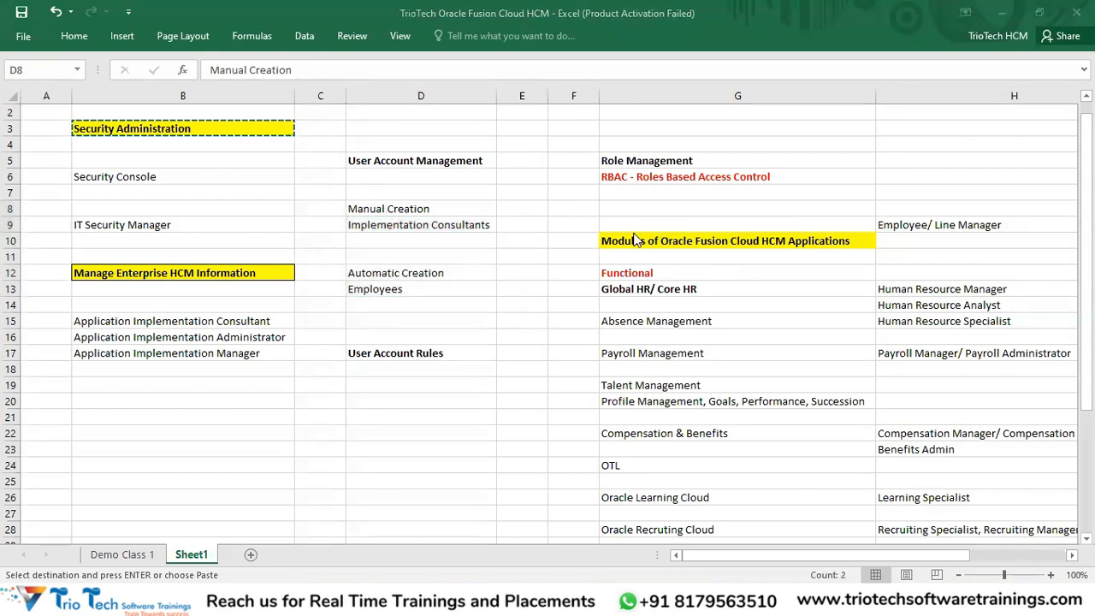
key("alt+Tab")
left_click(405, 214)
left_click(415, 286, "shift")
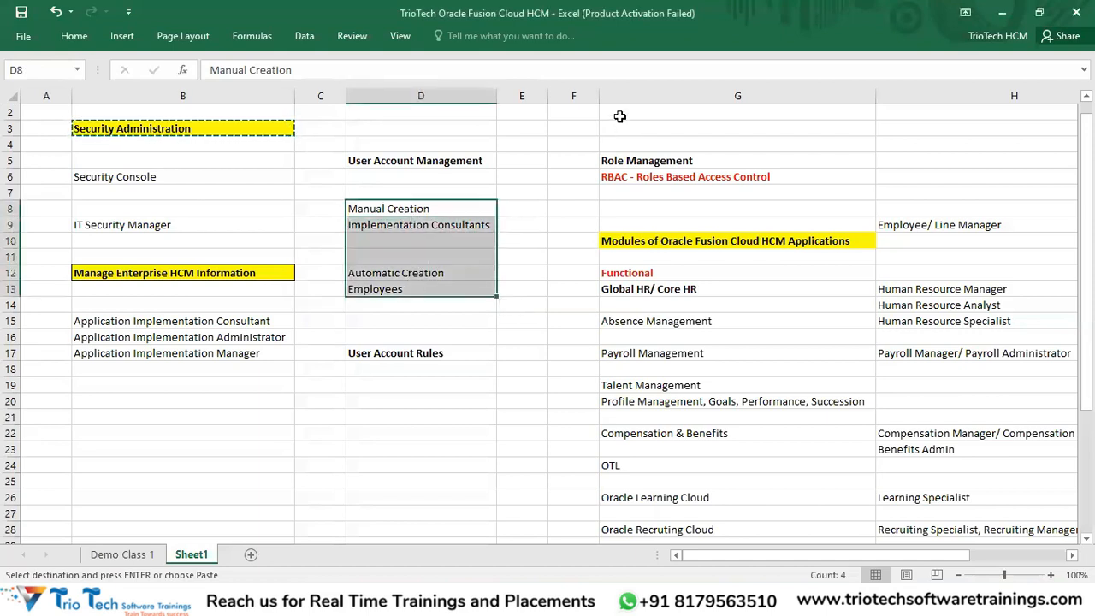
key("alt+Tab")
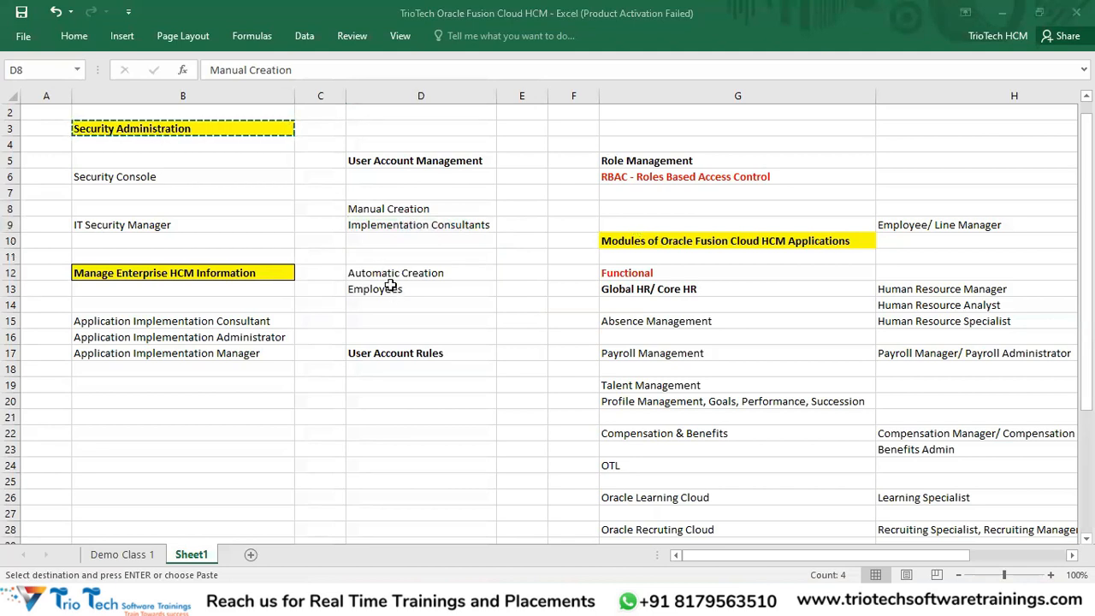
left_click_drag(389, 213, 389, 287)
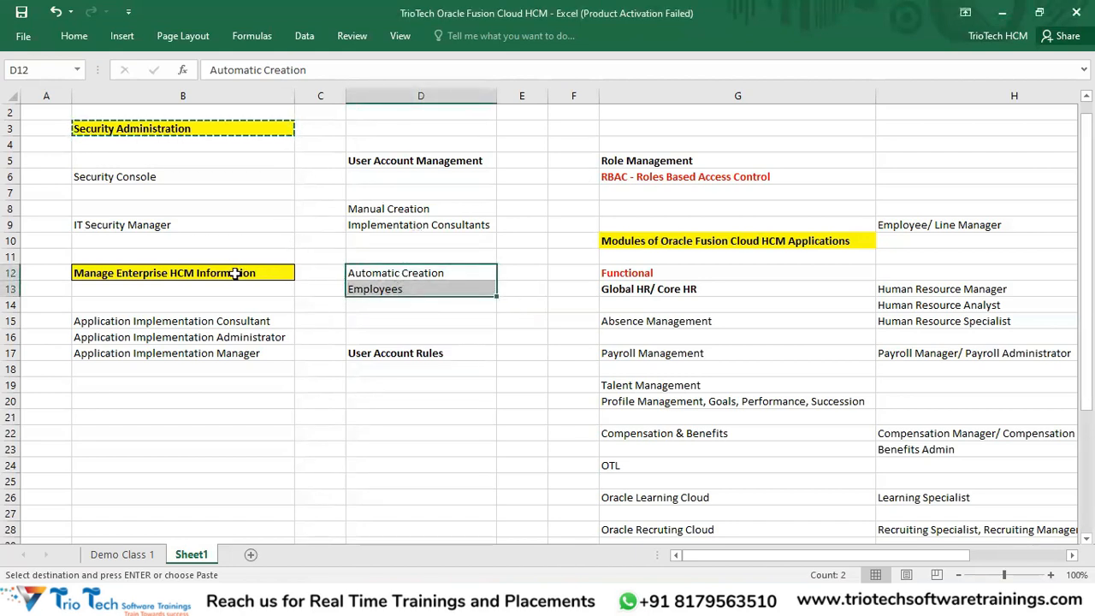
left_click(235, 273)
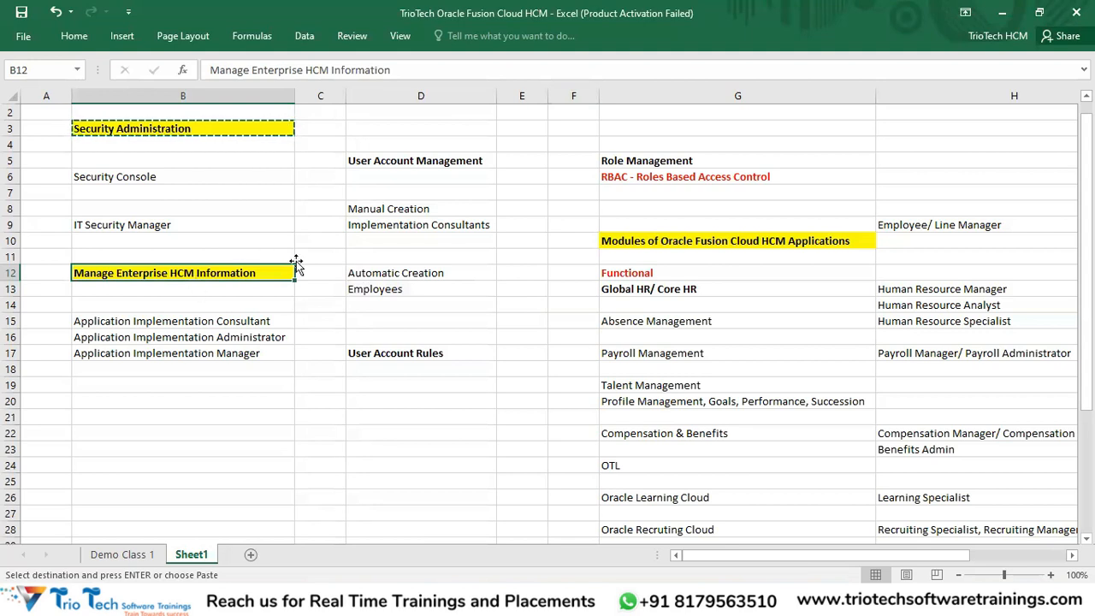
left_click_drag(389, 272, 389, 289)
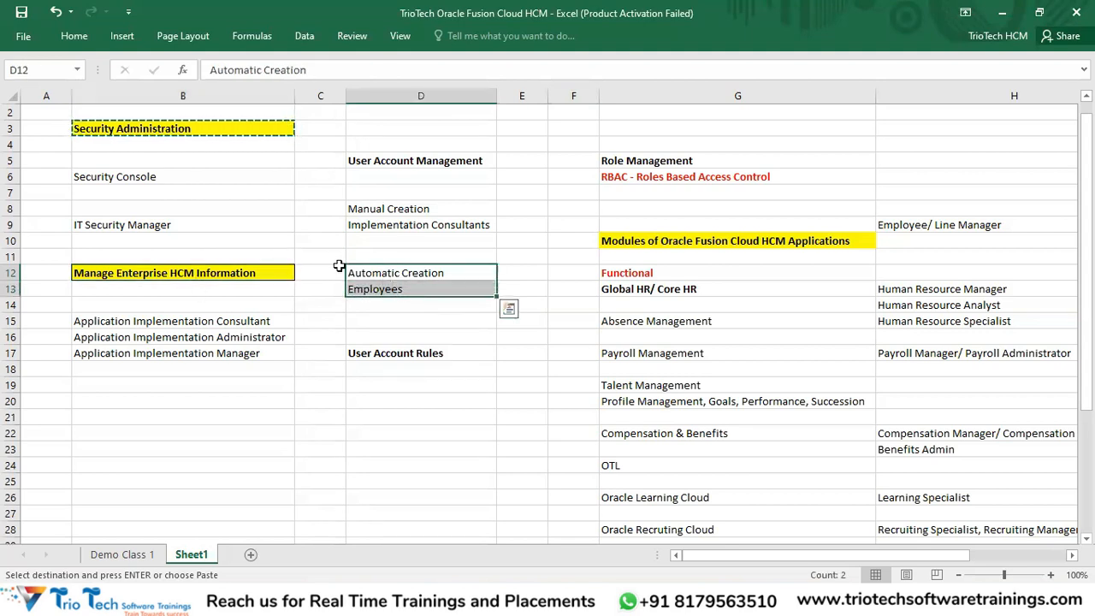
left_click(209, 273)
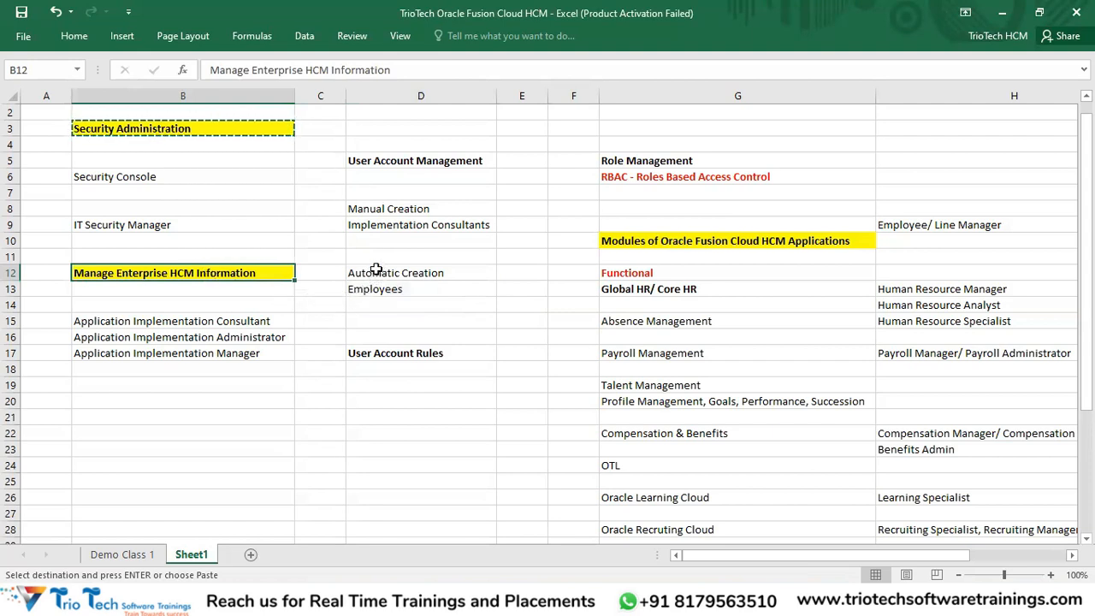
left_click_drag(379, 272, 379, 290)
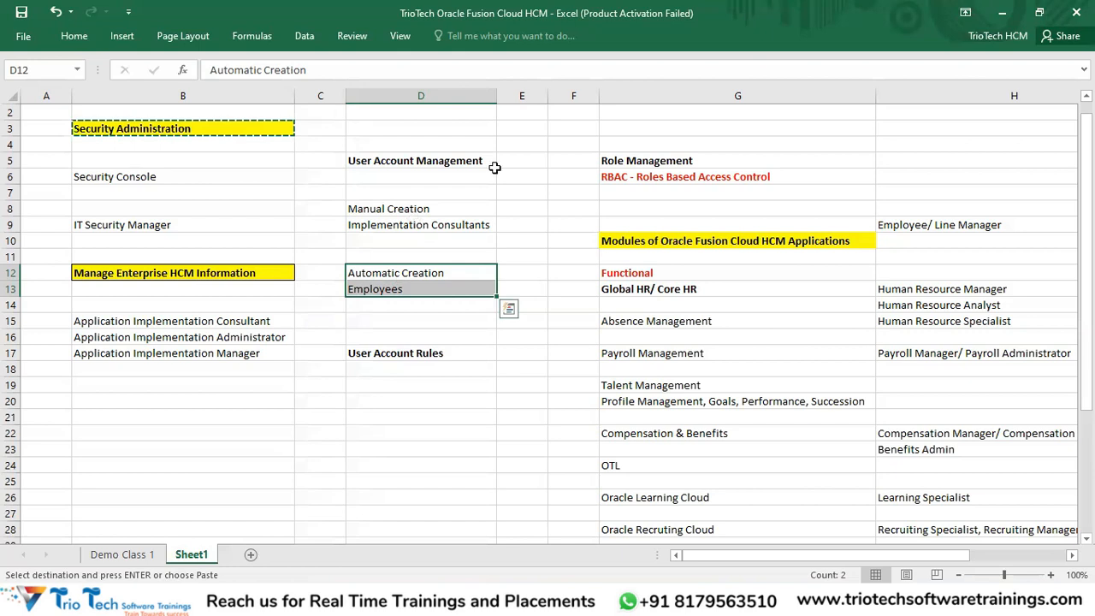
Step: Review the Manual Creation and Automatic Creation notes in column D, then go to the Oracle sign-in page
key("alt+Tab")
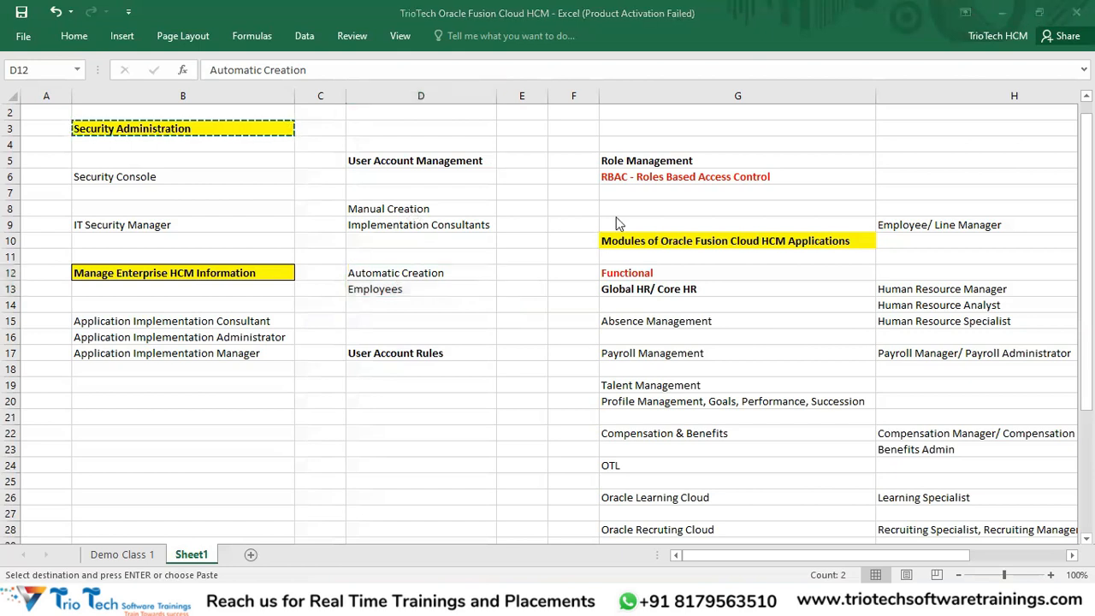
key("alt+Tab")
left_click(412, 213)
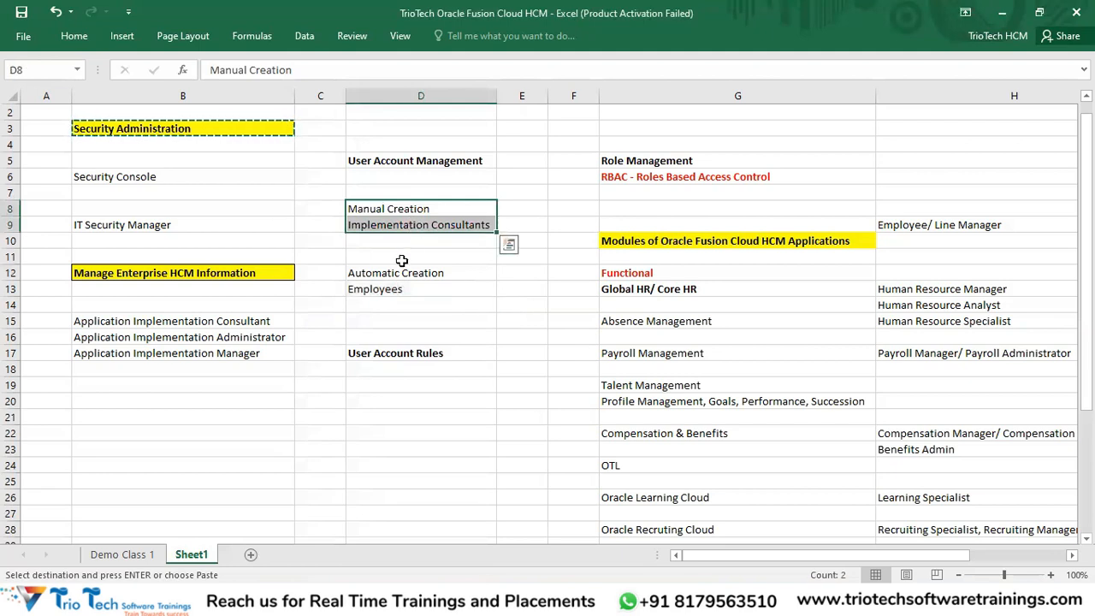
left_click_drag(386, 274, 390, 289)
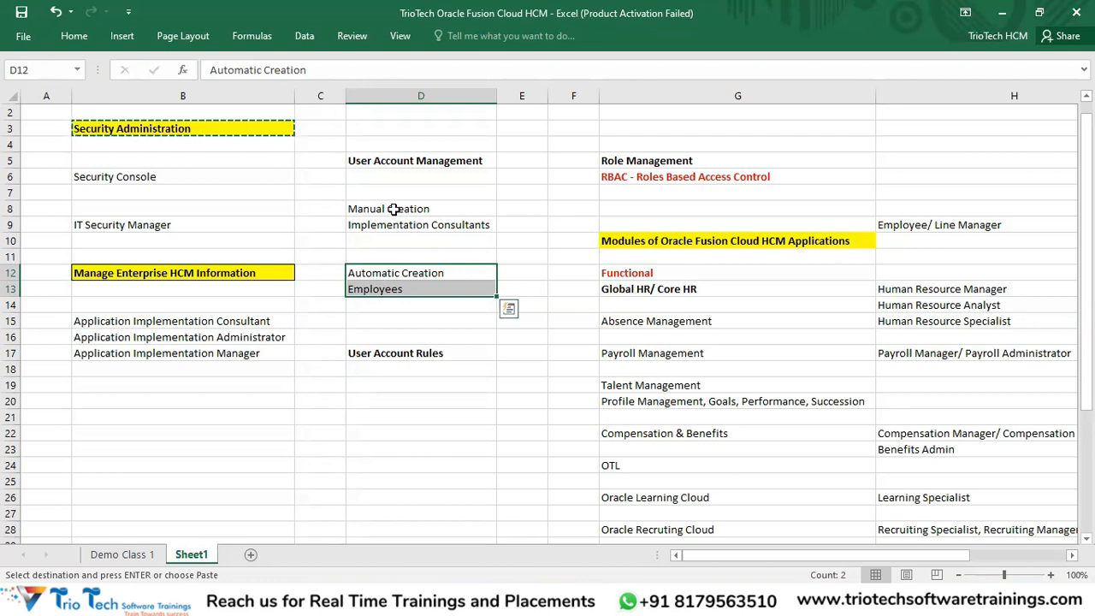
left_click_drag(393, 209, 398, 225)
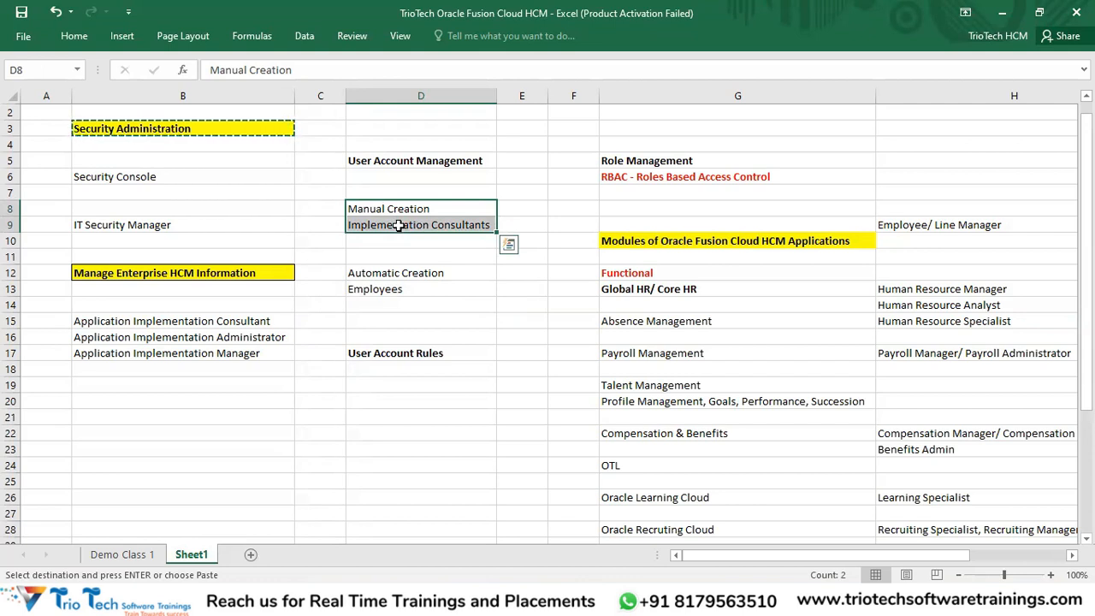
left_click(367, 223)
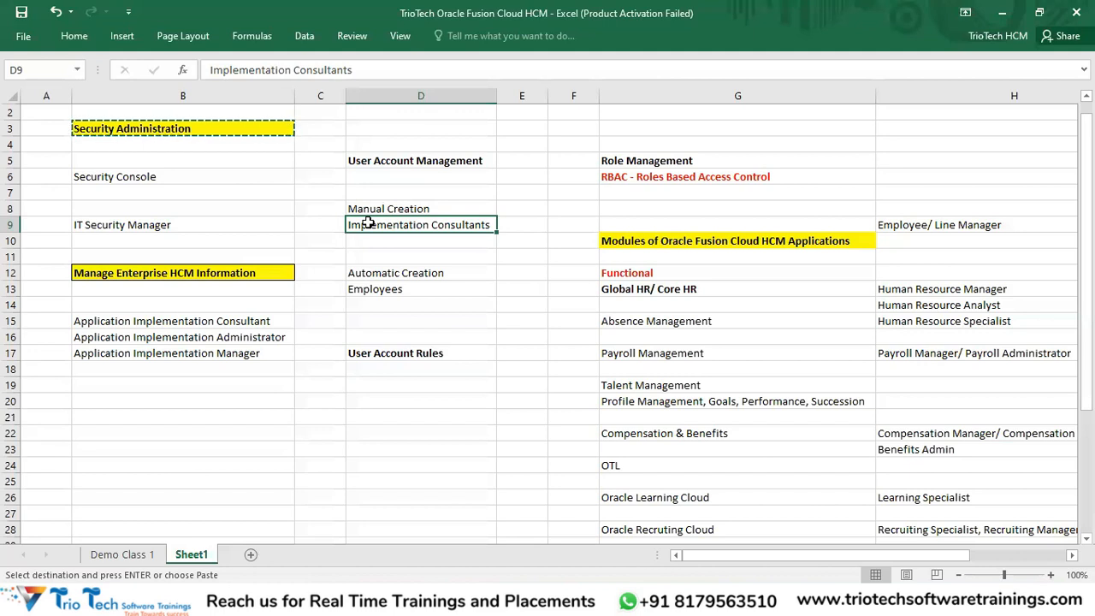
left_click(381, 291)
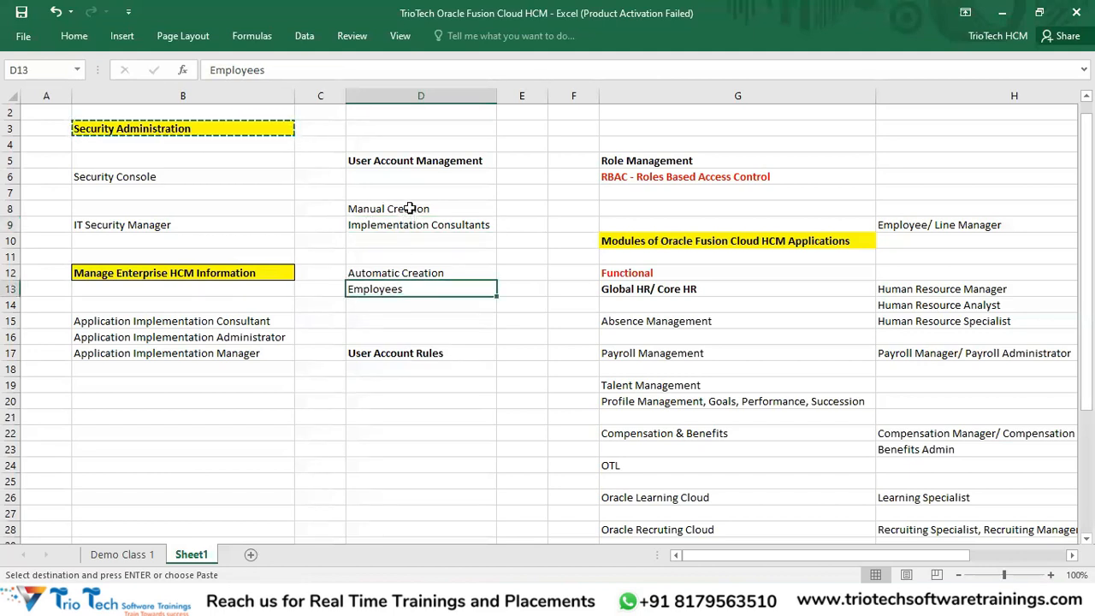
left_click_drag(409, 208, 413, 226)
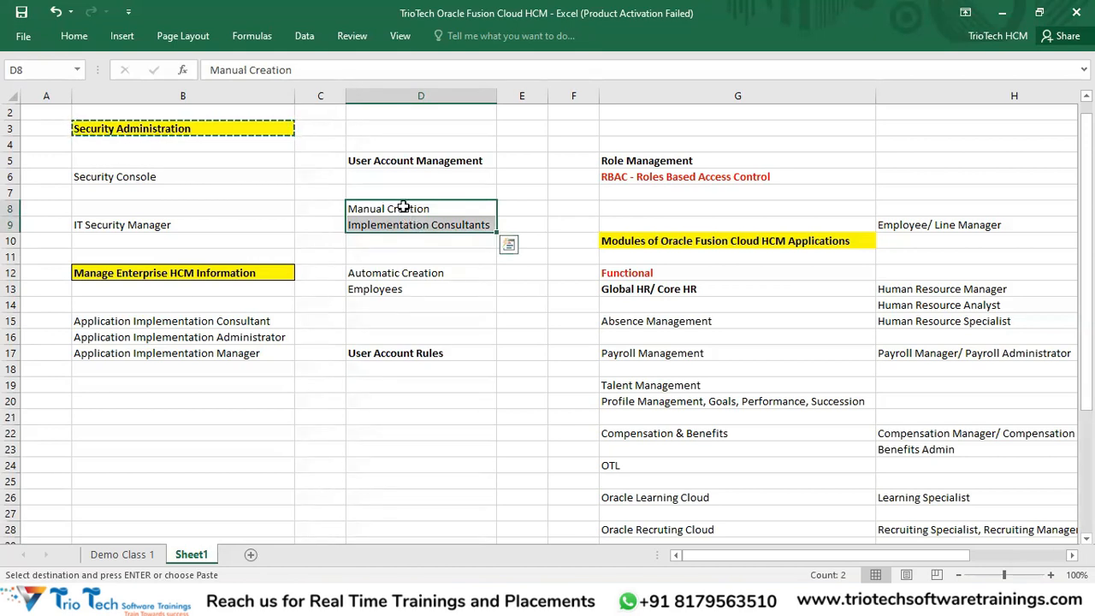
left_click(403, 208)
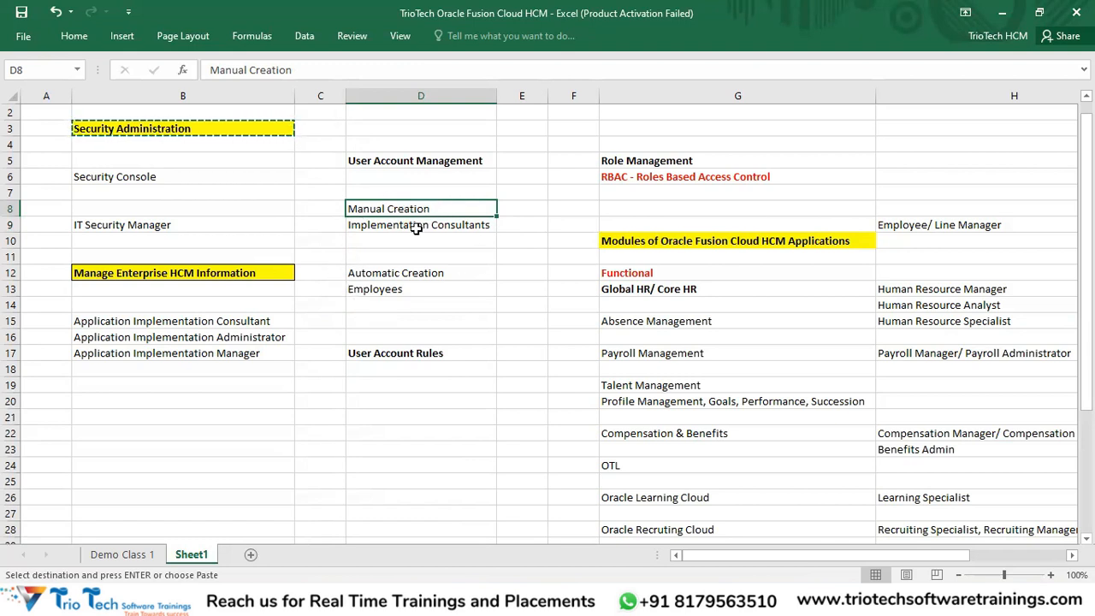
left_click_drag(412, 223, 402, 210)
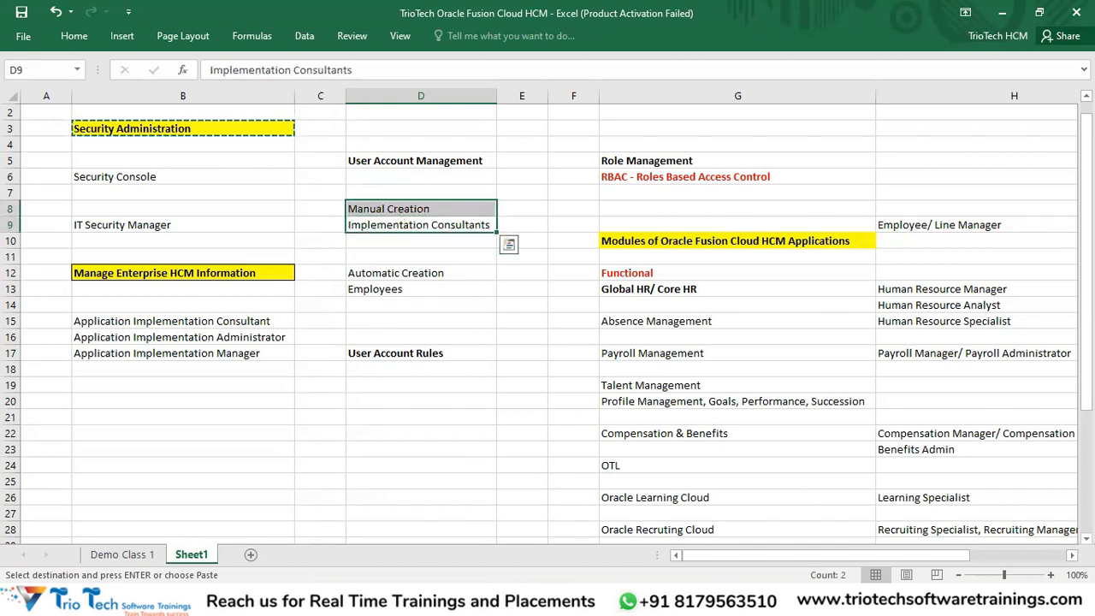
left_click(258, 599)
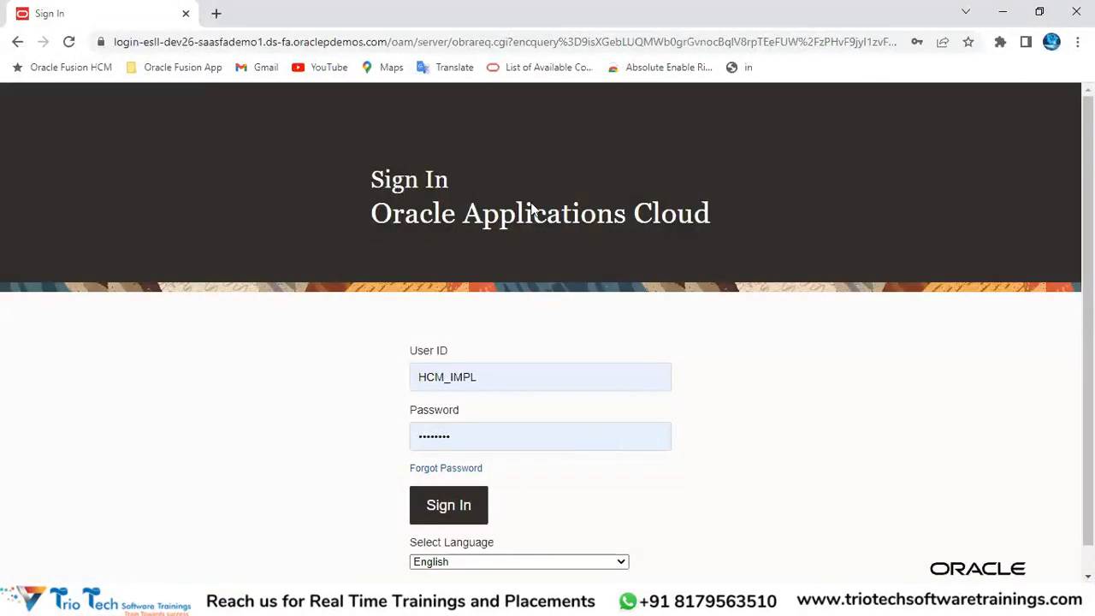
Step: Sign in as the implementation user, retrying from the site's base address after the error
left_click(508, 373)
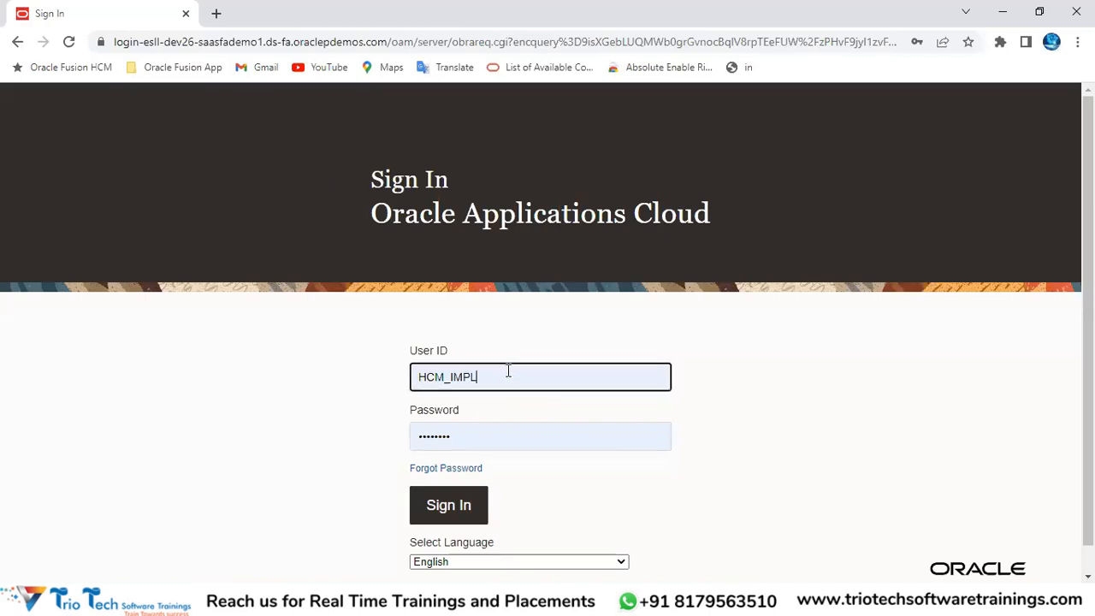
left_click(476, 432)
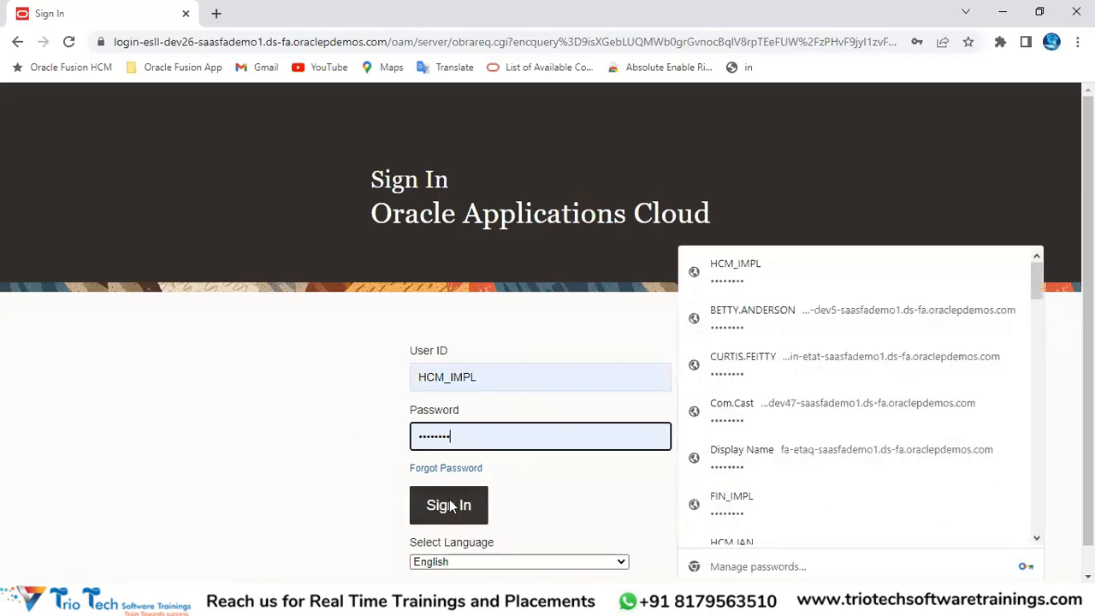
left_click(450, 505)
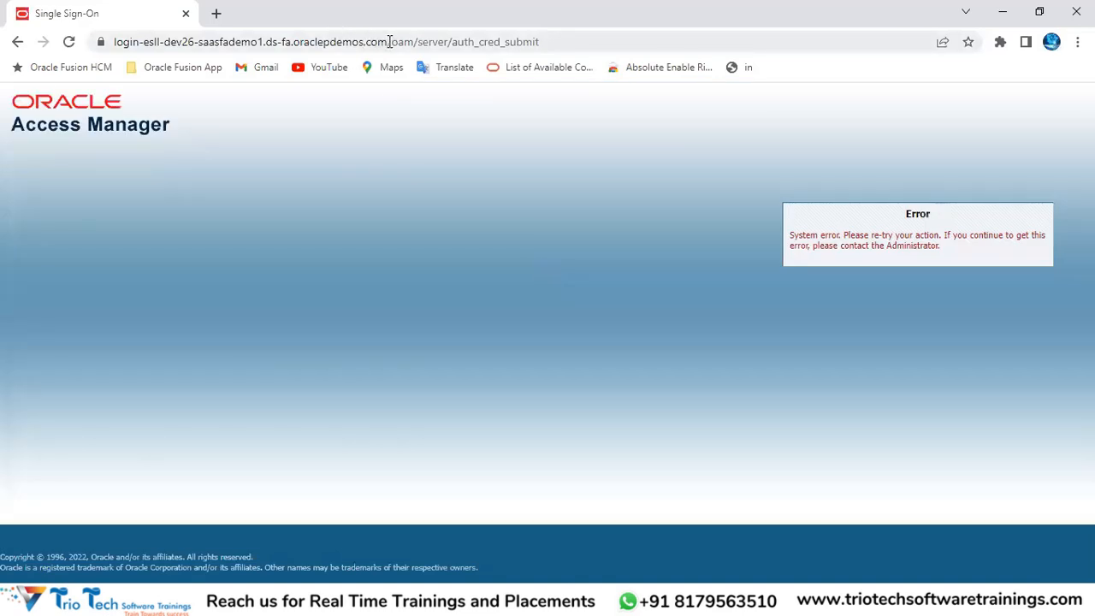
left_click_drag(390, 41, 745, 34)
key("BackSpace")
key("Return")
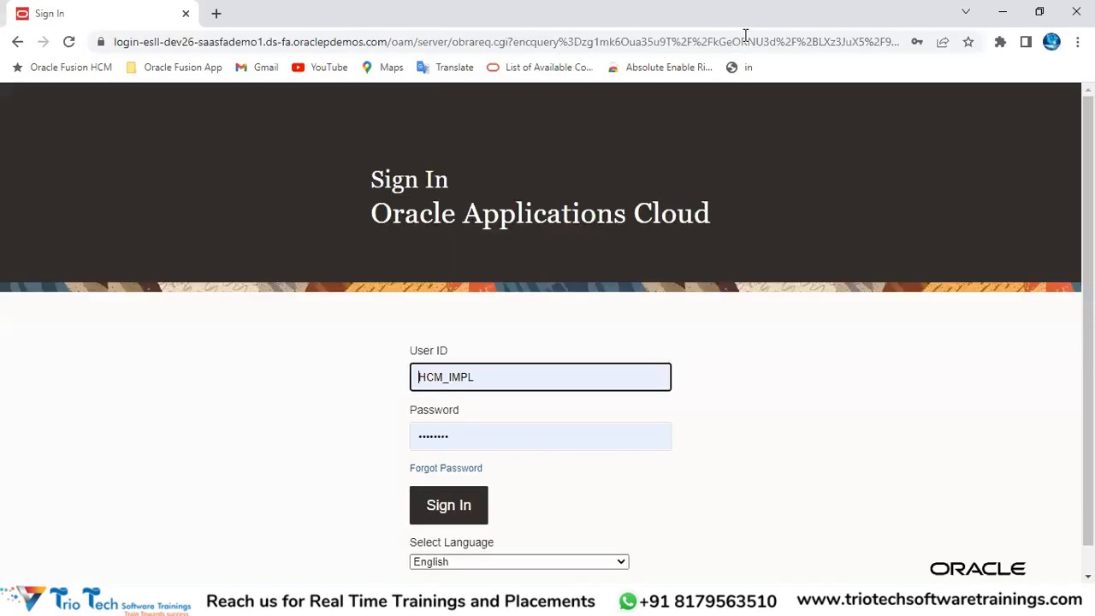
left_click(468, 505)
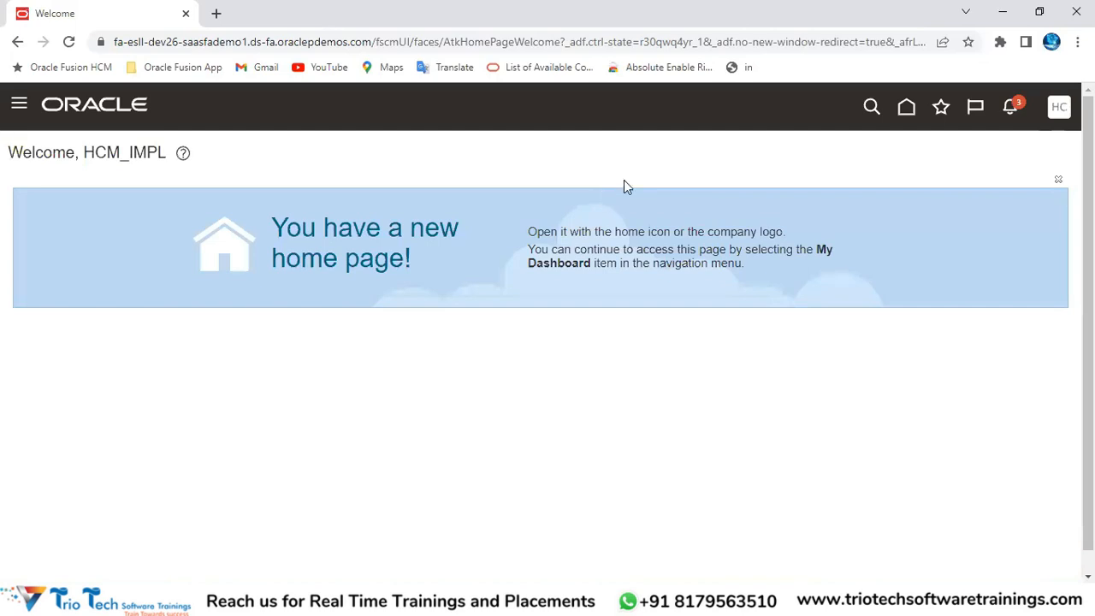
Step: From the new home page, page through the app groups to show the Tools apps
left_click(906, 106)
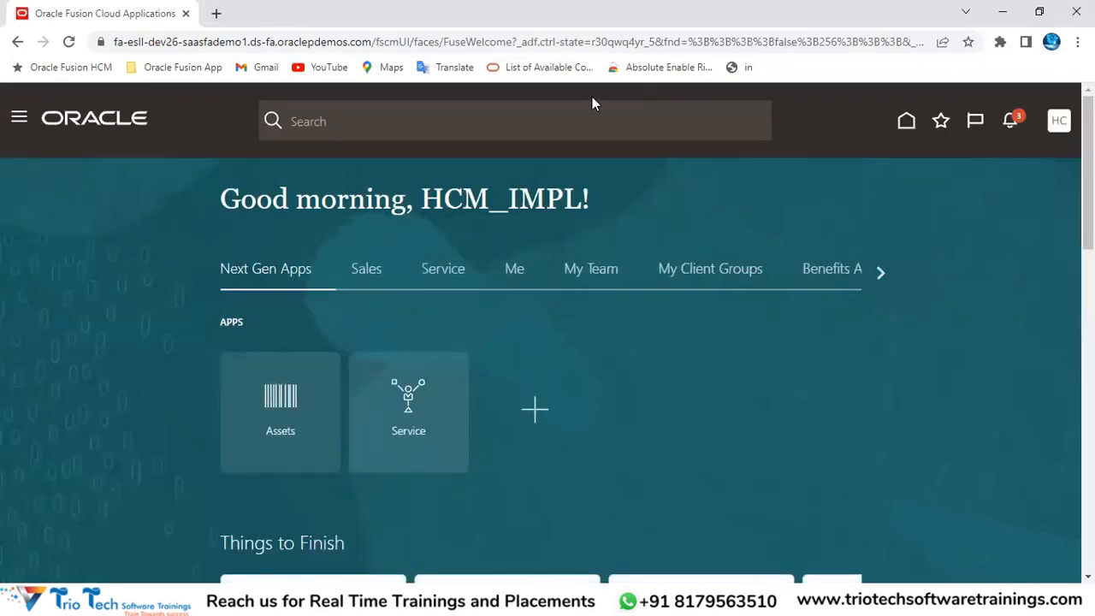
left_click(700, 281)
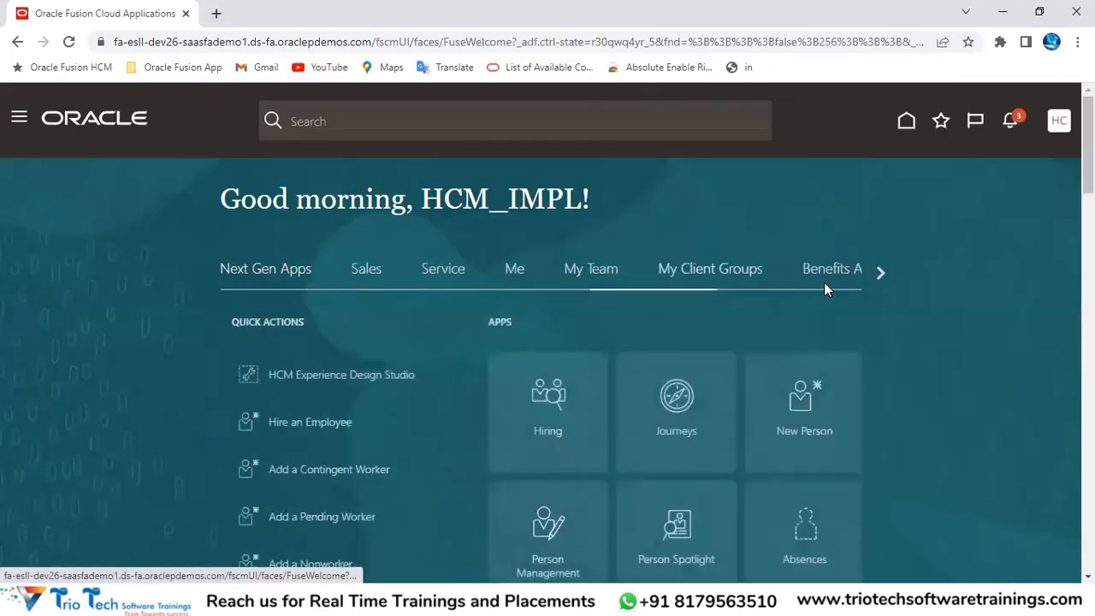
left_click(879, 271)
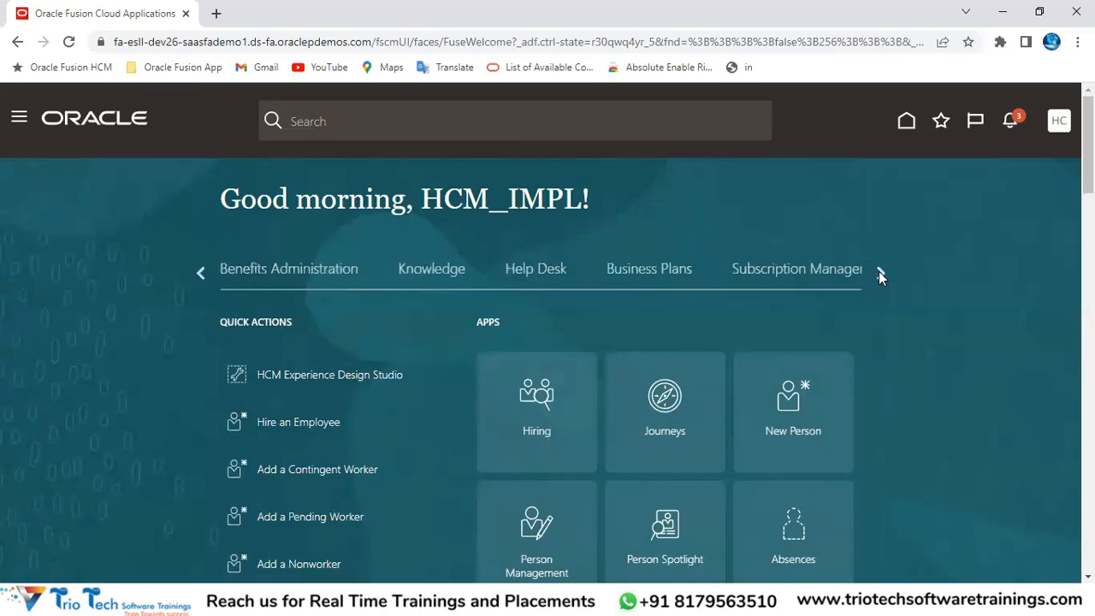
left_click(879, 271)
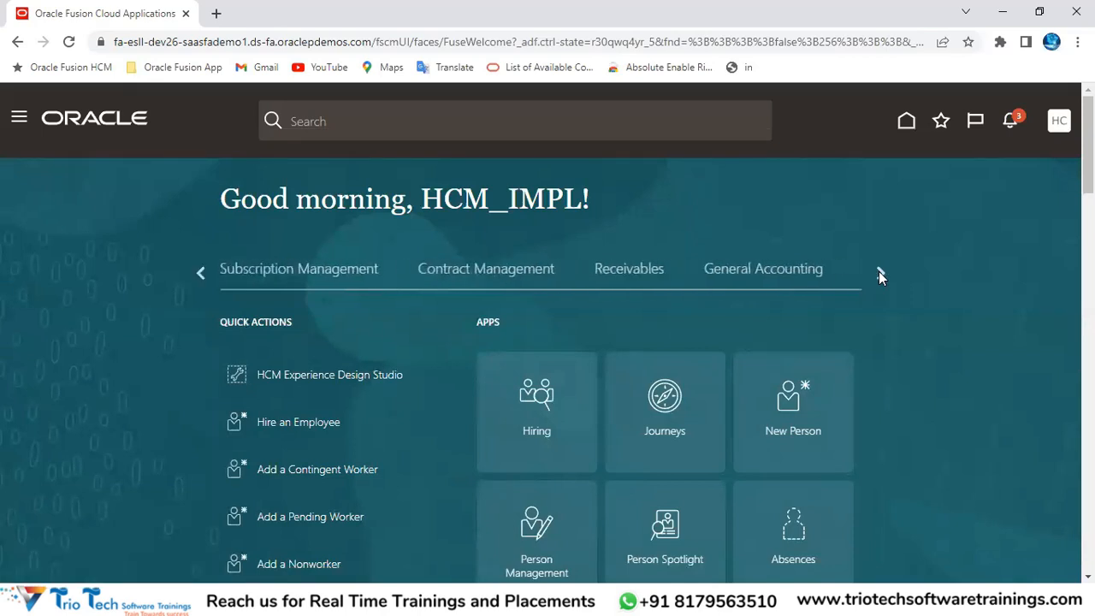
left_click(879, 271)
left_click(879, 271)
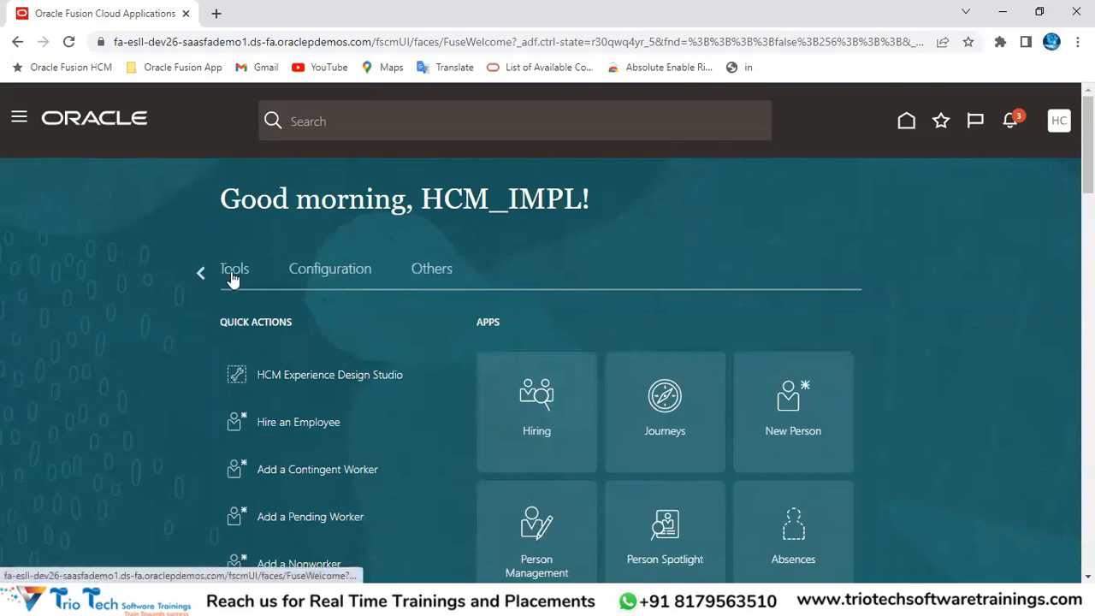
left_click(233, 274)
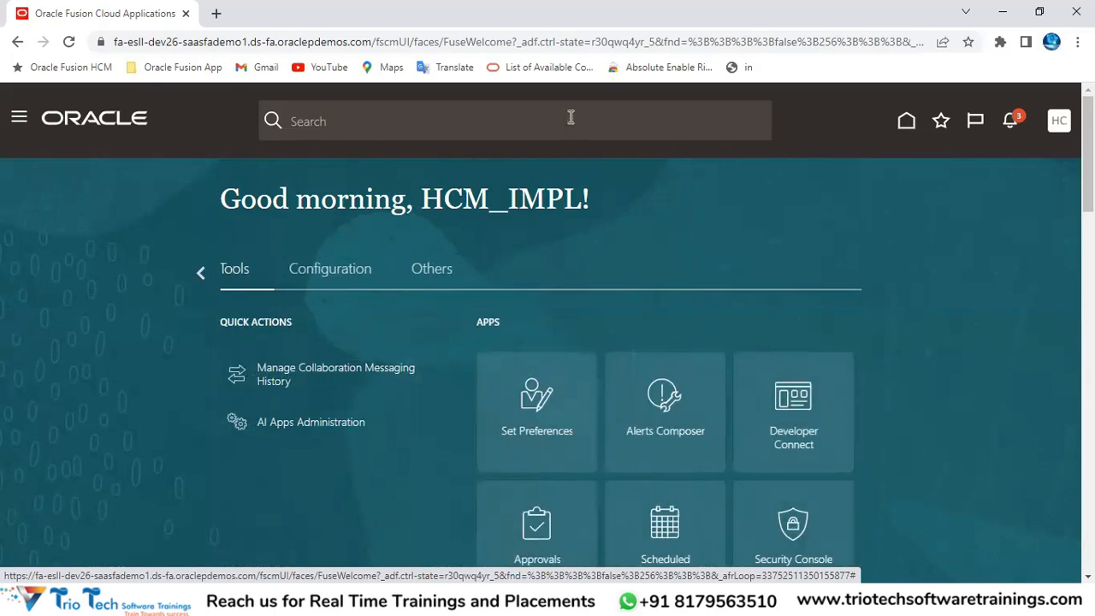
Step: Open the Security Console and dismiss its warning message
scroll(839, 270, "down", 1)
scroll(839, 270, "down", 2)
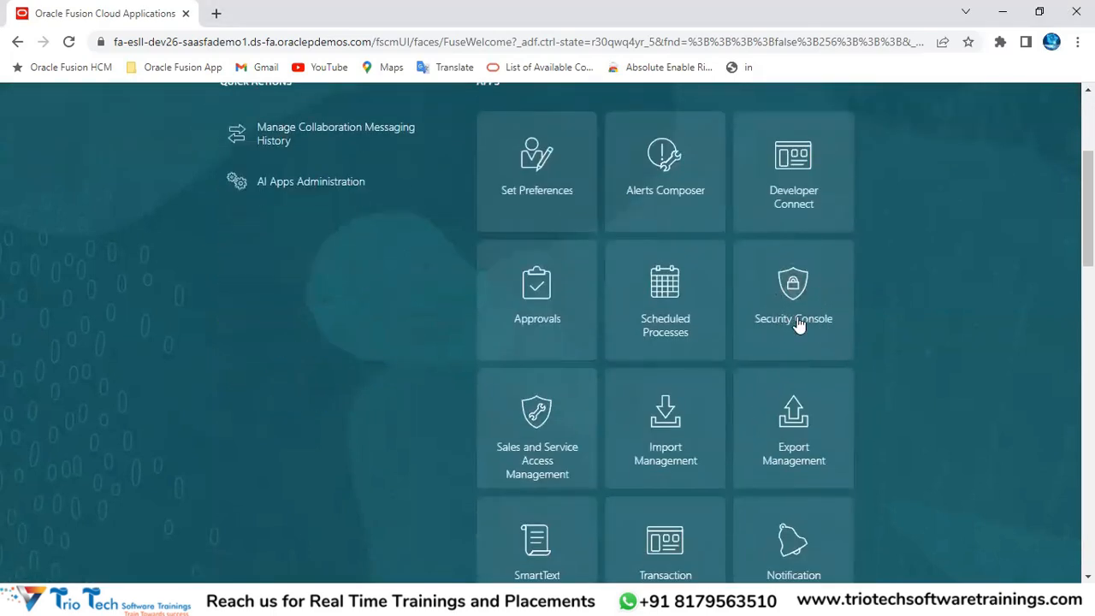
left_click(792, 289)
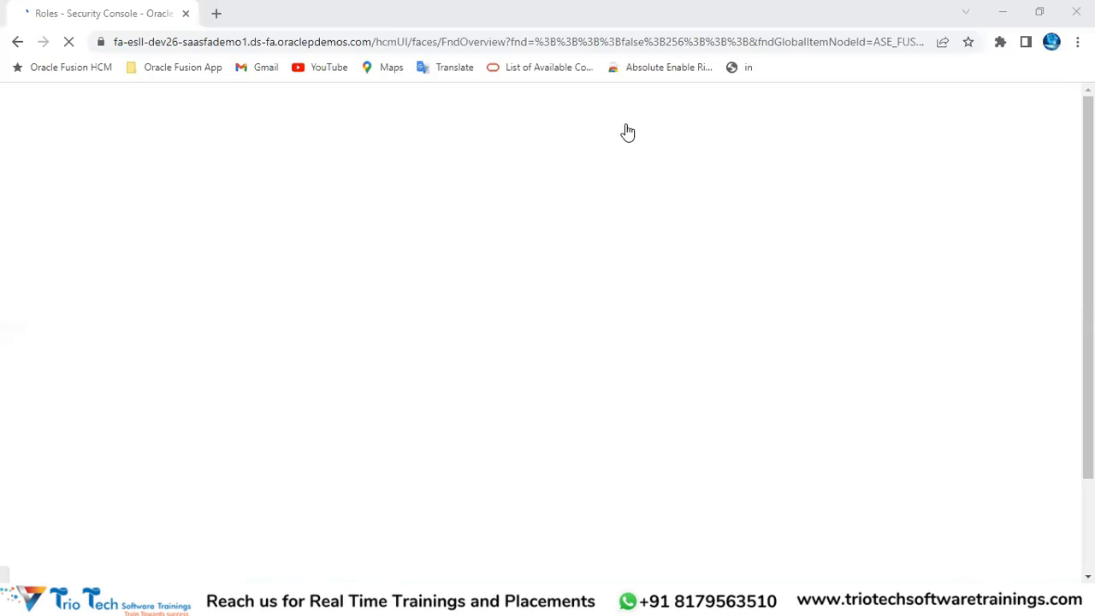
left_click(844, 176)
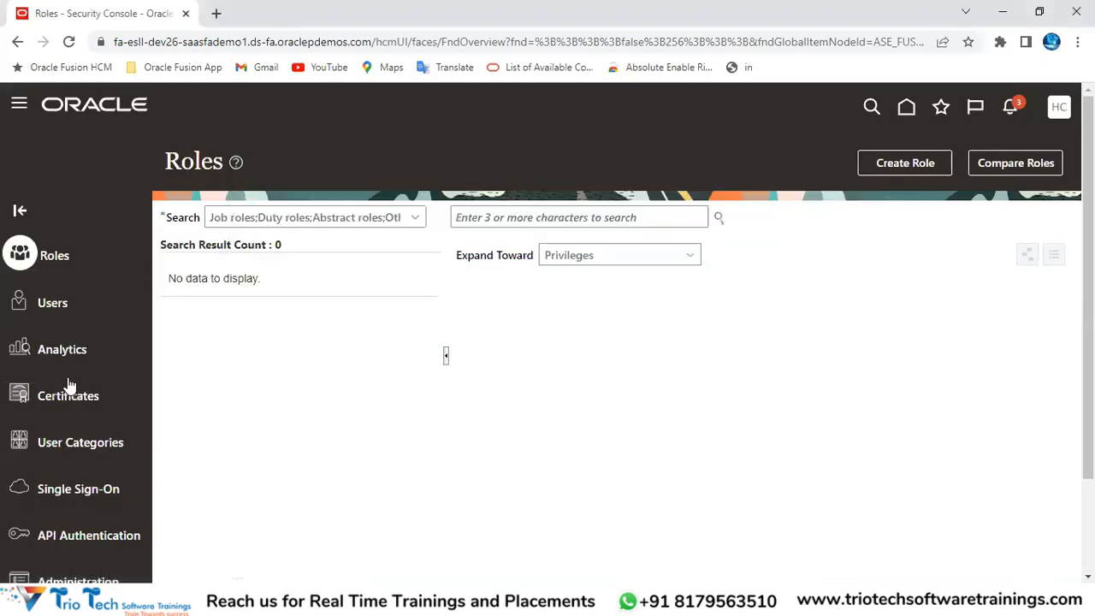
Step: Search the Users area for accounts matching 'TrioTech'
left_click(52, 308)
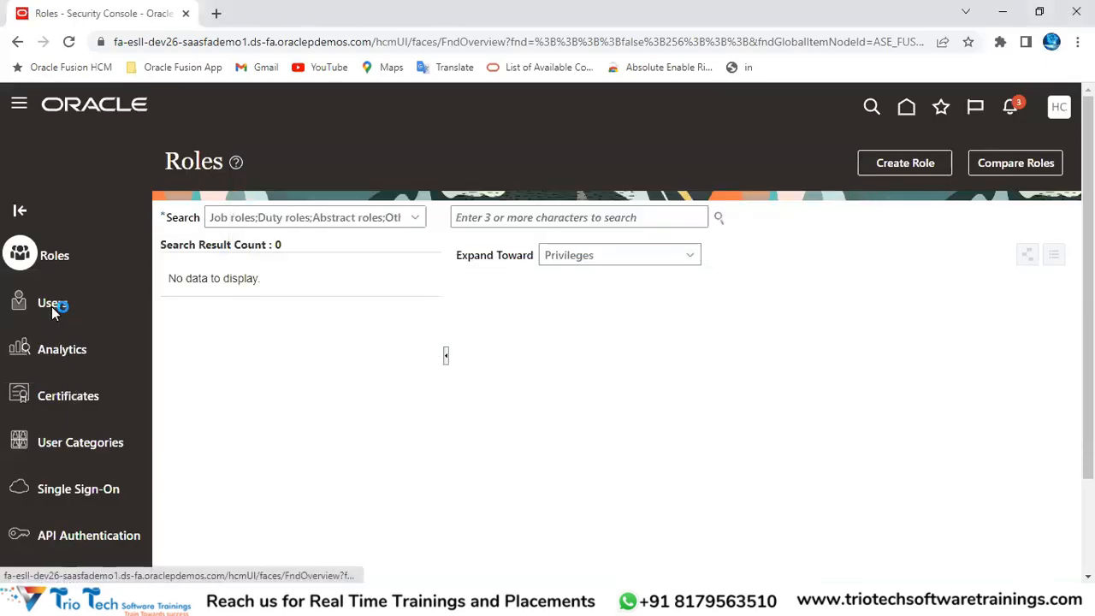
left_click(589, 217)
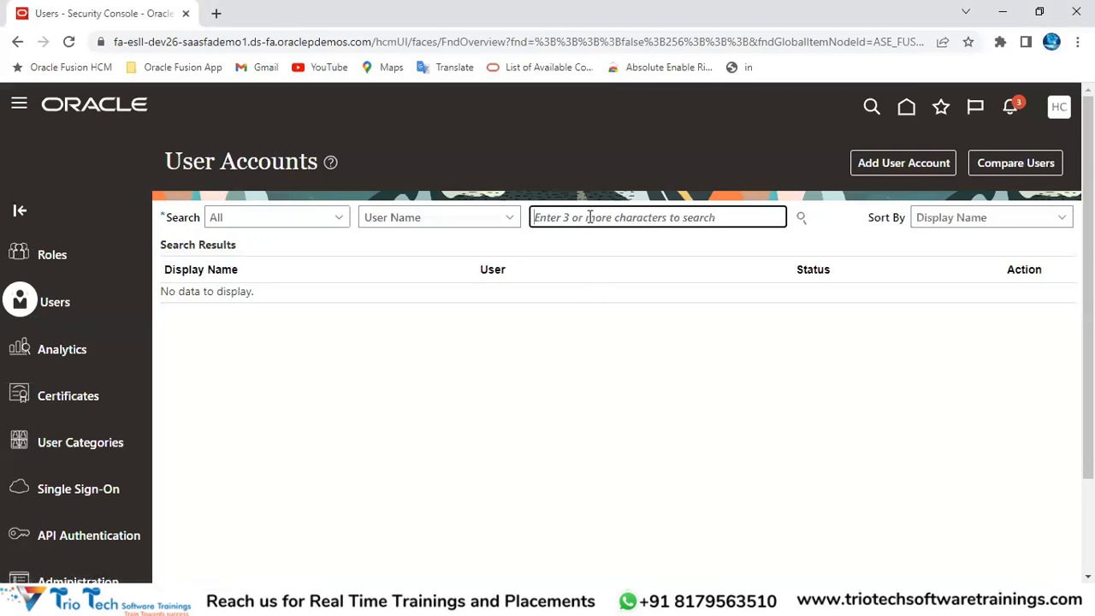
type("s")
type("rioTech")
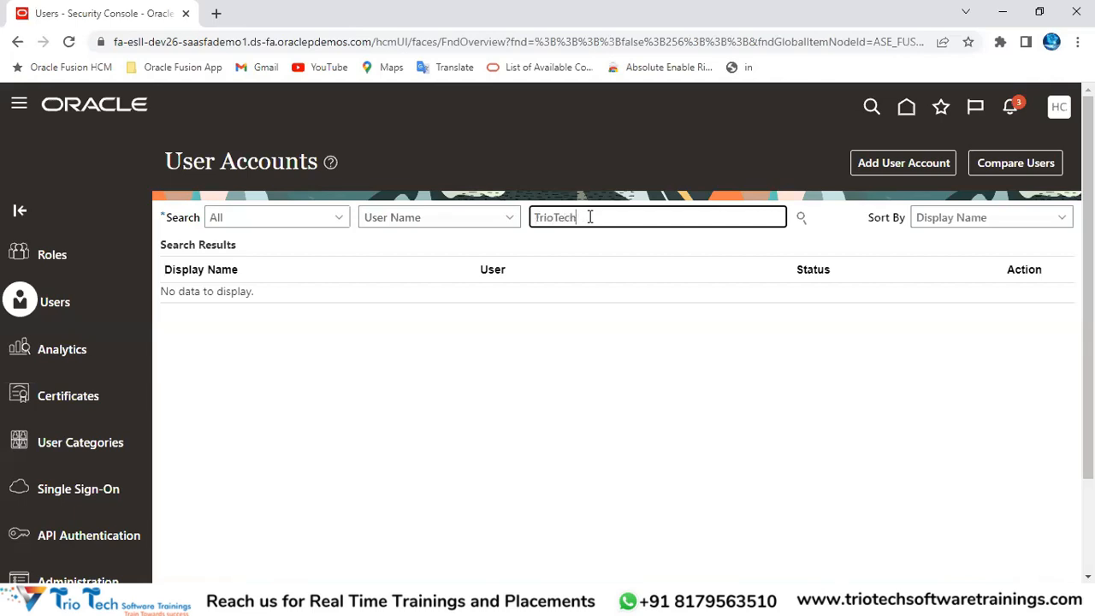
key("Return")
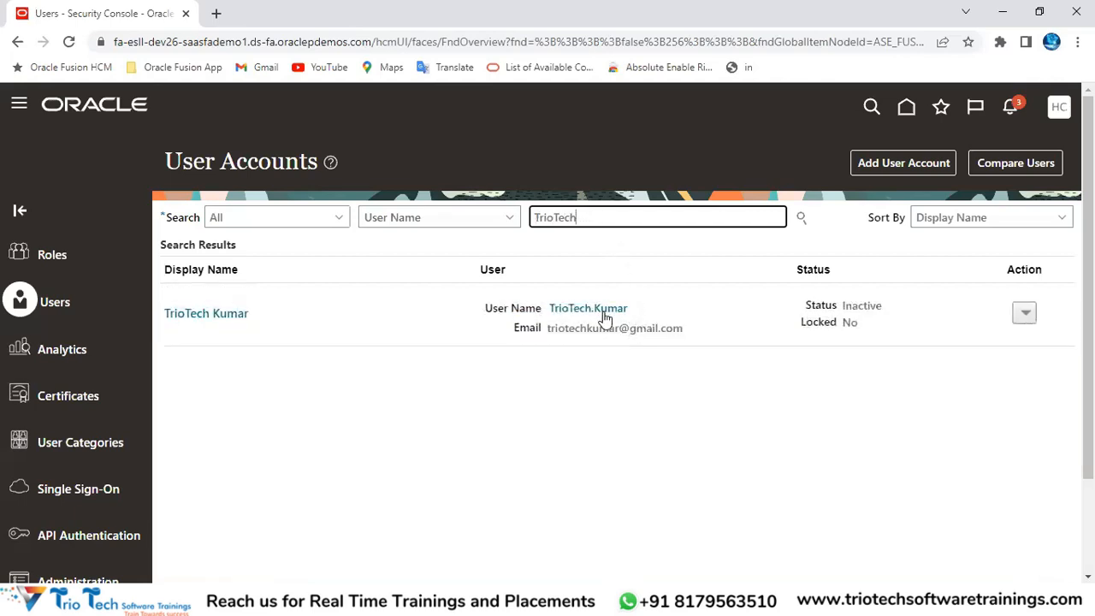
left_click(891, 164)
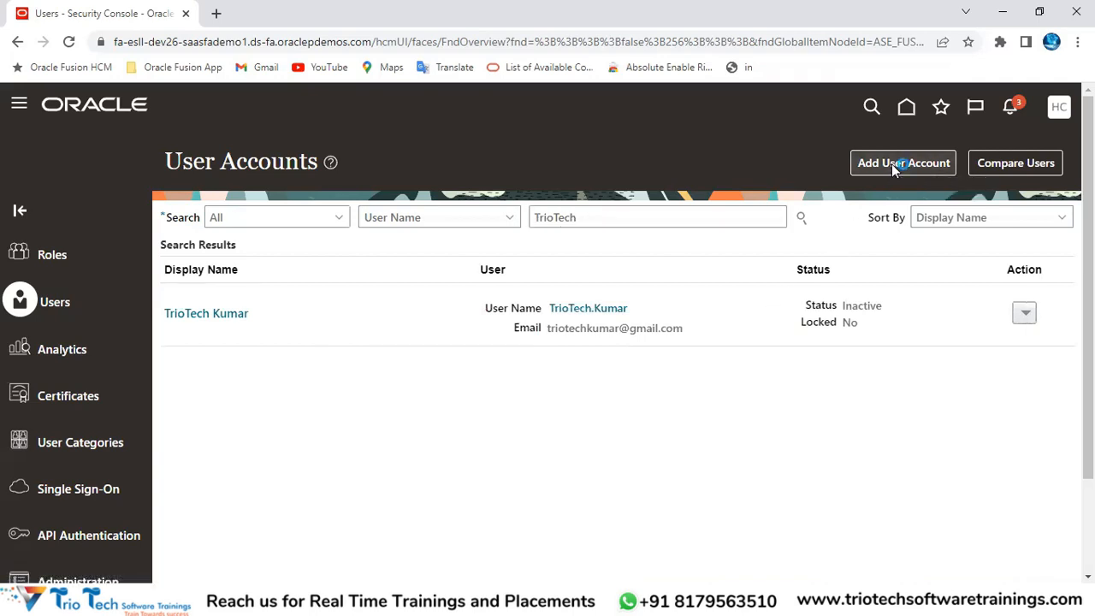
left_click(776, 289)
left_click(775, 312)
left_click(773, 342)
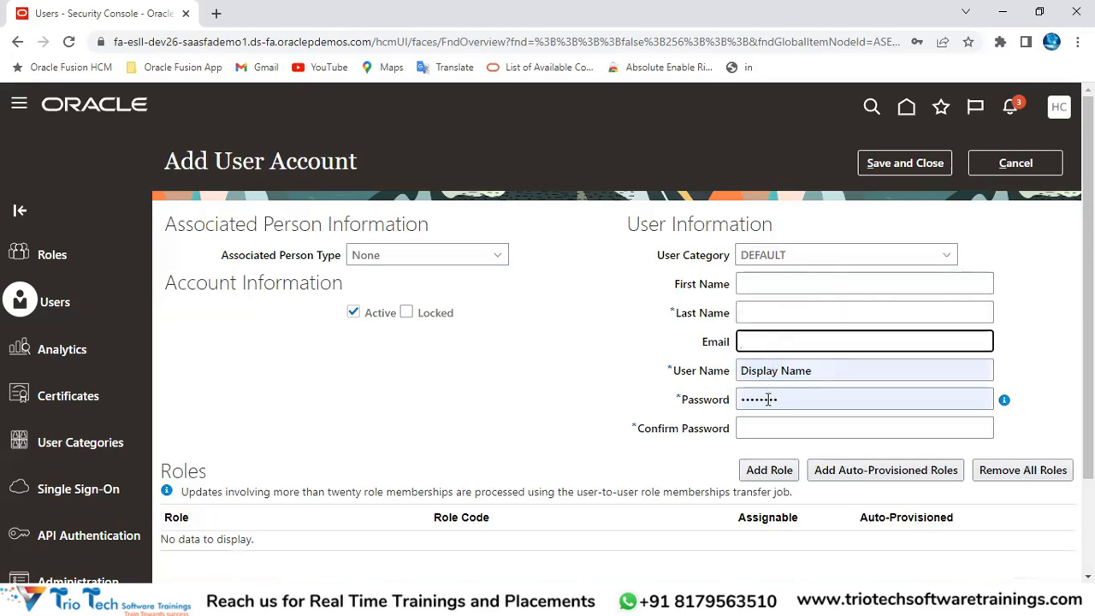
left_click(768, 400)
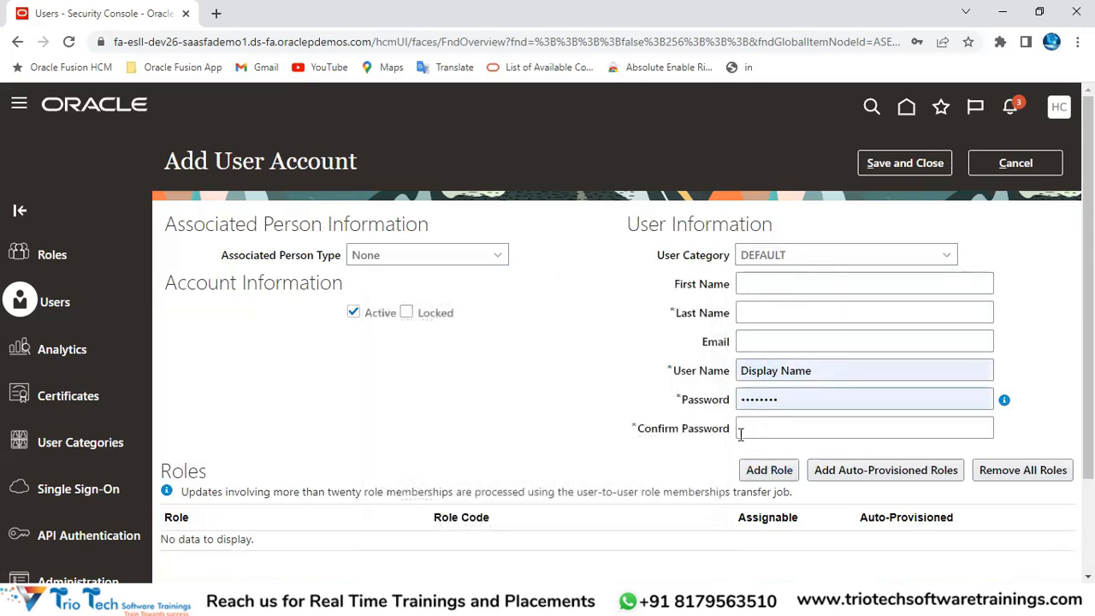
scroll(741, 433, "down", 2)
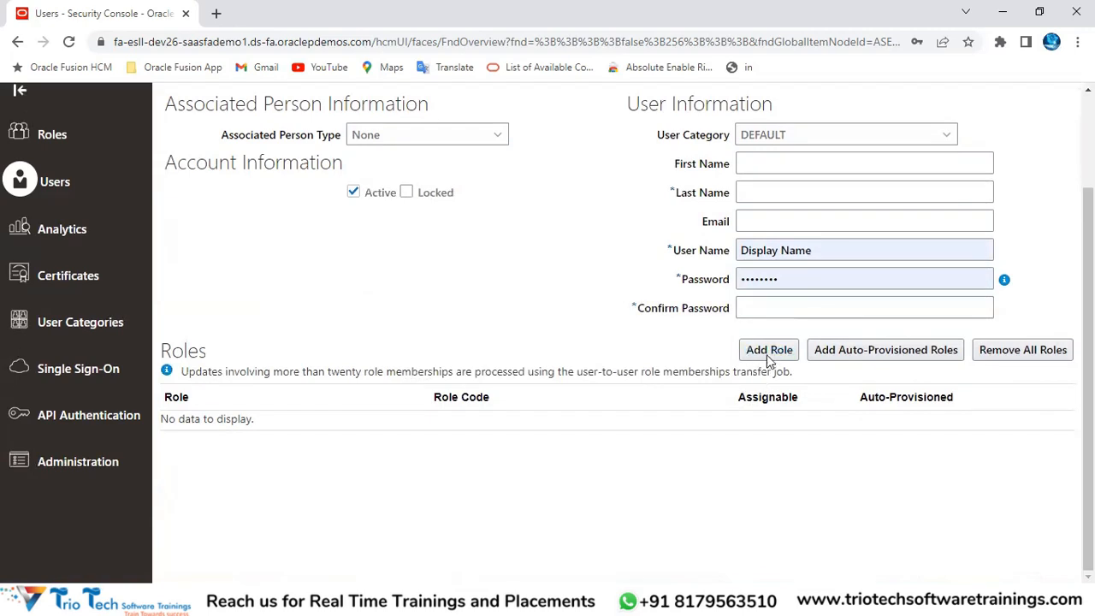
scroll(540, 377, "up", 2)
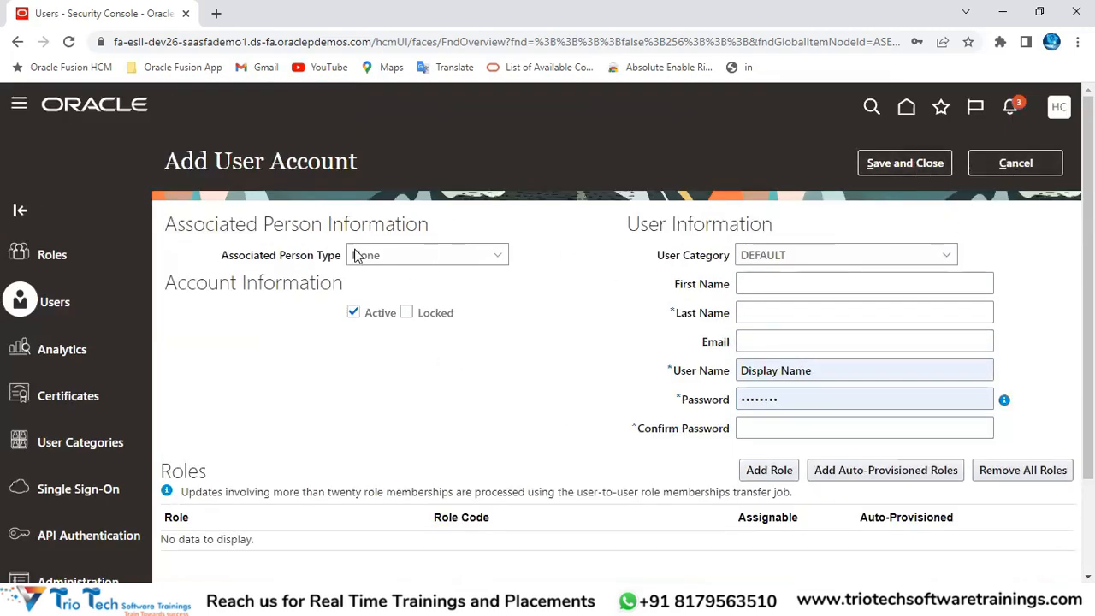
left_click(994, 168)
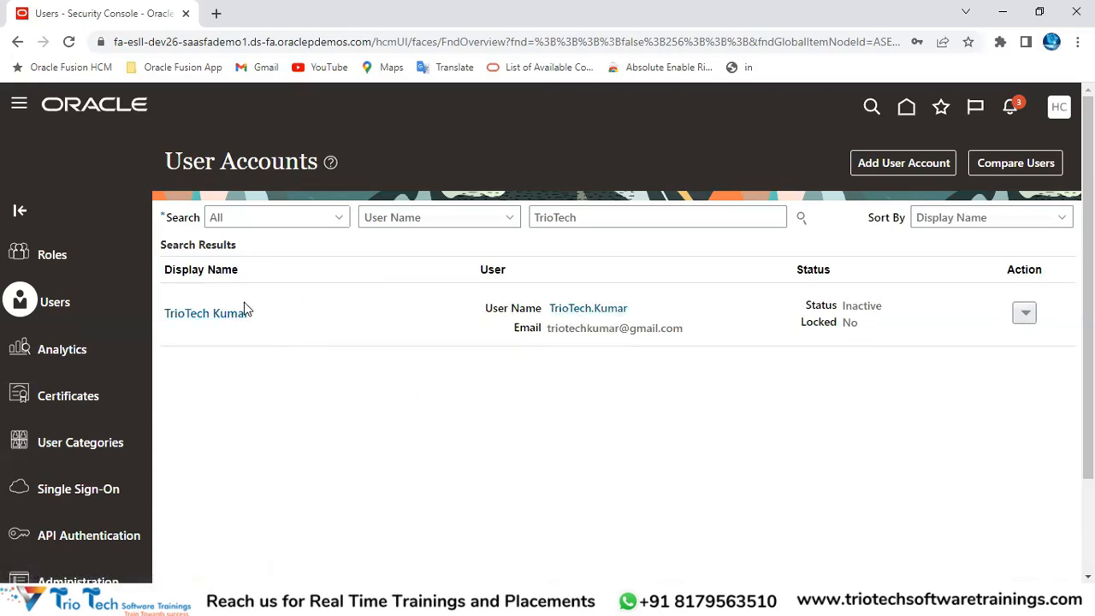
Step: Open the TrioTech user account for editing and review its first name, last name and email
left_click(214, 314)
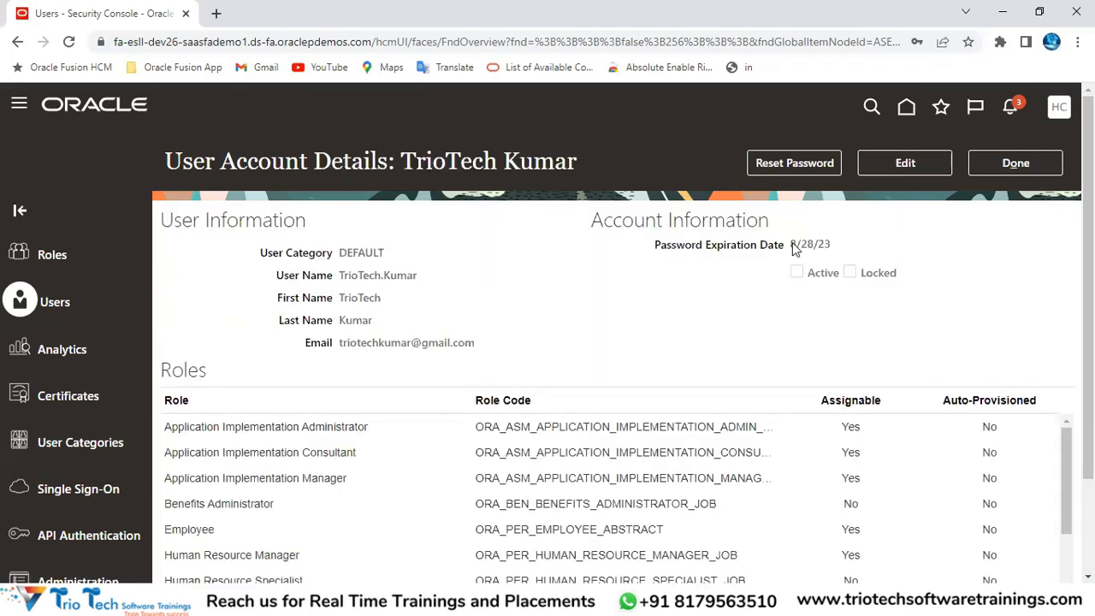
left_click(911, 166)
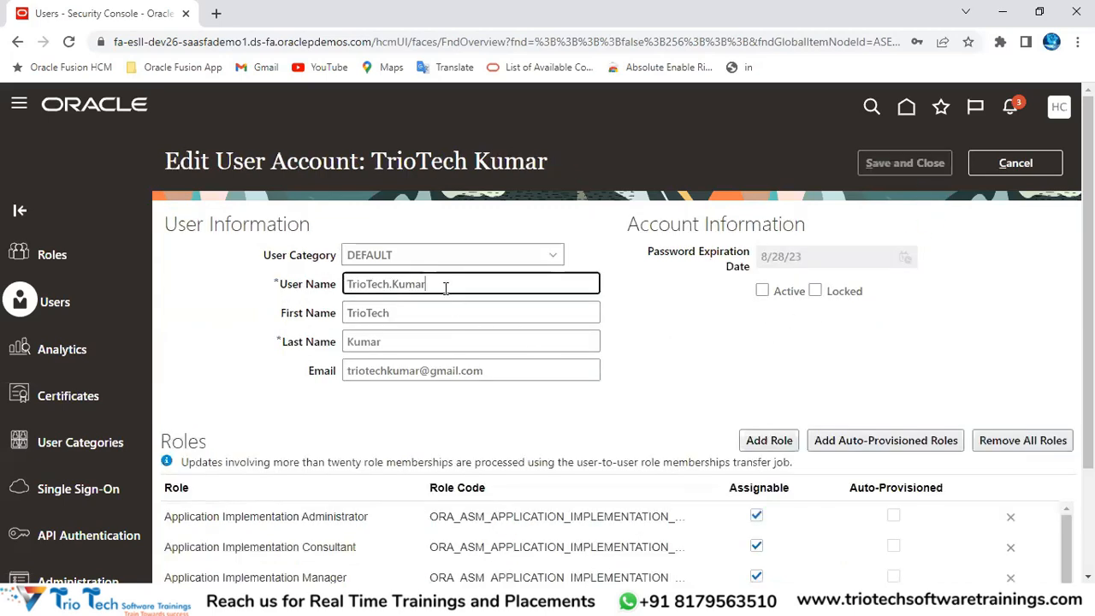
left_click(426, 342)
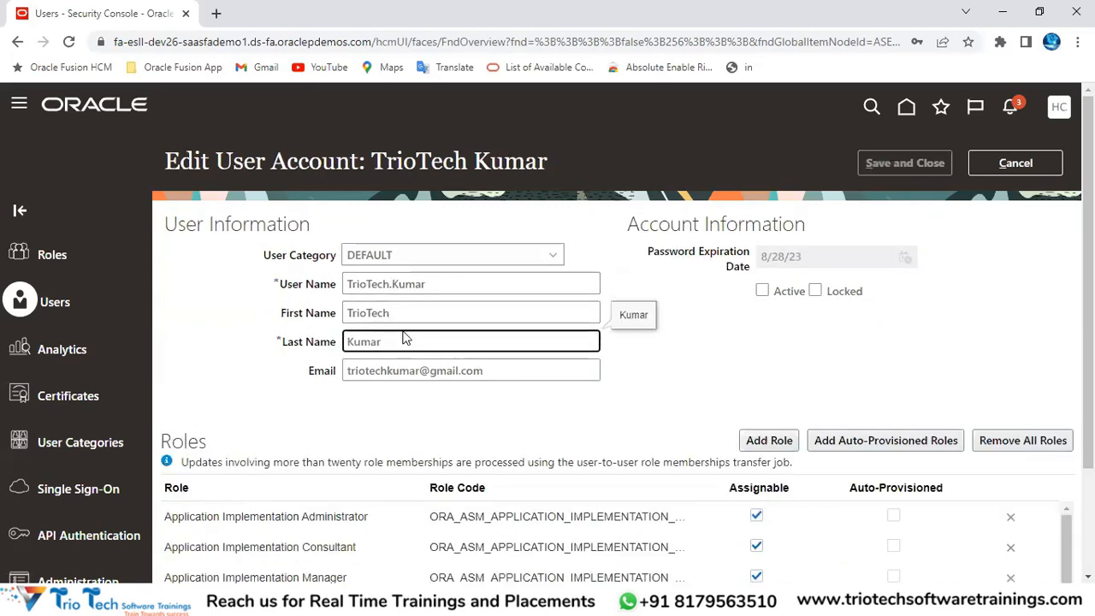
left_click(424, 316)
left_click(420, 340)
left_click(484, 371)
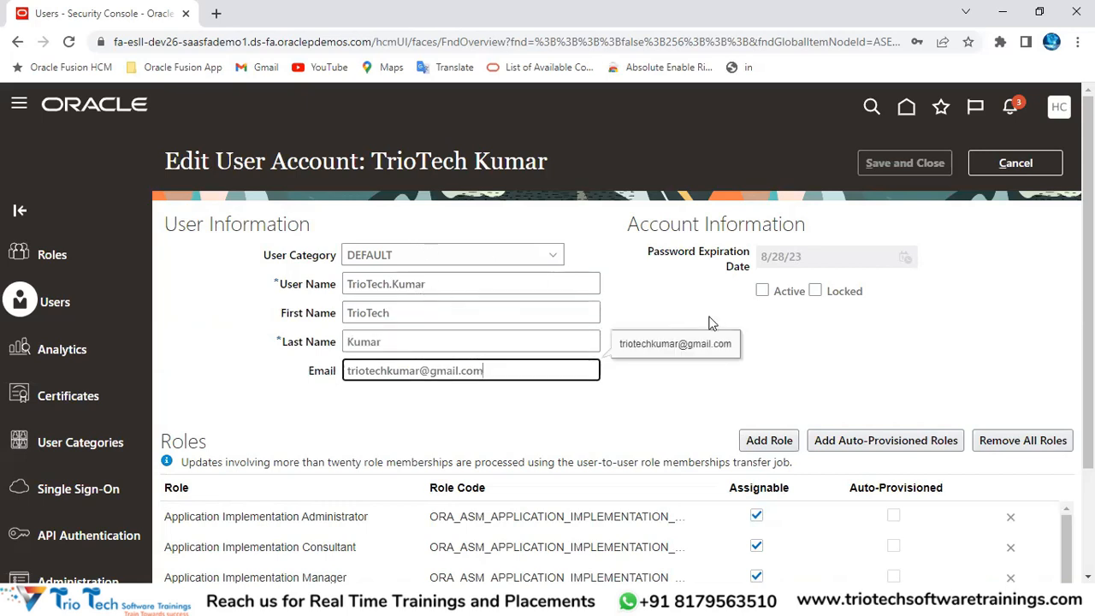
scroll(744, 308, "down", 2)
scroll(770, 286, "up", 2)
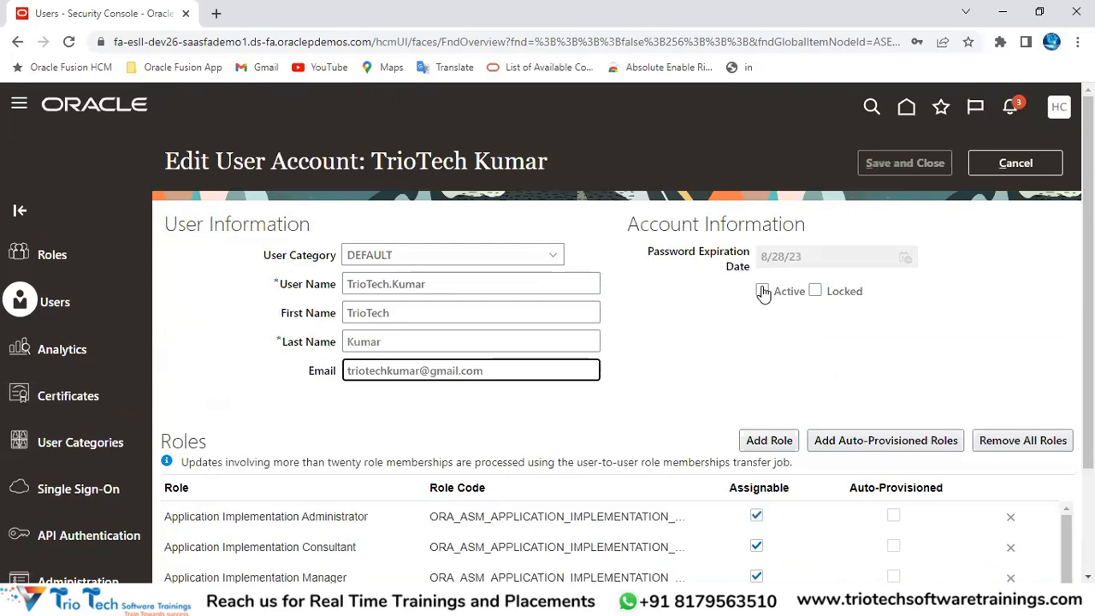
Step: Mark the account Active and save the changes
left_click(762, 291)
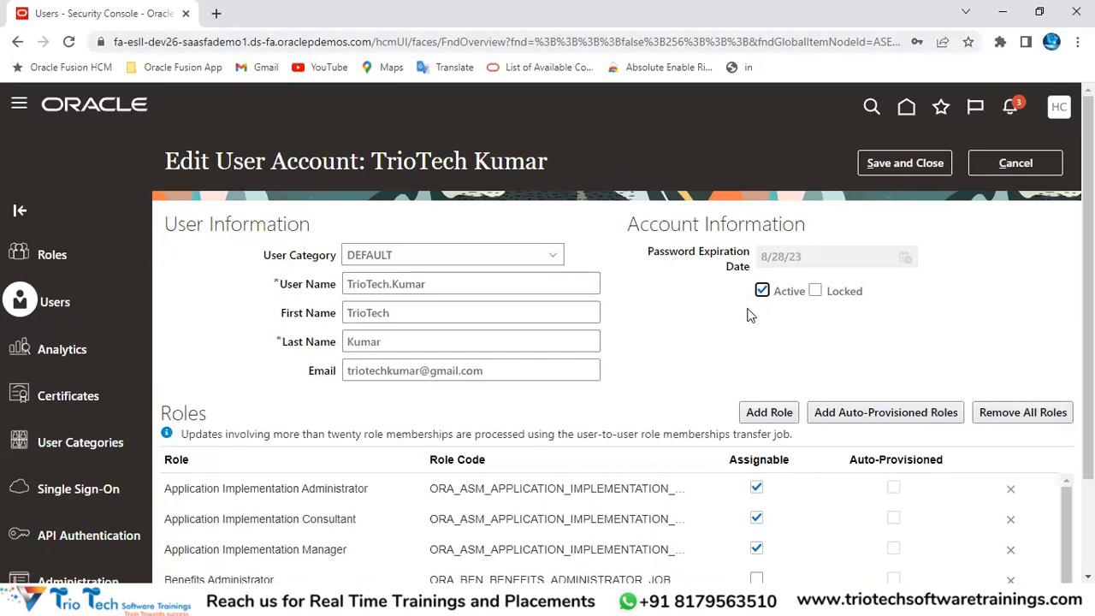
scroll(741, 311, "down", 3)
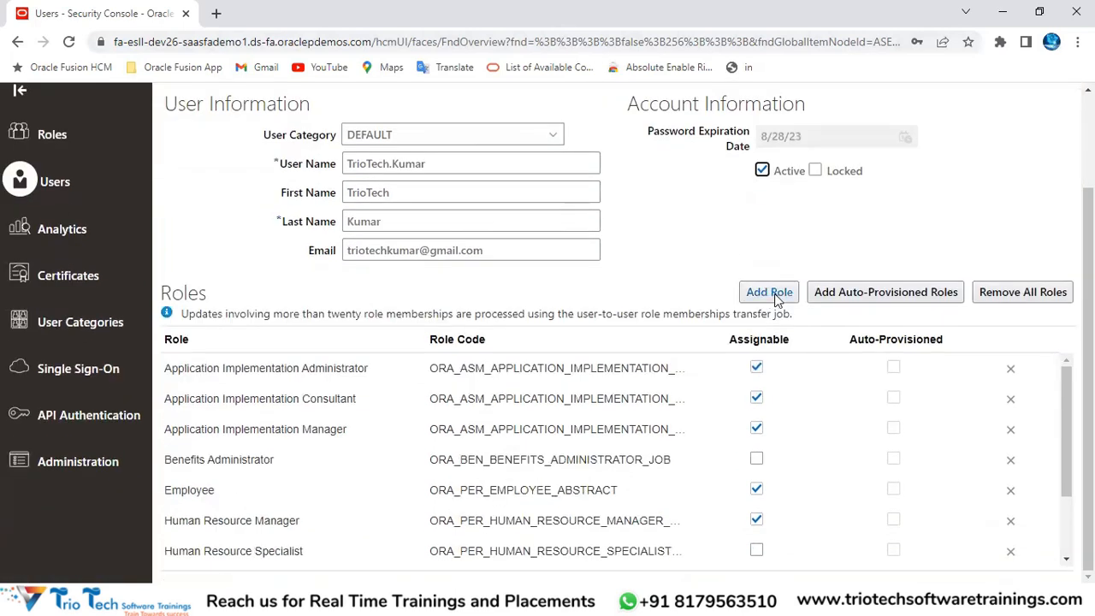
scroll(774, 293, "up", 3)
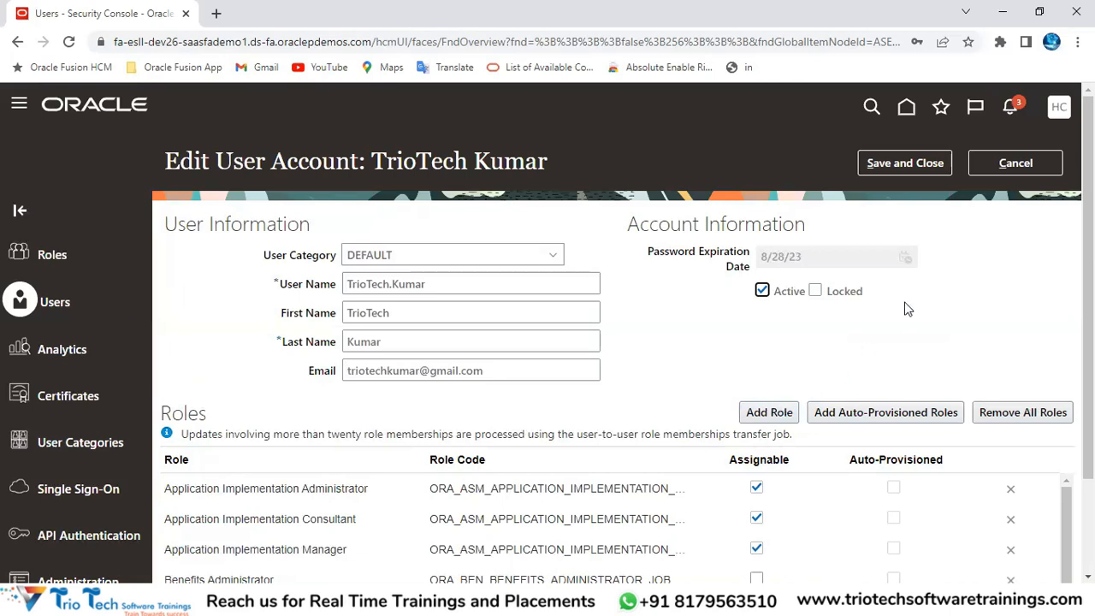
left_click(911, 169)
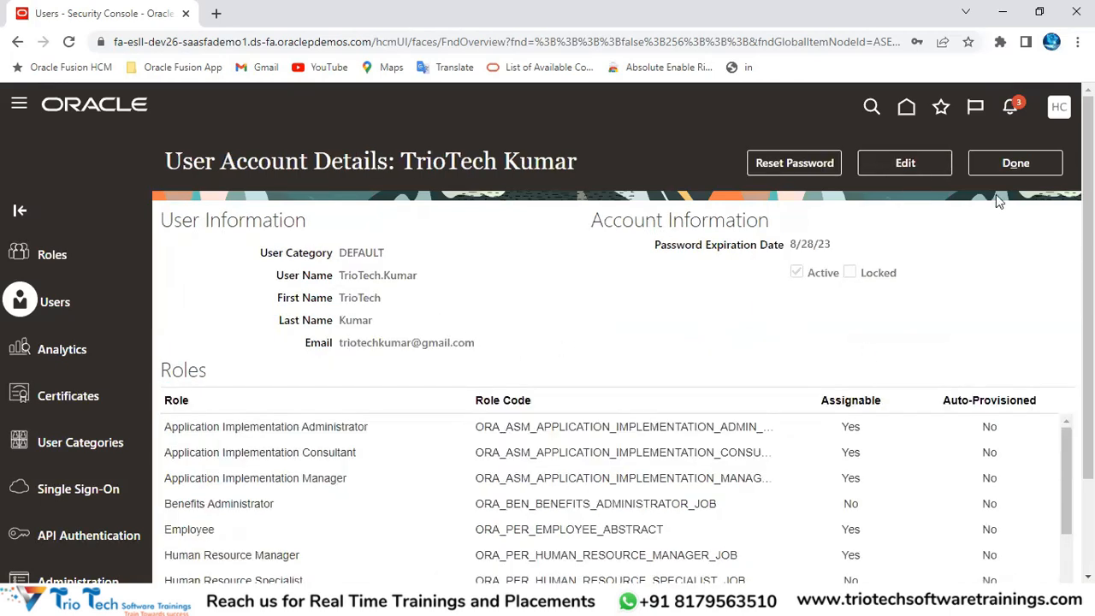
Step: Return to the User Accounts results and open, then close, the TrioTech row's actions menu
left_click(1018, 167)
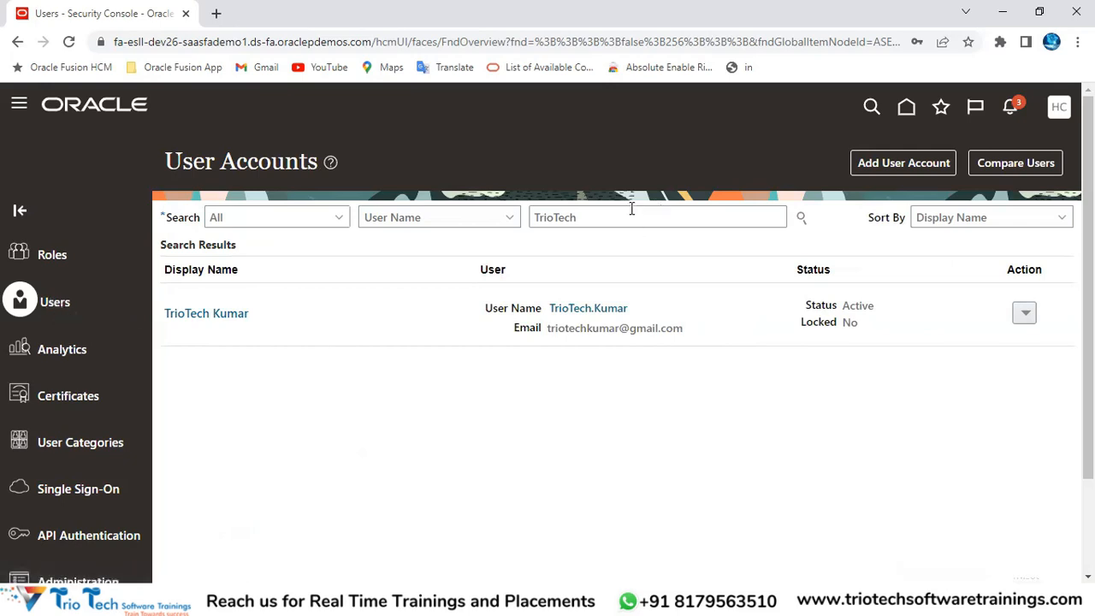
left_click_drag(631, 209, 535, 208)
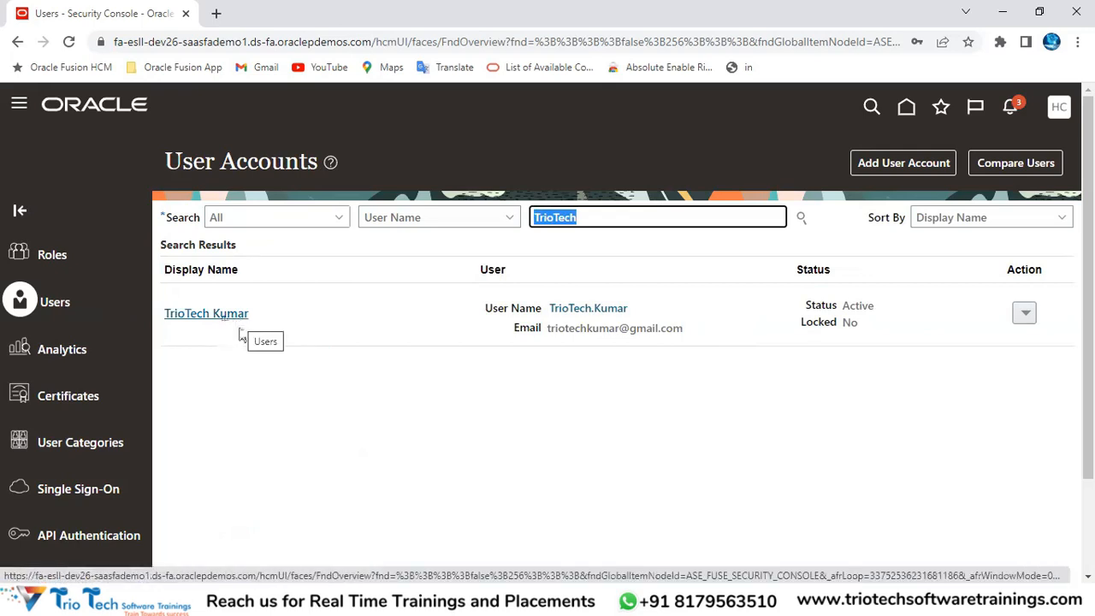
left_click(1025, 315)
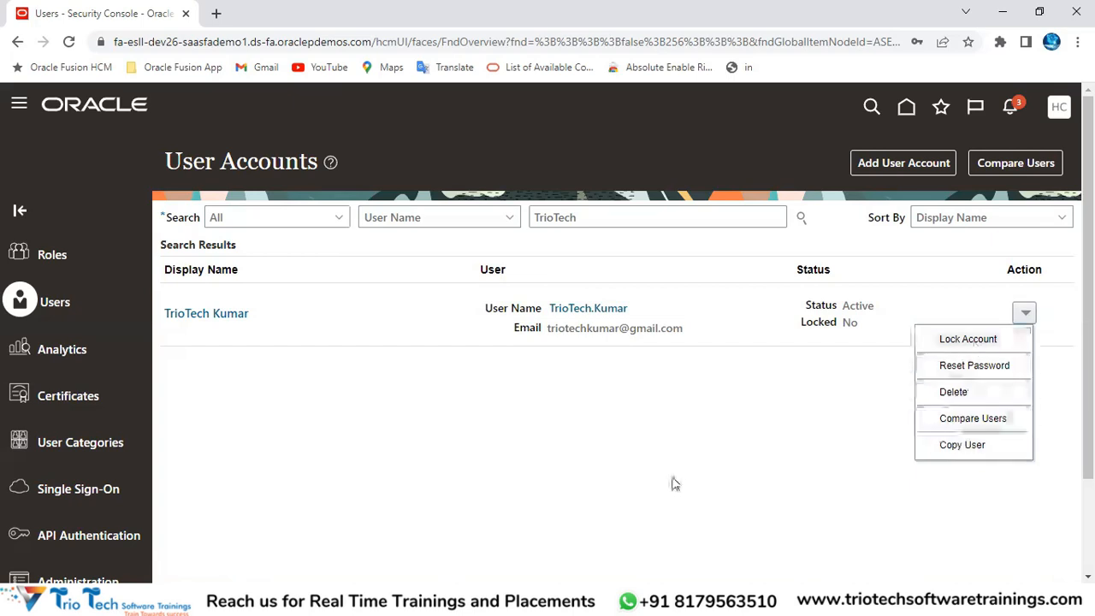
left_click(565, 455)
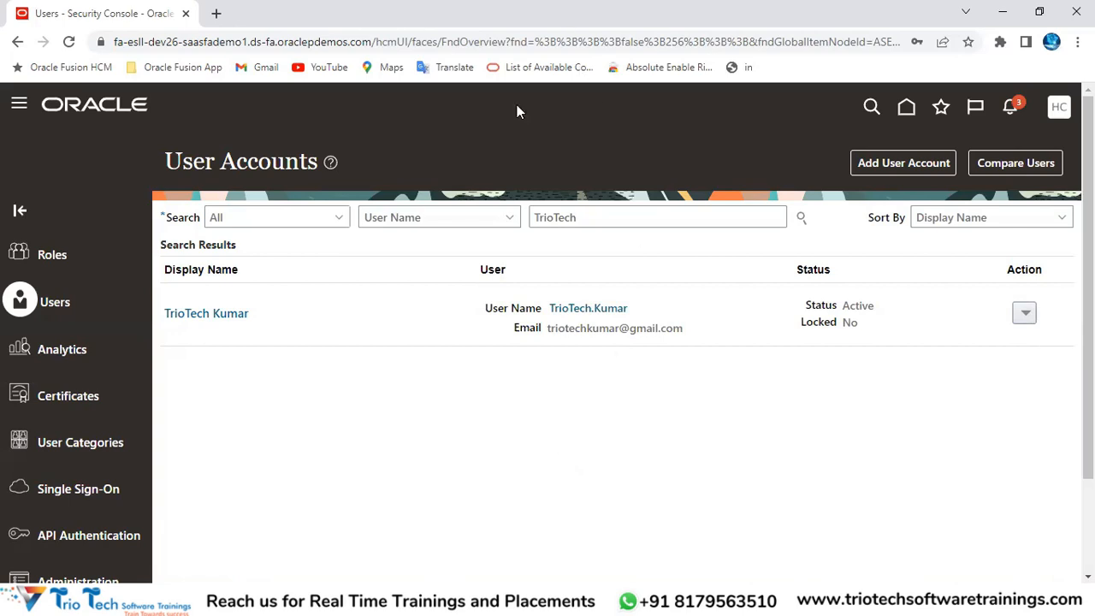
Step: Start a new user account with first name TrioTech and a last name
left_click(887, 167)
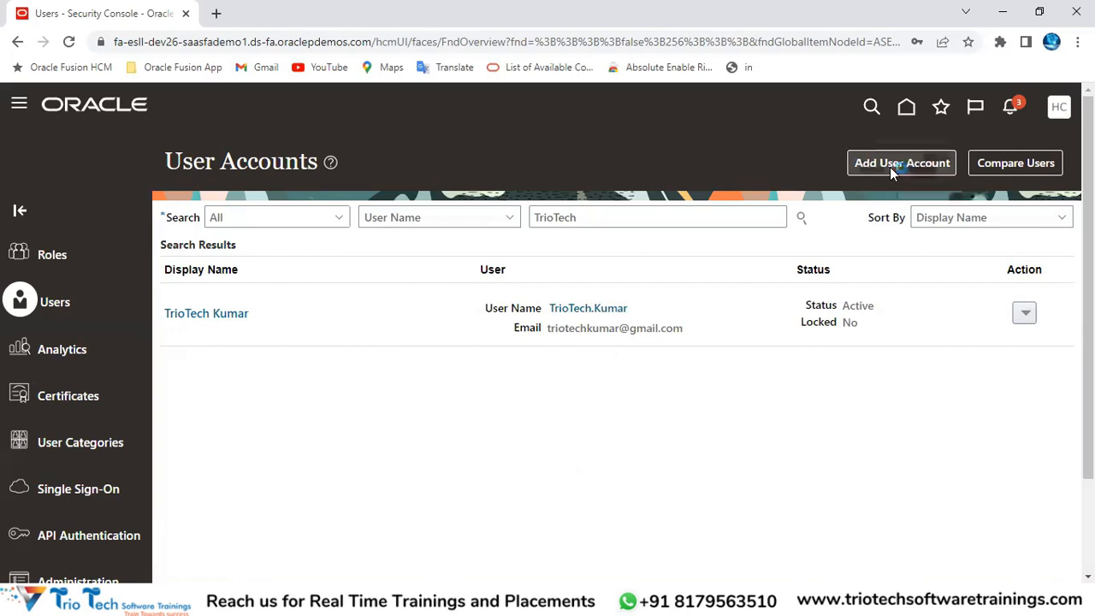
left_click(128, 41)
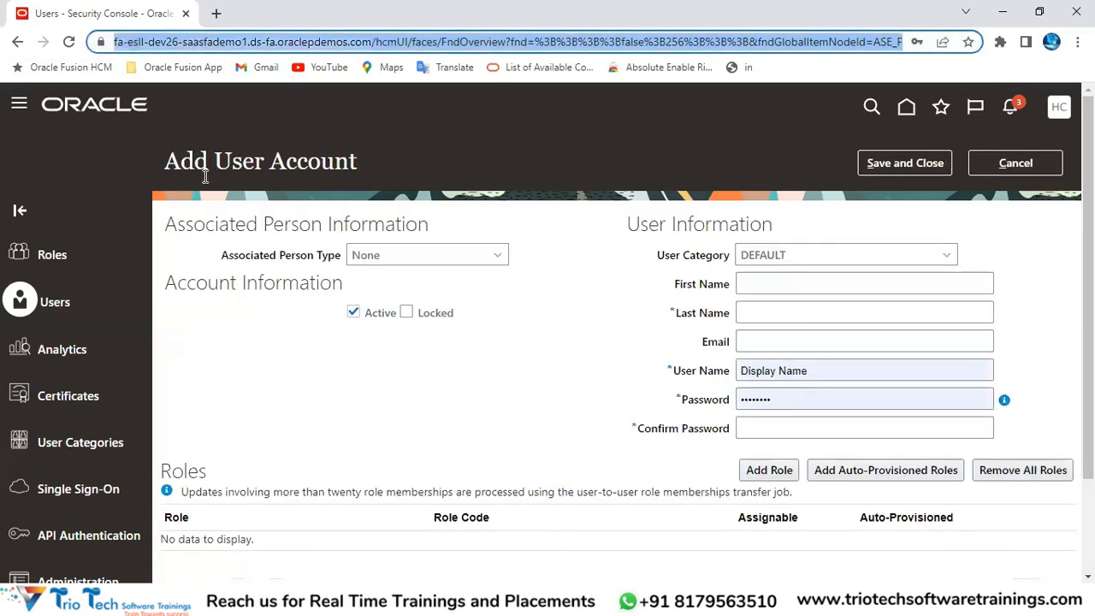
left_click(760, 284)
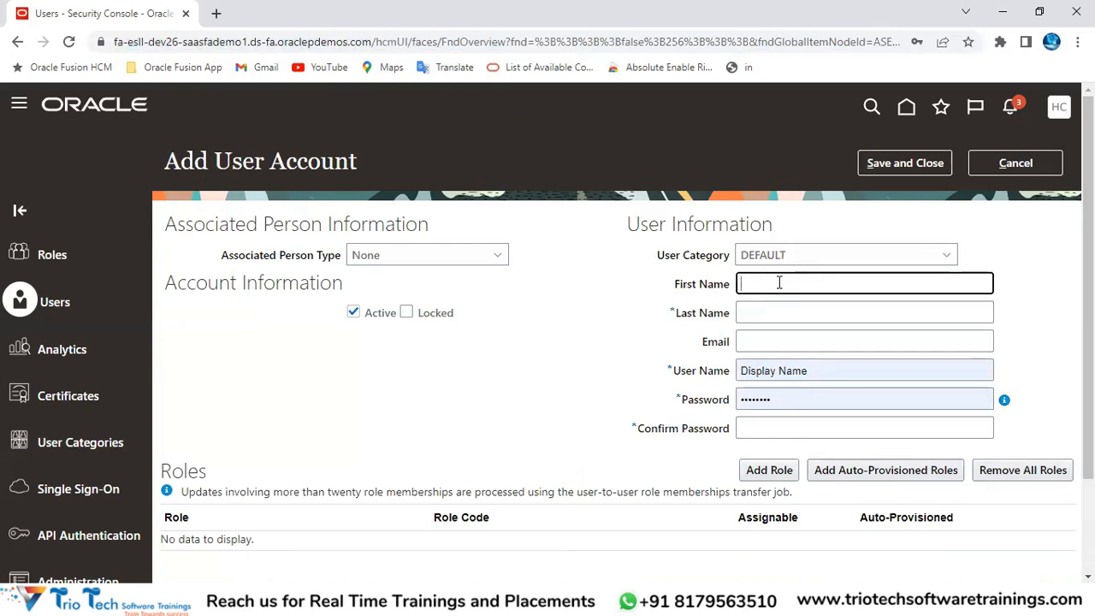
type("TrioTech")
key("Tab")
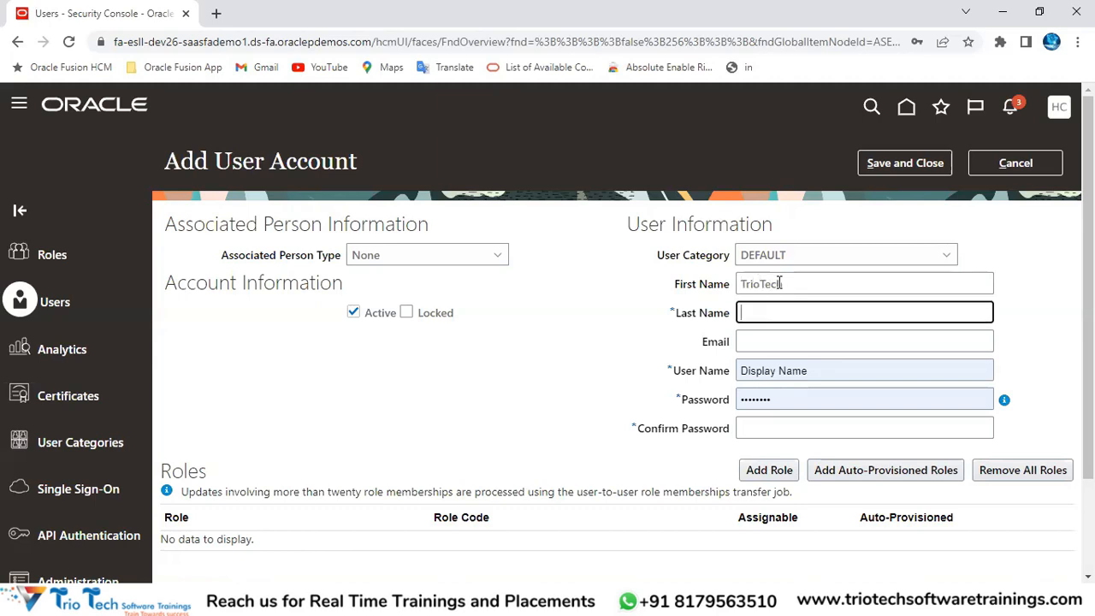
type("Varm")
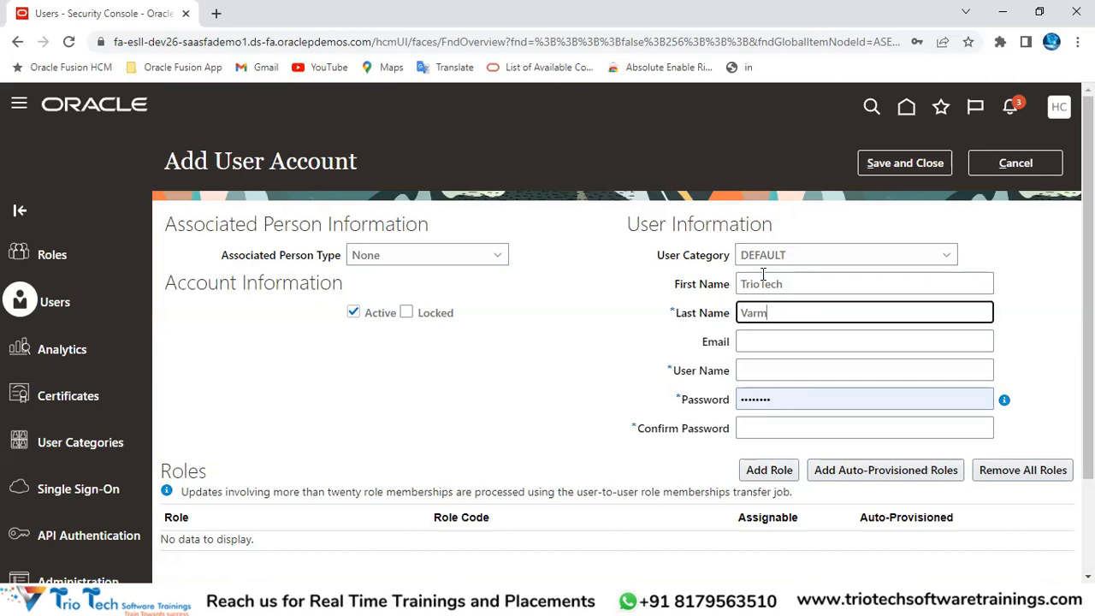
type("a")
left_click(787, 344)
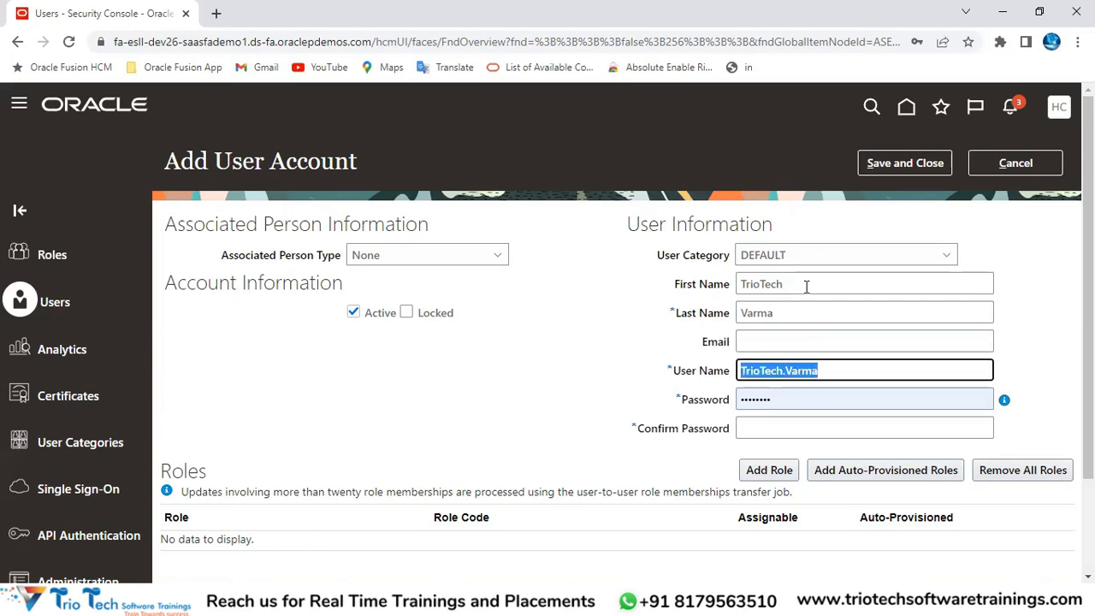
Step: Correct the first name so the user name regenerates
double_click(807, 285)
left_click(762, 317)
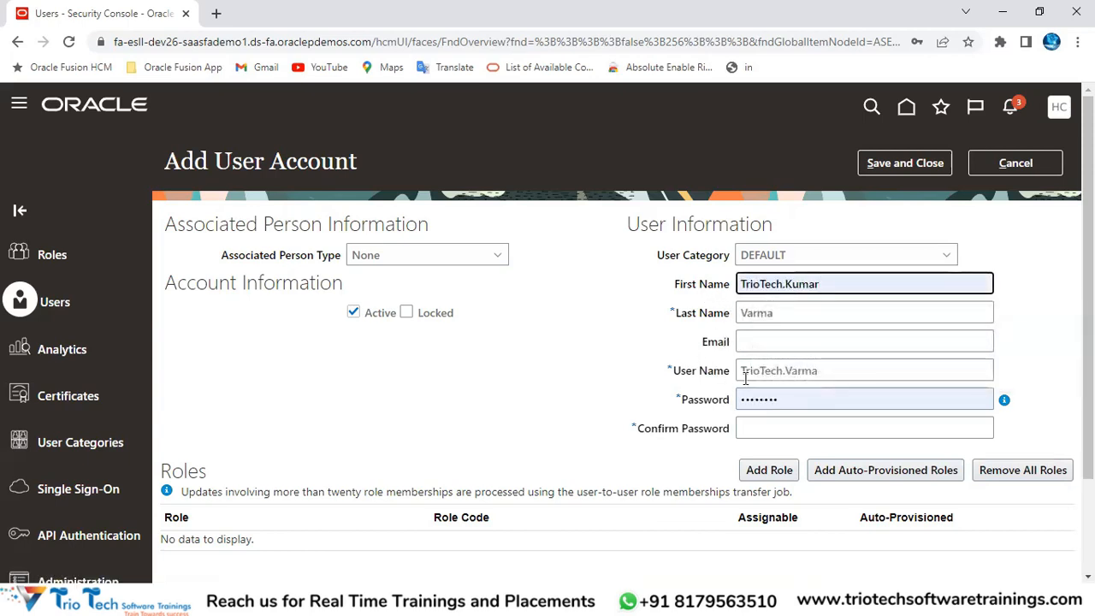
left_click_drag(675, 372, 732, 375)
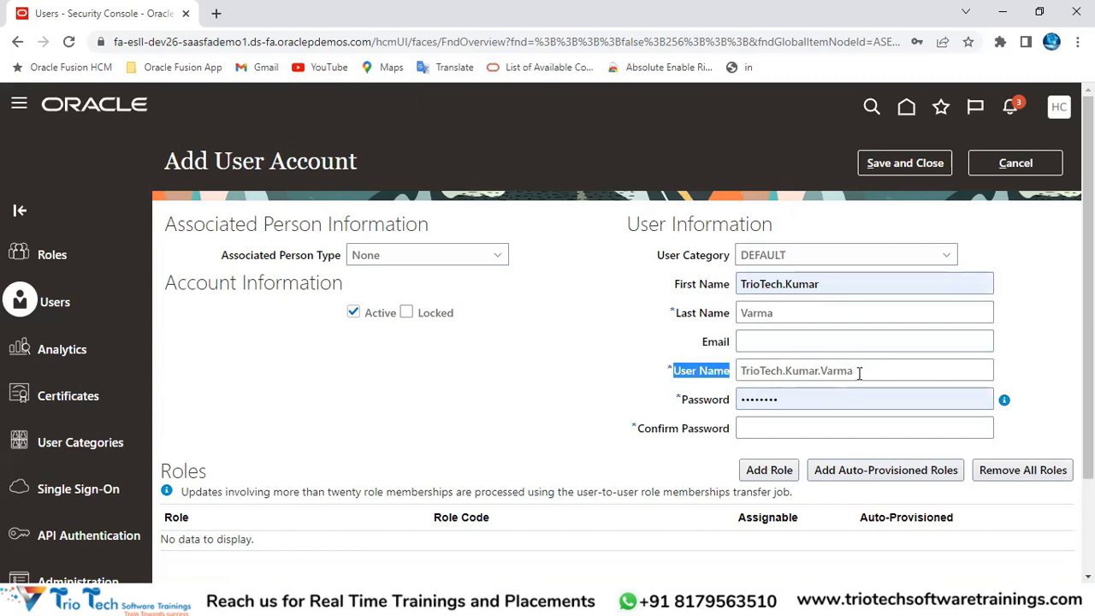
left_click(831, 286)
key("BackSpace")
key("BackSpace")
key("BackSpace")
key("BackSpace")
key("BackSpace")
key("BackSpace")
left_click(538, 330)
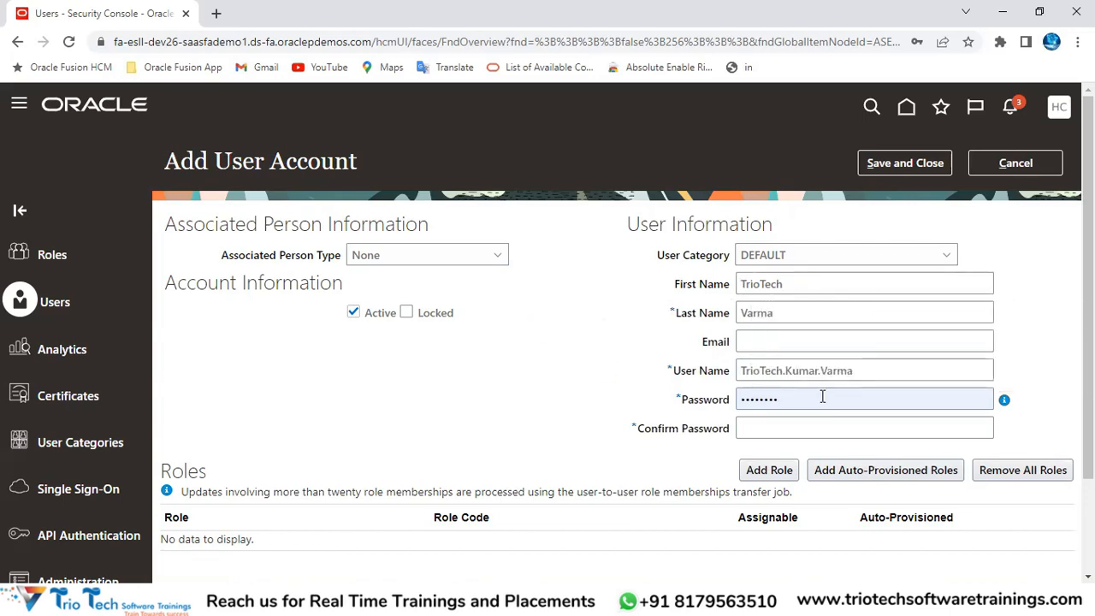
left_click_drag(850, 371, 602, 402)
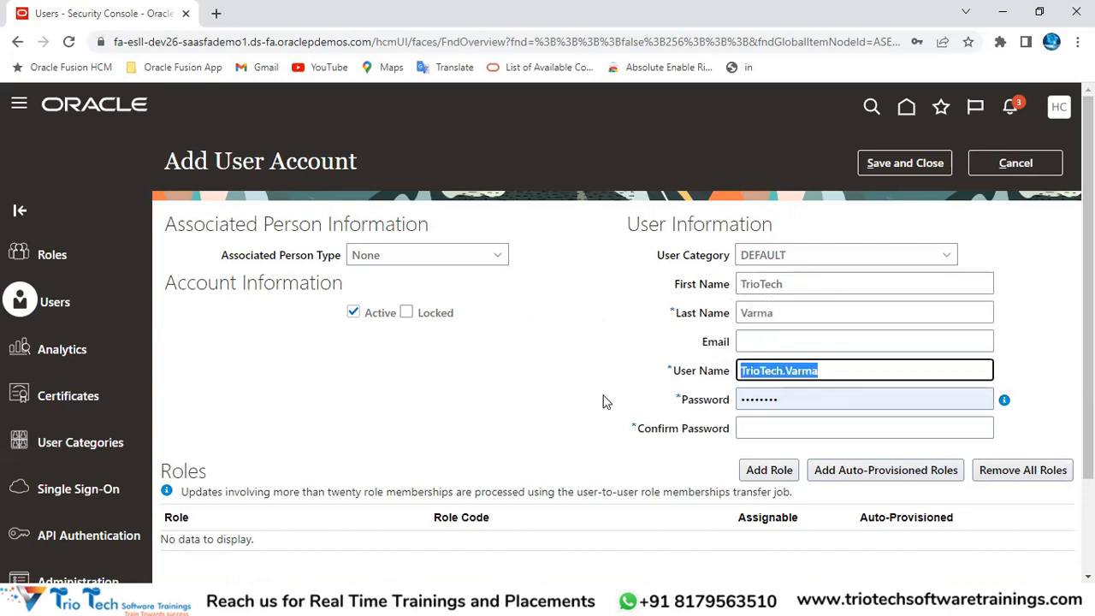
Step: Check the generated FirstName.LastName user name and select the prefilled password
double_click(756, 284)
double_click(746, 312)
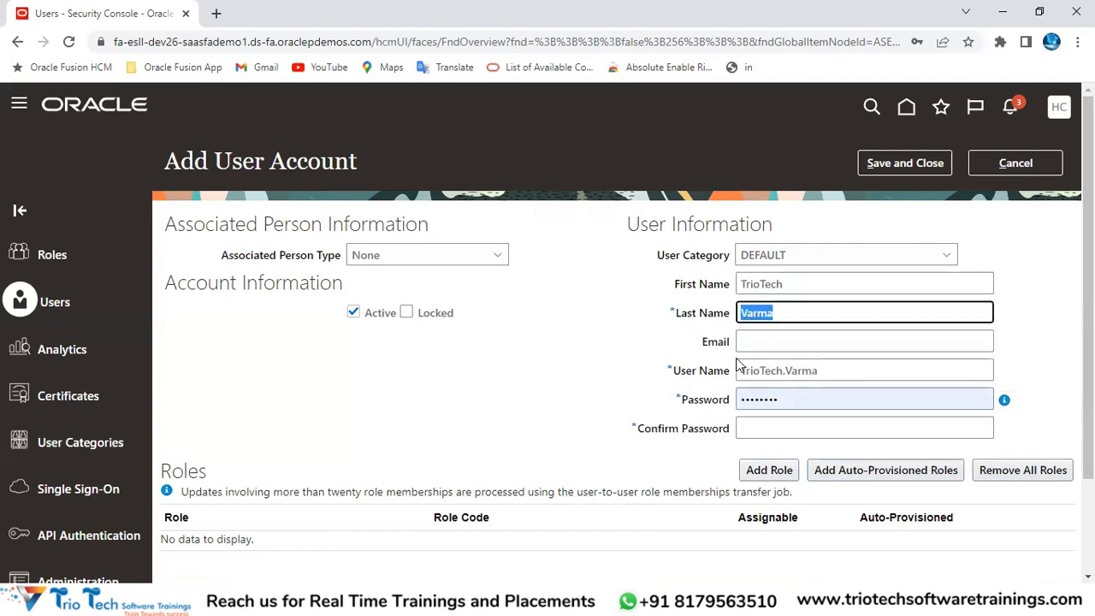
left_click_drag(741, 370, 826, 368)
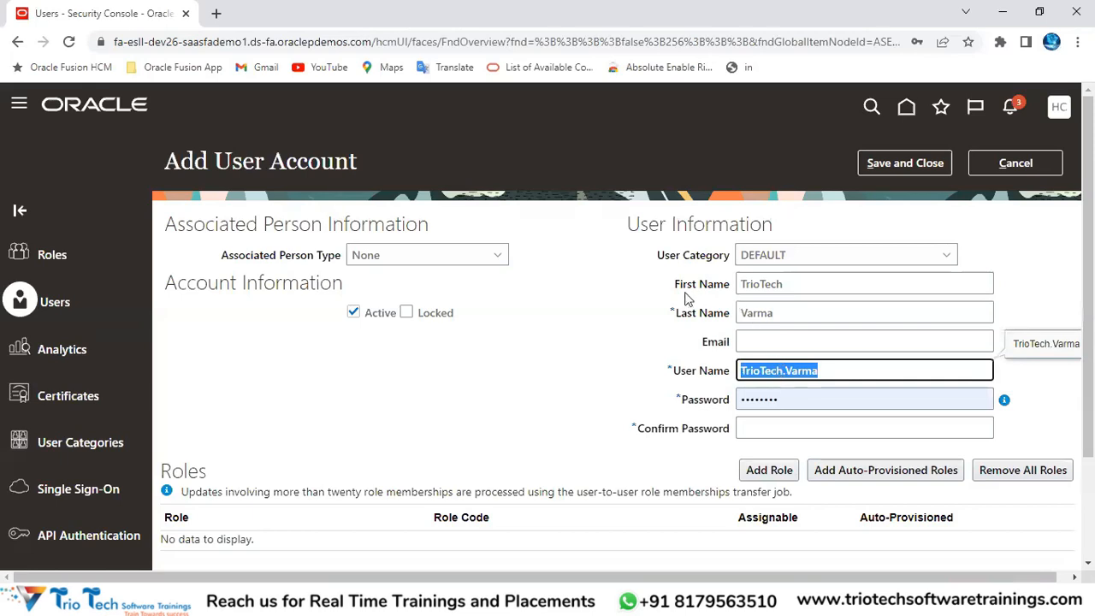
left_click_drag(675, 284, 728, 314)
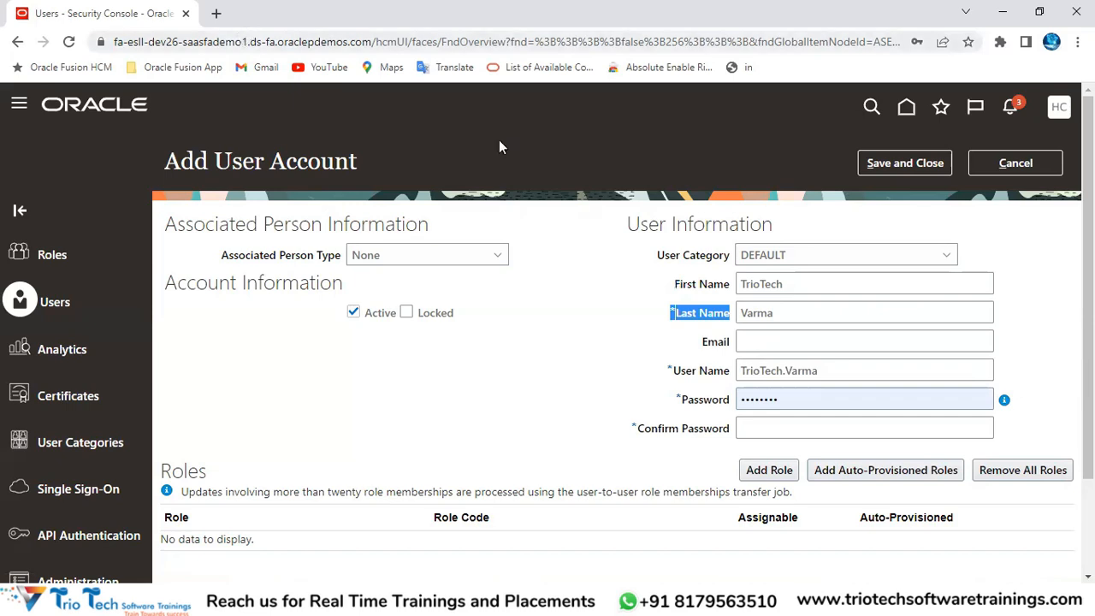
left_click(501, 42)
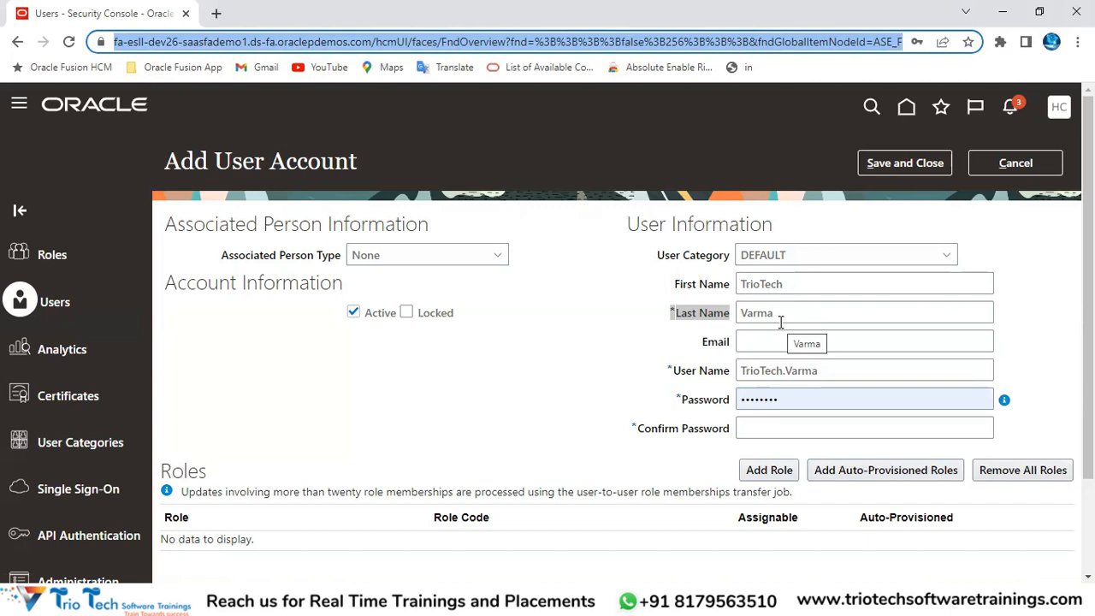
left_click_drag(850, 378, 746, 389)
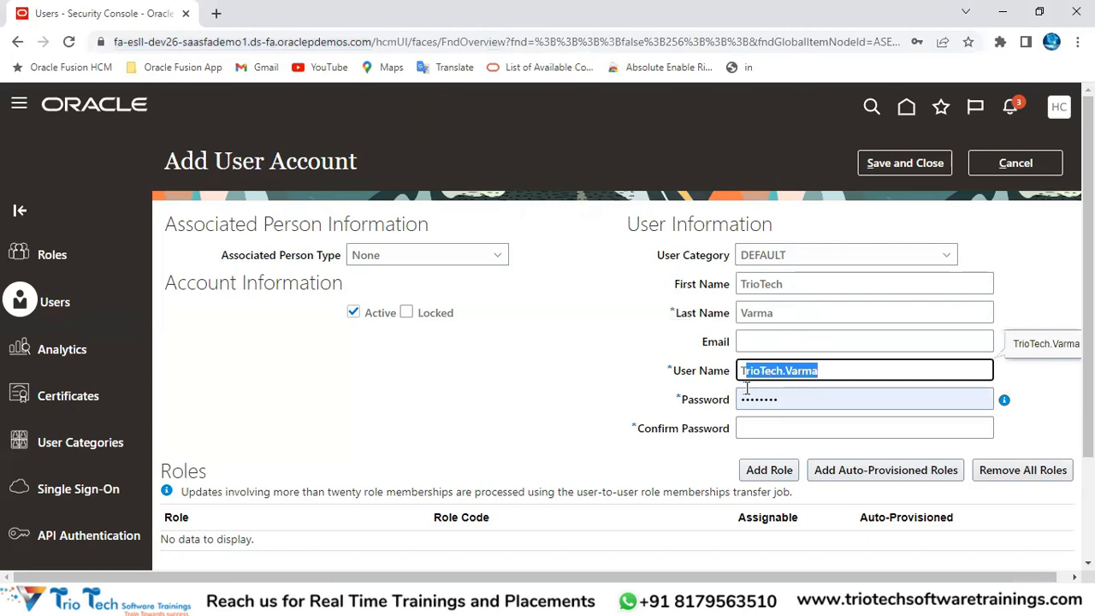
left_click(306, 41)
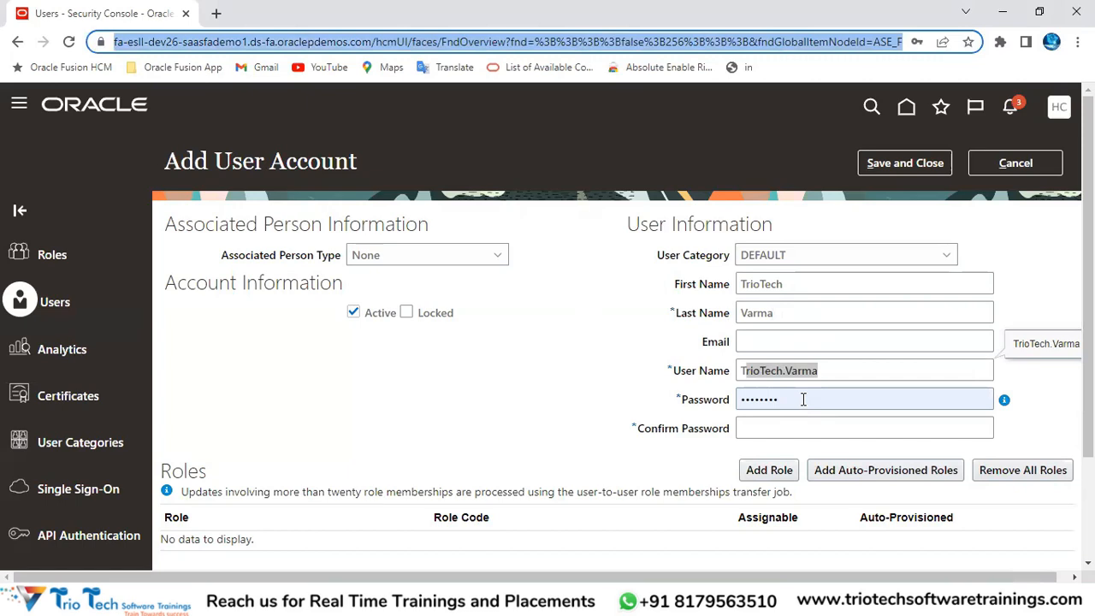
left_click(803, 399)
left_click_drag(846, 399, 715, 412)
Step: Clear the prefilled password and enter a test password instead
key("BackSpace")
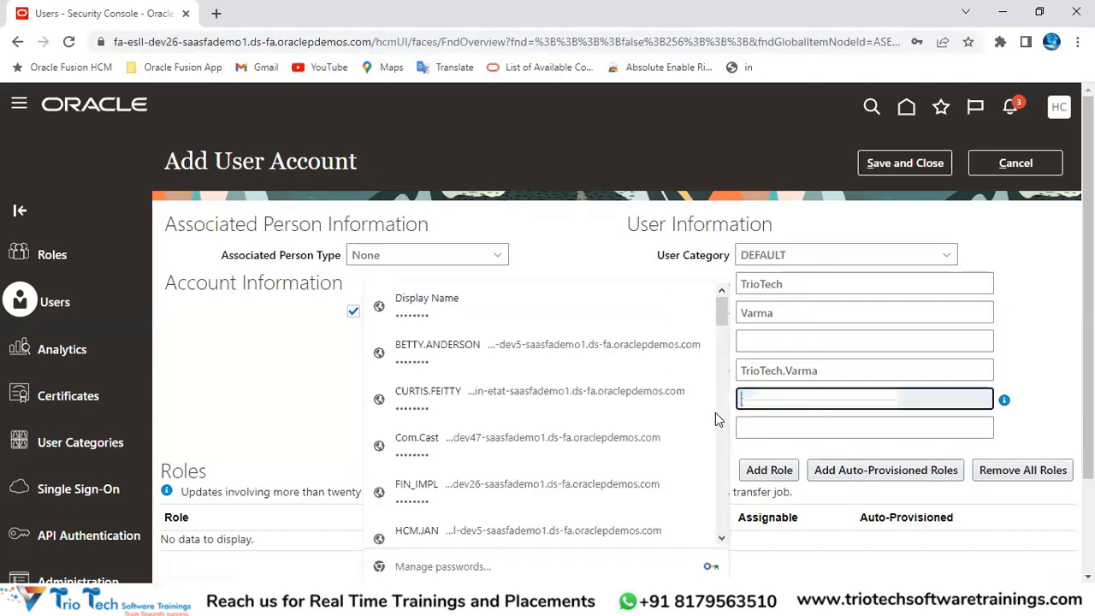
left_click(1025, 369)
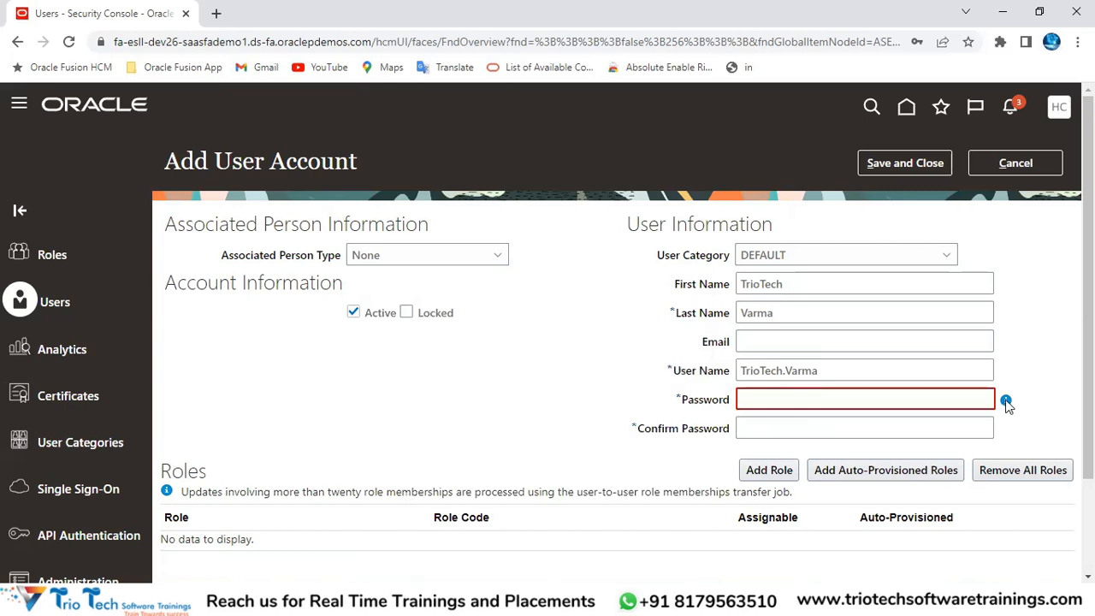
left_click(884, 402)
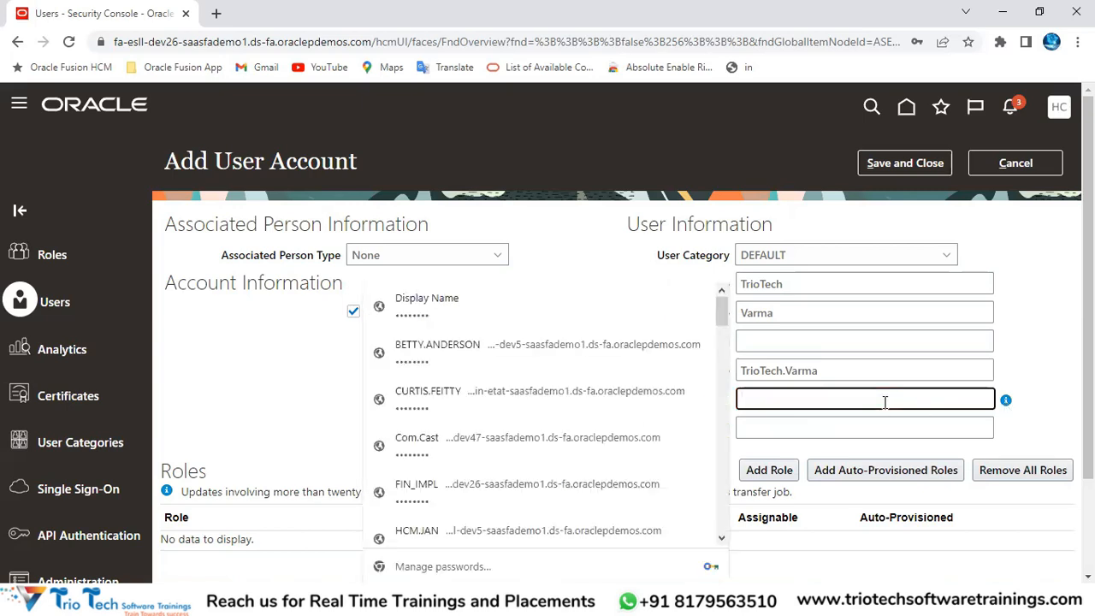
type("1234")
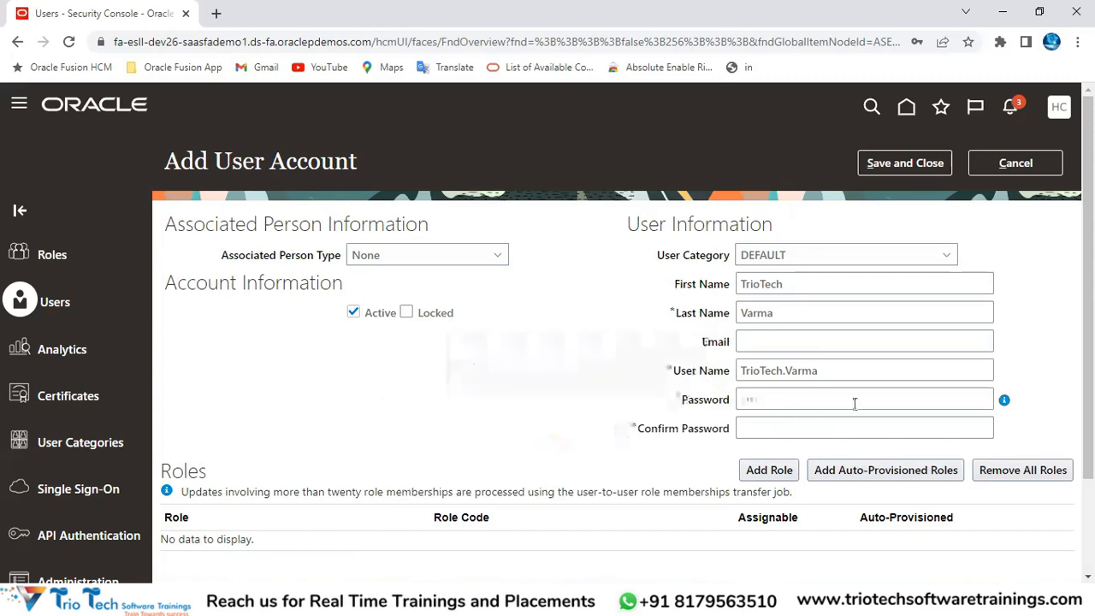
mouse_move(1007, 400)
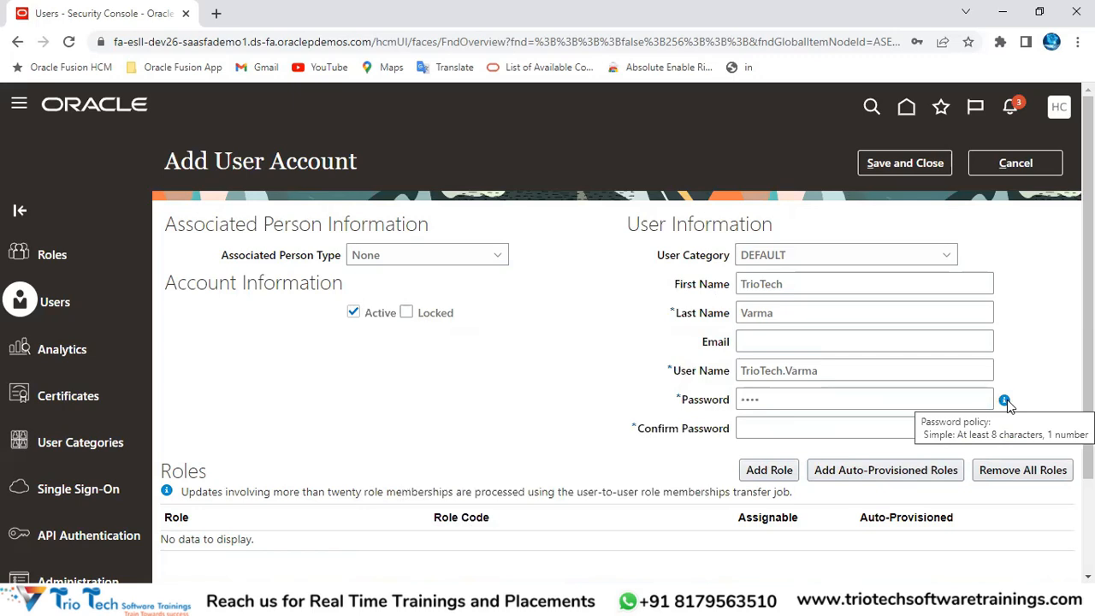
left_click(800, 399)
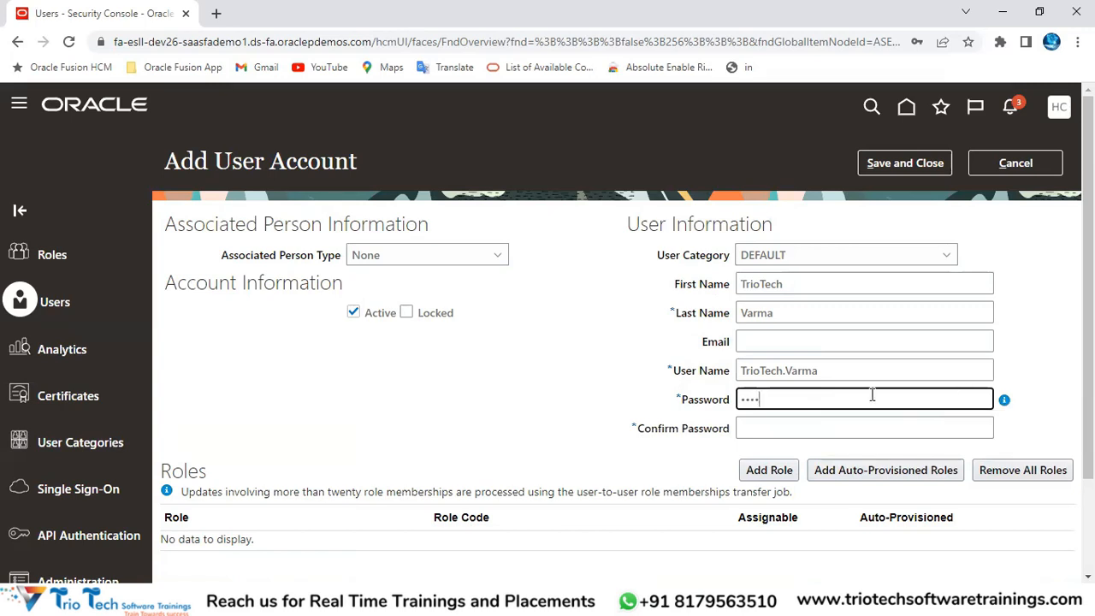
Step: Inspect the generated user name and the environment name in the page address
double_click(845, 368)
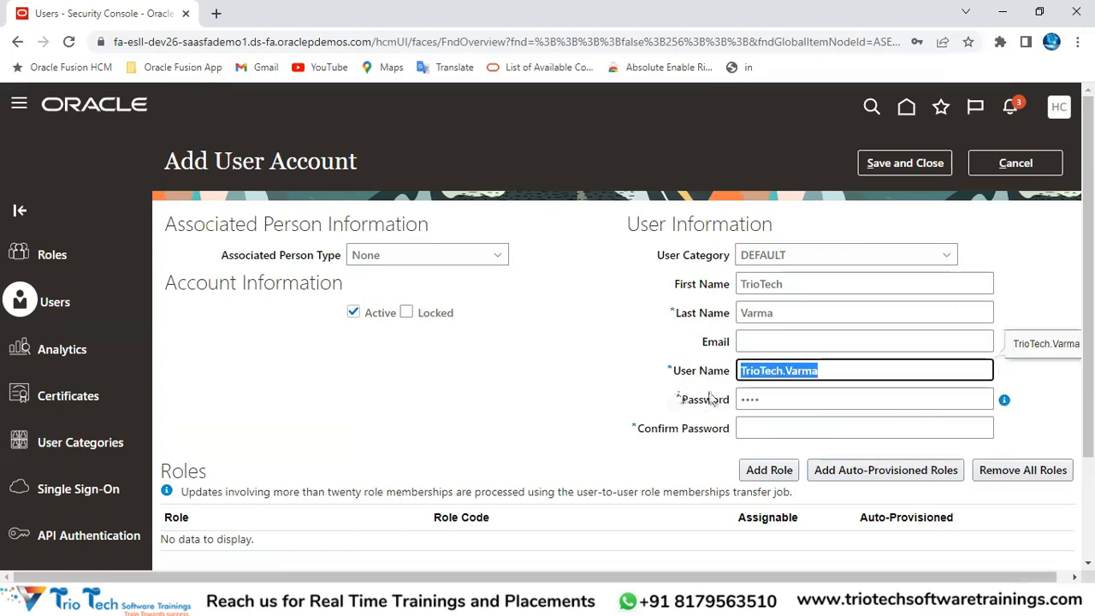
left_click(761, 342)
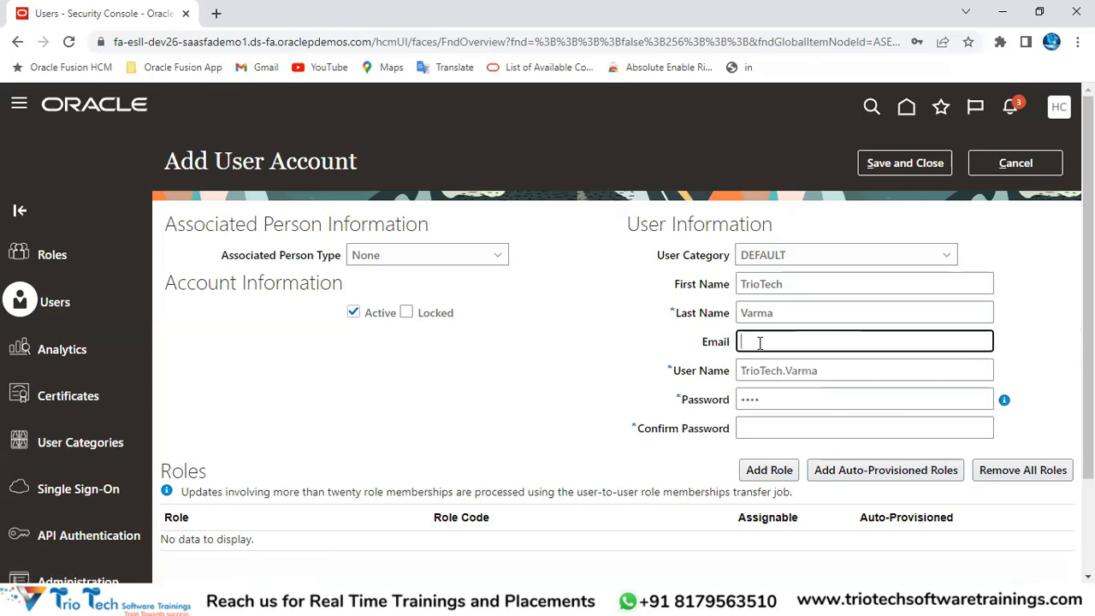
double_click(821, 370)
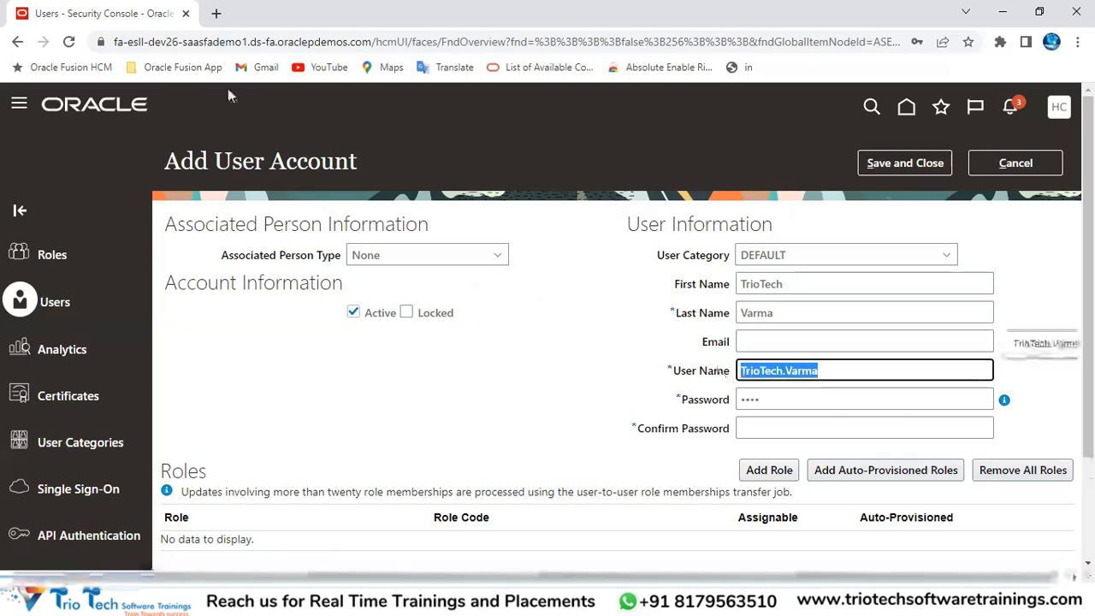
left_click(188, 43)
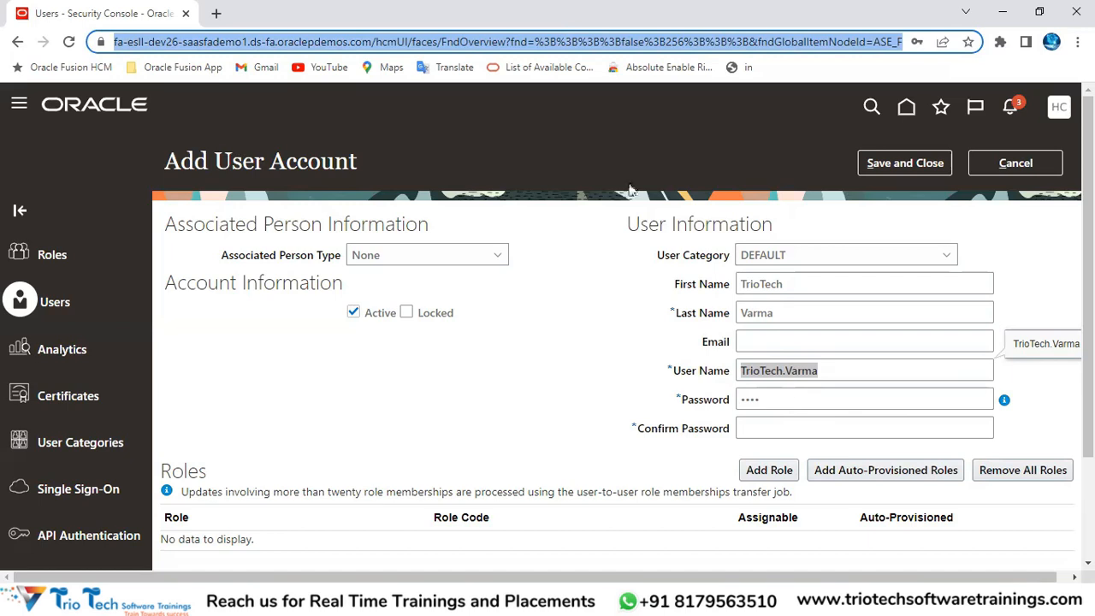
double_click(200, 41)
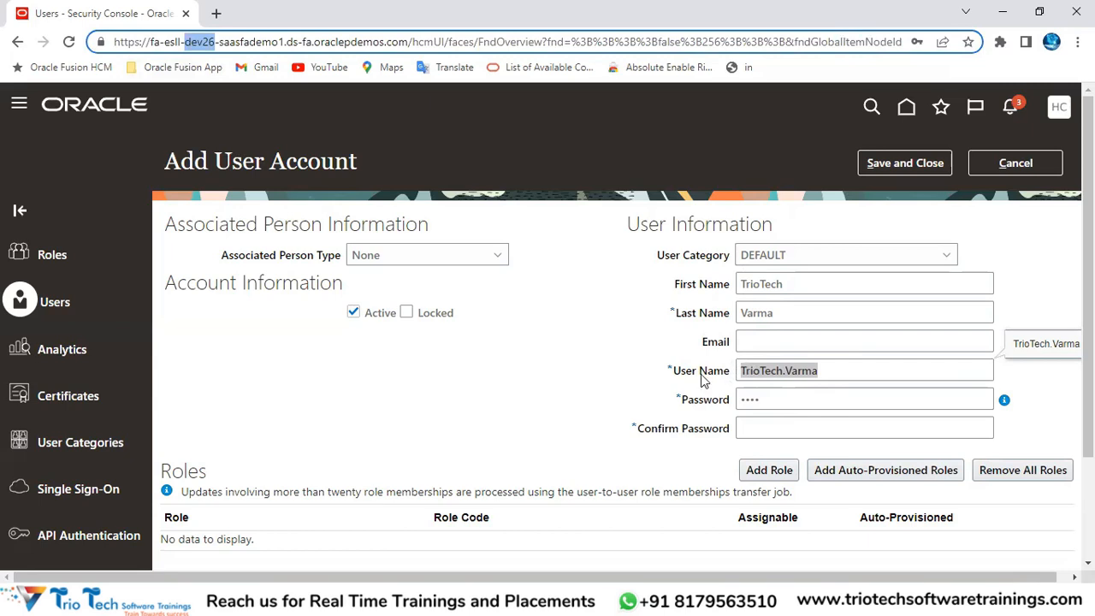
left_click(835, 372)
left_click(778, 342)
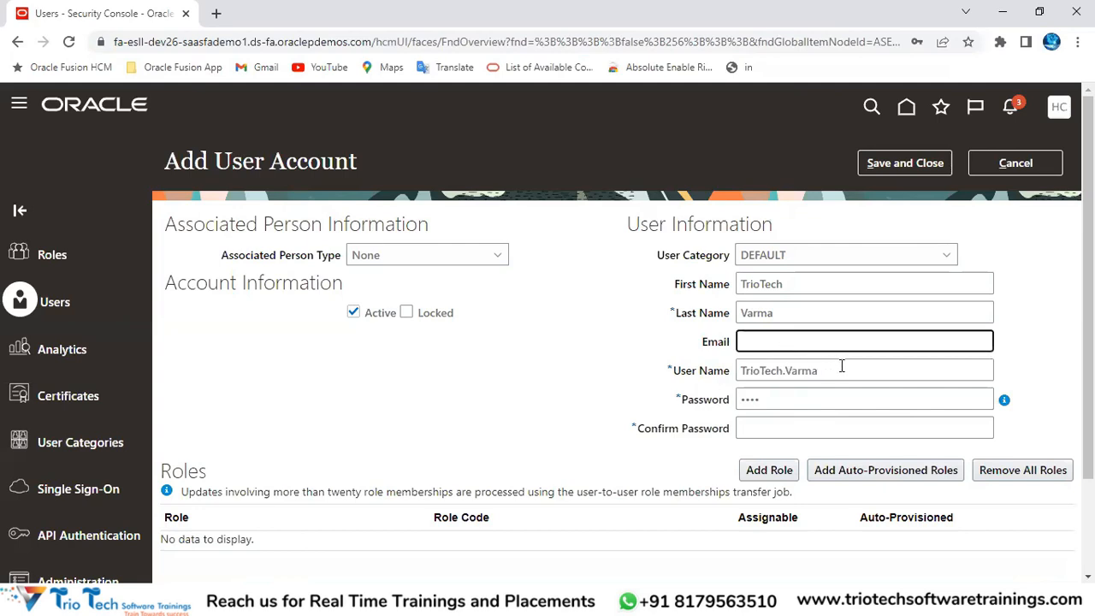
key("Tab")
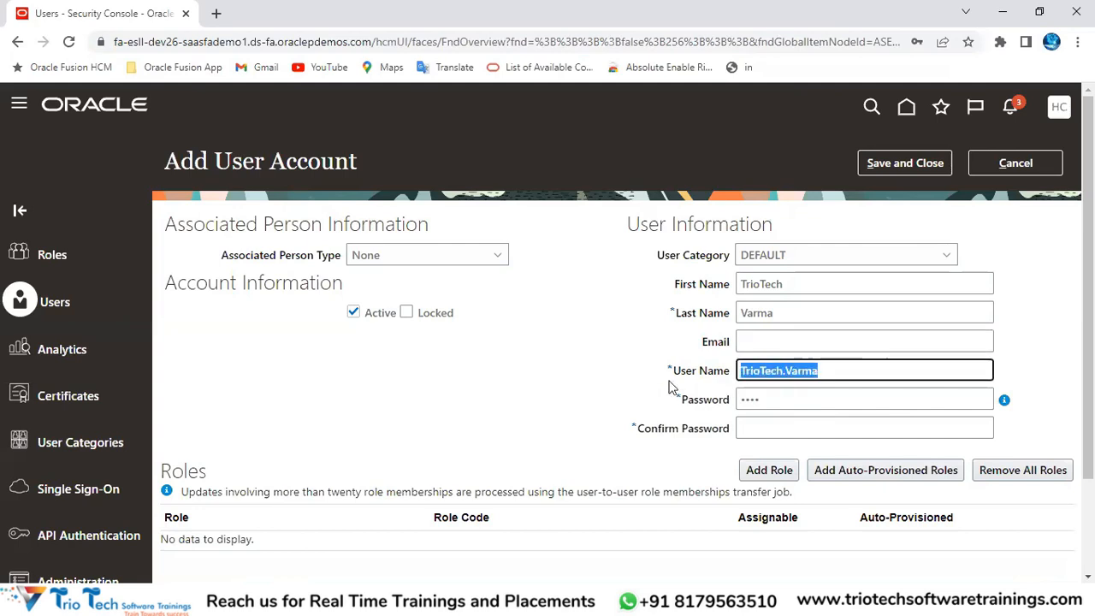
Step: Review the user name and password entries, then cancel the new account without saving
left_click(769, 400)
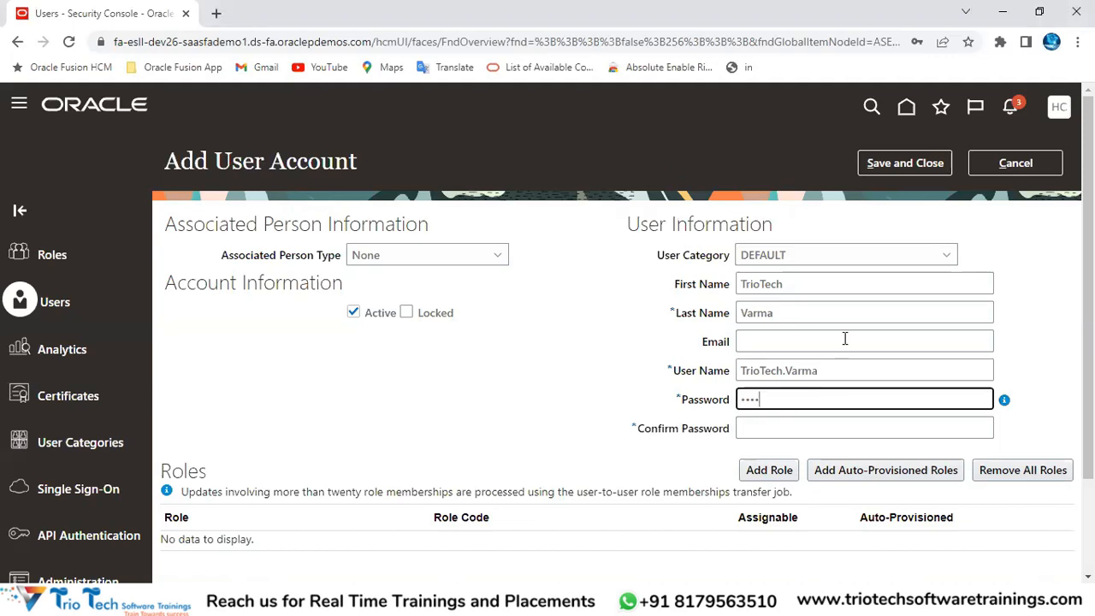
left_click_drag(893, 406, 755, 431)
left_click(784, 402)
left_click(199, 42)
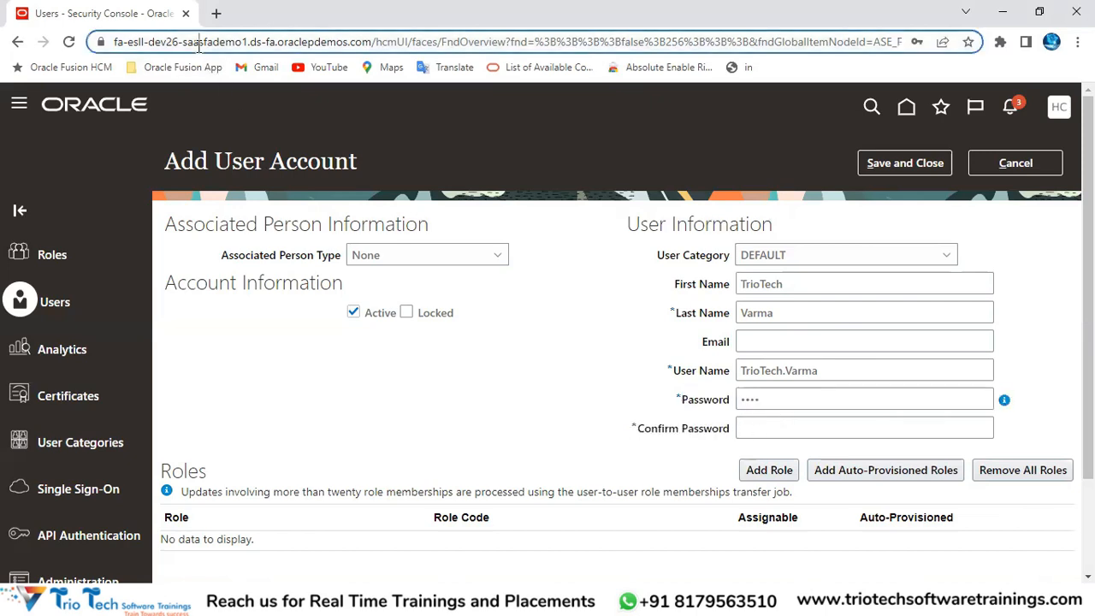
left_click_drag(673, 369, 732, 430)
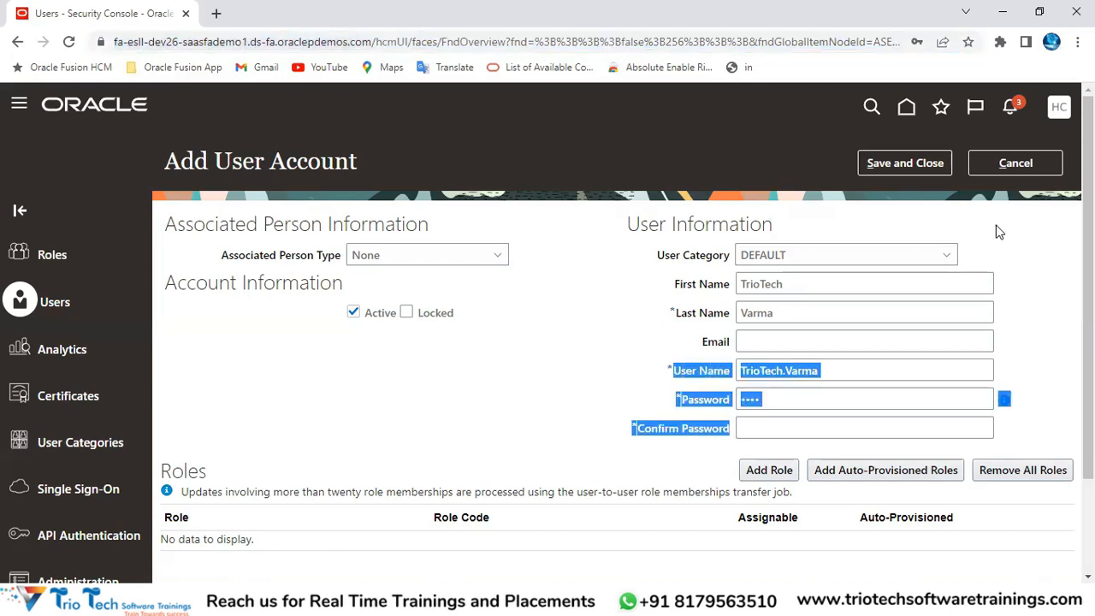
left_click(1012, 167)
left_click(200, 315)
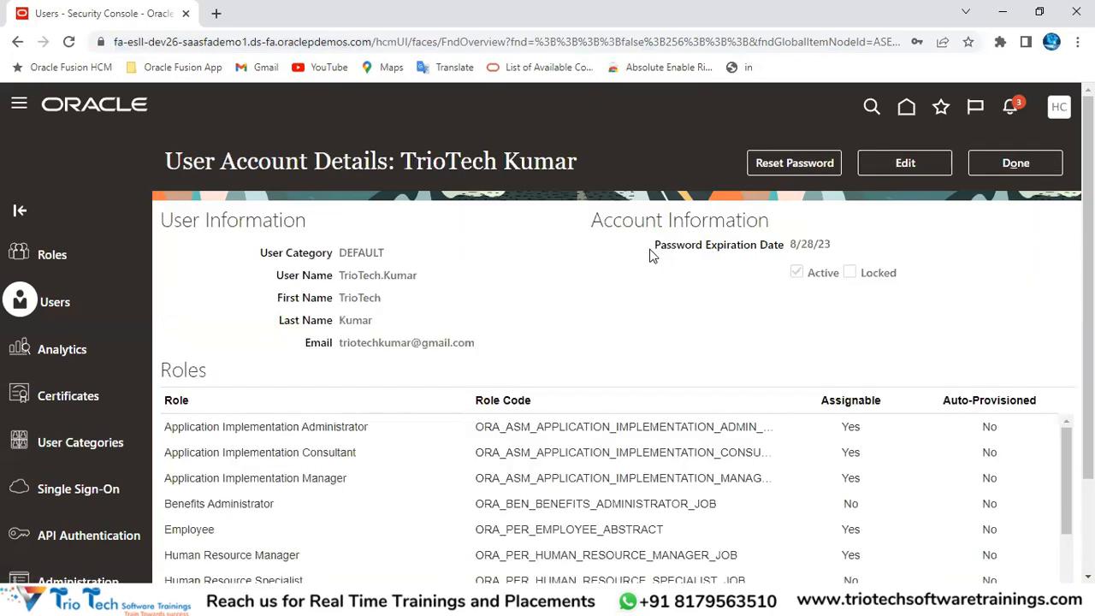
left_click_drag(652, 248, 778, 248)
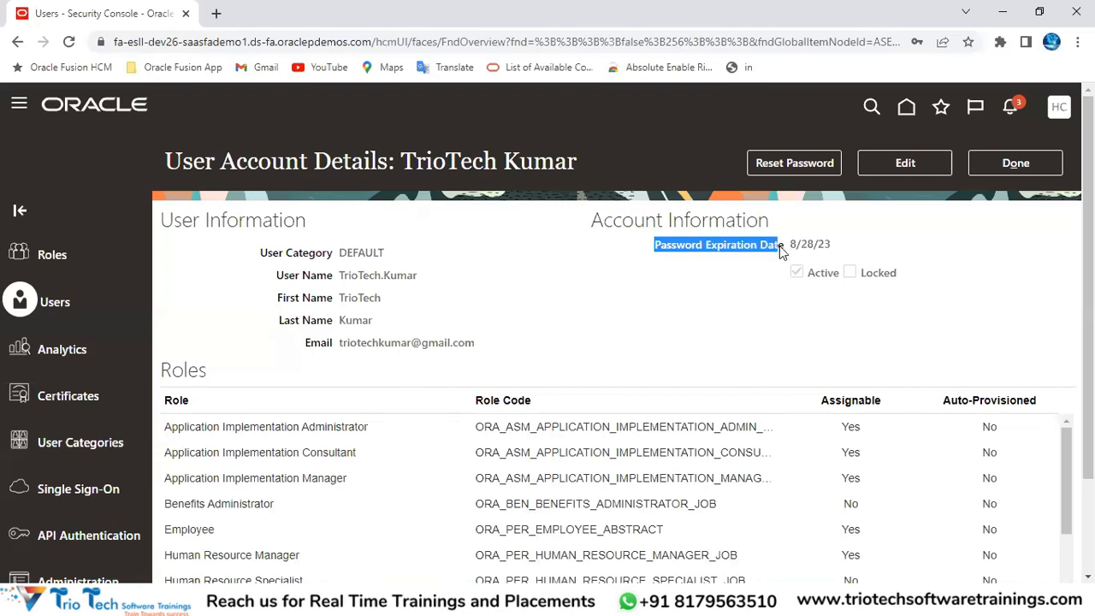
left_click(789, 248)
left_click_drag(788, 249, 830, 239)
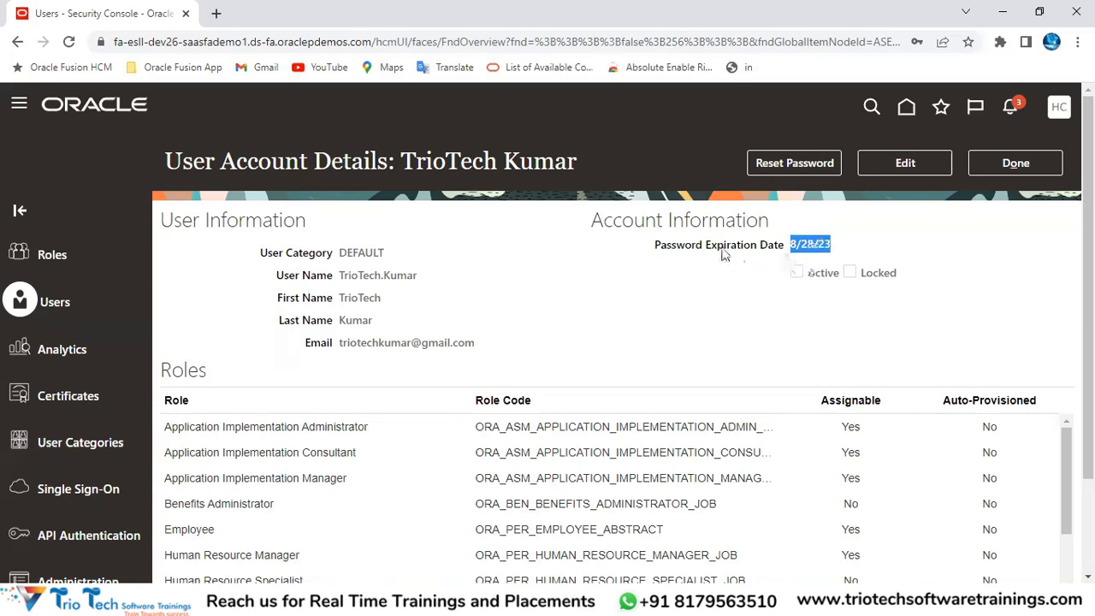
left_click_drag(684, 245, 832, 248)
double_click(360, 275)
left_click(1035, 162)
Step: Open a blank Add User Account form and view the User Category options, leaving DEFAULT
left_click(891, 165)
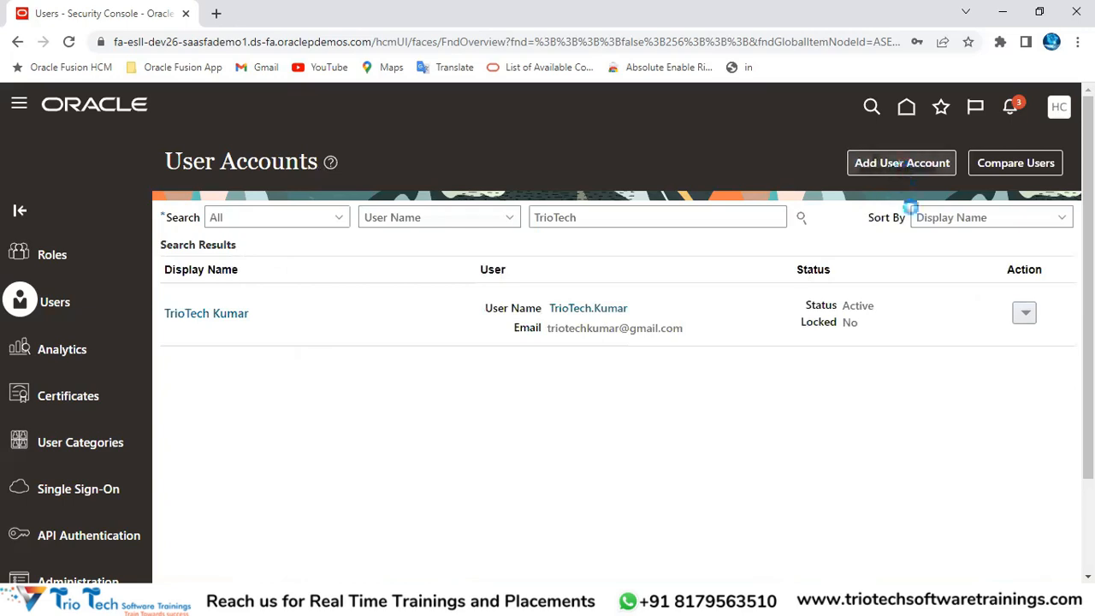
left_click_drag(658, 255, 730, 260)
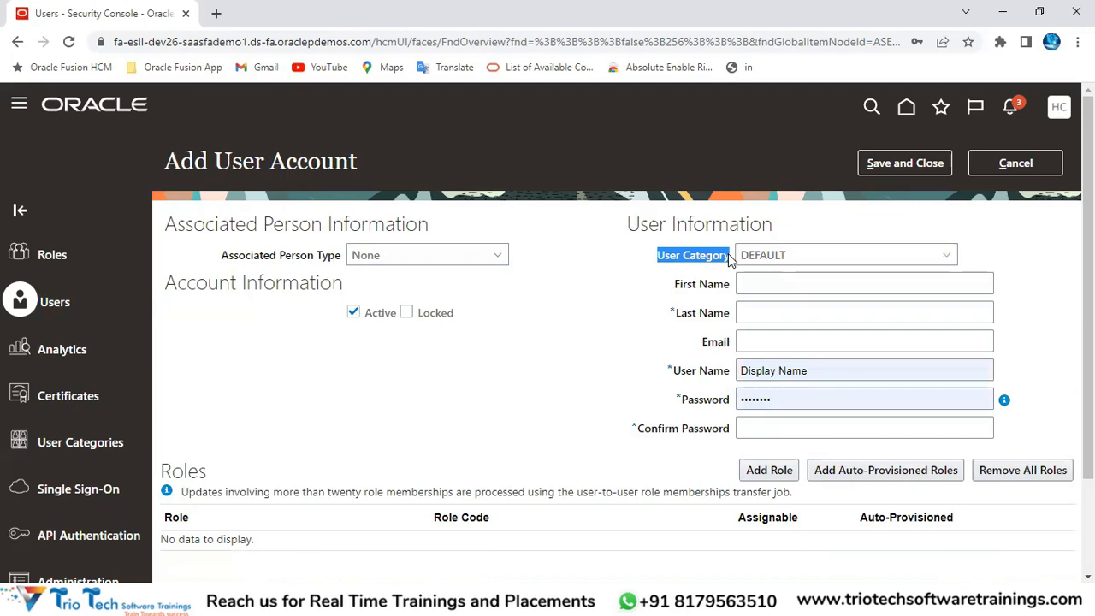
left_click_drag(216, 167, 374, 168)
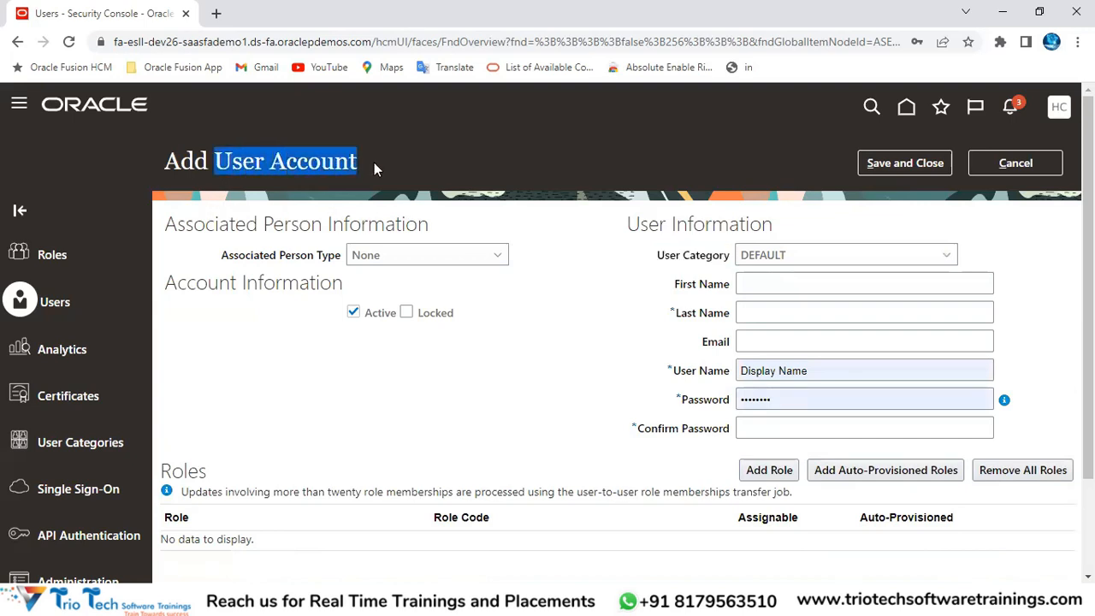
left_click(657, 258)
left_click_drag(676, 262, 744, 282)
left_click(769, 262)
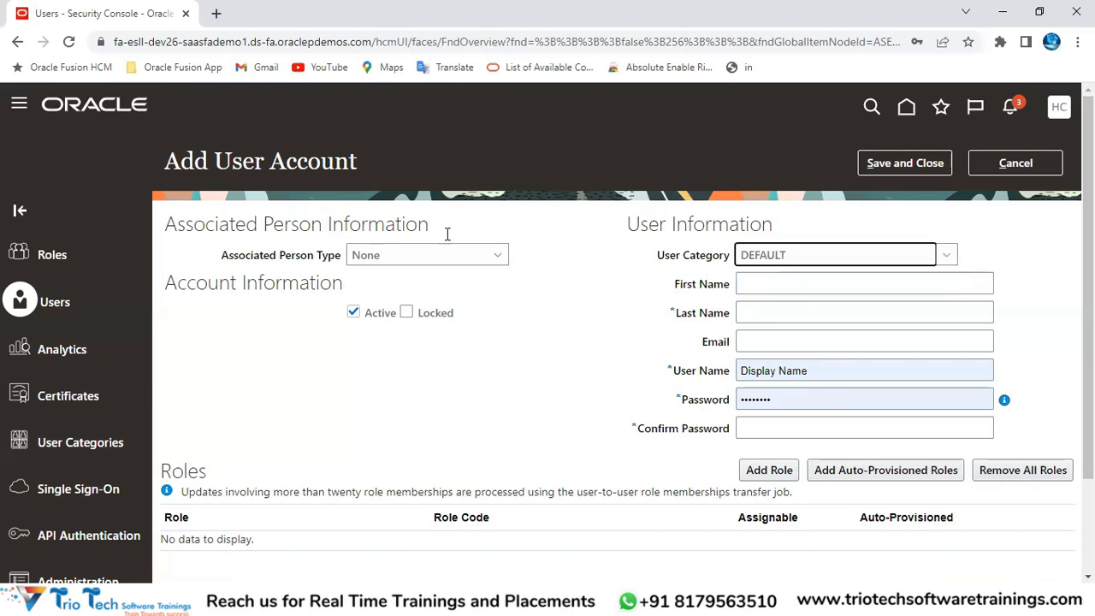
left_click(213, 49)
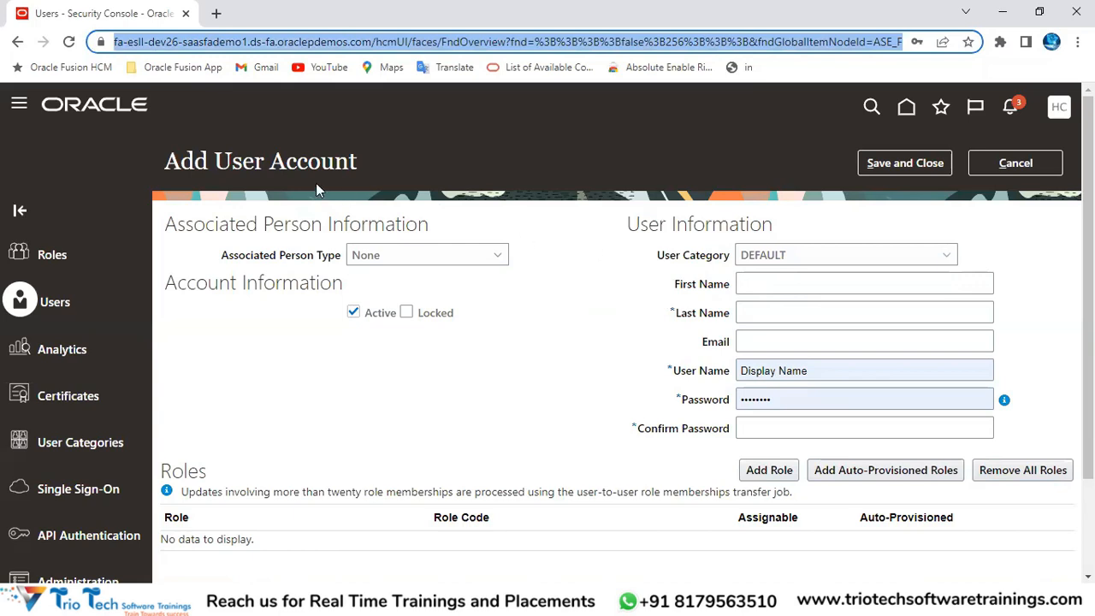
Step: Recheck the User Category list to confirm DEFAULT is the only choice, then switch to Excel
left_click_drag(214, 161, 359, 166)
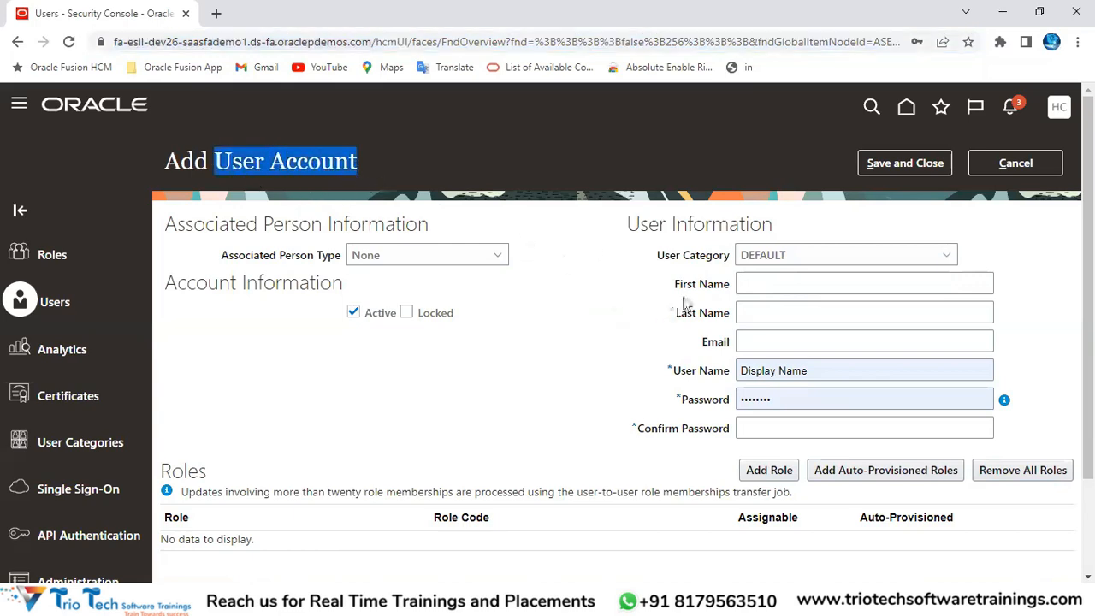
left_click(674, 261)
left_click_drag(658, 257, 761, 274)
left_click(764, 259)
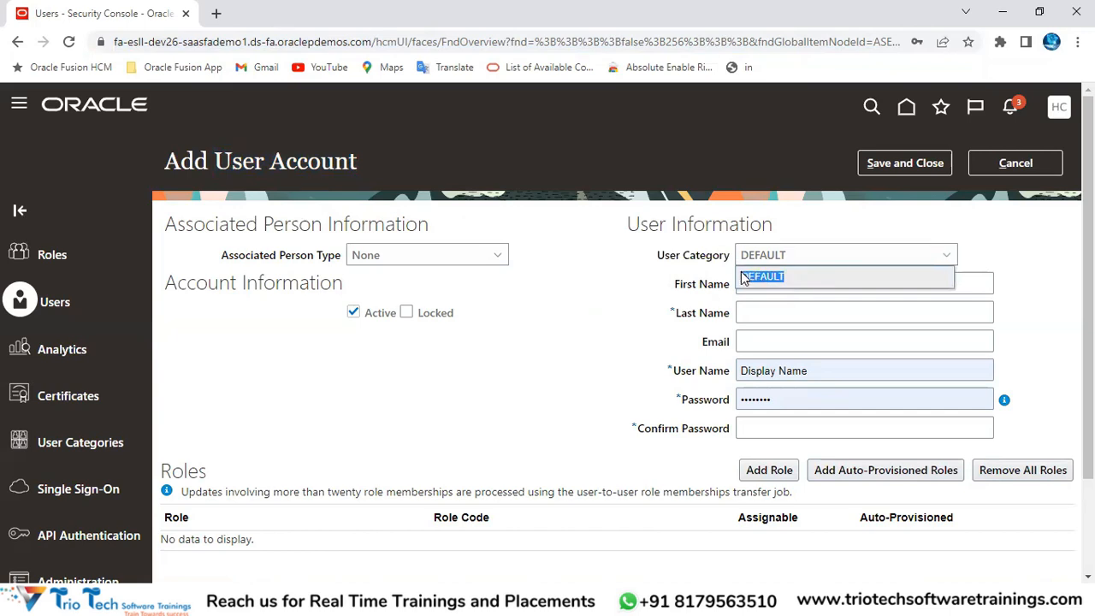
left_click(713, 338)
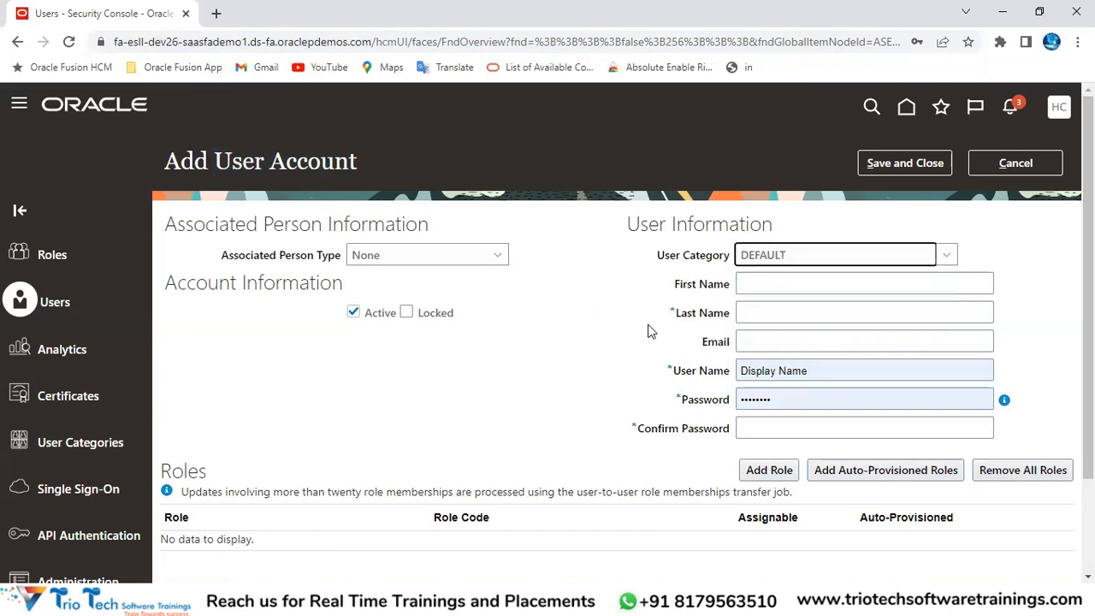
left_click_drag(655, 258, 758, 269)
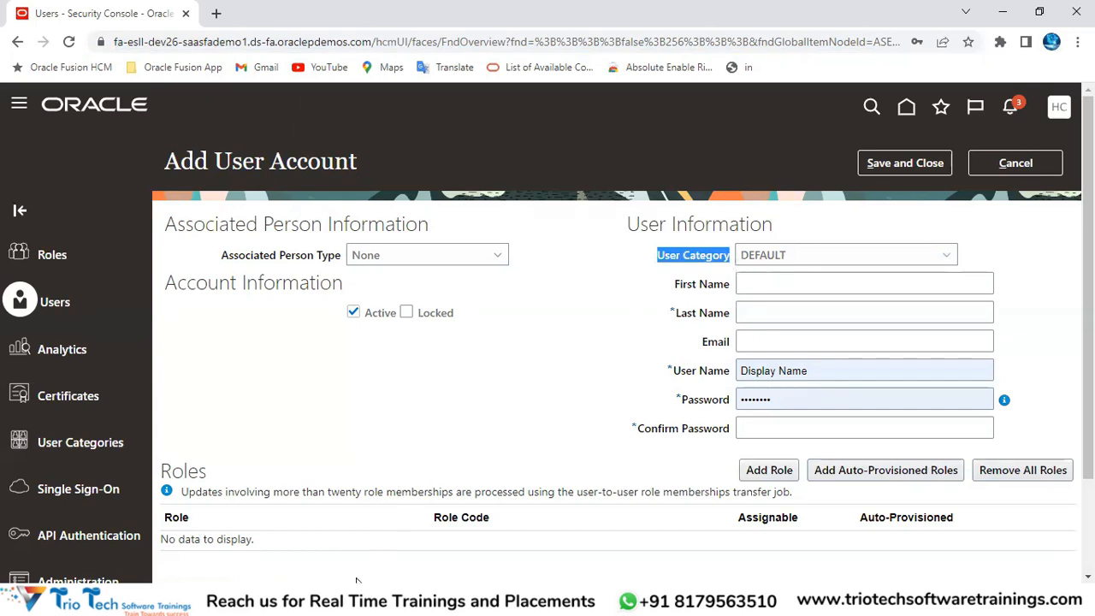
left_click(336, 599)
Step: Enter 'User Category' in cell D19 of the Excel notes workbook
left_click(373, 537)
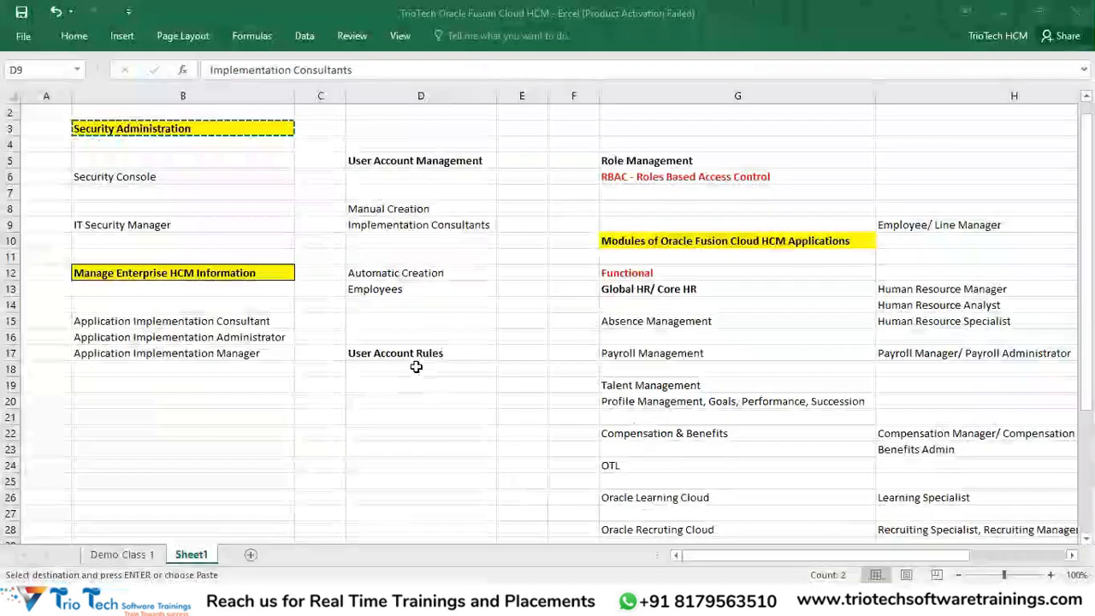
left_click(418, 342)
scroll(423, 390, "down", 1)
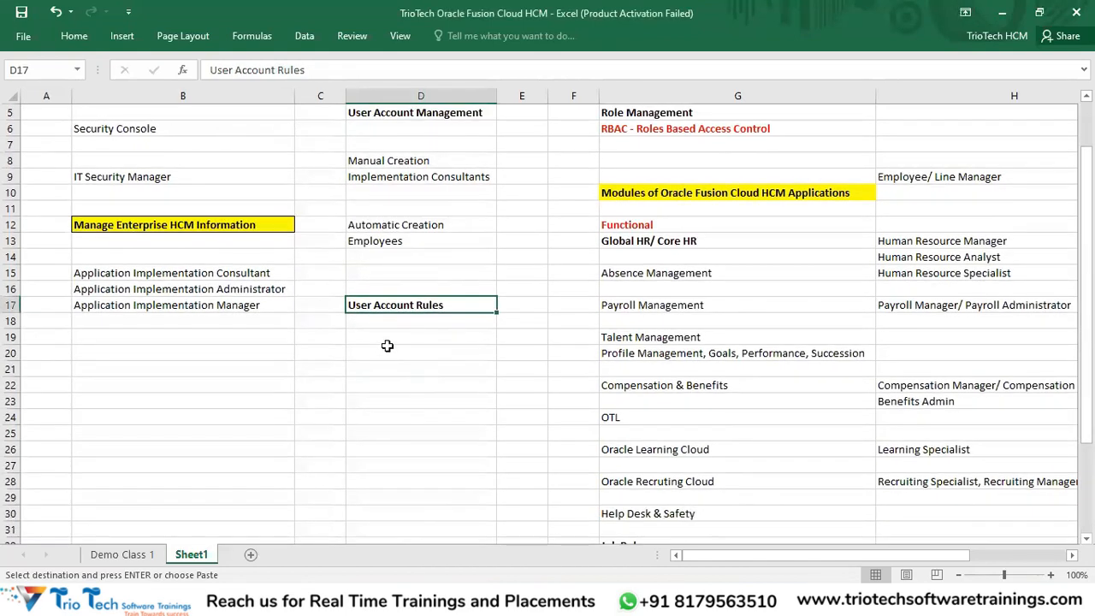
left_click(384, 339)
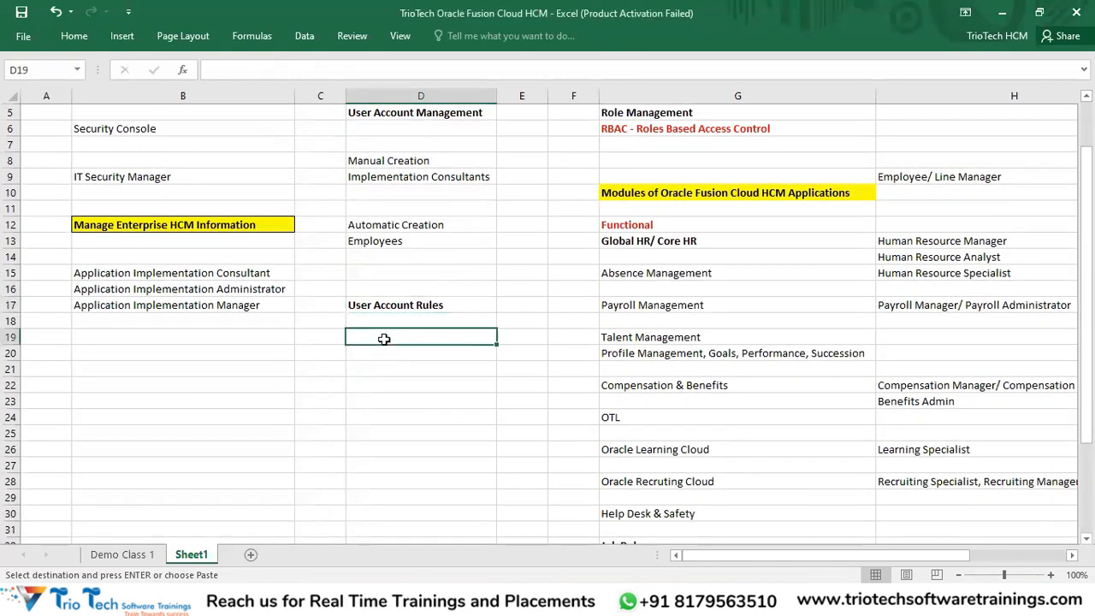
type("User Account Categ")
key("BackSpace")
key("BackSpace")
key("BackSpace")
key("BackSpace")
key("BackSpace")
key("BackSpace")
key("BackSpace")
key("BackSpace")
key("BackSpace")
key("BackSpace")
key("BackSpace")
key("BackSpace")
key("BackSpace")
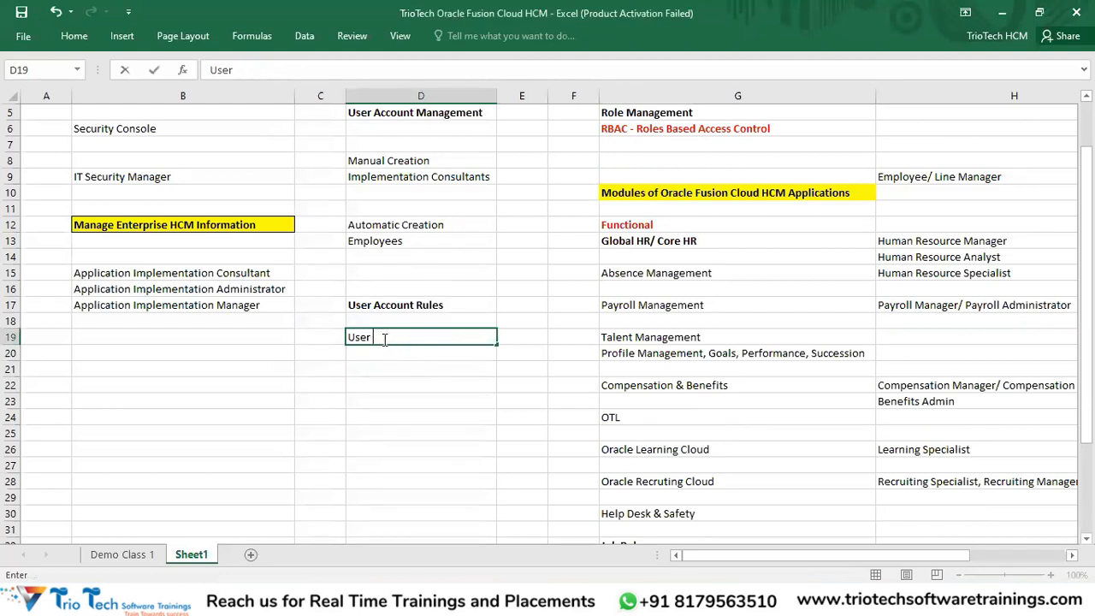
type("Category")
key("Return")
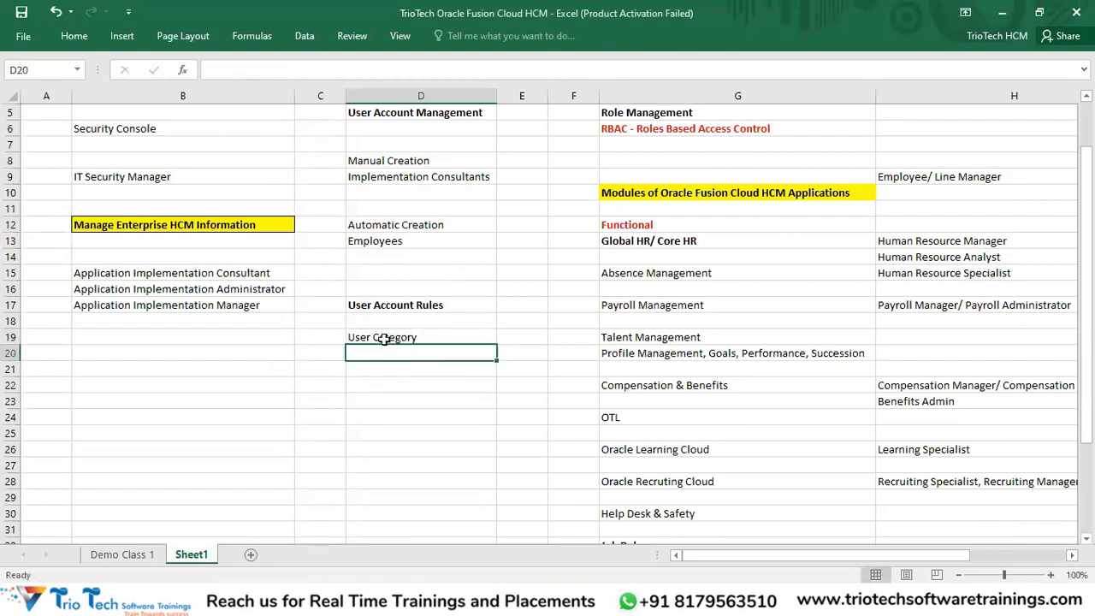
Step: Fill the User Category cell yellow and make it bold
left_click(384, 339)
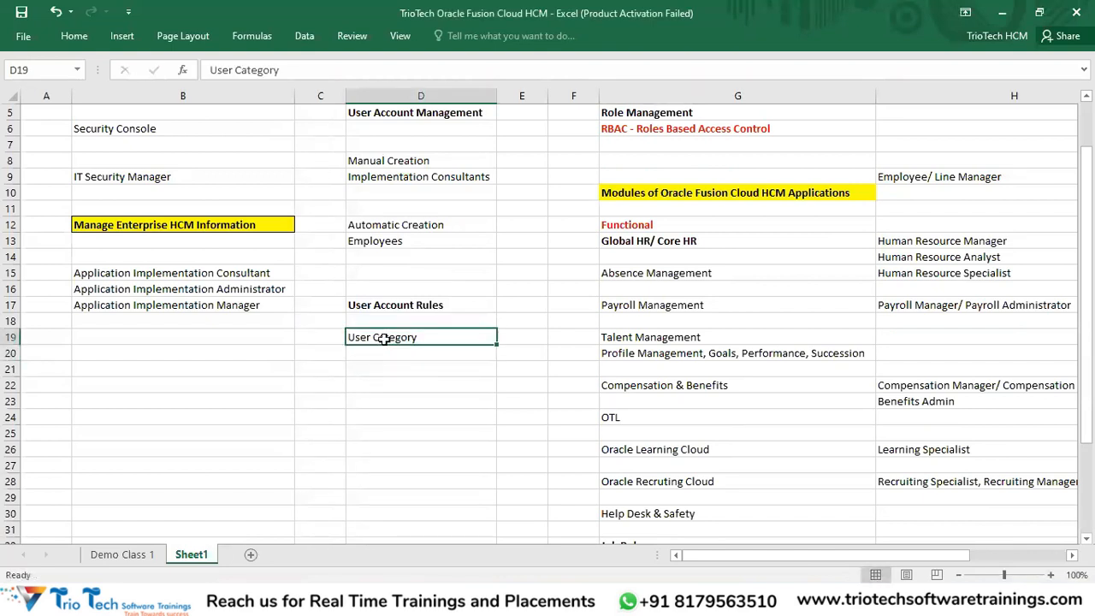
left_click(75, 36)
left_click(243, 88)
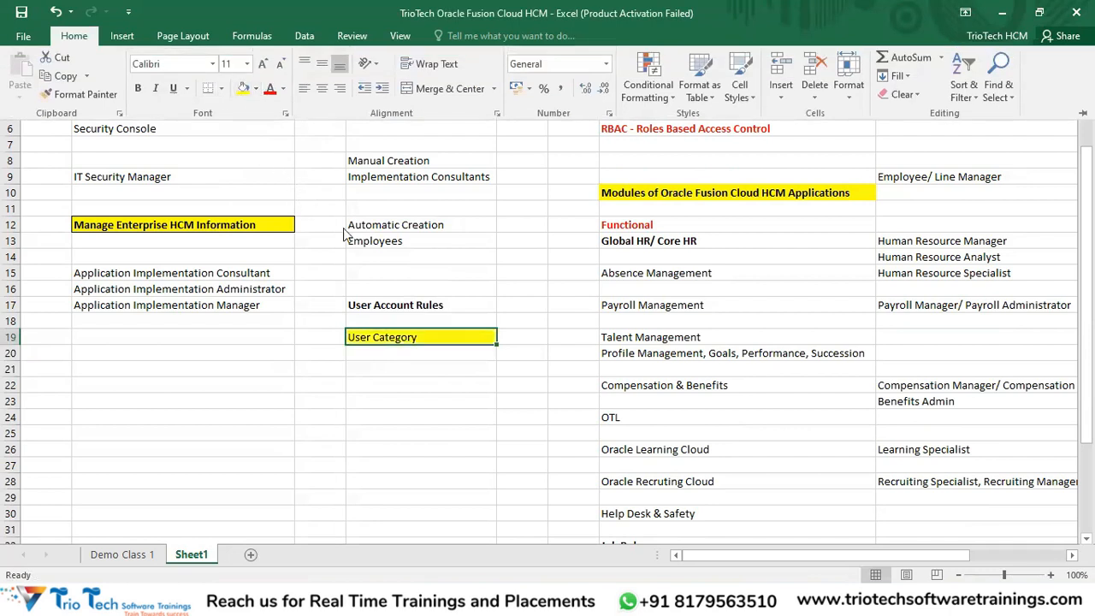
key("ctrl+b")
left_click(402, 336)
Step: Widen column D and enter 'User Name Generation Rule' in cell D21
left_click(398, 306)
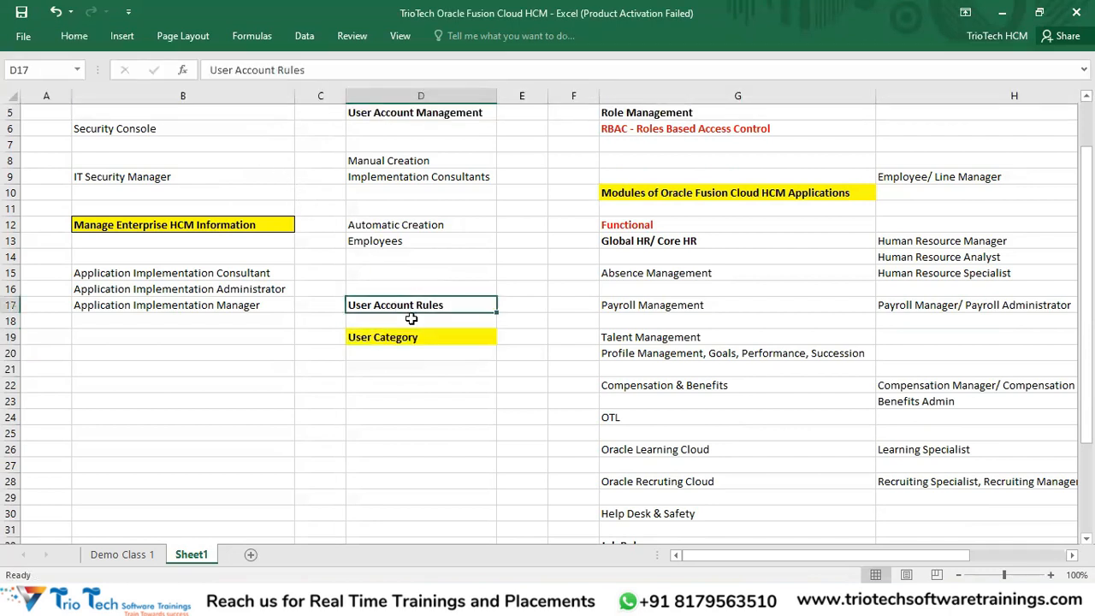
scroll(533, 342, "down", 1)
left_click(379, 331)
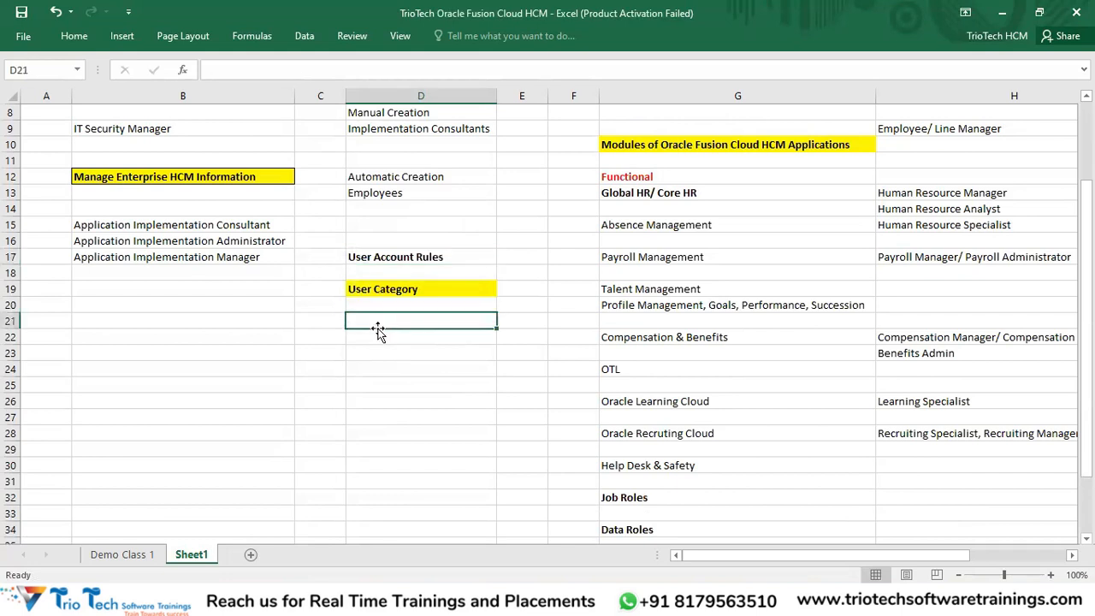
type("User Nae")
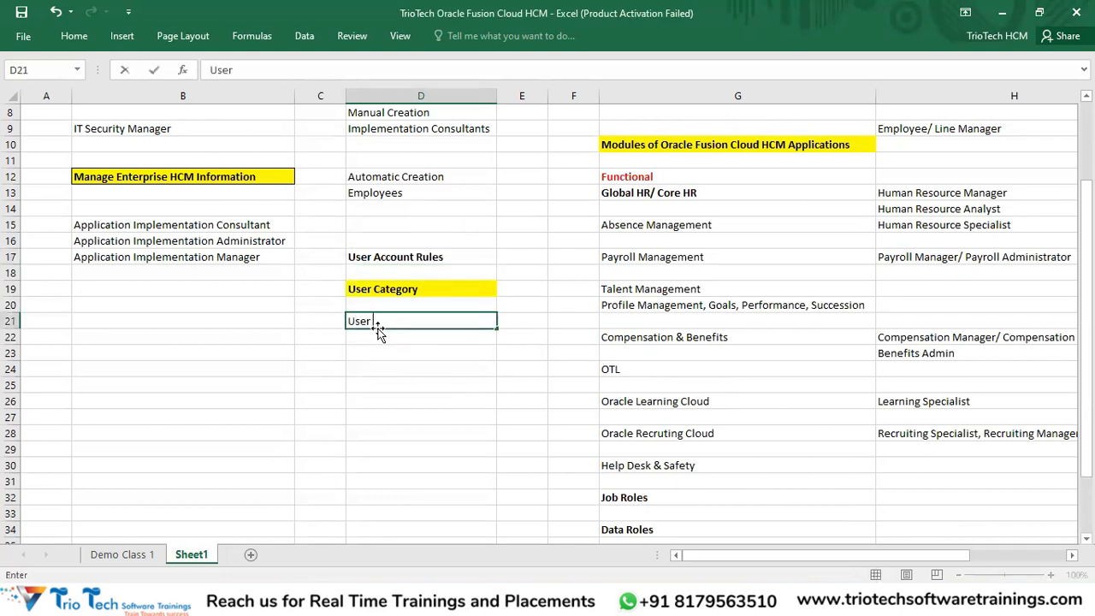
left_click(488, 95)
left_click_drag(534, 93, 557, 94)
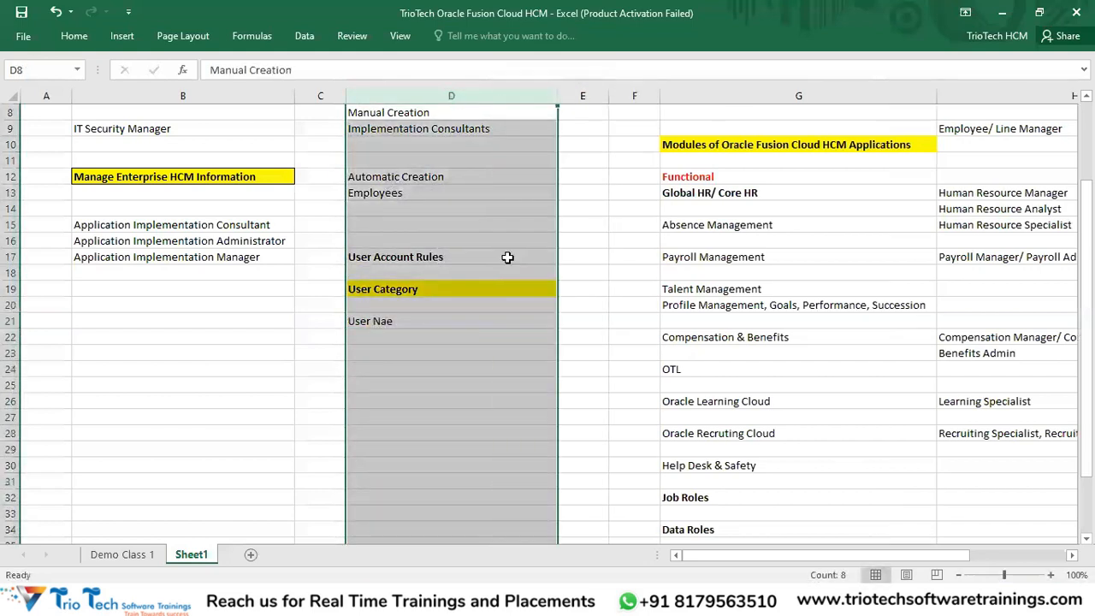
double_click(435, 321)
type("me")
key("BackSpace")
key("BackSpace")
key("BackSpace")
type("me Gen")
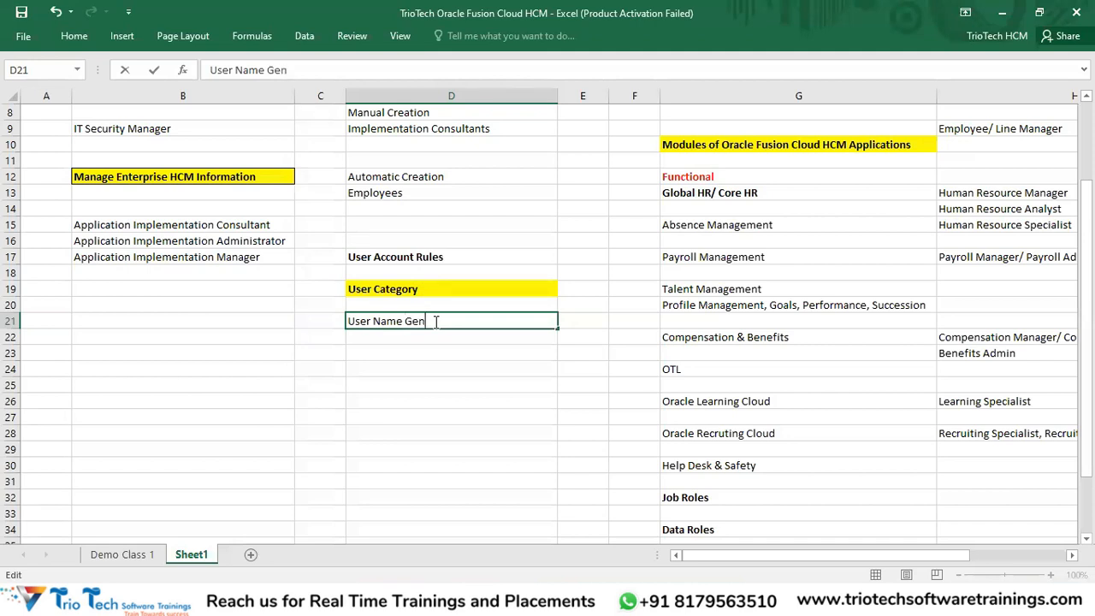
type("eration R")
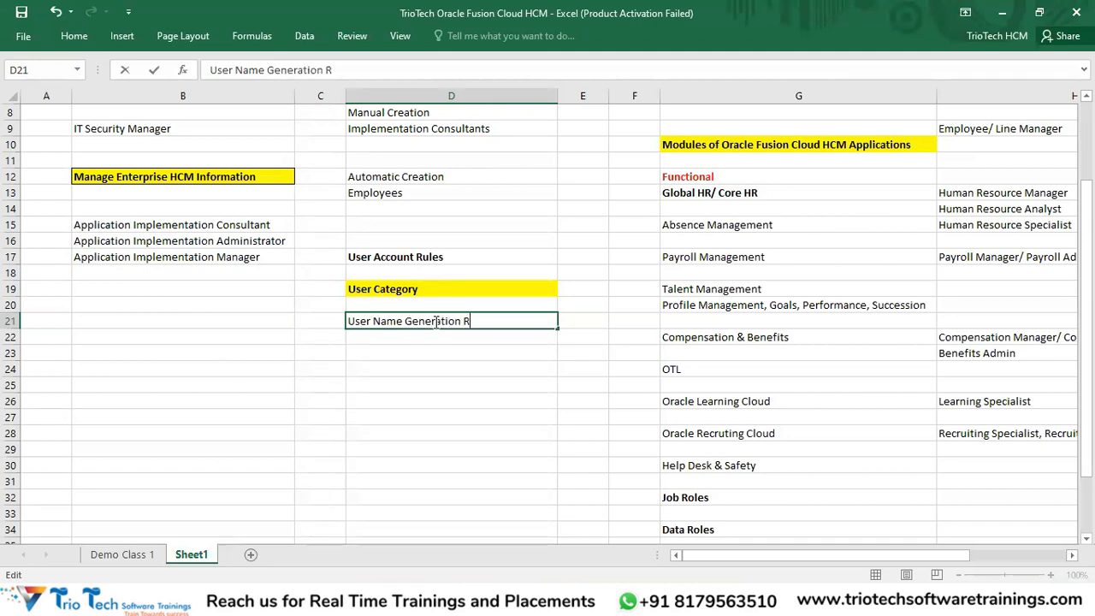
type("ule")
key("Return")
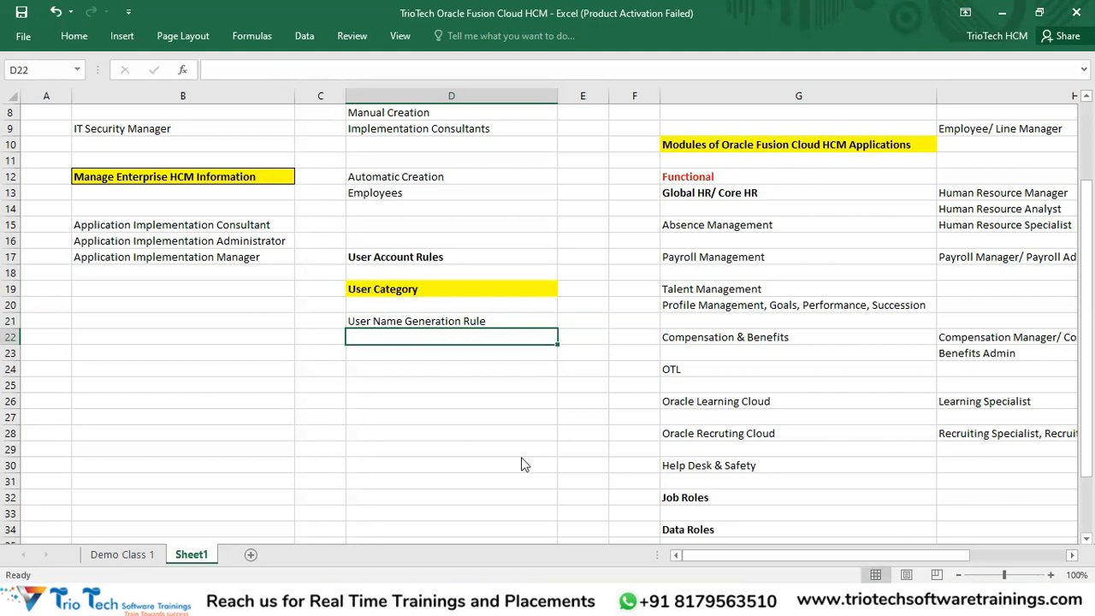
key("alt+Tab")
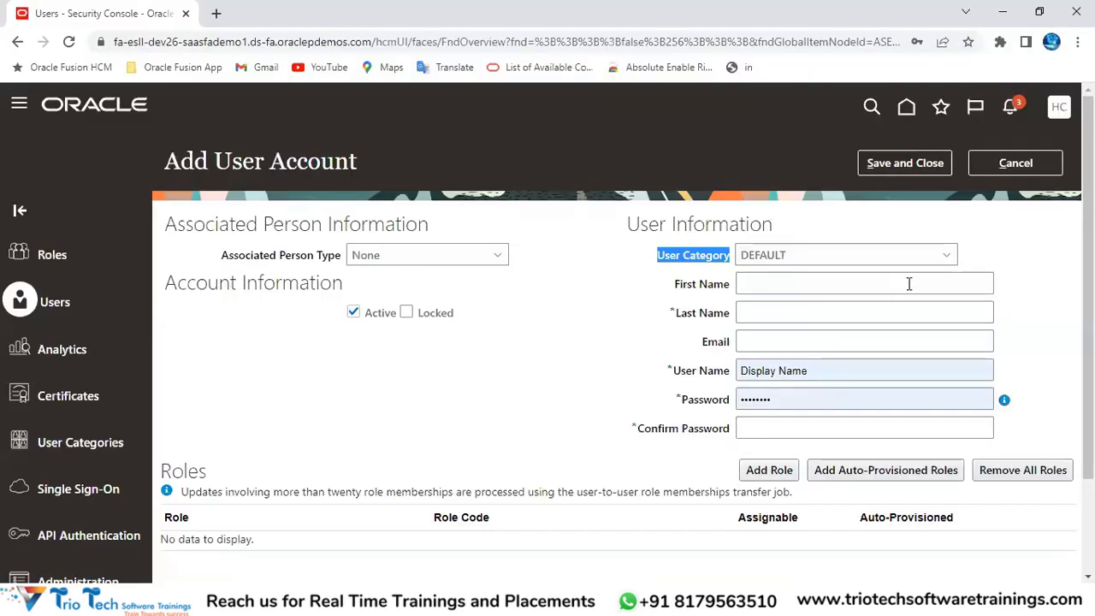
left_click(602, 301)
left_click(1025, 171)
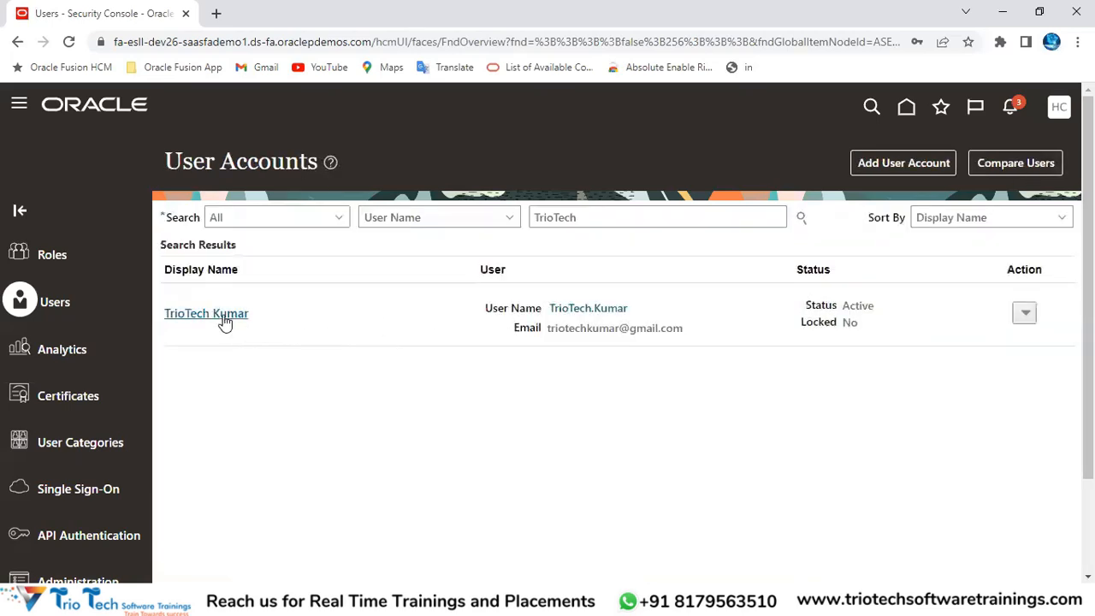
left_click(172, 42)
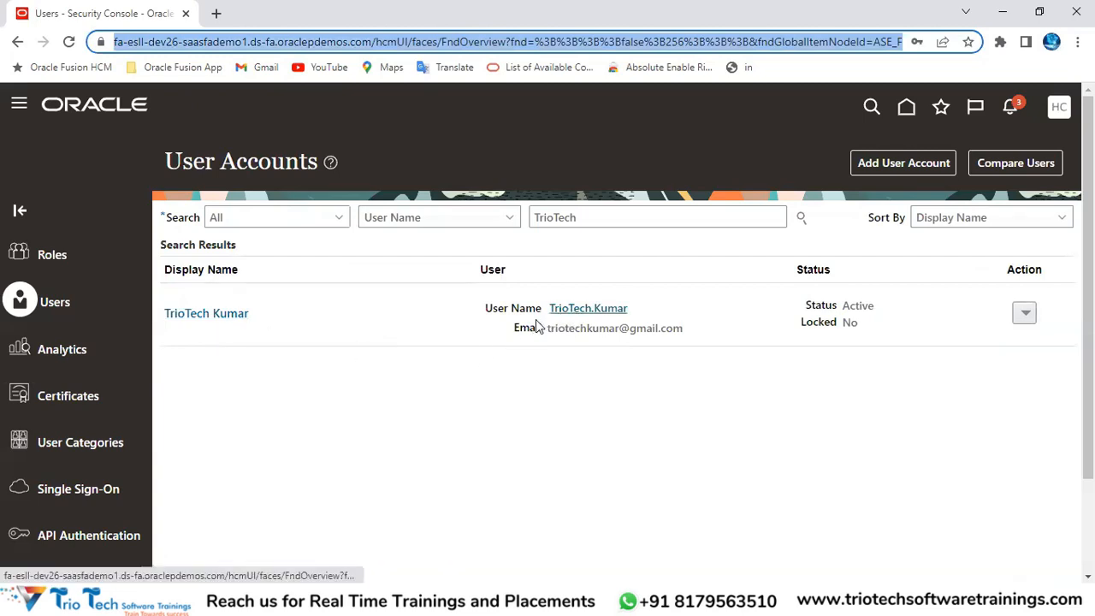
left_click(237, 318)
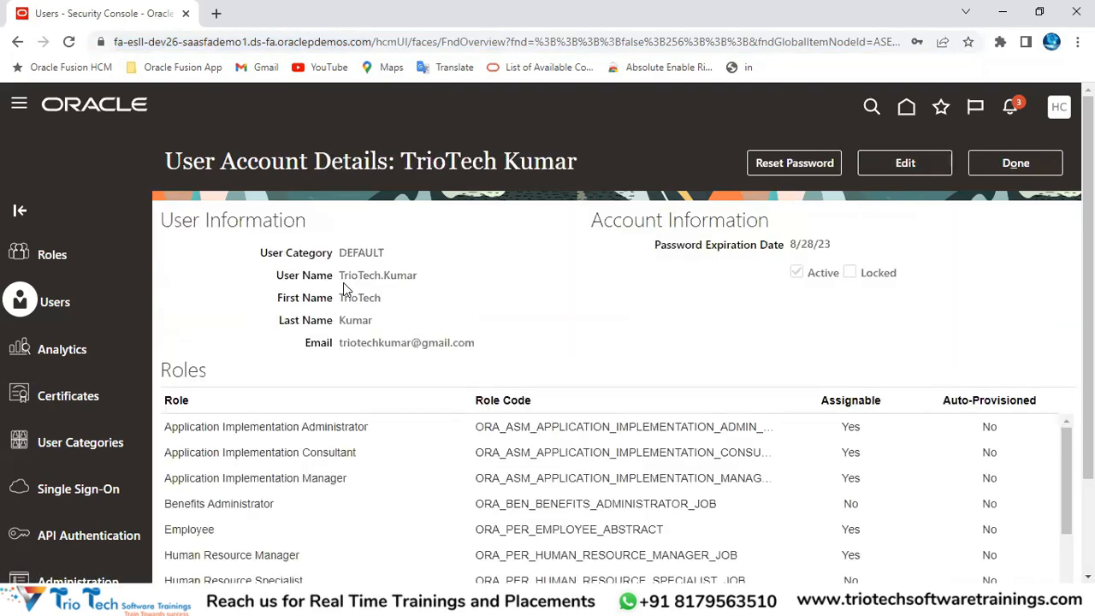
double_click(352, 298)
left_click(355, 320)
double_click(355, 320)
double_click(353, 298)
double_click(355, 320)
left_click(356, 275)
left_click_drag(339, 274, 421, 278)
left_click(1002, 169)
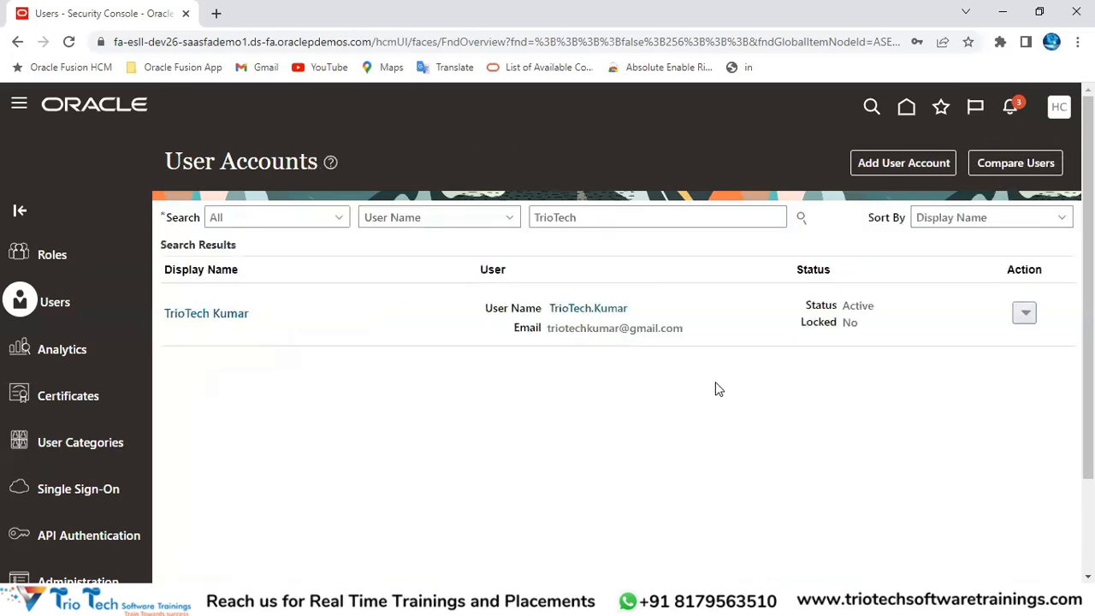
left_click(895, 163)
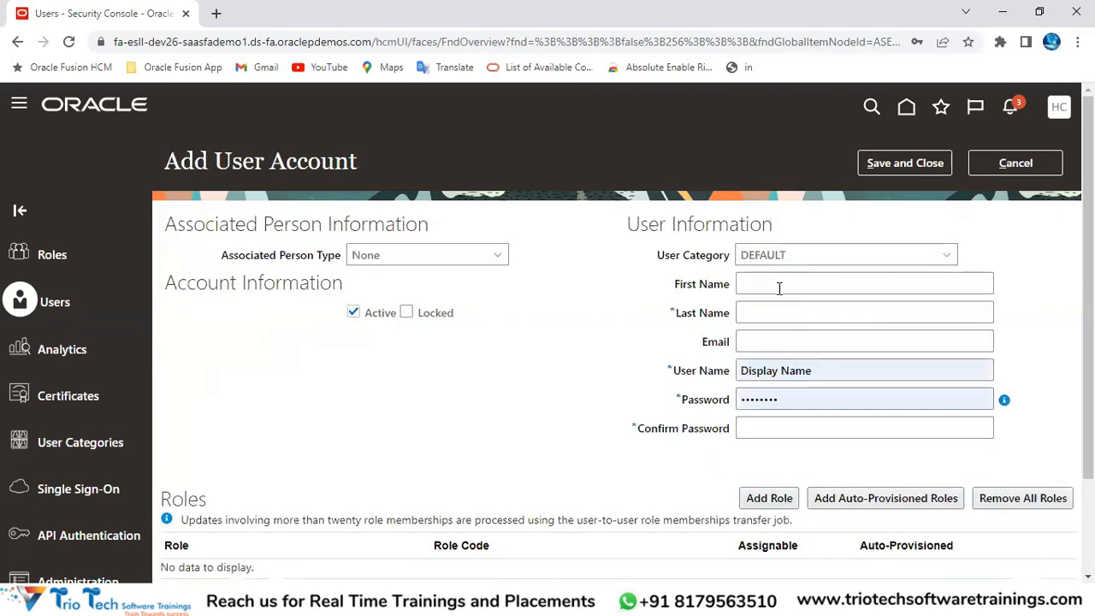
Step: Enter the test user's first and last names so a user name generates
left_click(767, 285)
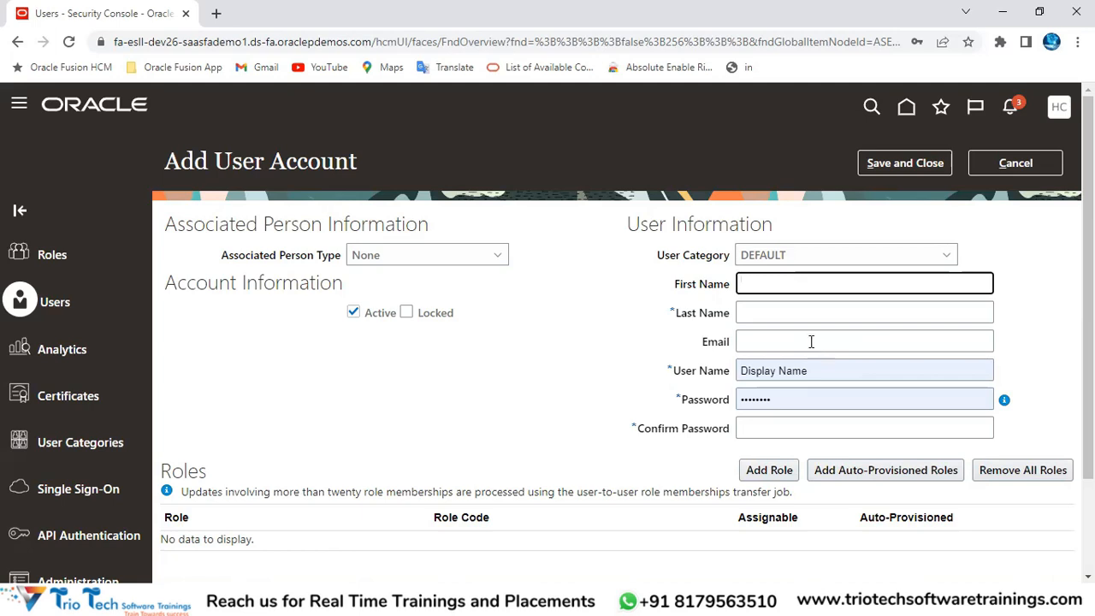
type("rioTech")
key("Tab")
type("Kuma")
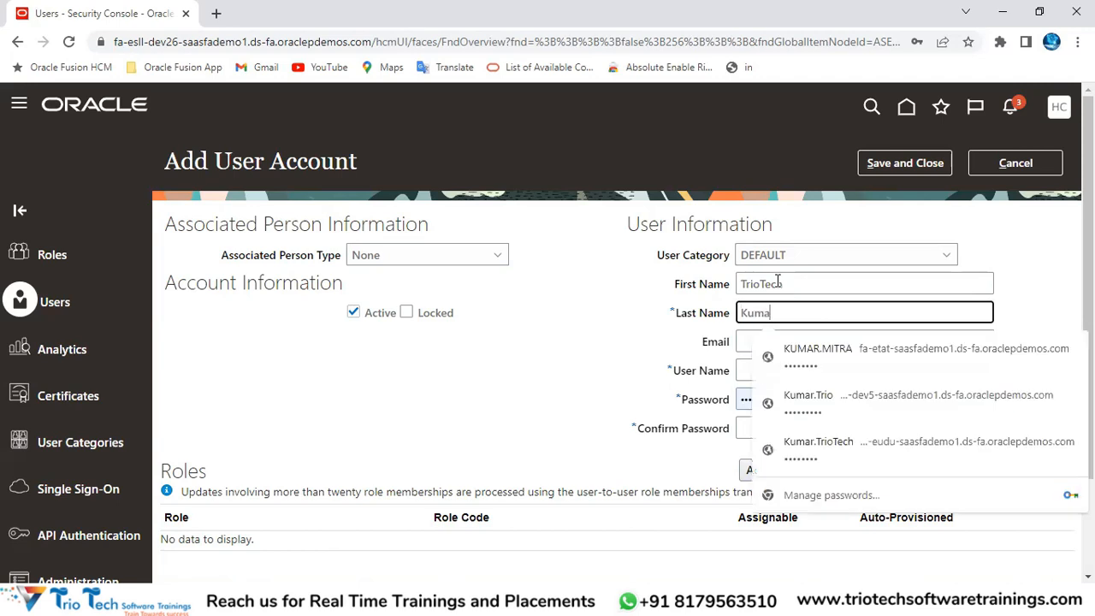
type("r")
left_click(596, 253)
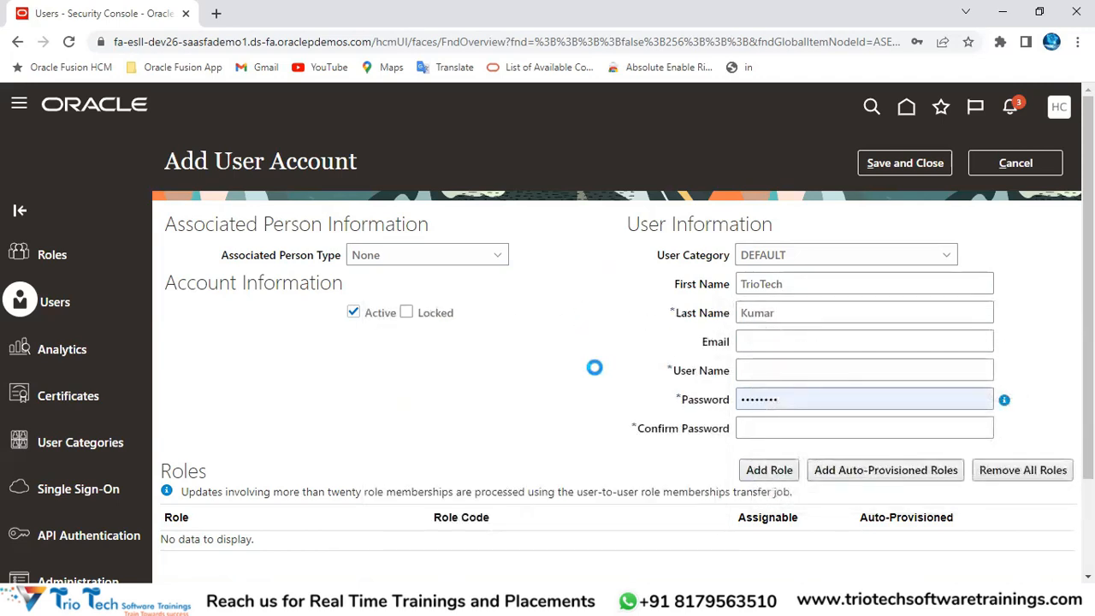
Step: Examine the generated user name and the extra 'a' between the first and last names
left_click_drag(837, 373, 189, 374)
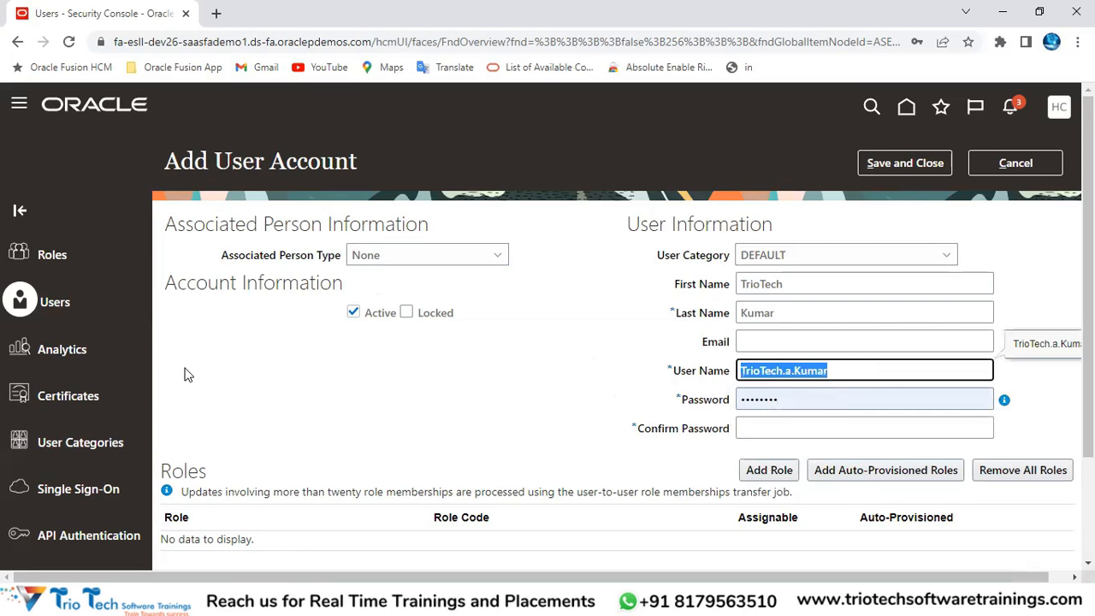
double_click(242, 154)
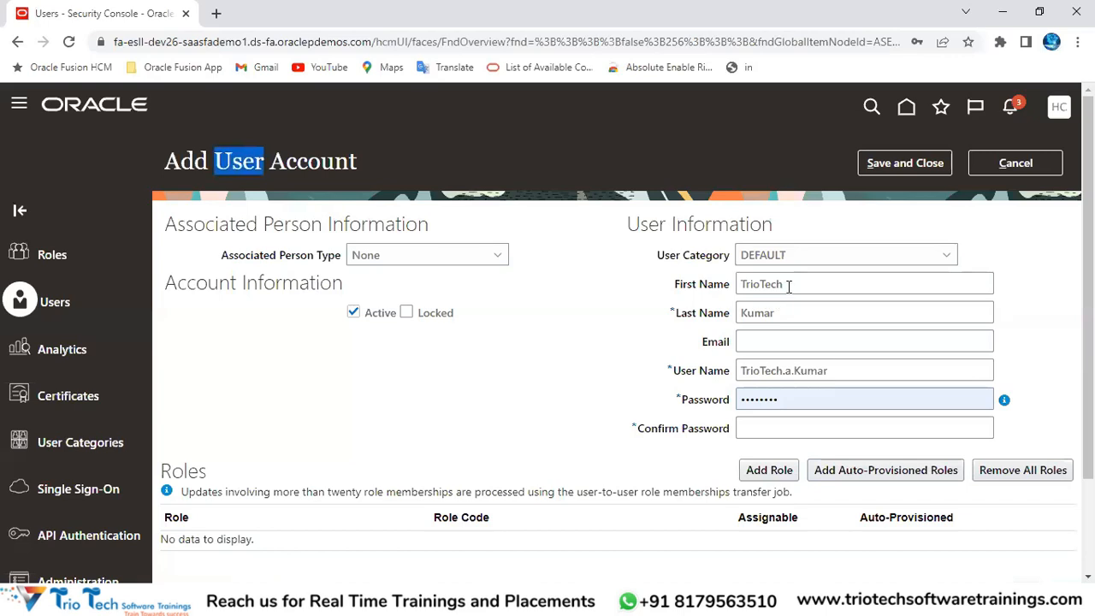
left_click_drag(791, 285, 734, 301)
left_click(783, 312)
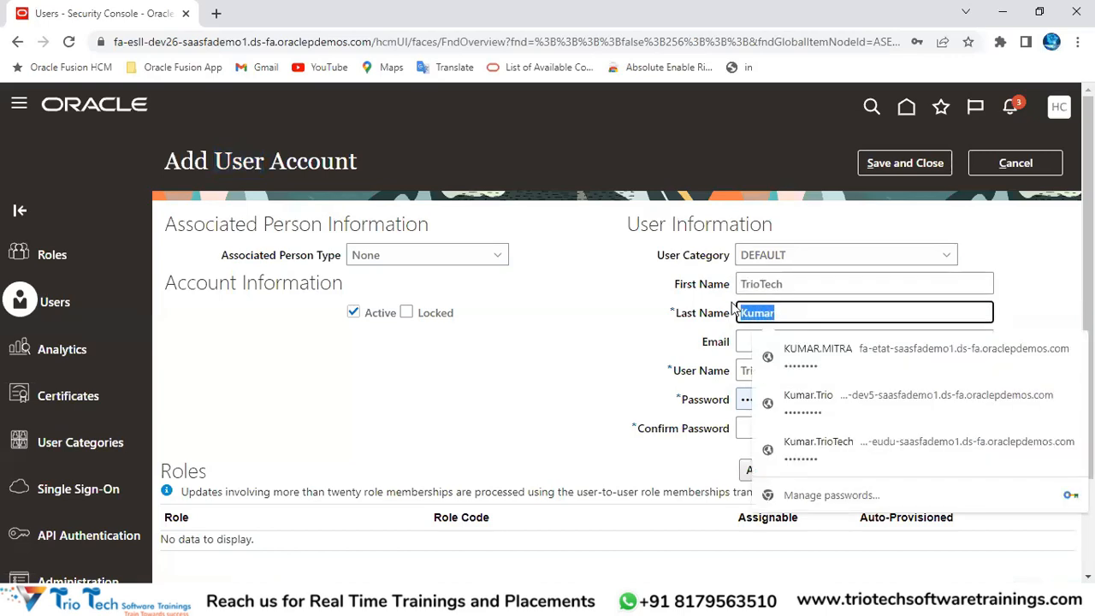
left_click(685, 377)
left_click_drag(676, 373, 728, 379)
left_click(765, 373)
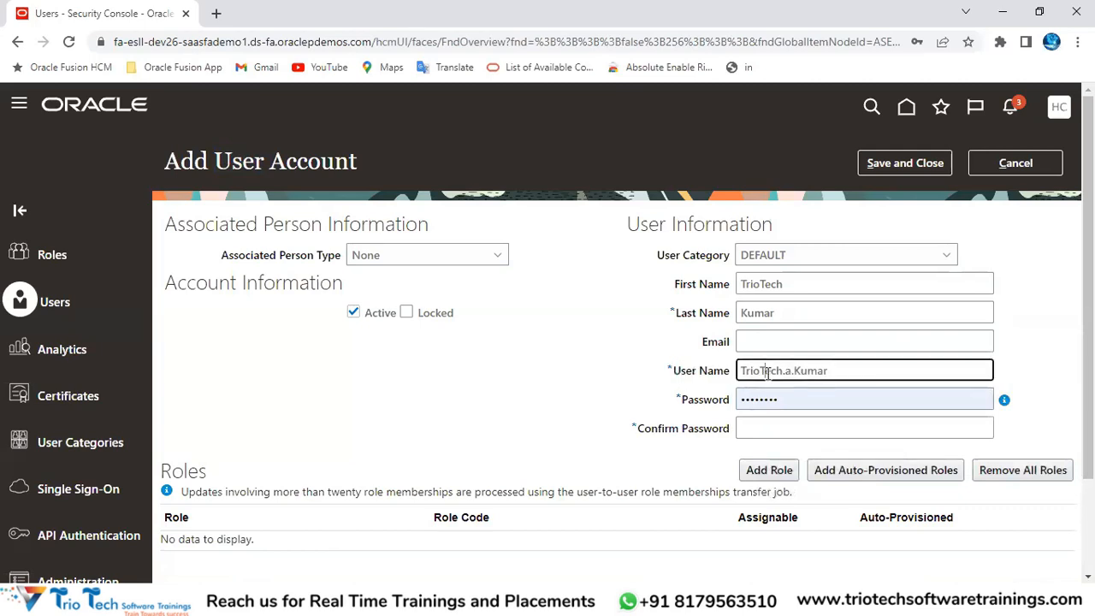
double_click(780, 374)
left_click(783, 375)
left_click_drag(785, 374, 793, 375)
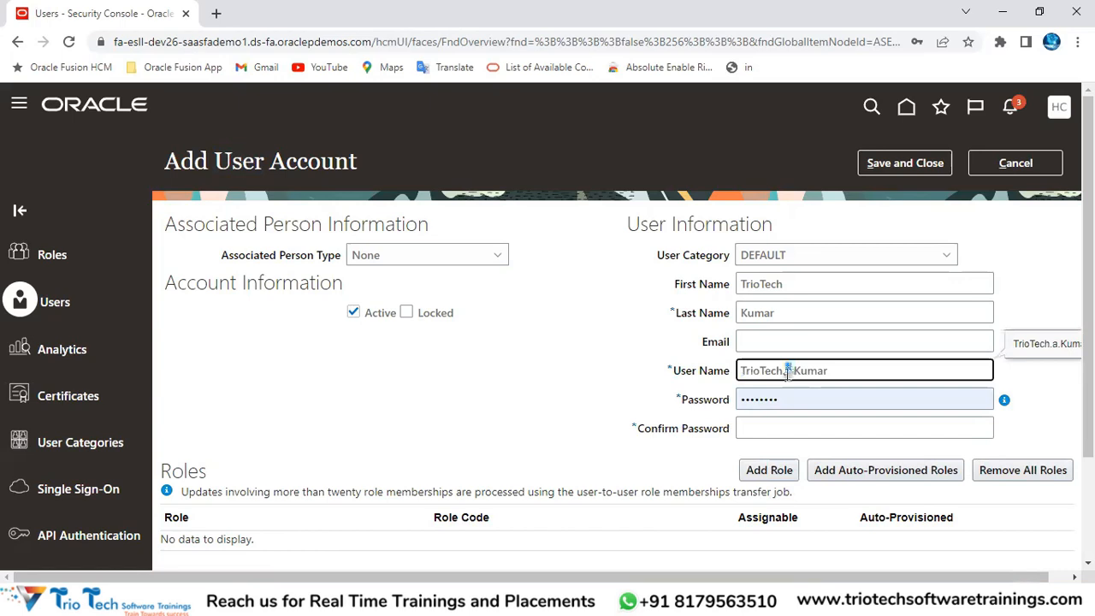
double_click(812, 370)
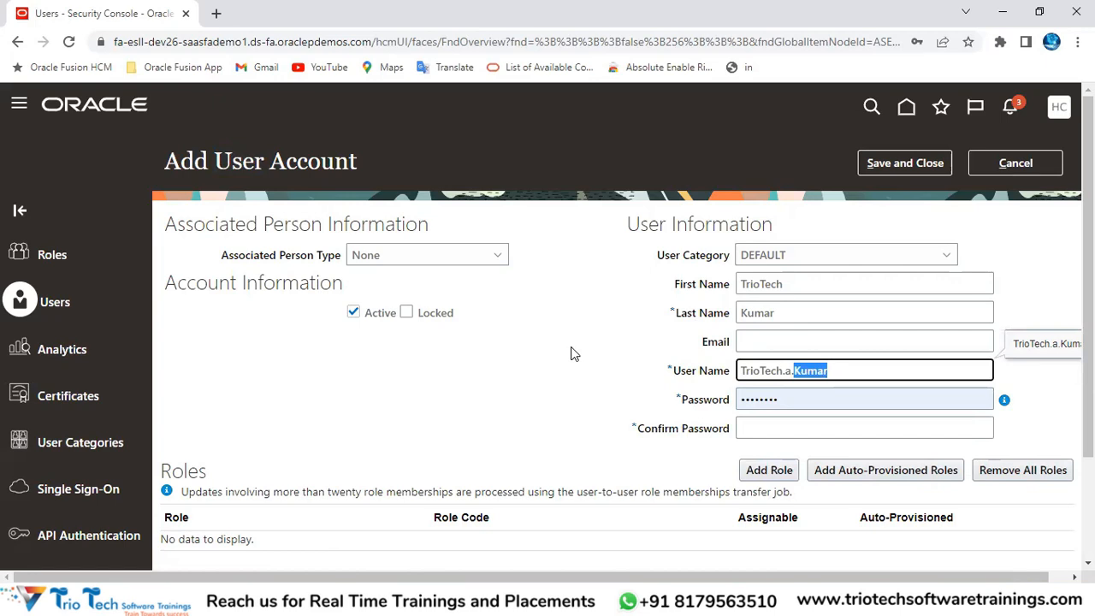
left_click(195, 42)
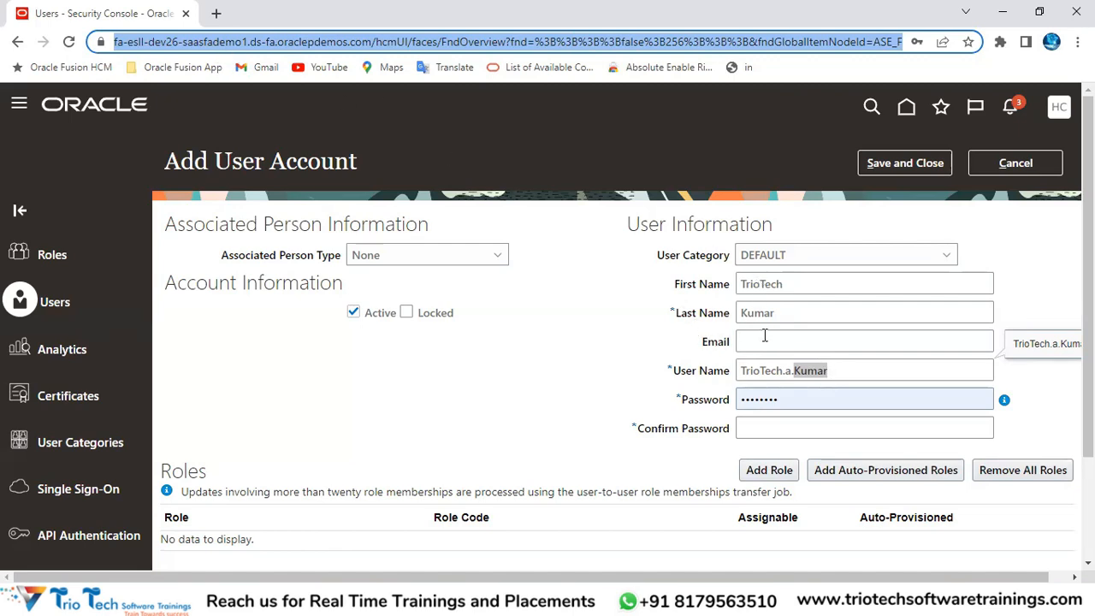
Step: Recheck the names against the generated user name, then return to Excel at cell D23
double_click(788, 370)
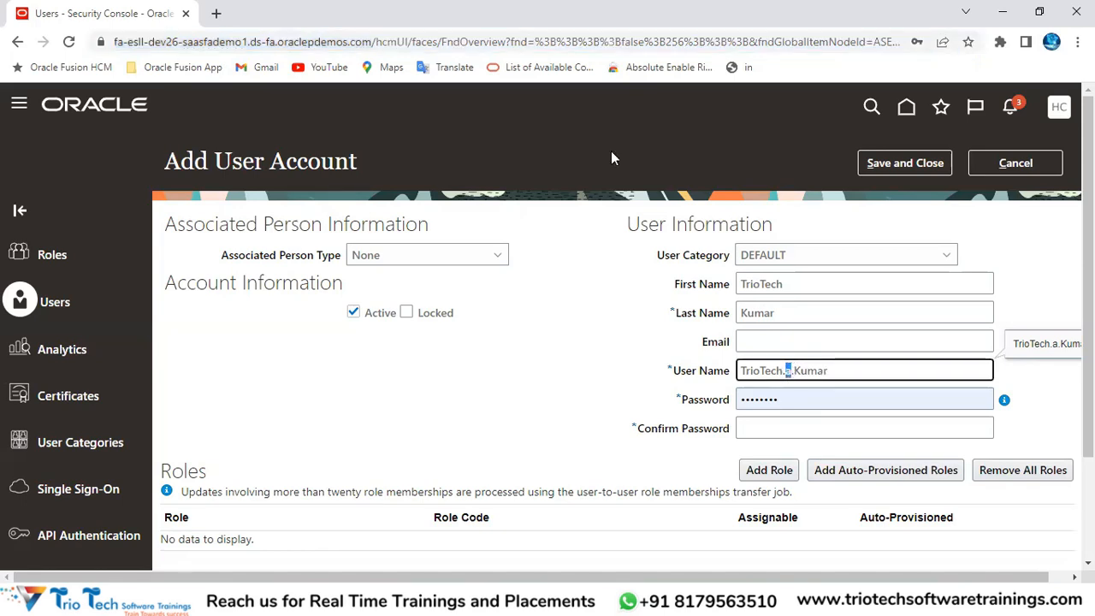
double_click(785, 286)
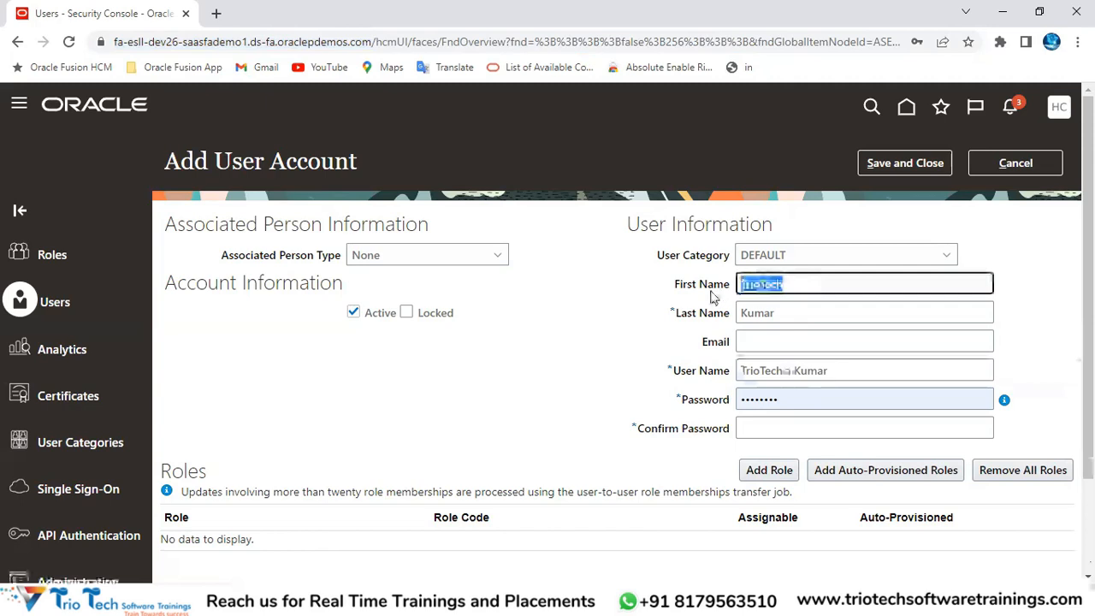
double_click(782, 314)
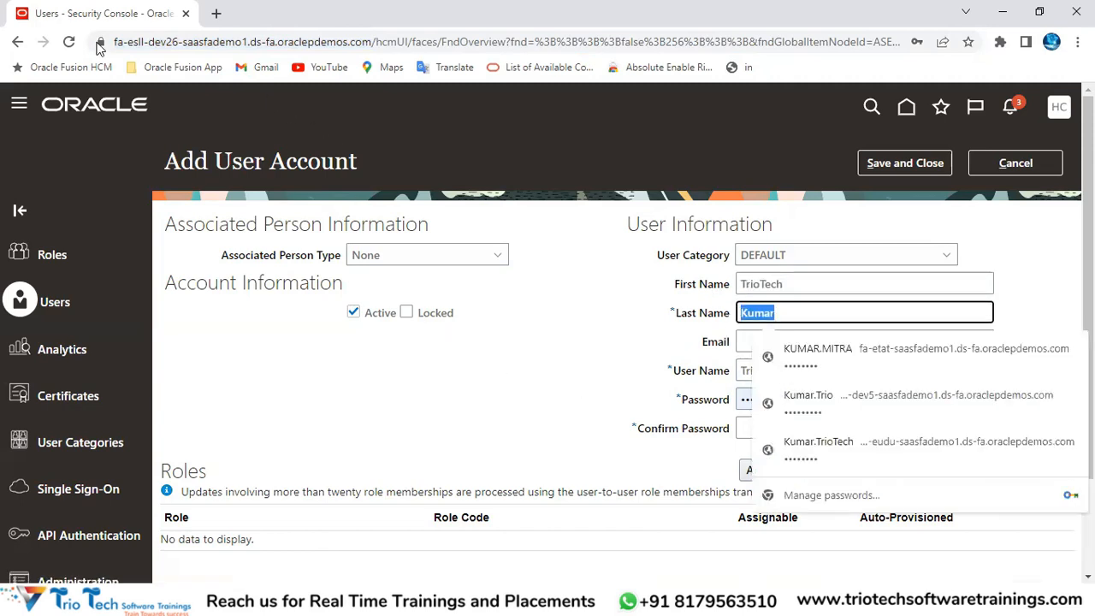
left_click(134, 49)
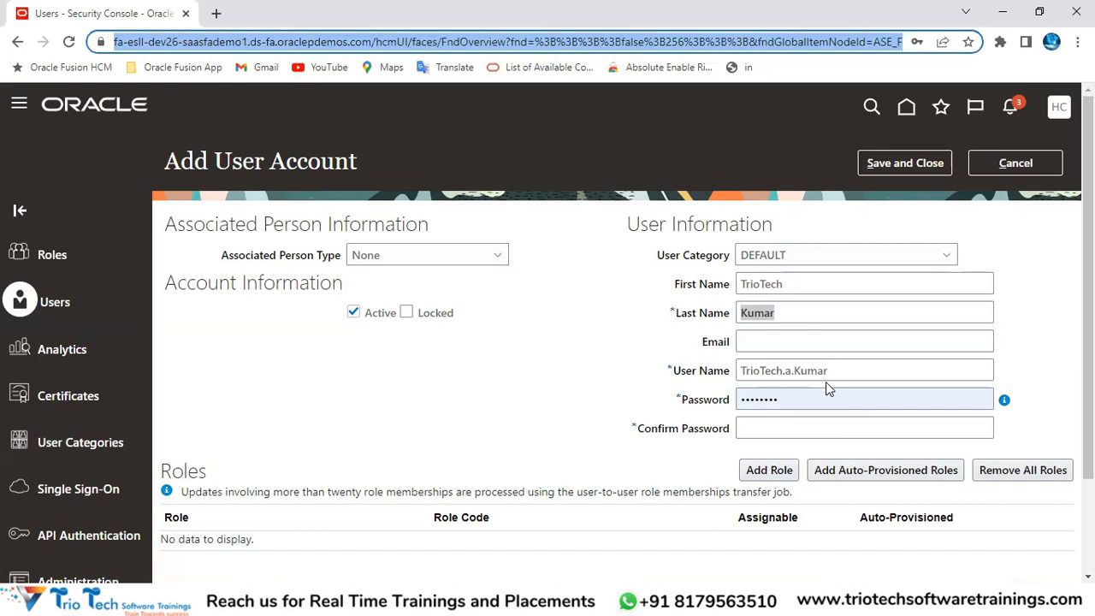
double_click(794, 285)
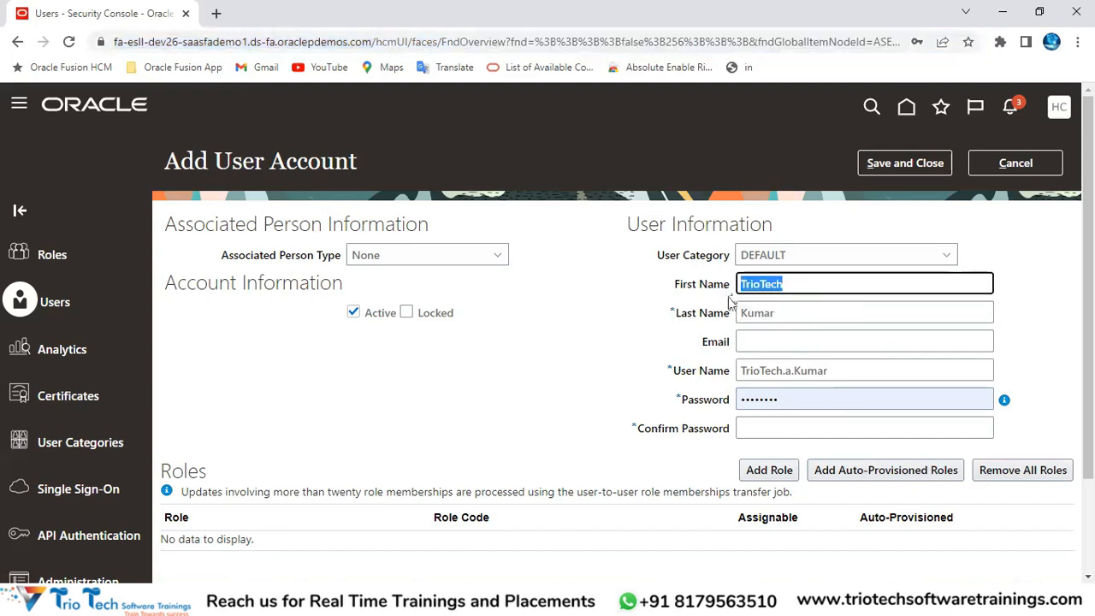
left_click(782, 315)
left_click_drag(741, 374, 826, 374)
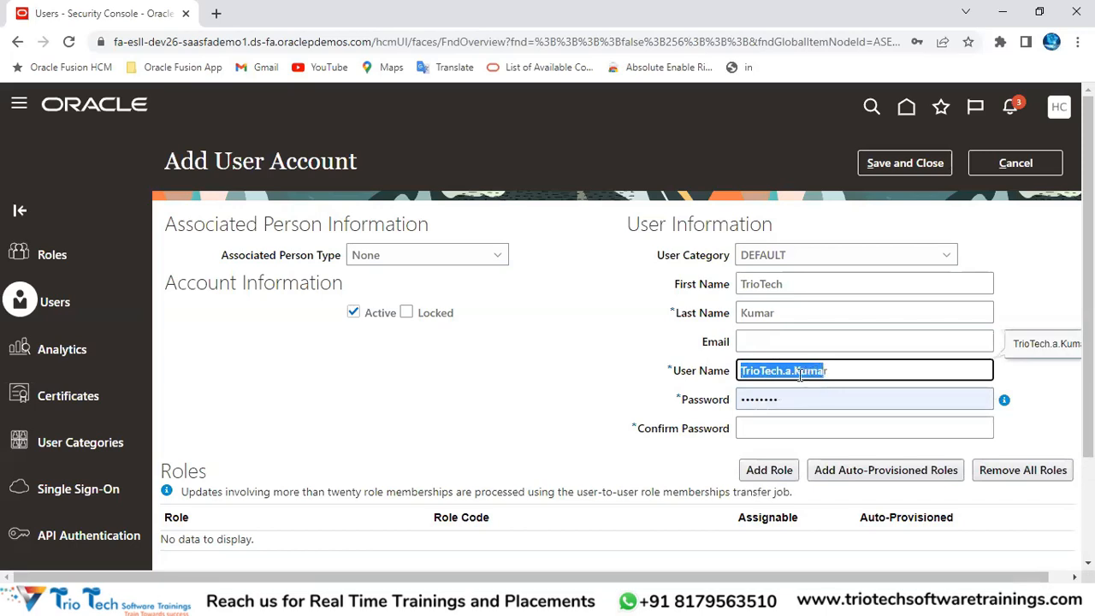
double_click(788, 372)
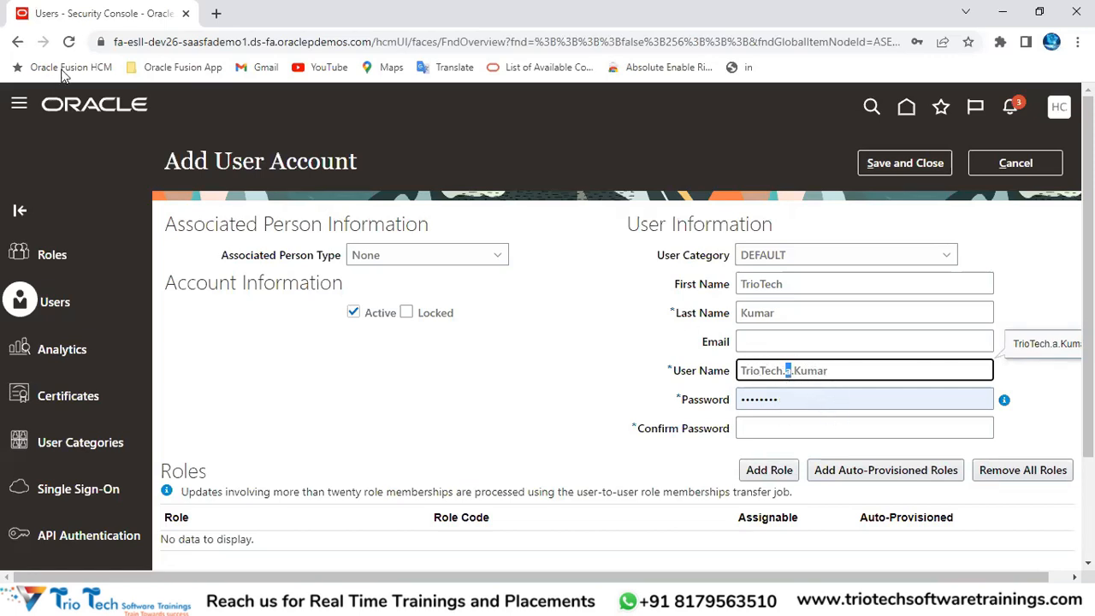
left_click(148, 45)
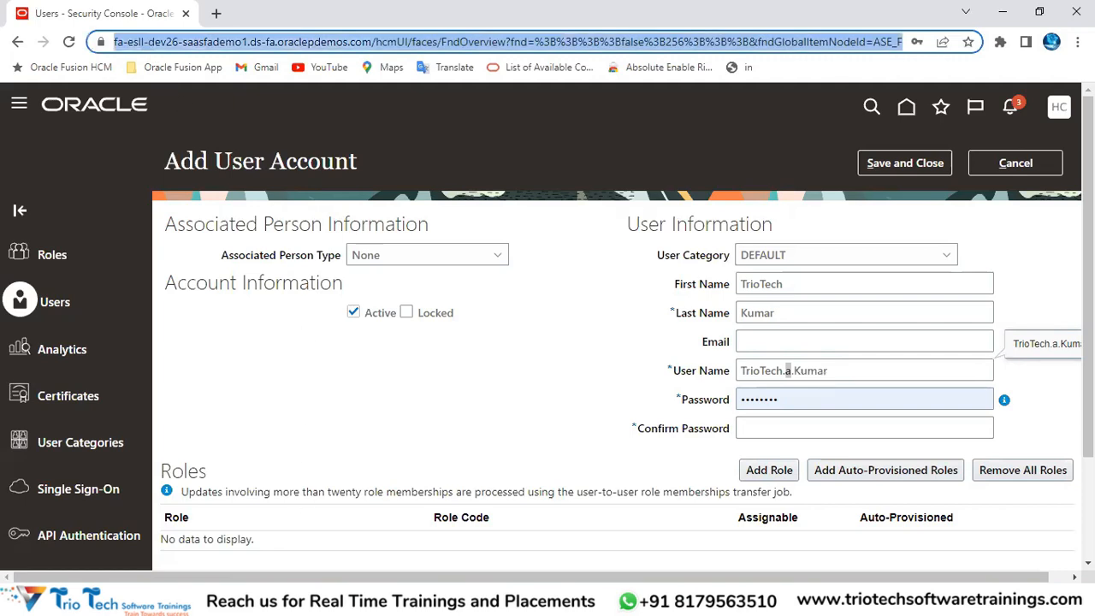
left_click(398, 547)
left_click(386, 353)
Step: Add notes 'User Name Rule Failing', 'Password Expiry' and 'Password Complexity Setting' below the previous note
type("Su")
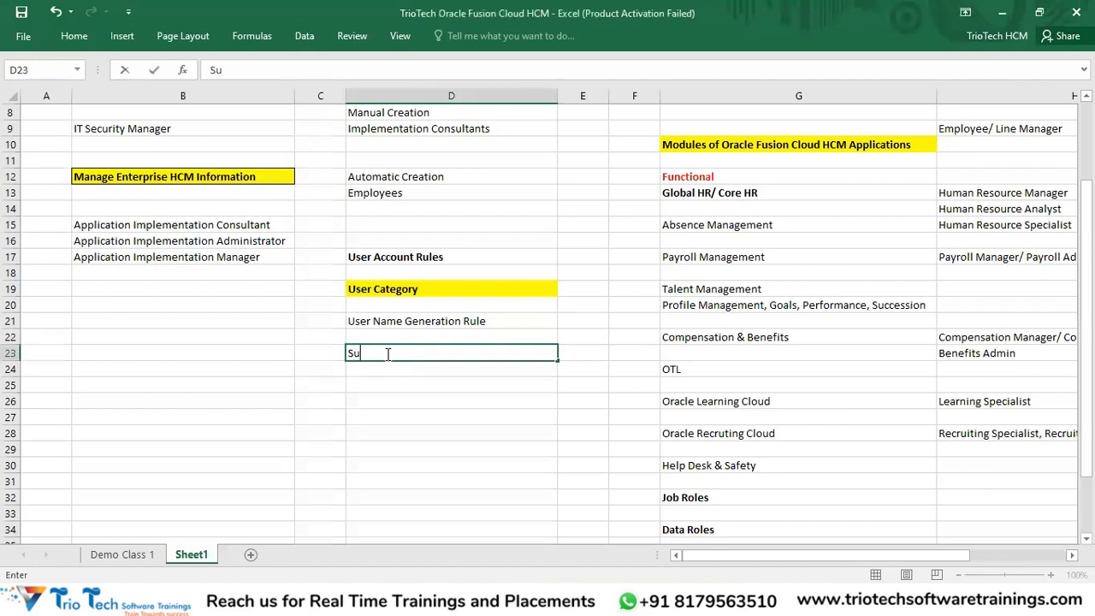
key("BackSpace")
type("User Name Rule")
type(" Fa")
key("BackSpace")
type("ailing")
key("Return")
key("Return")
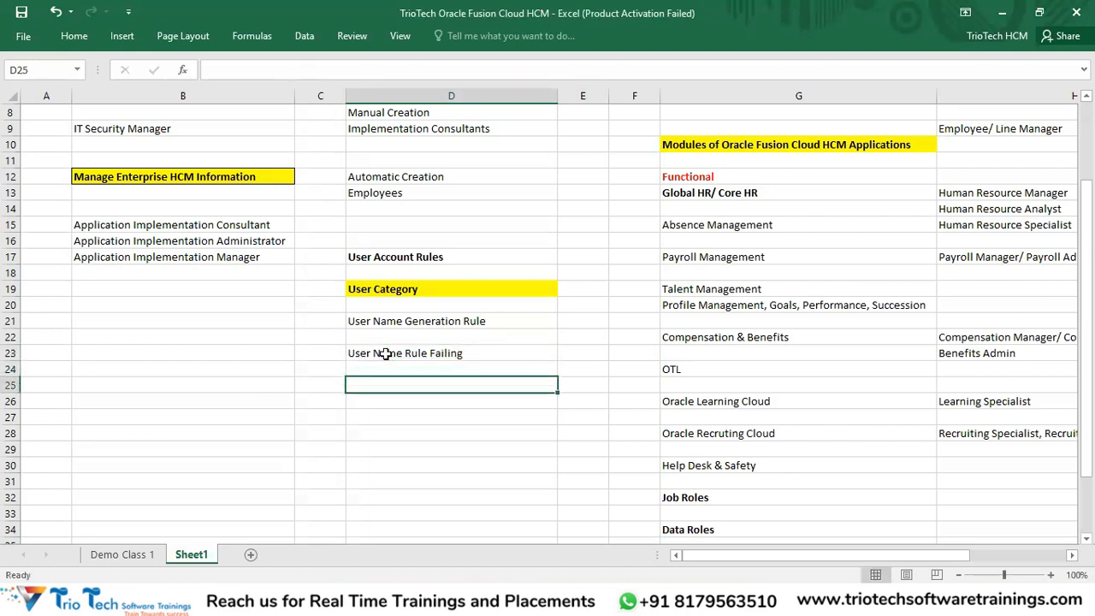
type("Password")
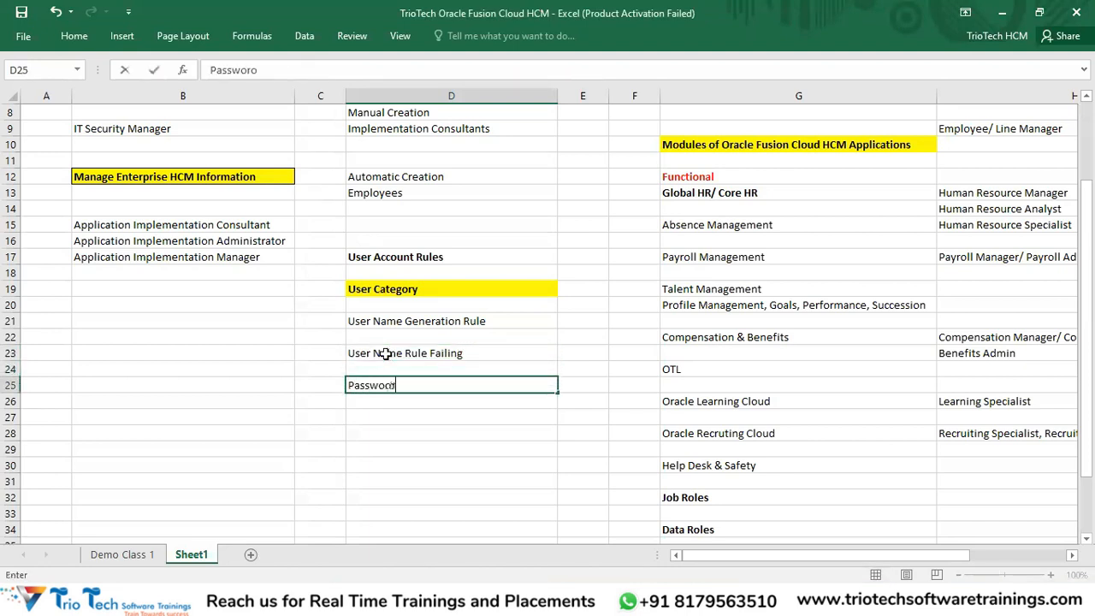
type(" Expiry")
key("Return")
key("Return")
type("Password Complex")
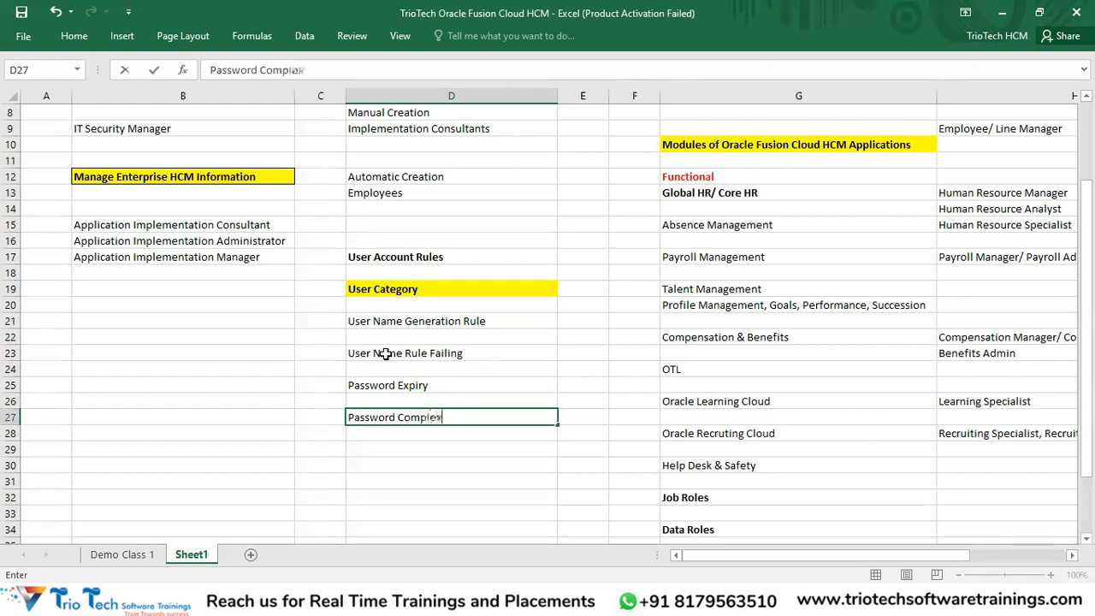
type("ity Setting")
key("Return")
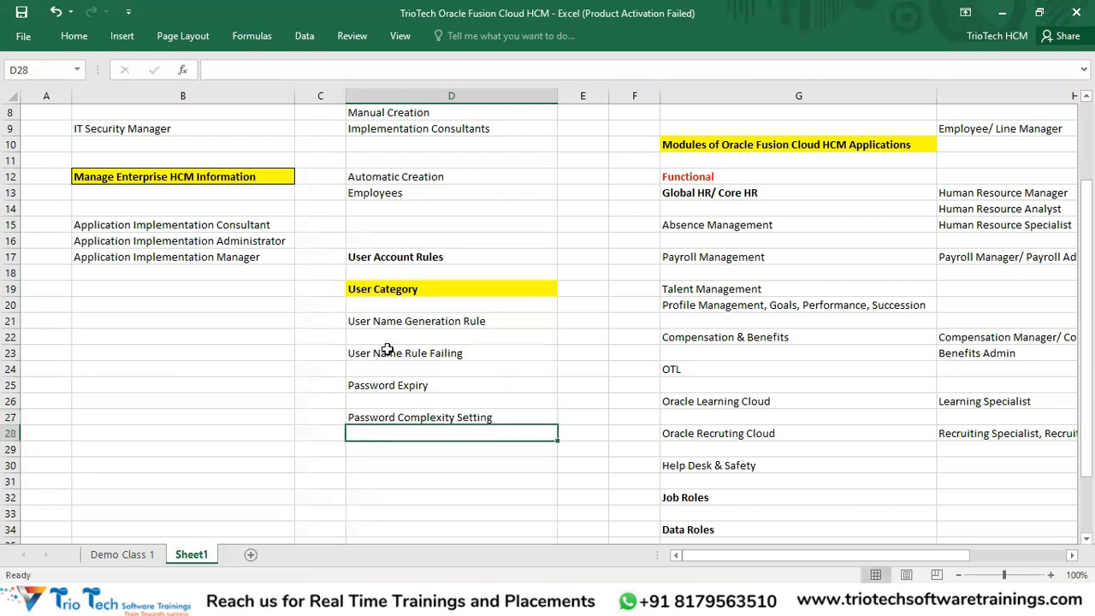
Step: Select the User Account Rules heading and the User Category topic range D19:D29
left_click(413, 264)
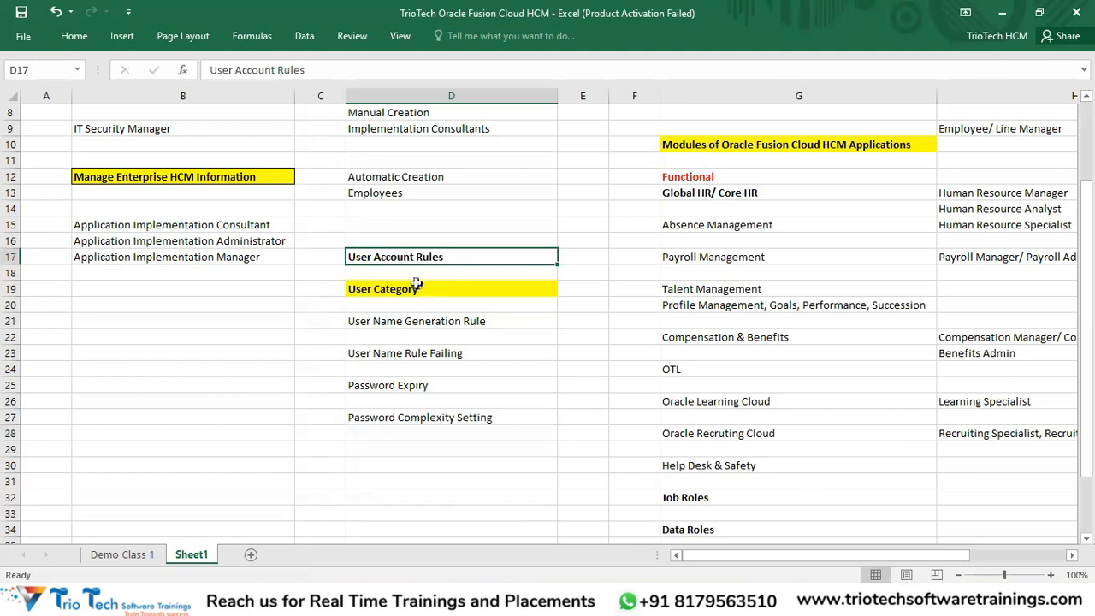
left_click_drag(403, 291, 441, 457)
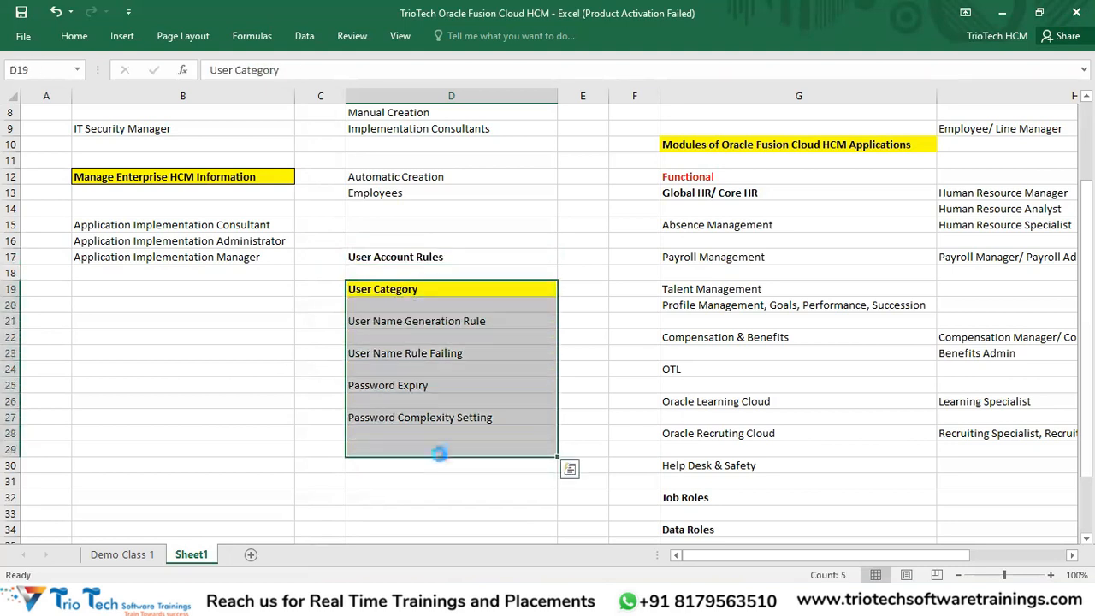
left_click(392, 259)
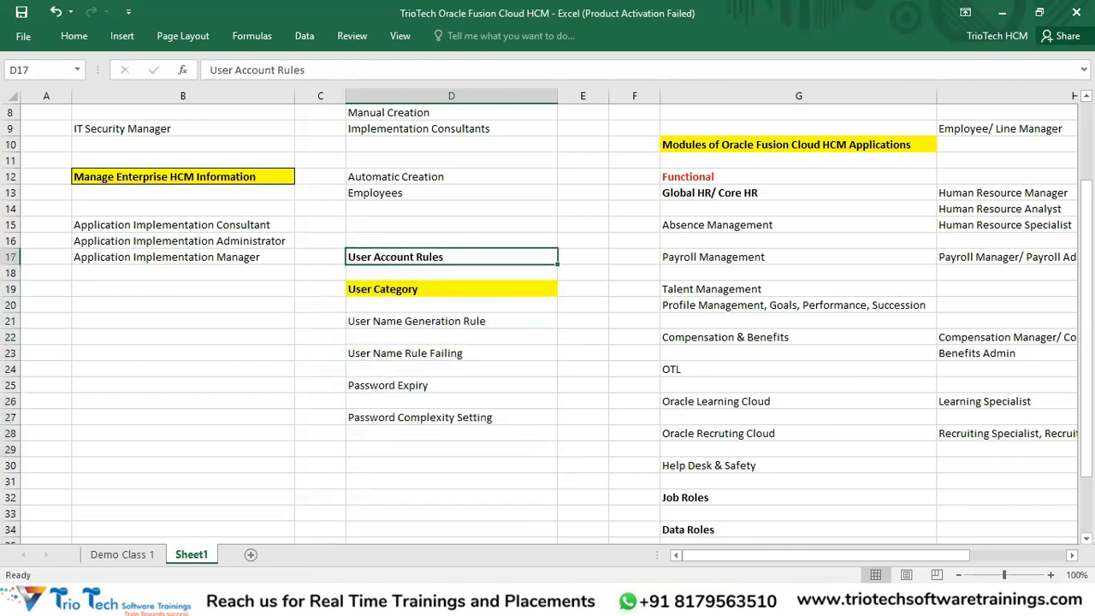
left_click_drag(410, 313, 431, 484)
left_click(398, 286)
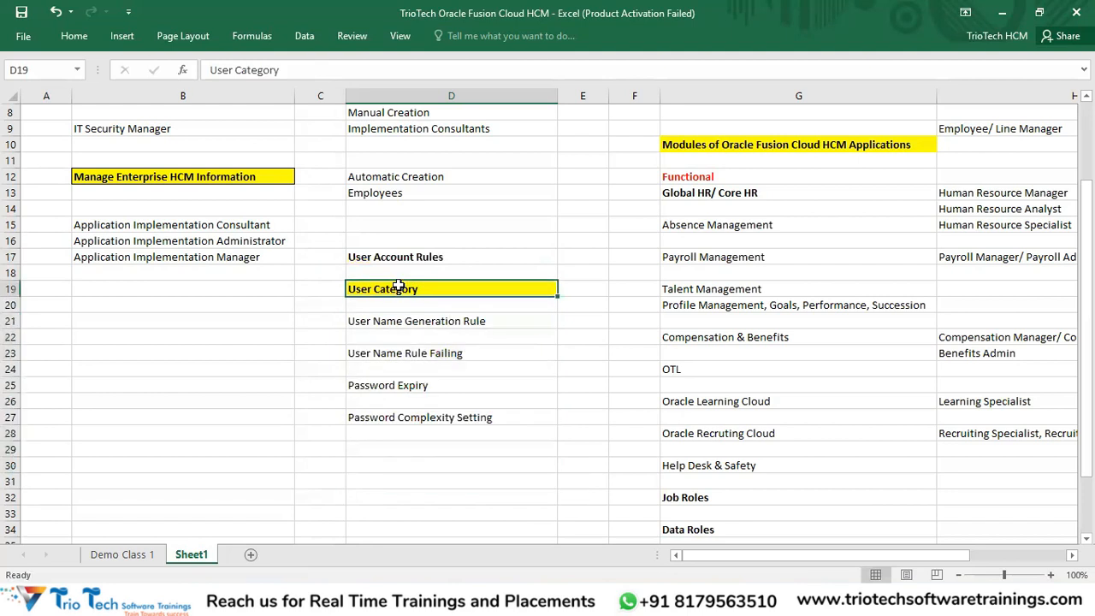
key("alt+Tab")
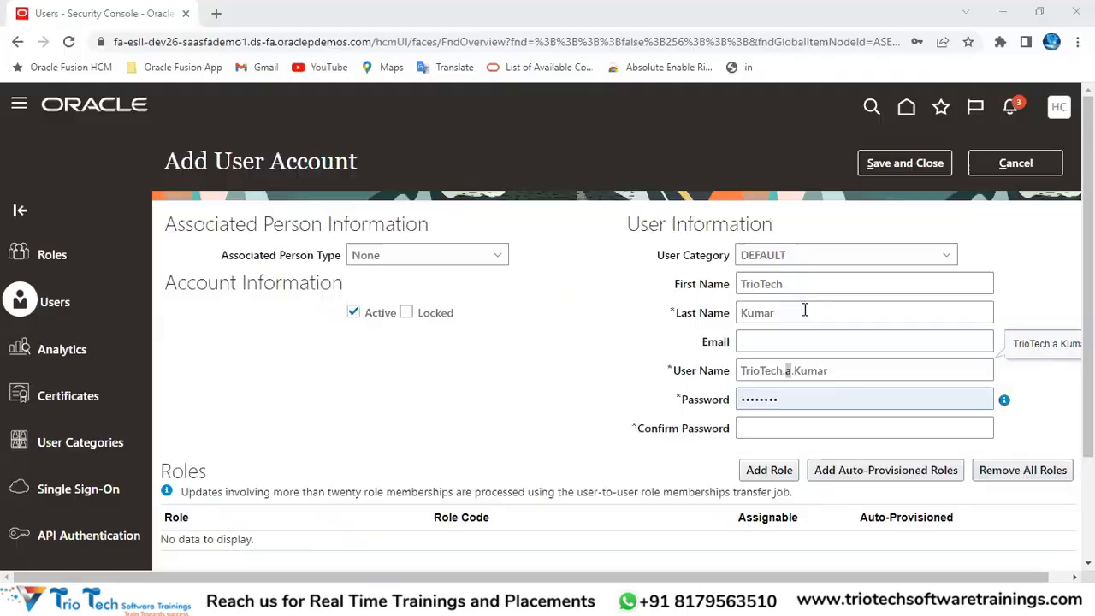
left_click_drag(221, 161, 379, 179)
left_click_drag(657, 254, 799, 254)
left_click(799, 256)
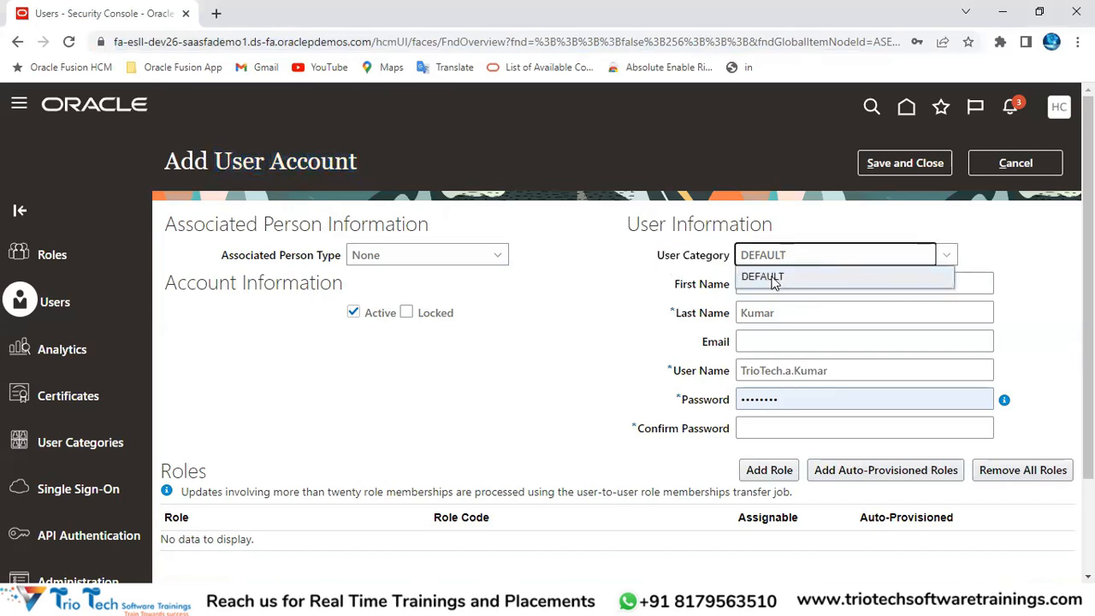
left_click_drag(742, 277, 784, 282)
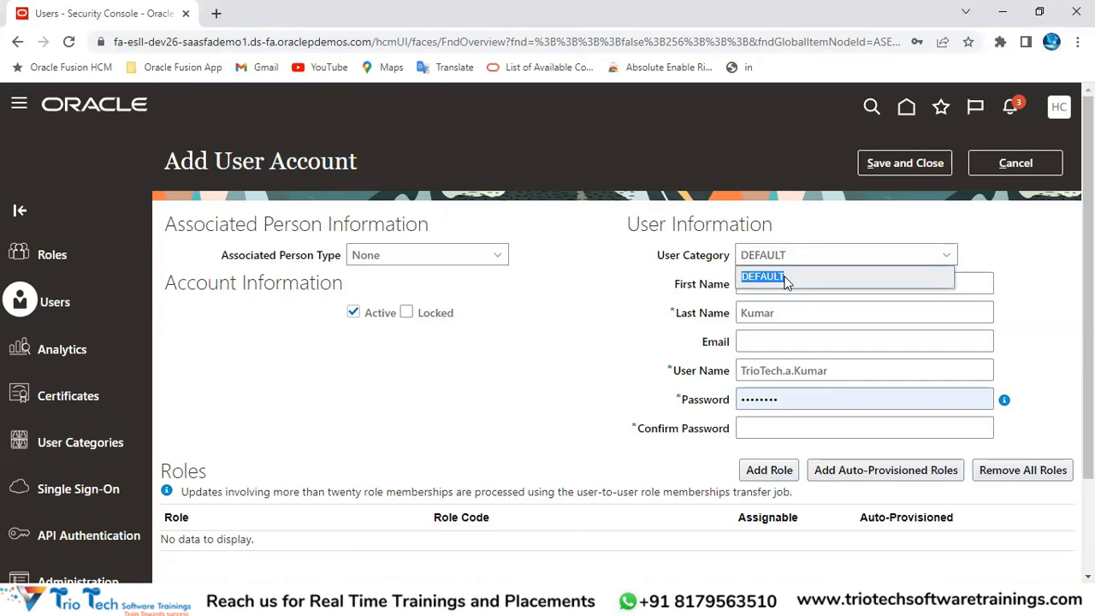
left_click(784, 275)
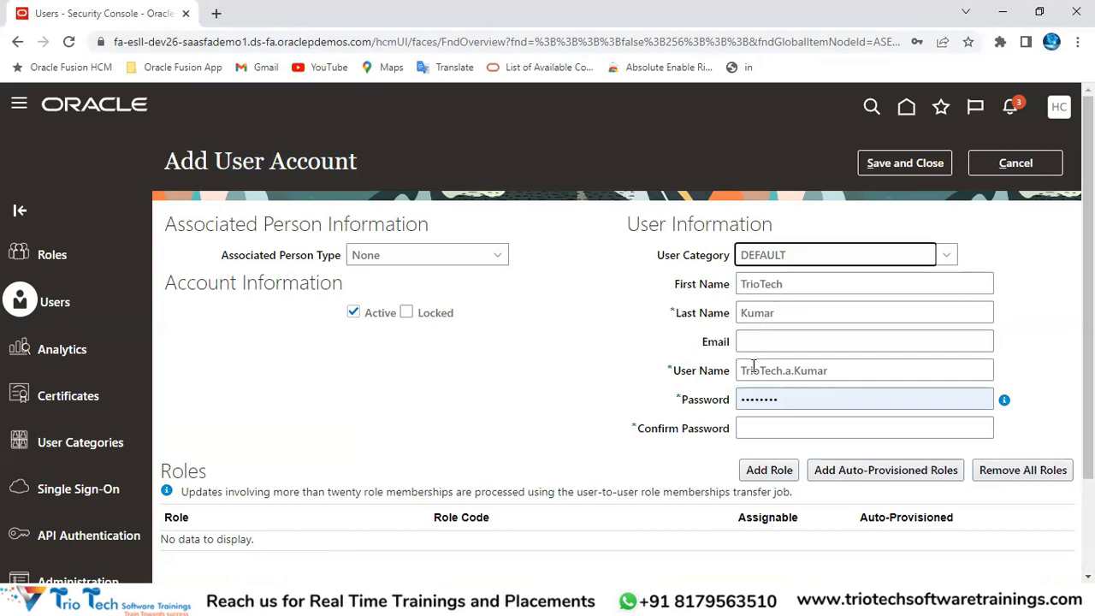
left_click(232, 41)
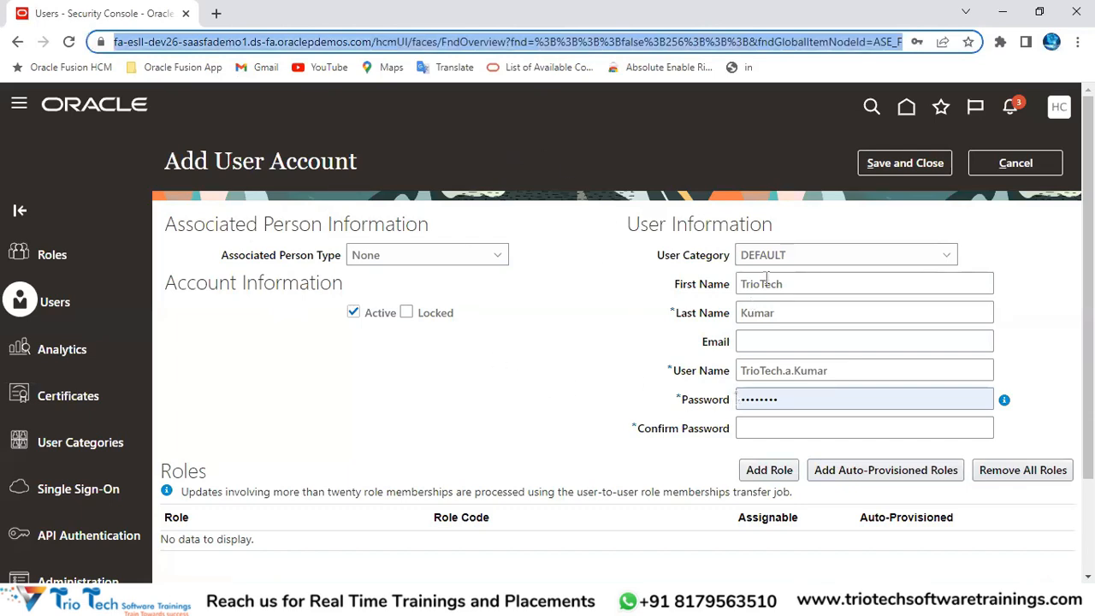
left_click_drag(787, 255, 736, 265)
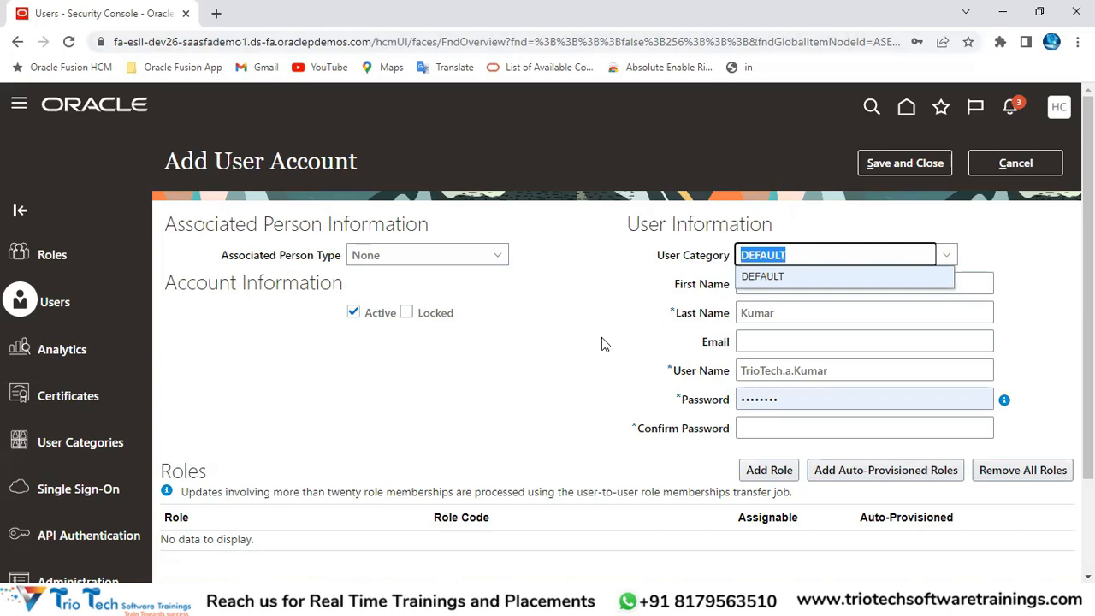
left_click(242, 47)
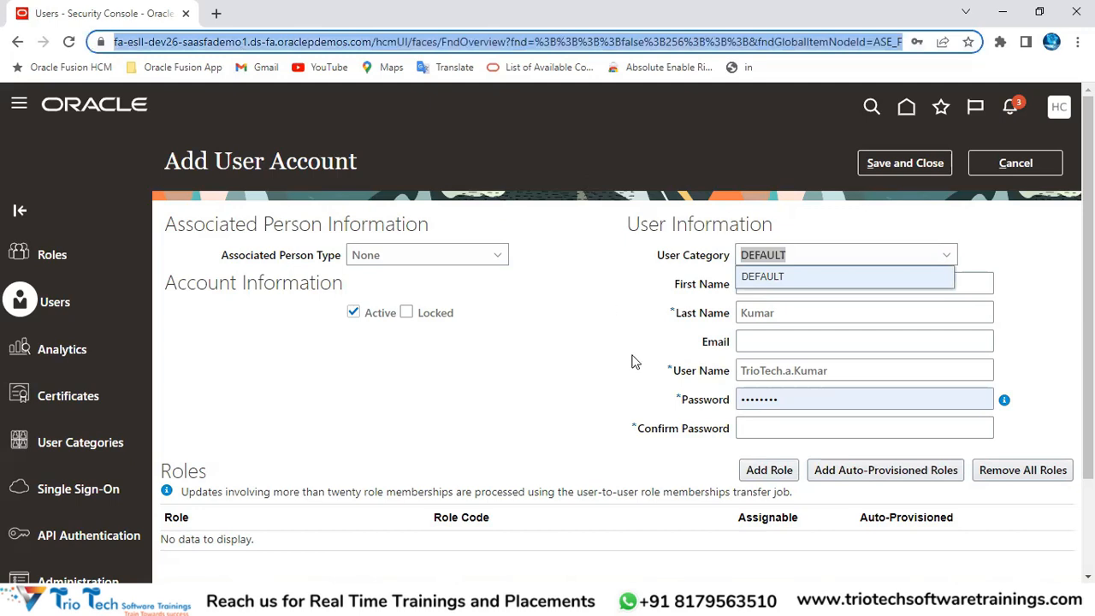
left_click(659, 389)
left_click(777, 340)
left_click(790, 273)
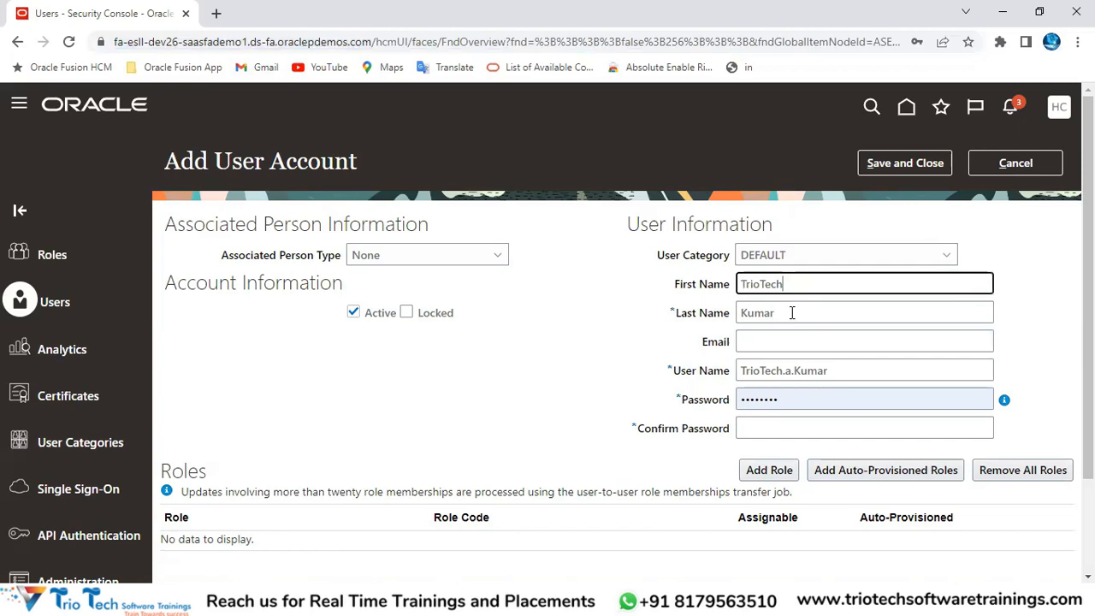
left_click(611, 359)
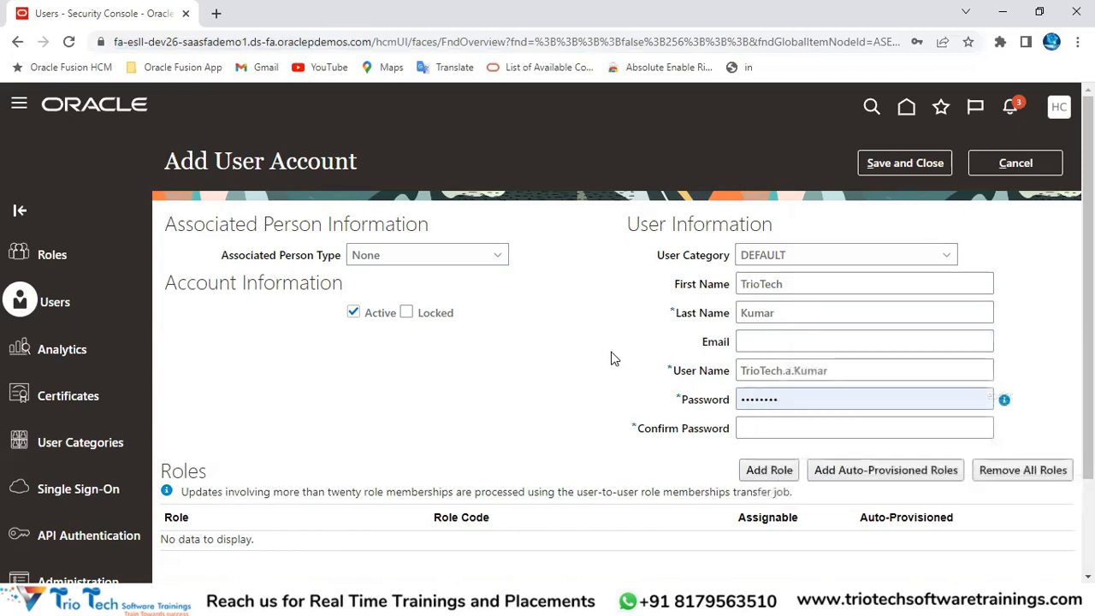
left_click(757, 260)
left_click_drag(648, 264, 725, 259)
left_click(751, 260)
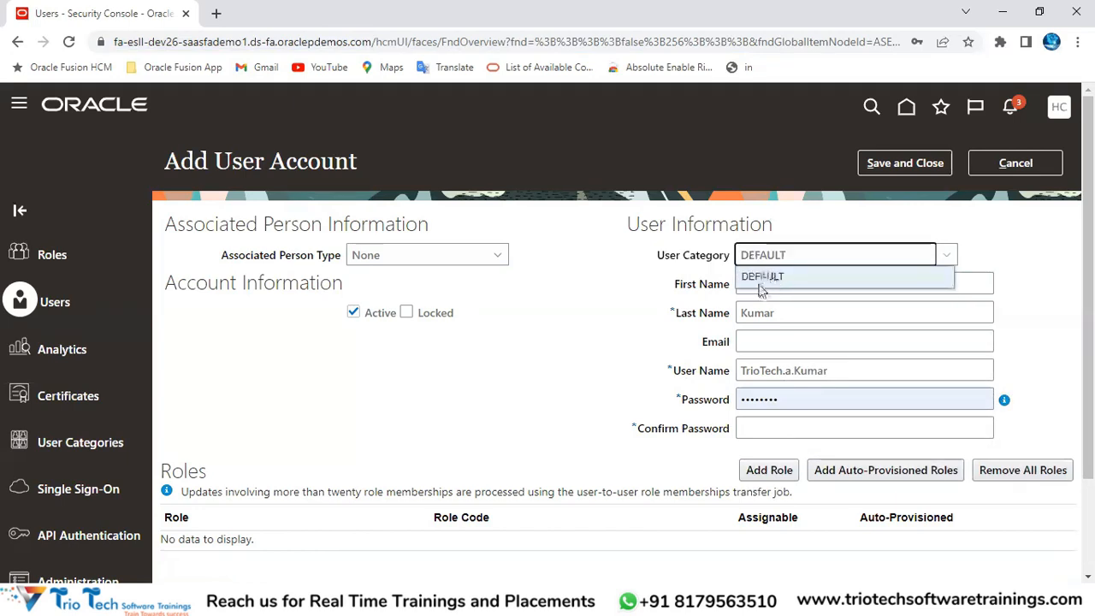
left_click(765, 278)
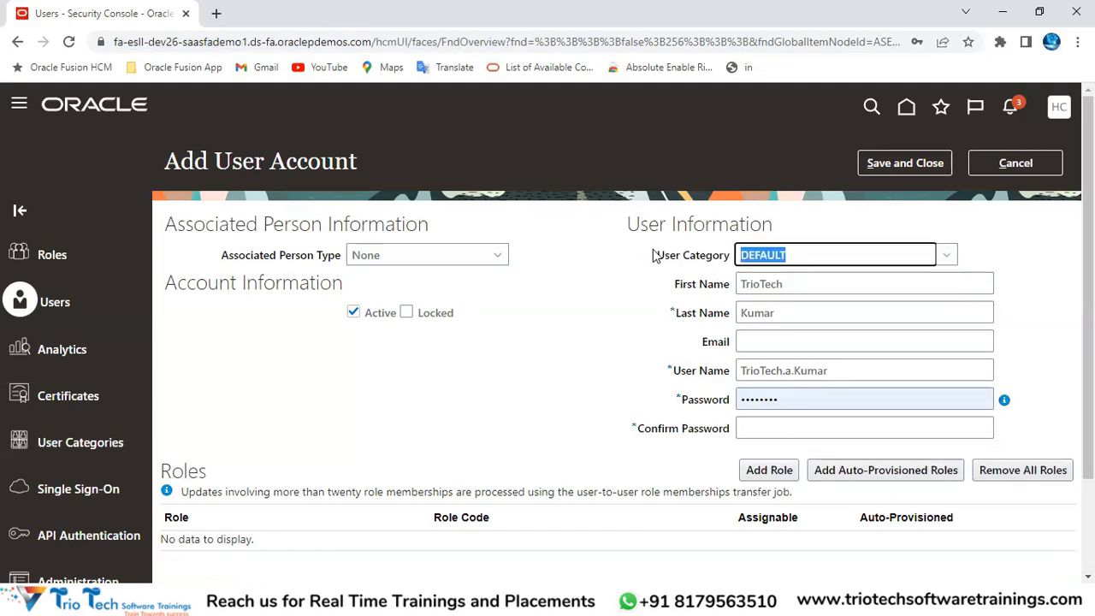
left_click_drag(655, 255, 724, 255)
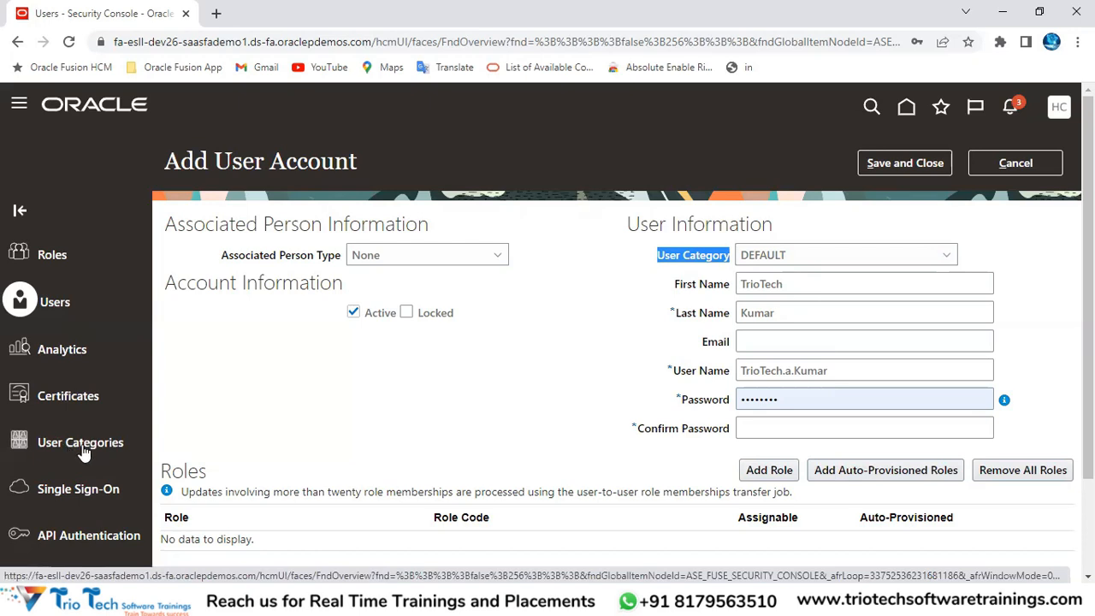
Step: Duplicate the browser tab and load the Oracle site's home page in the copy
right_click(123, 17)
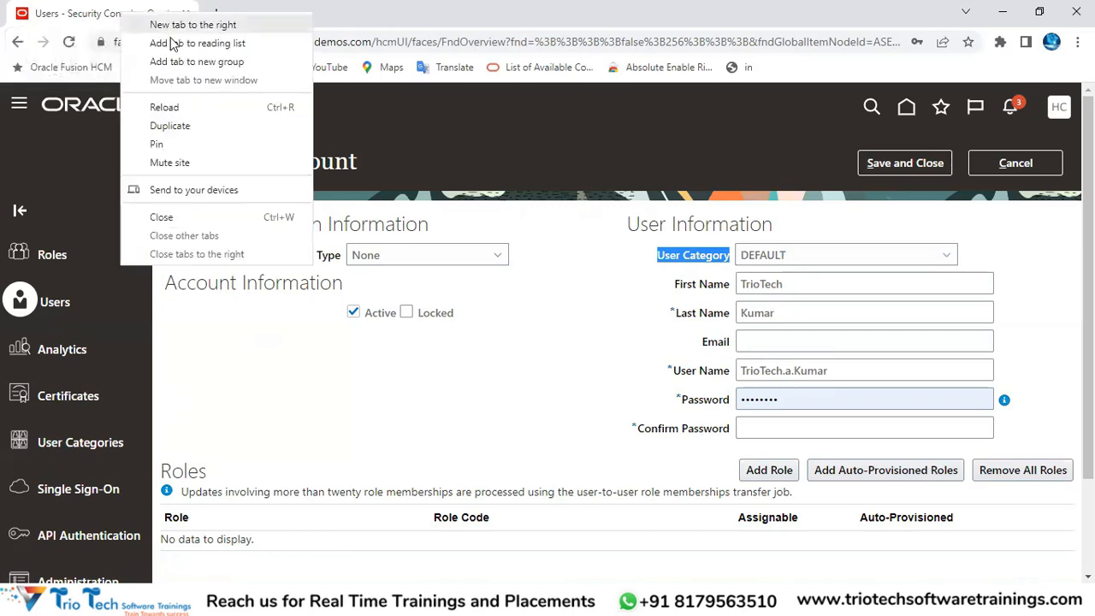
left_click(169, 126)
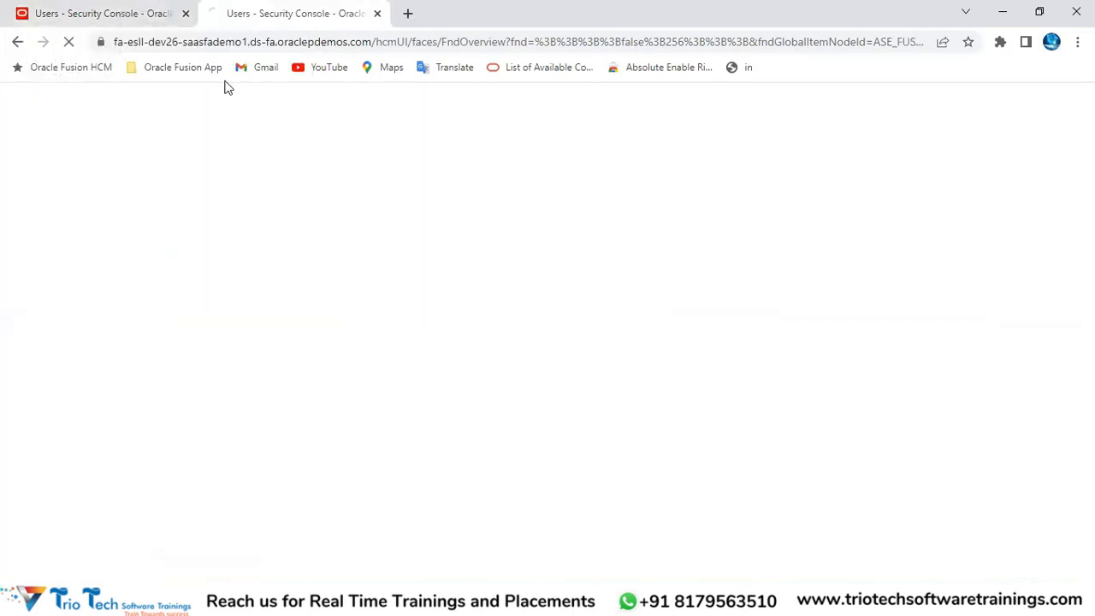
left_click(164, 17)
left_click(291, 15)
left_click_drag(372, 45, 620, 76)
key("BackSpace")
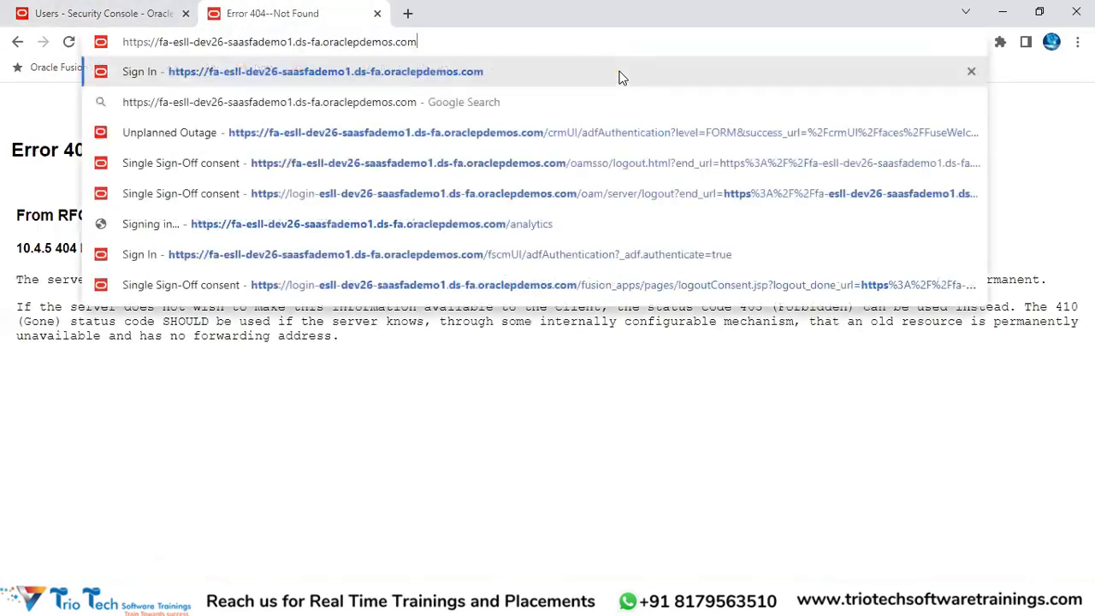
key("Return")
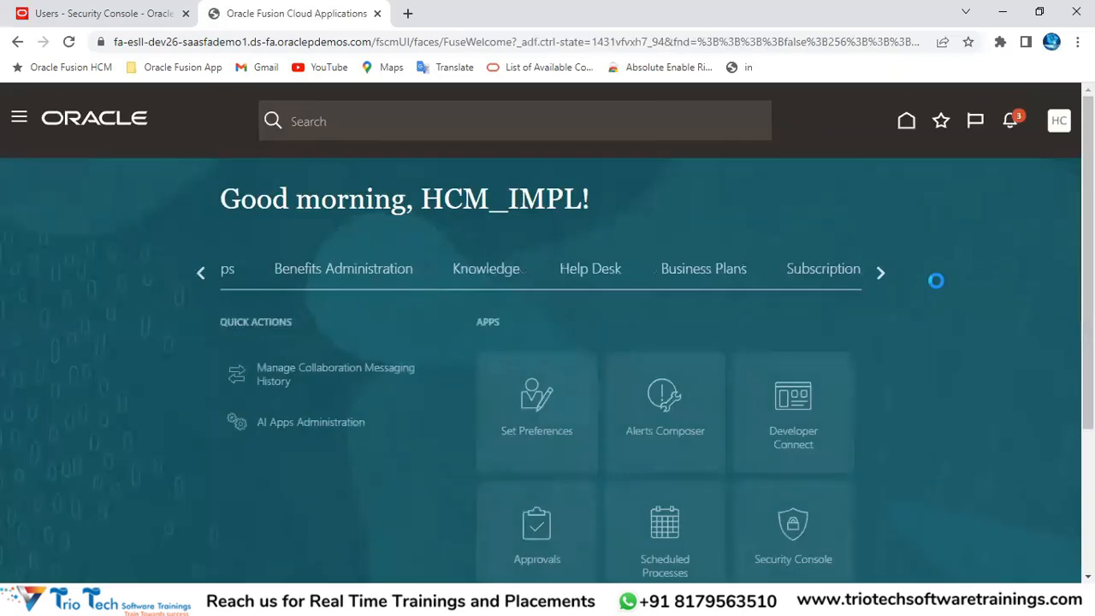
Step: Open the Security Console Roles page from the home page in the second tab
scroll(851, 330, "down", 2)
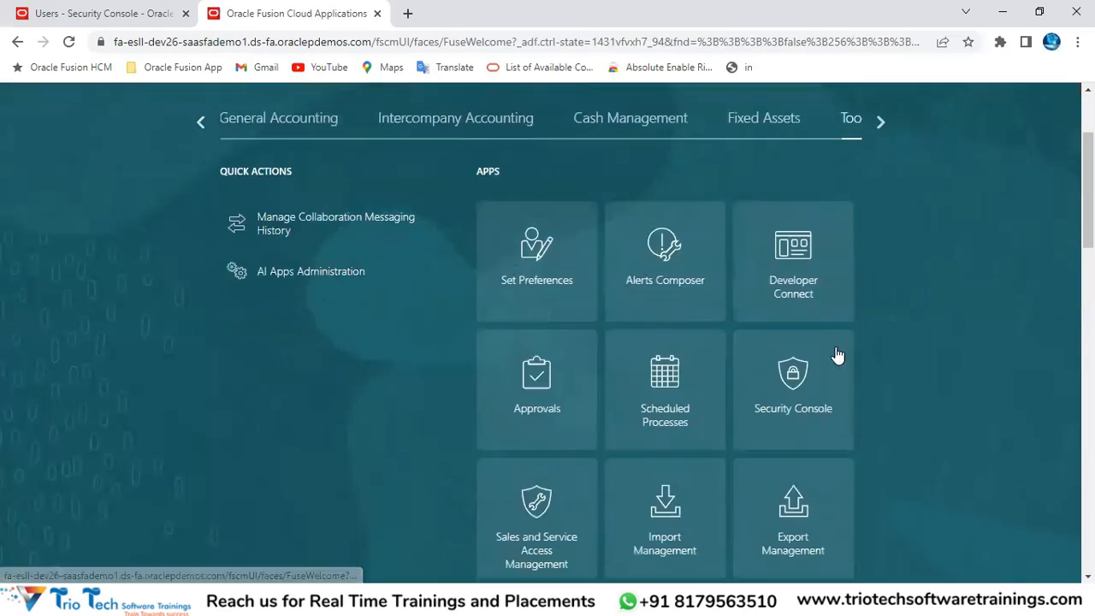
left_click(846, 363)
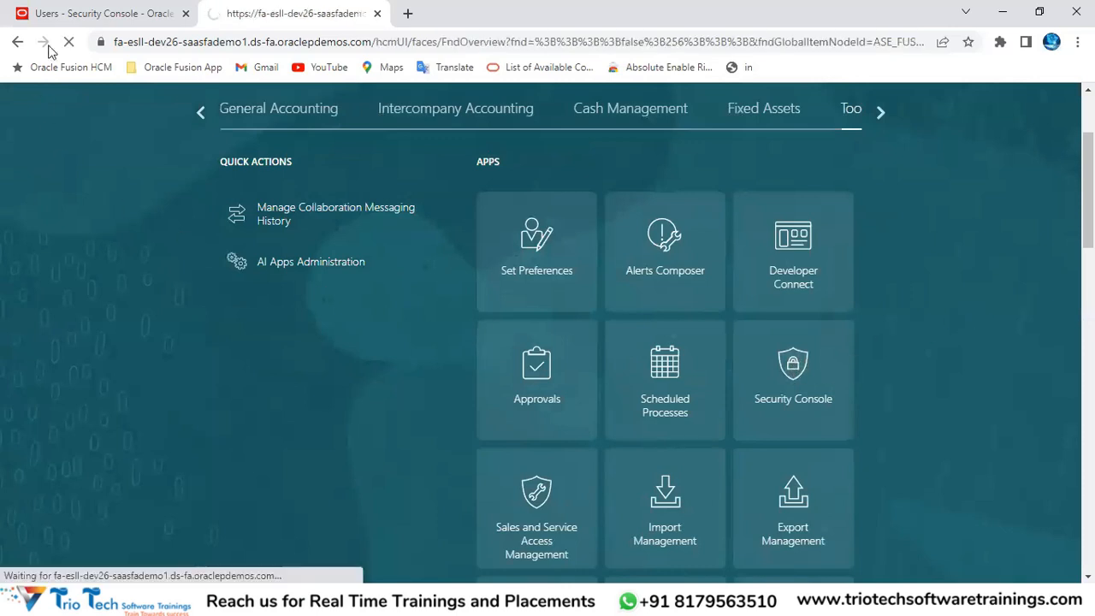
left_click(103, 13)
left_click_drag(180, 161, 320, 161)
left_click(313, 13)
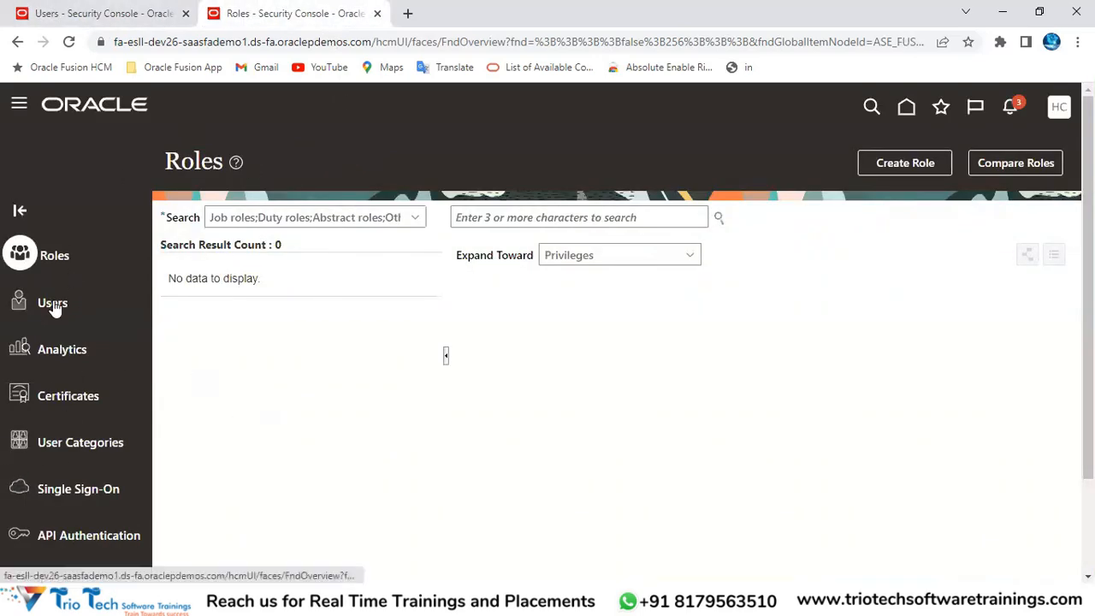
Step: Open the User Categories page from the Security Console sidebar
left_click(82, 455)
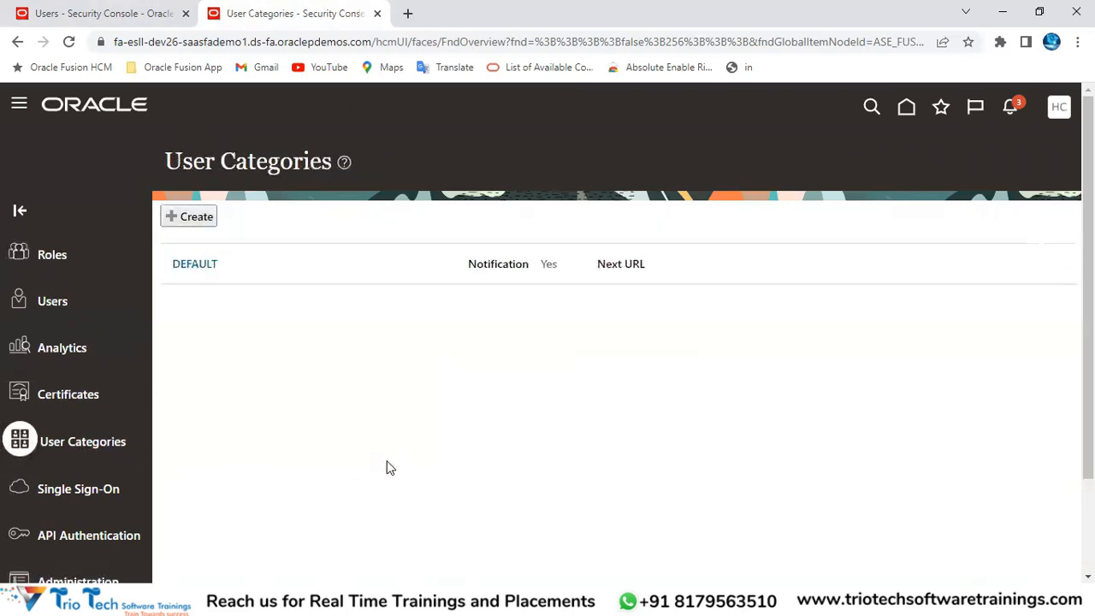
left_click_drag(165, 162, 325, 163)
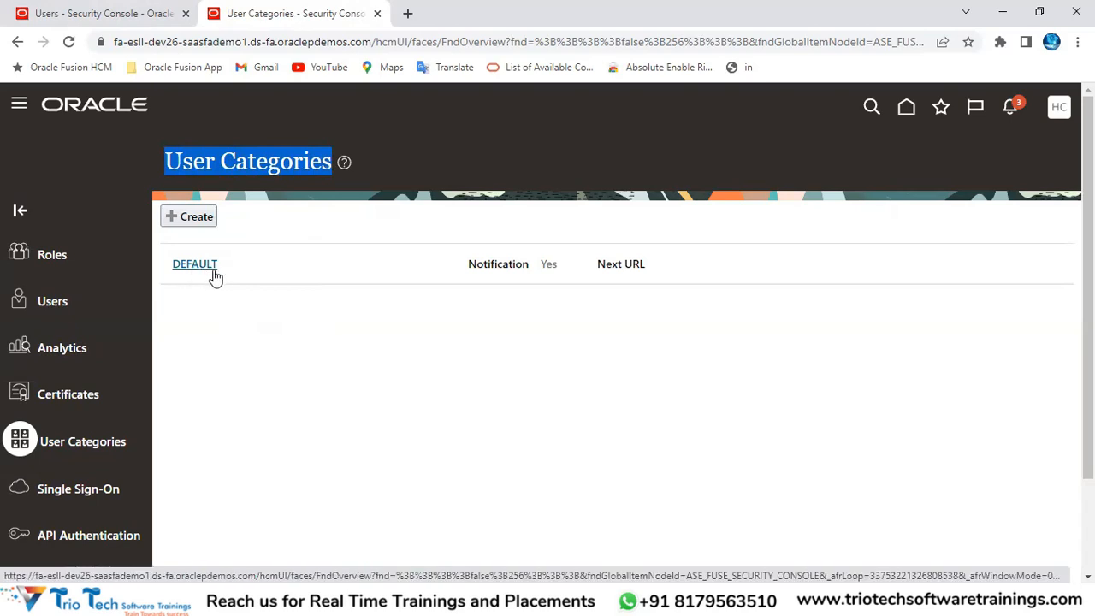
left_click(265, 162)
double_click(264, 162)
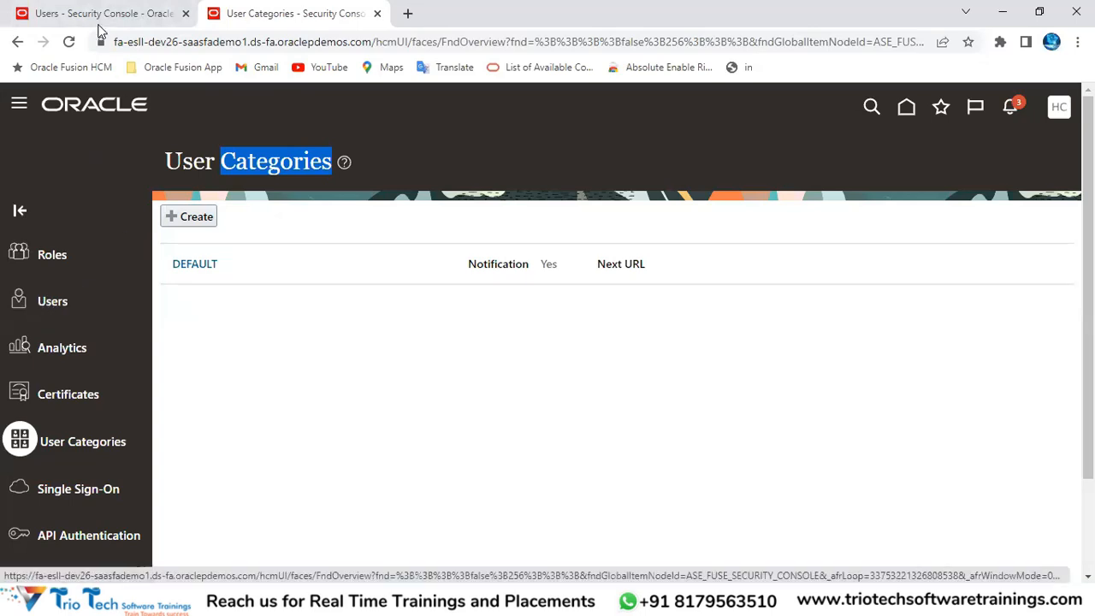
Step: On the Add User Account form, open the User Category list to check its DEFAULT value
key("ctrl+shift+Tab")
left_click_drag(168, 161, 366, 162)
left_click_drag(658, 261, 788, 279)
left_click(767, 261)
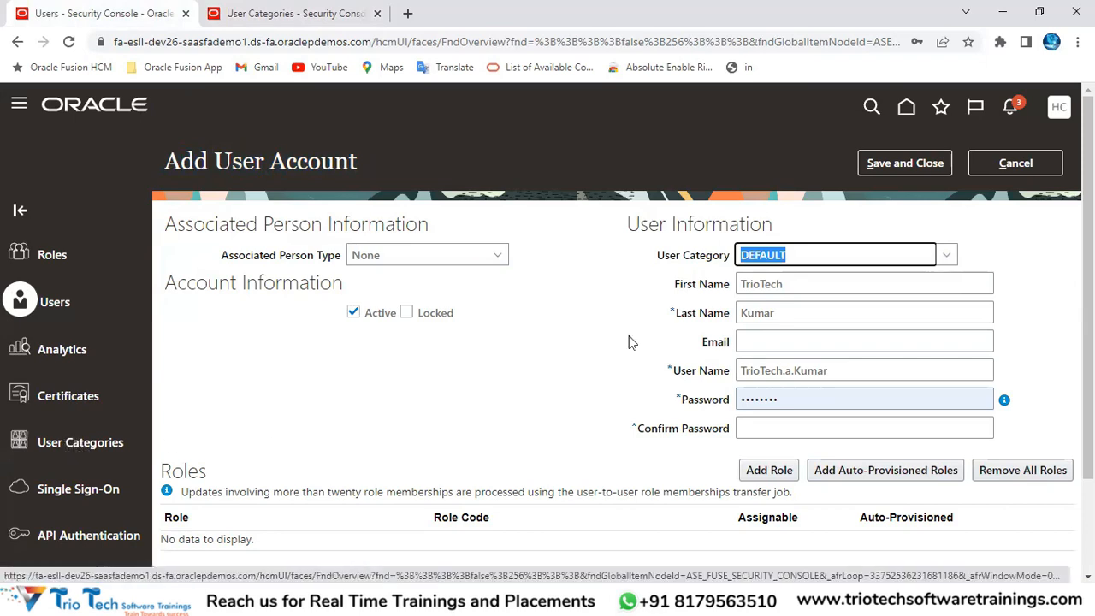
left_click(318, 43)
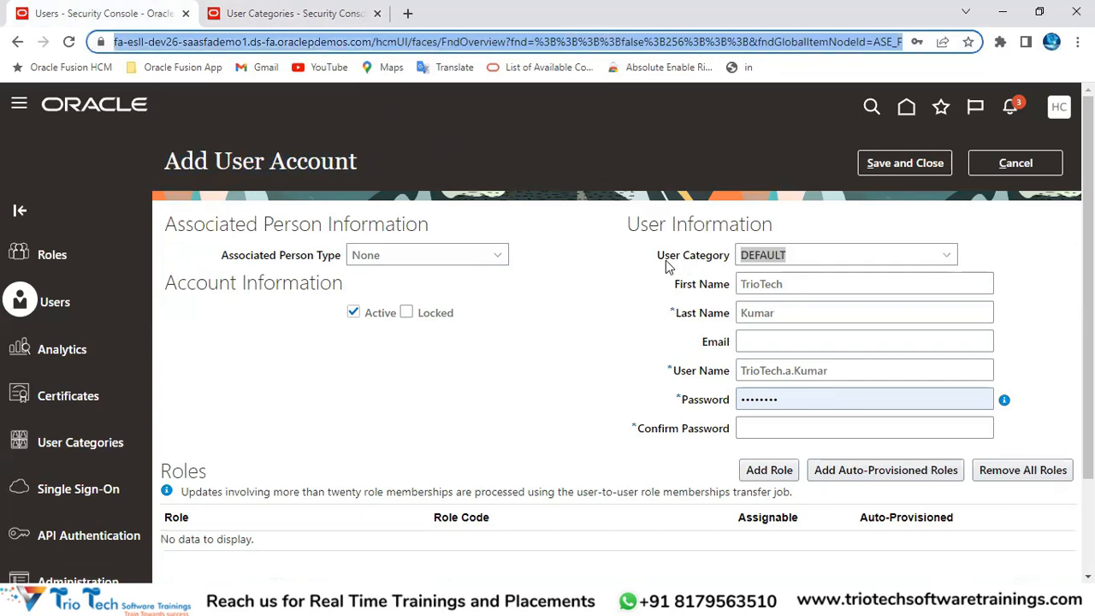
Step: Bring the User Categories tab, listing only the DEFAULT category, to the front
left_click(282, 13)
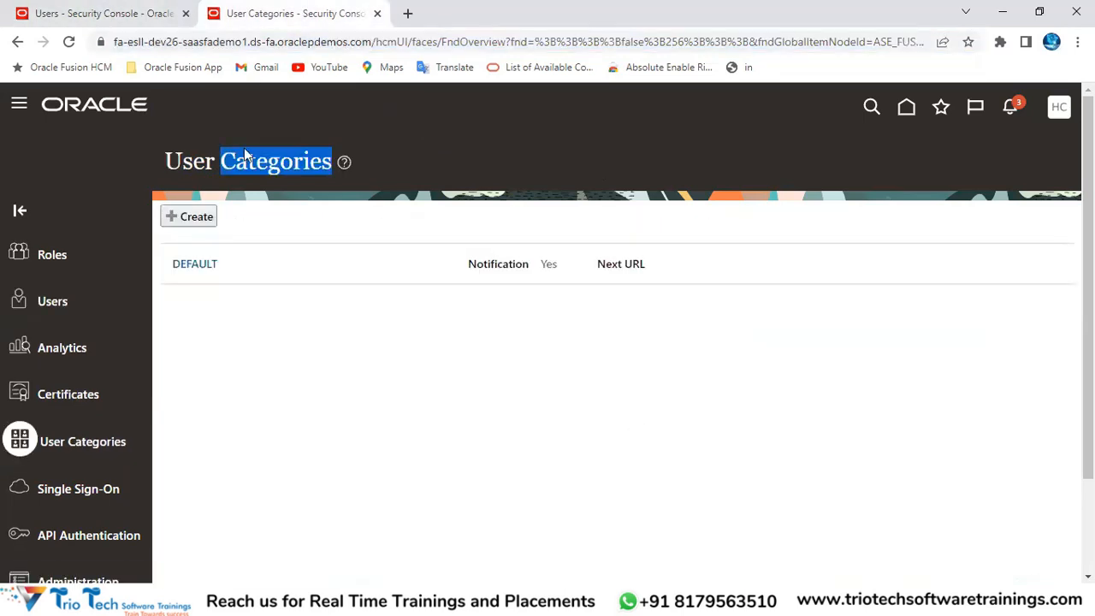
left_click(210, 161)
triple_click(319, 147)
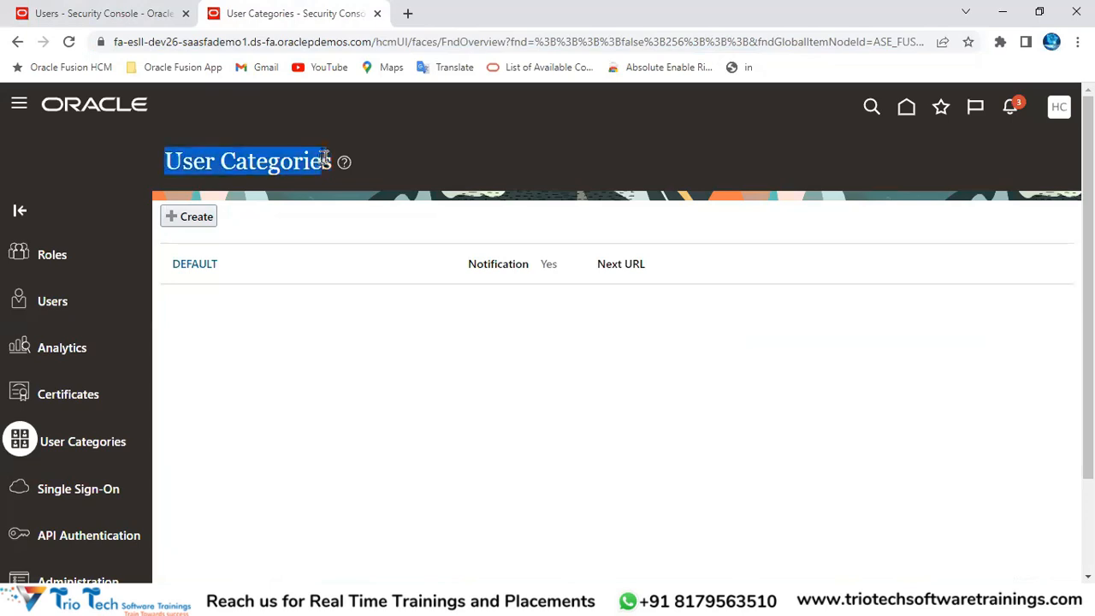
Step: Open the DEFAULT category's Details page showing the FirstName.LastName generation rule
left_click(188, 265)
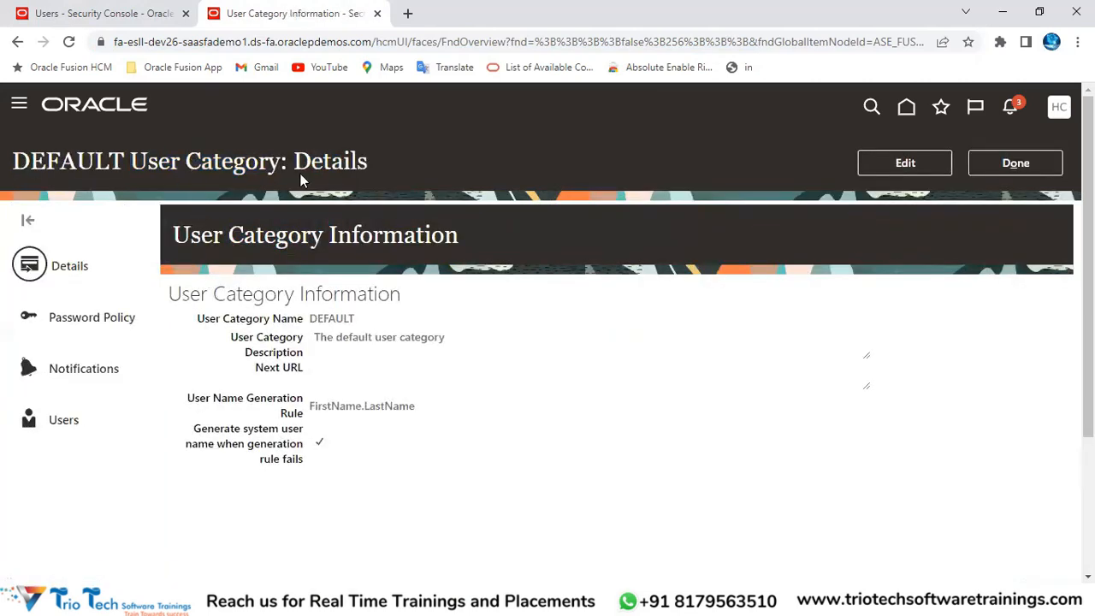
double_click(82, 157)
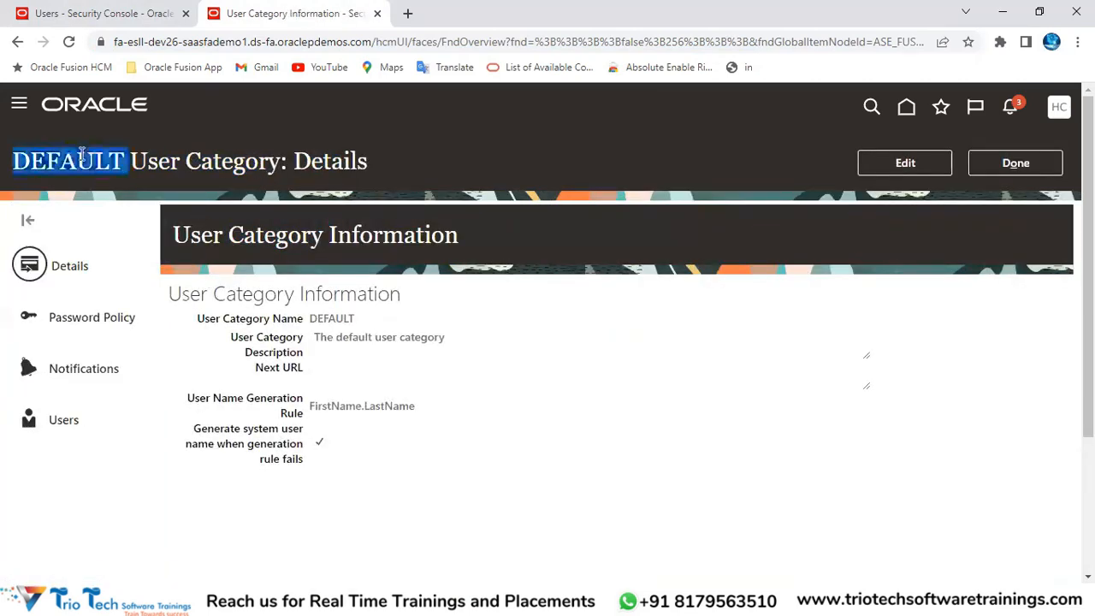
left_click_drag(147, 161, 253, 157)
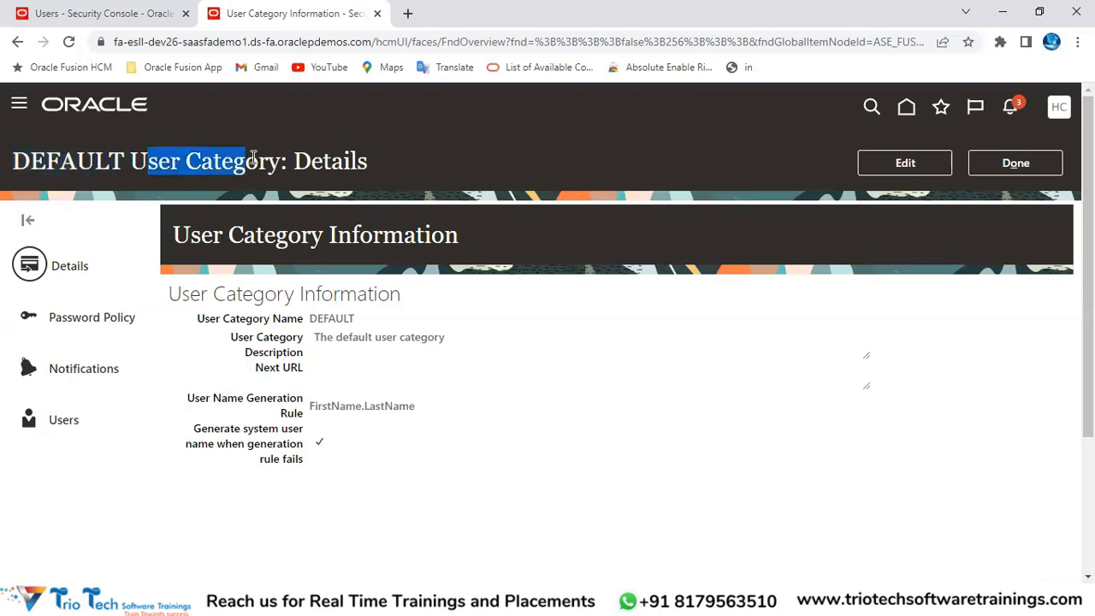
double_click(330, 161)
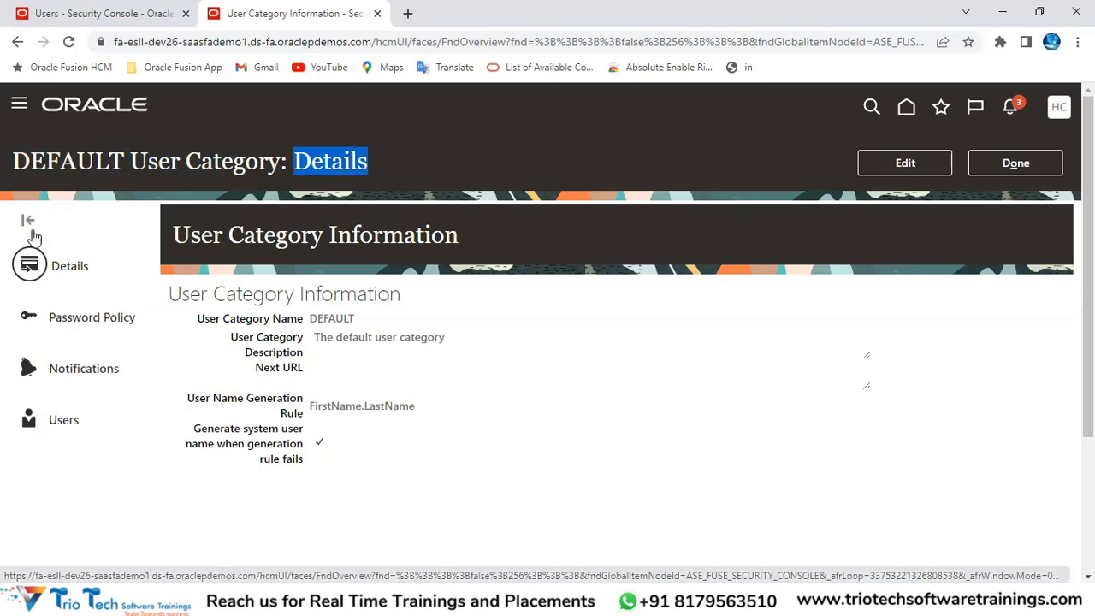
left_click(80, 155)
double_click(79, 155)
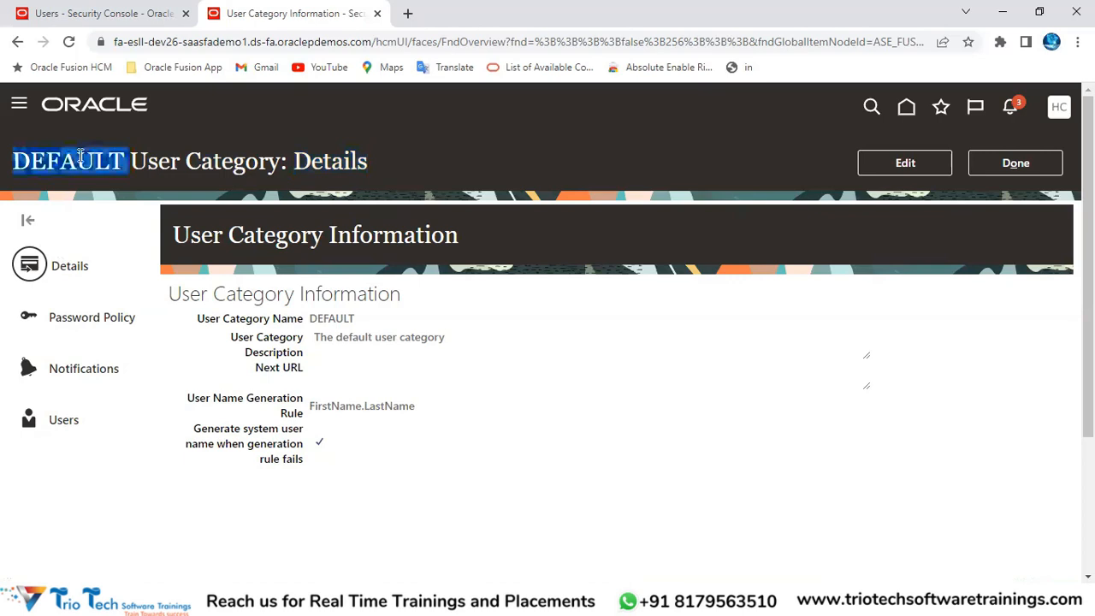
Step: Put the DEFAULT category details into edit mode and locate the User Name Generation Rule field
left_click(885, 162)
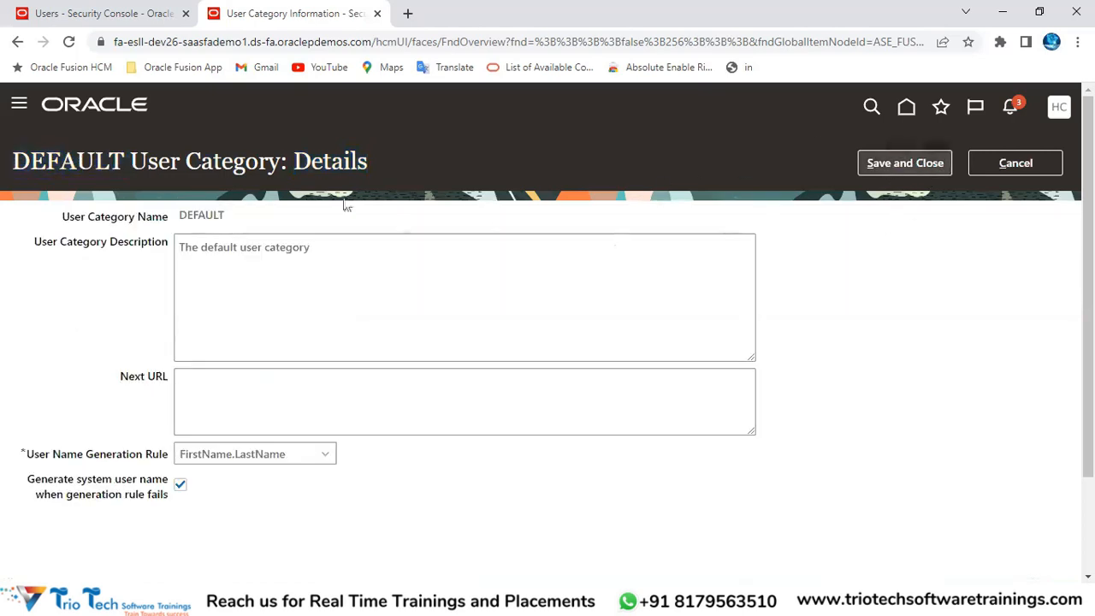
left_click_drag(295, 163, 368, 164)
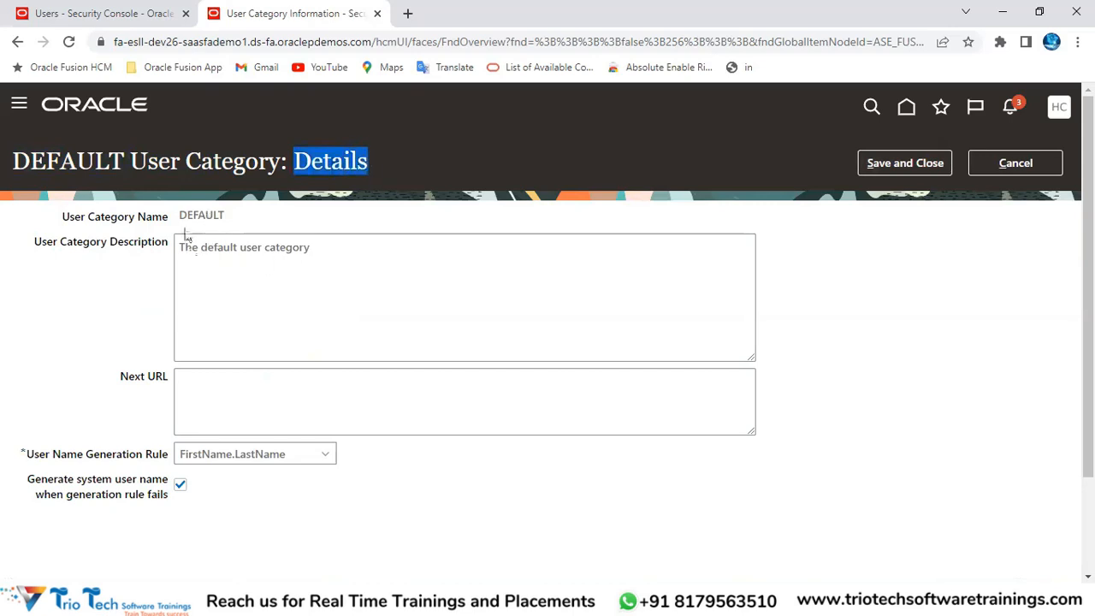
scroll(259, 303, "down", 2)
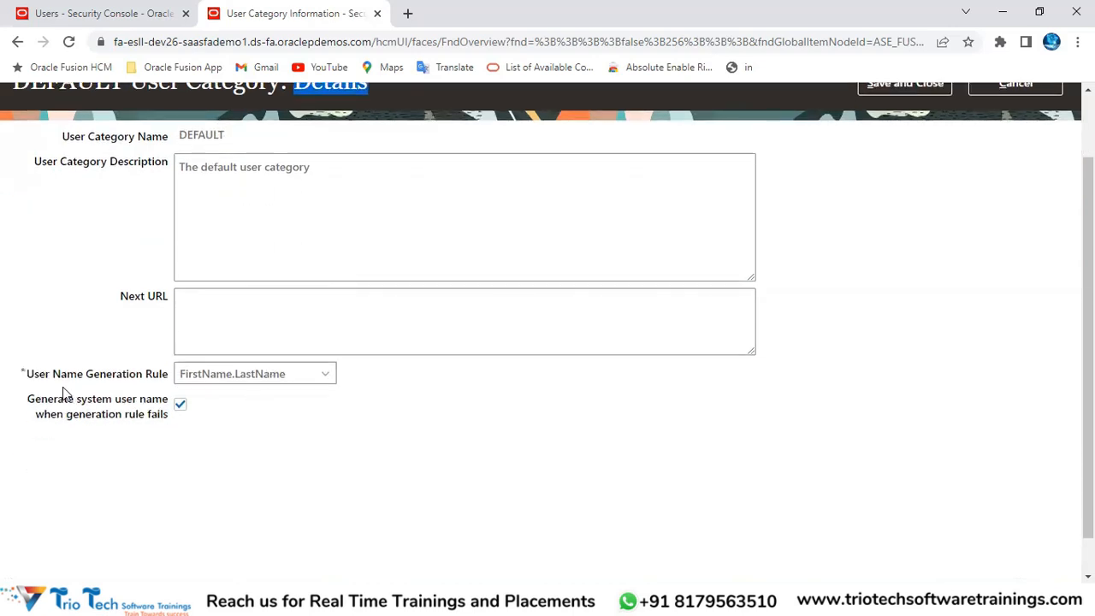
left_click_drag(33, 385, 168, 384)
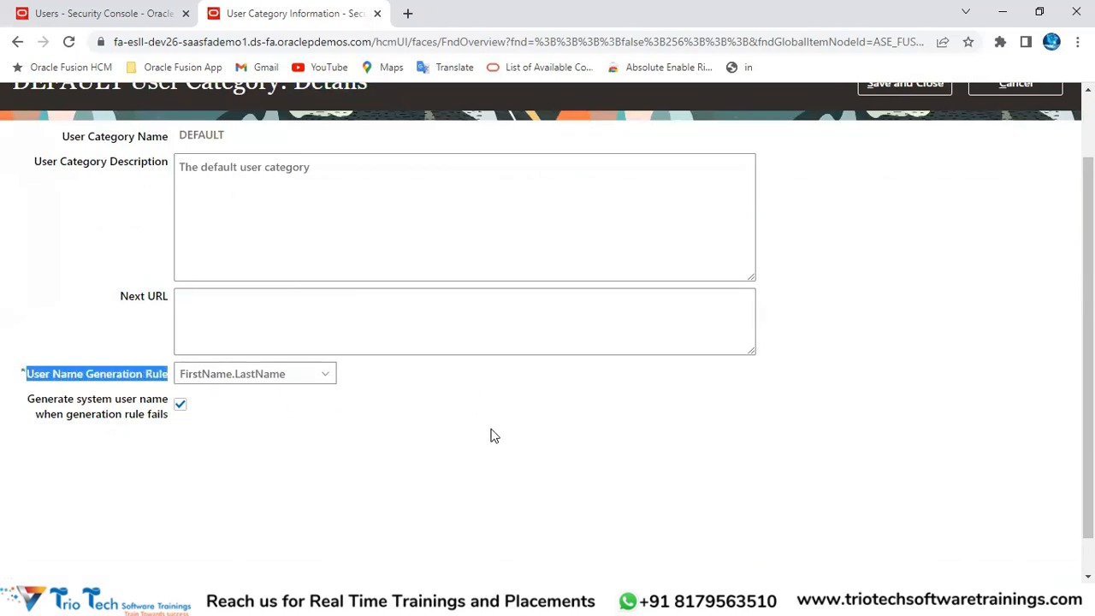
scroll(494, 436, "up", 2)
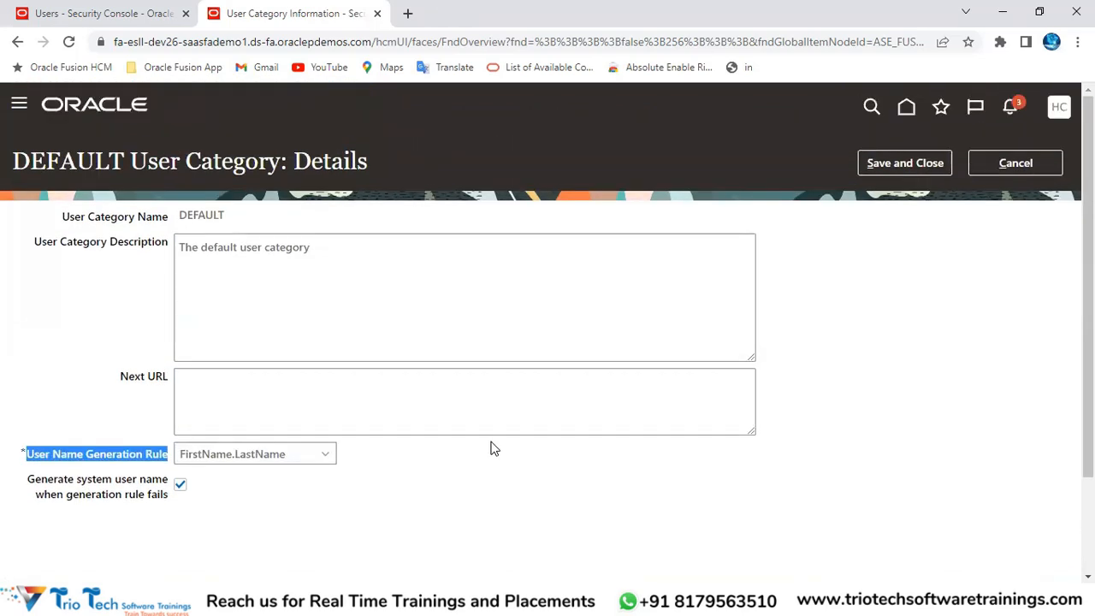
left_click(155, 42)
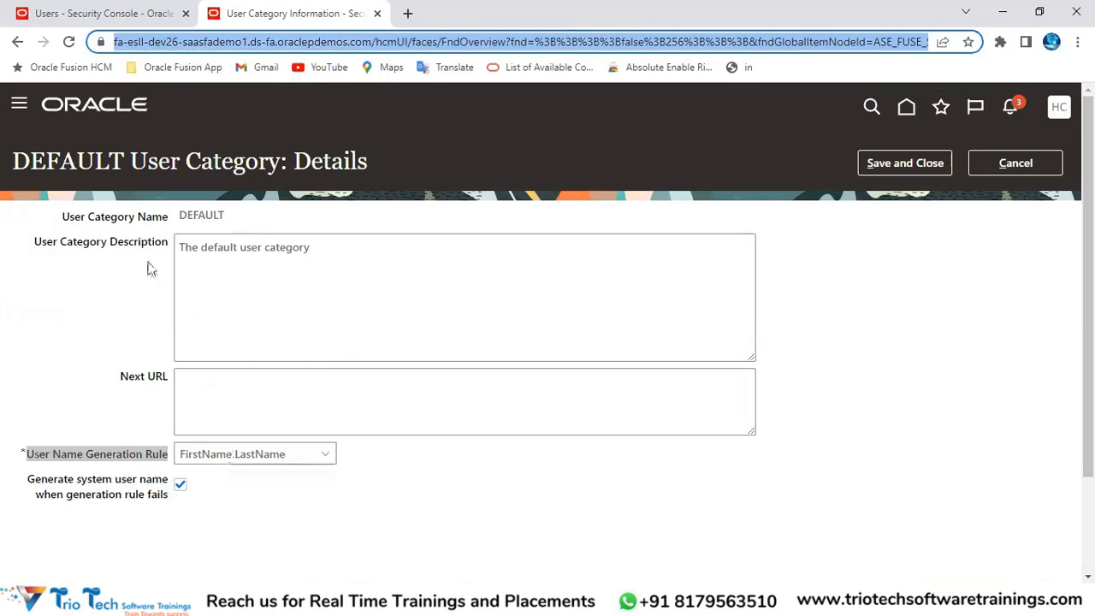
left_click(56, 156)
double_click(57, 155)
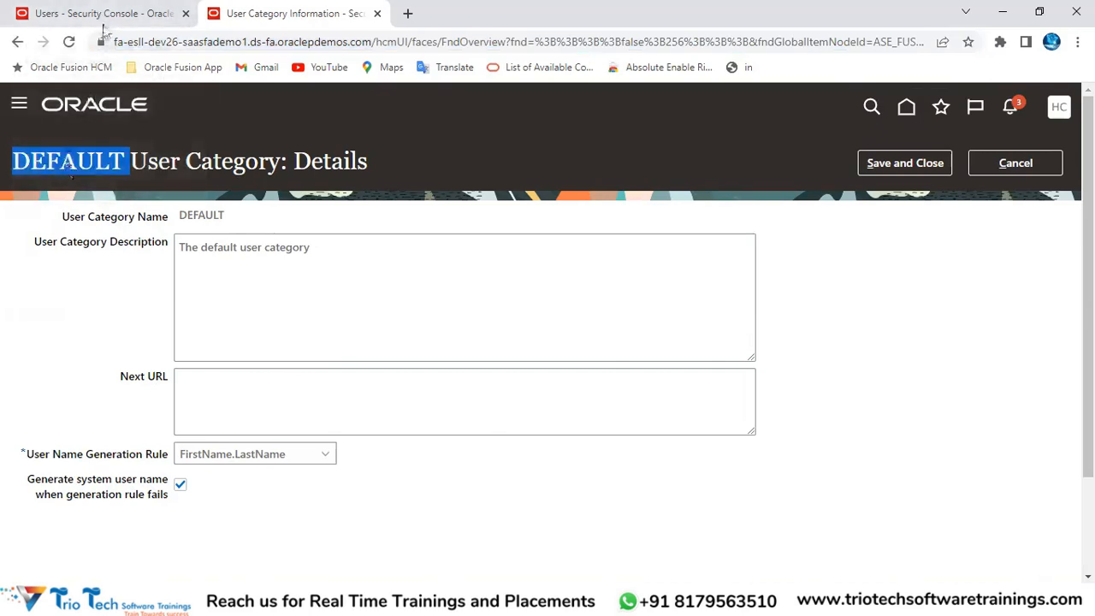
Step: Confirm the Add User Account form uses the DEFAULT category, then return to its details
left_click(105, 13)
left_click_drag(654, 265, 750, 244)
left_click(750, 245)
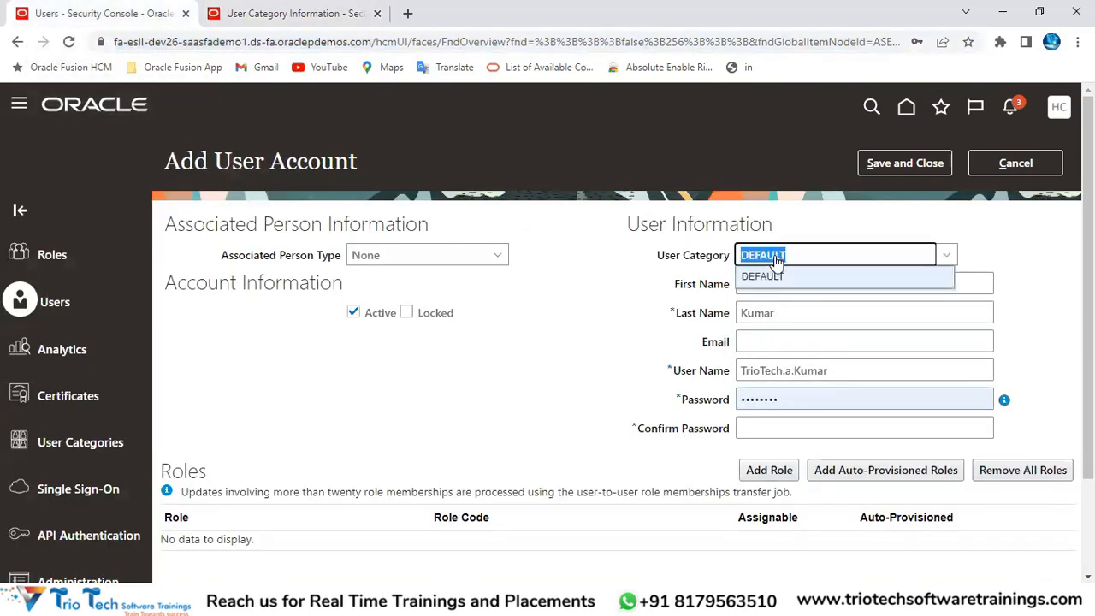
left_click(767, 279)
left_click_drag(842, 371, 724, 384)
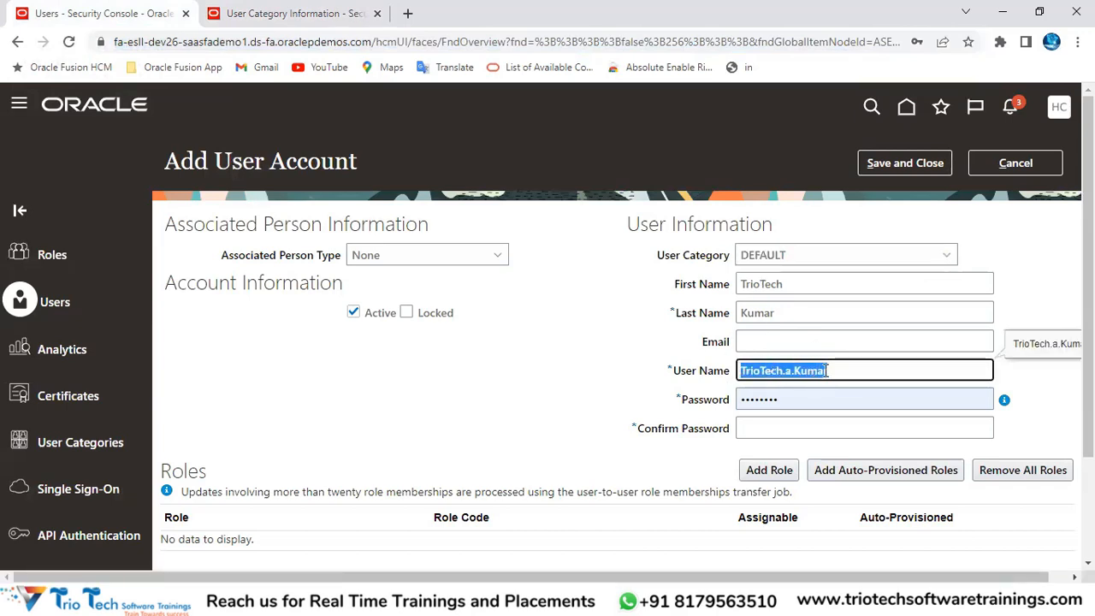
left_click(199, 42)
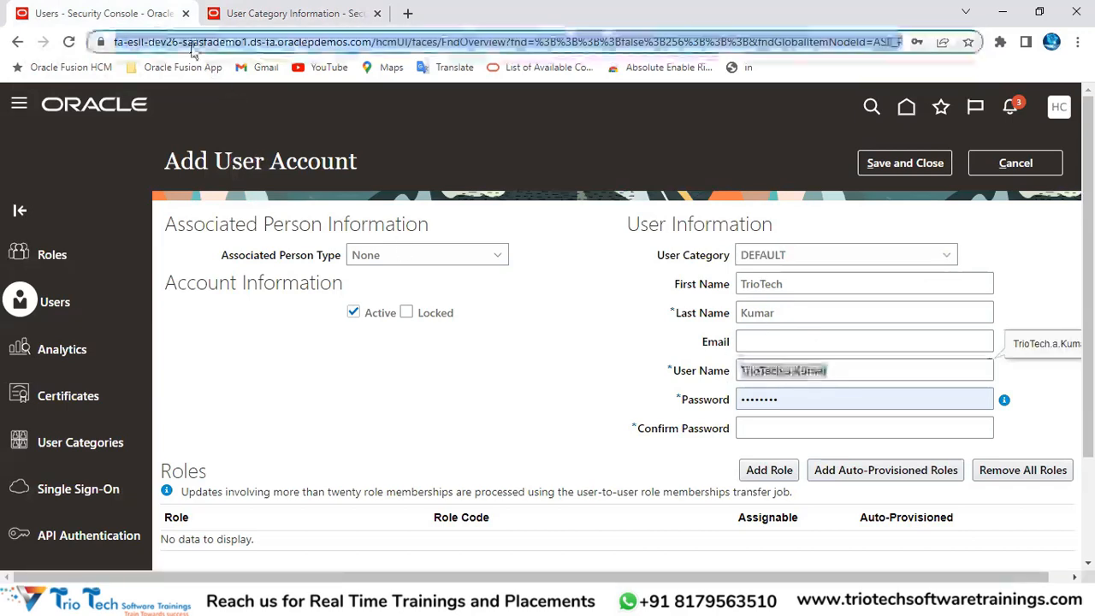
left_click(295, 14)
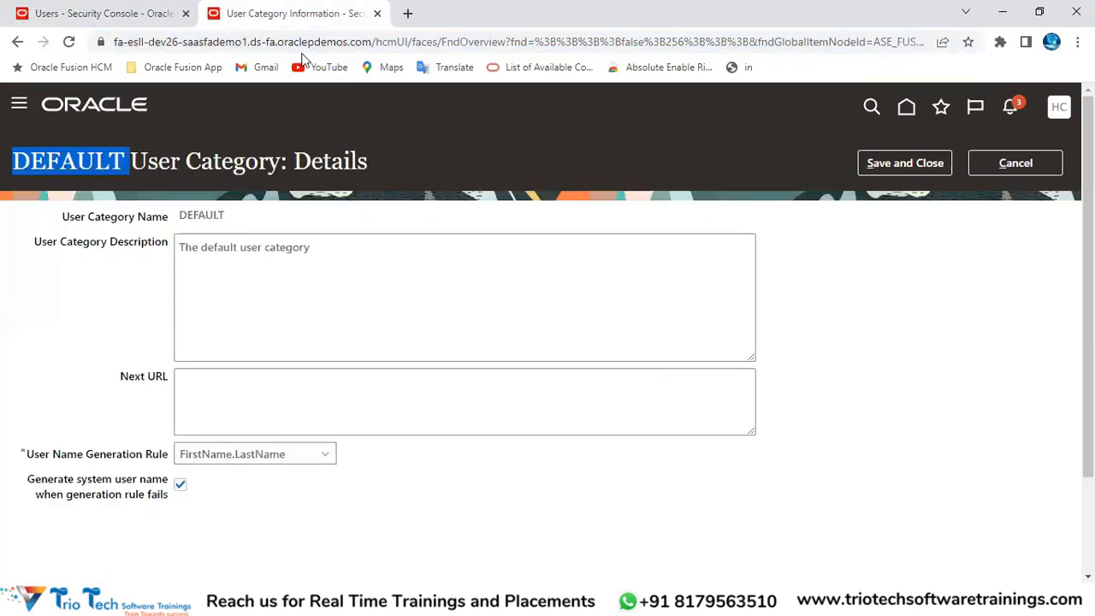
Step: Try Email, then FLastName, and finally set the user name rule to Person or party number
left_click(293, 455)
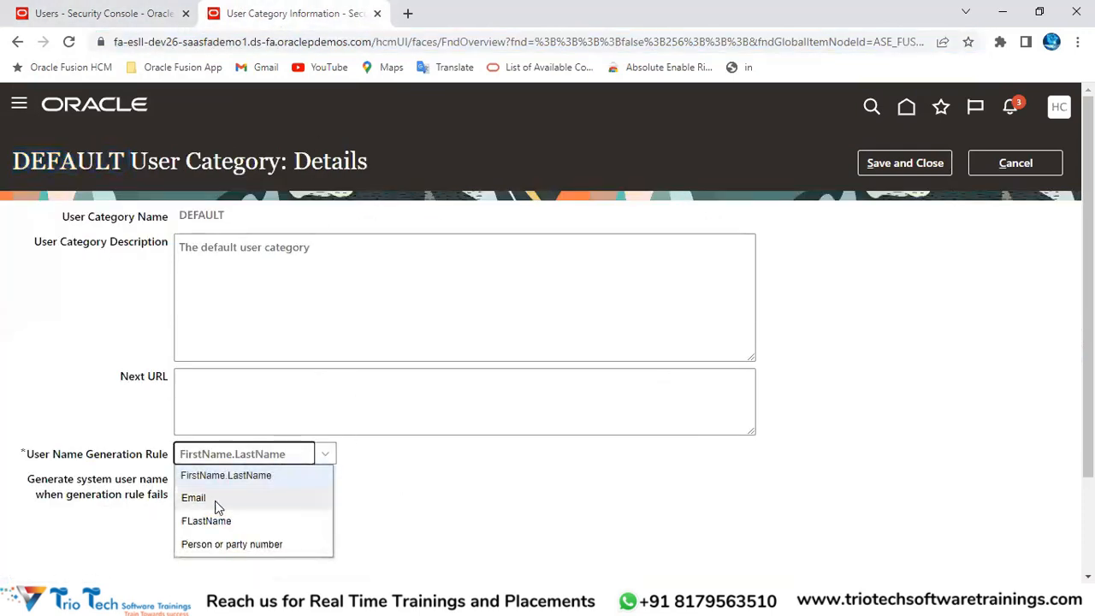
left_click(187, 43)
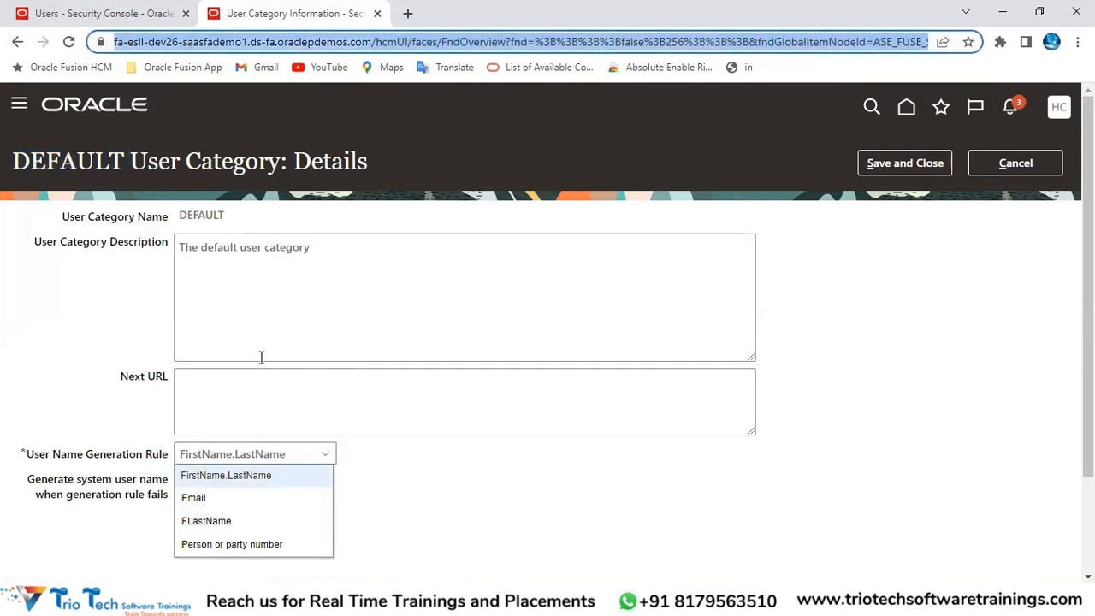
left_click_drag(34, 454, 84, 457)
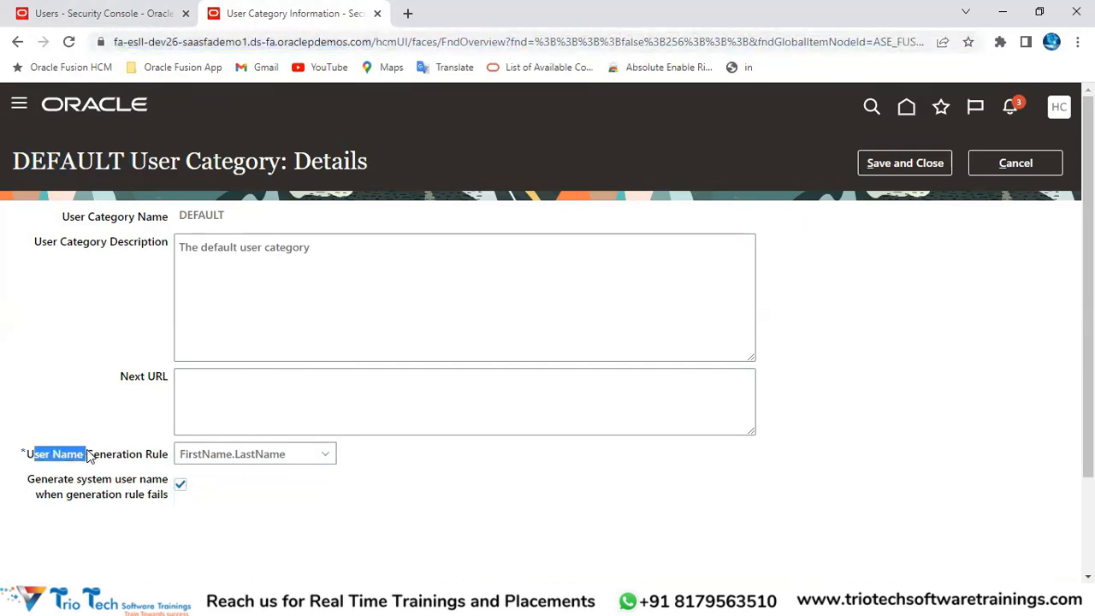
left_click(240, 460)
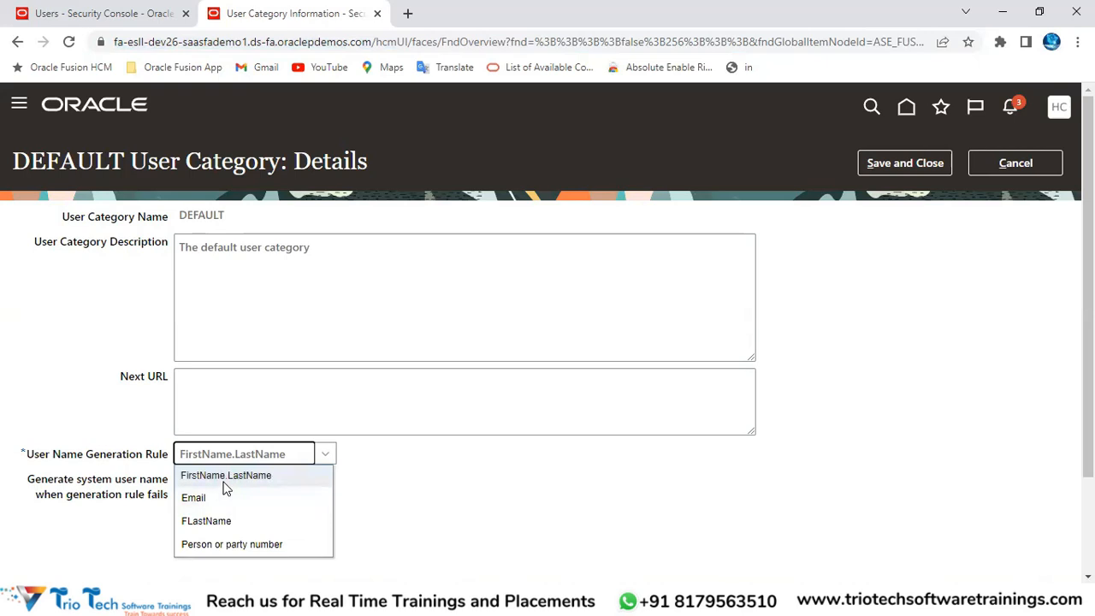
left_click(196, 501)
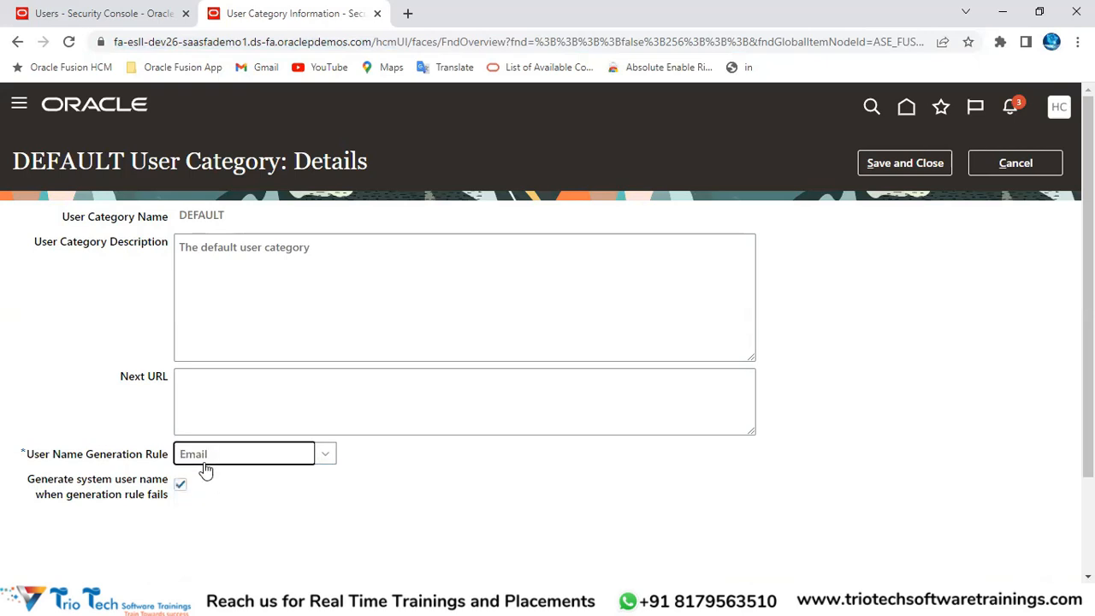
left_click(206, 466)
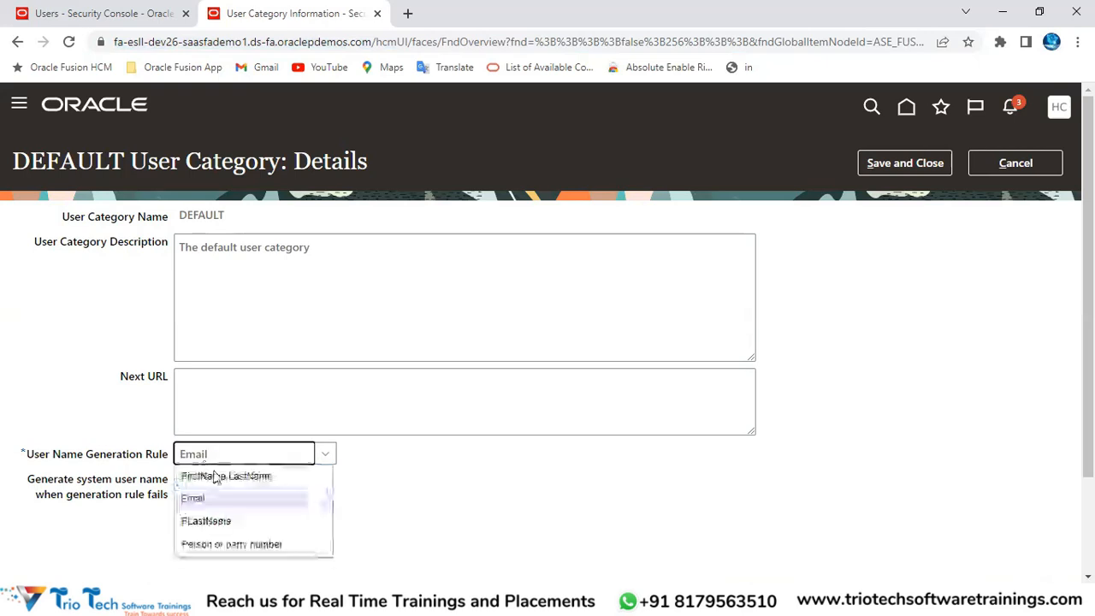
left_click(189, 524)
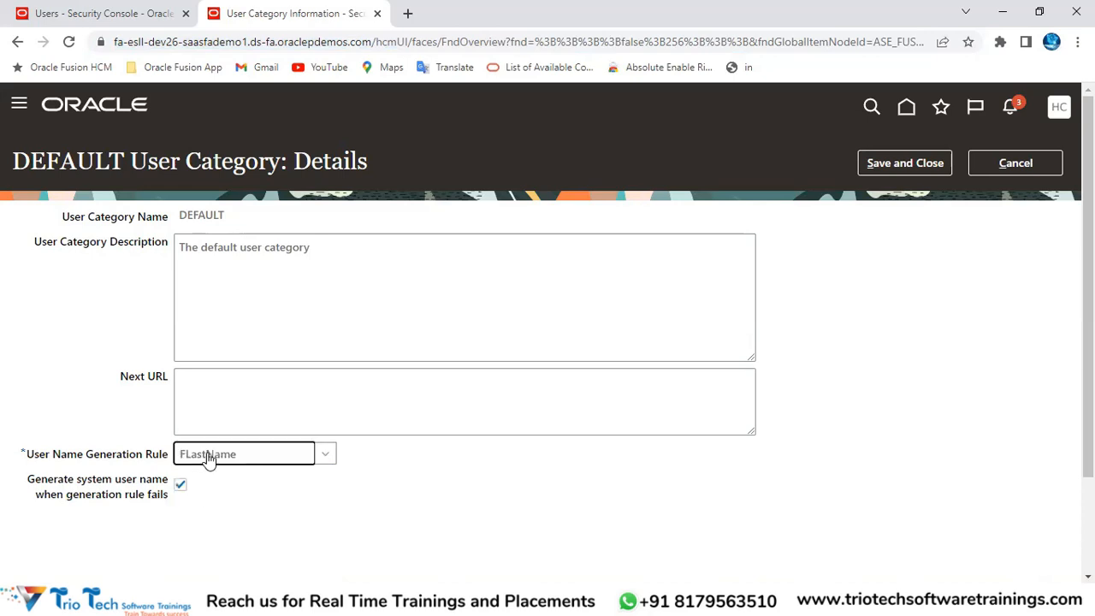
left_click(208, 457)
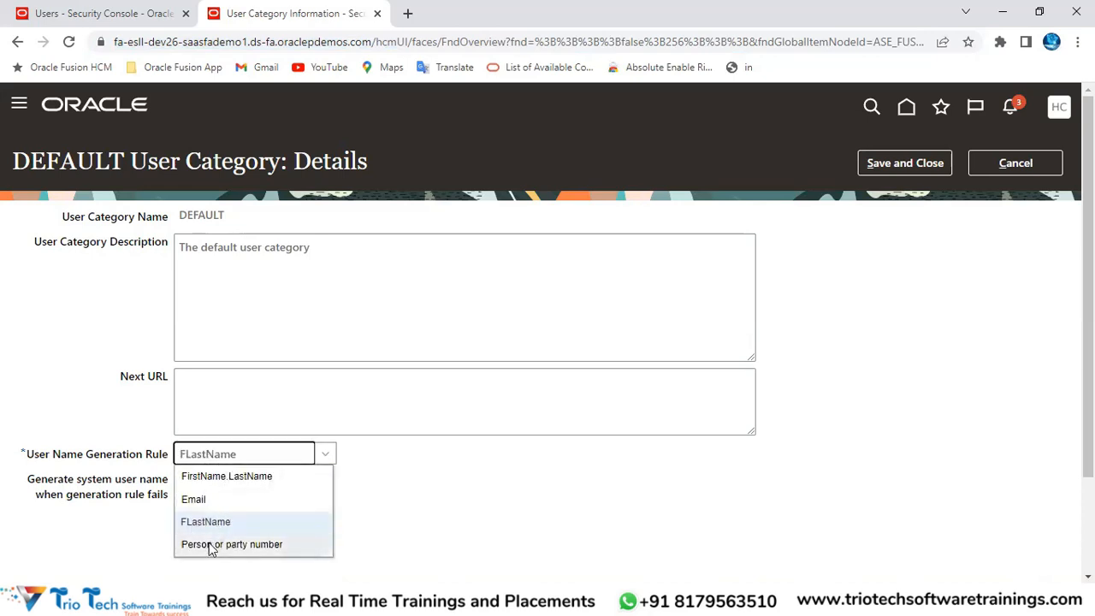
left_click(210, 544)
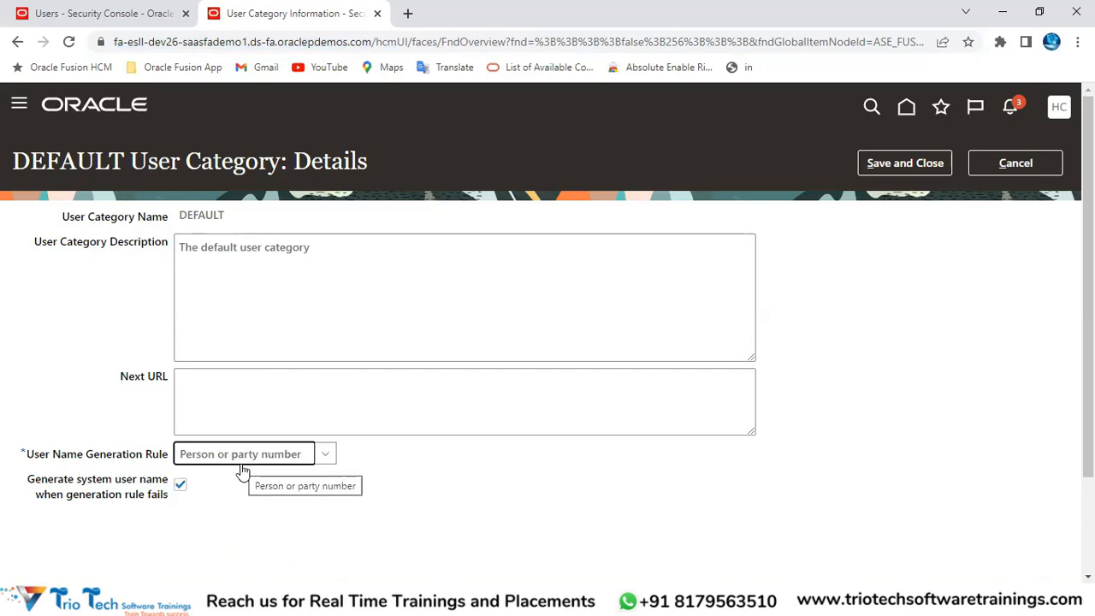
left_click(178, 47)
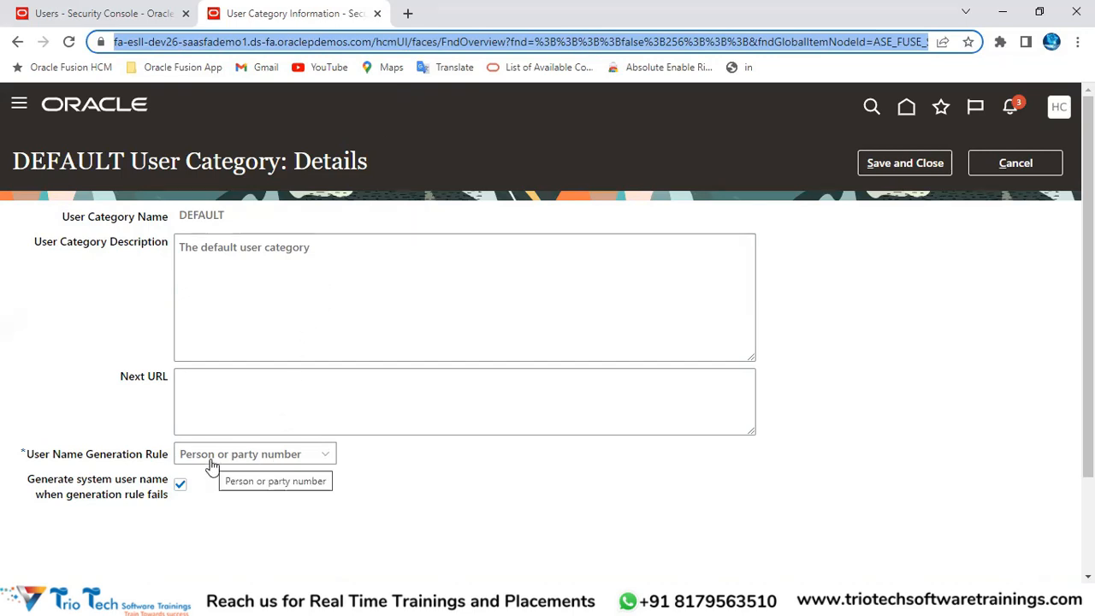
Step: Check the test user's generated user name on the Add User Account form
left_click(51, 13)
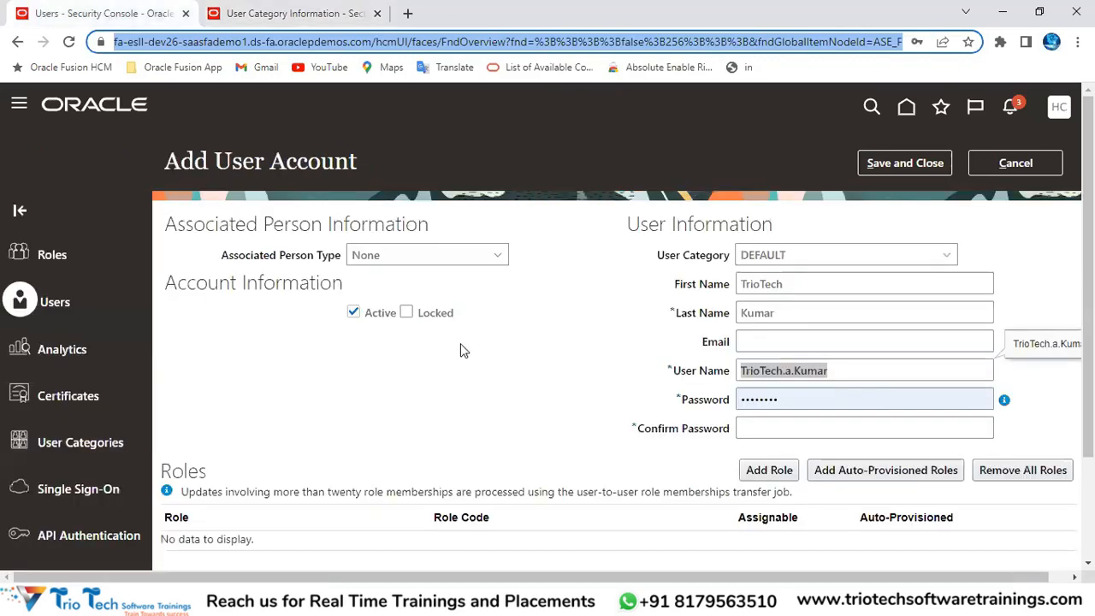
left_click_drag(676, 371, 755, 370)
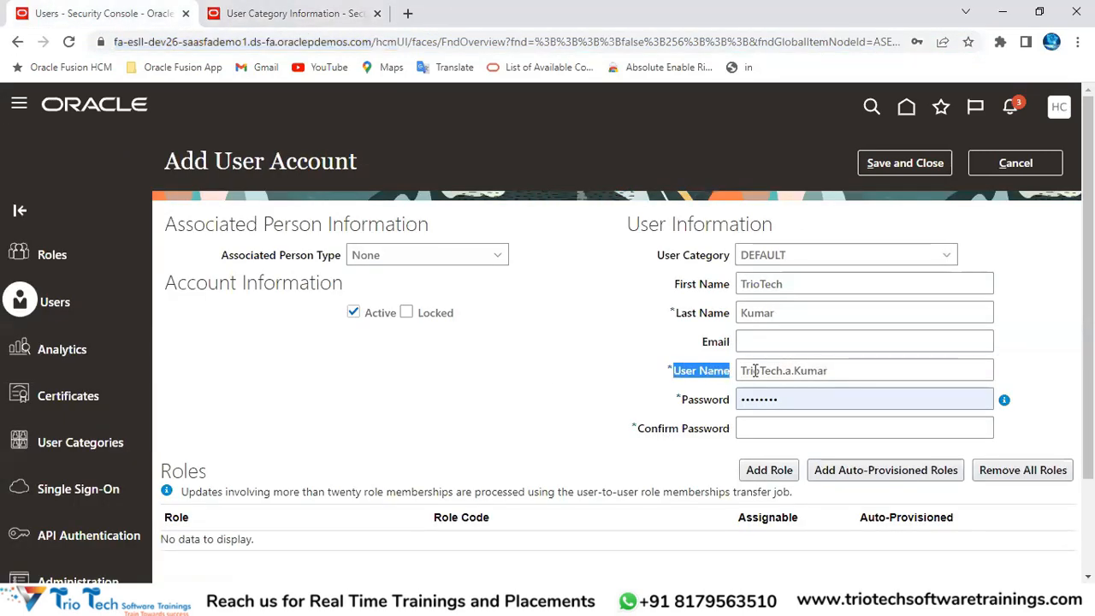
triple_click(842, 368)
left_click(291, 13)
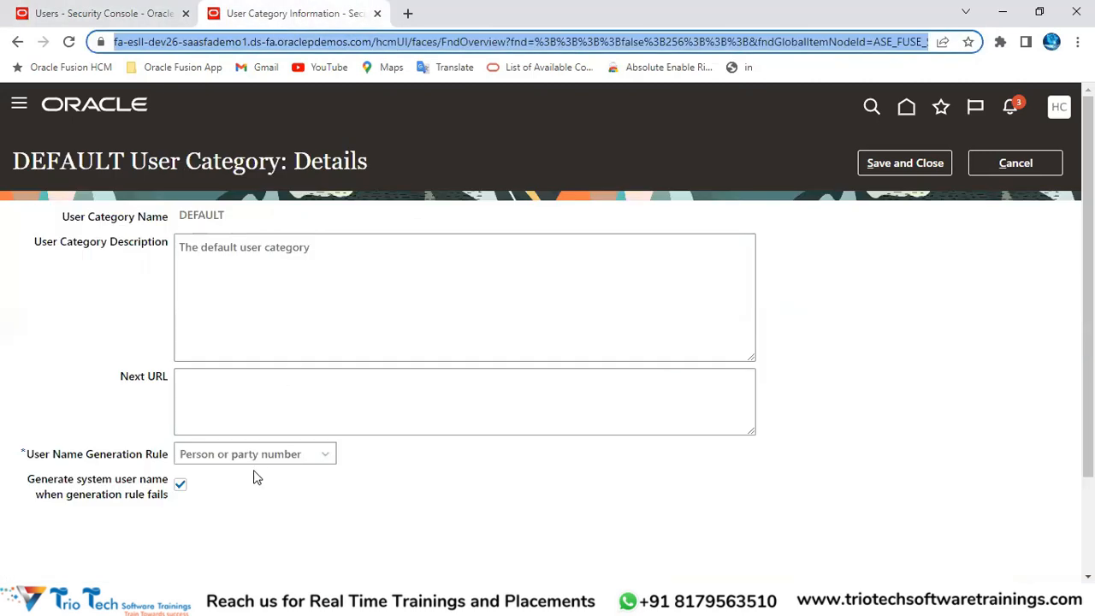
Step: Set the user name generation rule to Email and save the DEFAULT category
left_click(248, 457)
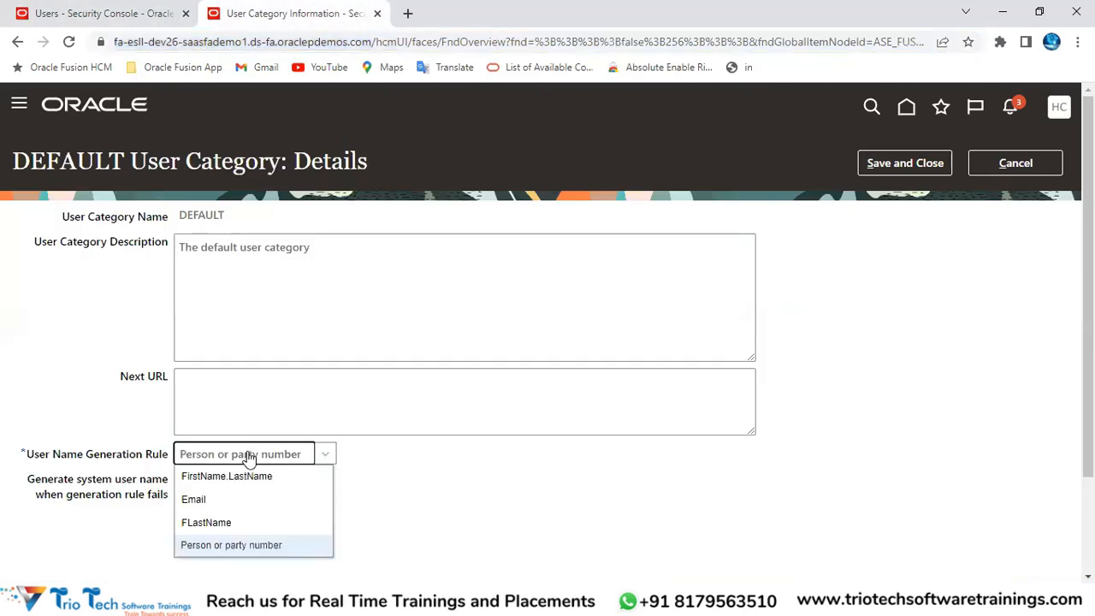
left_click(198, 500)
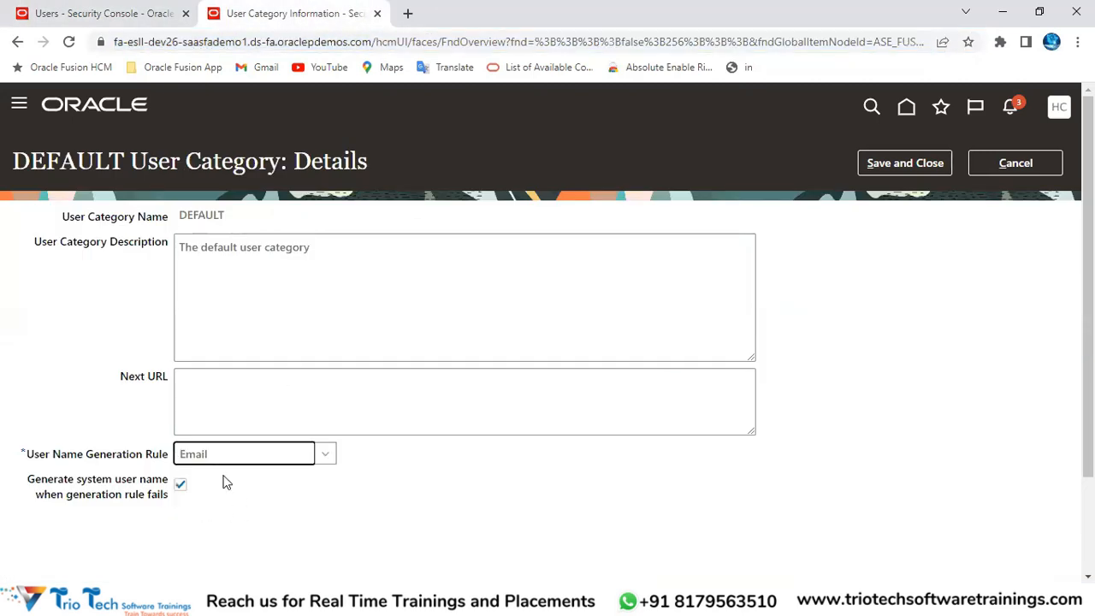
left_click(198, 454)
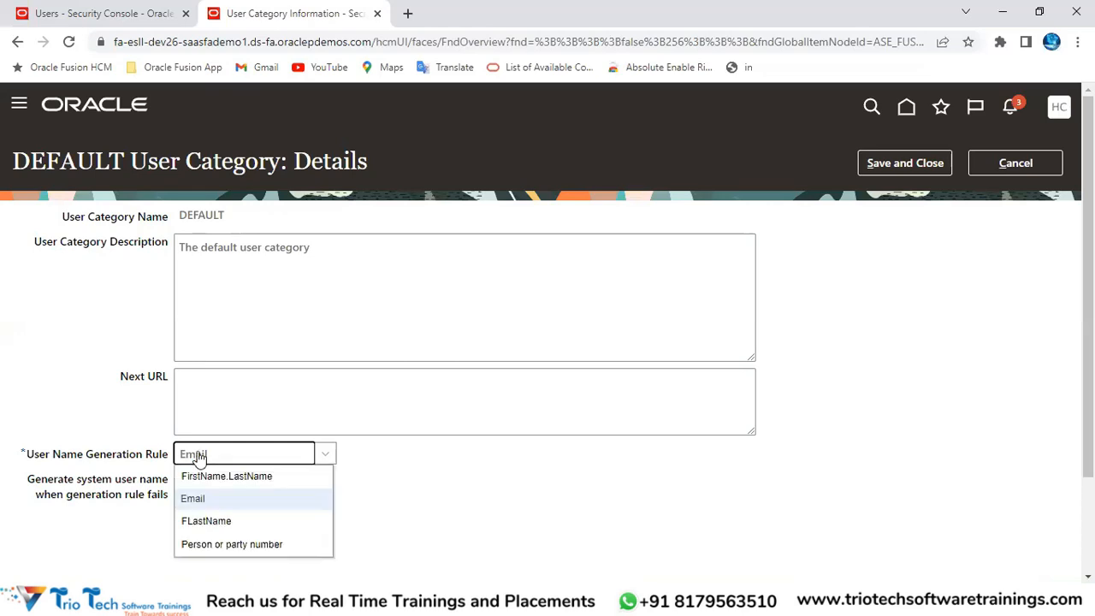
left_click(213, 498)
left_click(916, 165)
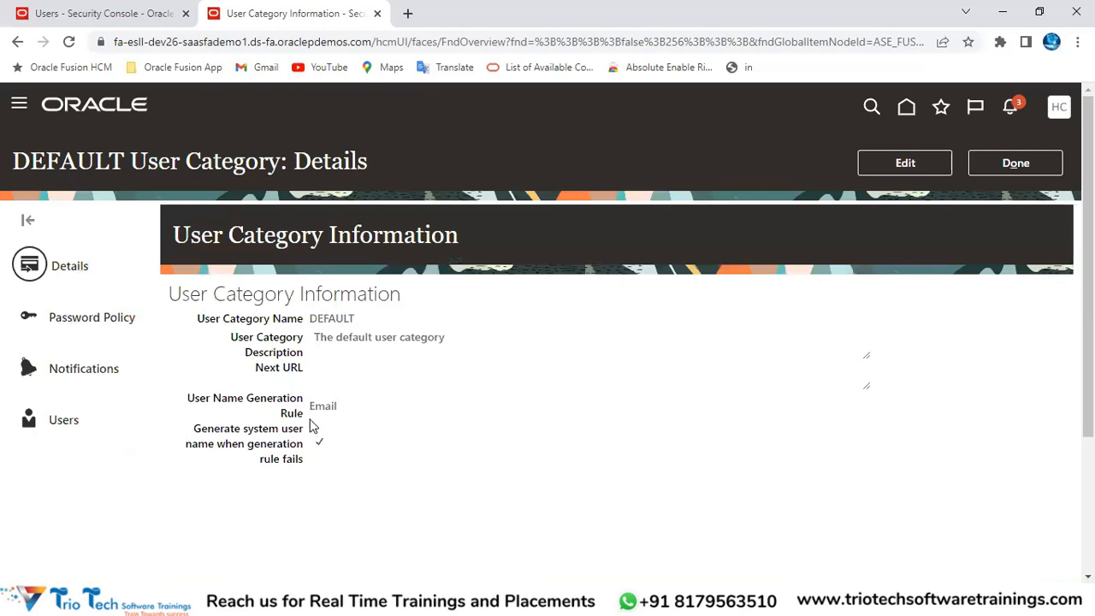
Step: Note that the DEFAULT category's user name rule is Email, then return to the Security Console users tab
left_click_drag(216, 403, 306, 414)
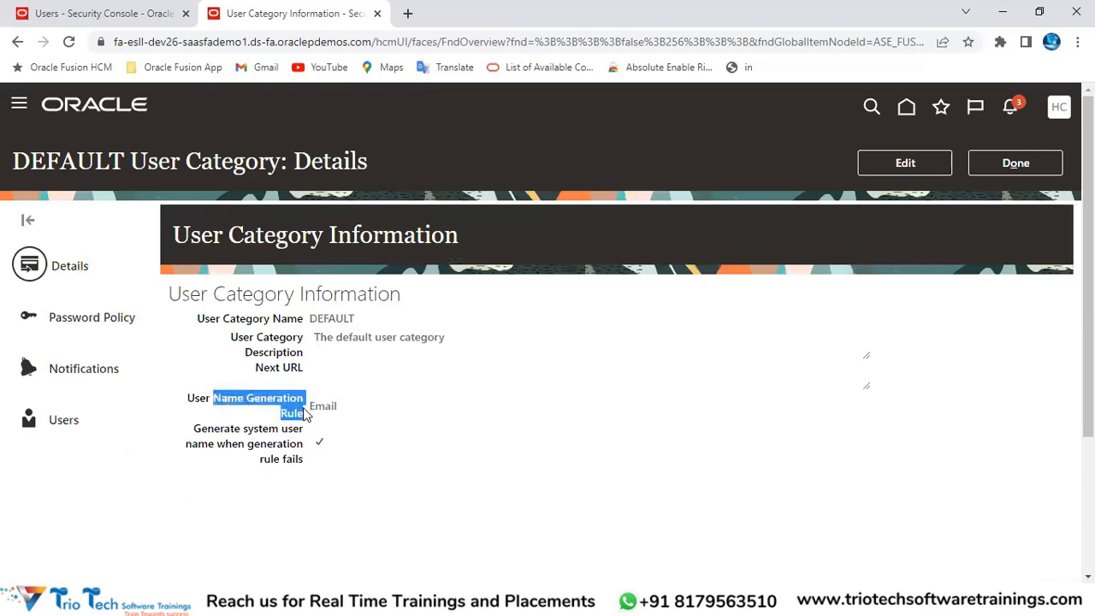
double_click(324, 407)
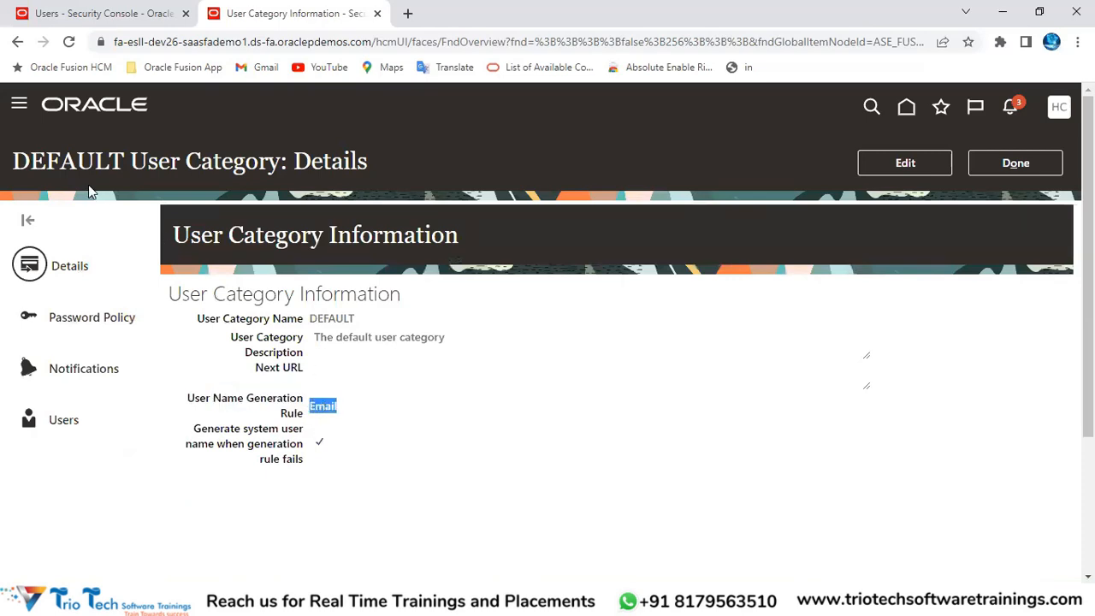
double_click(69, 163)
left_click(110, 13)
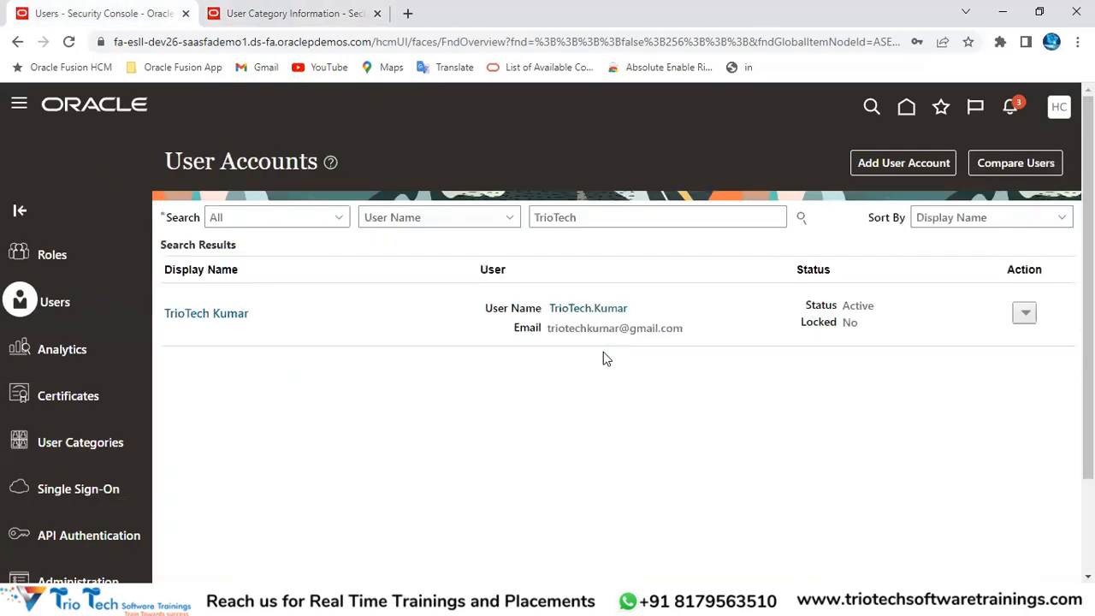
Step: Start a new user account and confirm its User Category defaults to DEFAULT
left_click(882, 169)
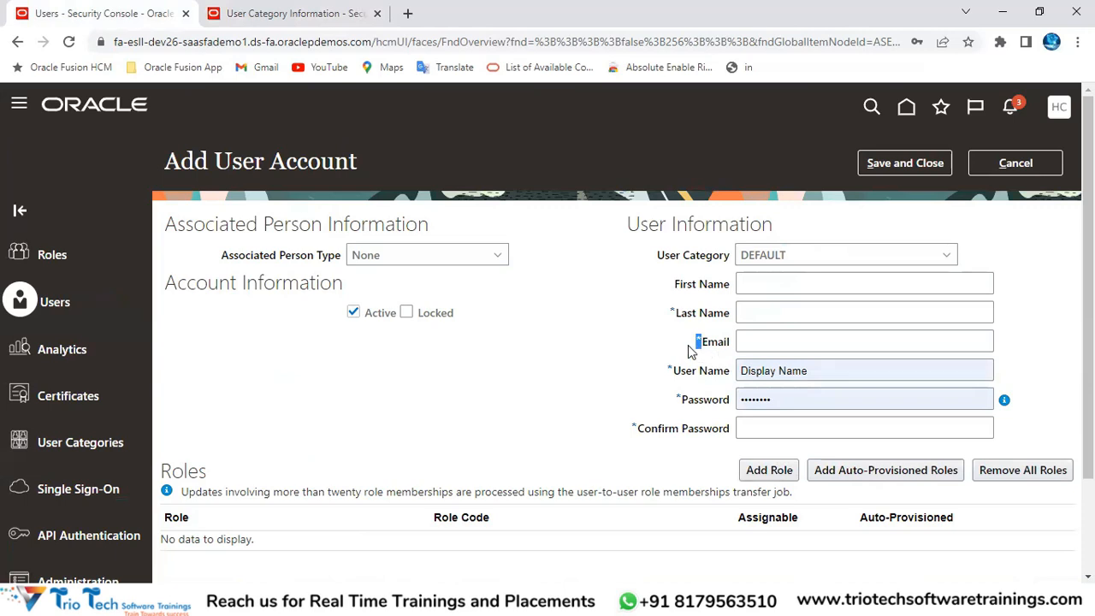
left_click_drag(695, 341, 733, 342)
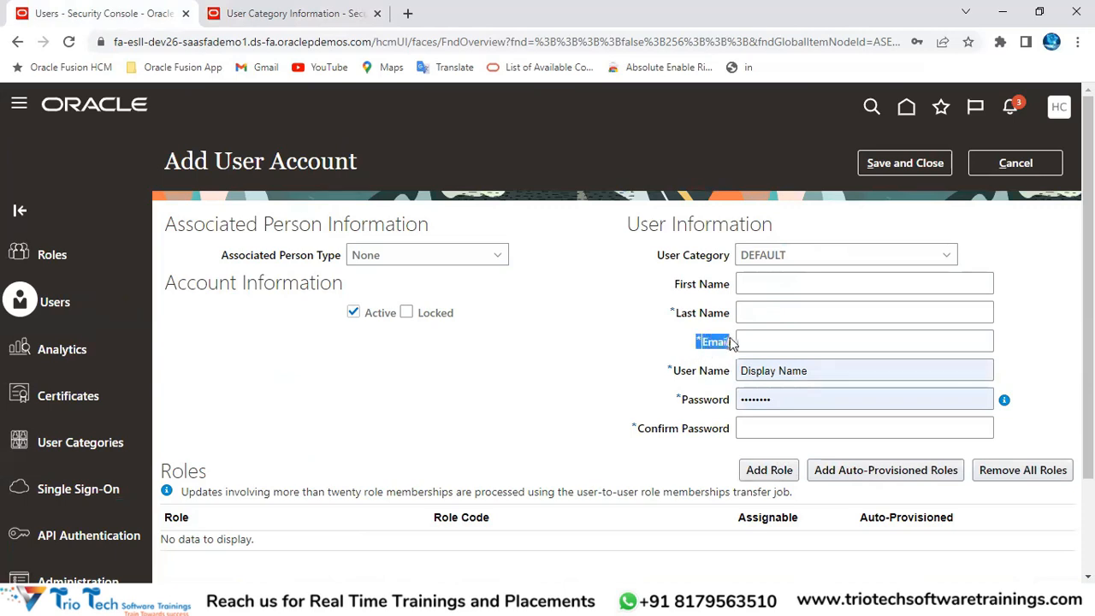
left_click(764, 255)
left_click_drag(752, 283, 786, 284)
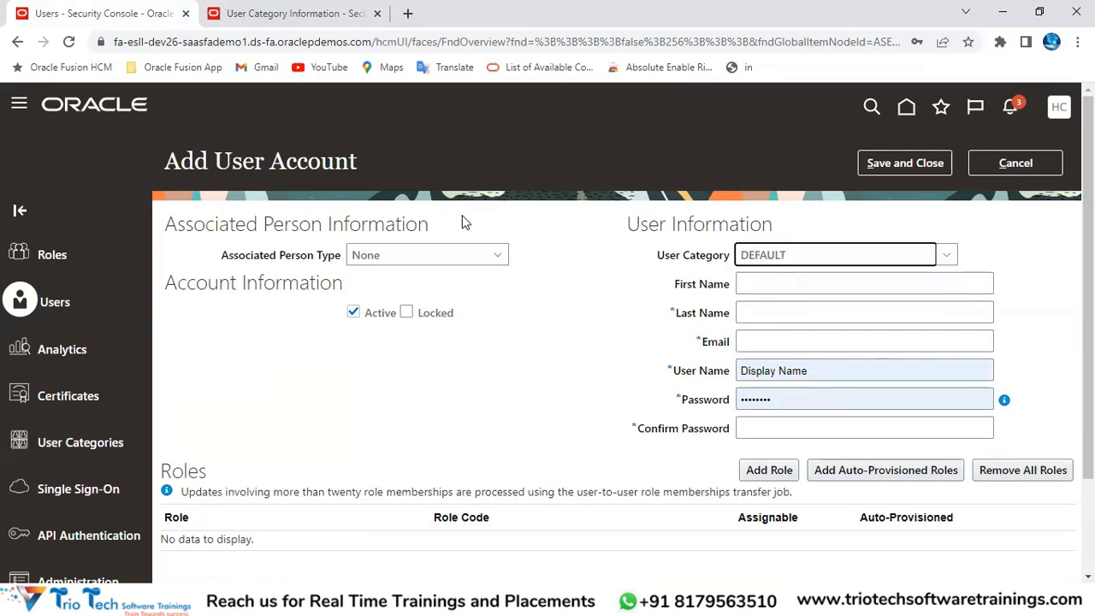
Step: Check that DEFAULT's user name generation rule is Email, then return to the new user form
left_click(291, 19)
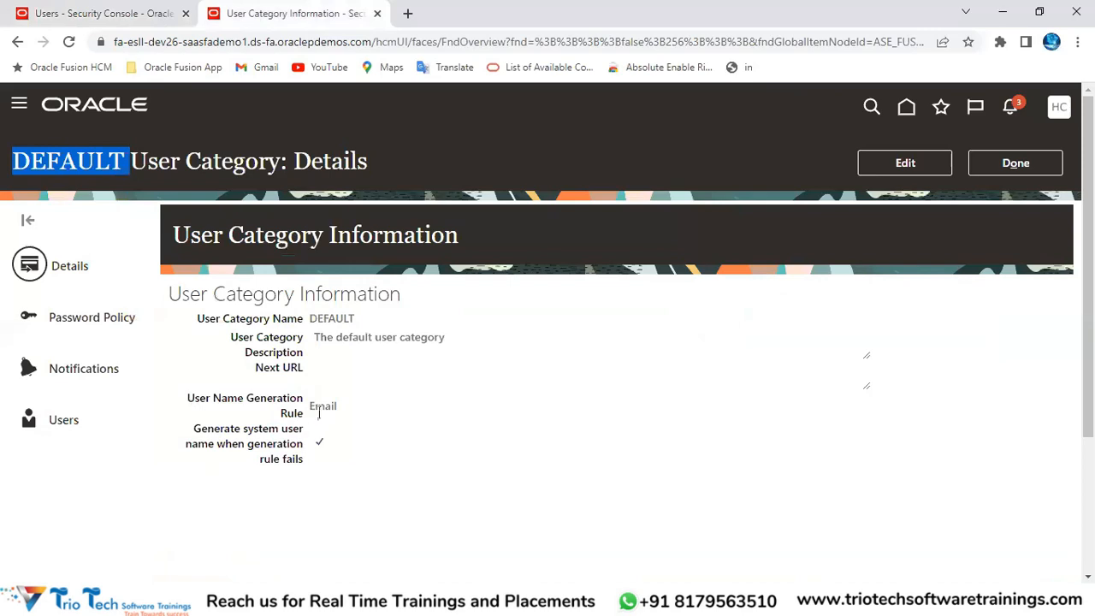
double_click(323, 405)
left_click(122, 12)
Step: Enter the test user's first name, last name and e-mail address
left_click(756, 285)
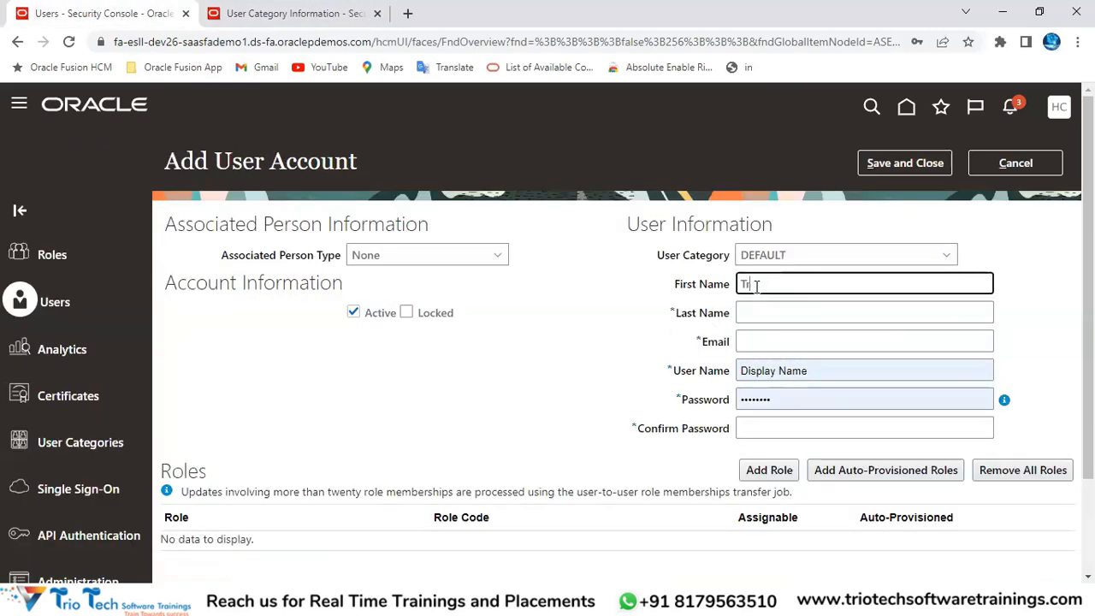
type("TrioTech")
key("Tab")
type("Va")
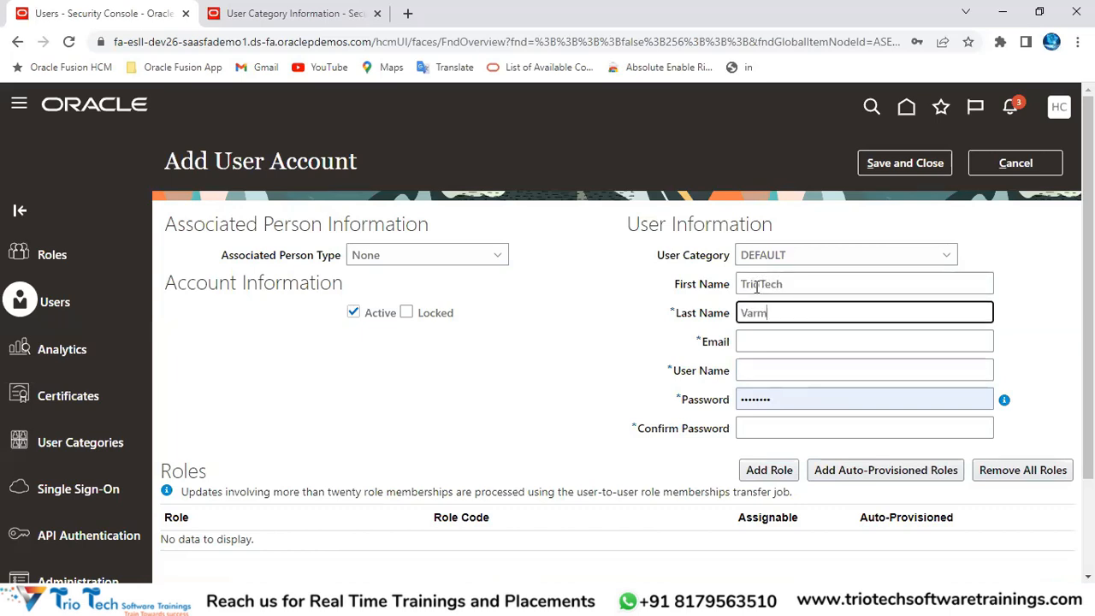
type("rma")
key("Tab")
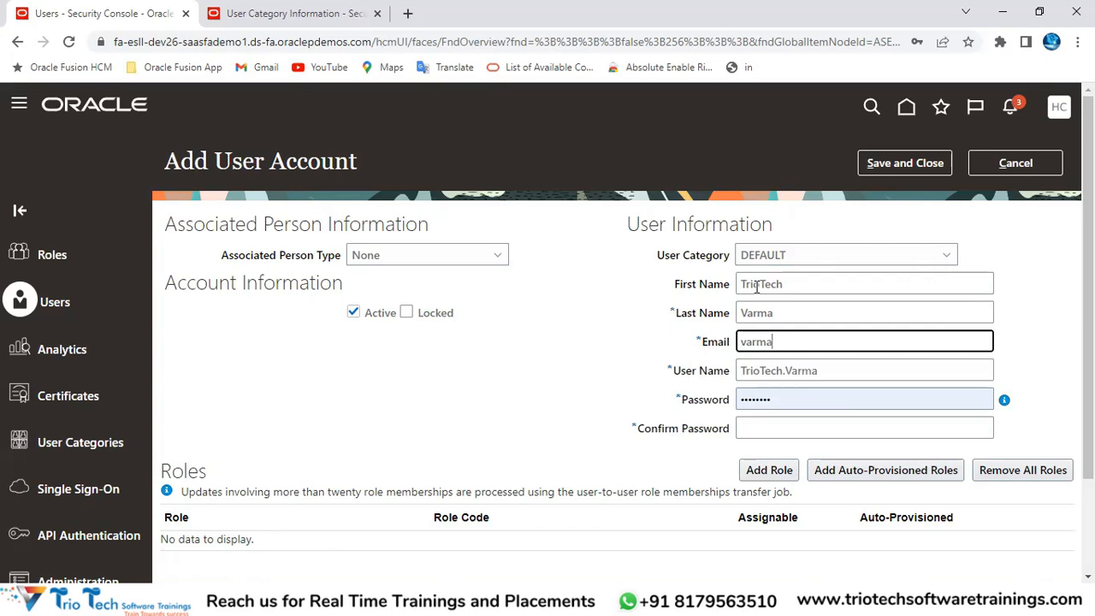
type("iotech.com")
Step: Verify the auto-filled User Name matches the e-mail and the category is DEFAULT
left_click(832, 373)
left_click_drag(856, 371, 76, 556)
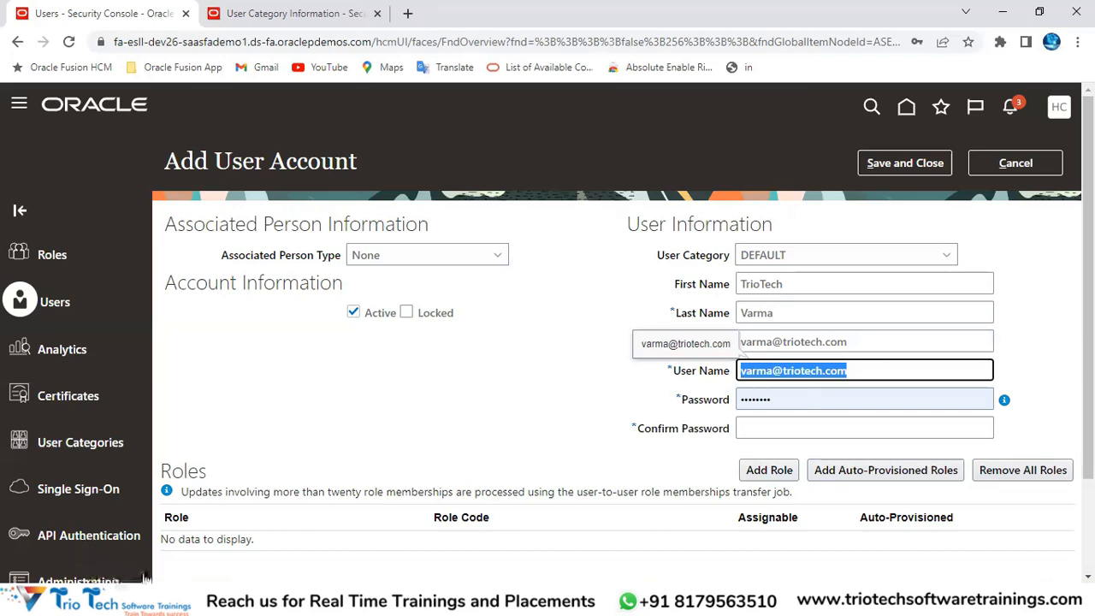
left_click(601, 416)
left_click_drag(676, 375, 715, 373)
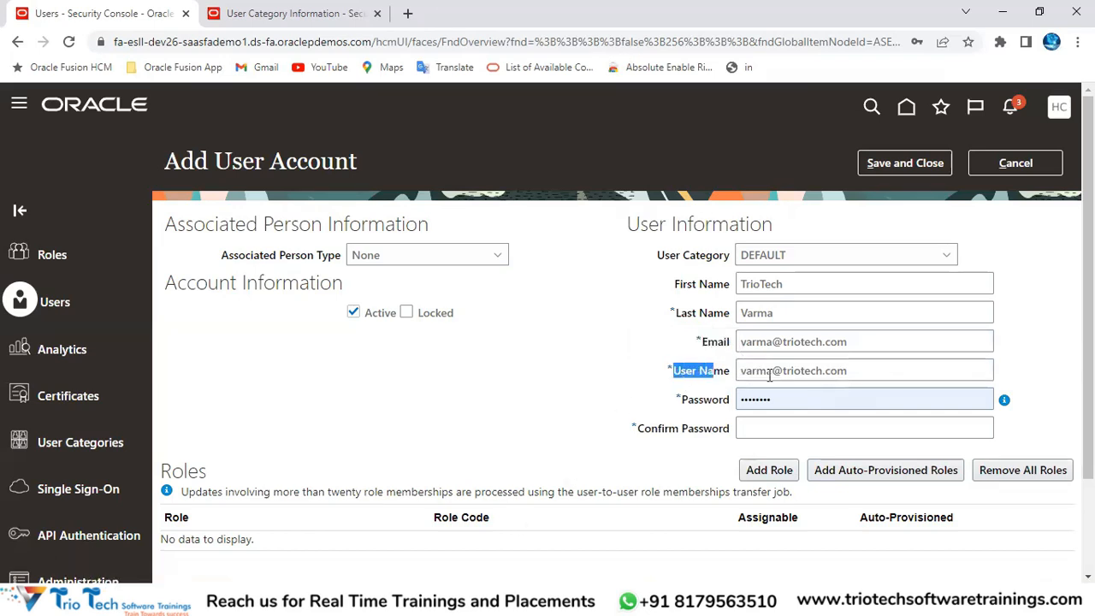
left_click_drag(856, 369, 715, 389)
left_click_drag(662, 254, 780, 283)
left_click(753, 257)
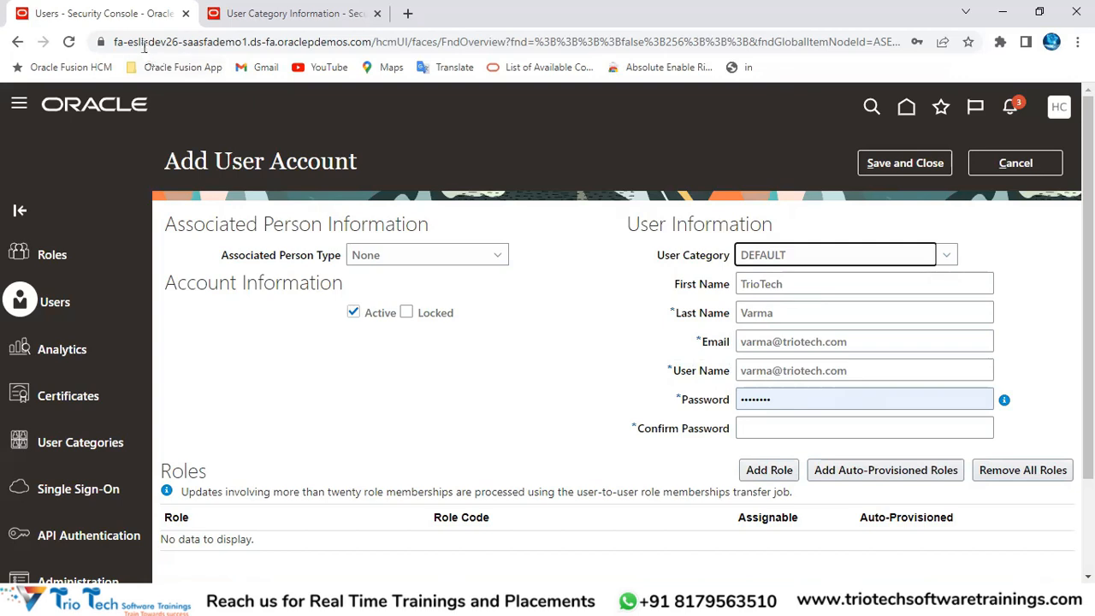
left_click(144, 42)
Step: Compare the user name against DEFAULT's Email-based generation rule
left_click(299, 14)
left_click_drag(214, 398, 337, 406)
left_click(140, 12)
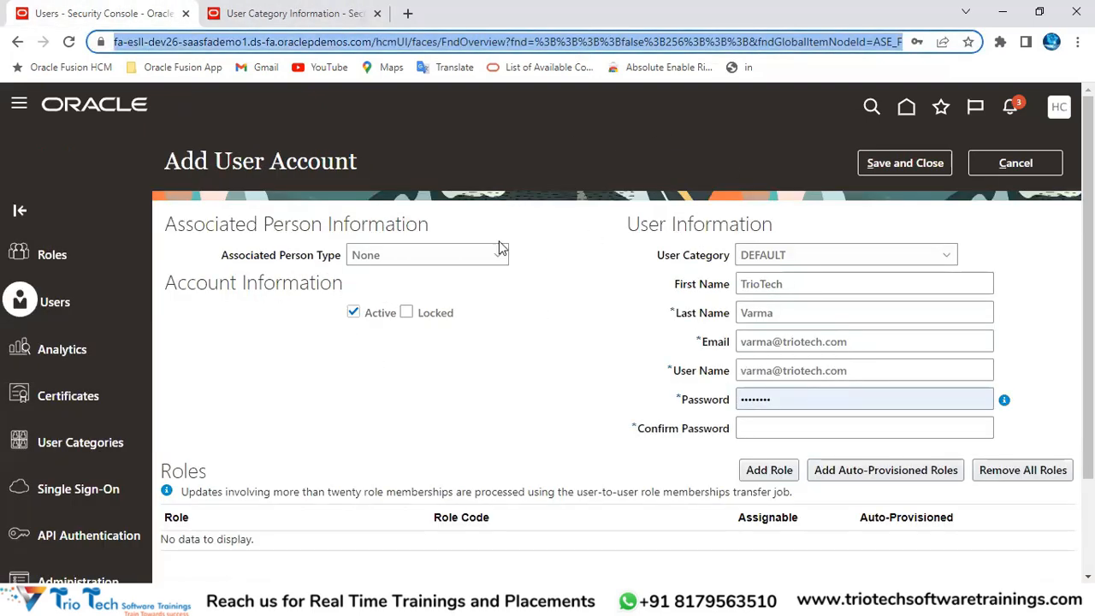
left_click_drag(851, 342, 727, 351)
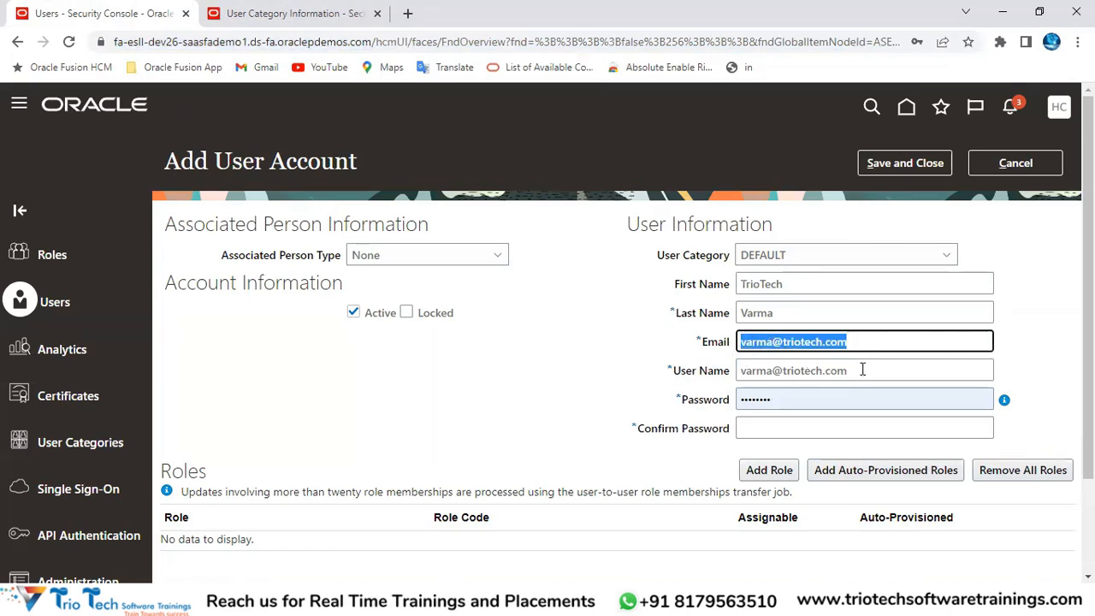
key("Tab")
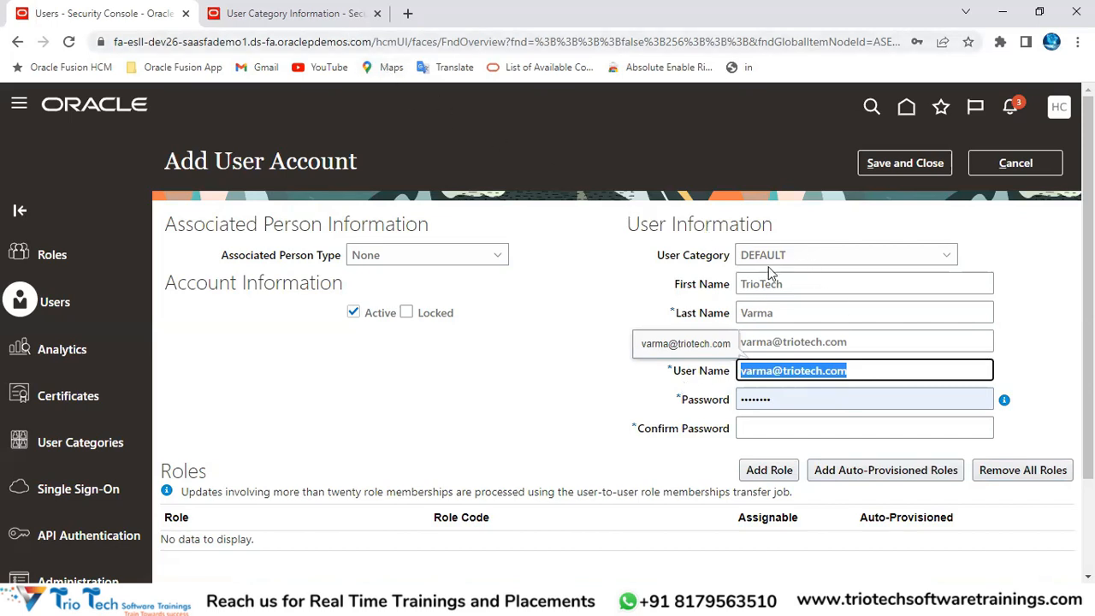
left_click(341, 19)
Step: Edit the DEFAULT category and set User Name Generation Rule to FirstName.LastName
left_click(905, 162)
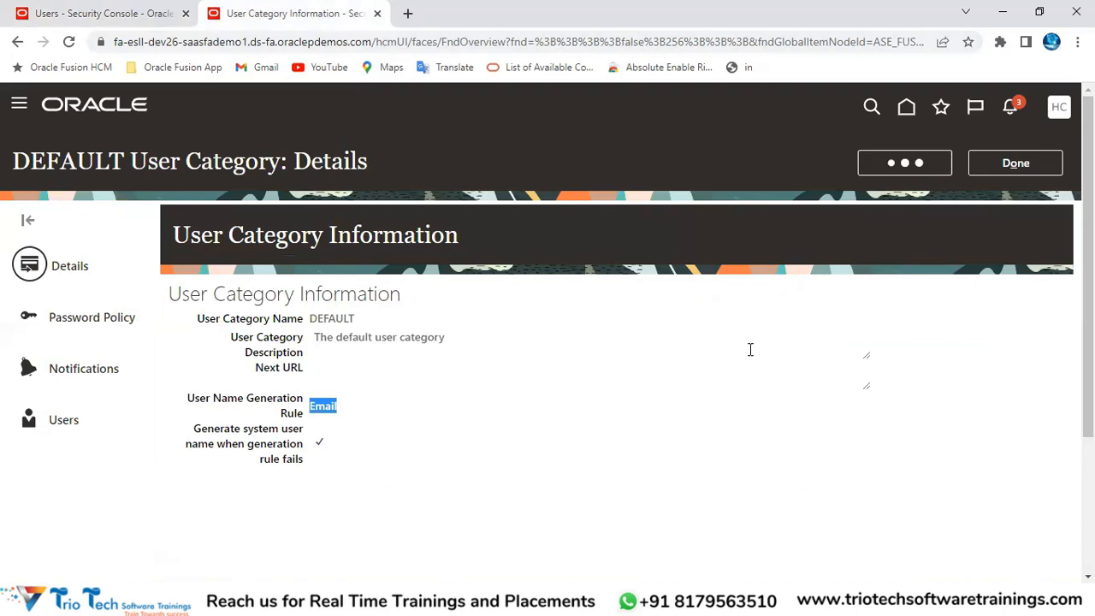
left_click_drag(86, 460, 171, 454)
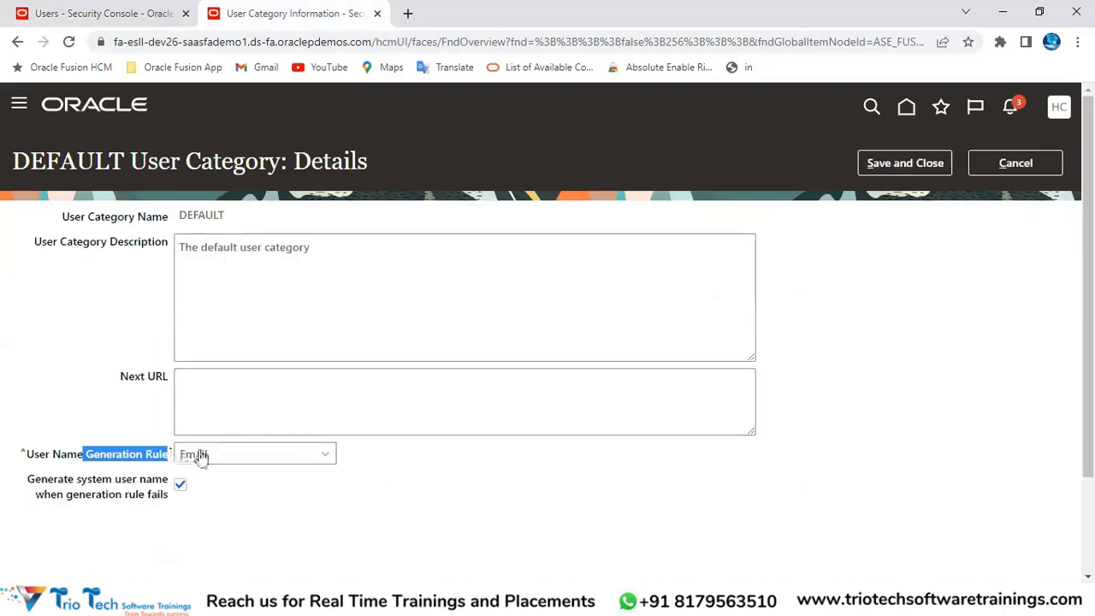
left_click(201, 457)
left_click(211, 477)
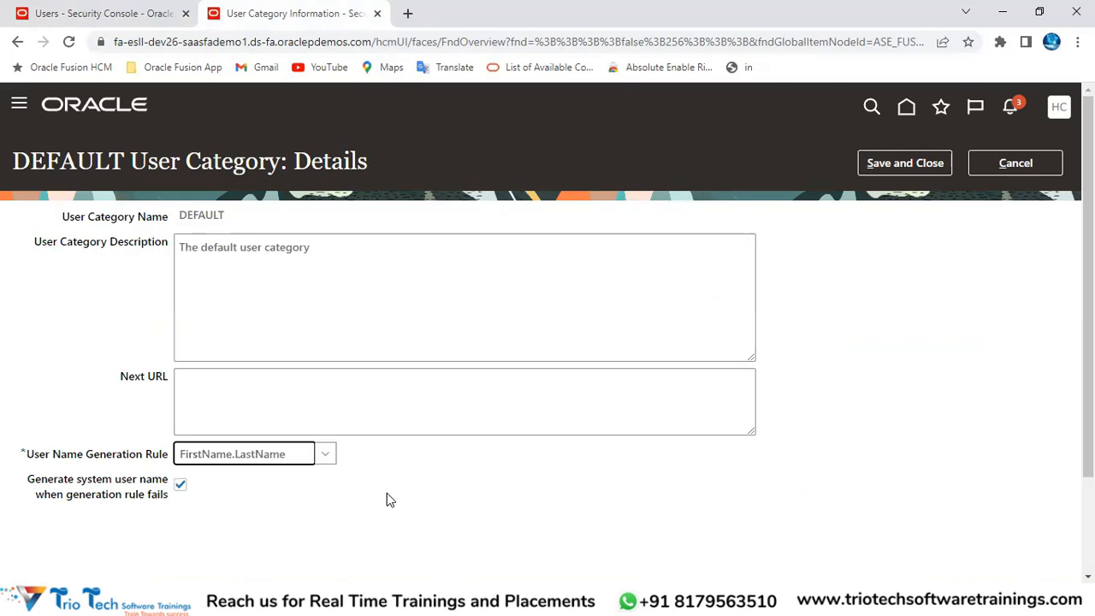
left_click(180, 42)
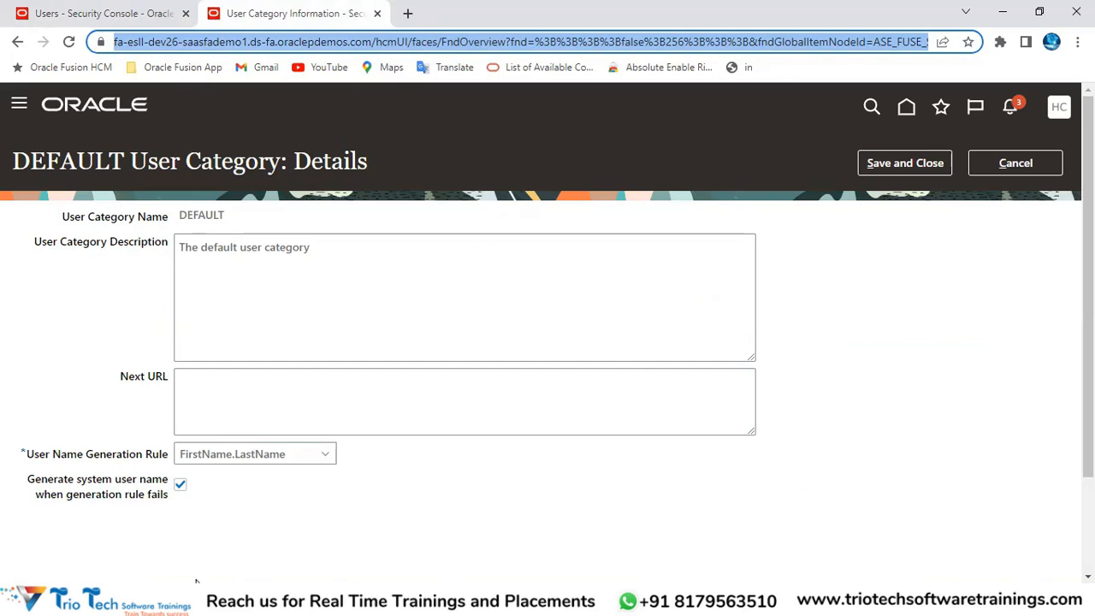
left_click(255, 455)
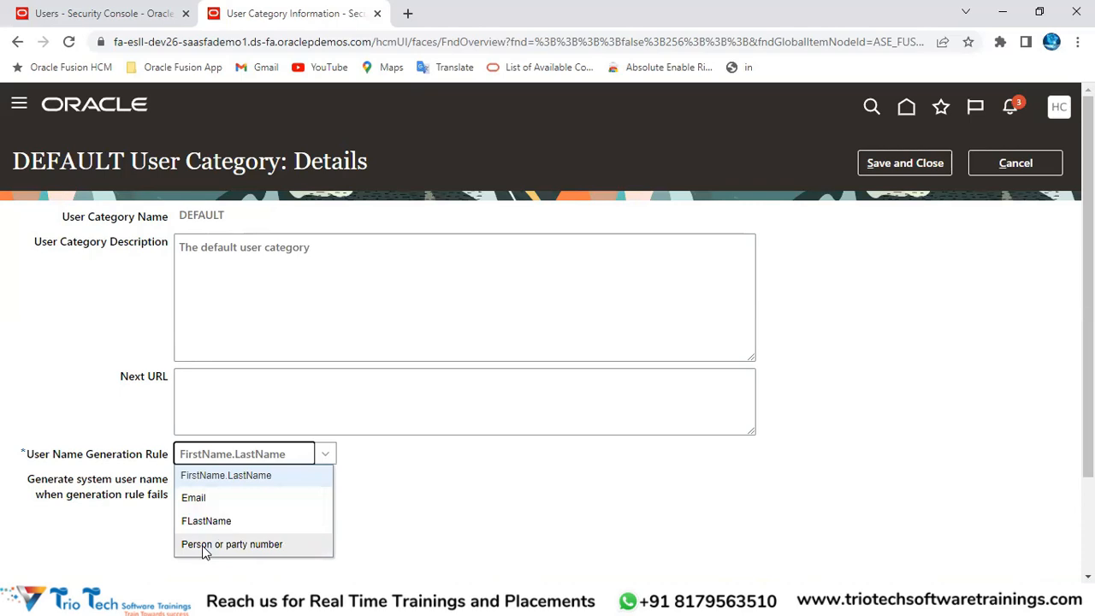
left_click(211, 479)
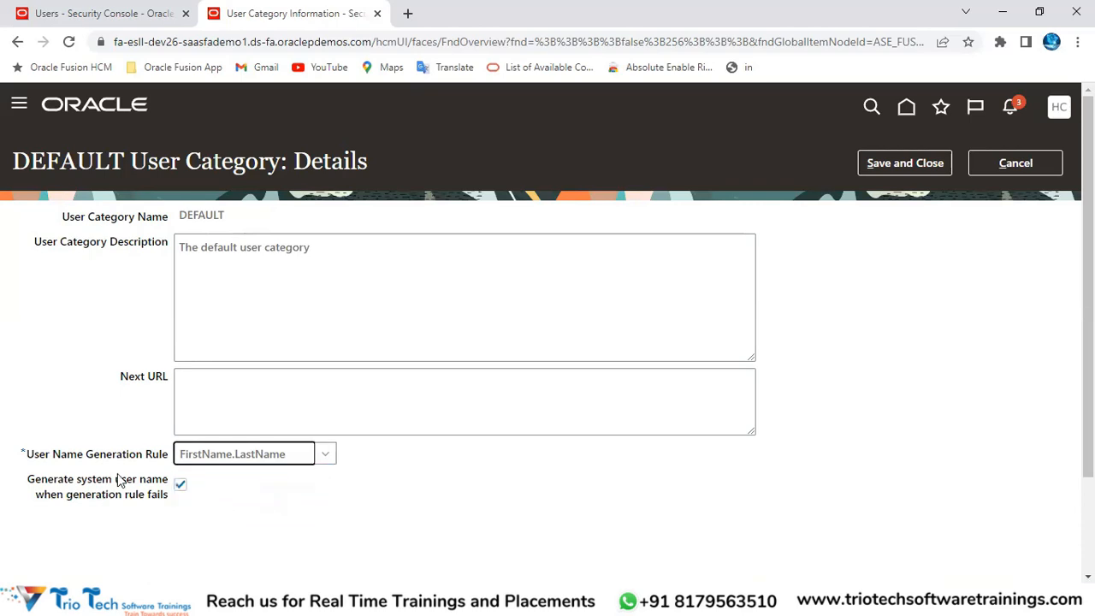
left_click(137, 42)
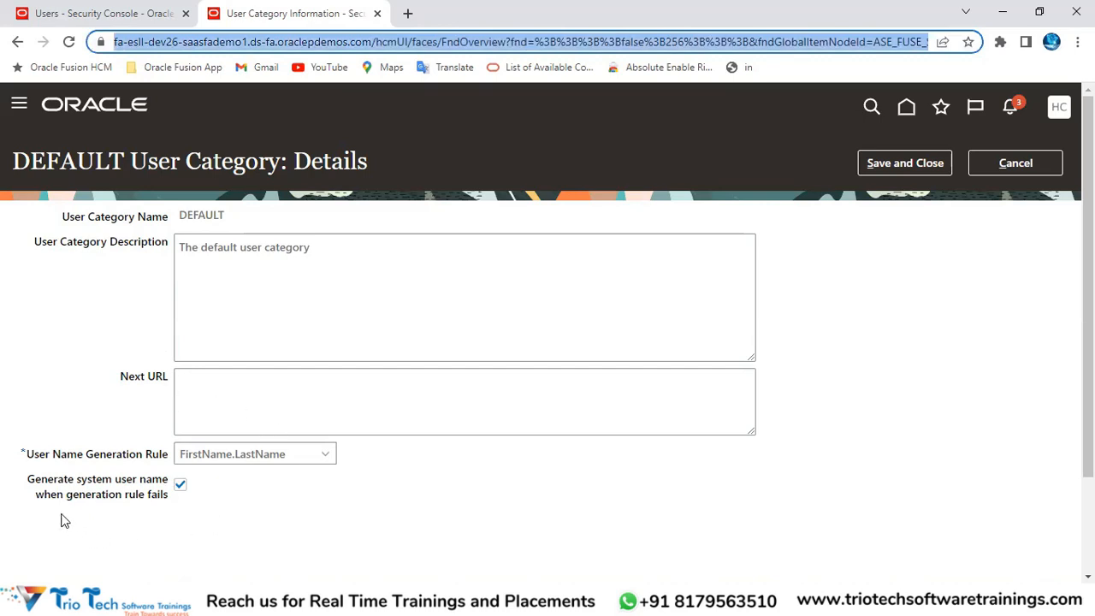
Step: Review the system user name fallback option for when the generation rule fails
left_click_drag(27, 485, 166, 484)
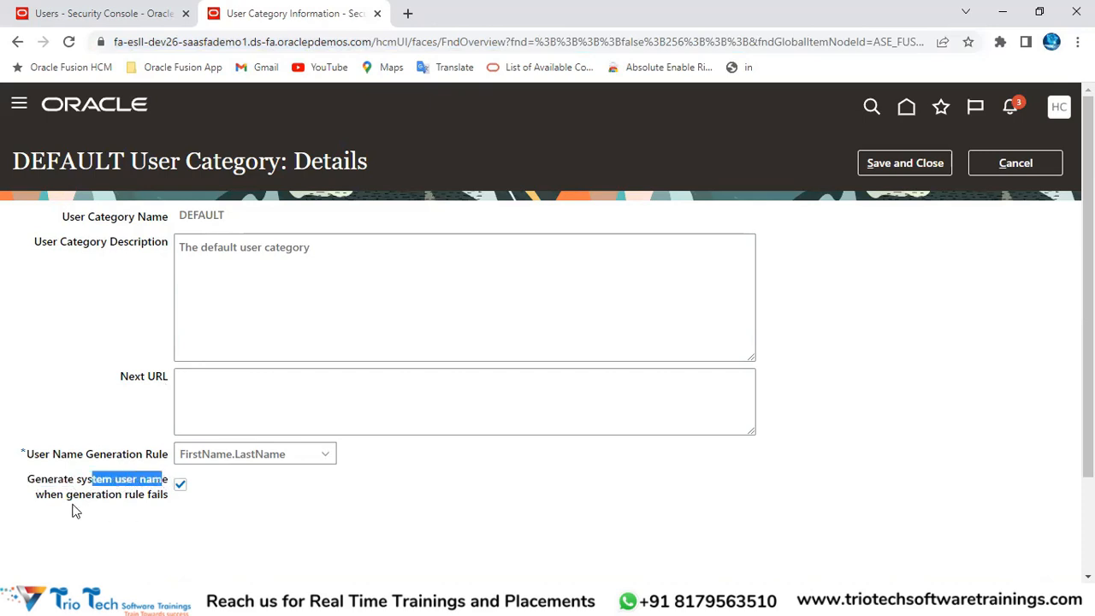
left_click_drag(43, 496, 181, 507)
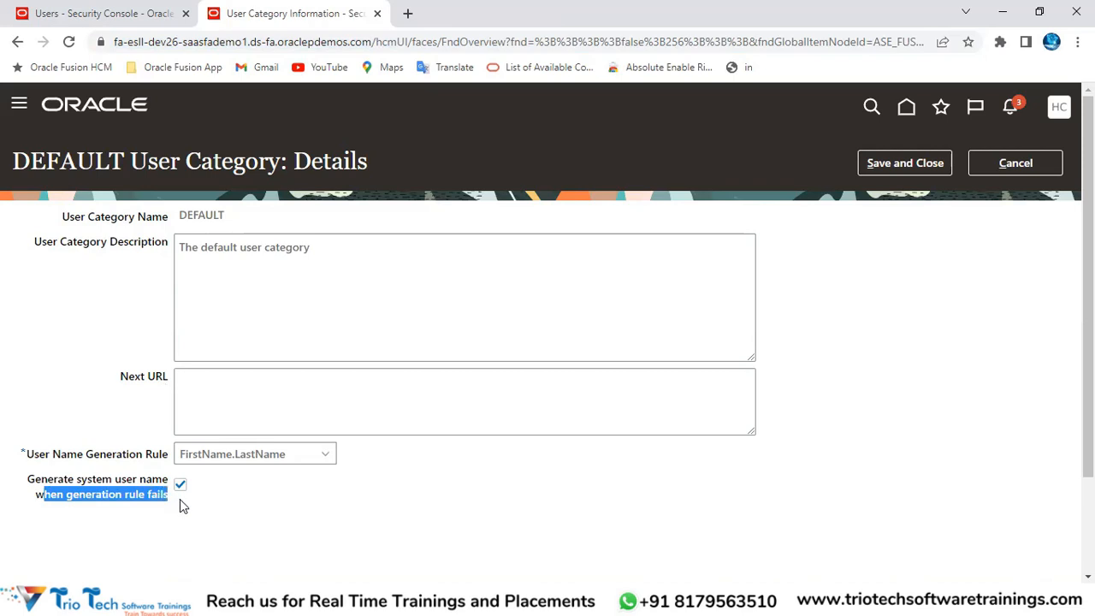
left_click(94, 13)
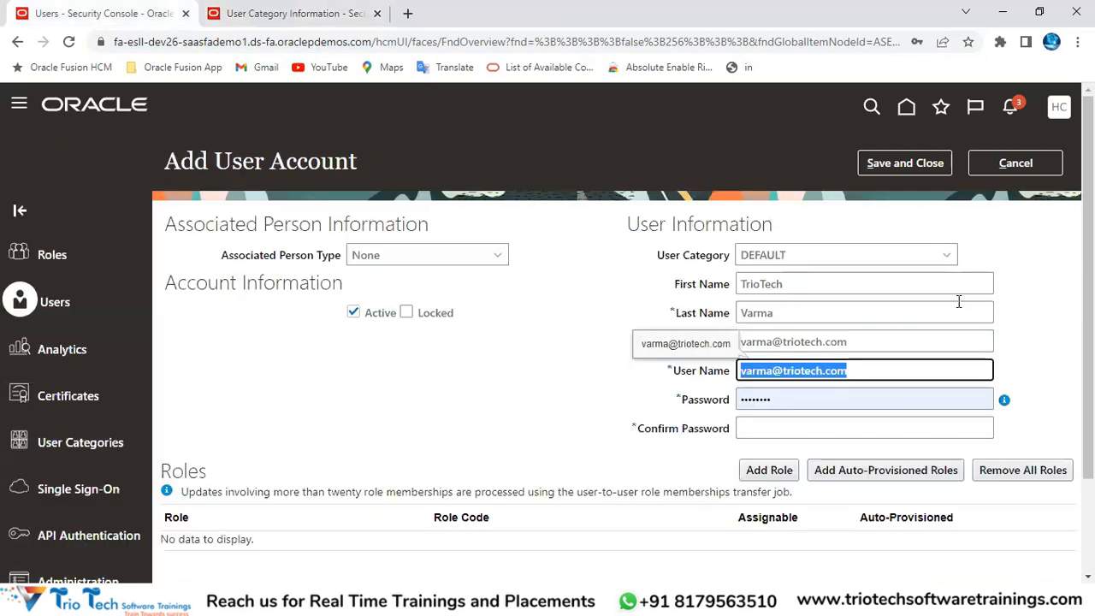
left_click(318, 16)
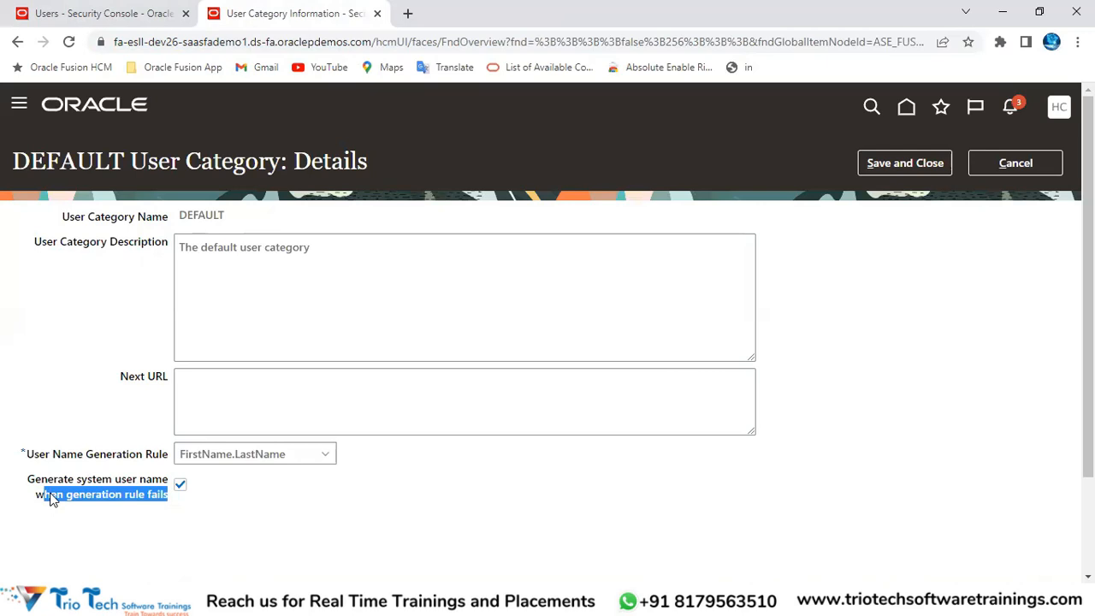
left_click_drag(54, 480, 152, 481)
left_click_drag(64, 495, 163, 497)
left_click_drag(34, 456, 167, 453)
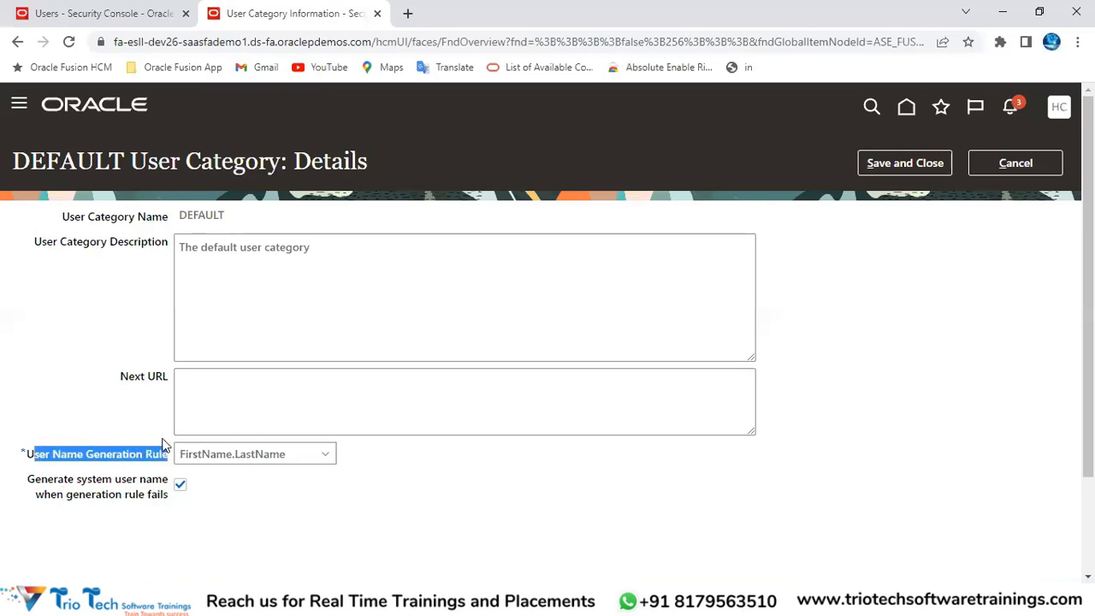
left_click(242, 47)
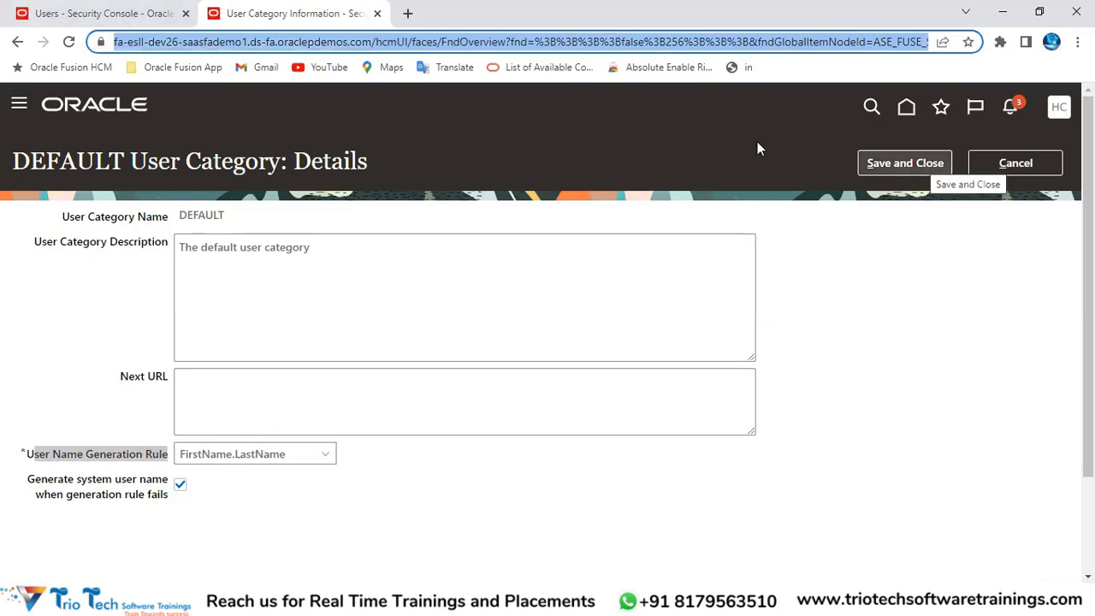
left_click(161, 12)
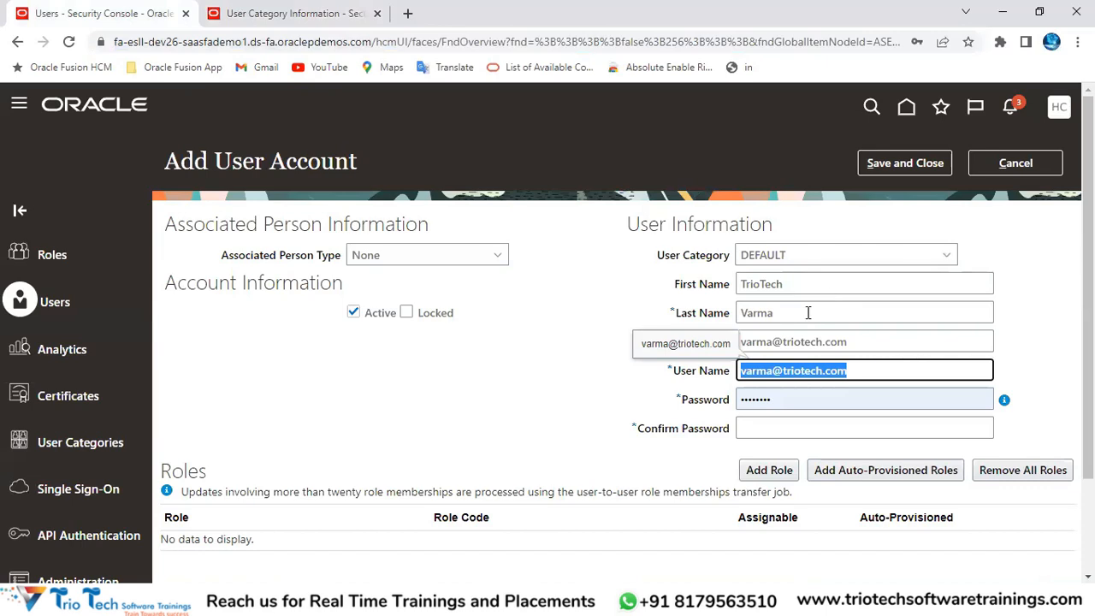
Step: Cancel the old user form, start a new one, and save the DEFAULT category's FirstName.LastName rule
left_click(807, 313)
left_click(1004, 164)
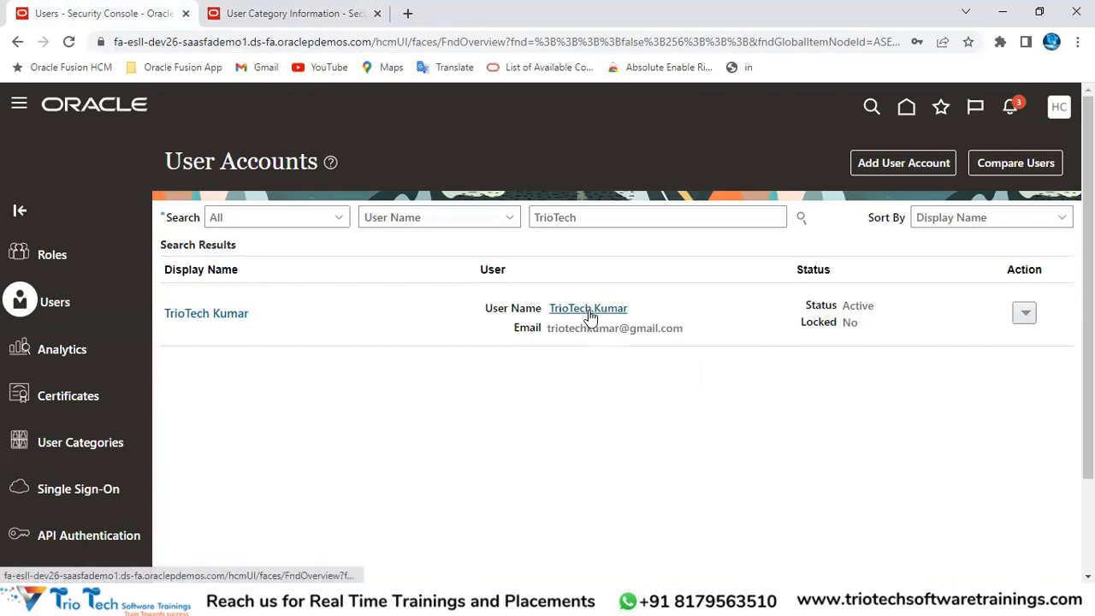
left_click(907, 163)
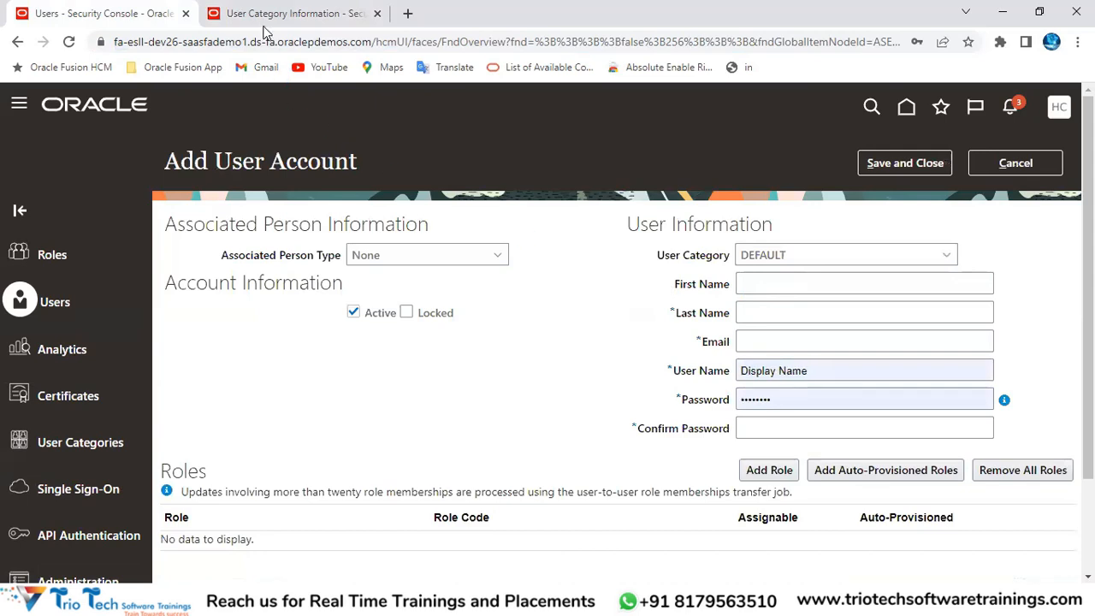
left_click(330, 24)
left_click(932, 176)
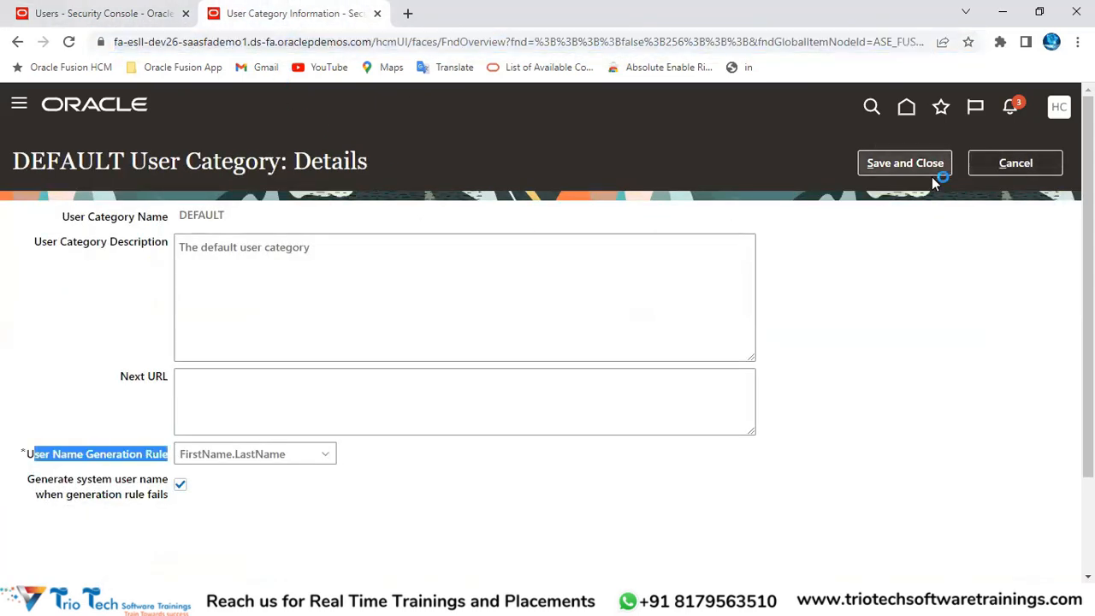
left_click(103, 13)
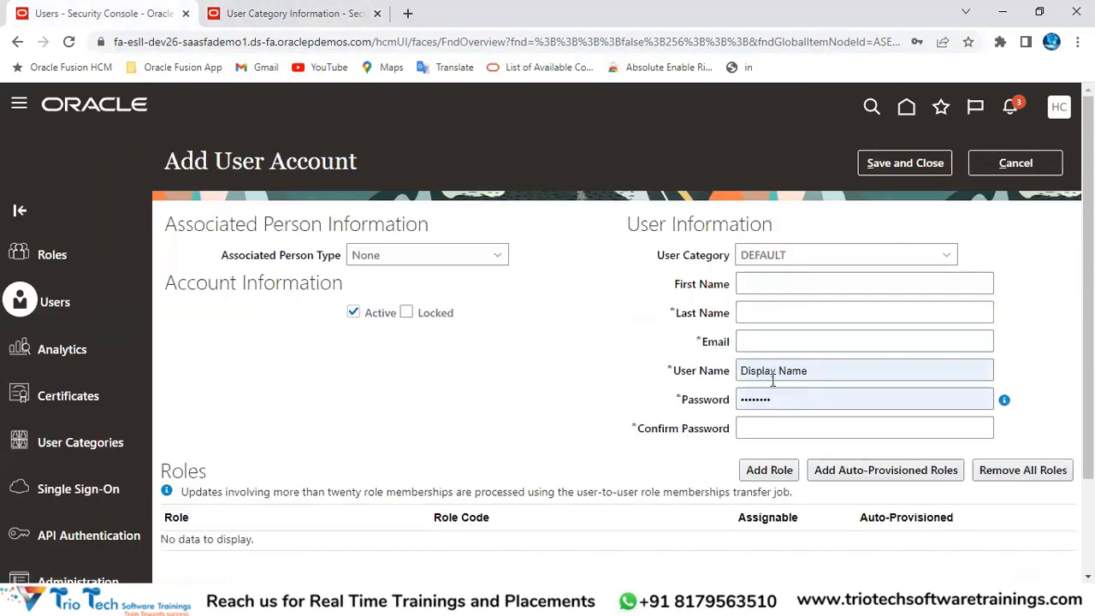
Step: Enter the new user's first and last names and confirm a FirstName.LastName user name under DEFAULT
left_click(761, 285)
type("TrioTech")
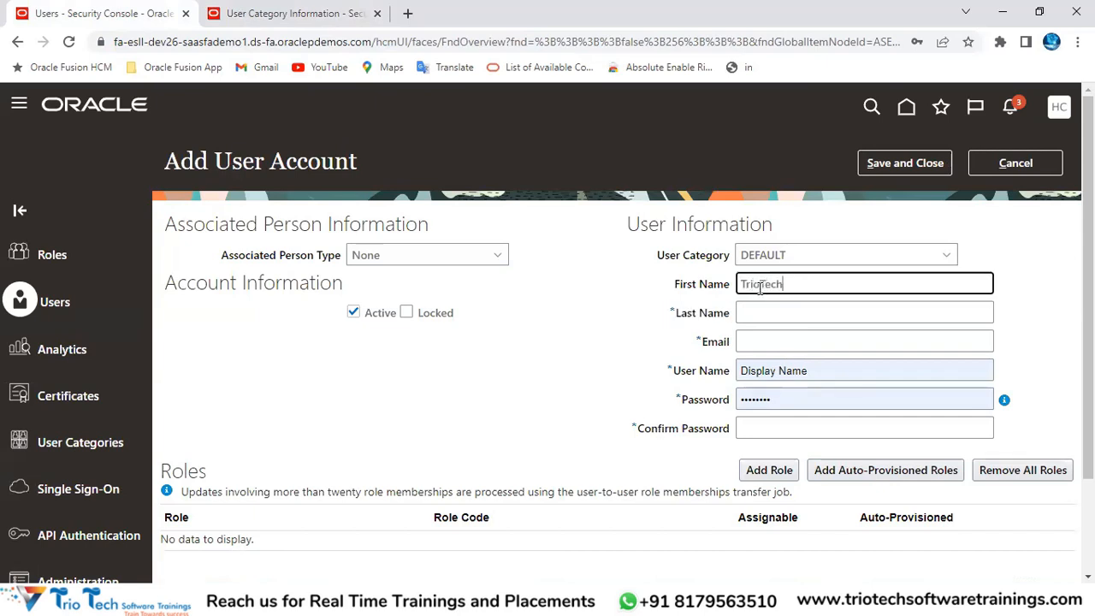
key("Tab")
type("Kumar")
key("Tab")
key("Tab")
left_click_drag(839, 374, 724, 396)
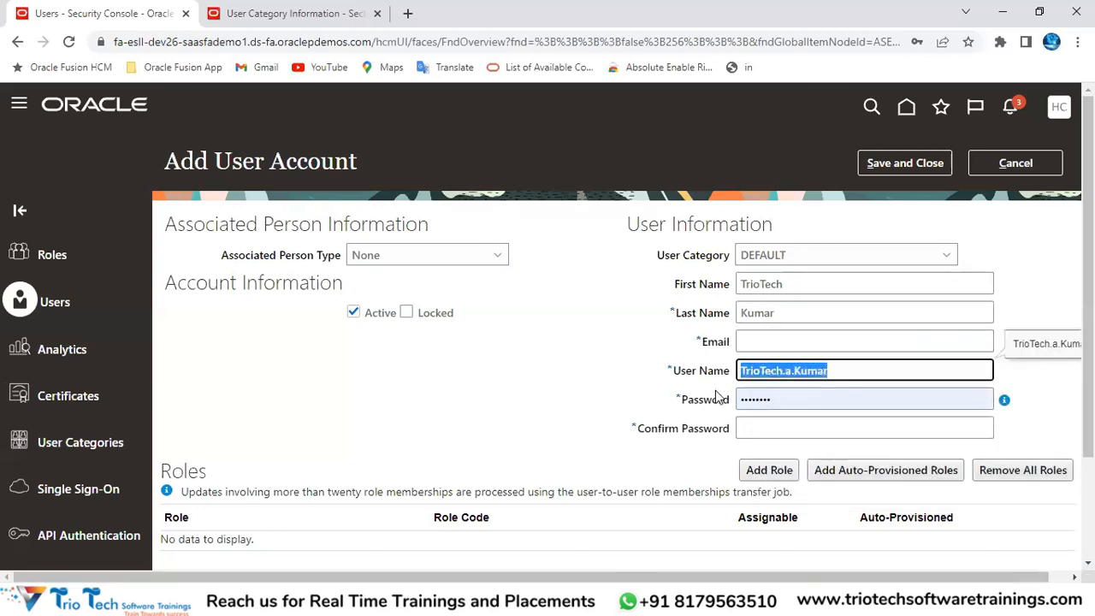
double_click(789, 370)
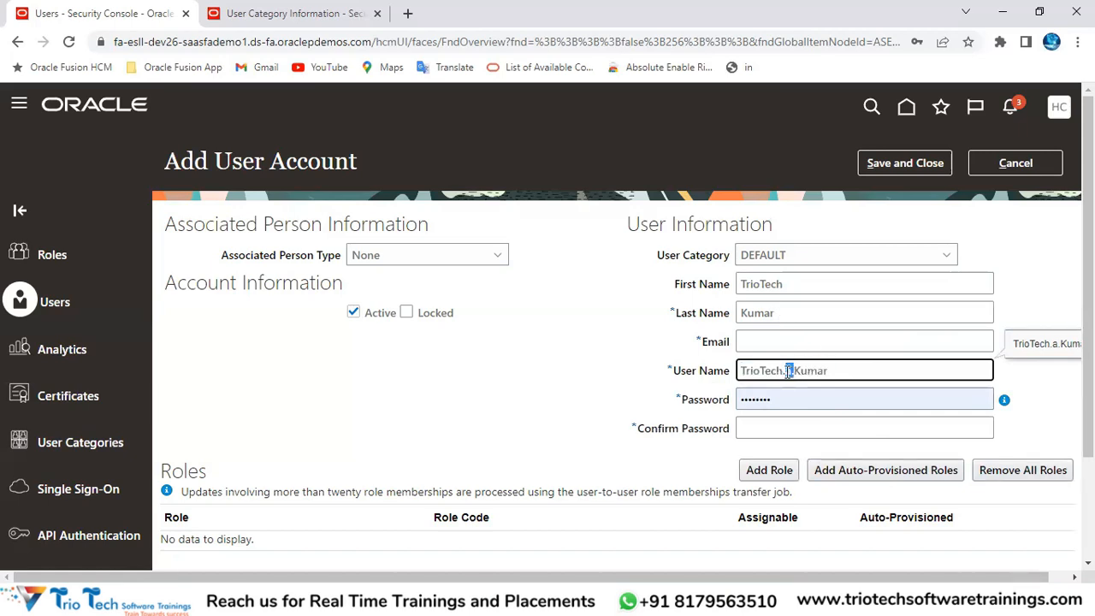
left_click_drag(834, 369, 717, 385)
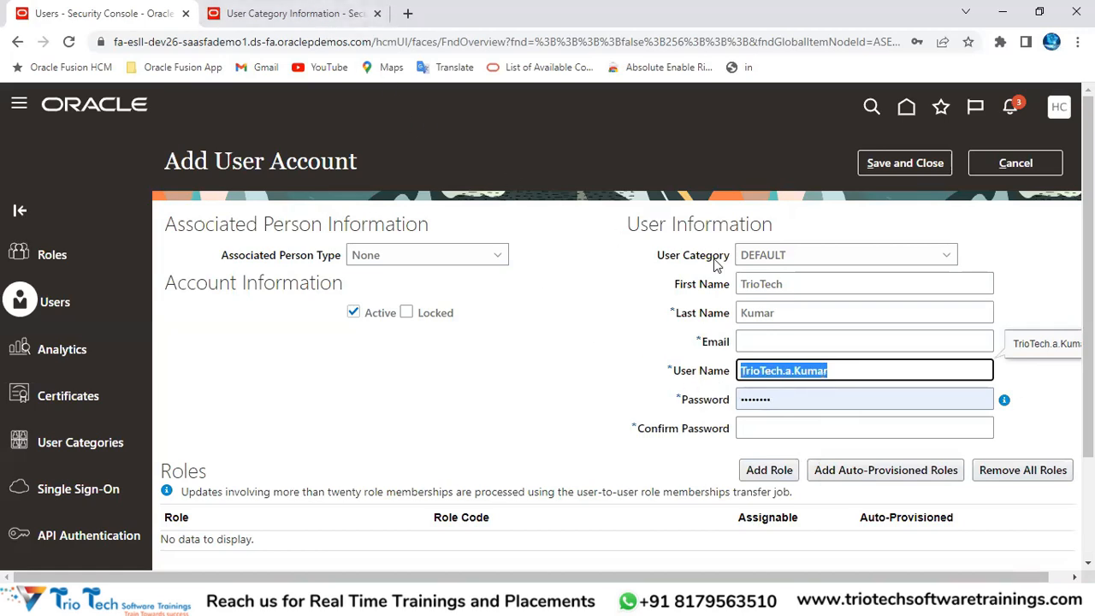
left_click(794, 255)
left_click(775, 278)
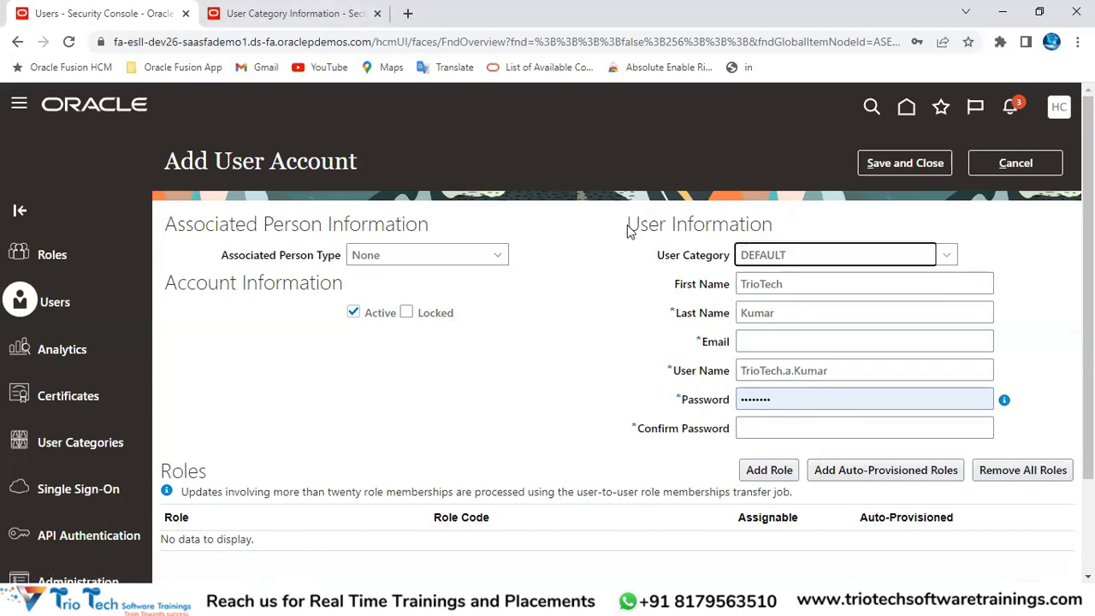
Step: Edit DEFAULT, turn off the Generate system user name fallback, and recheck the generated user name
left_click(287, 19)
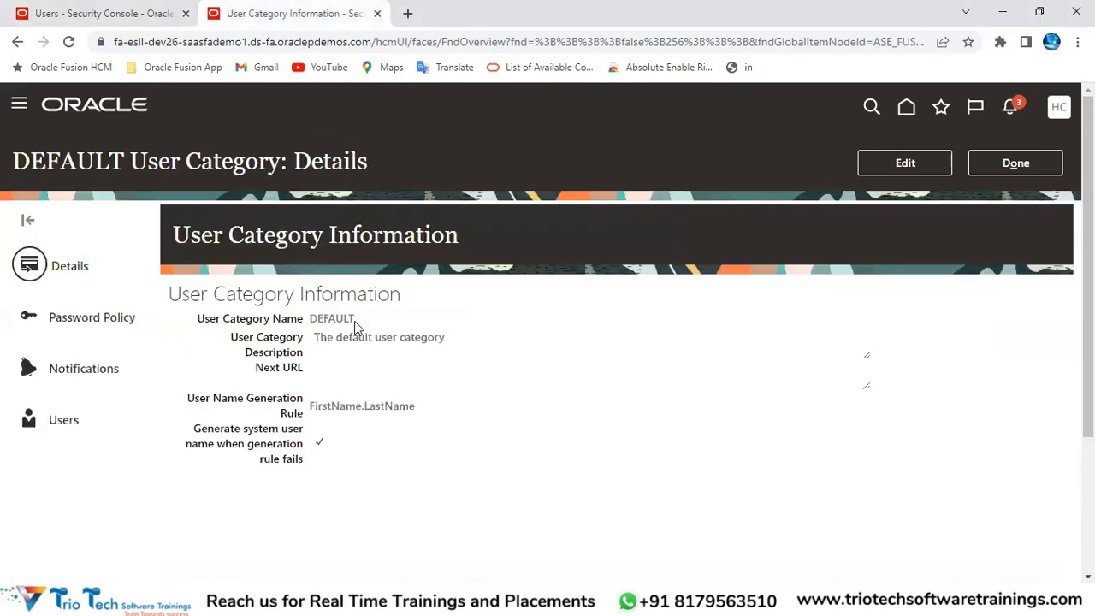
left_click(898, 164)
left_click_drag(77, 481, 158, 489)
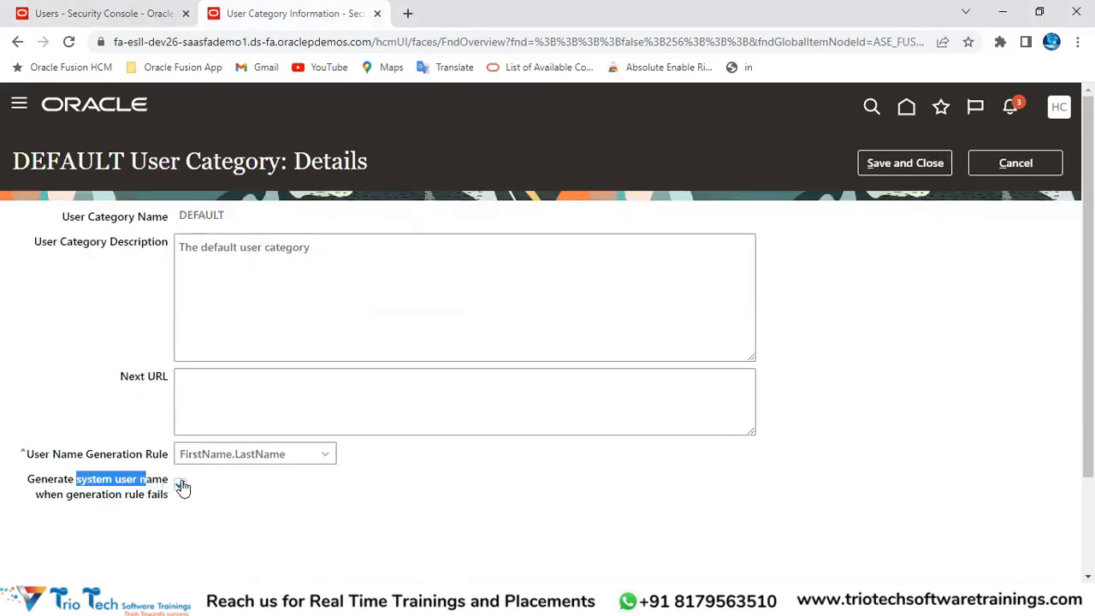
left_click(183, 489)
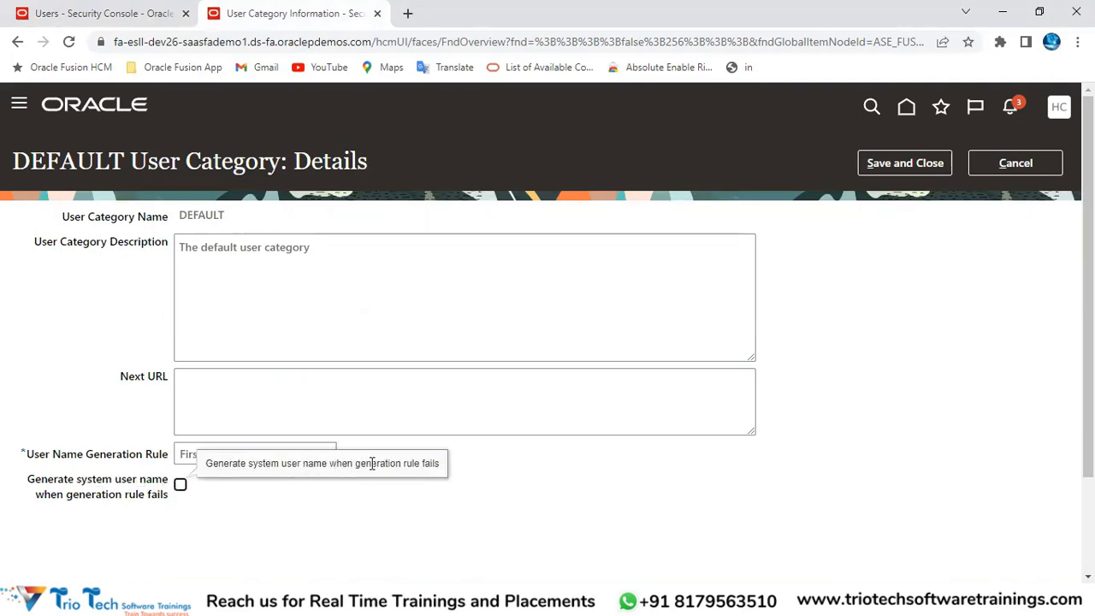
left_click(79, 10)
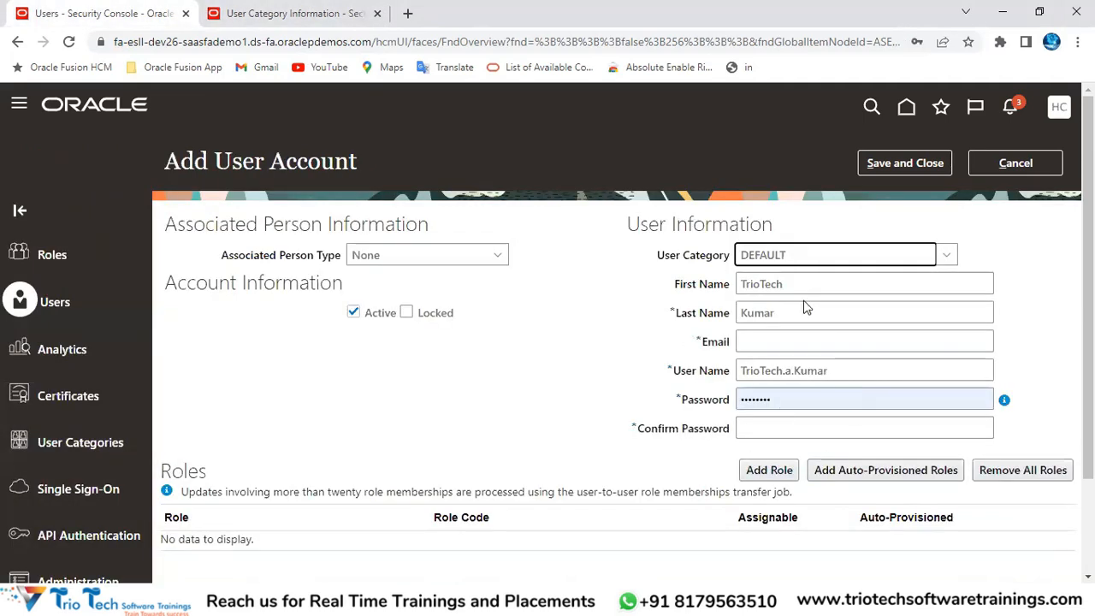
double_click(840, 376)
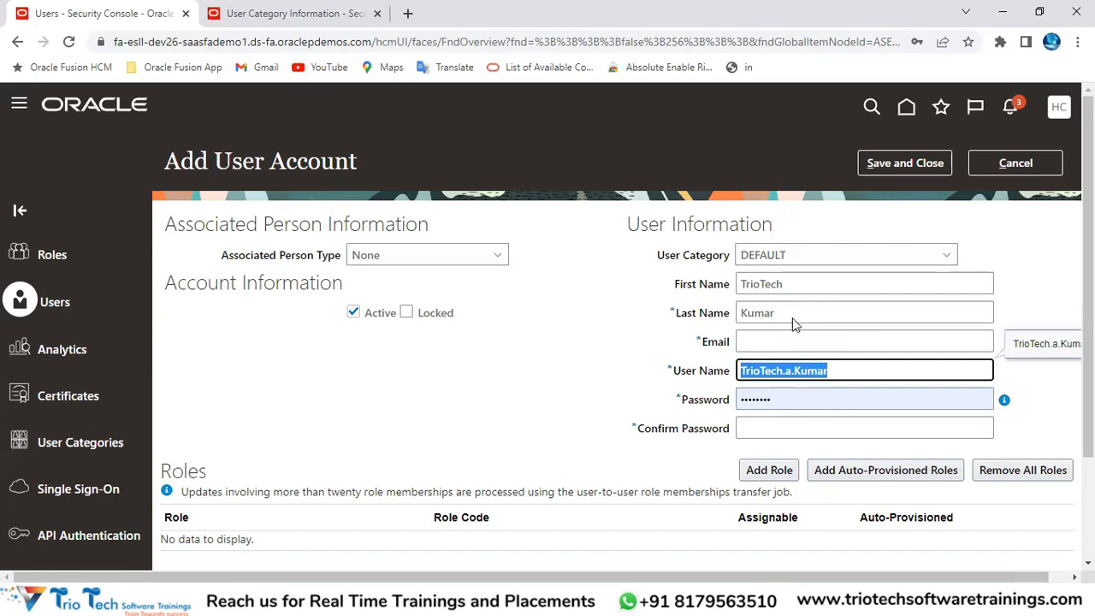
left_click(787, 372)
left_click_drag(784, 370, 793, 370)
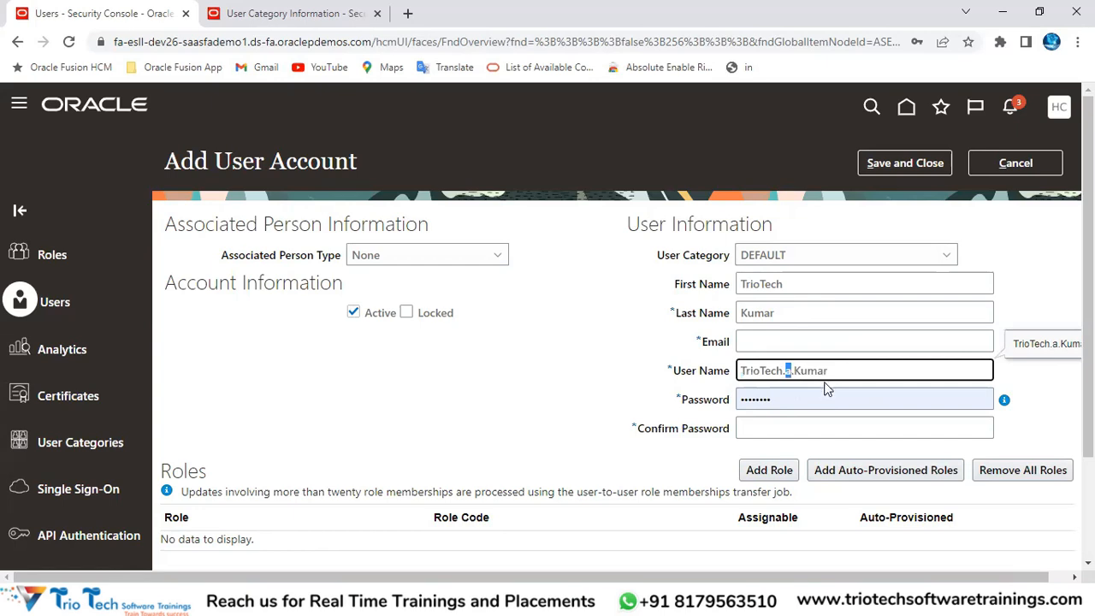
Step: Re-enable the system user name fallback and save the DEFAULT category
left_click(280, 23)
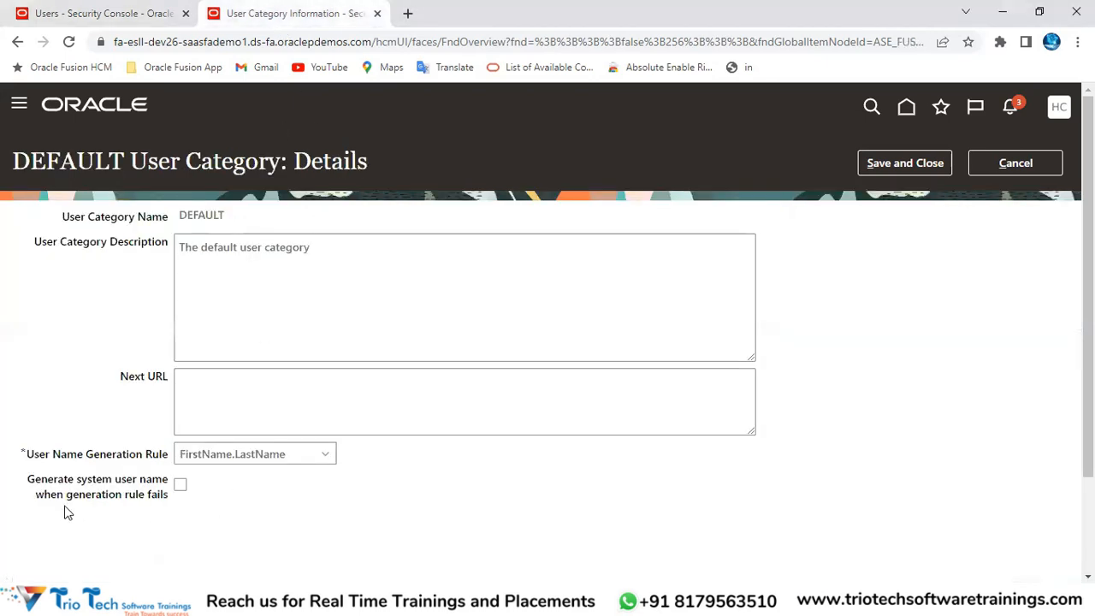
left_click_drag(48, 480, 205, 488)
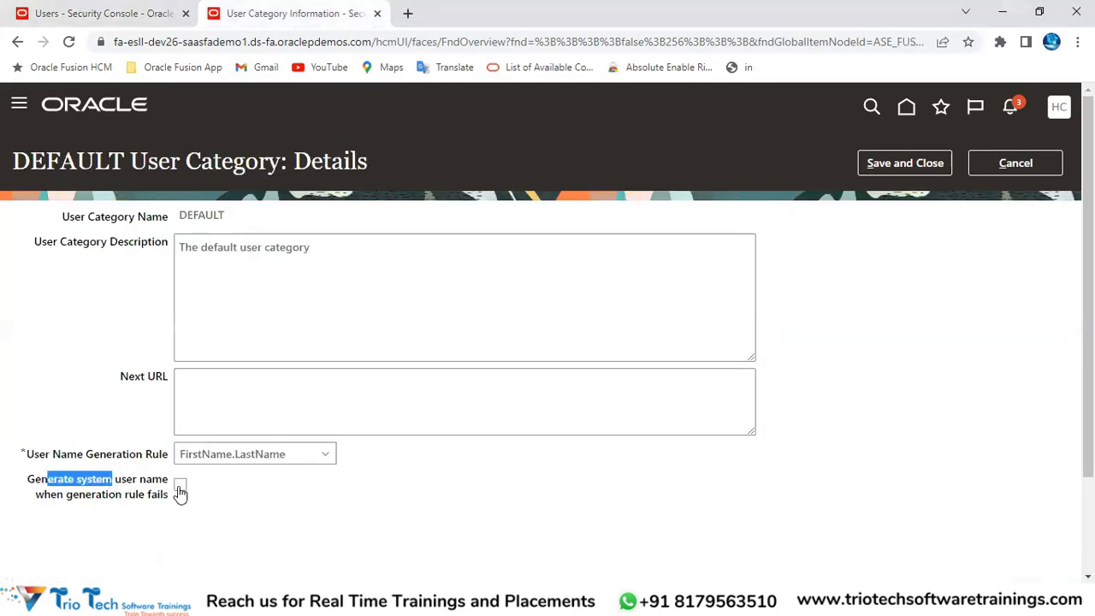
left_click(179, 484)
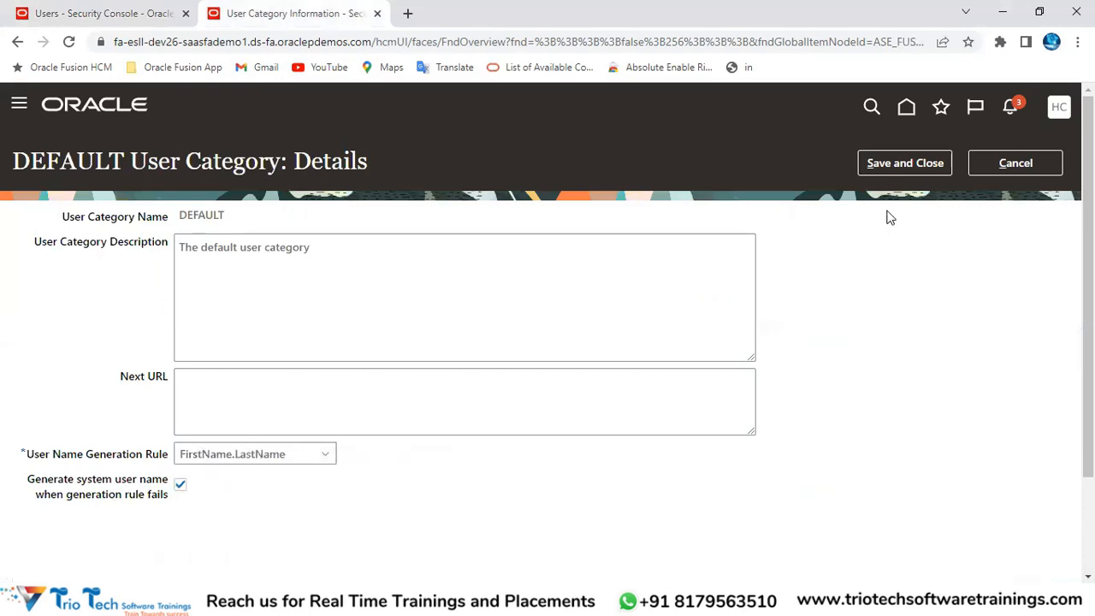
left_click(907, 165)
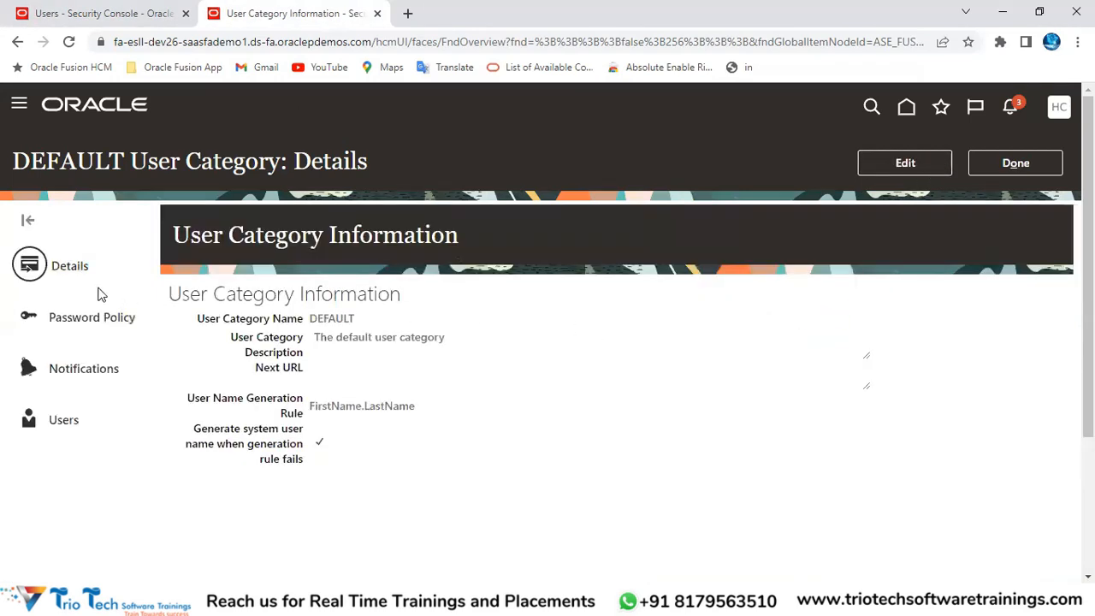
Step: Review the saved FirstName.LastName rule and fallback, then show DEFAULT's Password Policy
left_click_drag(189, 398, 315, 421)
left_click_drag(194, 430, 301, 459)
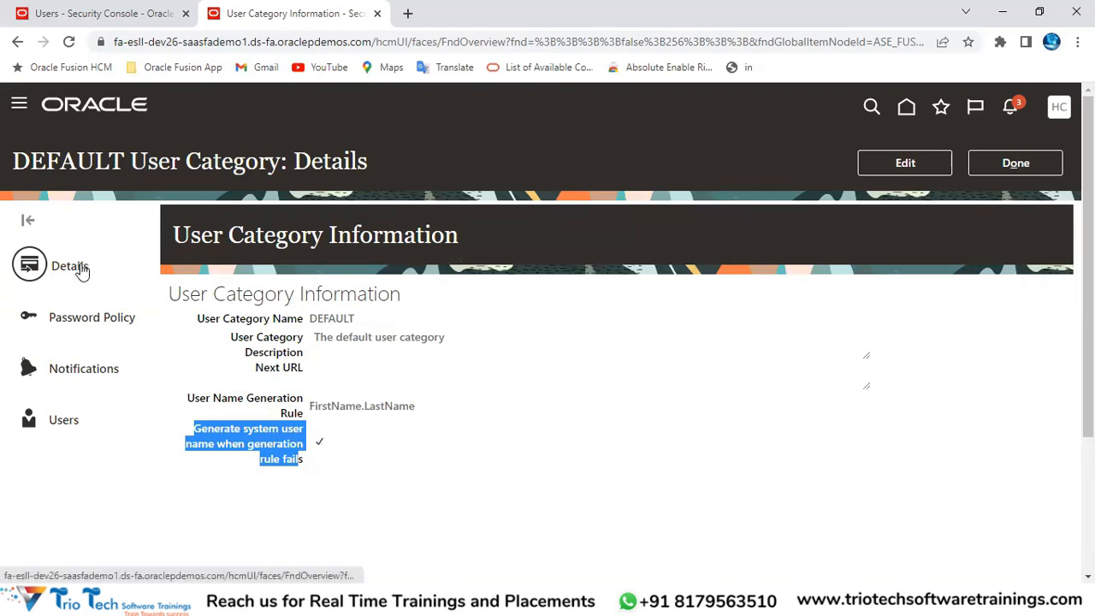
left_click(88, 320)
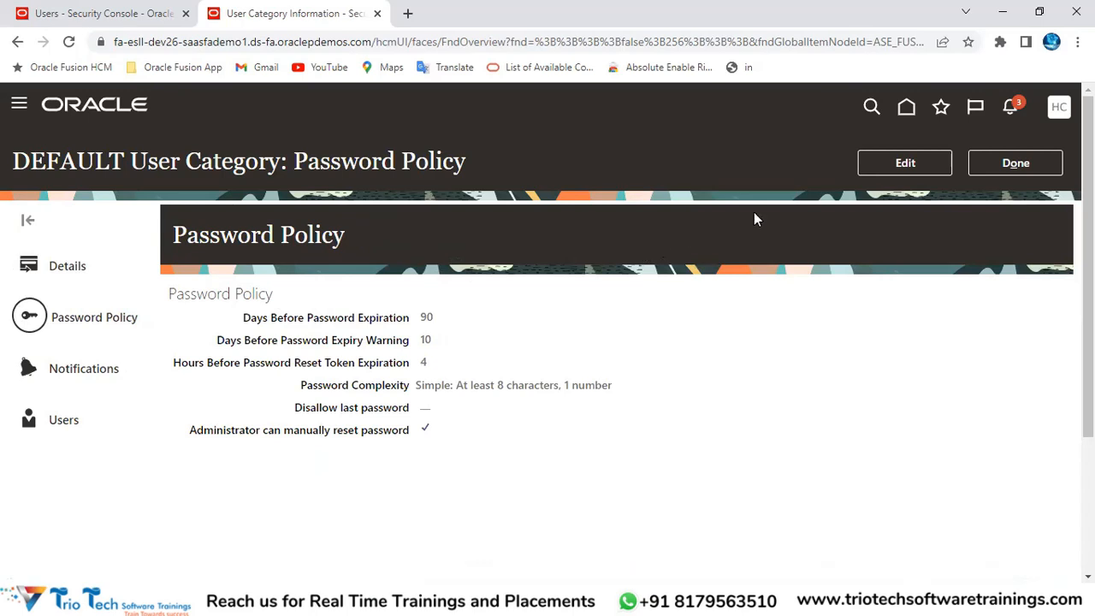
Step: Make the DEFAULT password policy editable and select the 90-day Days Before Password Expiration value
left_click(896, 167)
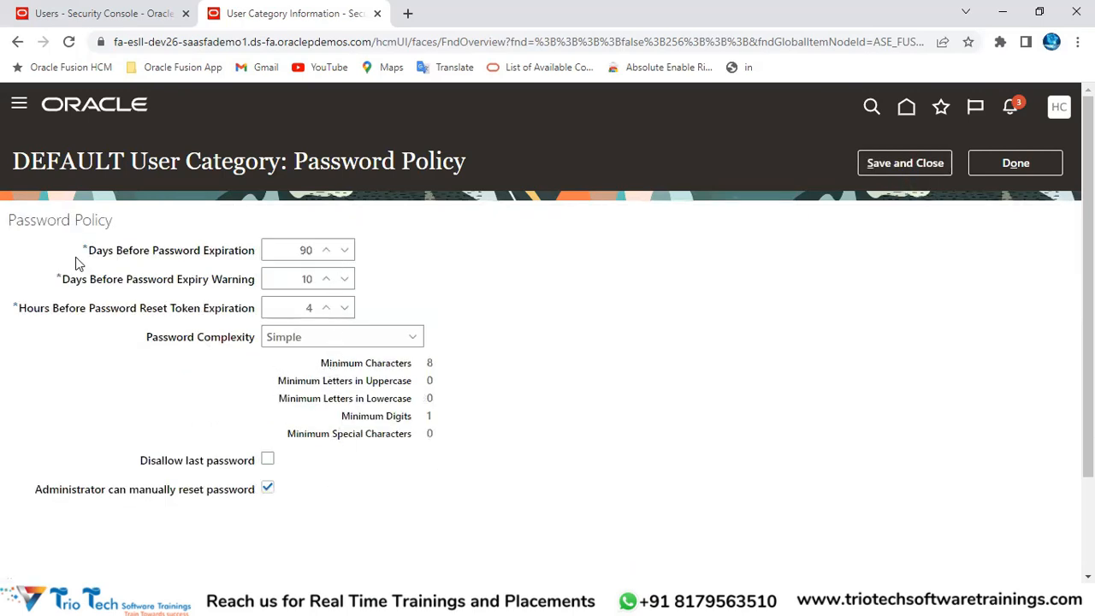
double_click(20, 219)
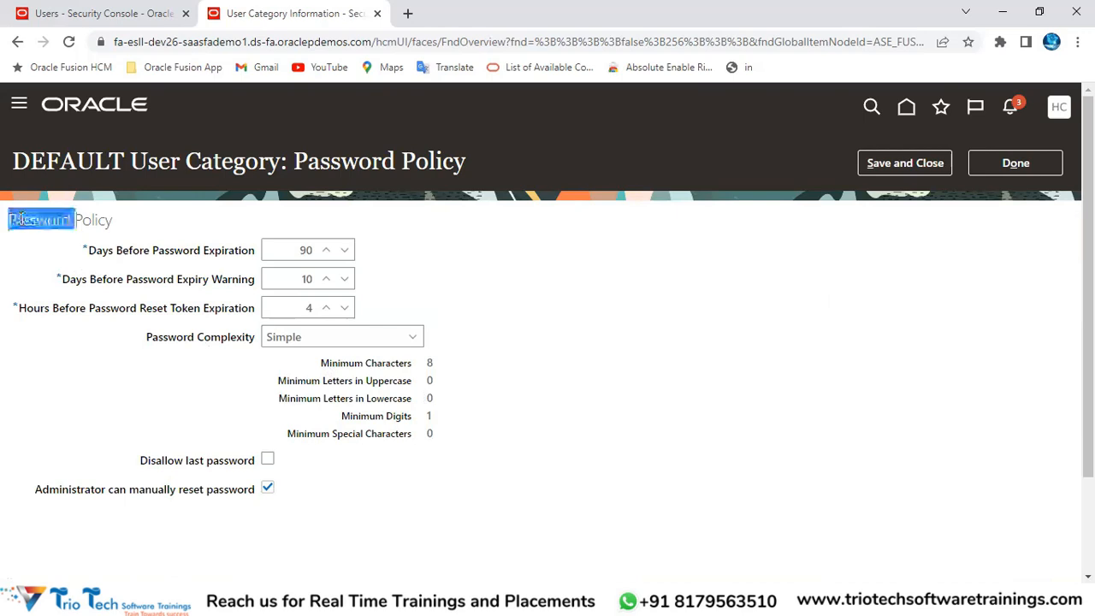
left_click(154, 42)
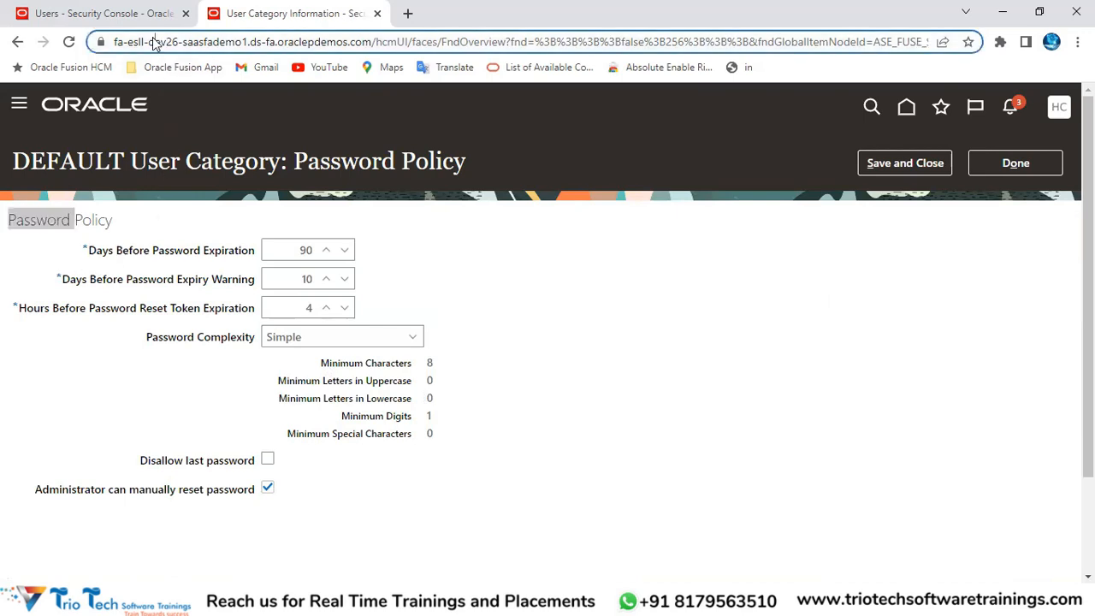
double_click(85, 169)
left_click_drag(159, 163, 258, 162)
left_click_drag(89, 254, 254, 259)
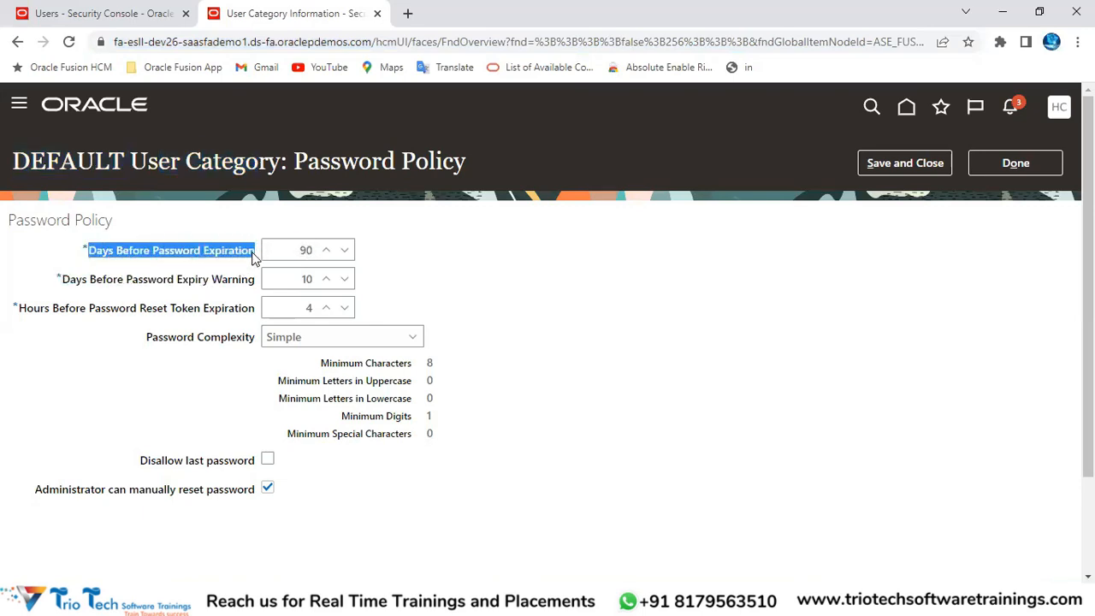
double_click(301, 249)
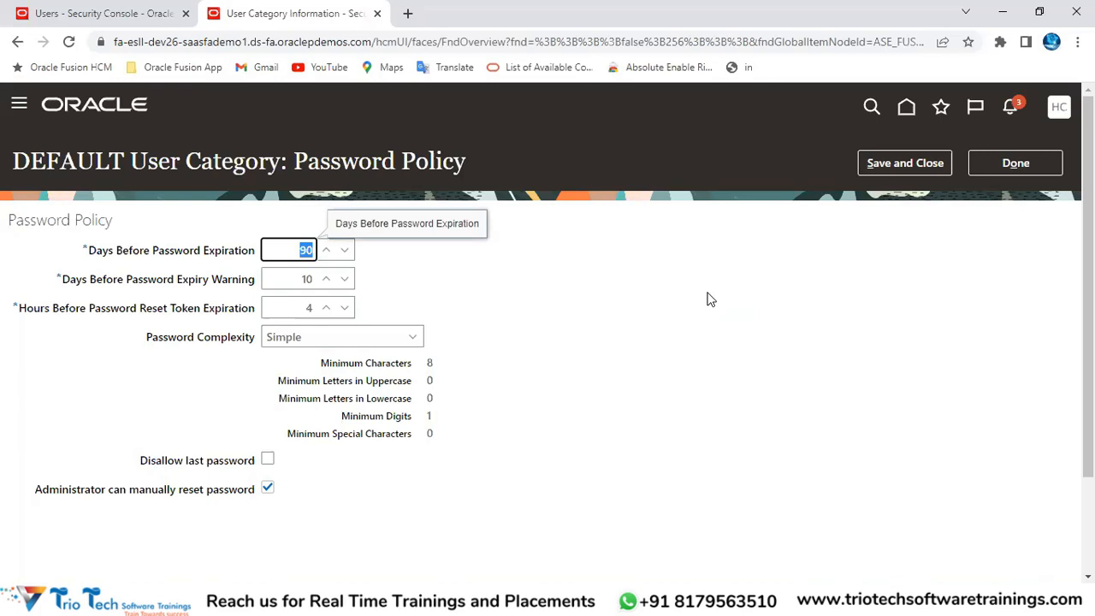
Step: Try 60 and then 30 as Days Before Password Expiration
key("BackSpace")
type("60")
left_click(450, 348)
double_click(302, 251)
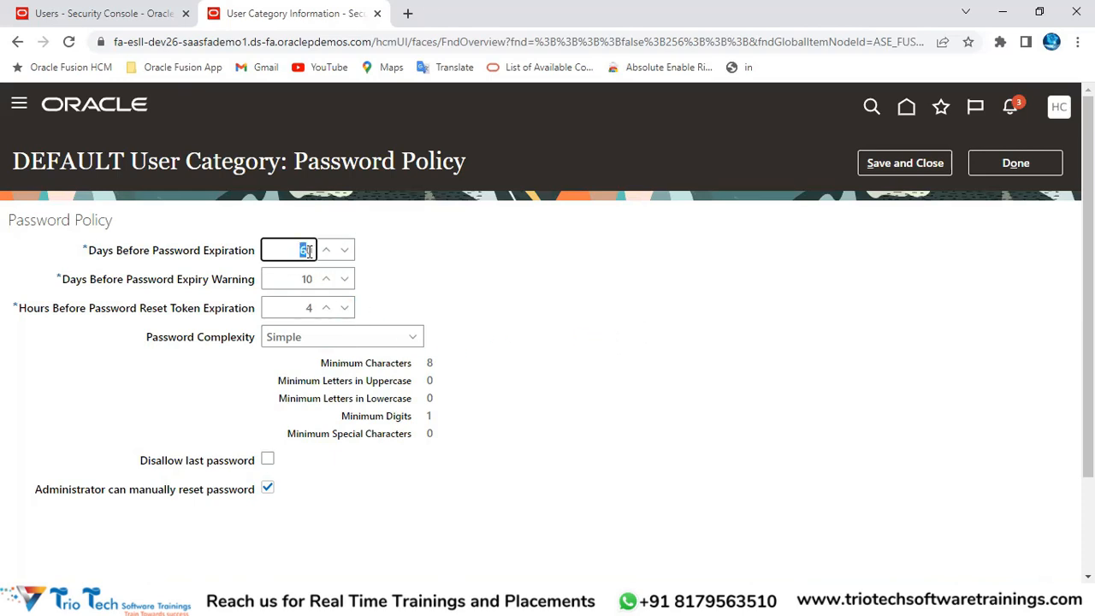
key("BackSpace")
type("30")
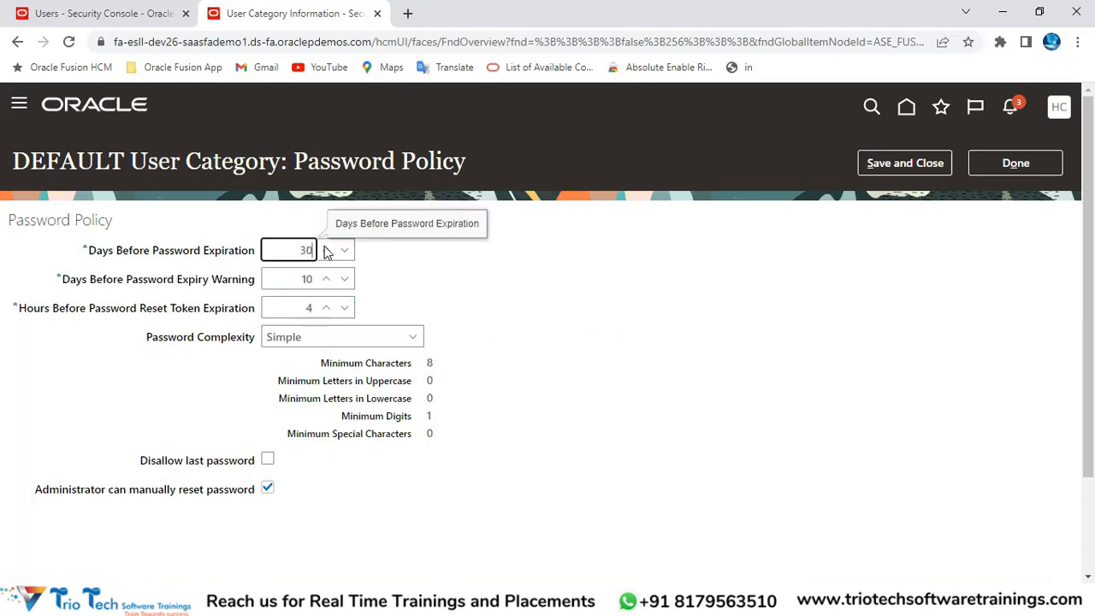
Step: Settle the Days Before Password Expiration value back on 90
left_click_drag(89, 251, 315, 250)
key("BackSpace")
type("90120")
key("BackSpace")
type("9999")
key("BackSpace")
key("BackSpace")
key("BackSpace")
type("0")
left_click(682, 44)
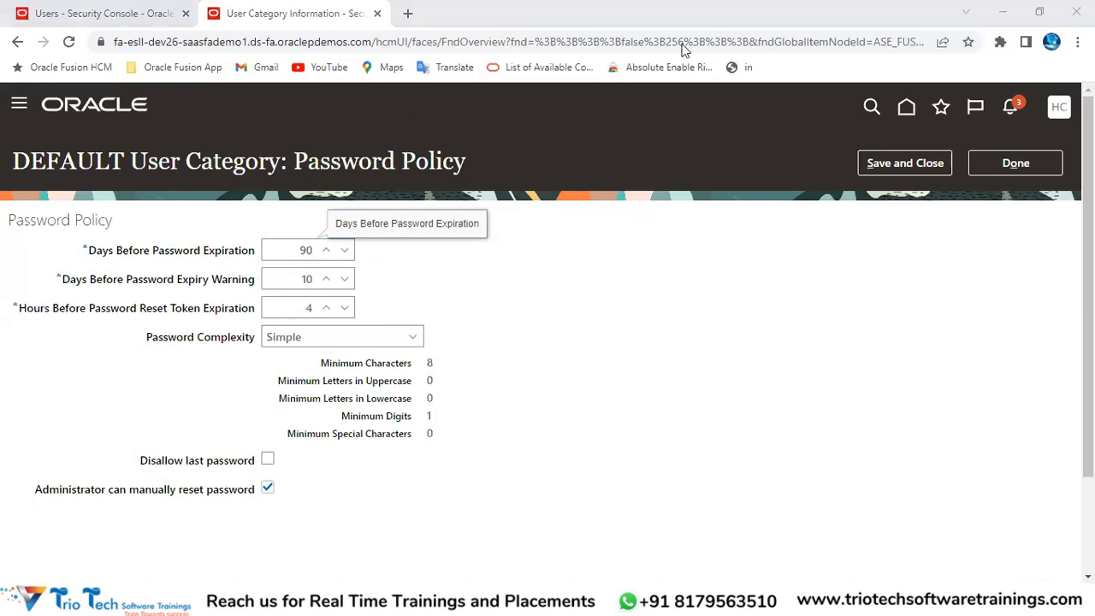
left_click(306, 250)
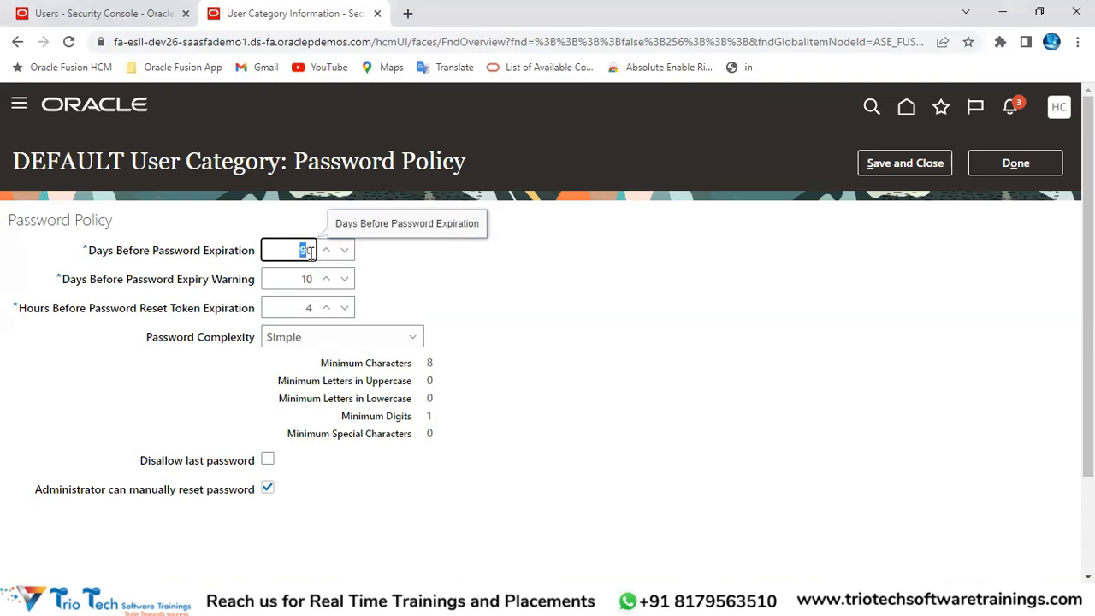
left_click(604, 246)
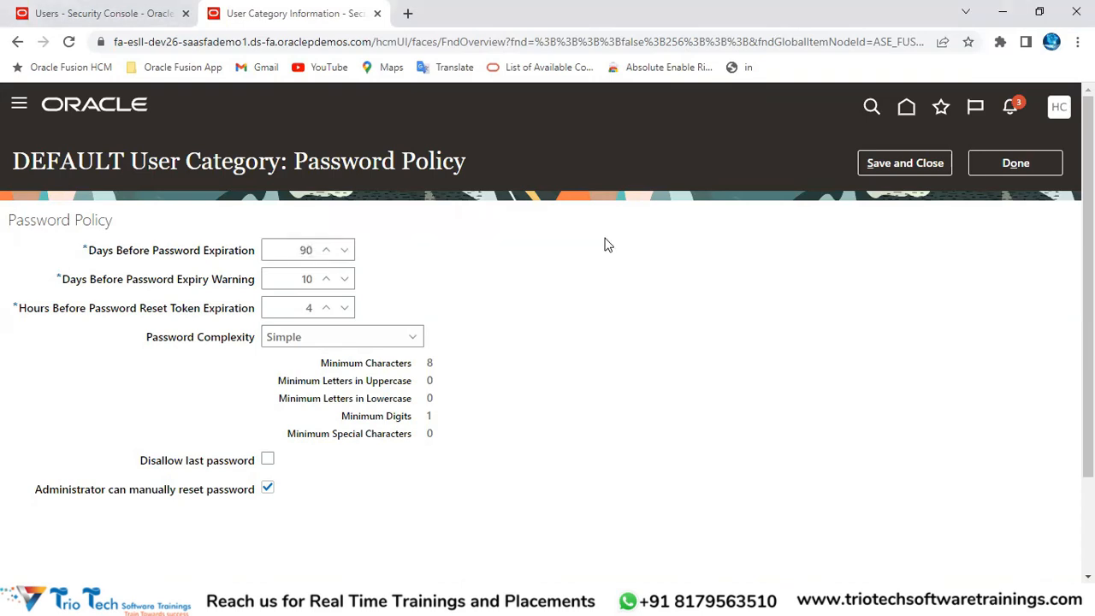
left_click_drag(85, 257, 301, 251)
left_click(303, 249)
left_click(433, 276)
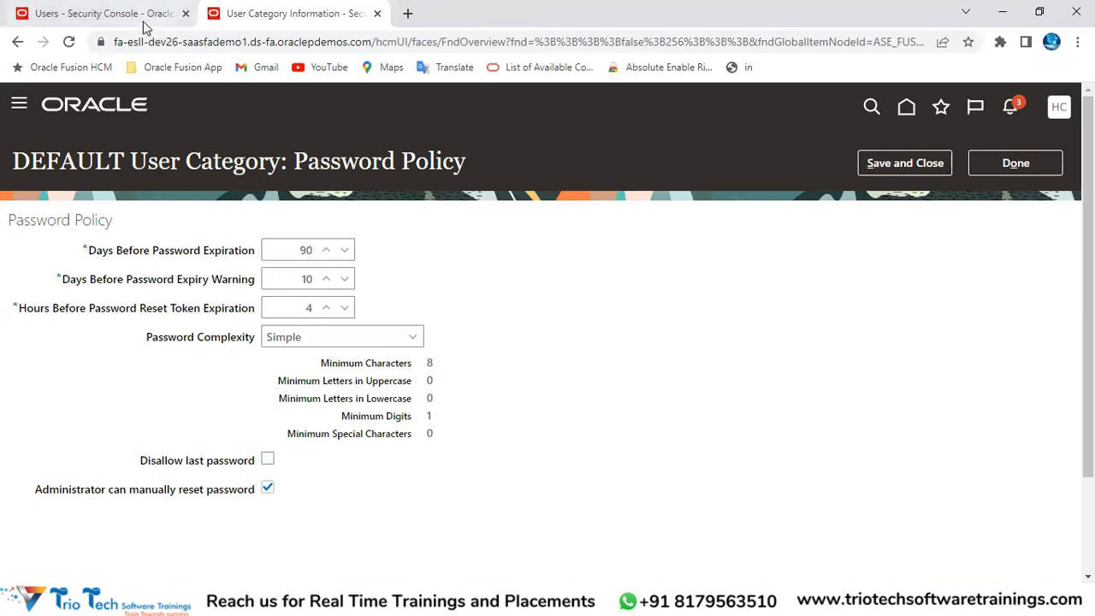
Step: Cancel the new user account and check the existing user's password expiration date
left_click(103, 13)
left_click(1036, 166)
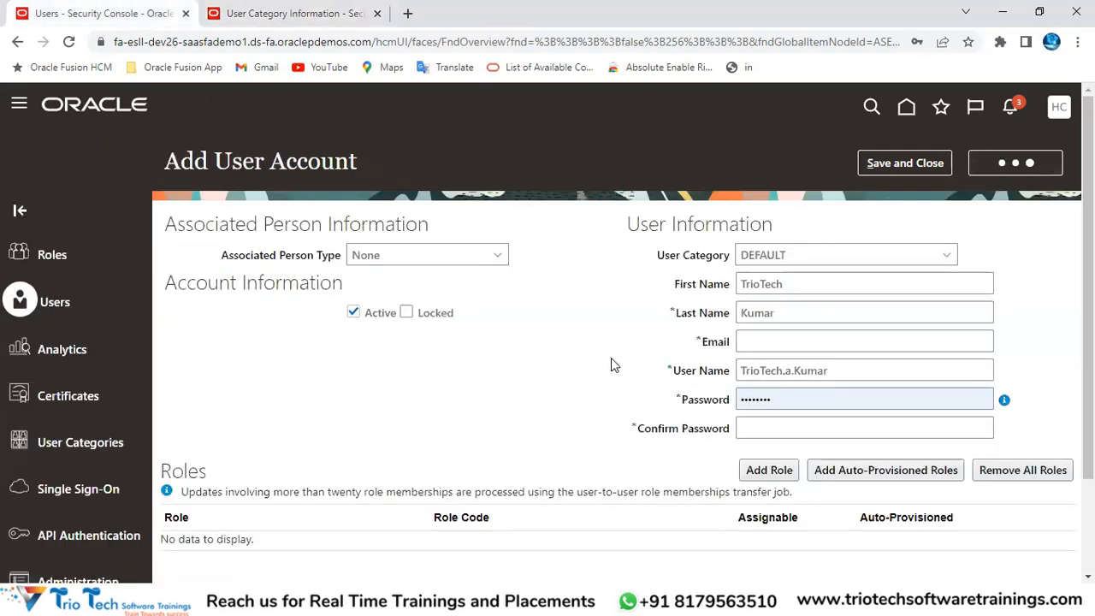
left_click(218, 315)
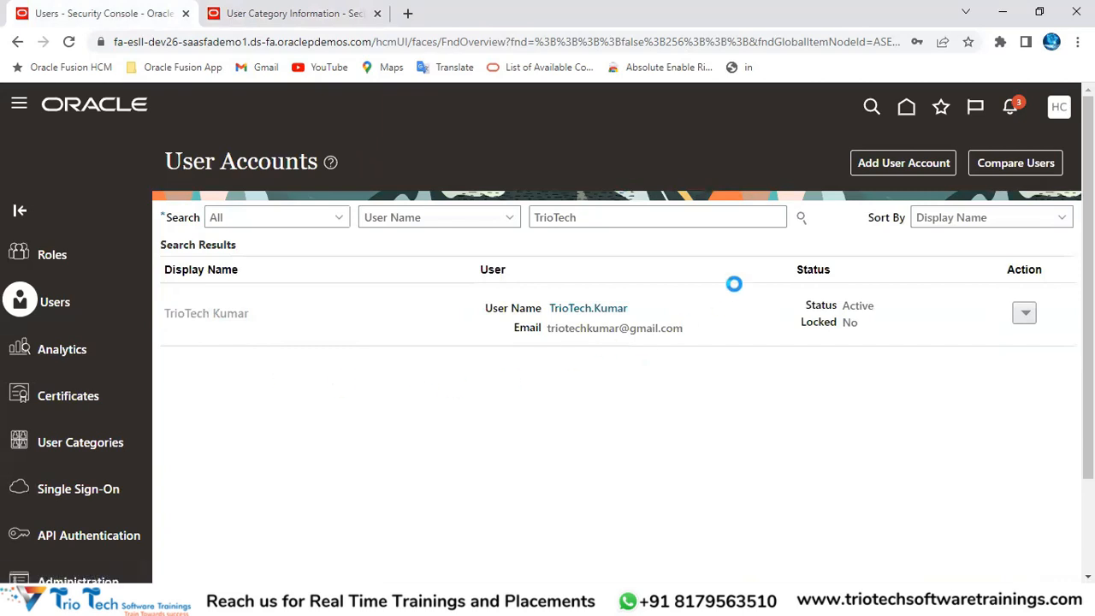
left_click_drag(655, 245, 829, 244)
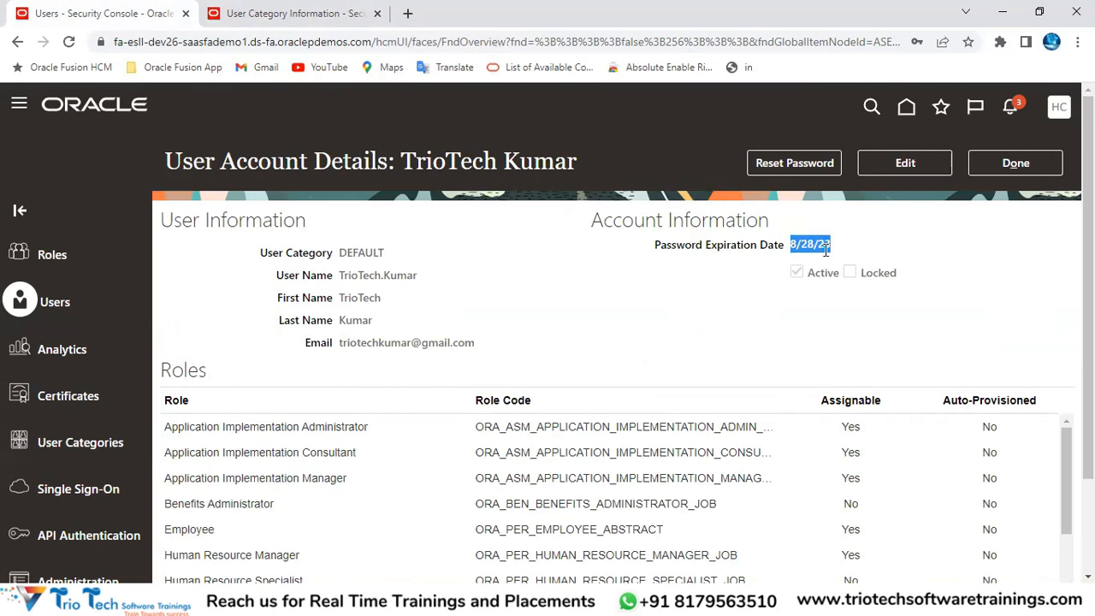
left_click(300, 20)
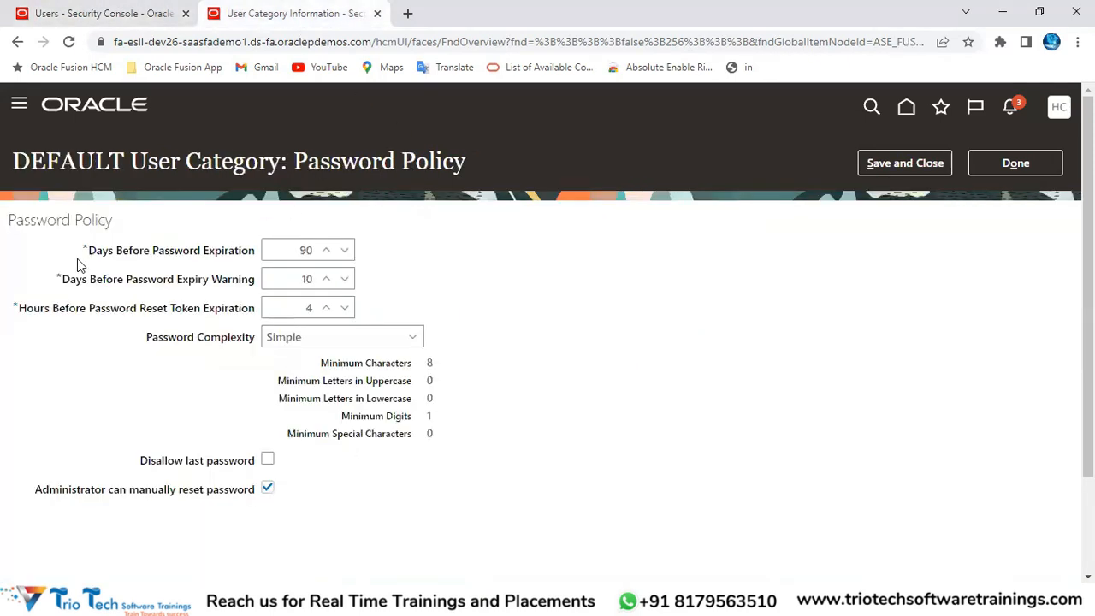
left_click_drag(85, 251, 269, 235)
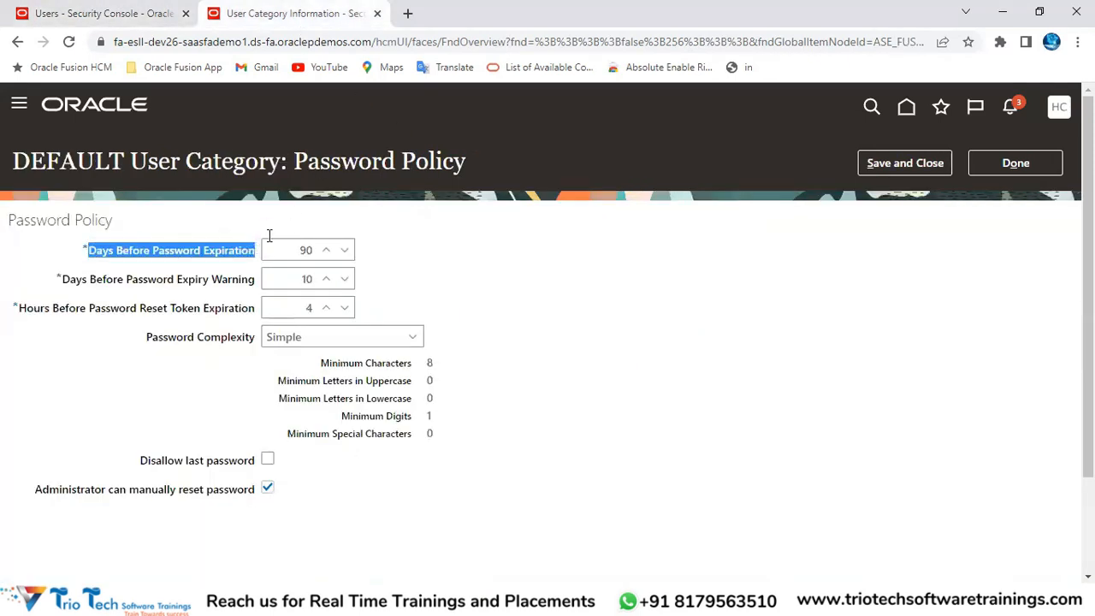
double_click(70, 163)
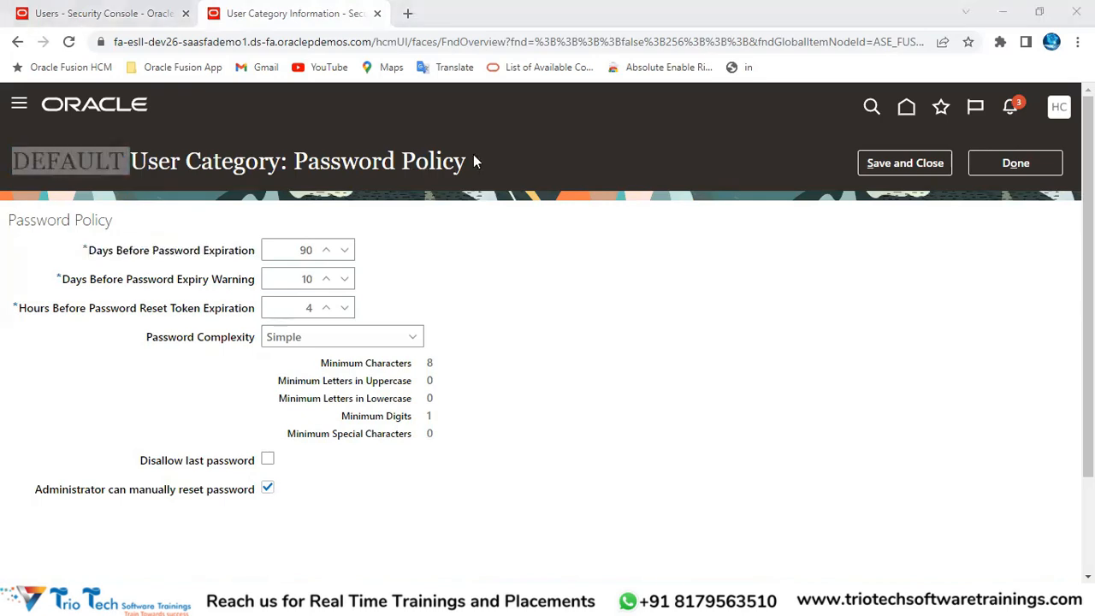
left_click_drag(64, 281, 144, 283)
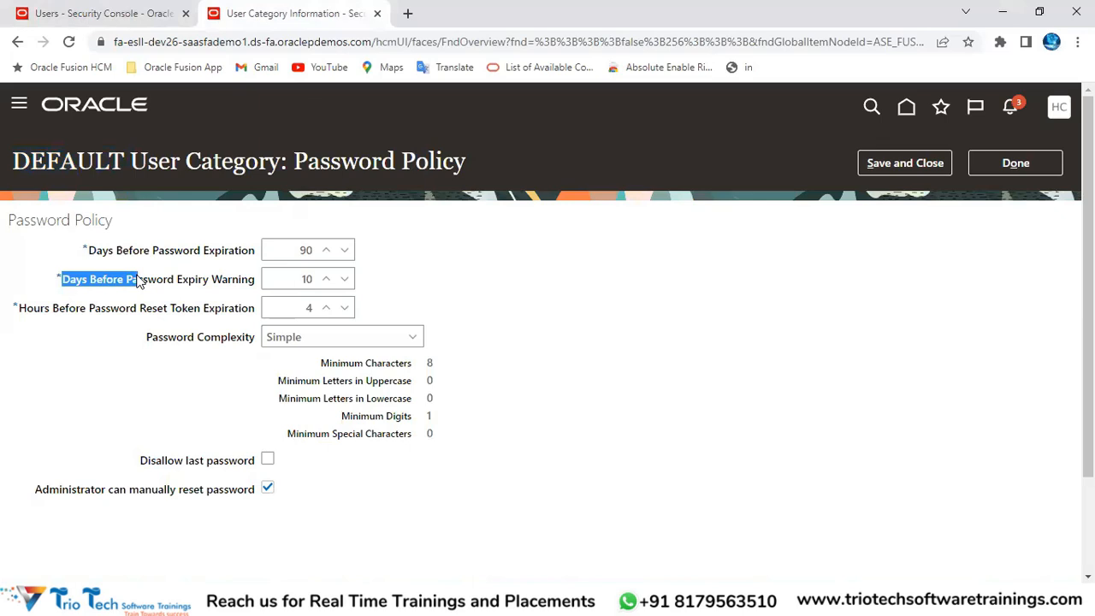
left_click(159, 283)
double_click(166, 282)
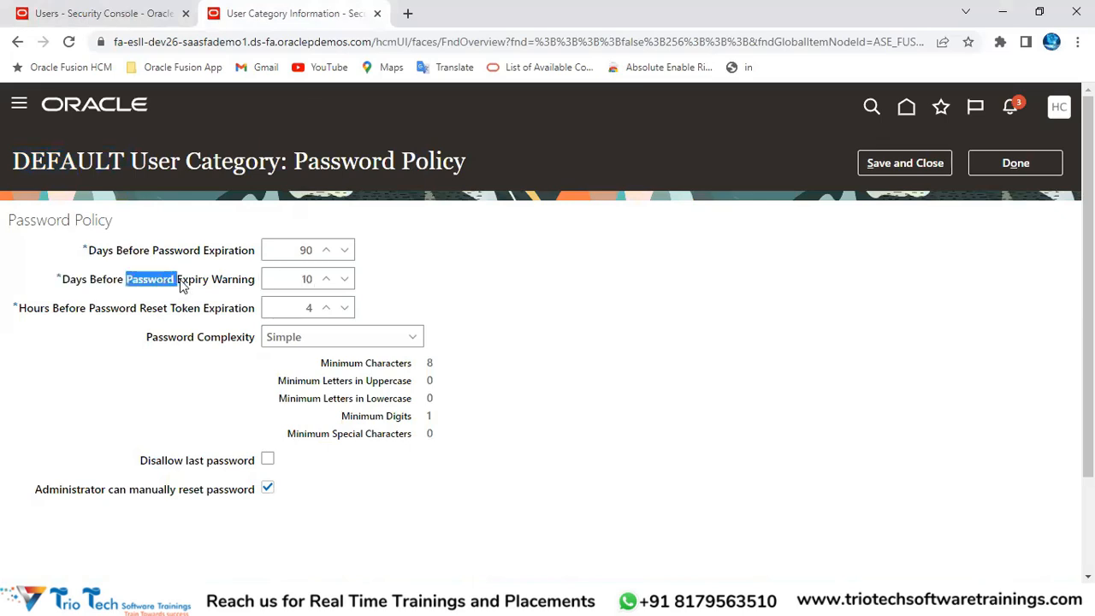
double_click(224, 281)
left_click(526, 265)
left_click(302, 281)
left_click(296, 249)
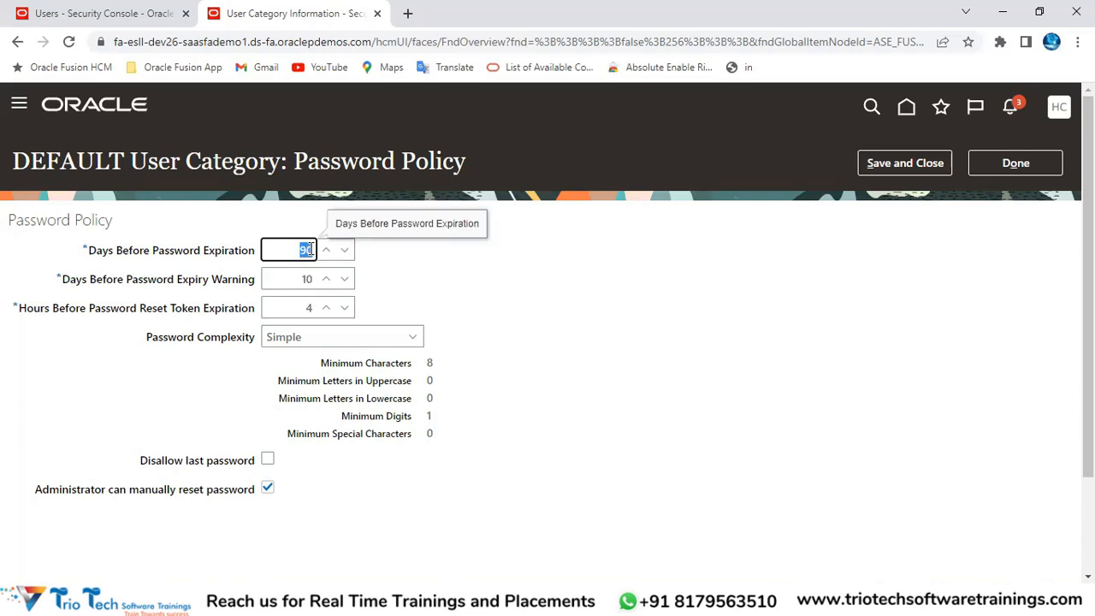
left_click(304, 280)
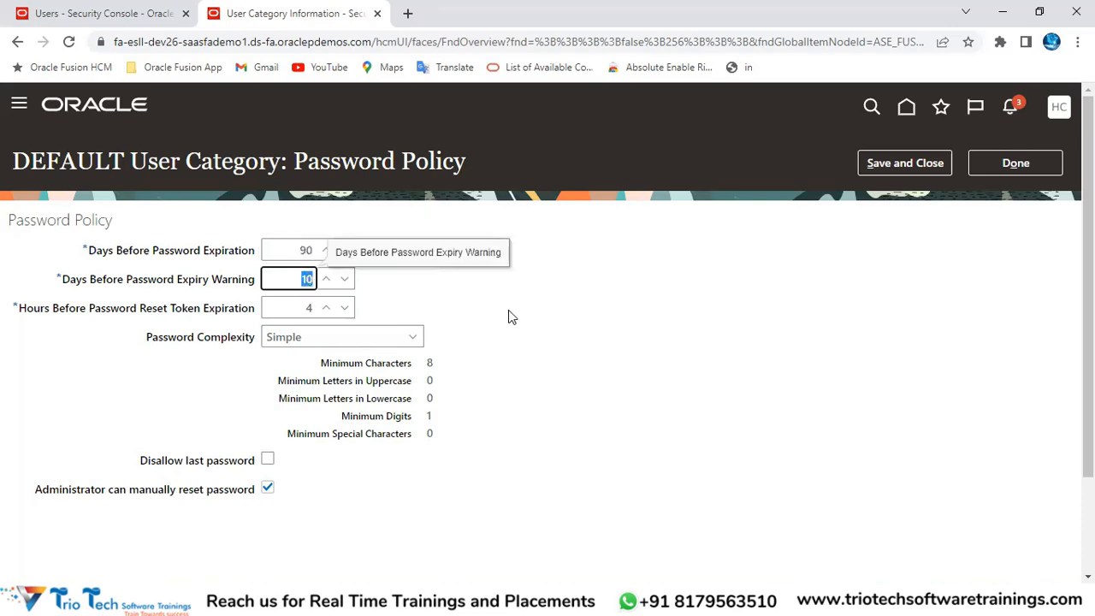
left_click(199, 45)
left_click_drag(165, 282, 255, 282)
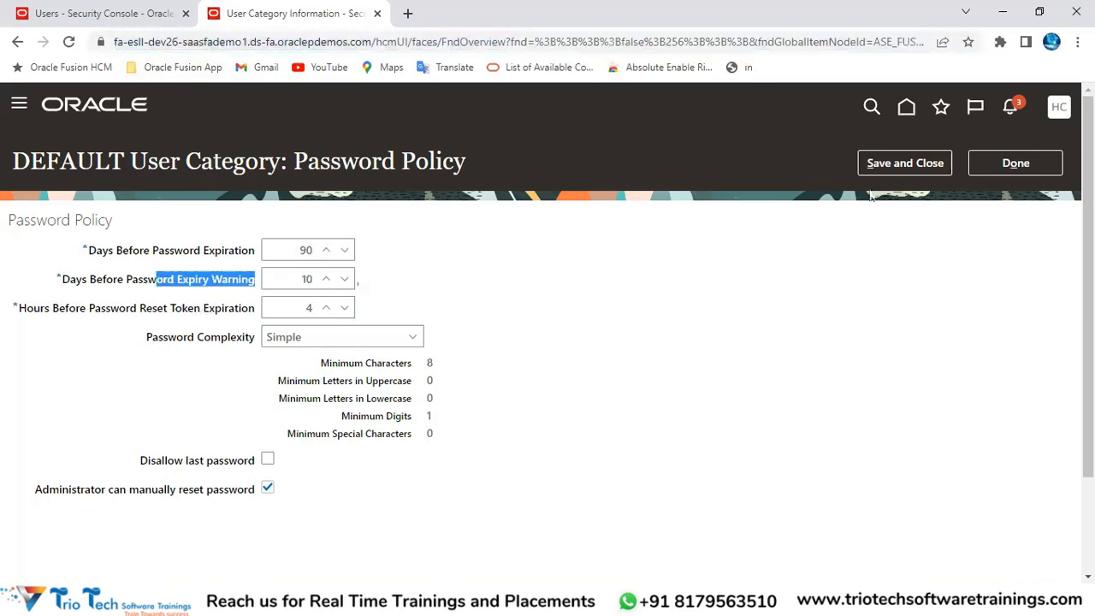
left_click(1011, 113)
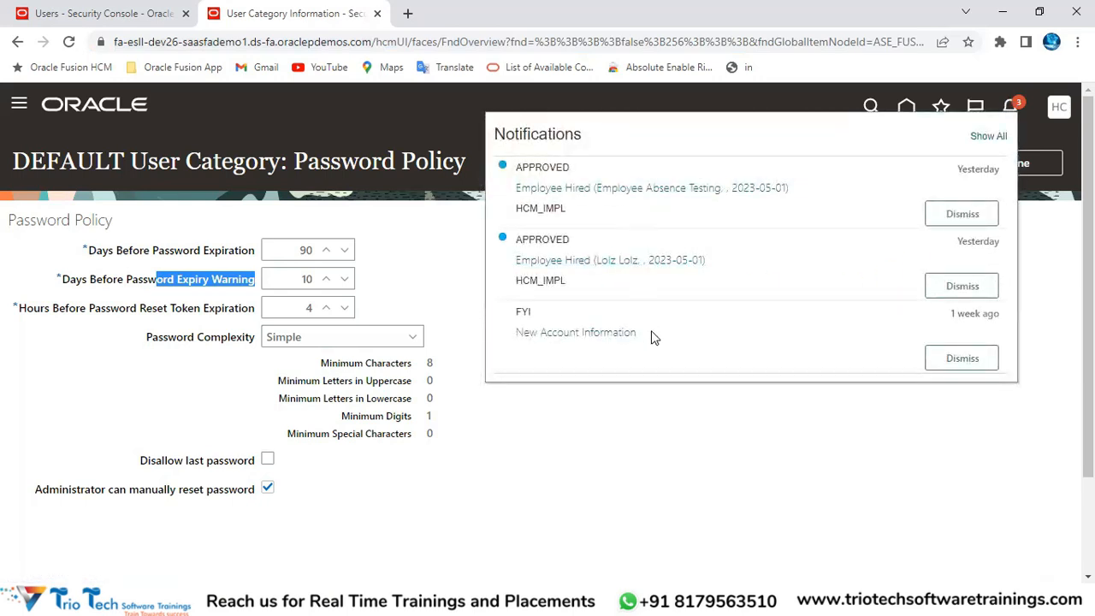
left_click(671, 415)
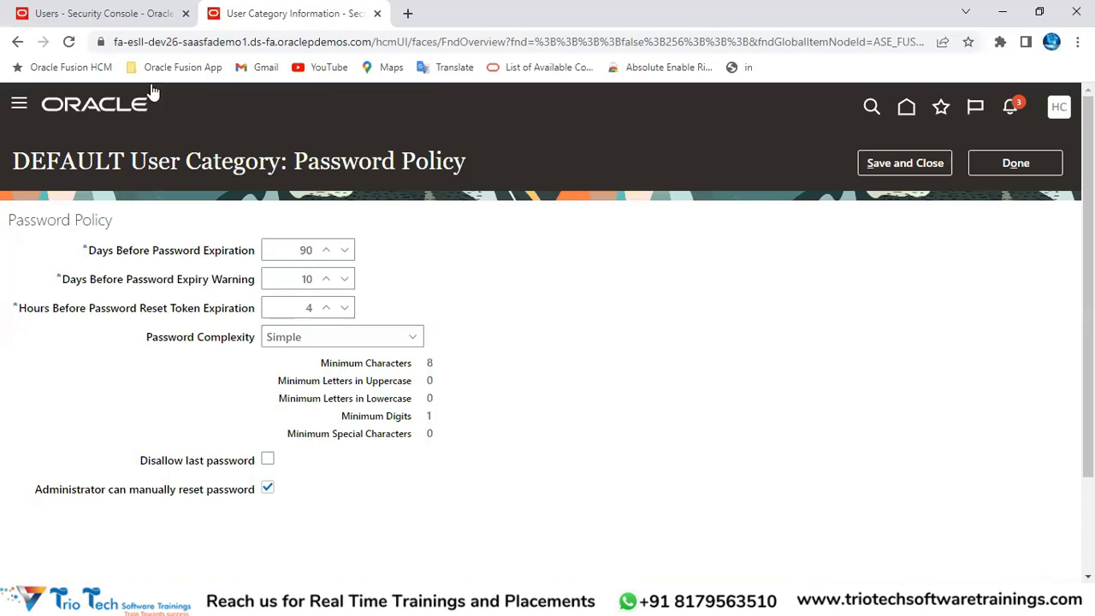
left_click(162, 41)
left_click_drag(122, 282, 181, 280)
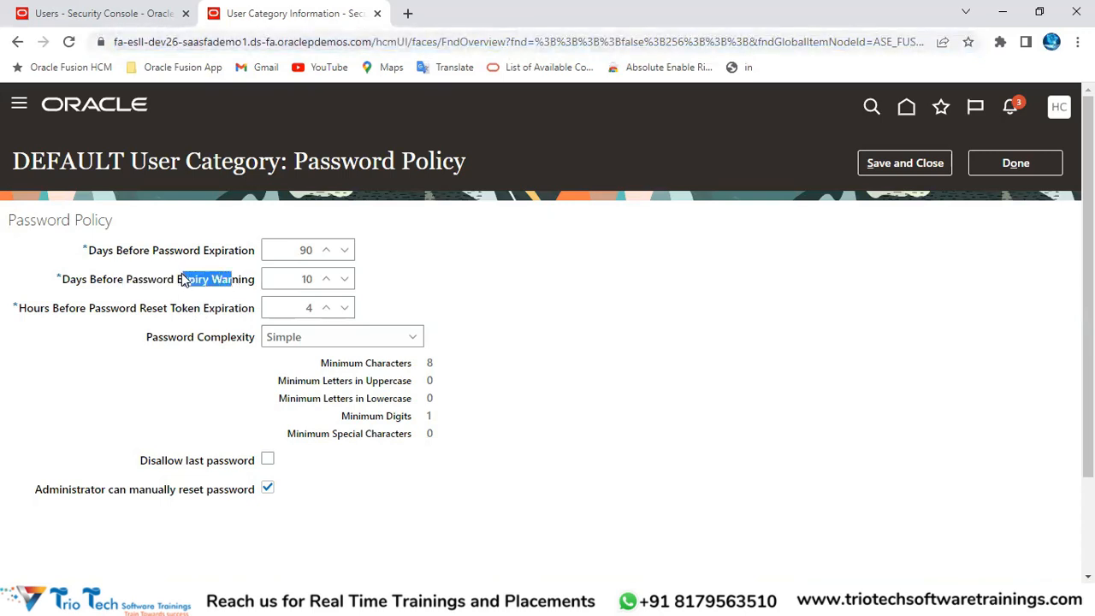
left_click(297, 282)
left_click(306, 250)
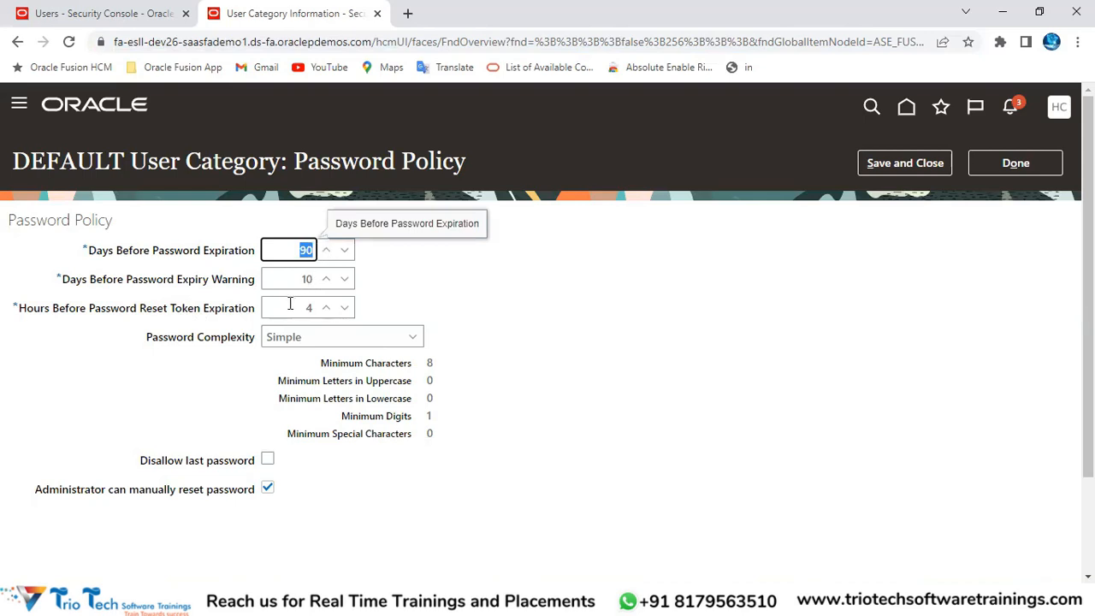
left_click(296, 278)
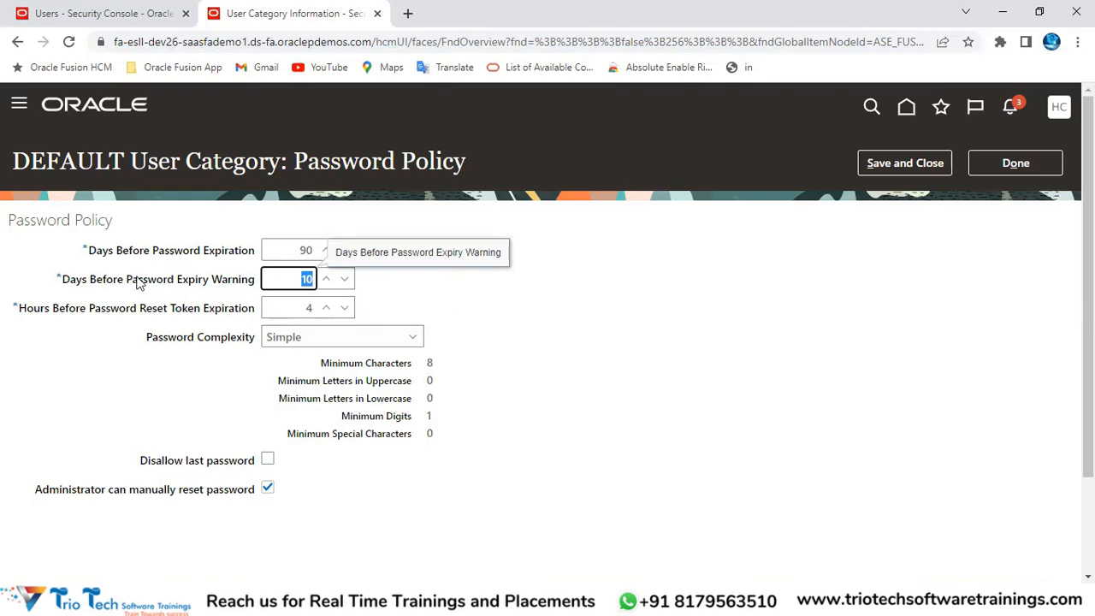
left_click(49, 317)
left_click_drag(26, 310, 251, 313)
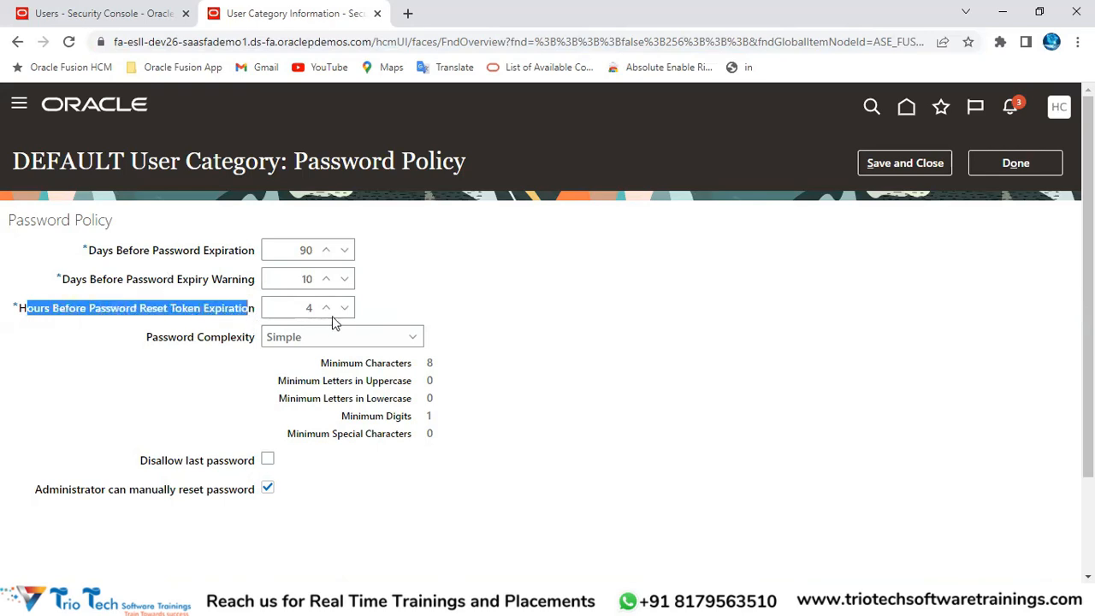
left_click(299, 309)
left_click(296, 279)
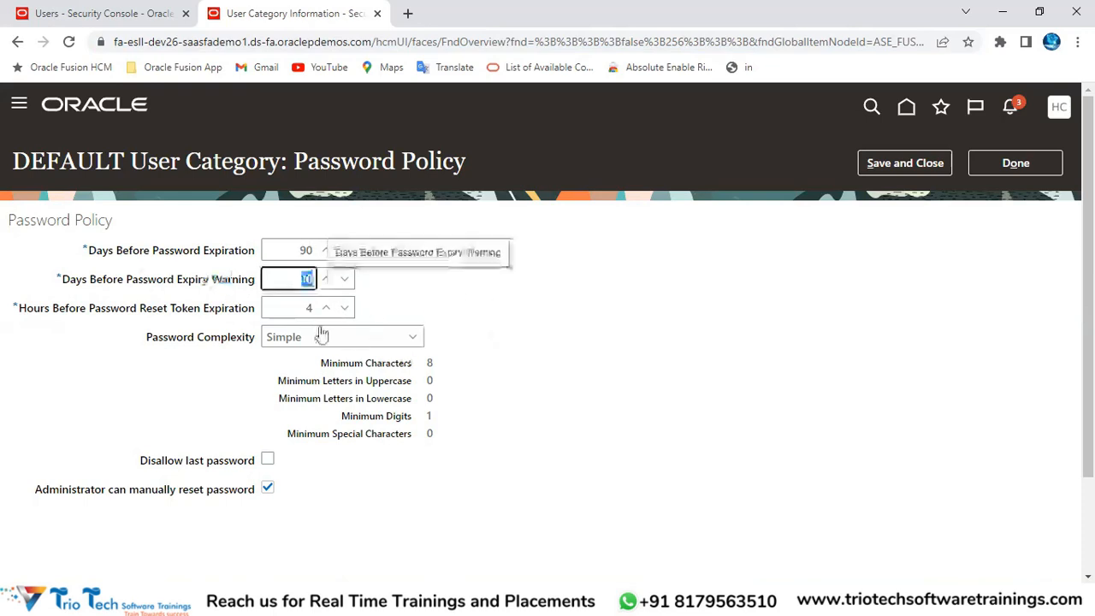
Step: Change Hours Before Password Reset Token Expiration from 2 to 4
left_click(301, 308)
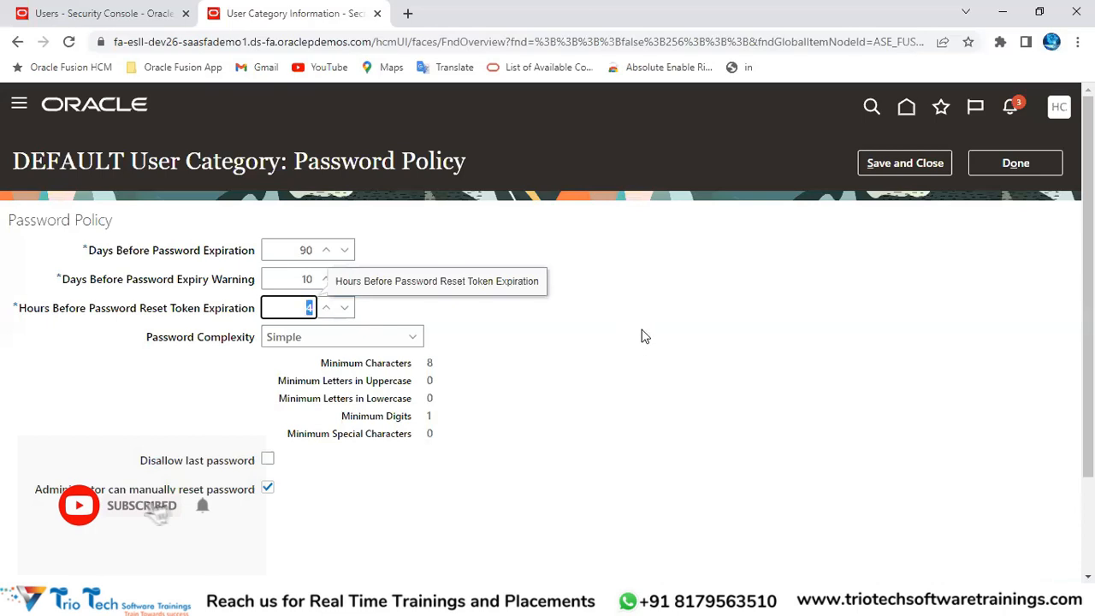
key("BackSpace")
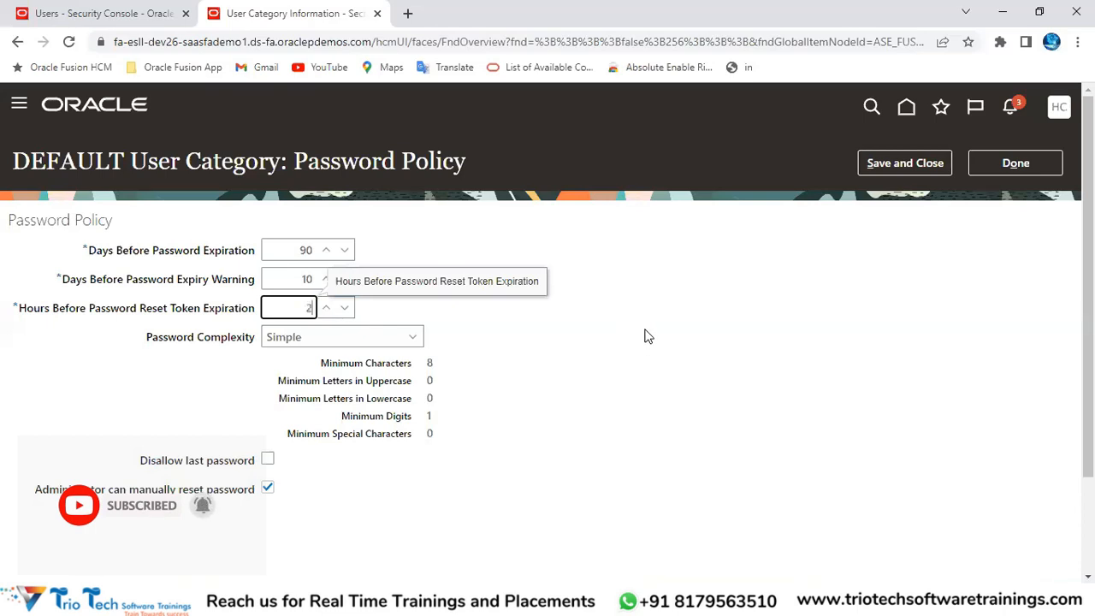
left_click(648, 333)
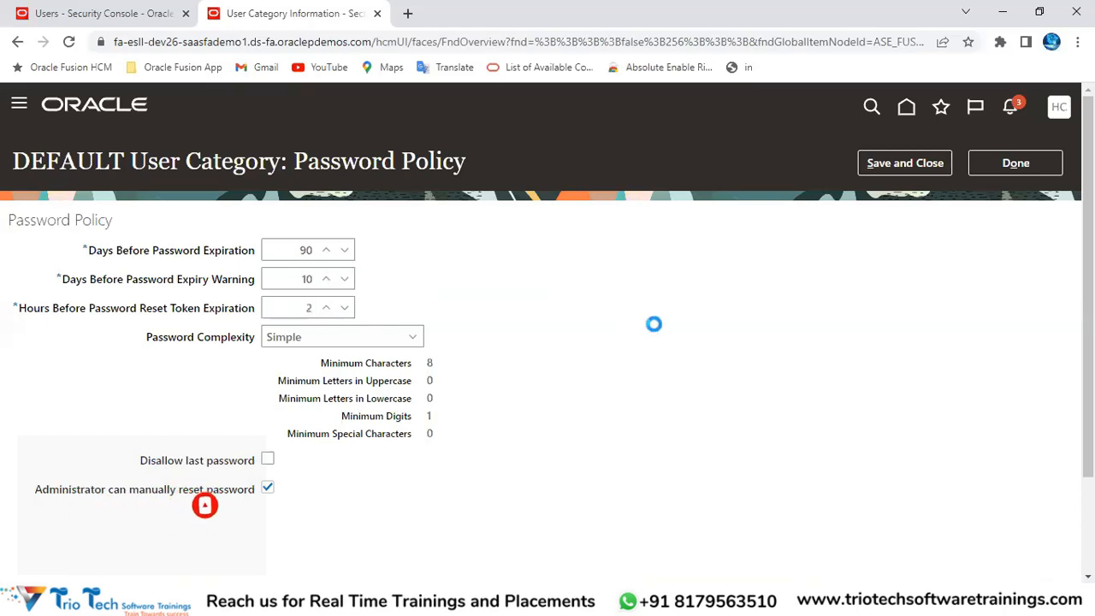
left_click(313, 42)
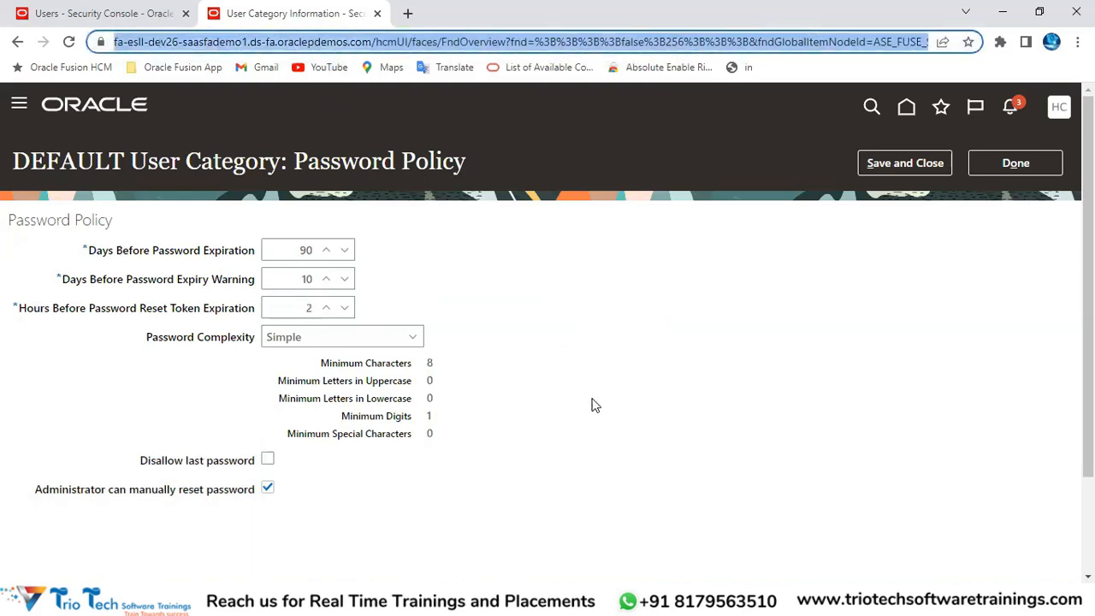
left_click(291, 308)
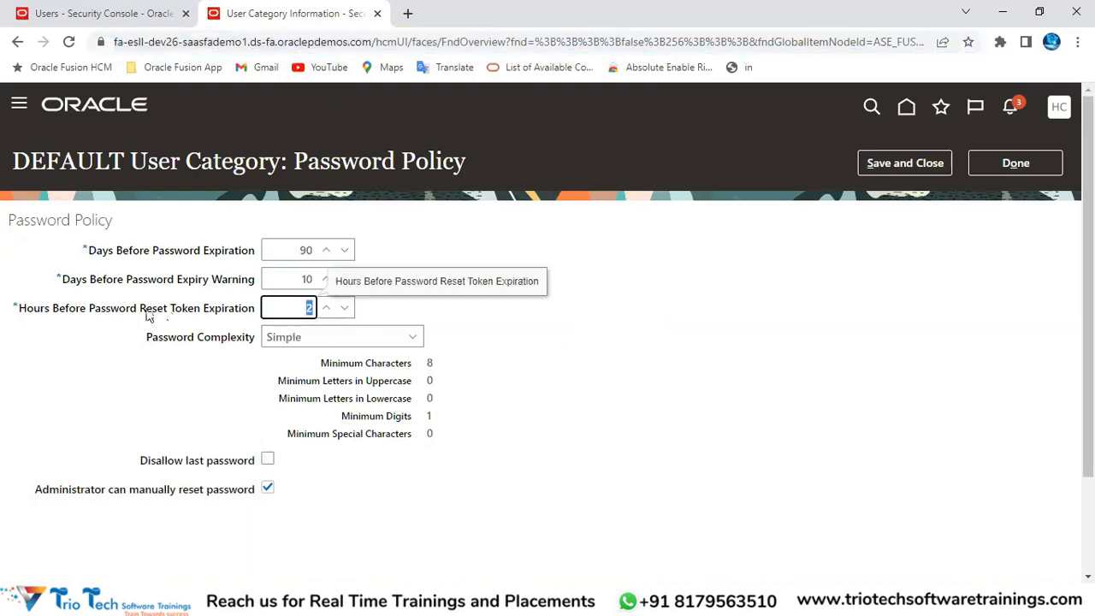
left_click_drag(143, 309, 223, 312)
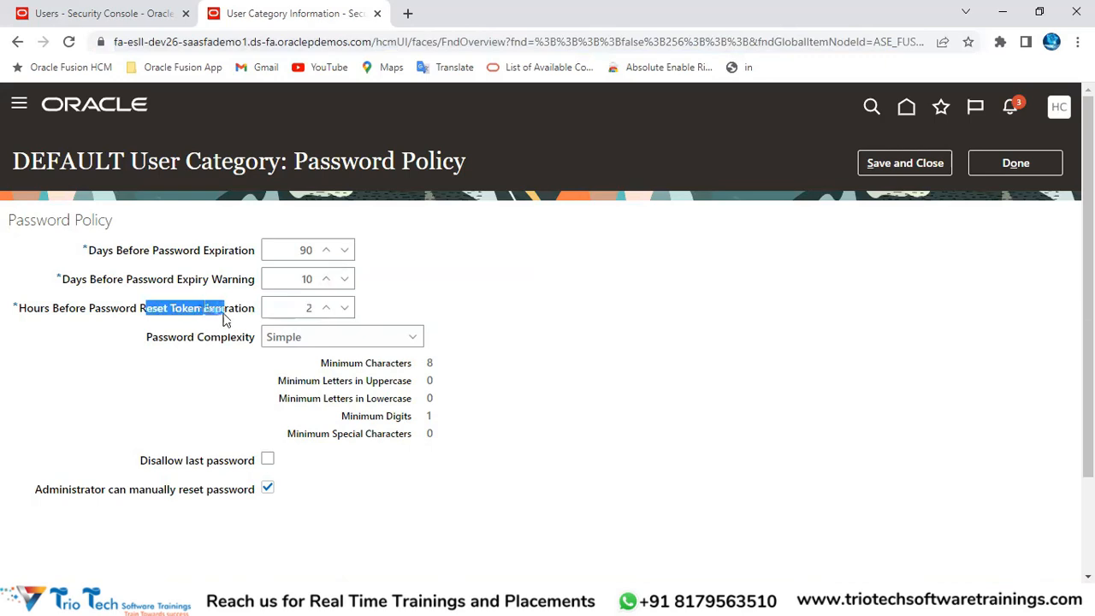
left_click(335, 311)
key("BackSpace")
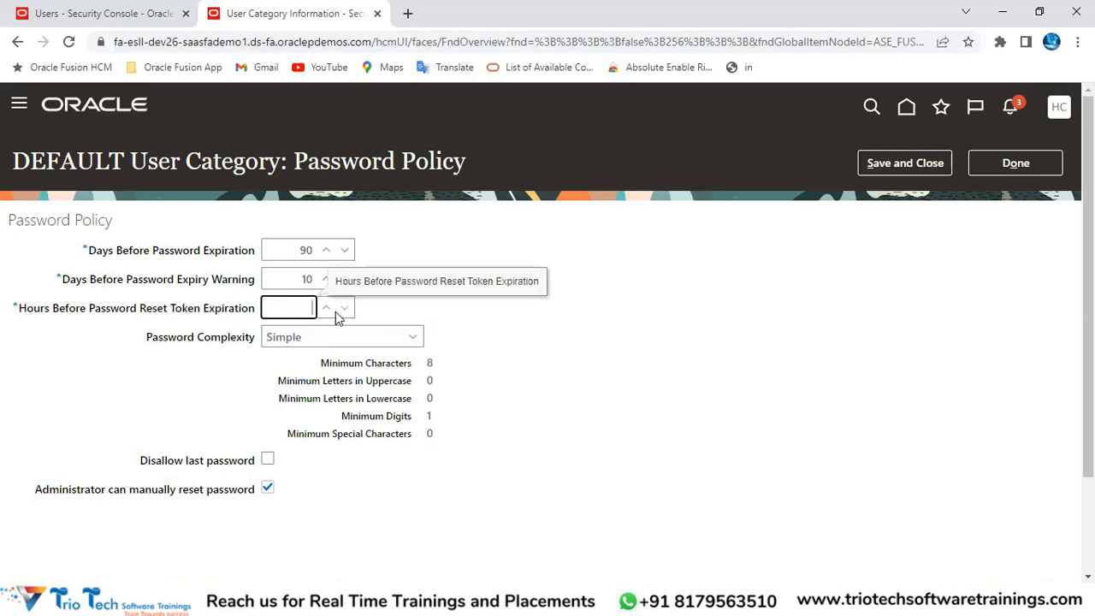
type("4")
left_click(539, 313)
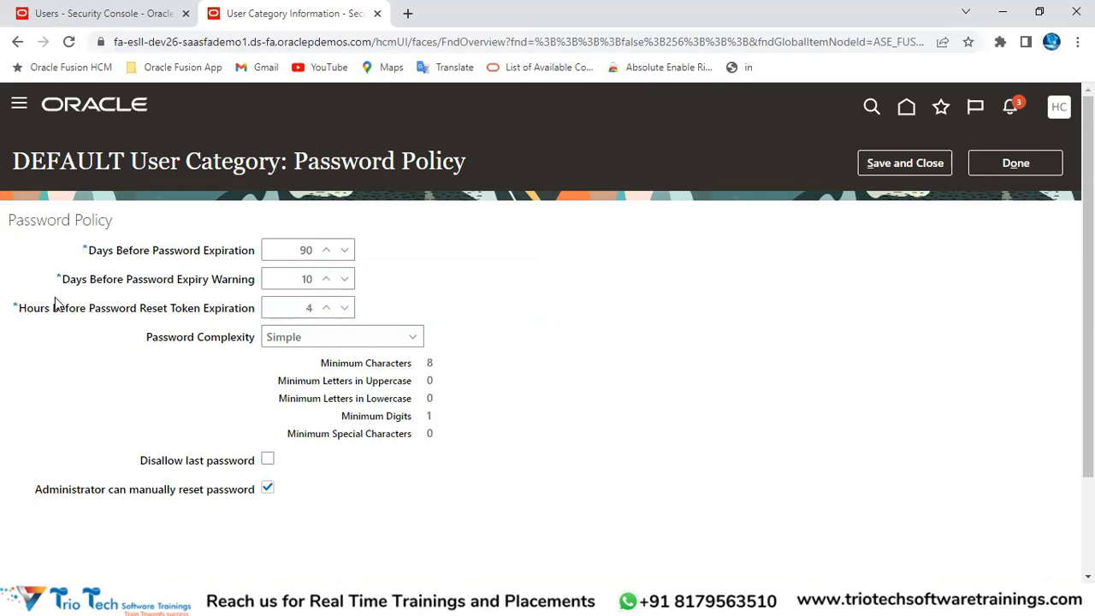
left_click_drag(106, 252, 313, 249)
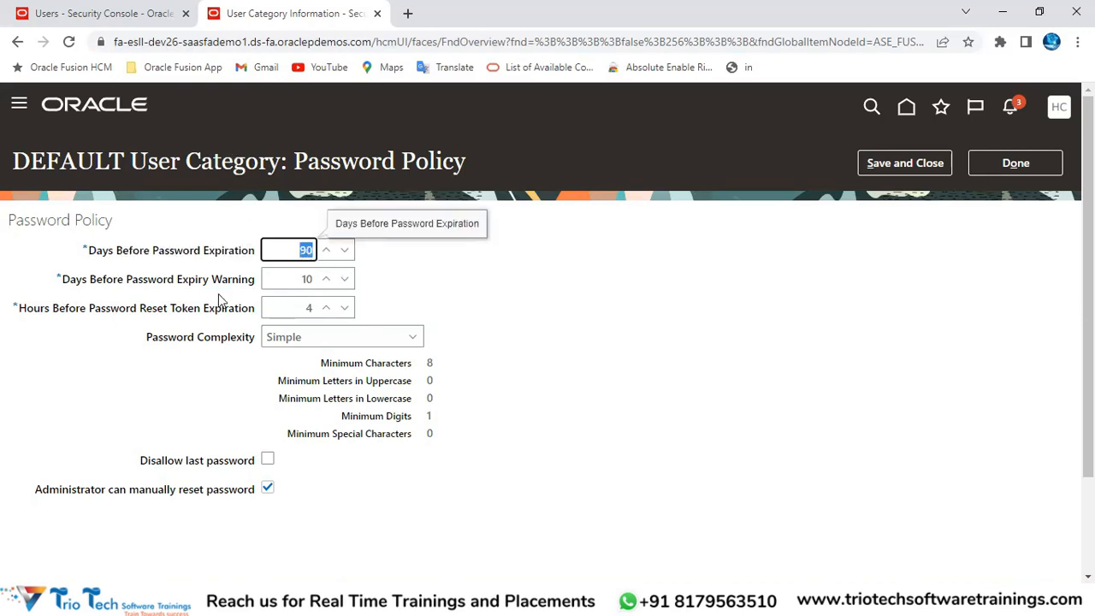
left_click_drag(95, 283, 318, 293)
left_click_drag(287, 249, 333, 265)
left_click_drag(157, 282, 247, 284)
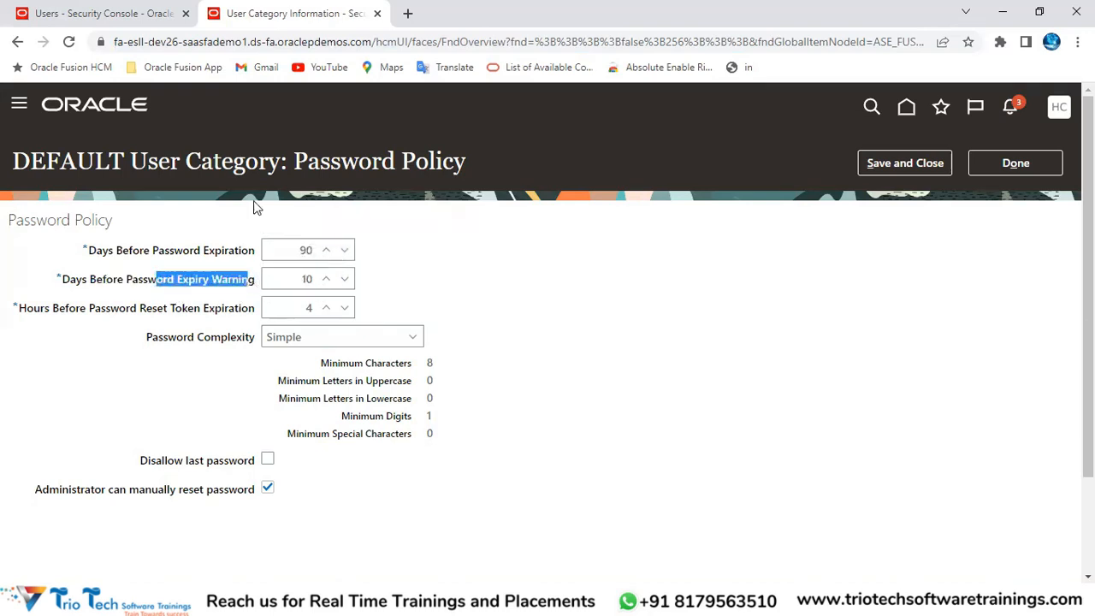
left_click(201, 50)
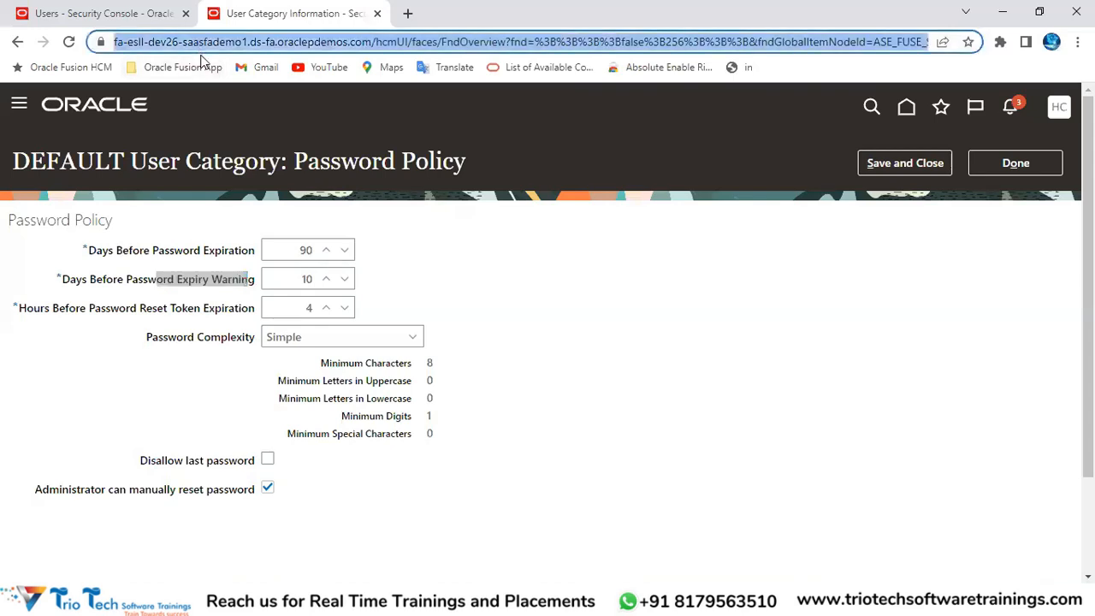
left_click_drag(169, 310, 291, 318)
left_click(303, 310)
left_click(316, 279)
left_click_drag(317, 281, 323, 283)
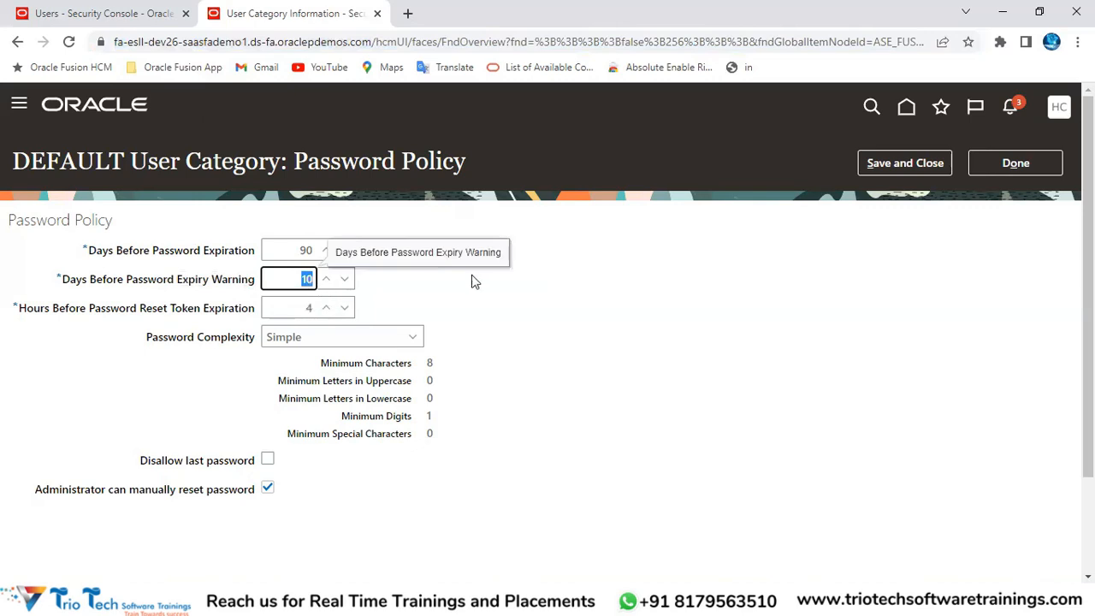
left_click(490, 305)
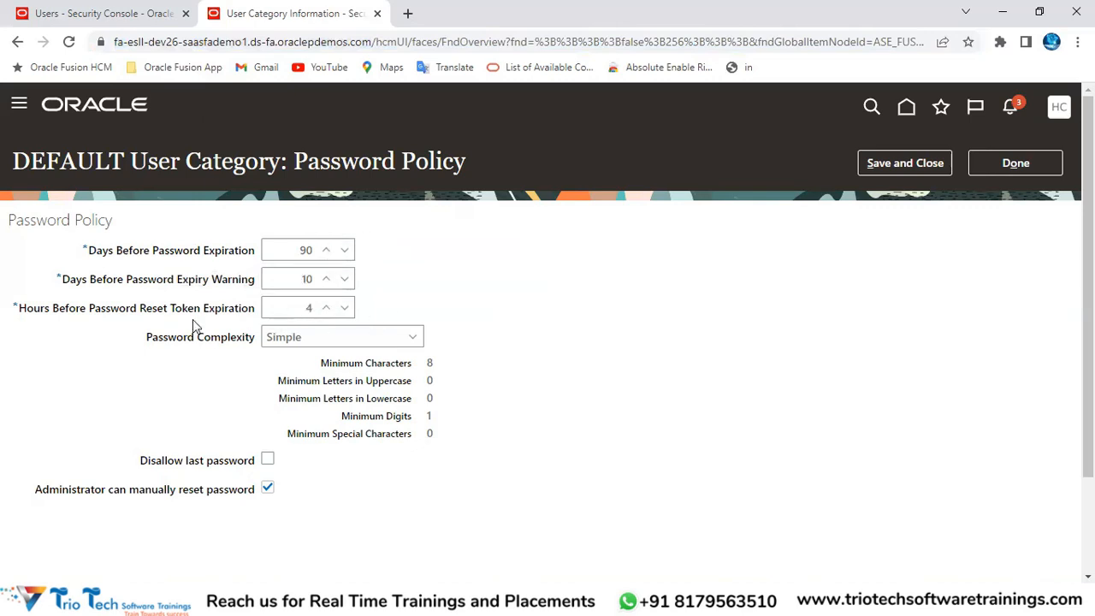
left_click(180, 43)
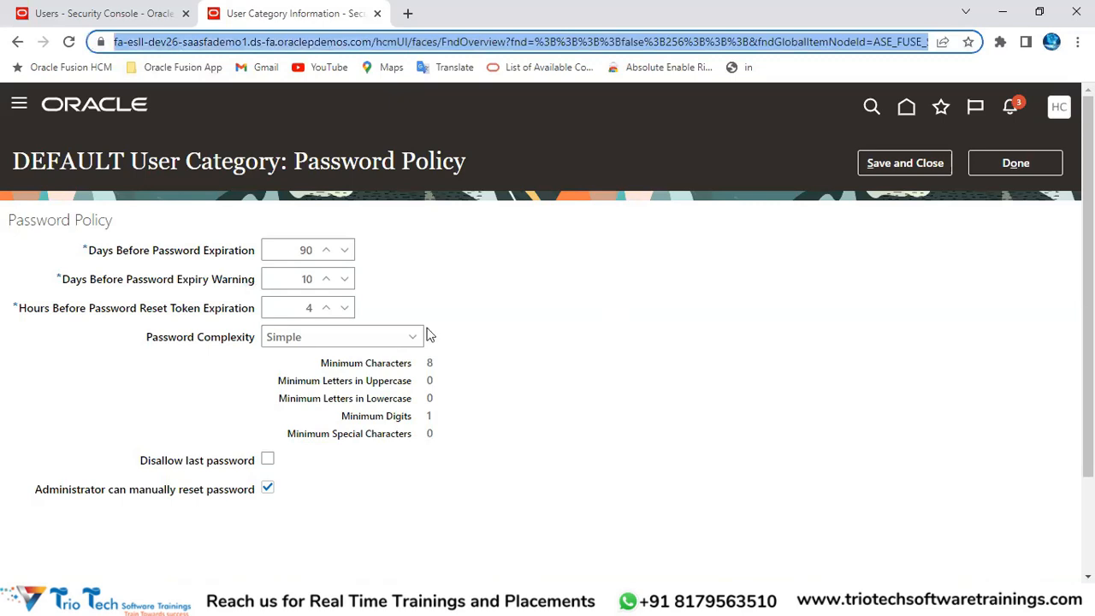
left_click_drag(23, 222, 116, 235)
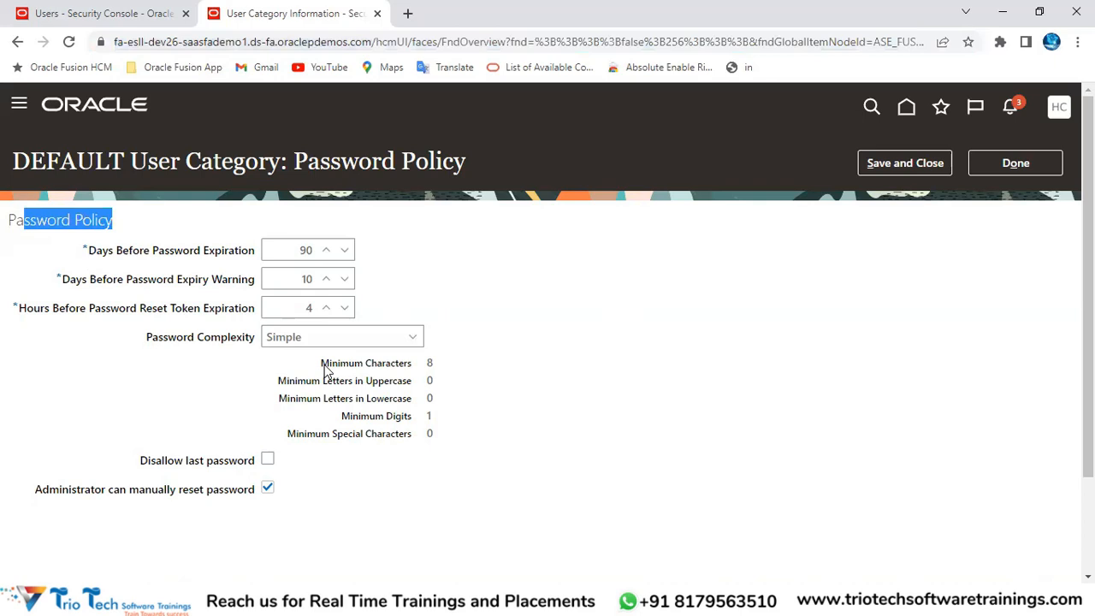
left_click_drag(147, 340, 254, 340)
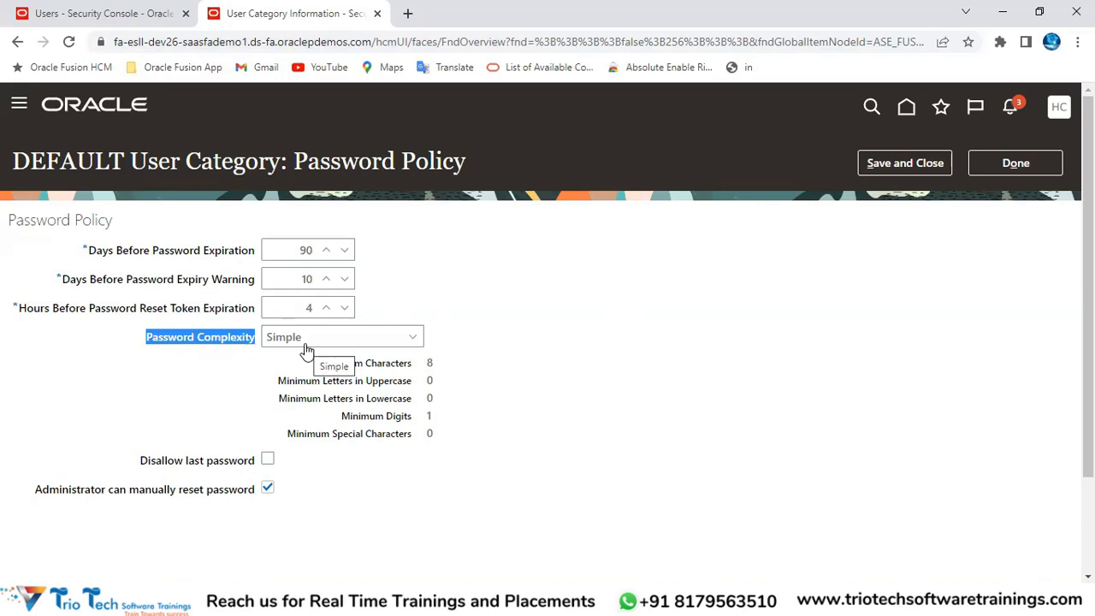
left_click(147, 43)
left_click(111, 13)
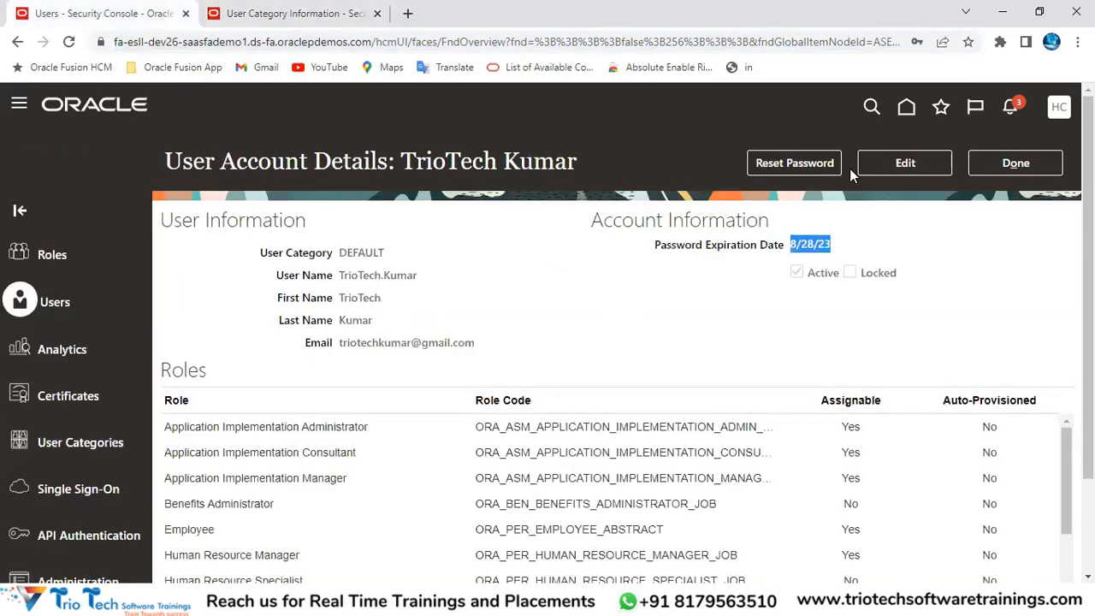
left_click(993, 164)
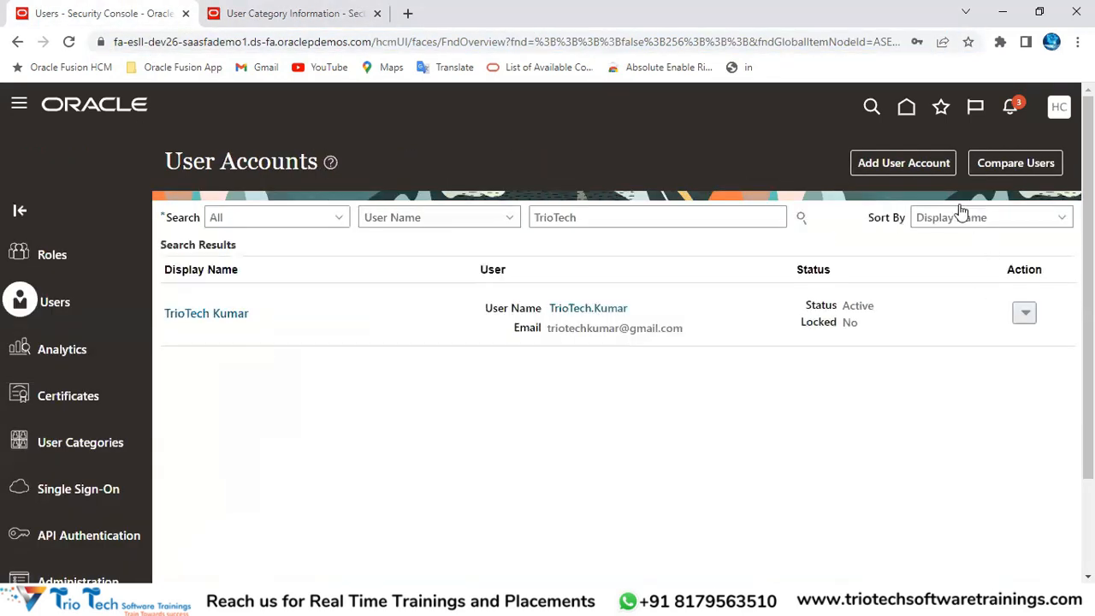
left_click(896, 164)
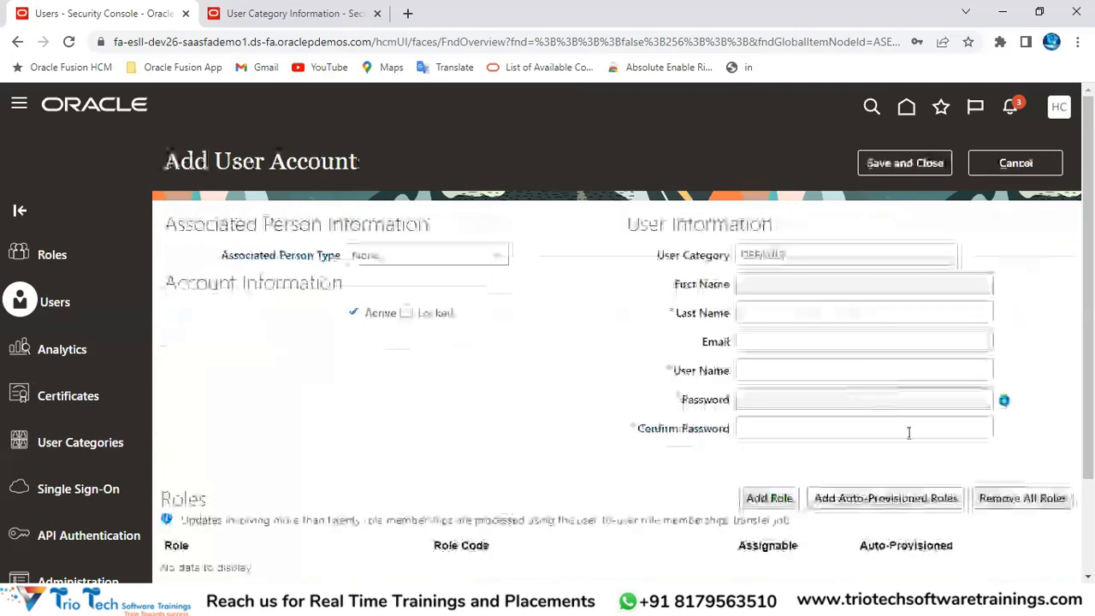
mouse_move(1007, 403)
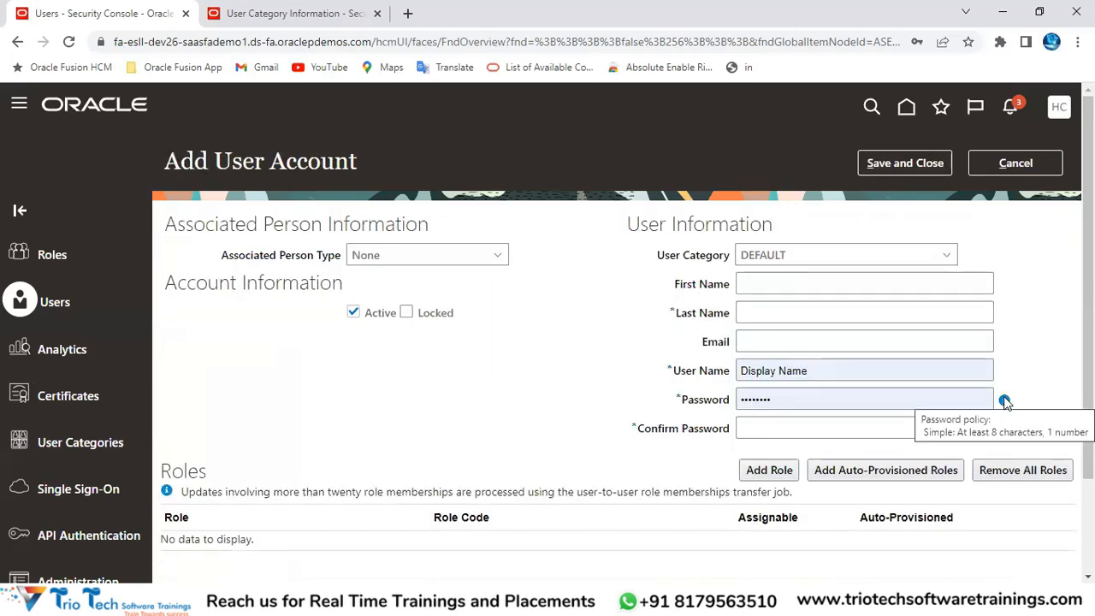
left_click(793, 259)
left_click_drag(793, 261, 717, 262)
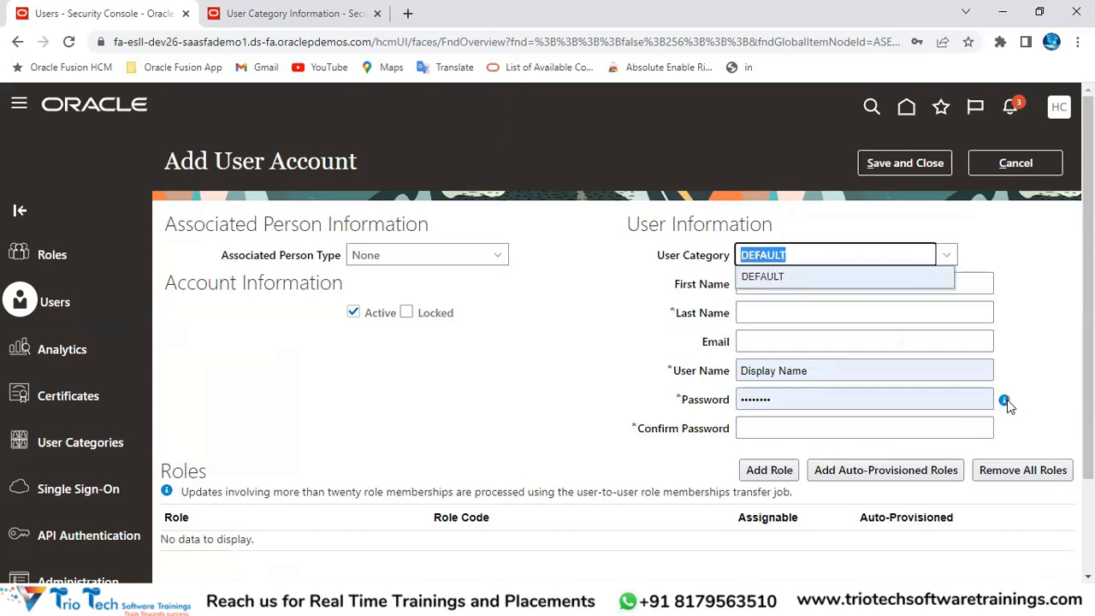
mouse_move(1005, 400)
left_click(291, 13)
double_click(98, 164)
left_click_drag(147, 160, 258, 161)
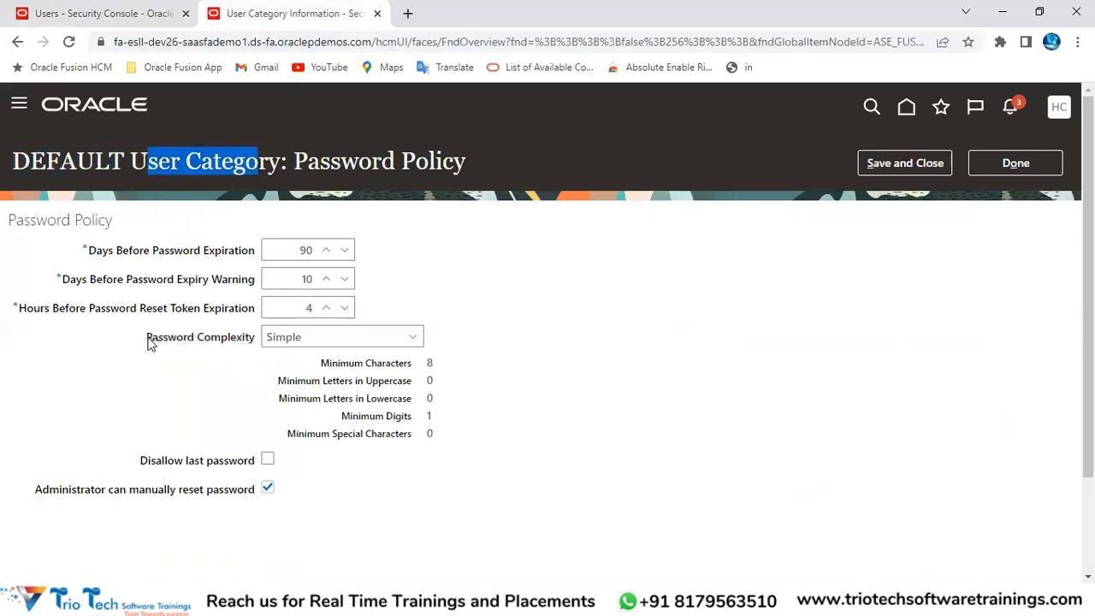
Step: Switch Password Complexity to Complex, then Very complex, finally choosing Custom
left_click_drag(147, 339, 249, 340)
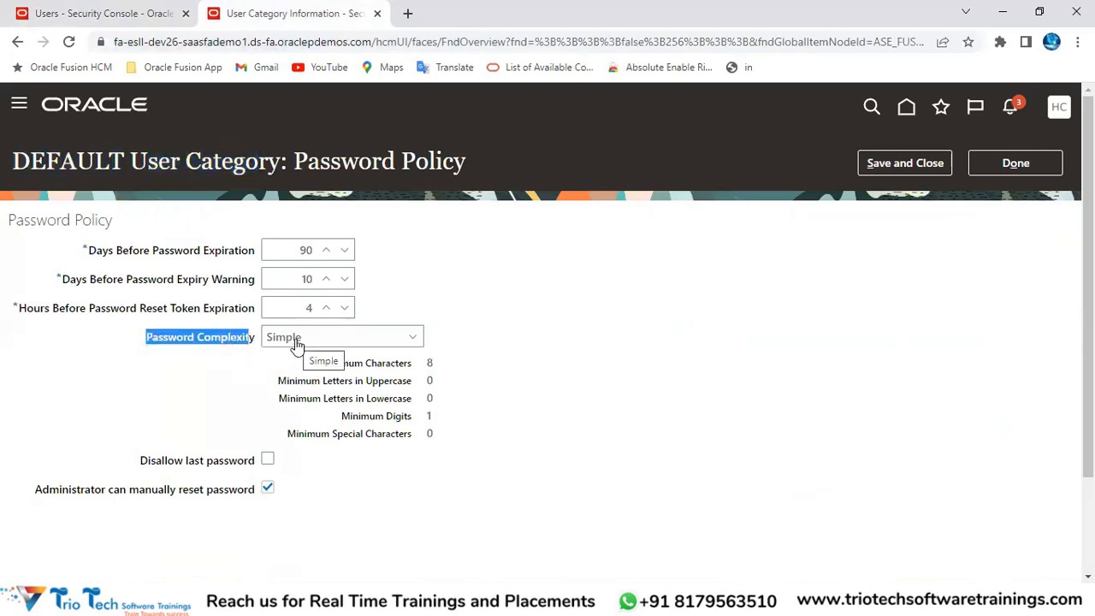
left_click(296, 343)
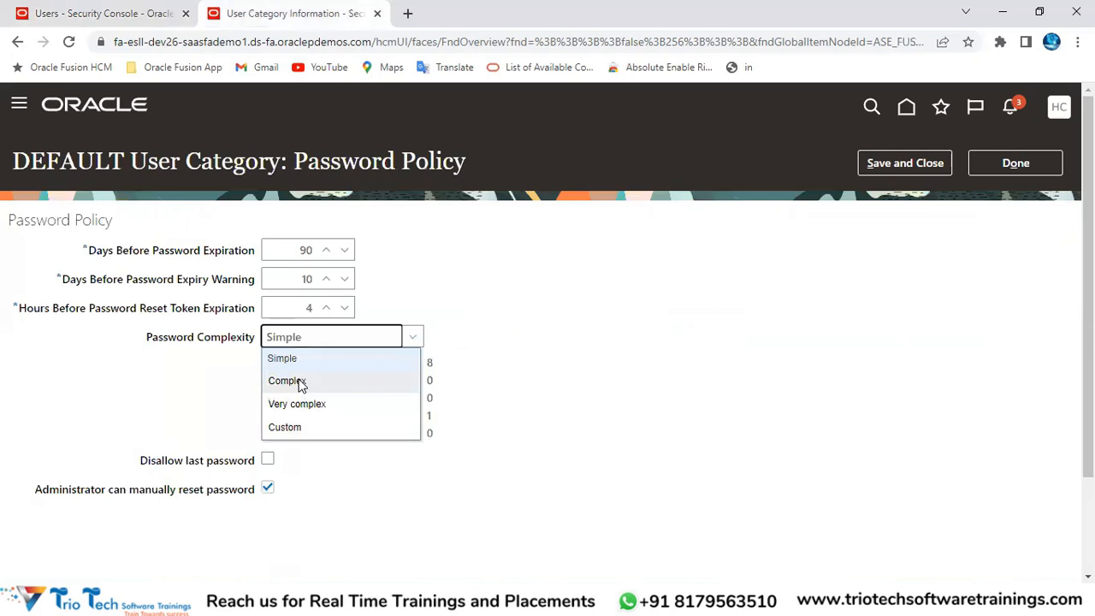
left_click(300, 383)
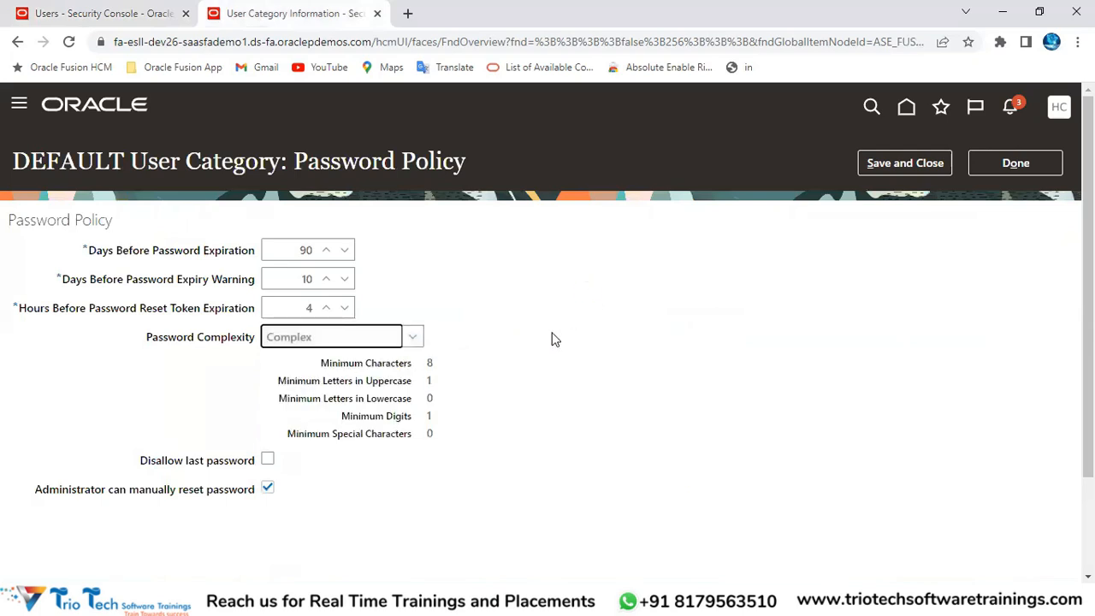
left_click_drag(431, 382, 431, 415)
left_click(322, 342)
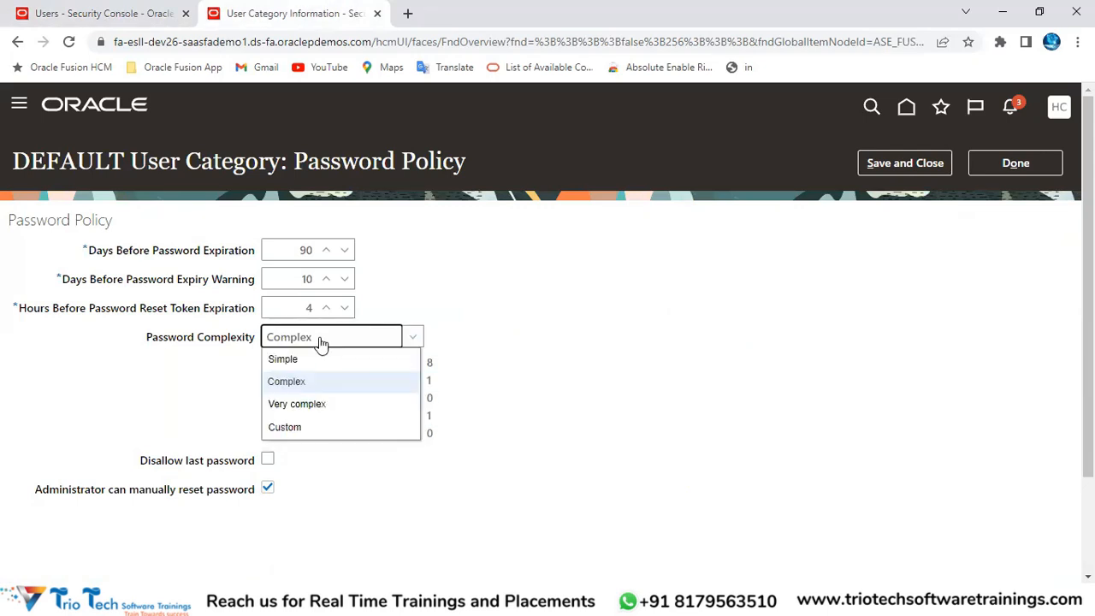
left_click(308, 406)
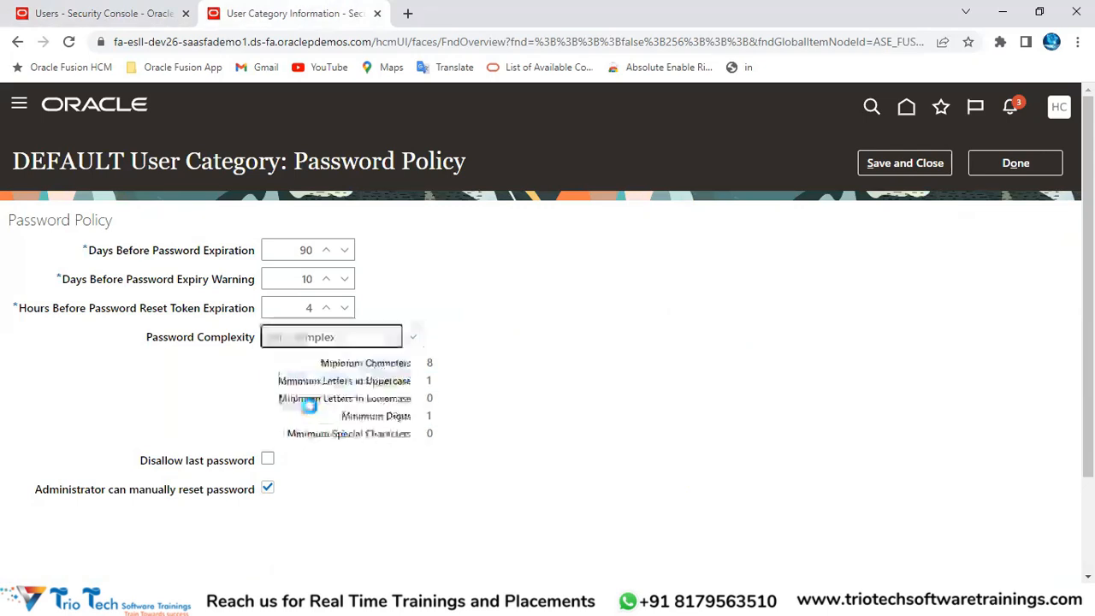
left_click(428, 381)
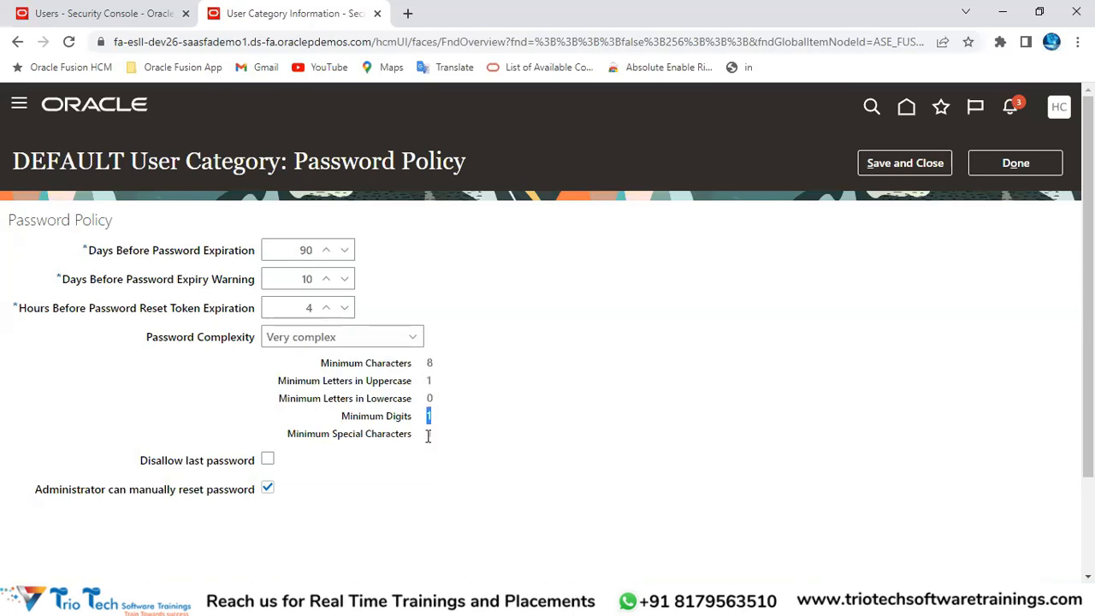
left_click(318, 341)
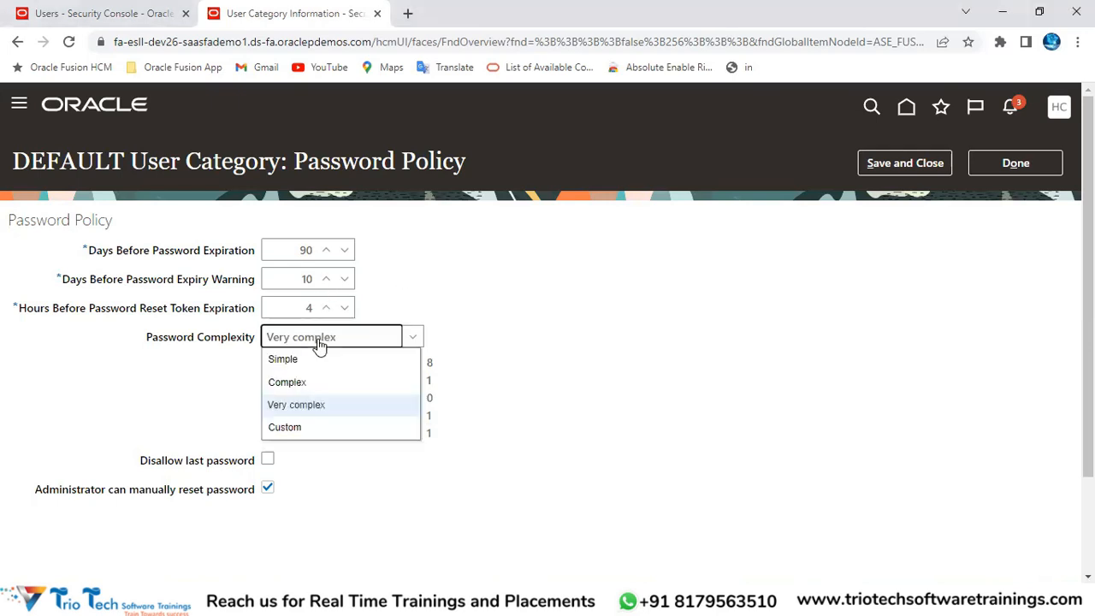
left_click(295, 427)
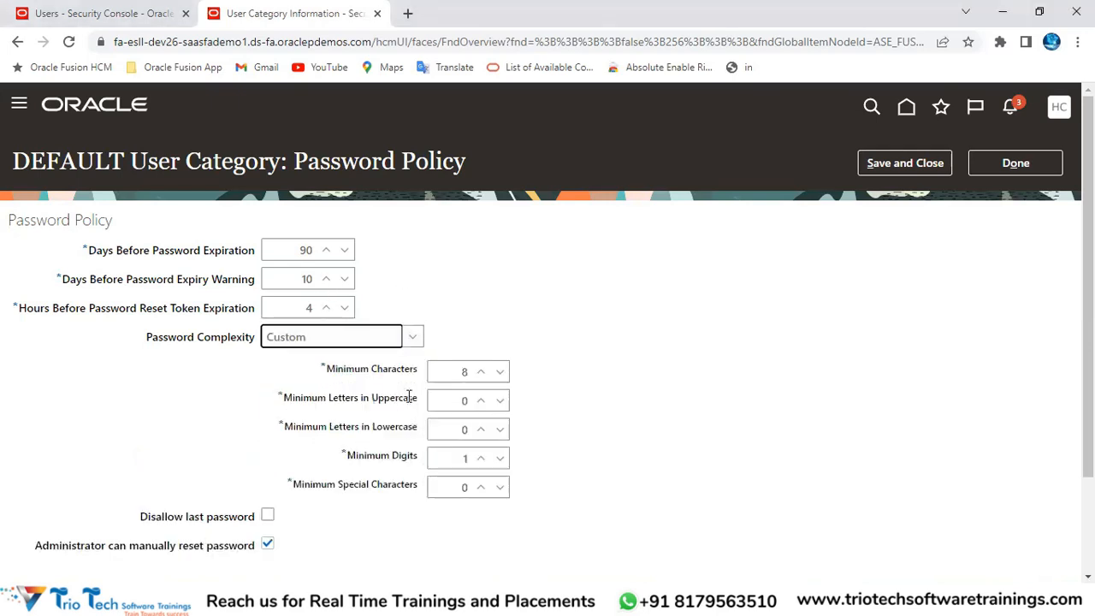
Step: Enter 2 minimum uppercase letters, then revert password complexity to Simple
double_click(450, 374)
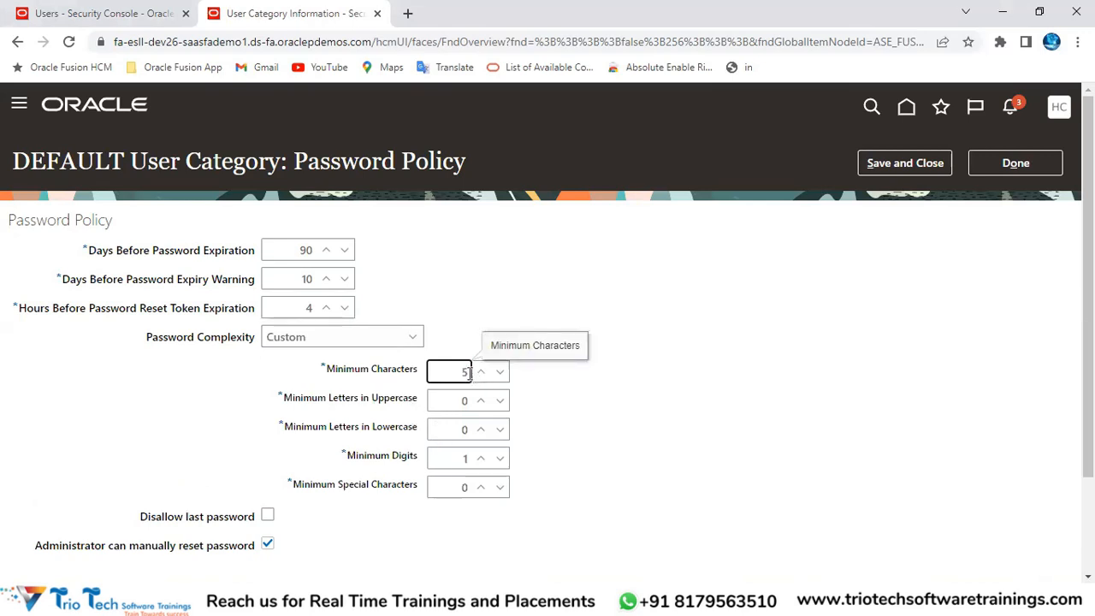
left_click_drag(458, 403, 468, 405)
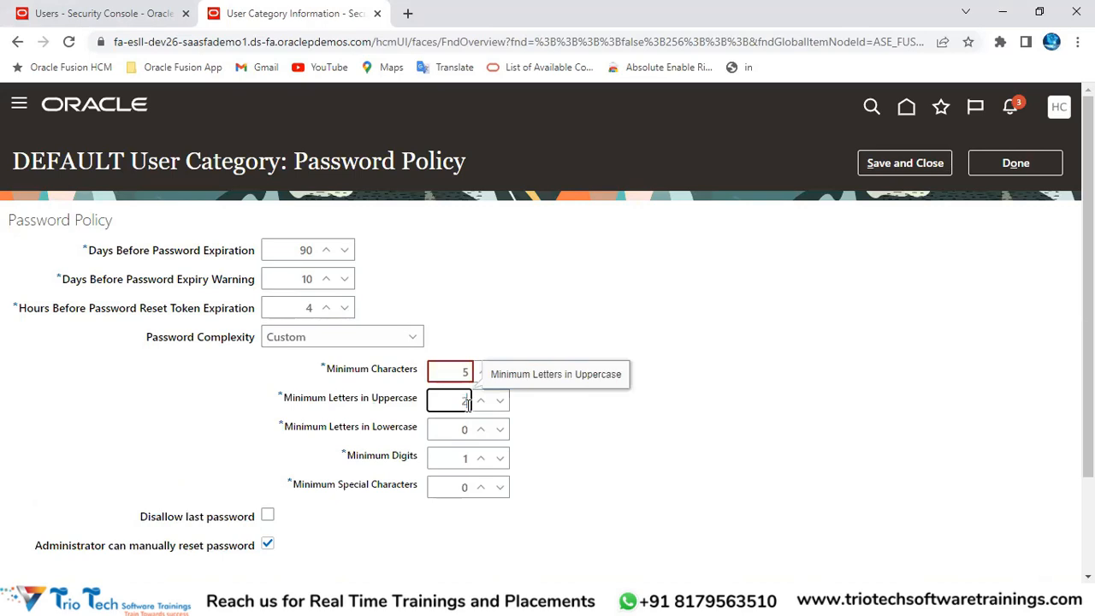
type("2")
left_click(469, 372)
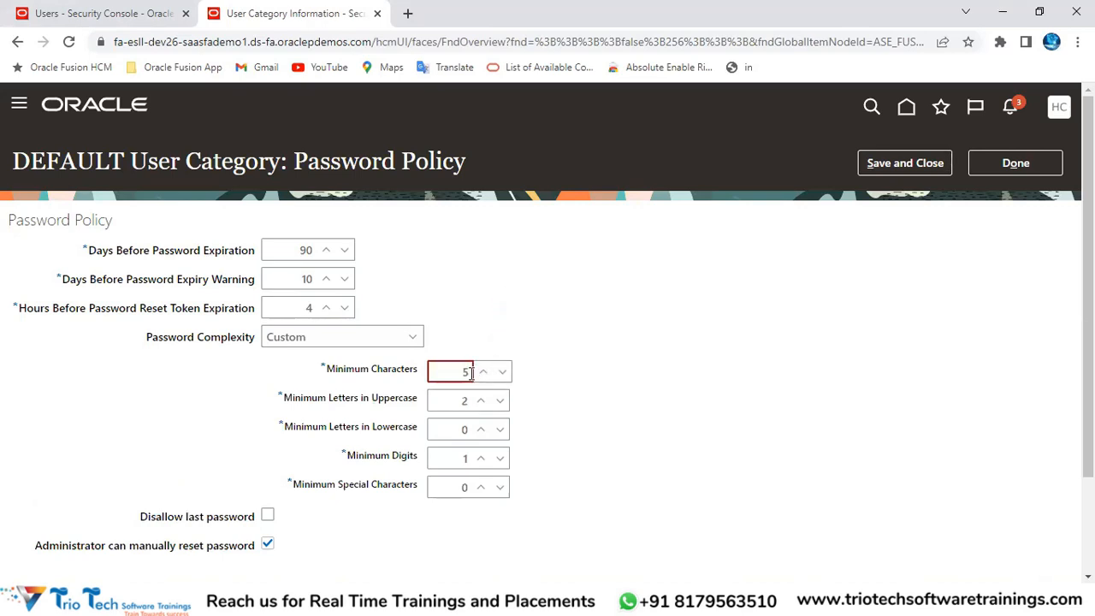
left_click(379, 342)
left_click(295, 364)
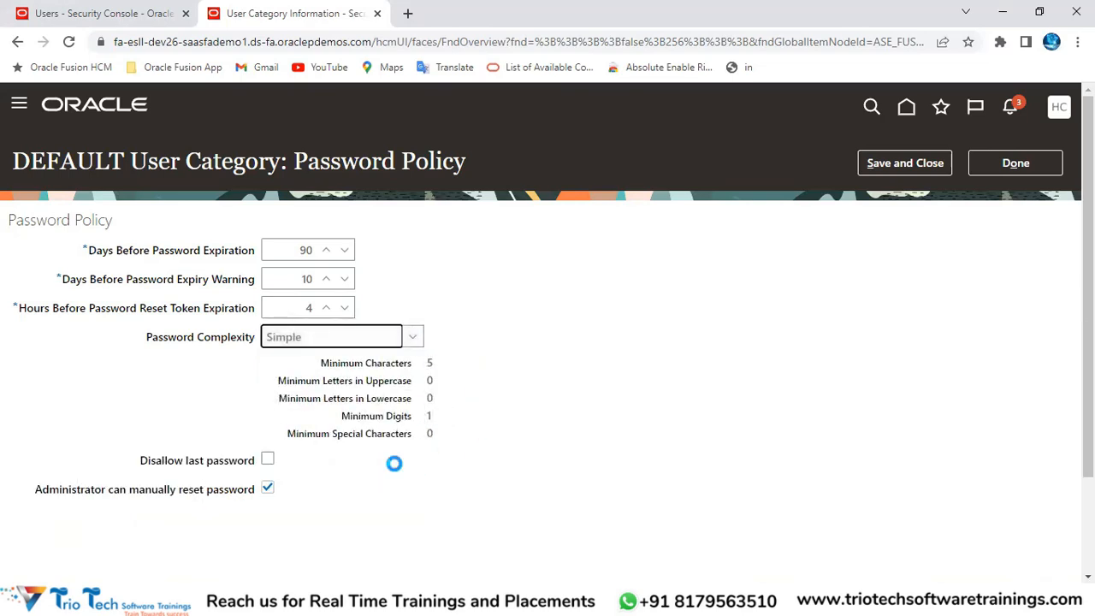
Step: Choose Complex password complexity and save the password policy
left_click(366, 341)
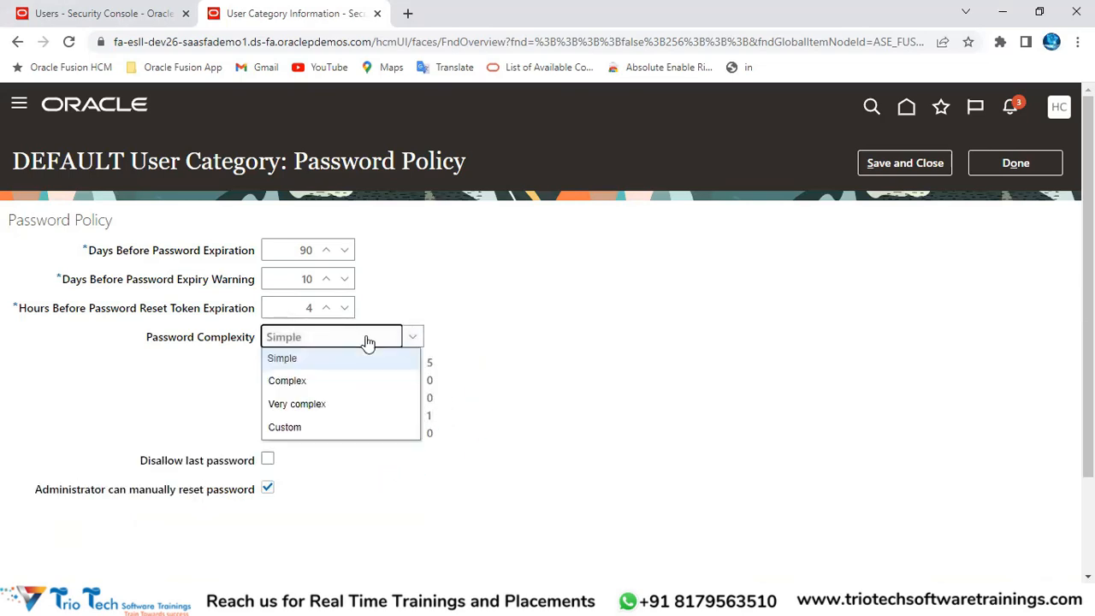
left_click_drag(198, 337, 243, 337)
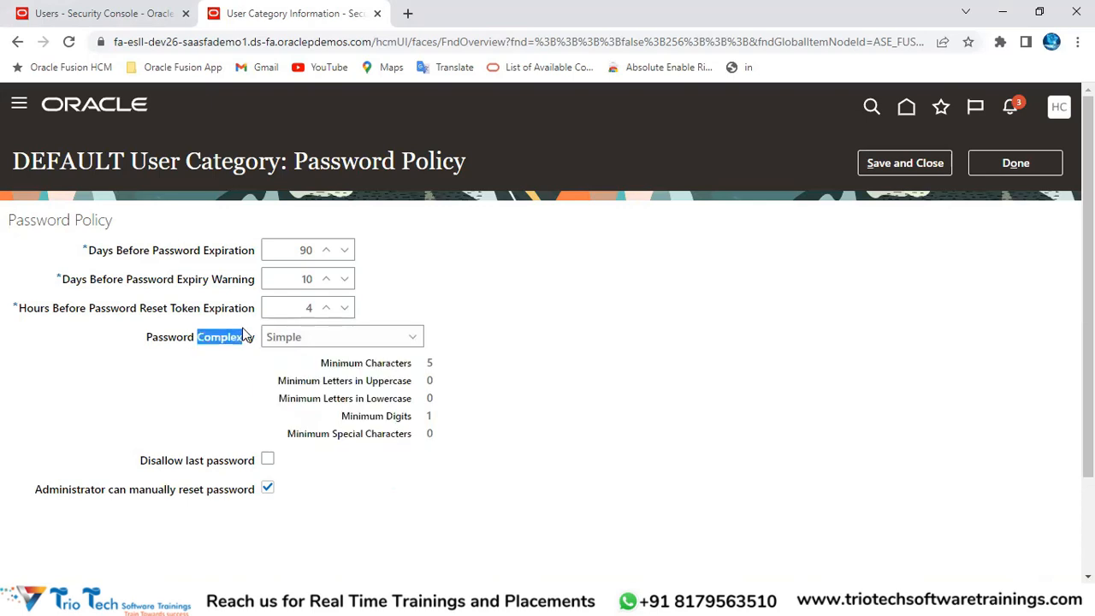
left_click(307, 339)
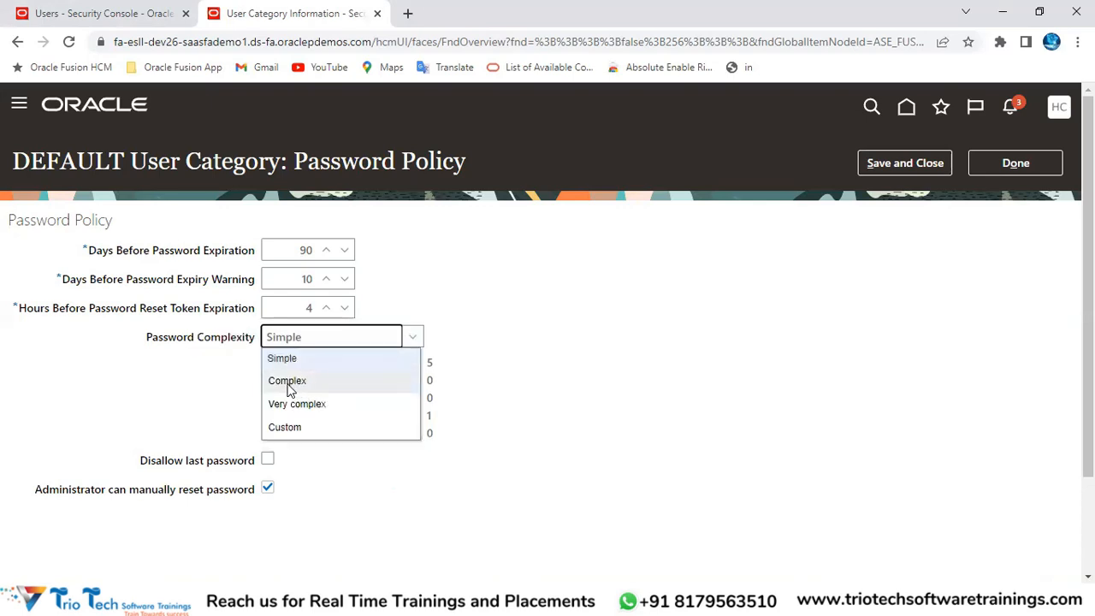
left_click(287, 385)
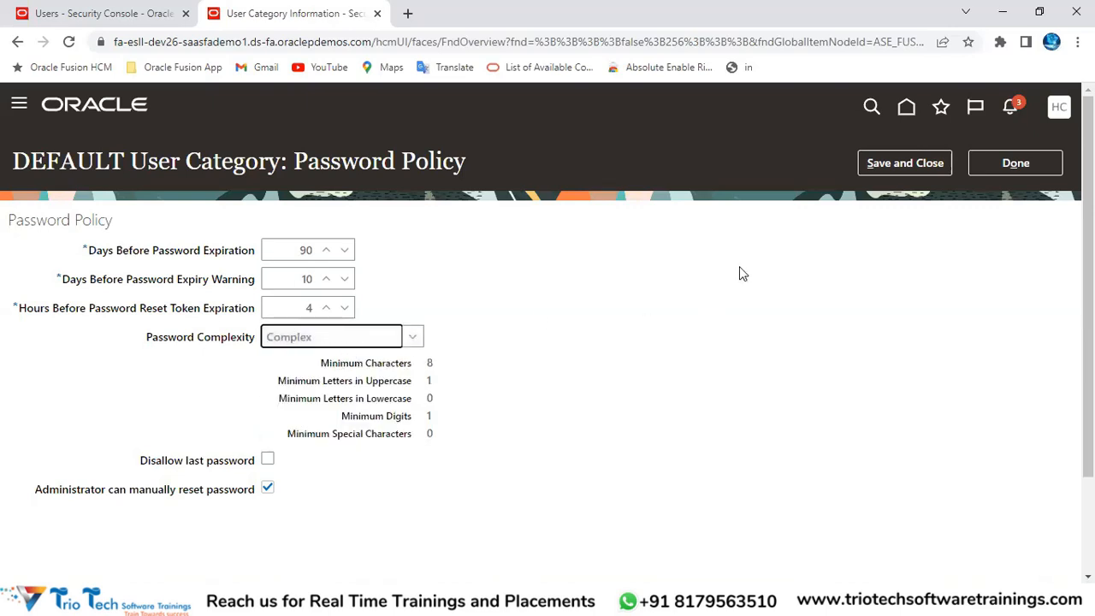
left_click(920, 163)
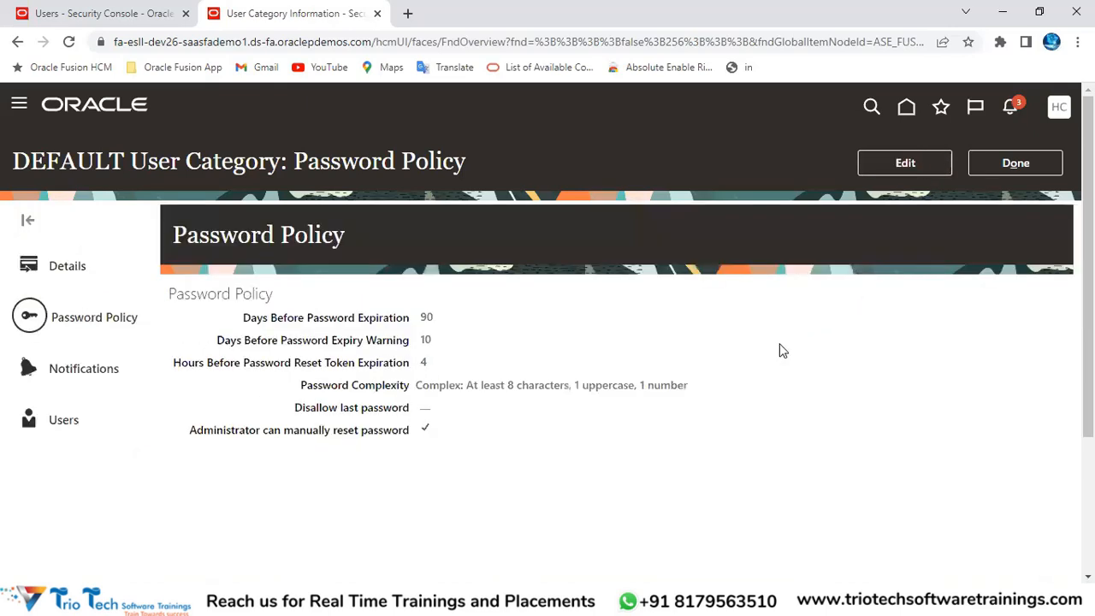
left_click(61, 14)
left_click(1046, 163)
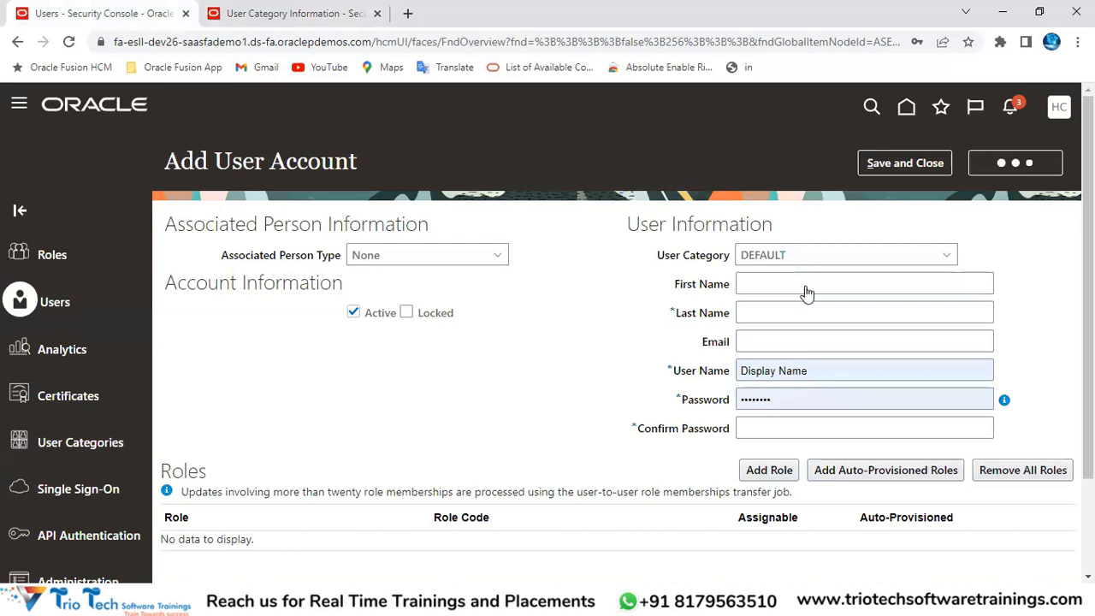
left_click(907, 172)
left_click_drag(666, 255, 729, 255)
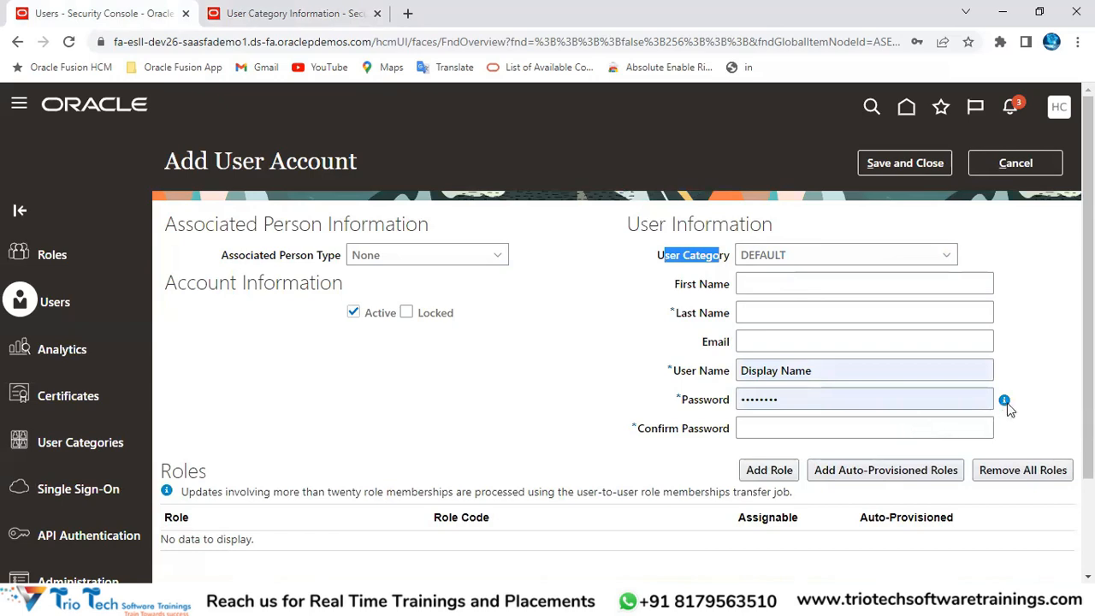
mouse_move(1005, 402)
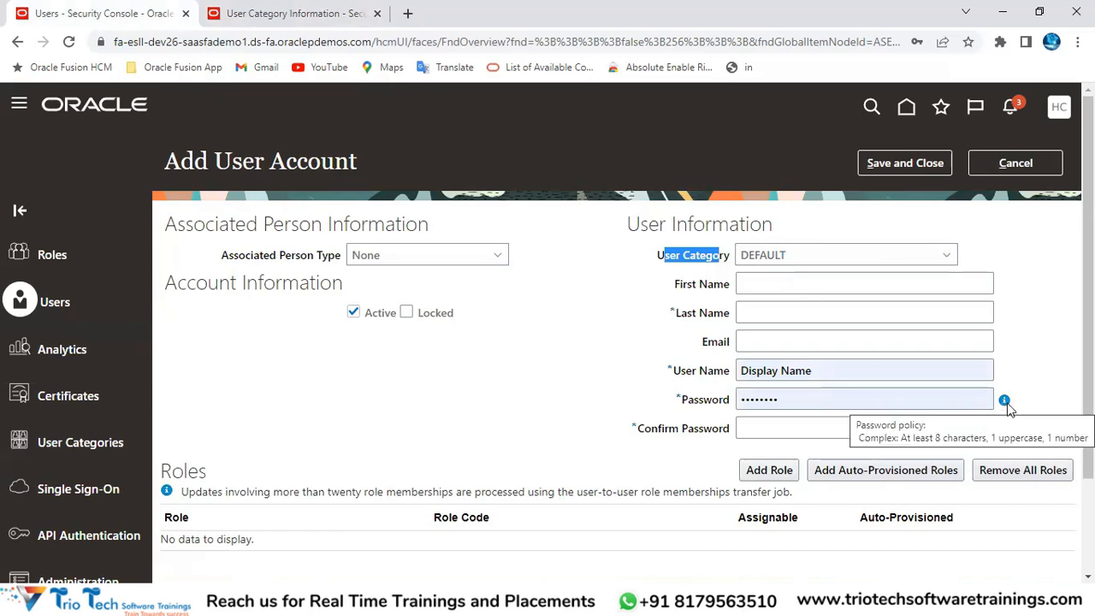
left_click_drag(796, 255, 740, 261)
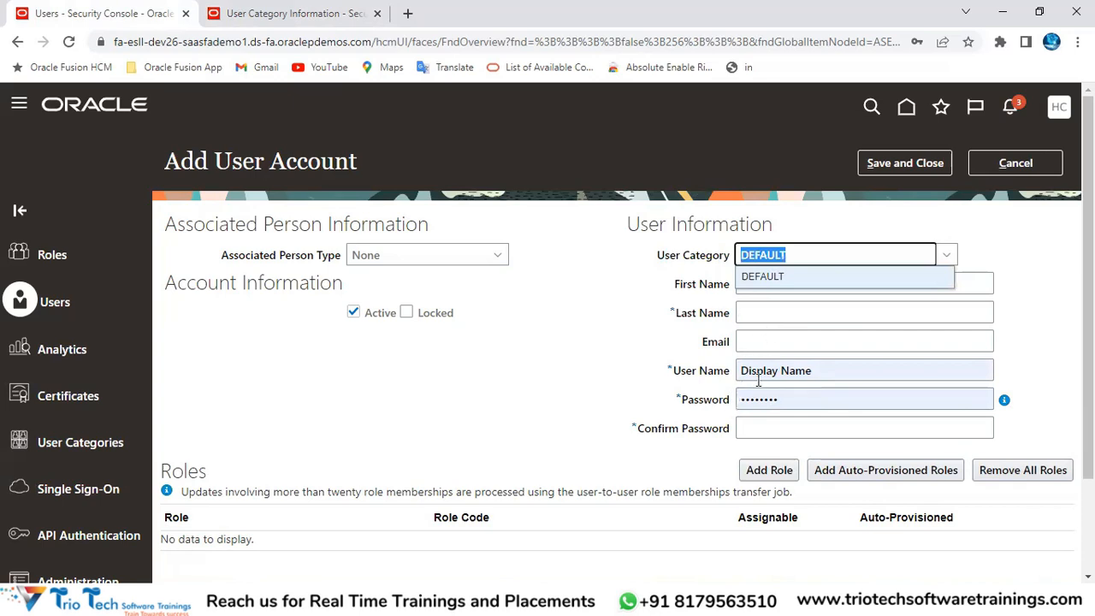
Step: Edit the DEFAULT password policy, set Simple complexity, and tick Disallow last password
left_click(295, 13)
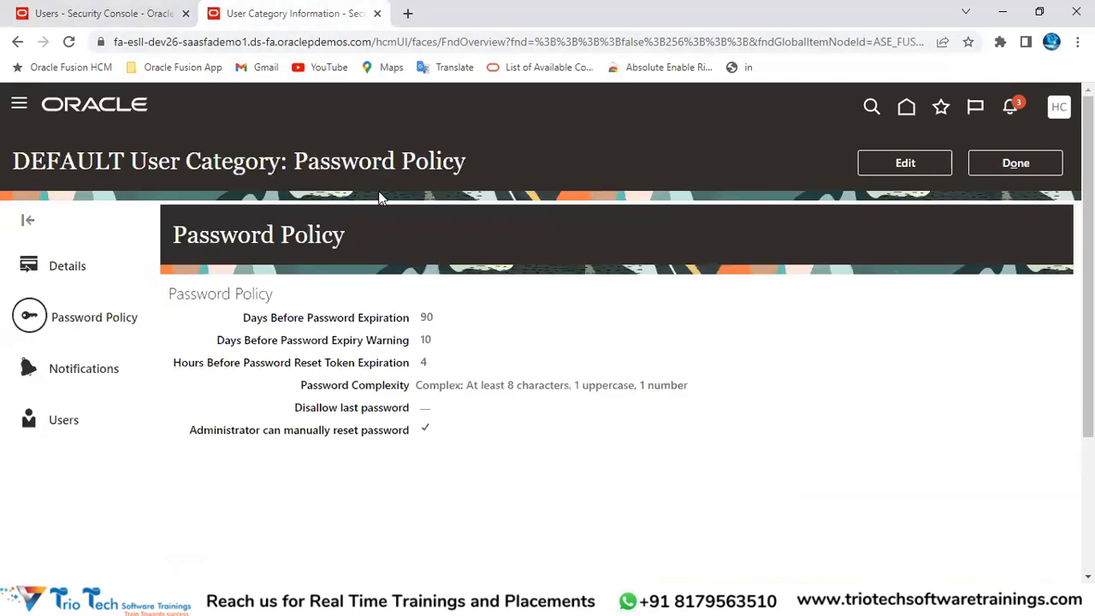
left_click(915, 170)
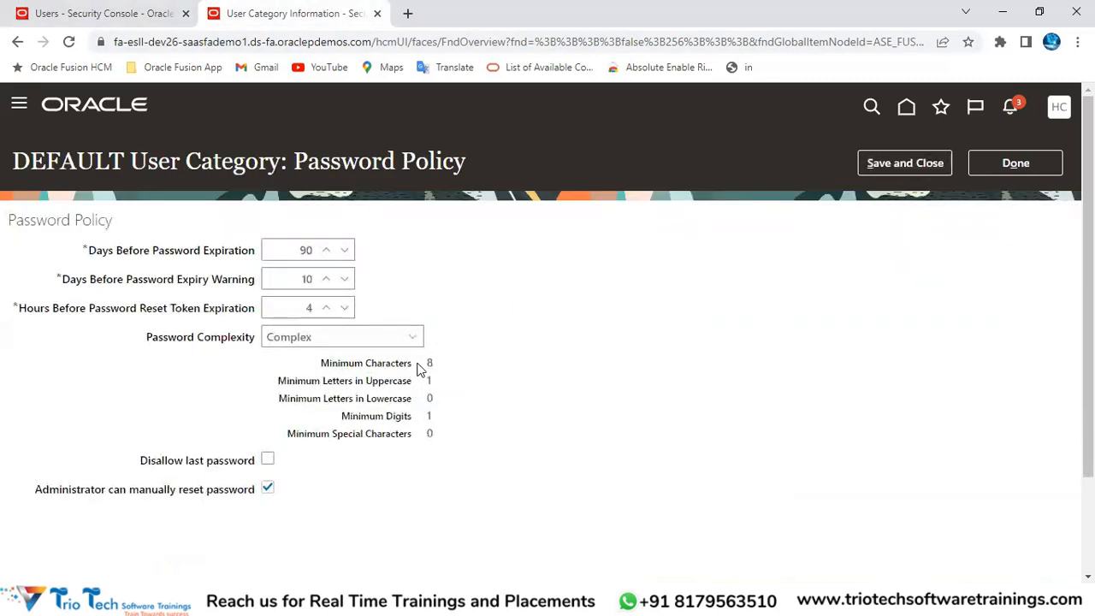
left_click(298, 342)
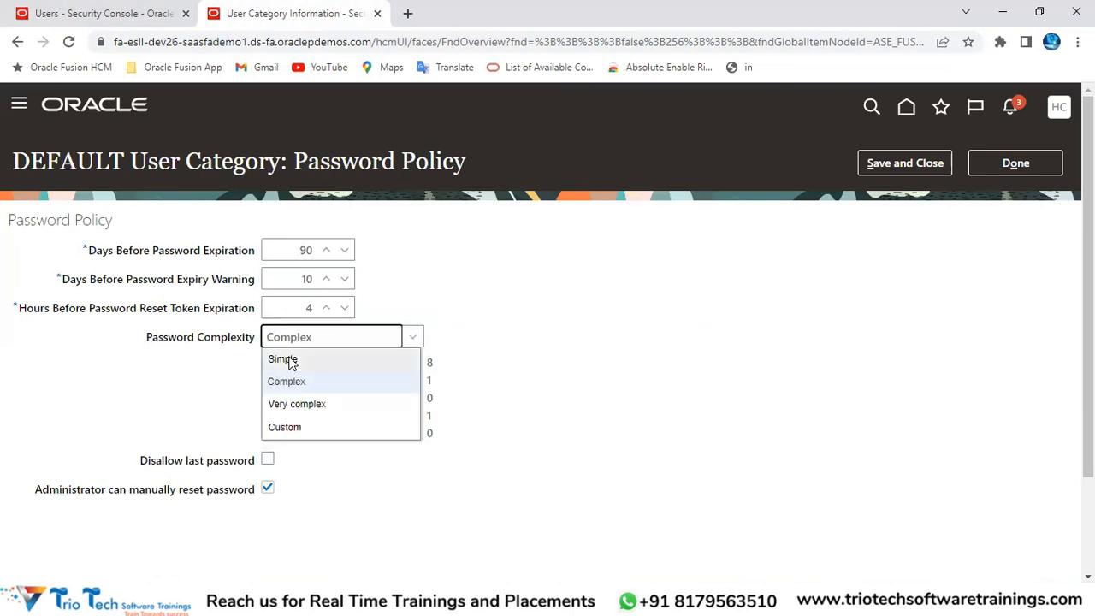
left_click(283, 360)
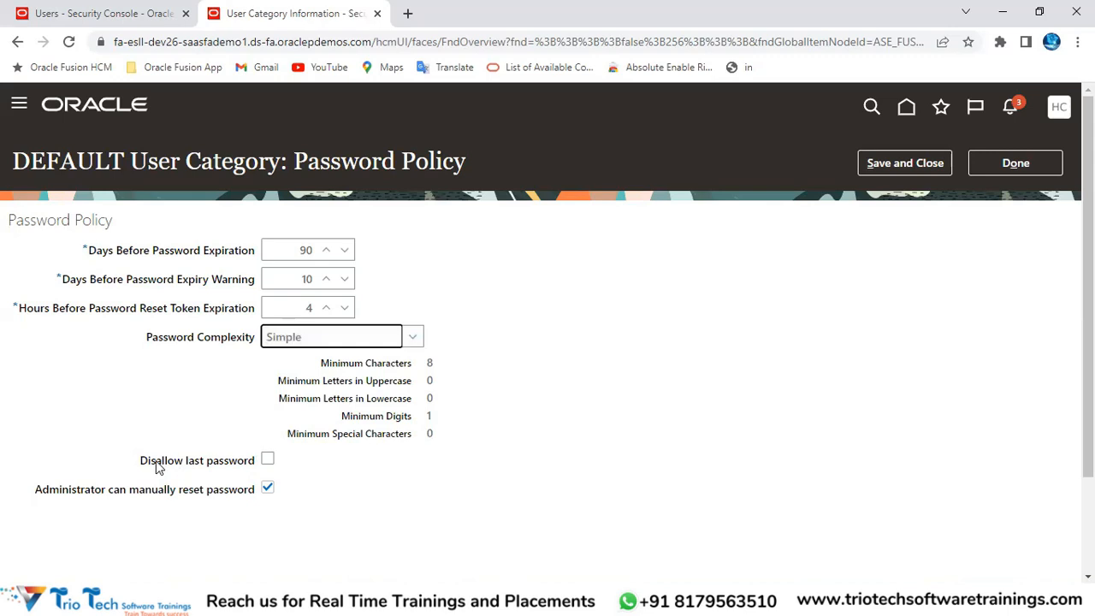
left_click_drag(139, 460, 250, 460)
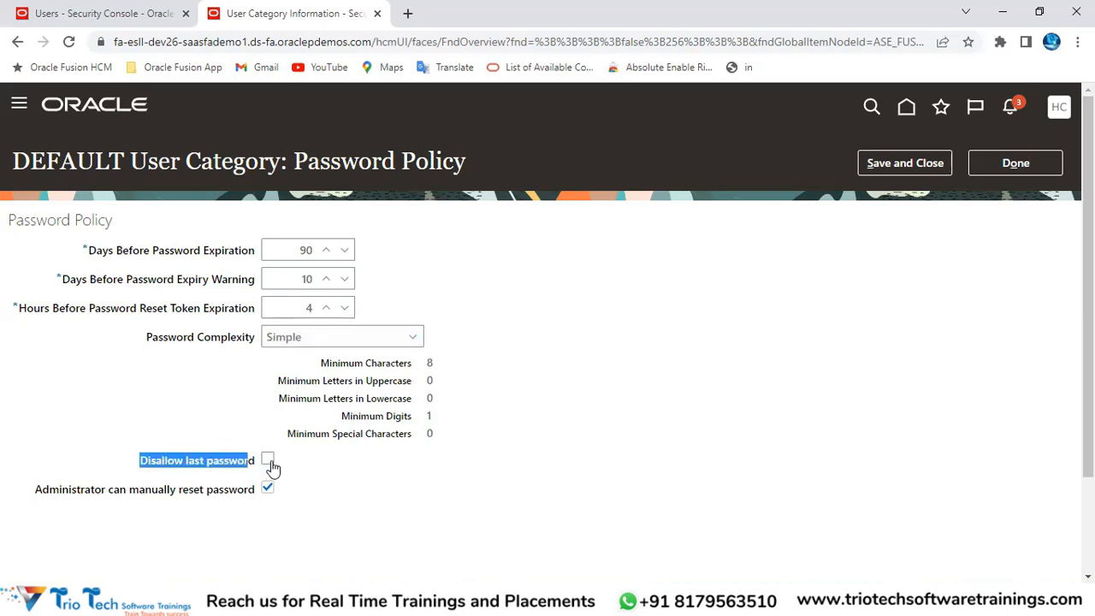
left_click(270, 464)
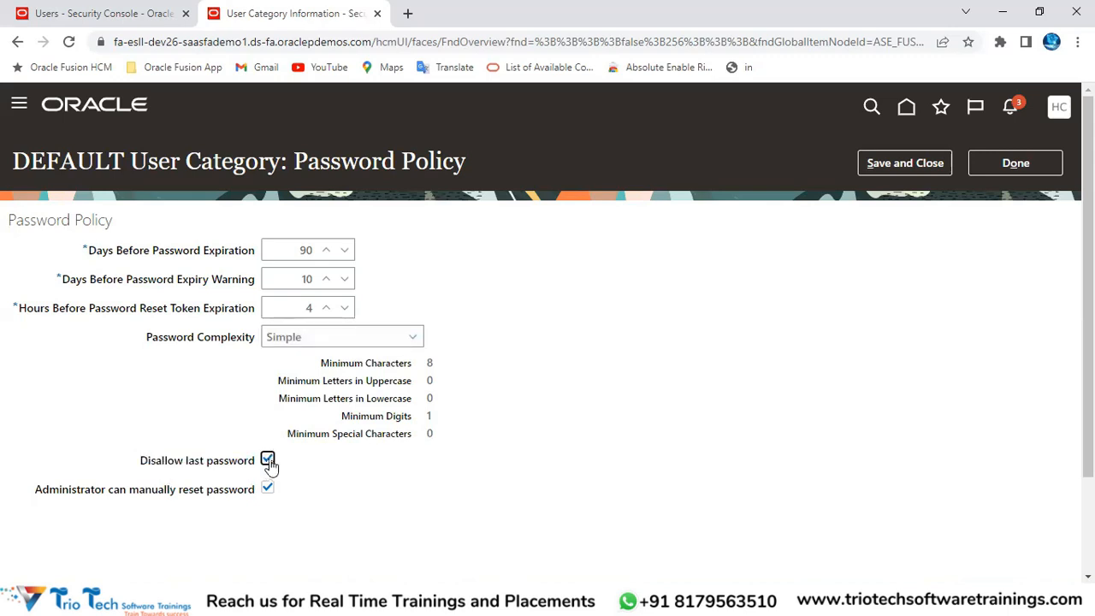
Step: Untick Disallow last password and review the administrator manual reset option
double_click(296, 250)
left_click_drag(144, 461, 246, 454)
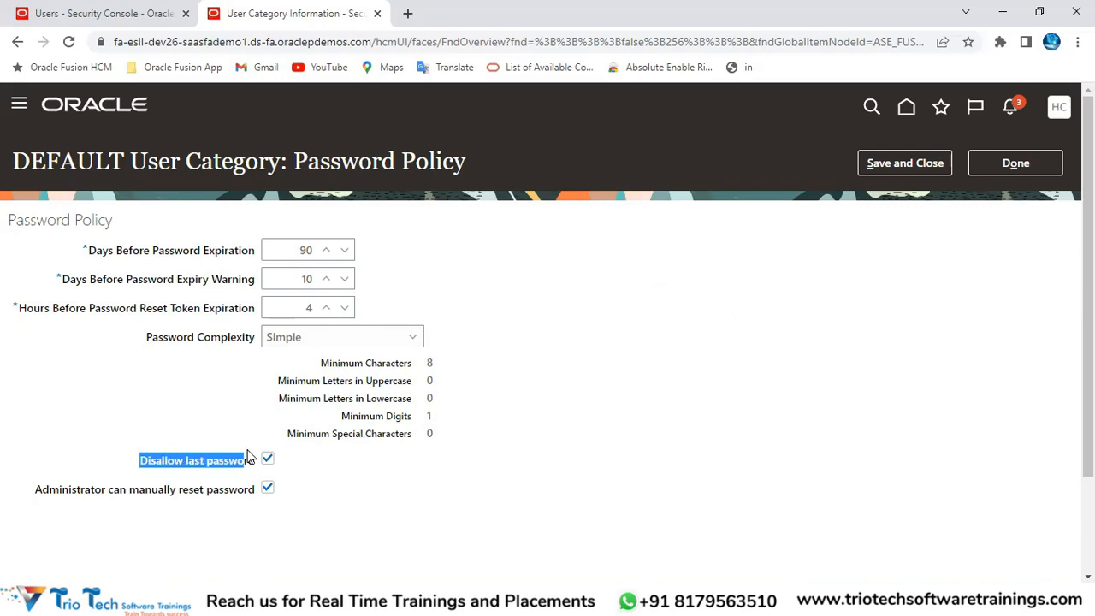
left_click(266, 459)
left_click(317, 38)
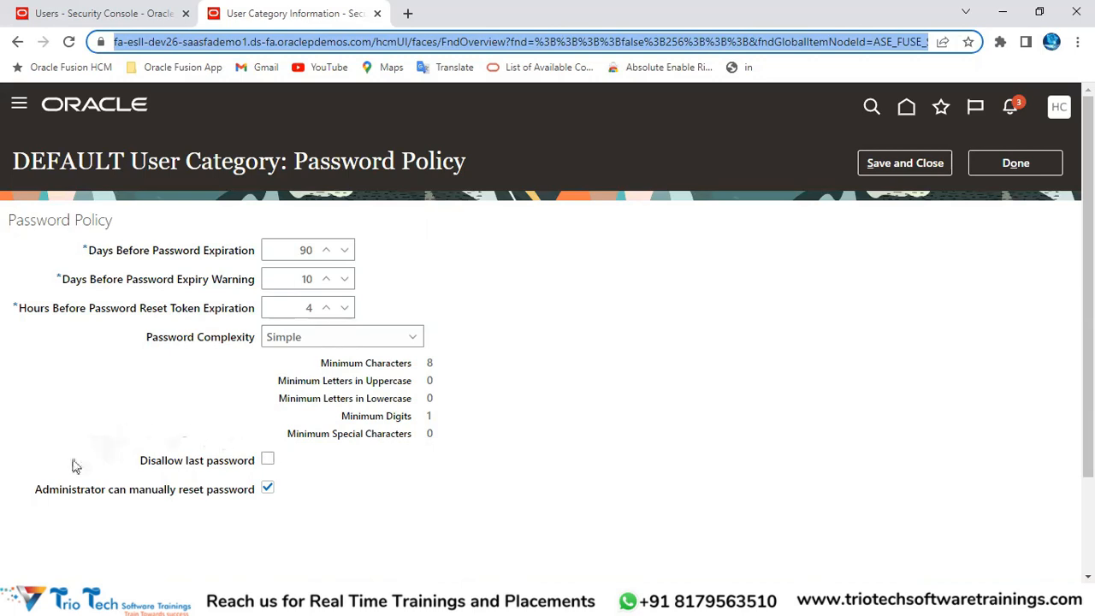
left_click_drag(37, 493, 255, 492)
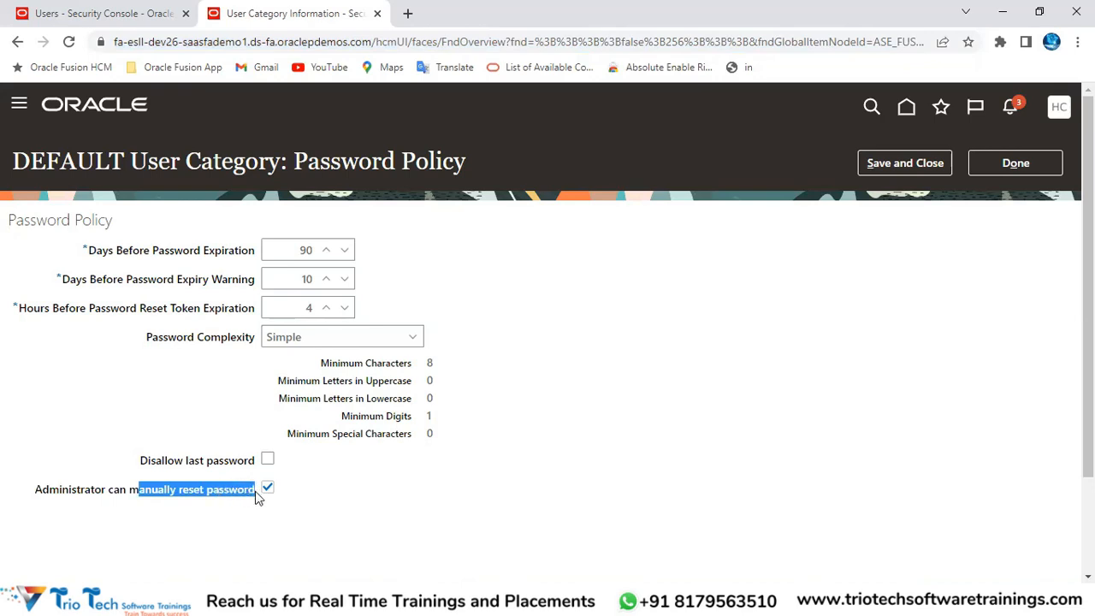
double_click(71, 493)
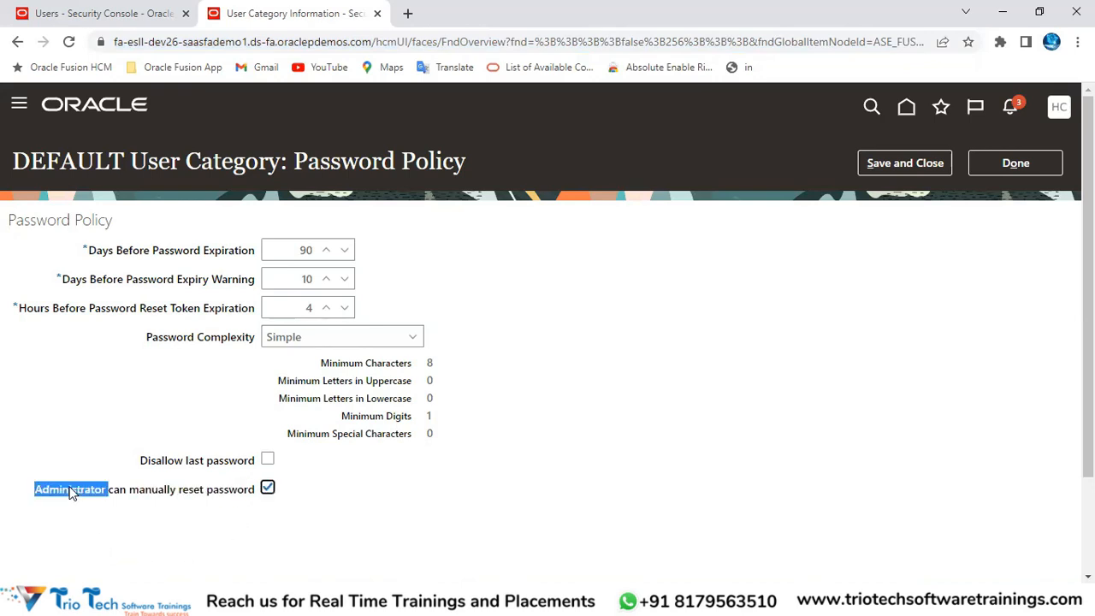
left_click(143, 499)
left_click_drag(142, 493, 244, 491)
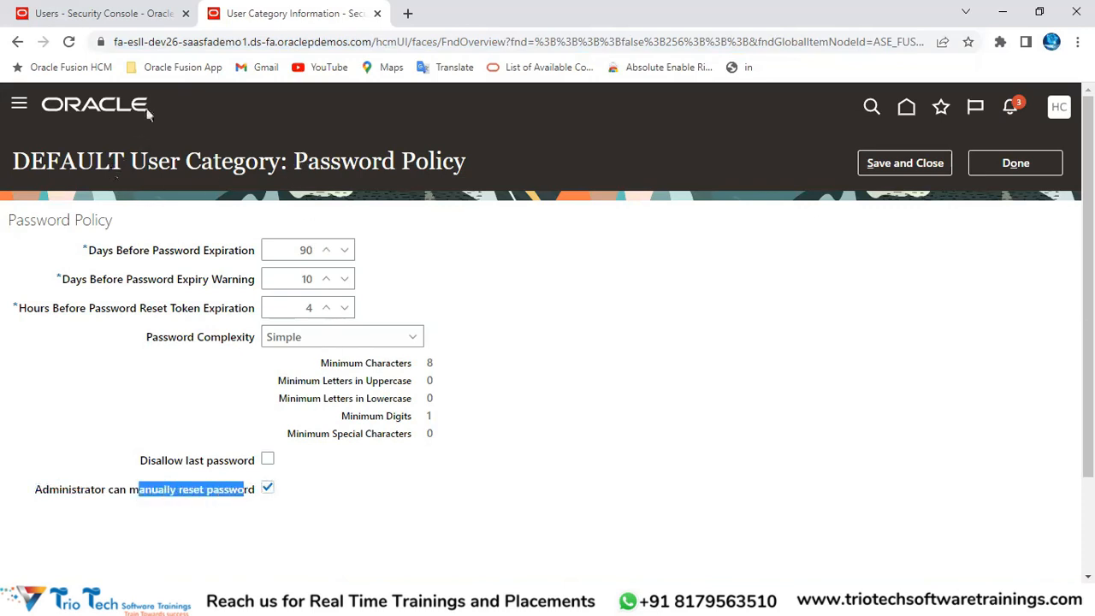
left_click(112, 13)
left_click(1029, 173)
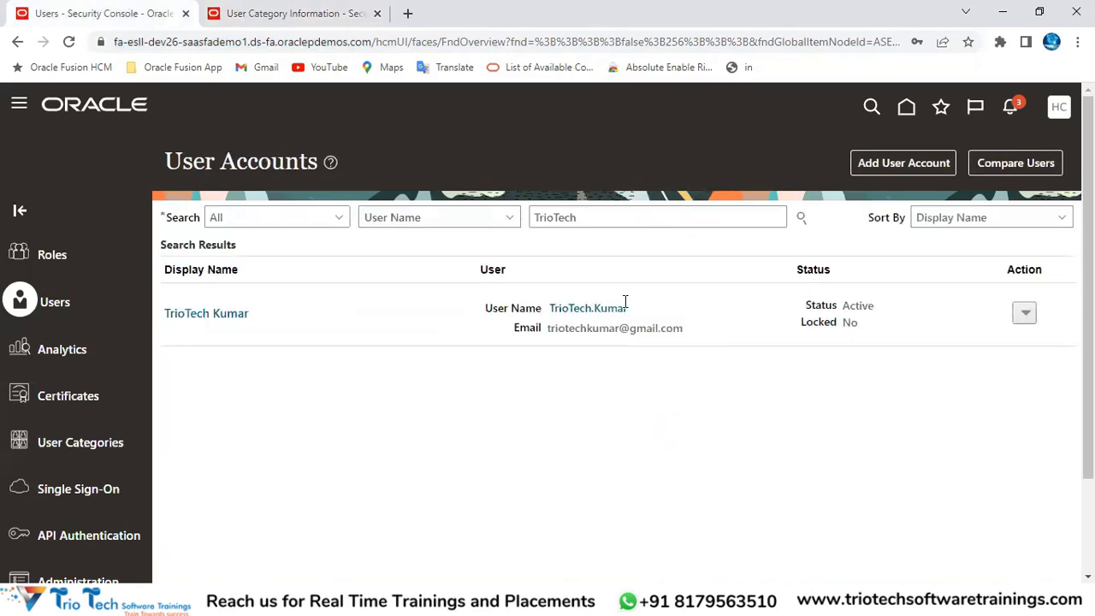
left_click(327, 43)
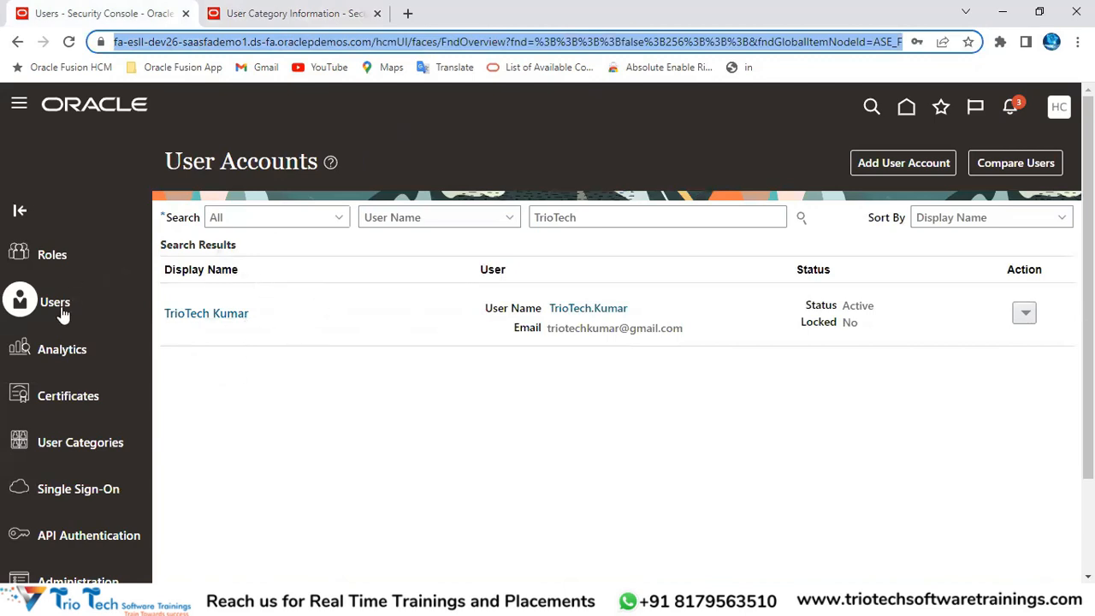
double_click(560, 217)
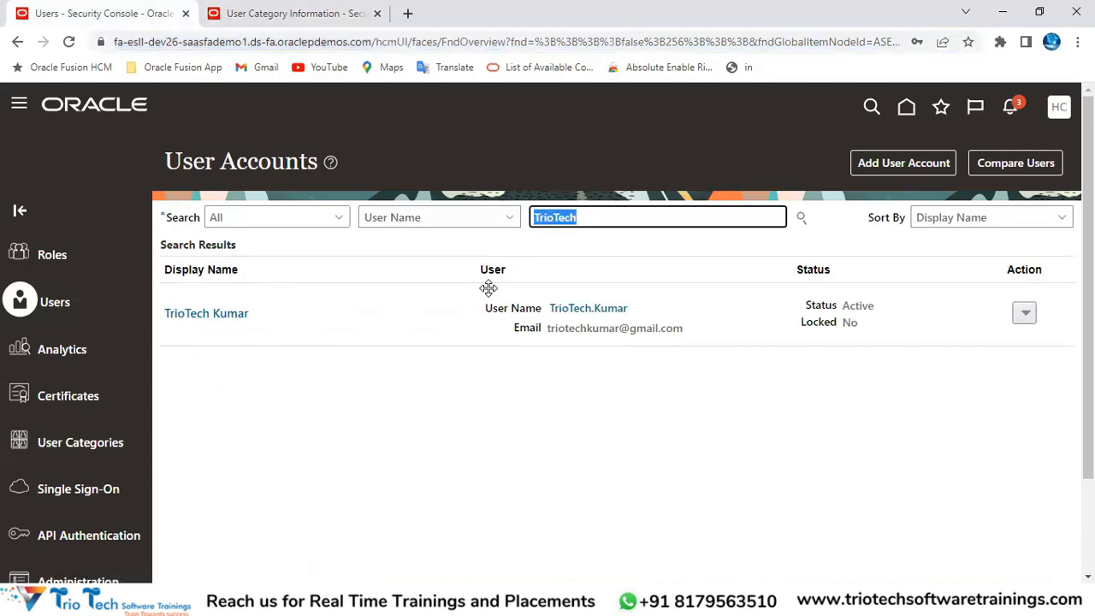
left_click(1029, 317)
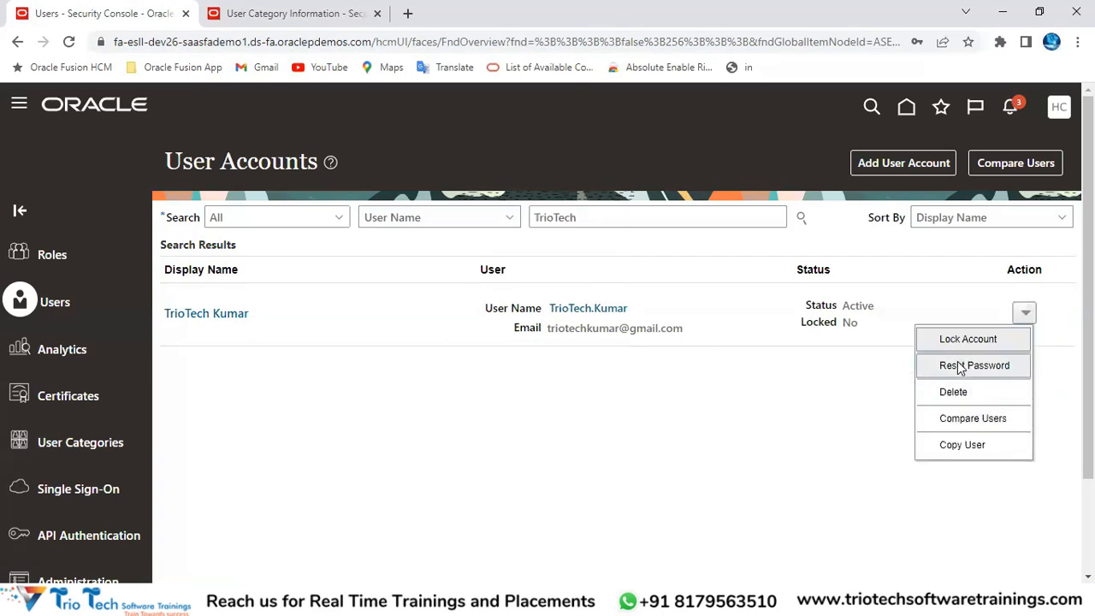
left_click(980, 369)
left_click(234, 297)
left_click(390, 331)
left_click(391, 353)
left_click(393, 334)
left_click(390, 354)
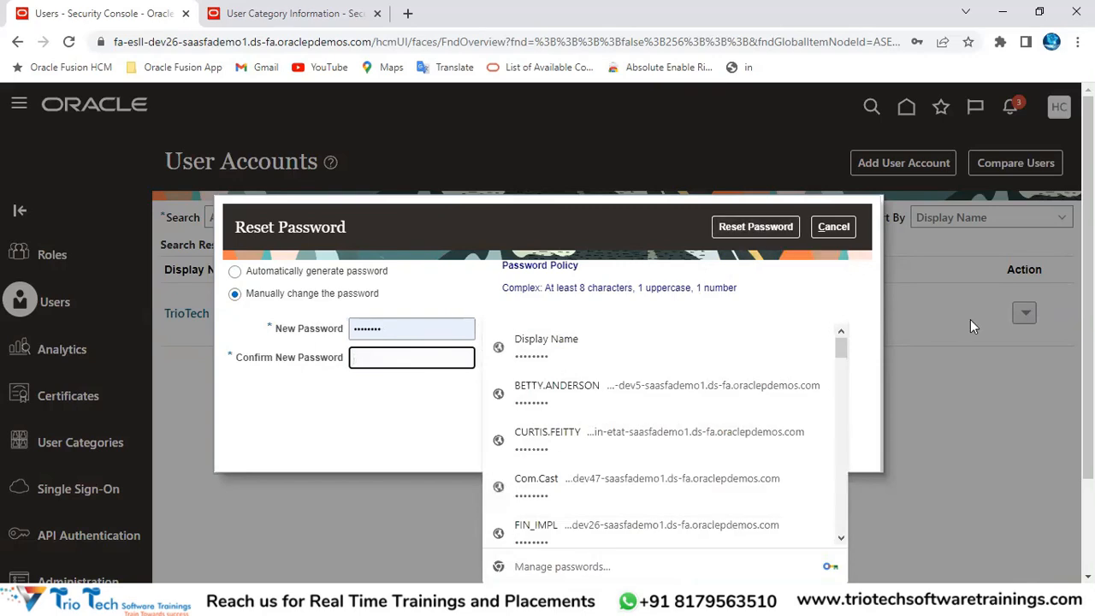
left_click(836, 229)
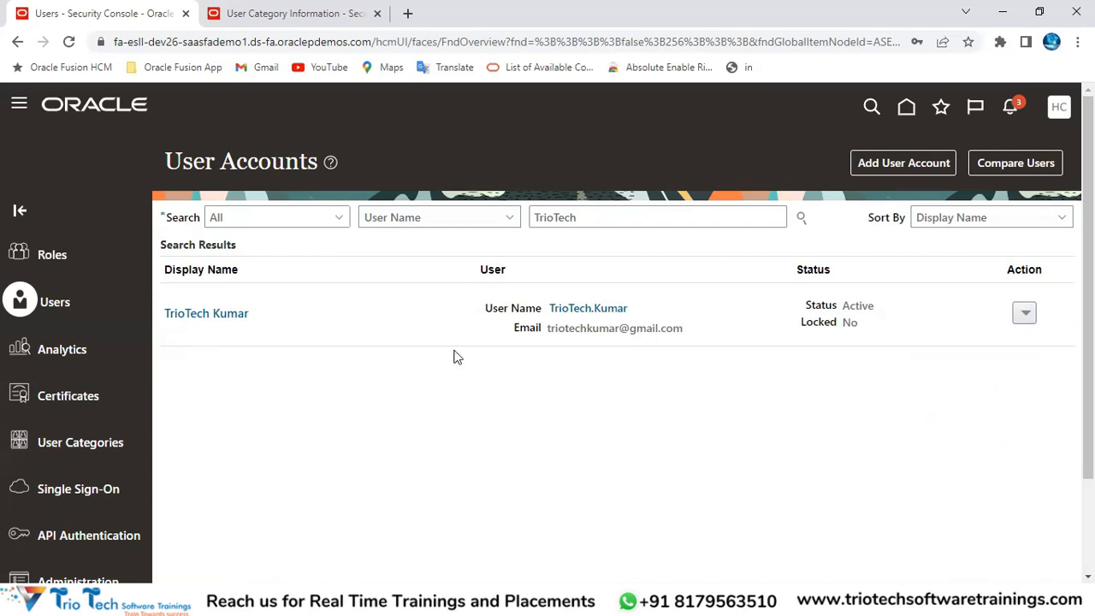
left_click(265, 24)
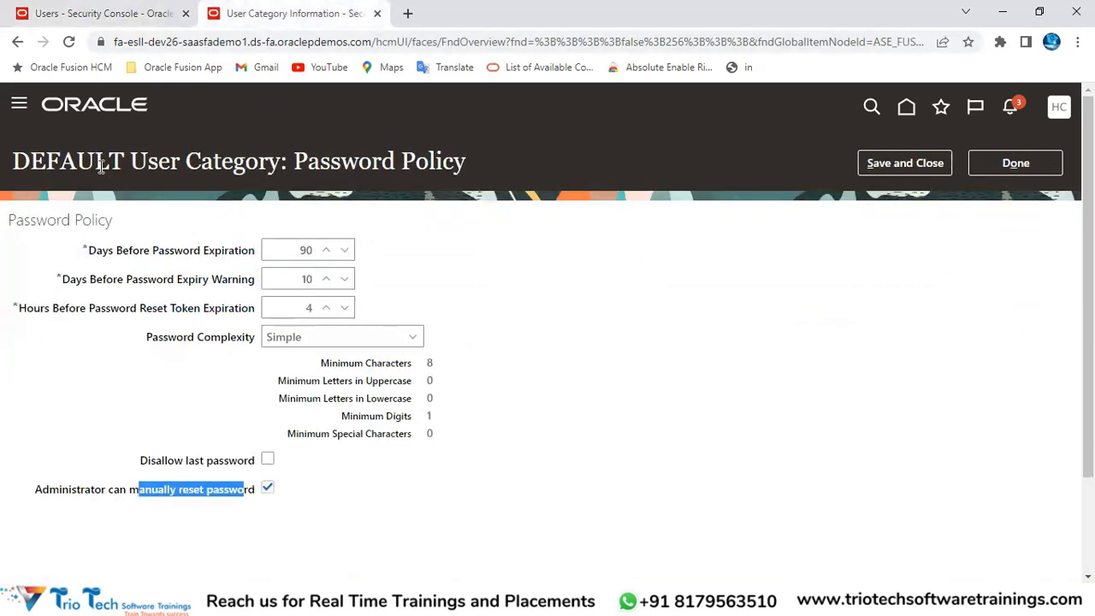
Step: Untick 'Administrator can manually reset password' and save the DEFAULT password policy
left_click(75, 161)
left_click_drag(145, 163, 276, 175)
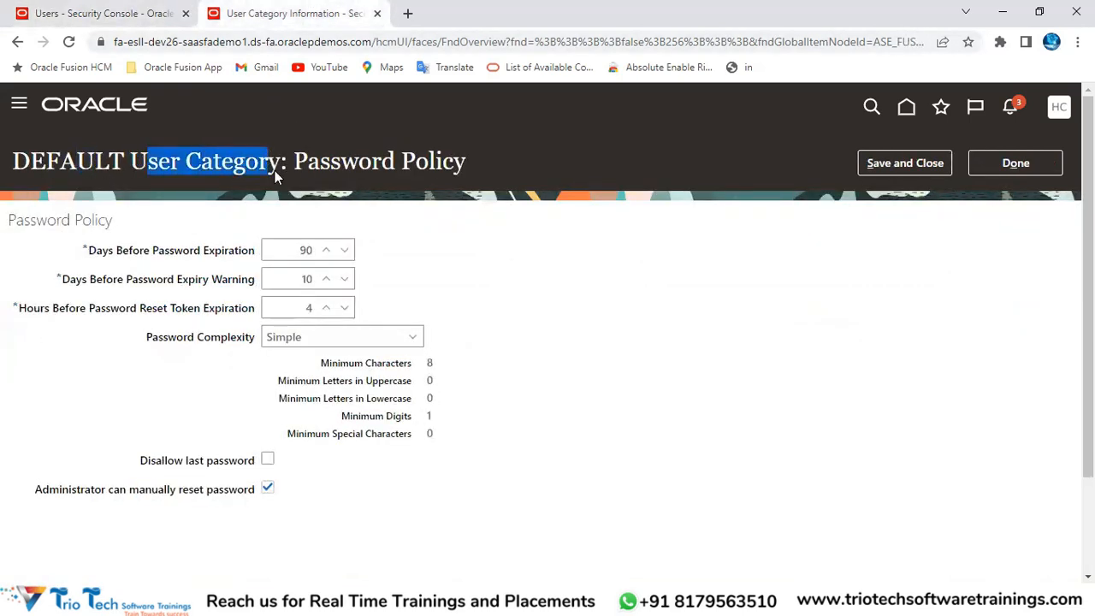
left_click_drag(358, 162, 442, 164)
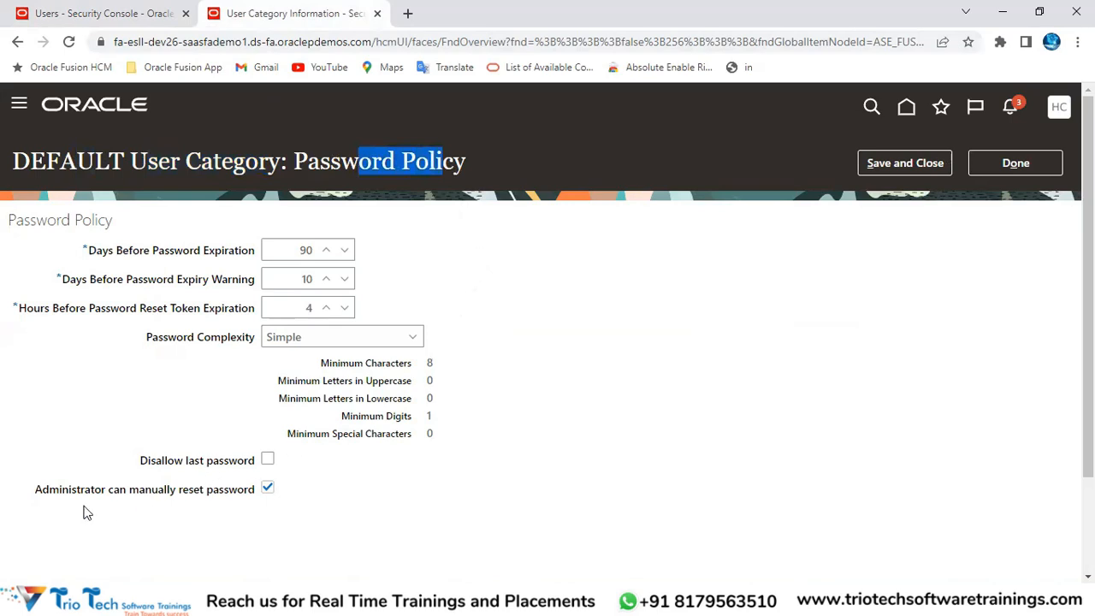
left_click_drag(26, 494, 273, 496)
left_click(270, 495)
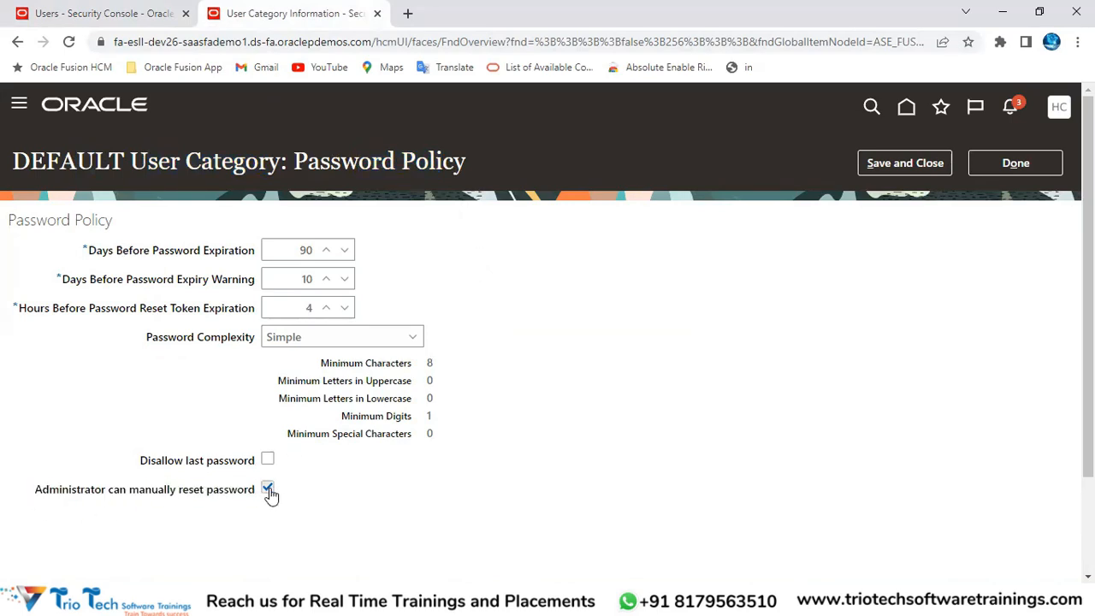
left_click(921, 164)
left_click(102, 15)
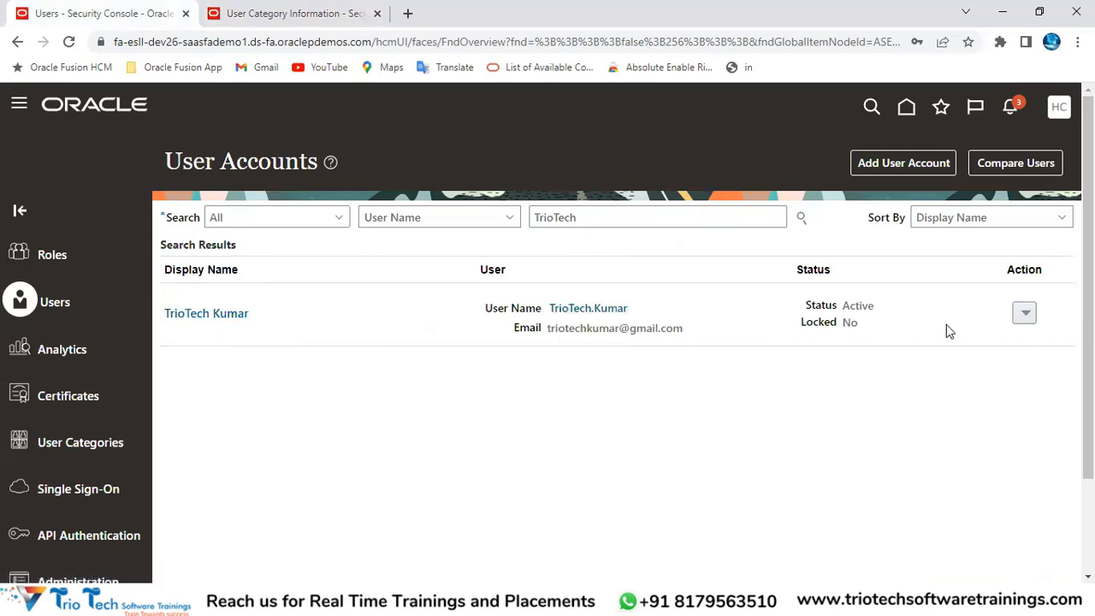
Step: Start a password reset for the user; 'Manually change the password' is greyed out
left_click(1025, 313)
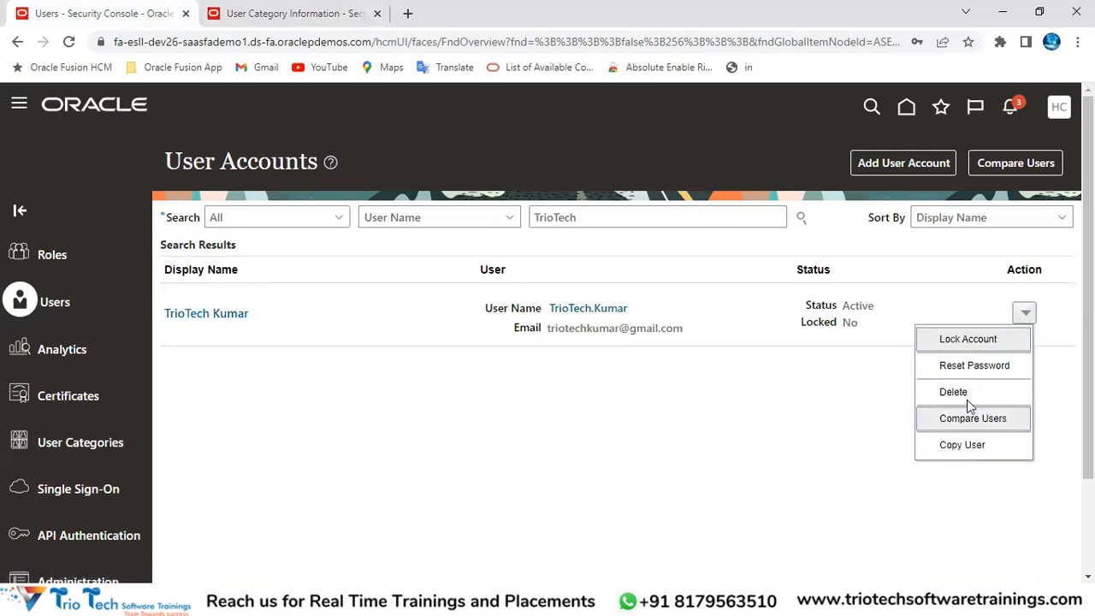
left_click(975, 366)
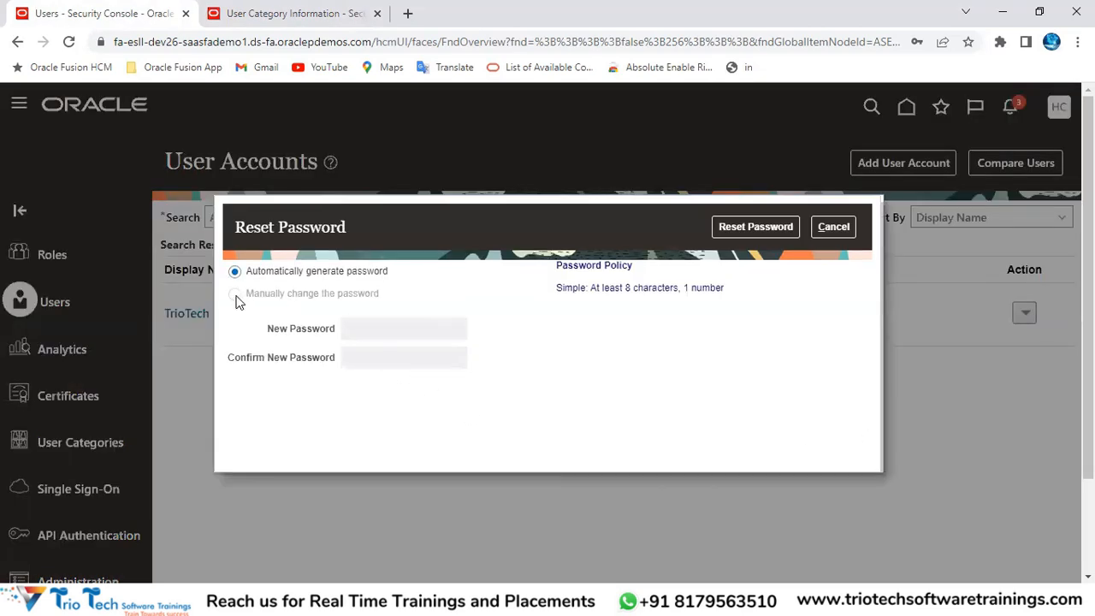
triple_click(236, 296)
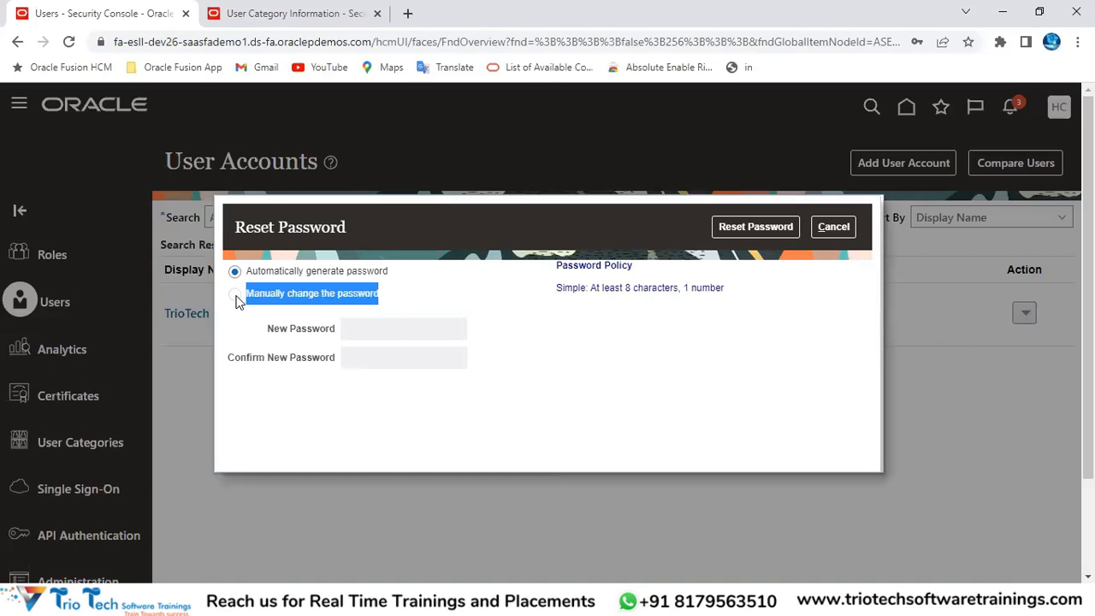
left_click(441, 290)
left_click_drag(248, 300, 389, 299)
Step: Edit the DEFAULT password policy and tick 'Administrator can manually reset password'
left_click(282, 13)
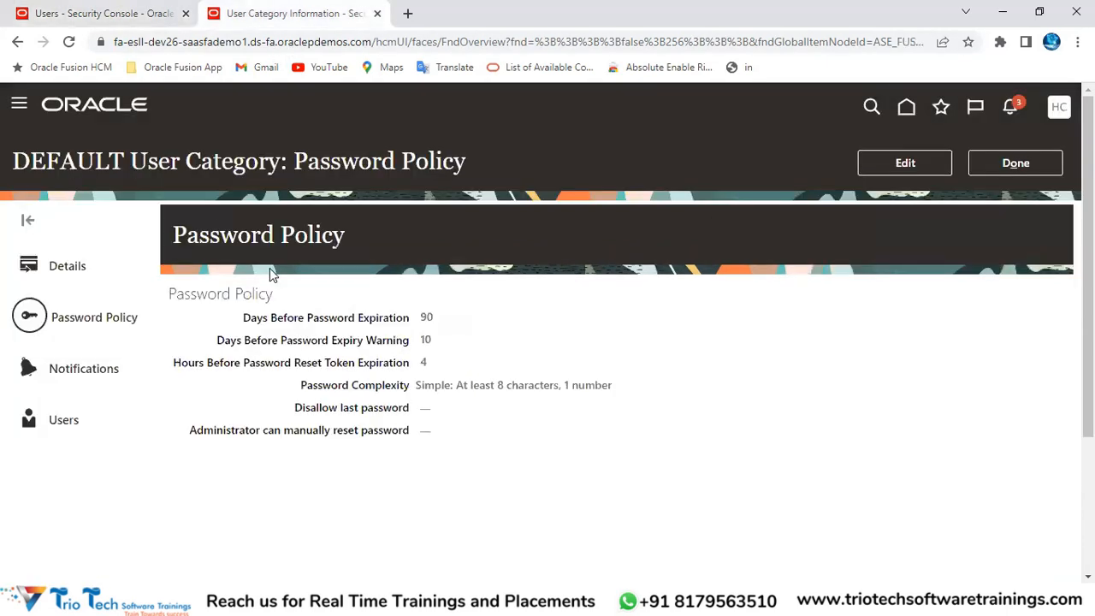
double_click(106, 162)
left_click(889, 170)
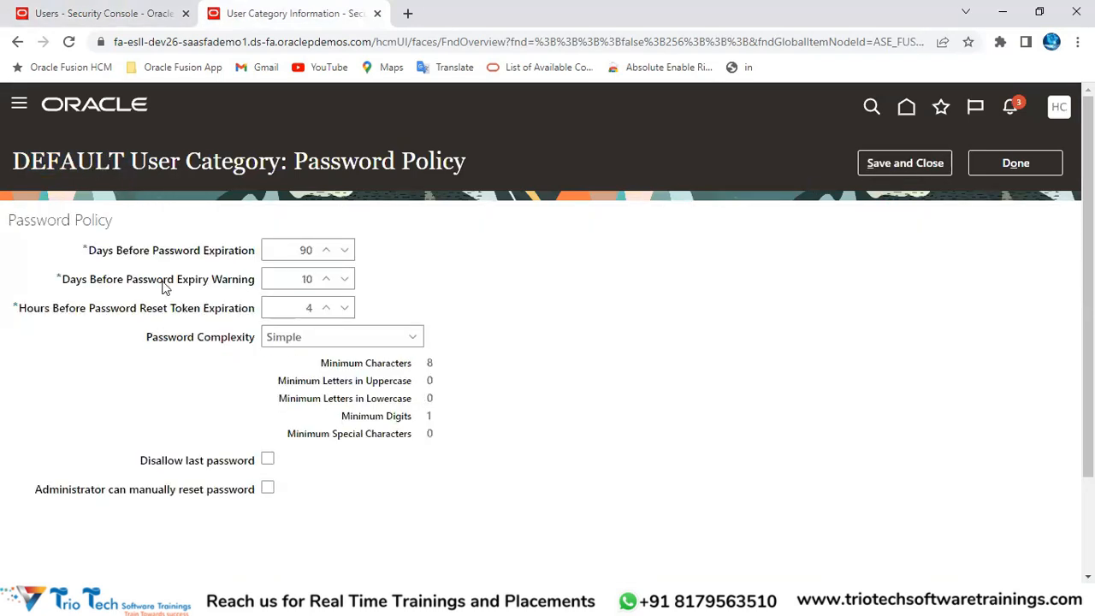
left_click(266, 488)
Step: Restart the user's password reset, then save the updated DEFAULT password policy
left_click(217, 42)
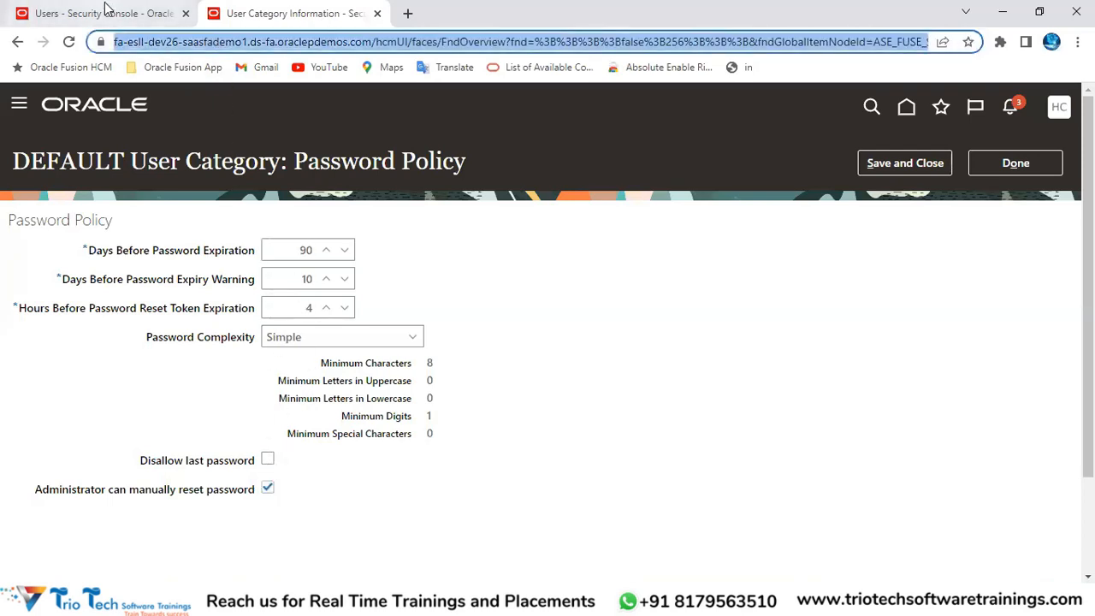
left_click(103, 12)
left_click(839, 231)
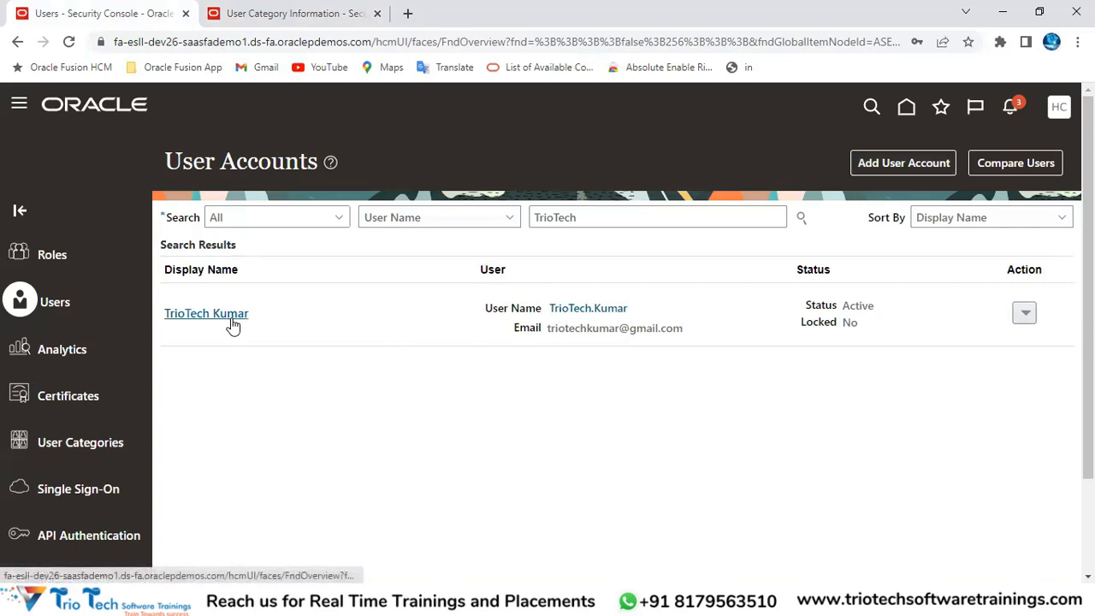
left_click(1025, 314)
left_click(953, 365)
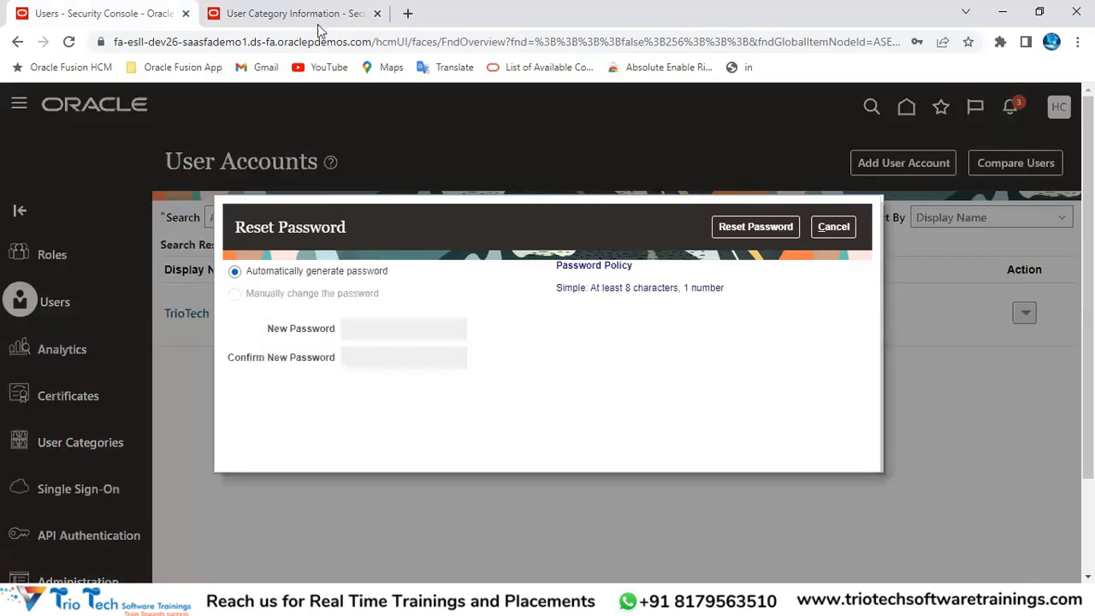
left_click(321, 24)
left_click(933, 163)
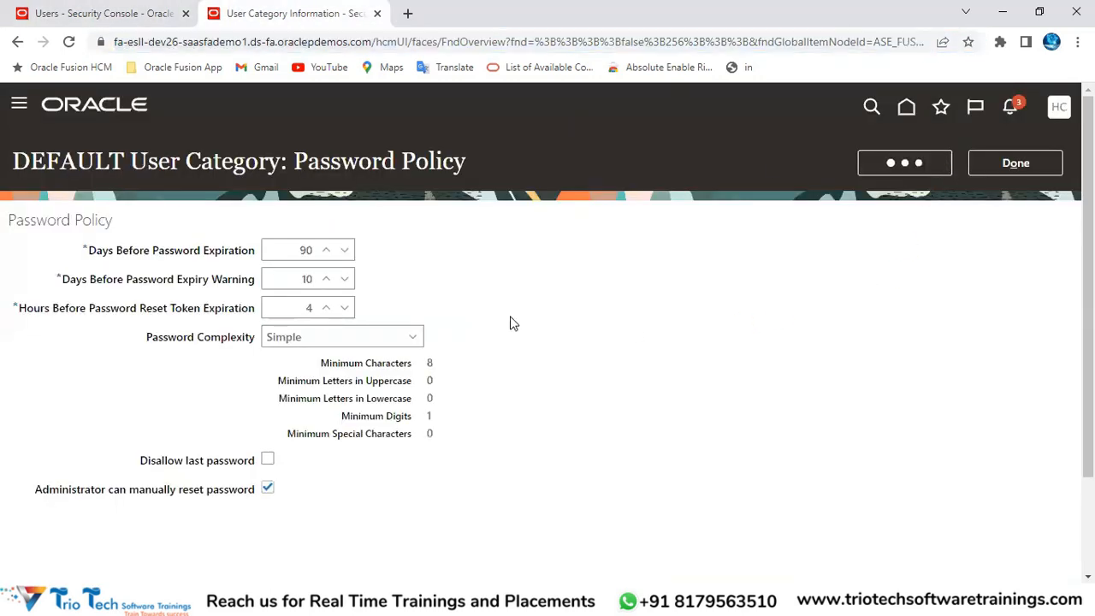
left_click(143, 7)
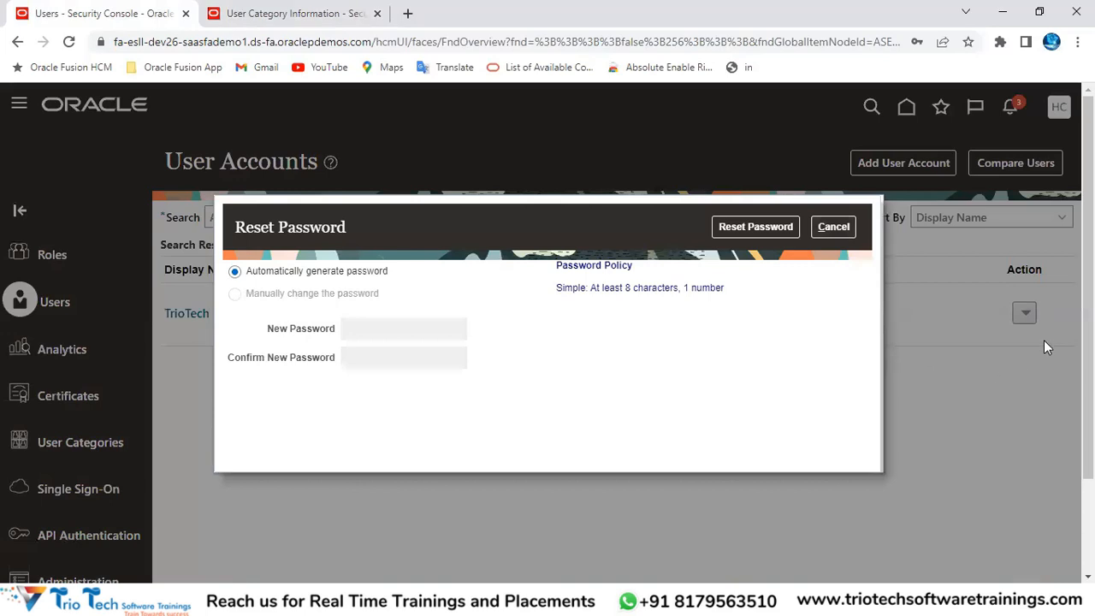
Step: Reopen the user's password reset, select manual password change, then cancel it
left_click(837, 227)
left_click(1024, 313)
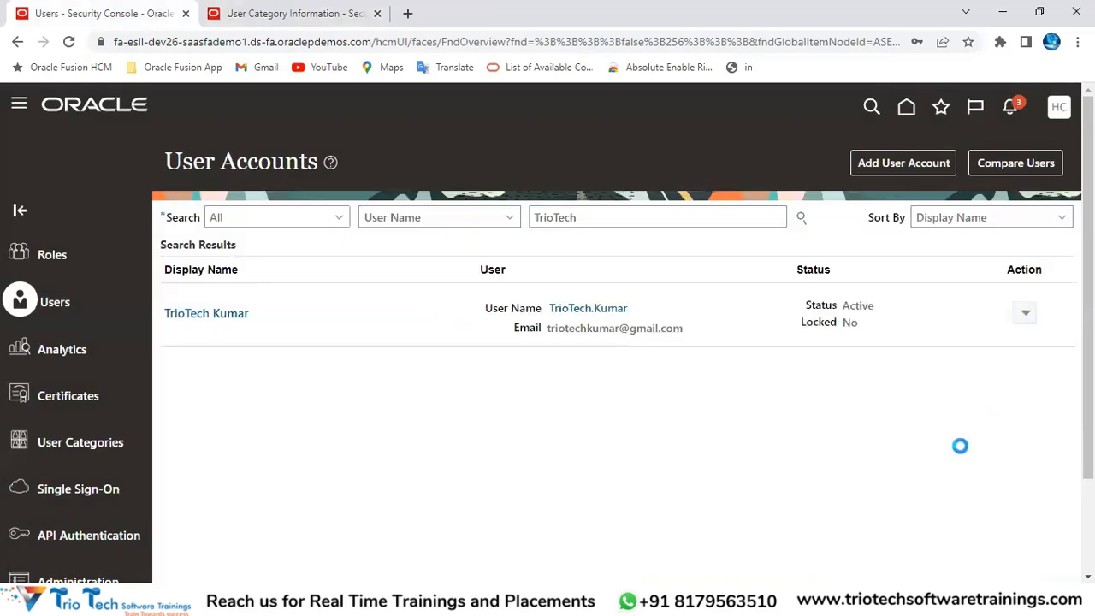
left_click(962, 366)
left_click(312, 297)
left_click(406, 335)
left_click(403, 357)
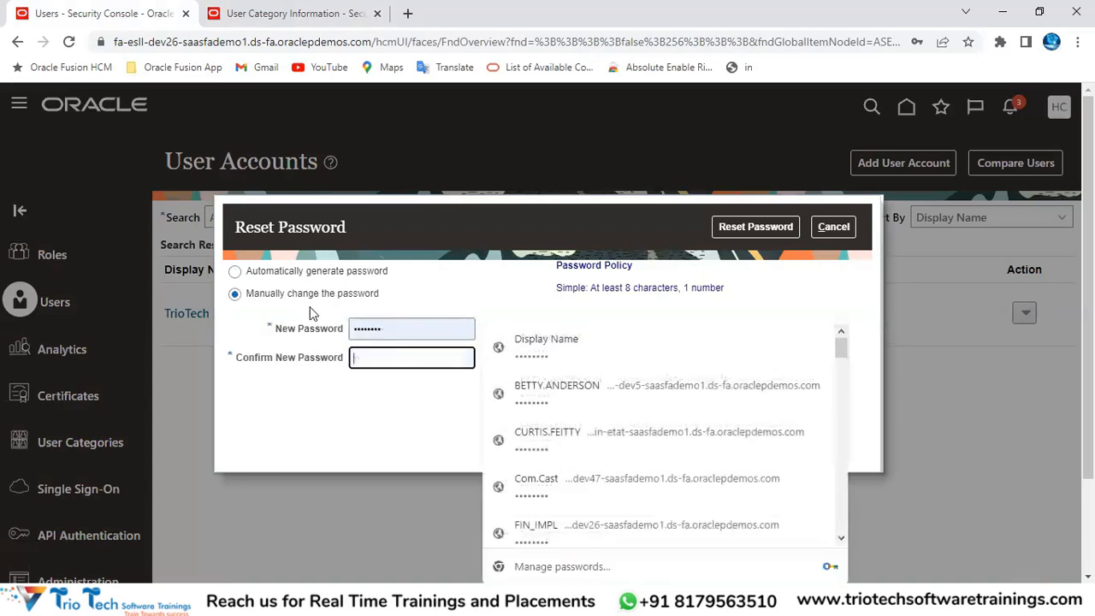
left_click(820, 231)
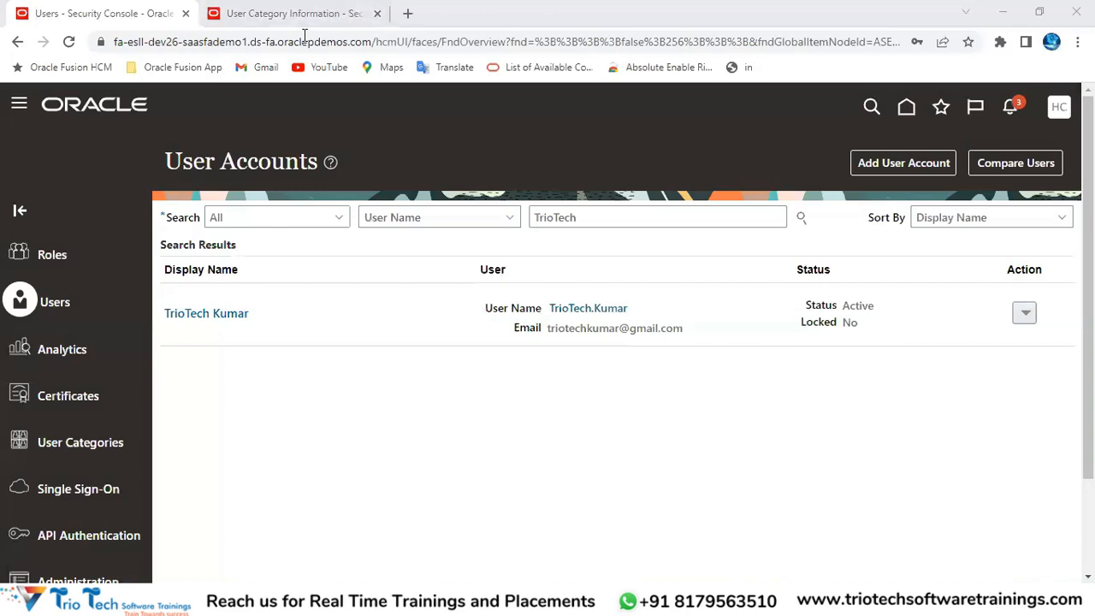
left_click(291, 13)
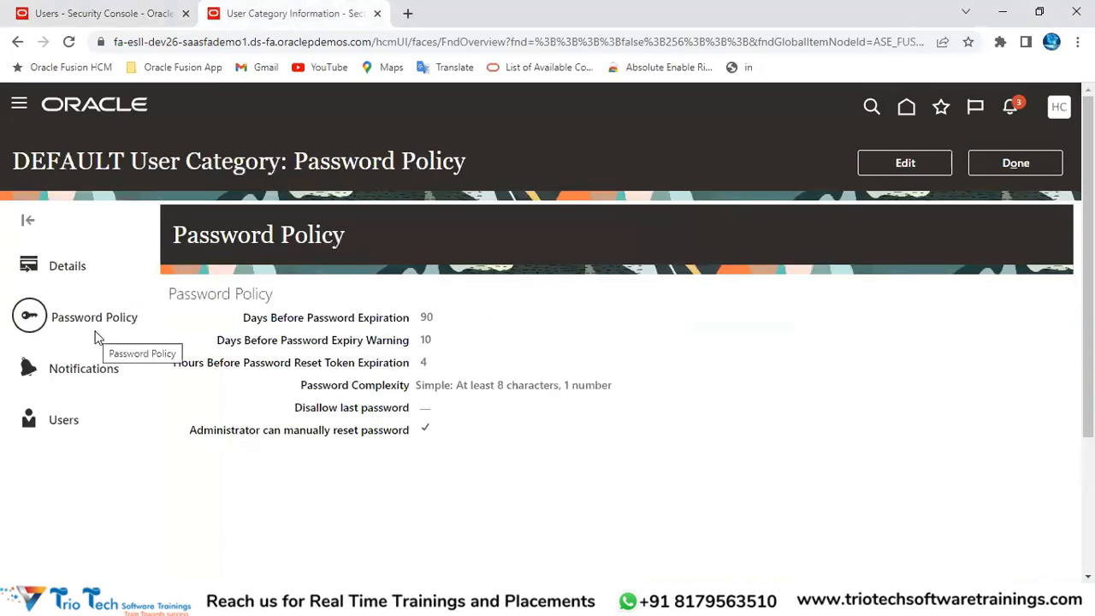
Step: Review DEFAULT's details: the user name generation rule and system user name fallback
left_click(79, 285)
left_click_drag(185, 399, 312, 409)
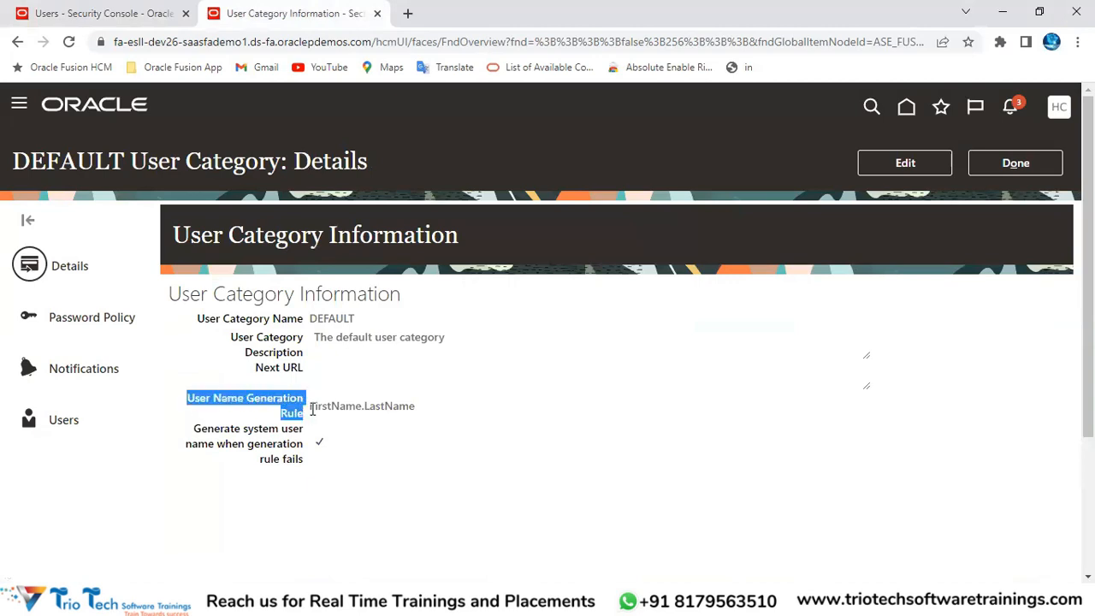
left_click_drag(203, 430, 316, 451)
left_click(335, 427)
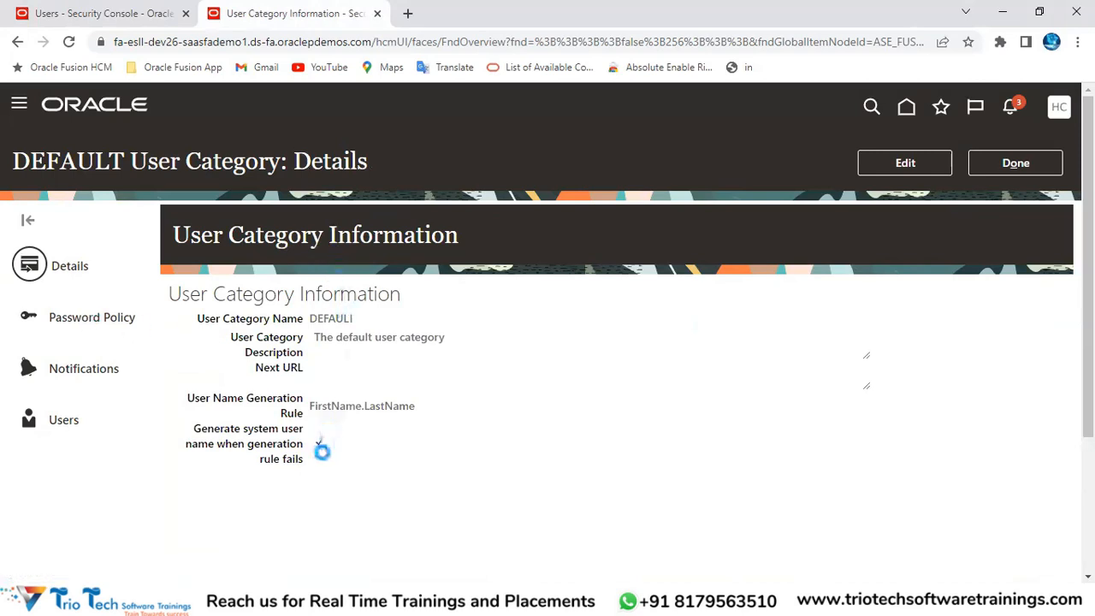
Step: View DEFAULT's notification settings, then bring up the HCM course workbook in Excel
left_click(82, 370)
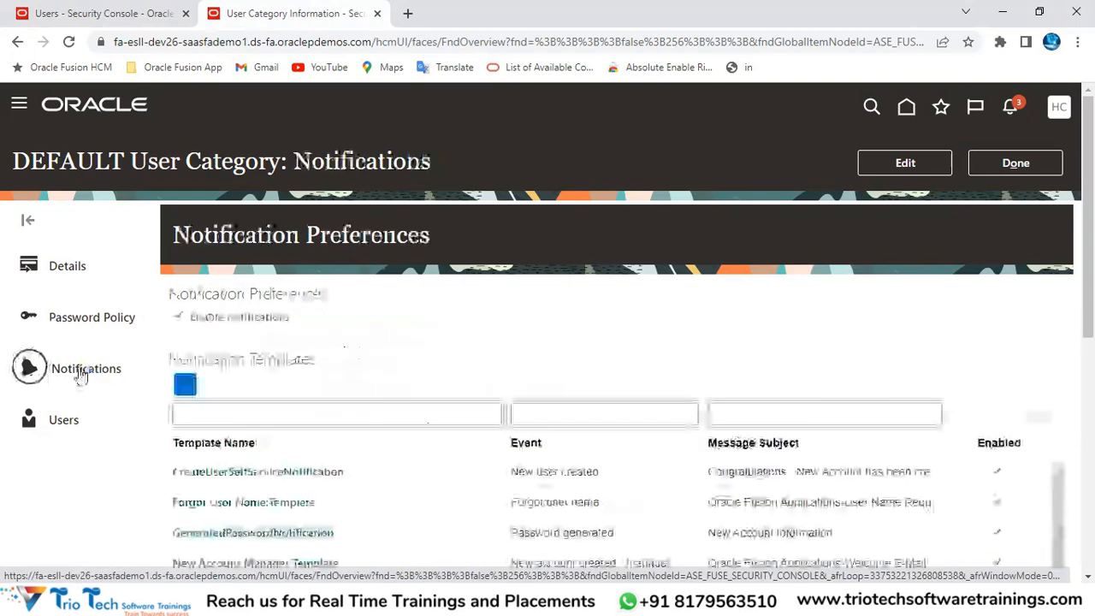
left_click(333, 600)
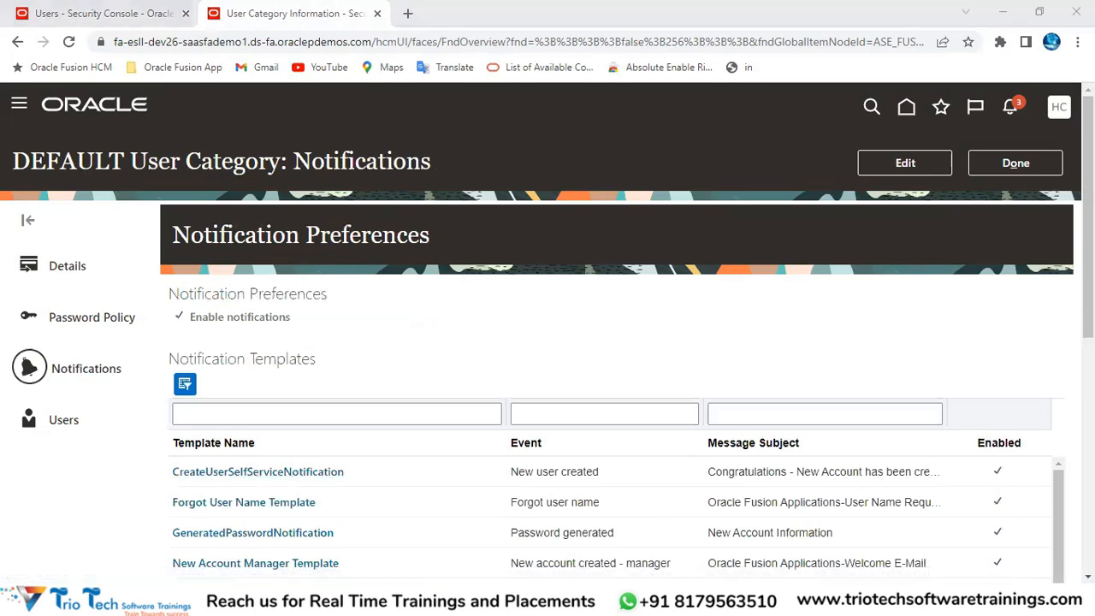
left_click(246, 526)
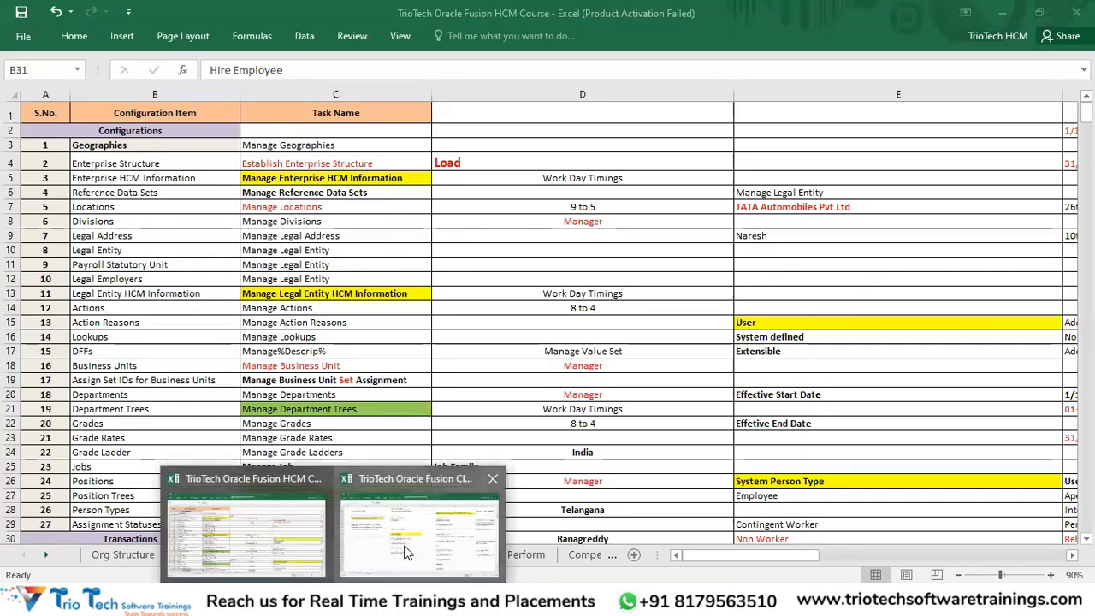
Step: Review the User Account Management notes in D5:D14 of the Cloud HCM Excel workbook, then return to Chrome
left_click(419, 526)
left_click_drag(391, 176, 421, 322)
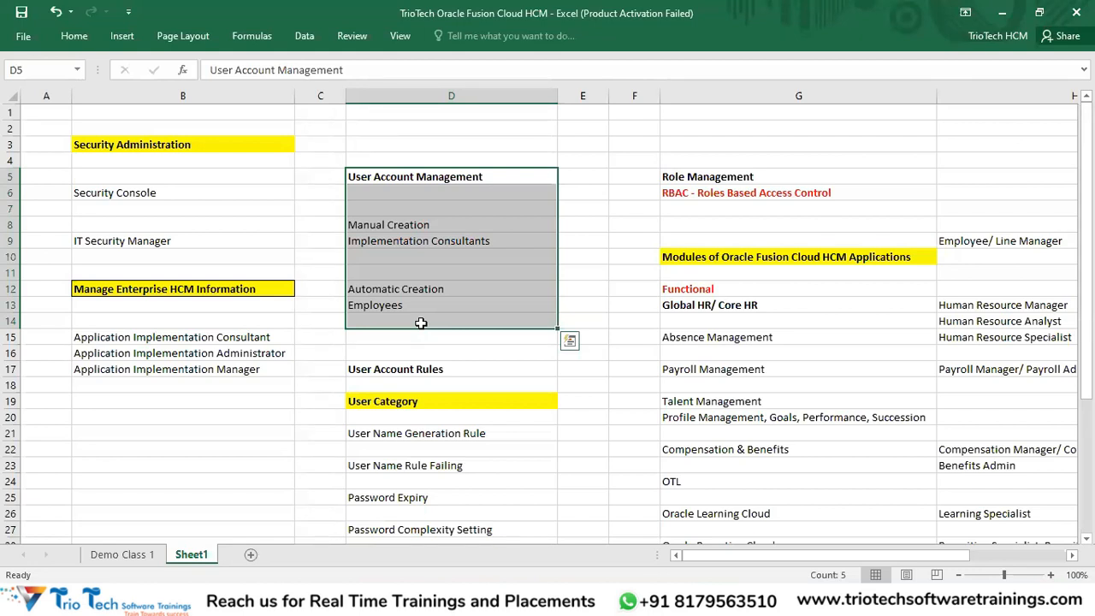
key("alt+Tab")
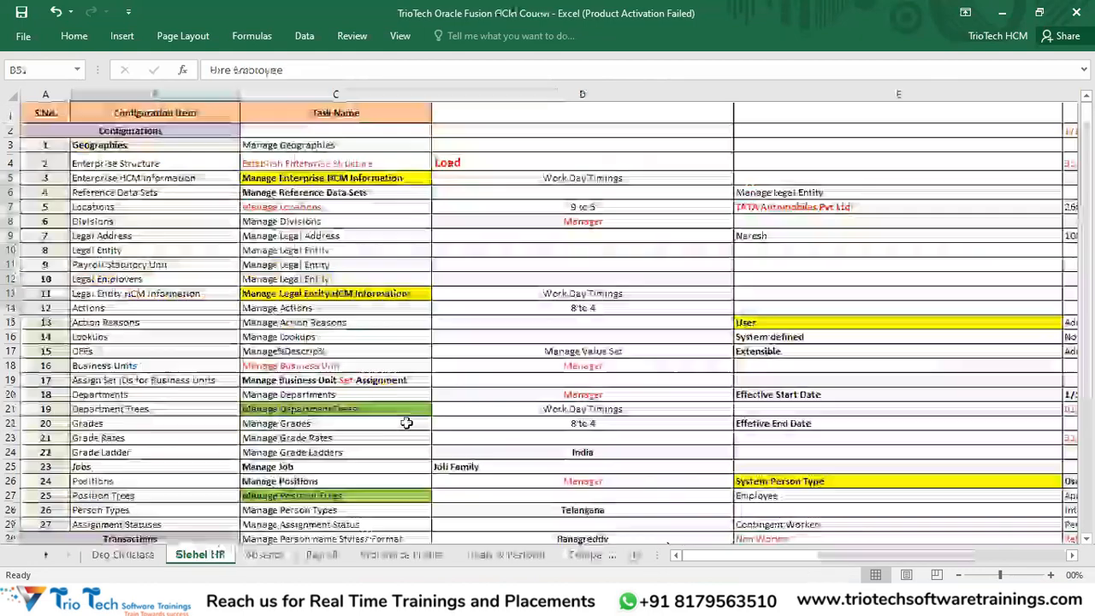
left_click(293, 566)
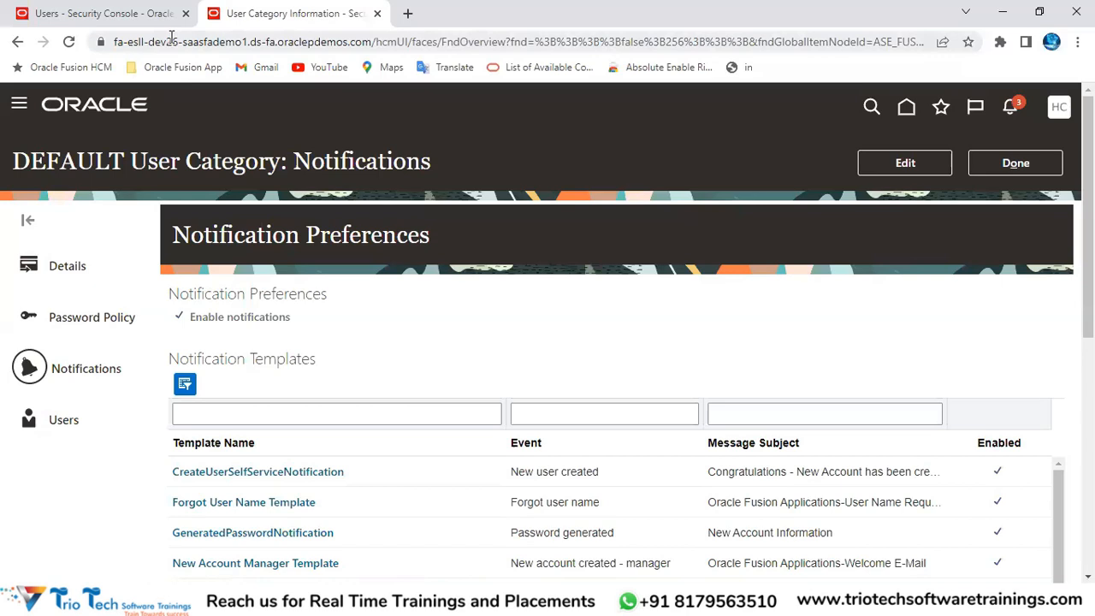
Step: Put the DEFAULT category's Notifications page into edit mode and confirm Enable notifications is ticked
left_click(171, 39)
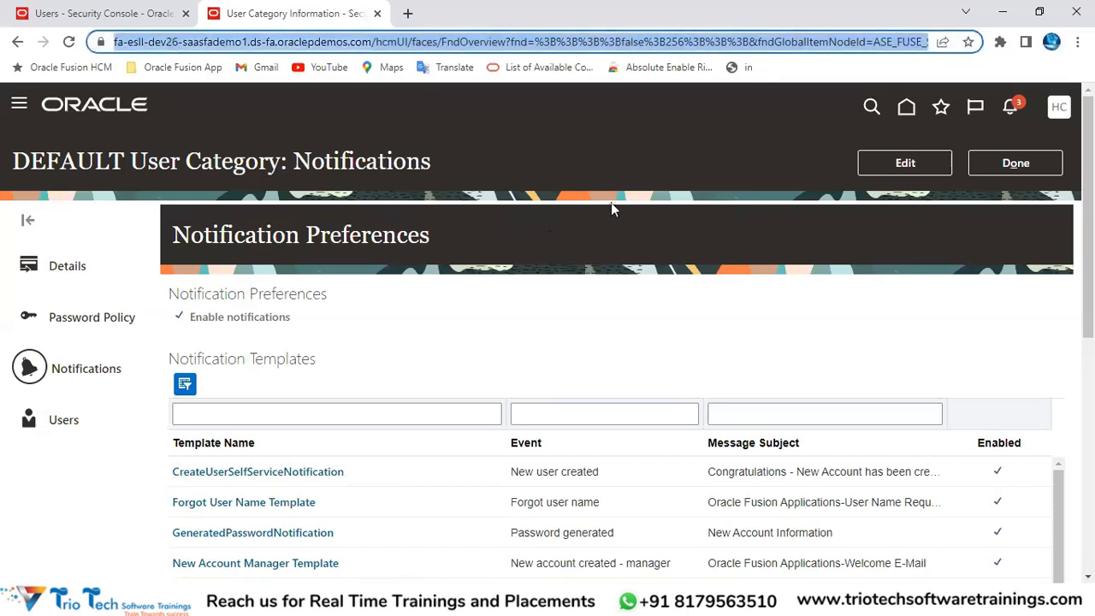
scroll(611, 208, "down", 2)
left_click_drag(516, 309, 598, 310)
scroll(610, 298, "up", 2)
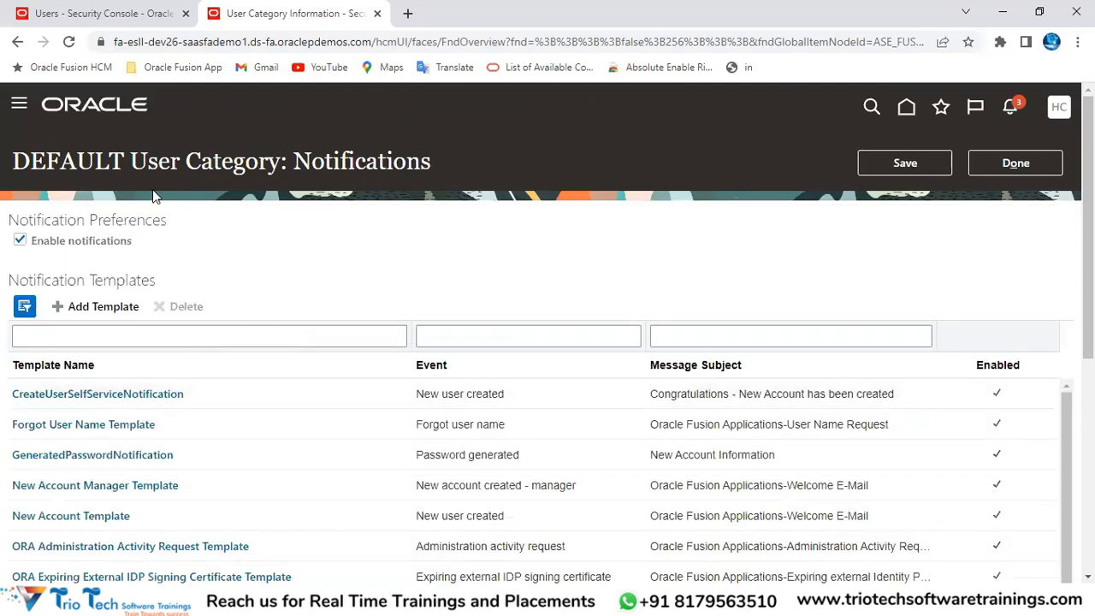
left_click_drag(291, 161, 433, 161)
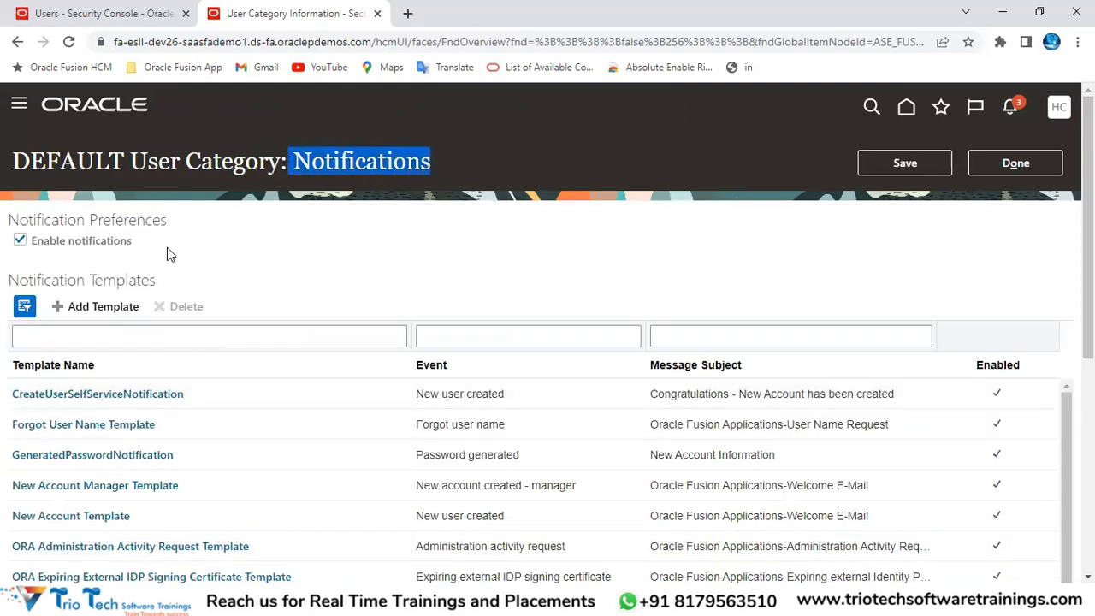
scroll(471, 225, "down", 2)
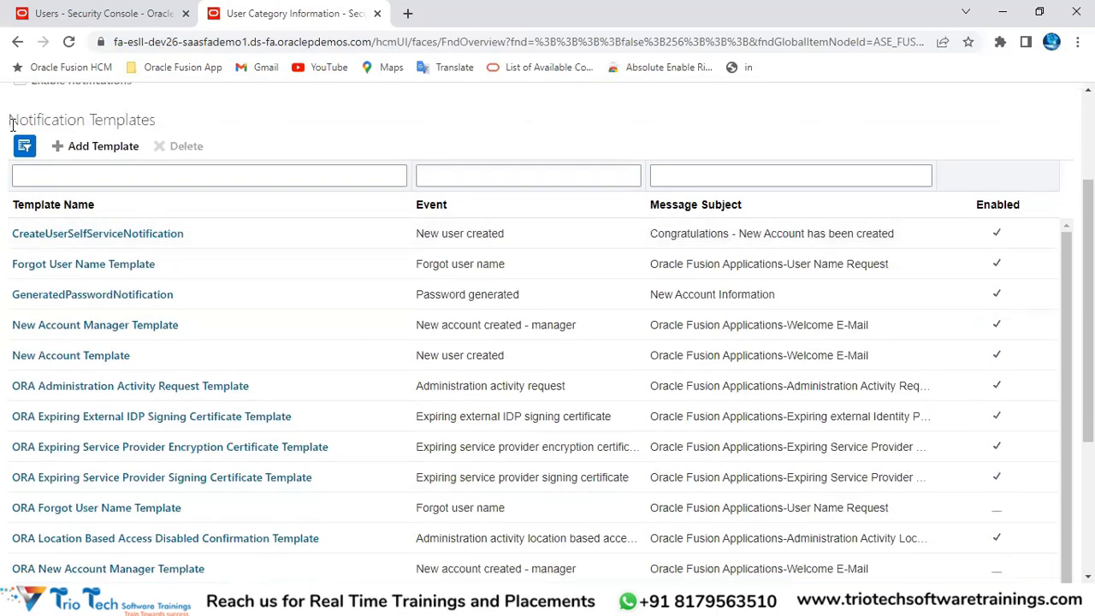
left_click_drag(10, 122, 180, 127)
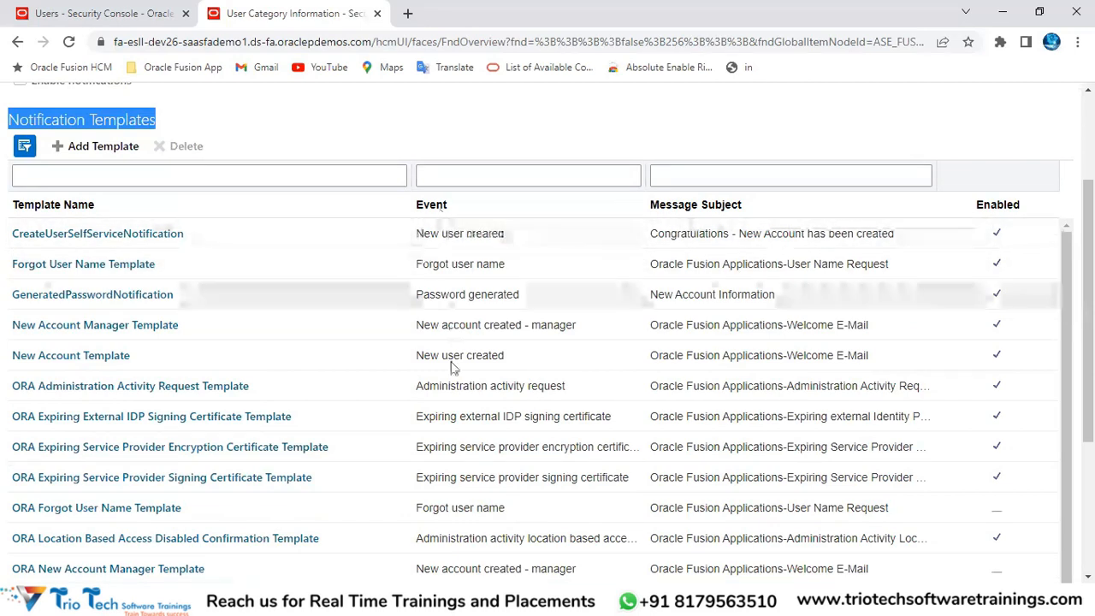
Step: Scroll the Notification Templates table to see which ORA and standard templates are enabled
scroll(497, 337, "down", 2)
scroll(498, 342, "down", 2)
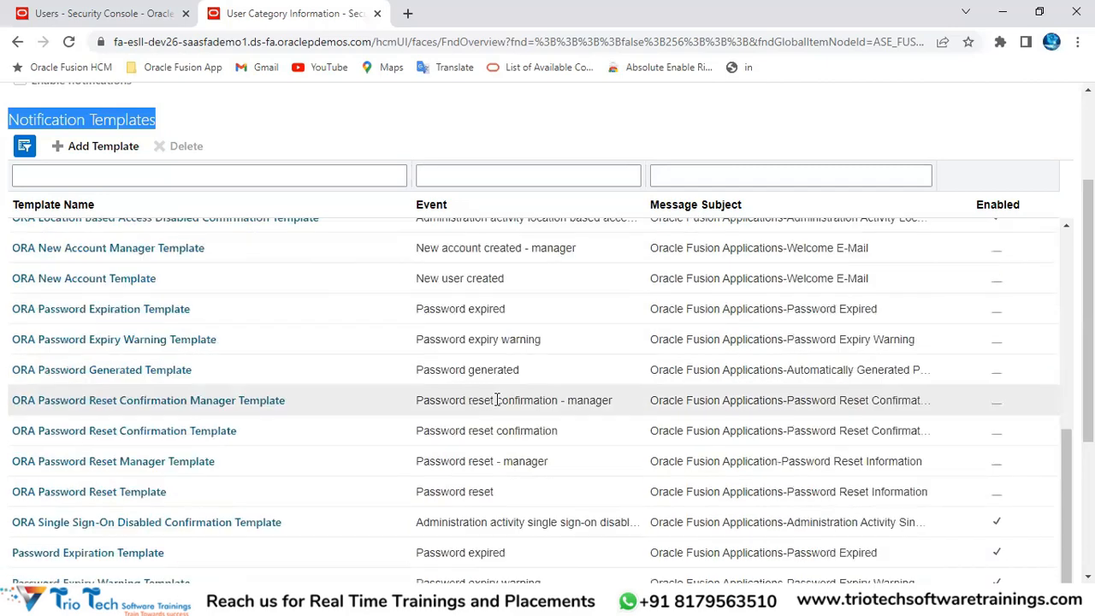
scroll(496, 398, "down", 3)
scroll(502, 287, "up", 10)
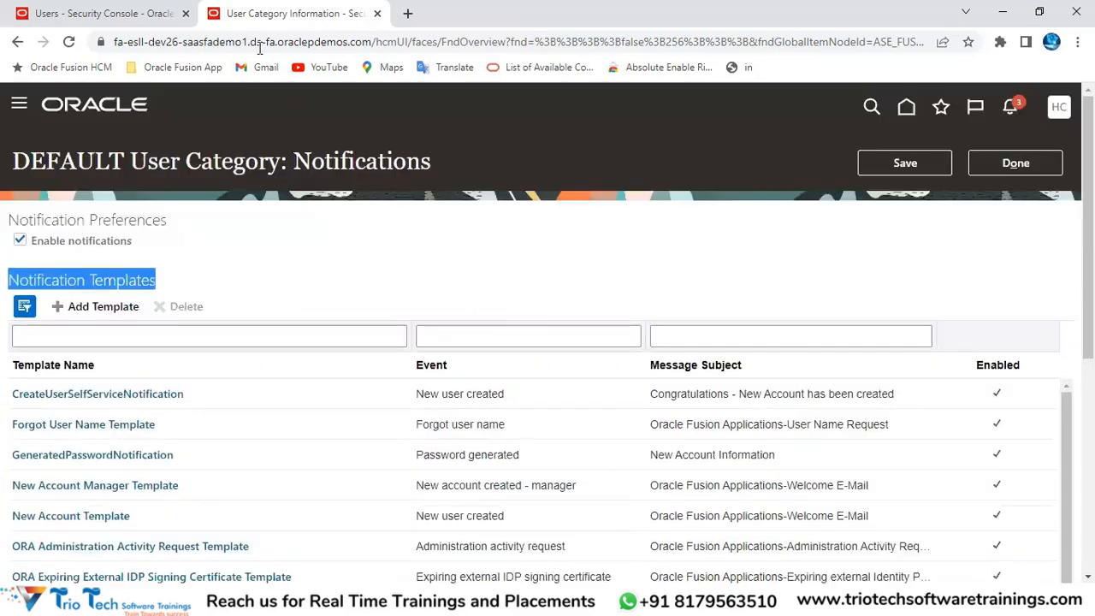
left_click(260, 42)
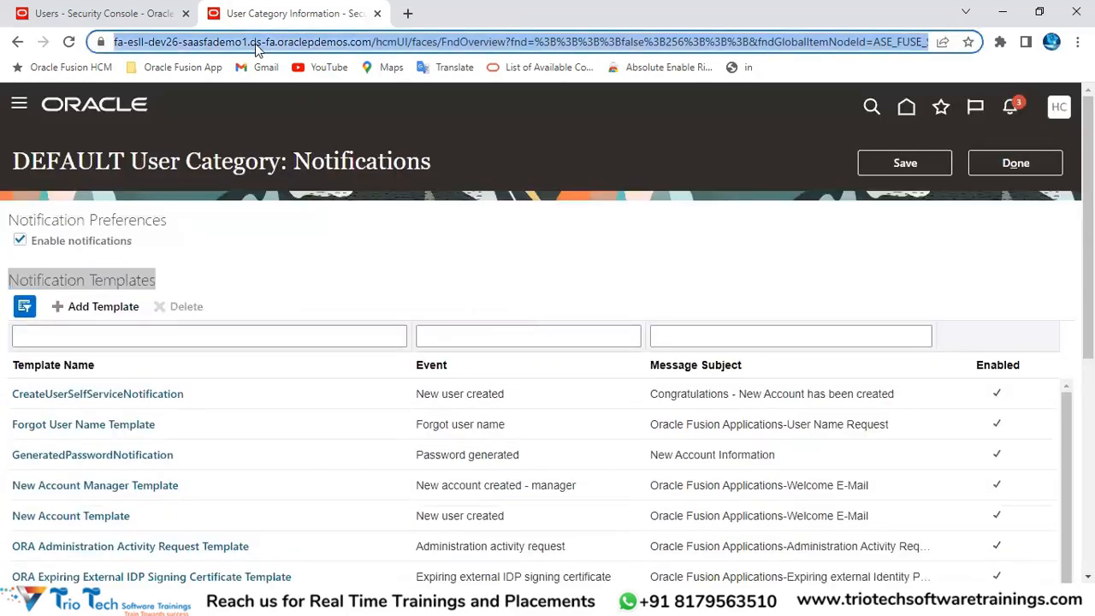
scroll(616, 206, "down", 3)
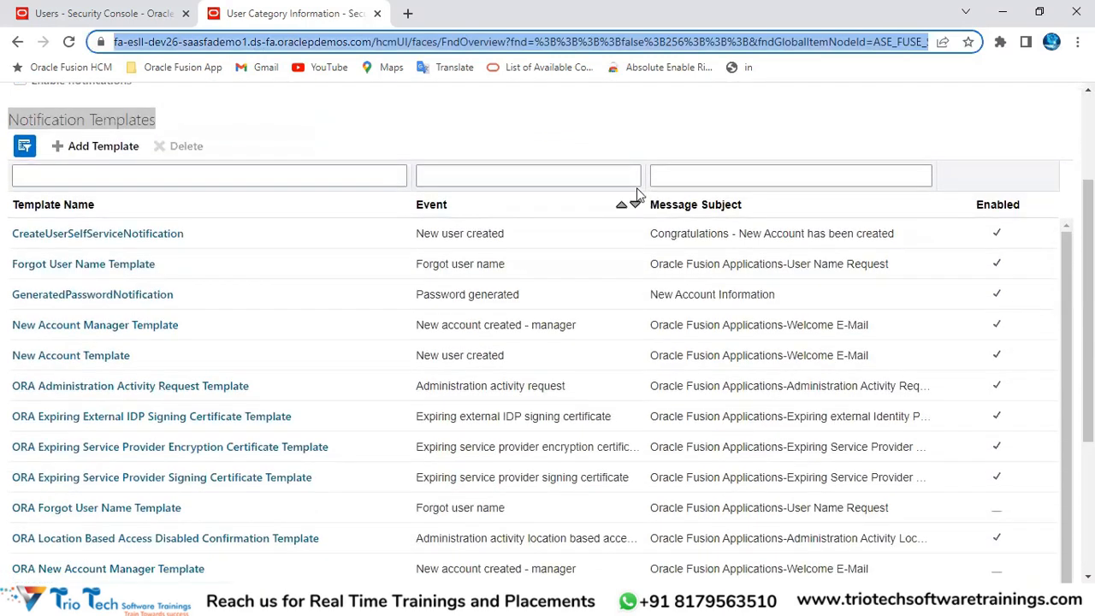
scroll(558, 344, "down", 3)
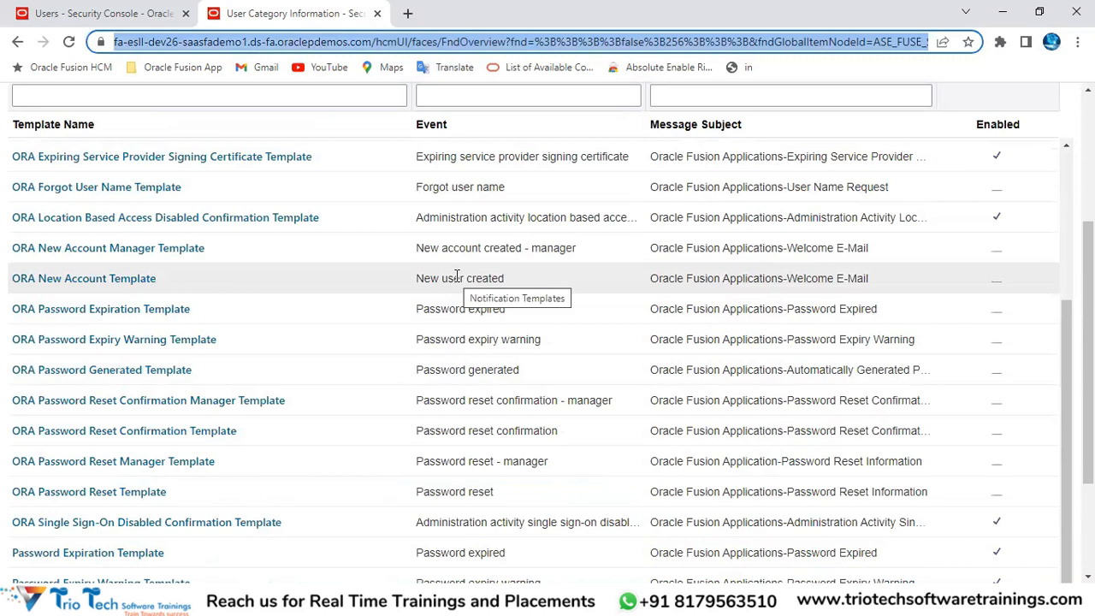
left_click(454, 276)
double_click(457, 276)
left_click(239, 44)
left_click(434, 311)
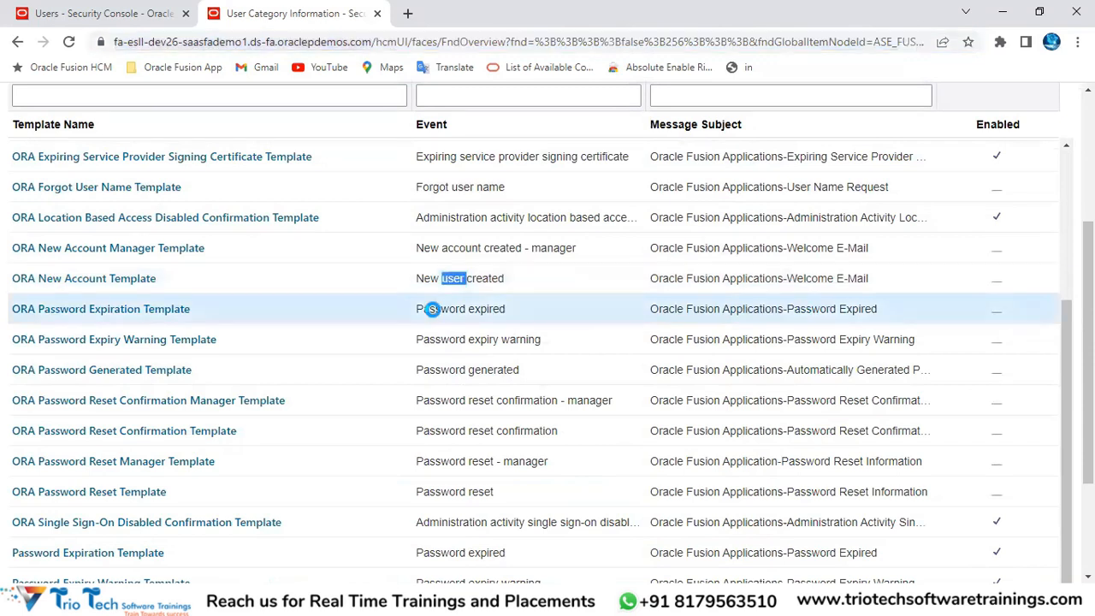
double_click(434, 311)
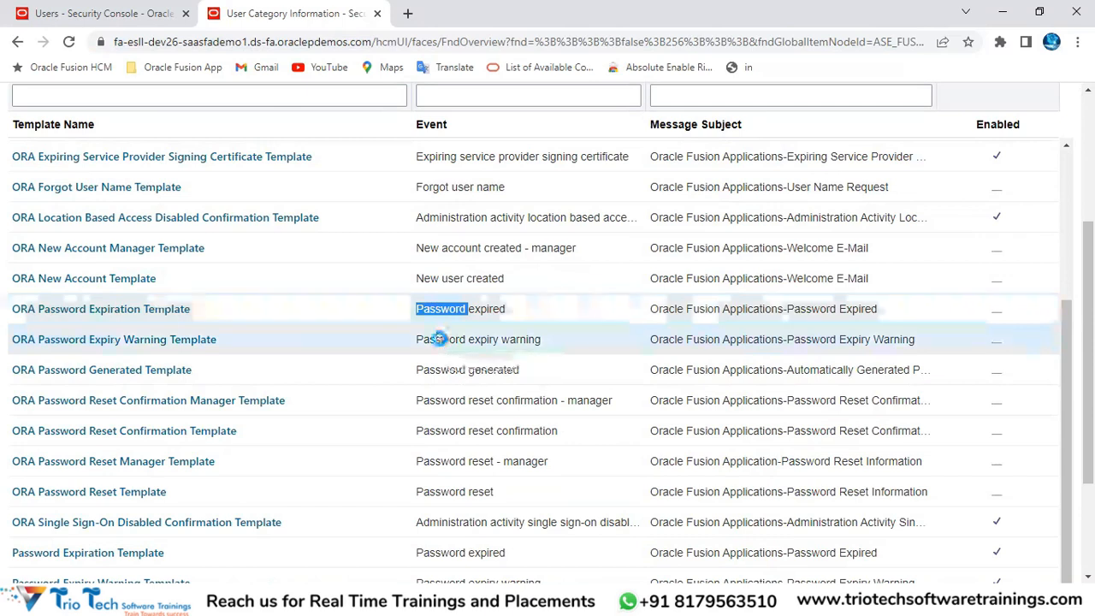
left_click(462, 339)
double_click(484, 339)
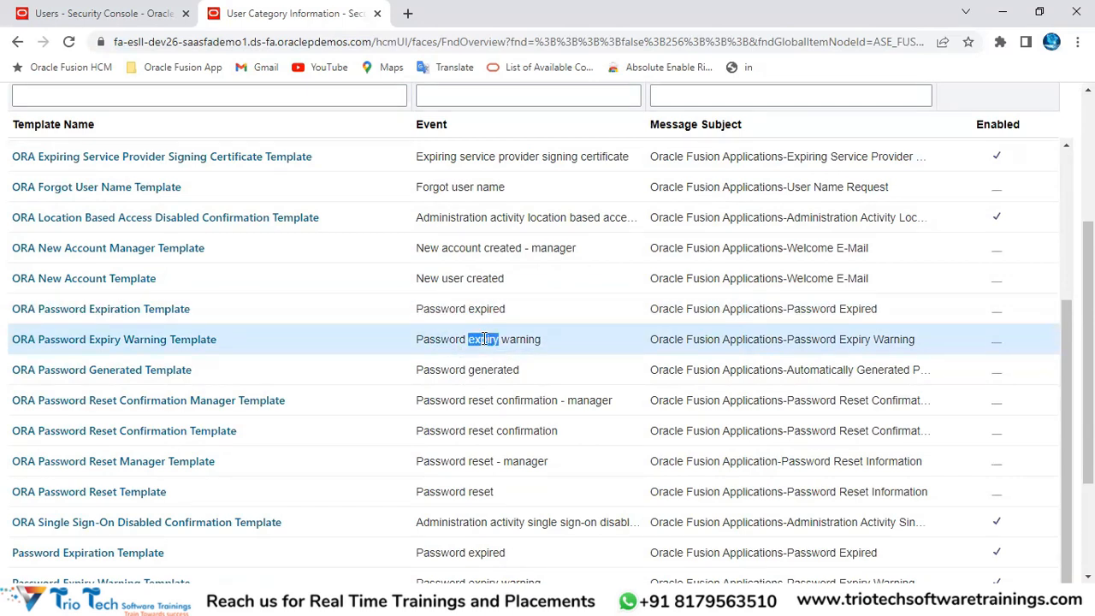
double_click(525, 340)
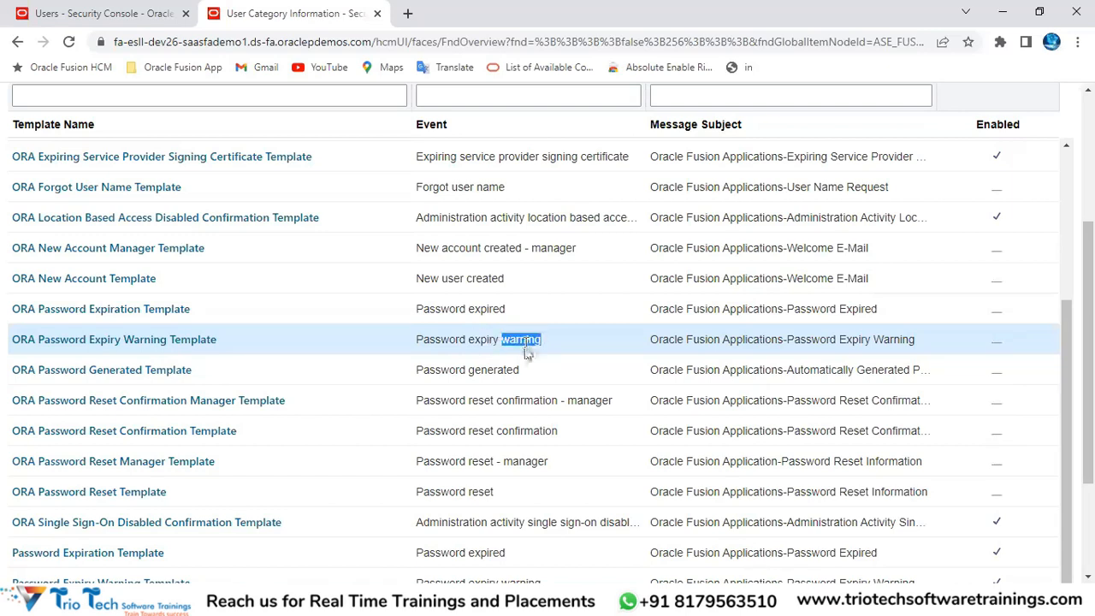
left_click(484, 374)
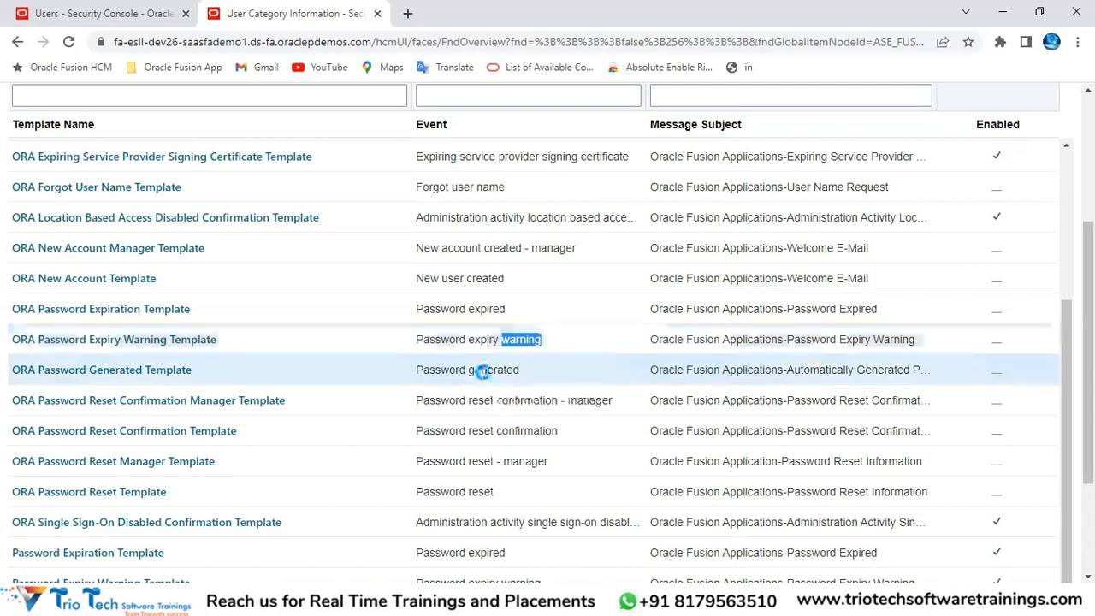
double_click(484, 371)
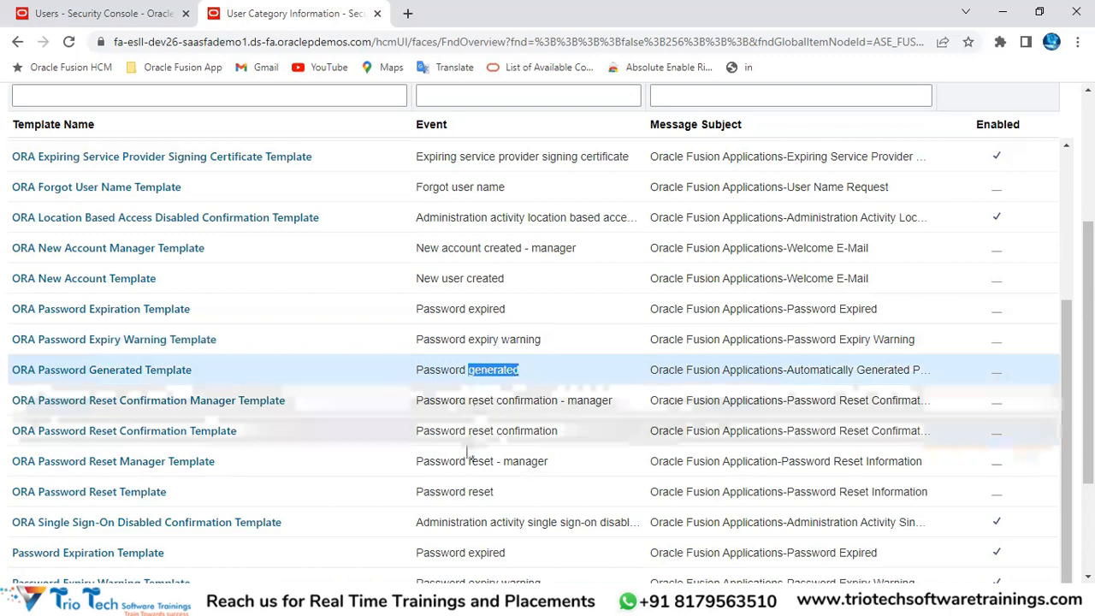
left_click(473, 404)
scroll(638, 394, "down", 2)
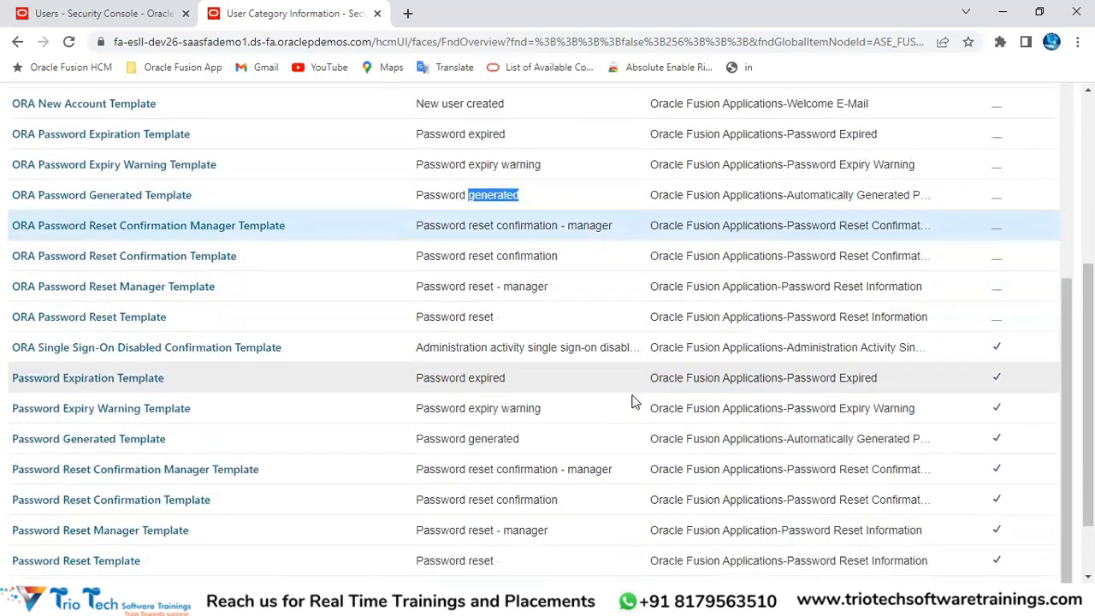
scroll(470, 393, "down", 1)
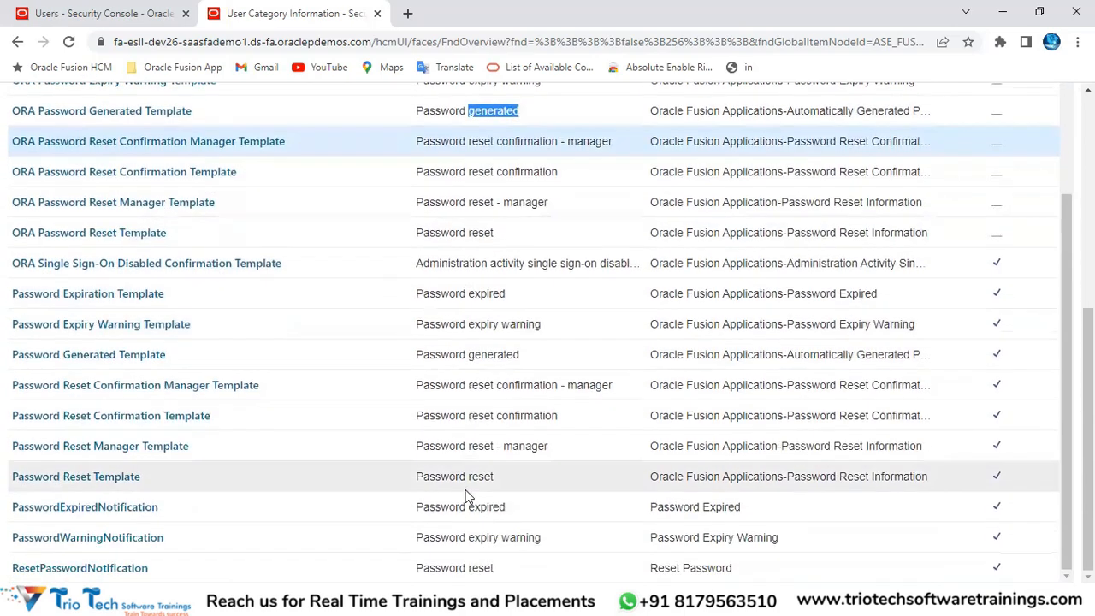
scroll(496, 379, "up", 3)
scroll(492, 304, "up", 1)
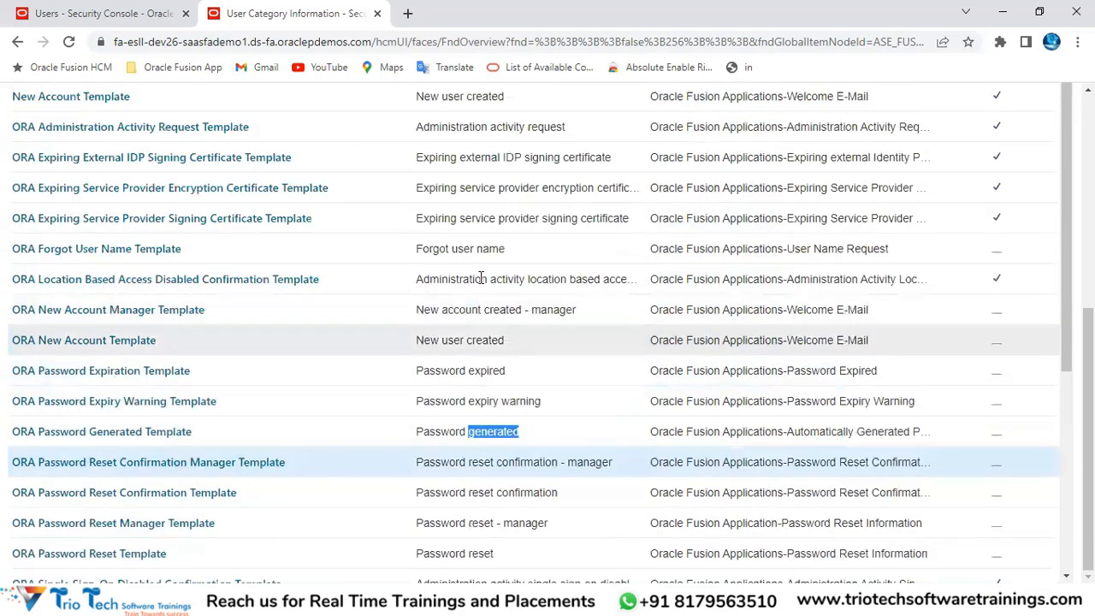
left_click(458, 247)
scroll(515, 289, "up", 1)
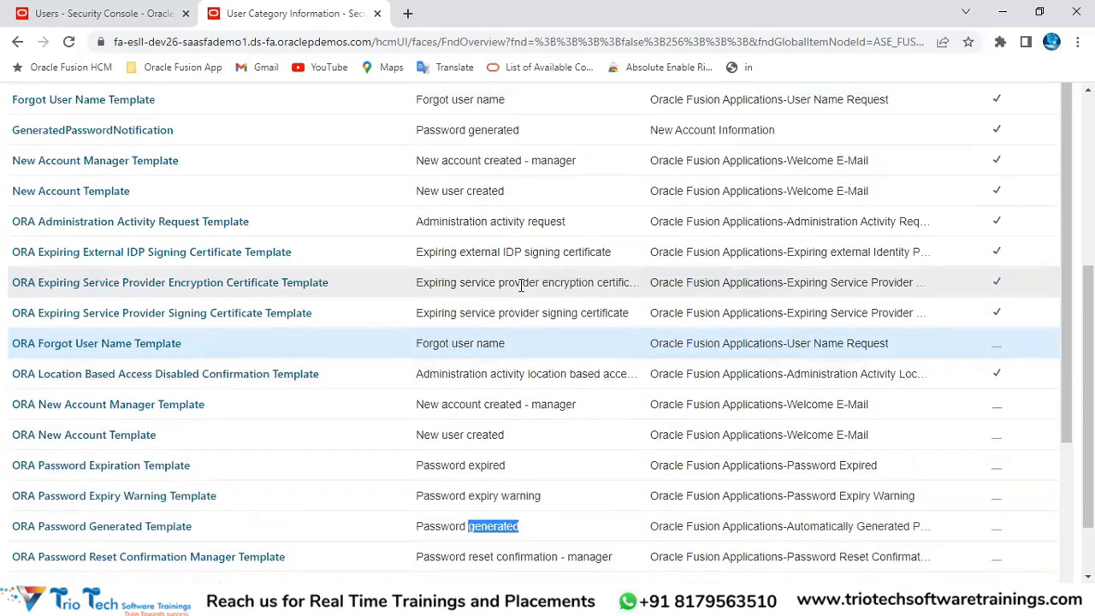
scroll(545, 344, "down", 2)
scroll(548, 342, "down", 3)
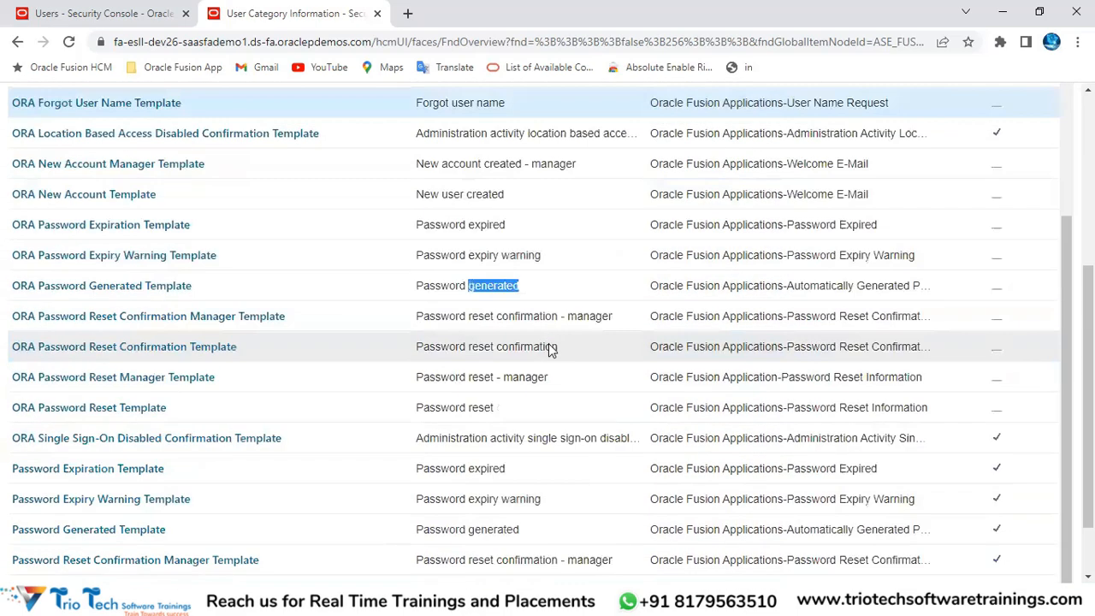
scroll(550, 349, "up", 4)
scroll(515, 275, "up", 5)
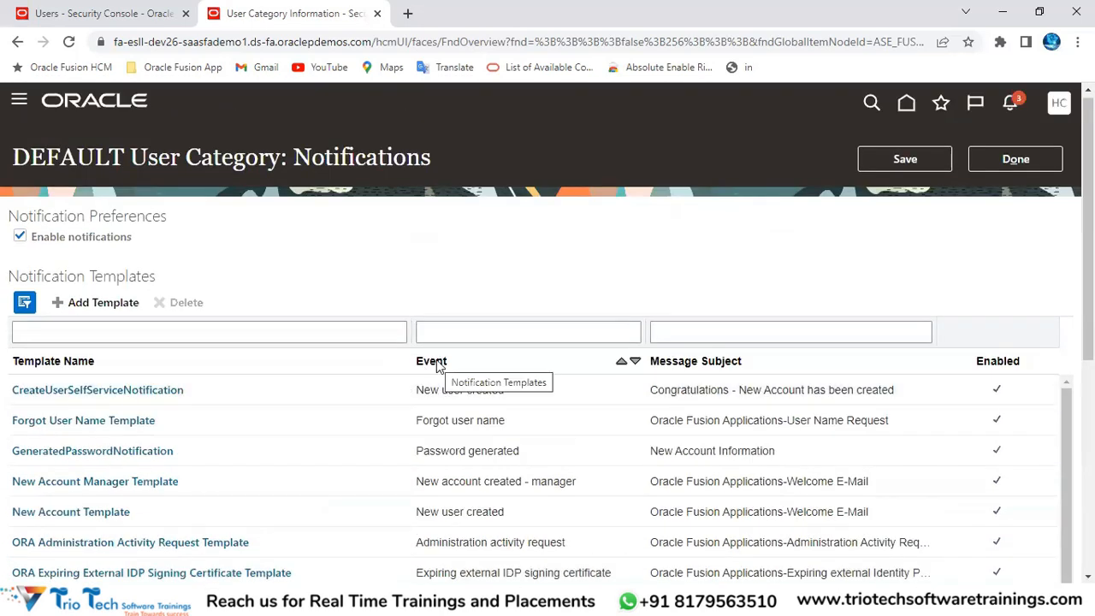
left_click(211, 45)
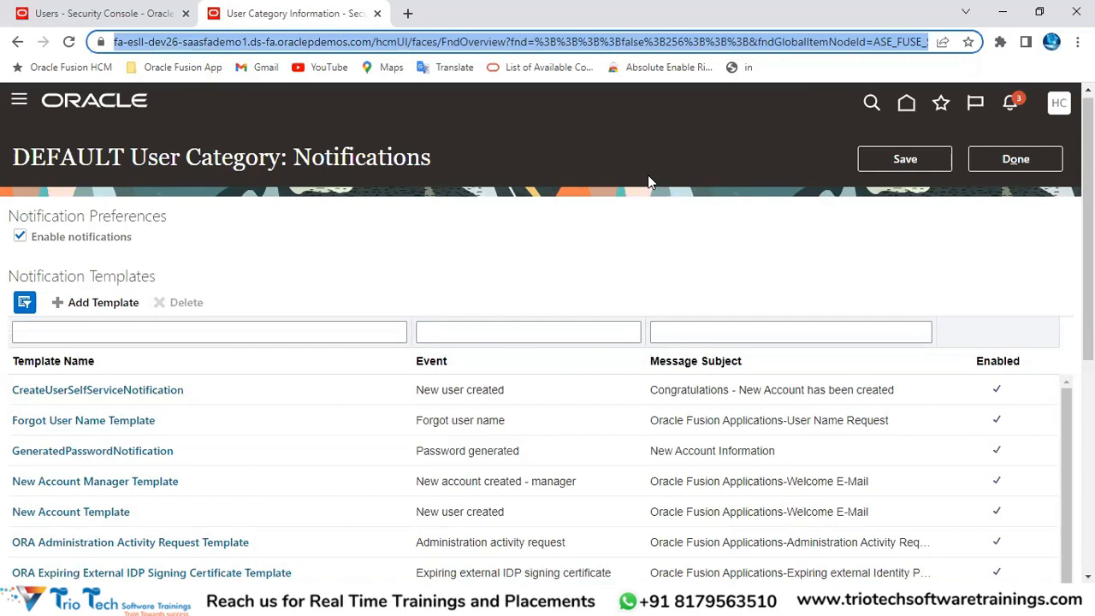
scroll(648, 176, "down", 3)
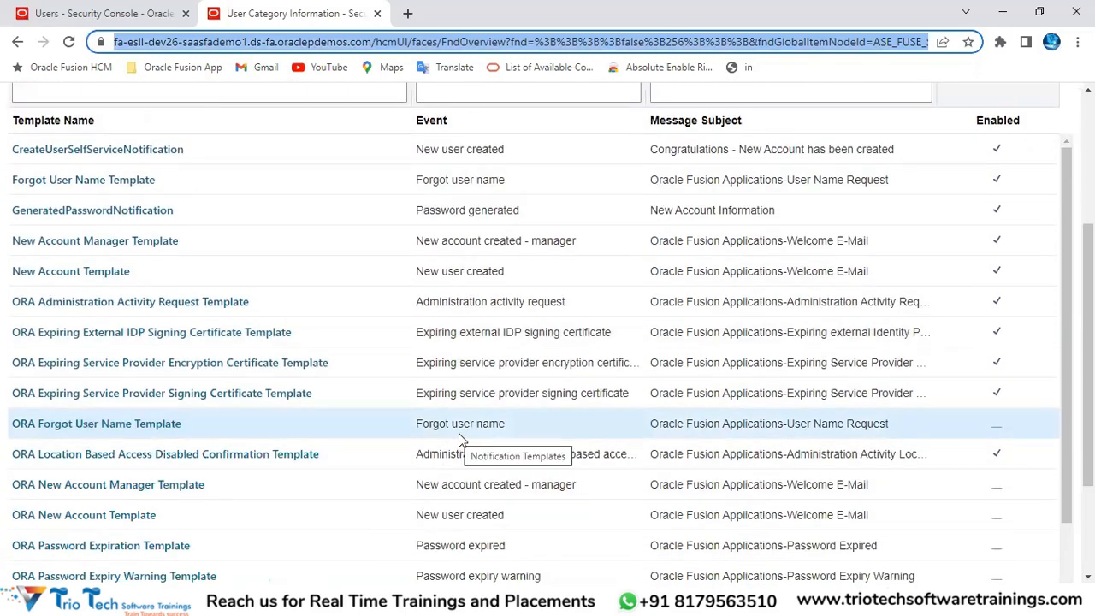
scroll(458, 432, "up", 2)
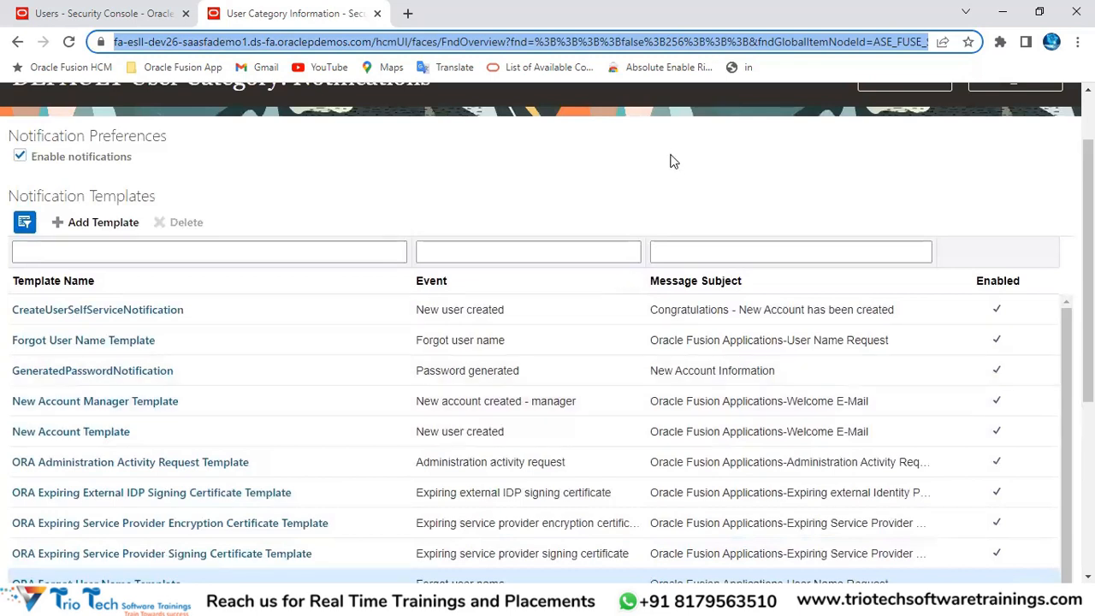
scroll(672, 166, "up", 1)
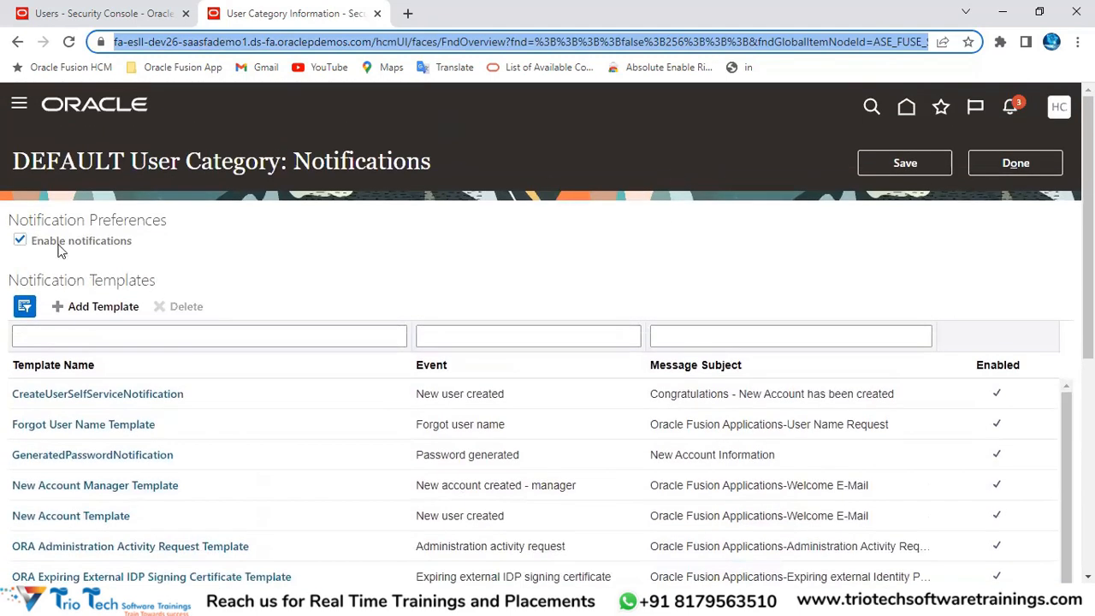
left_click_drag(46, 220, 180, 226)
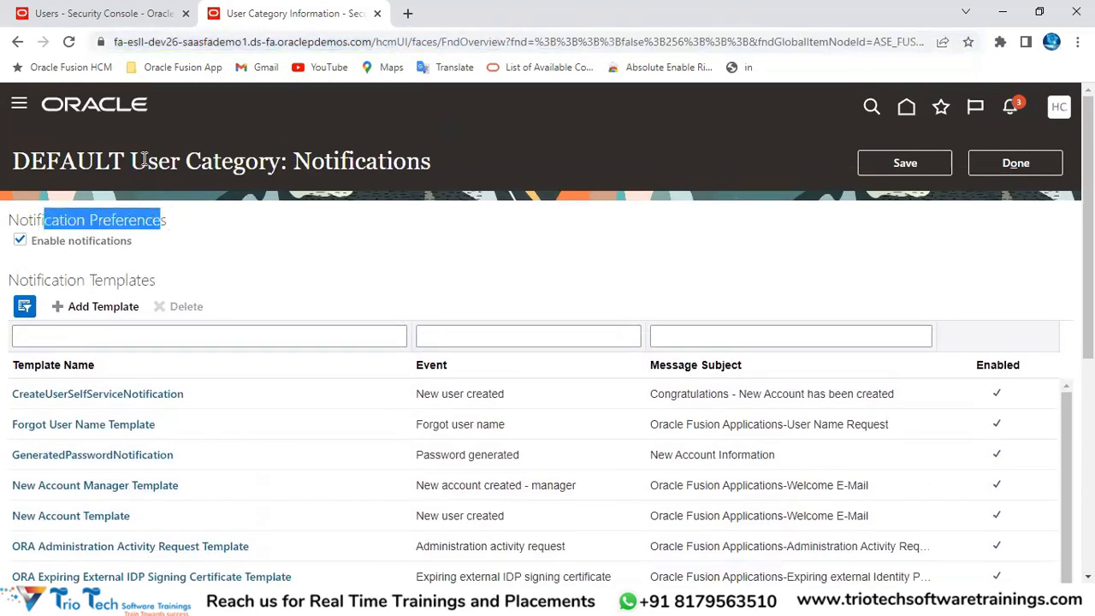
Step: Uncheck Enable notifications under Notification Preferences for the DEFAULT user category
left_click_drag(146, 163, 263, 182)
left_click(258, 229)
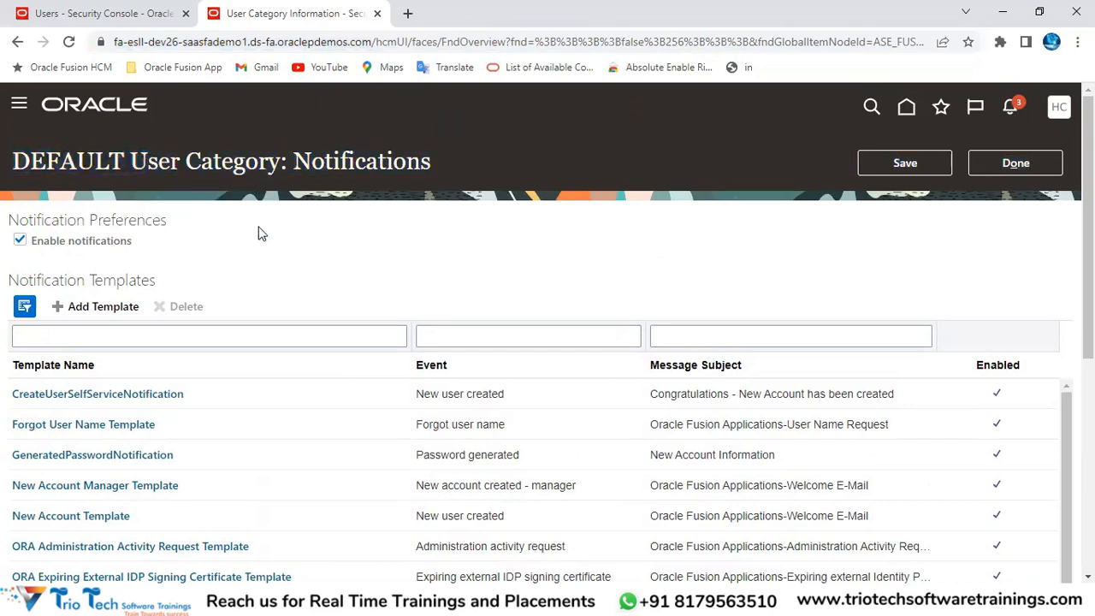
left_click_drag(19, 220, 146, 221)
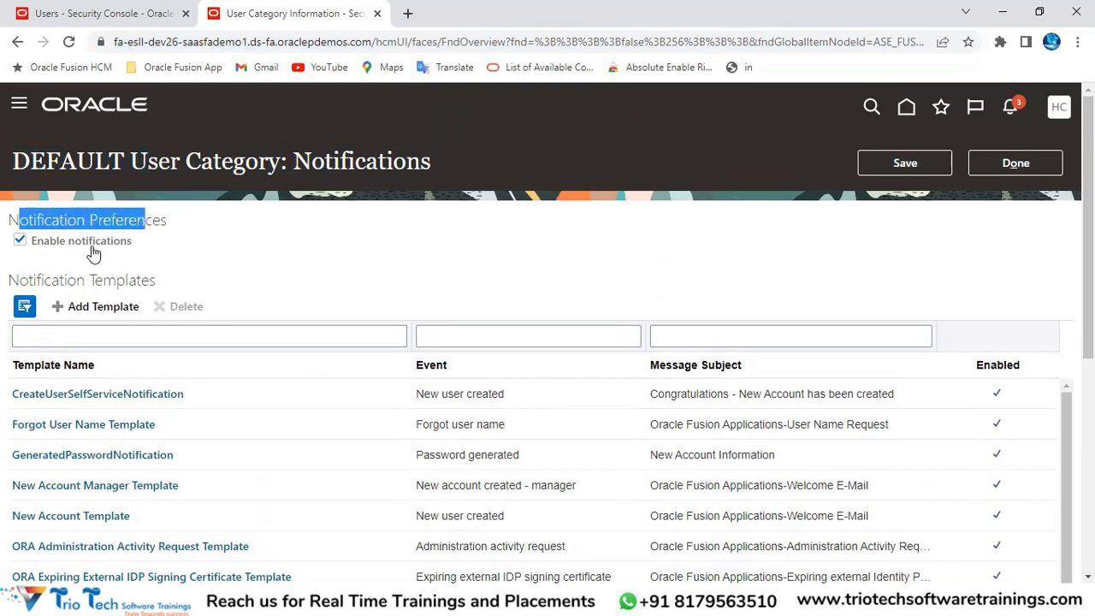
left_click(18, 243)
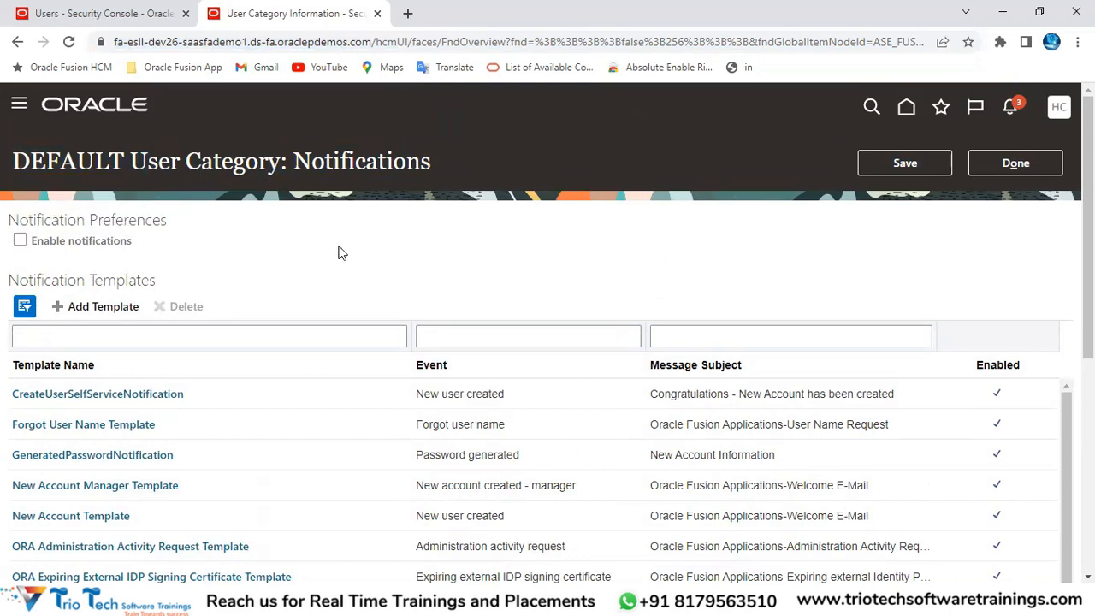
left_click(151, 40)
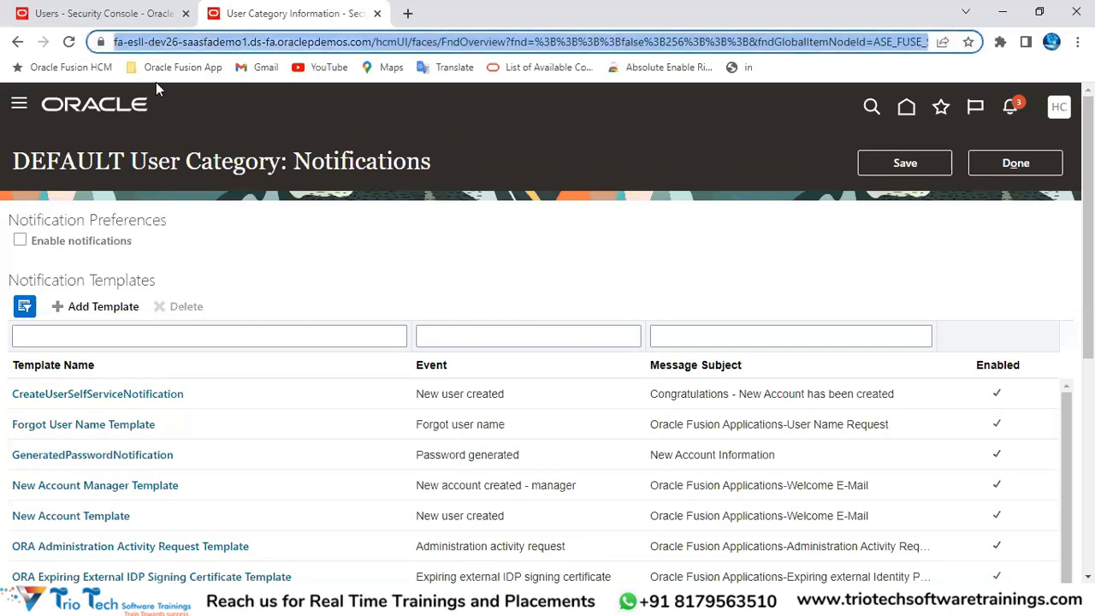
Step: Review the DEFAULT category's notifications page with notifications now turned off
double_click(91, 162)
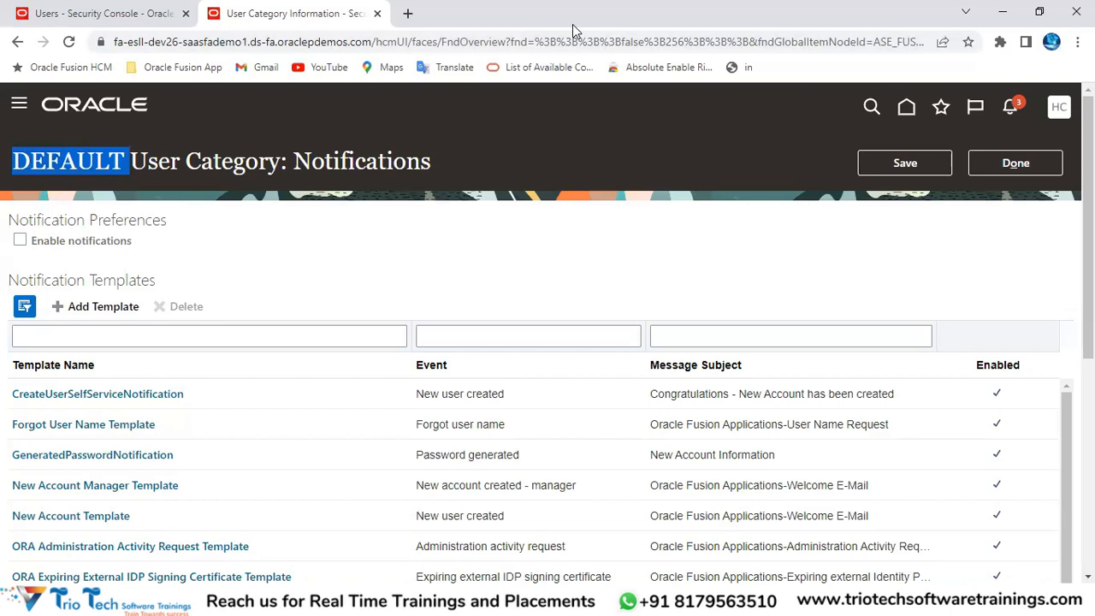
scroll(506, 269, "down", 1)
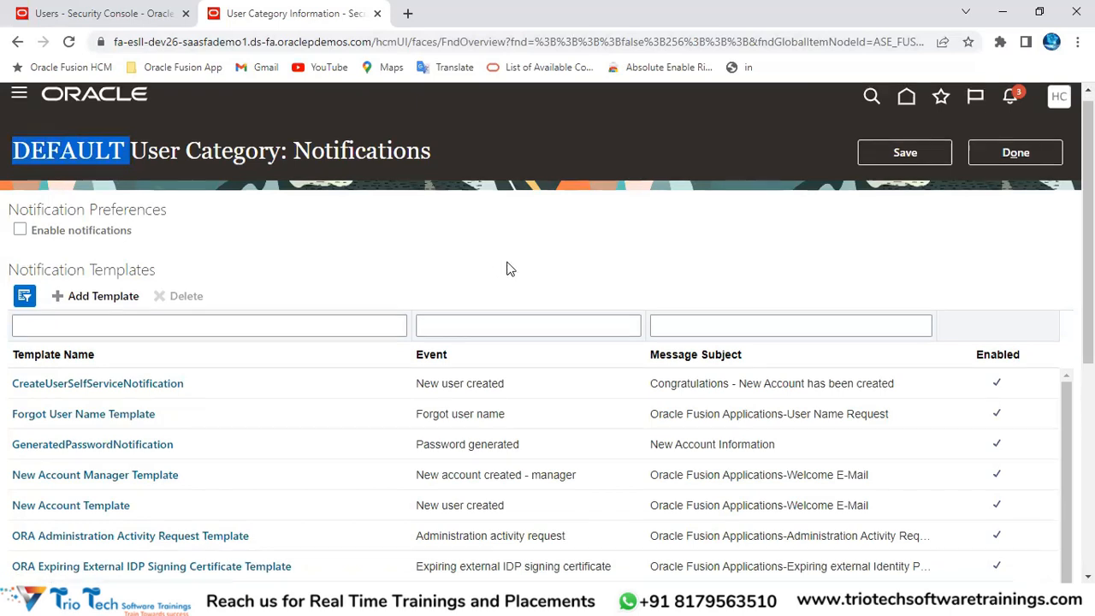
scroll(506, 268, "down", 3)
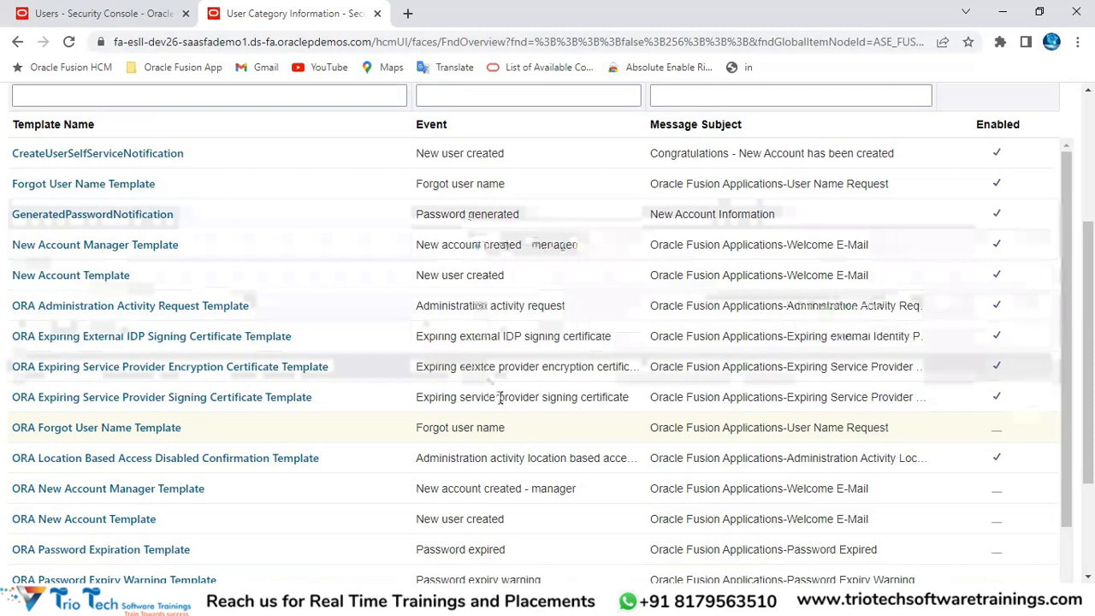
scroll(556, 432, "down", 3)
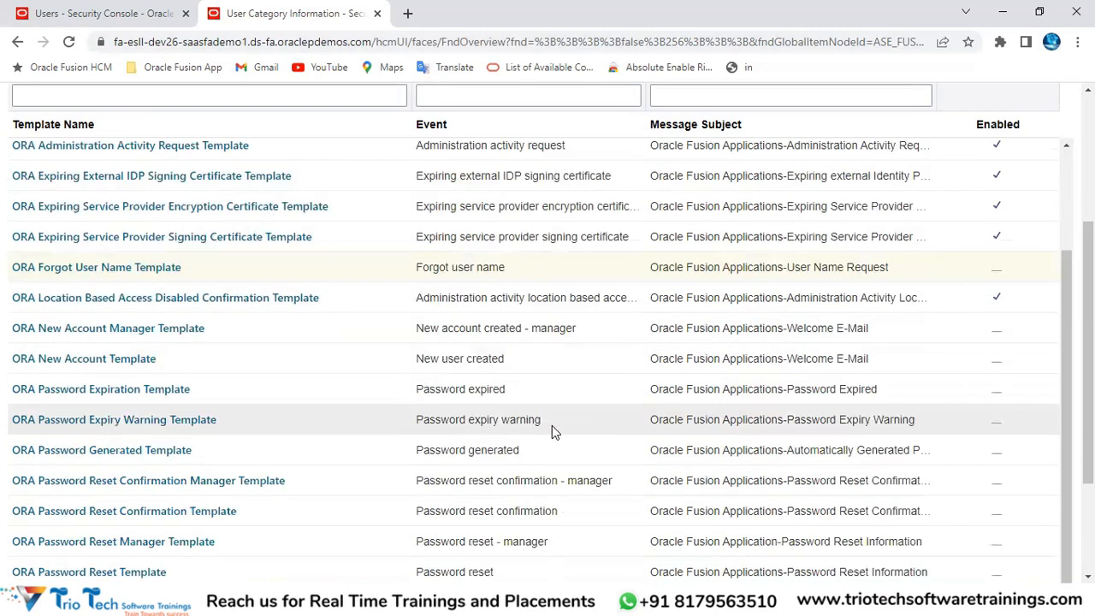
scroll(505, 394, "up", 6)
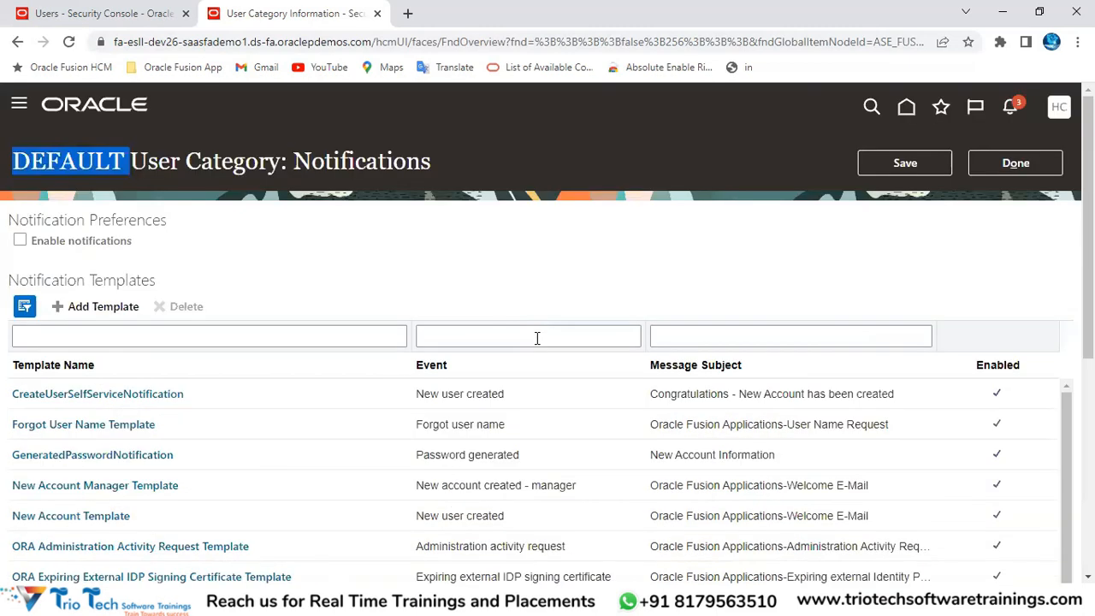
left_click(188, 42)
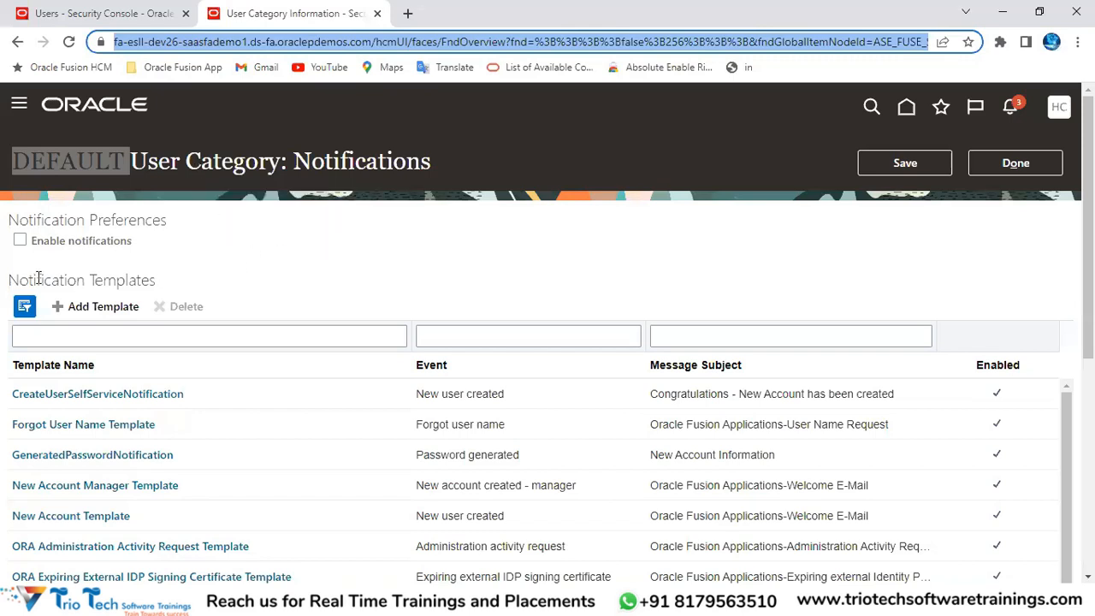
left_click_drag(29, 220, 167, 223)
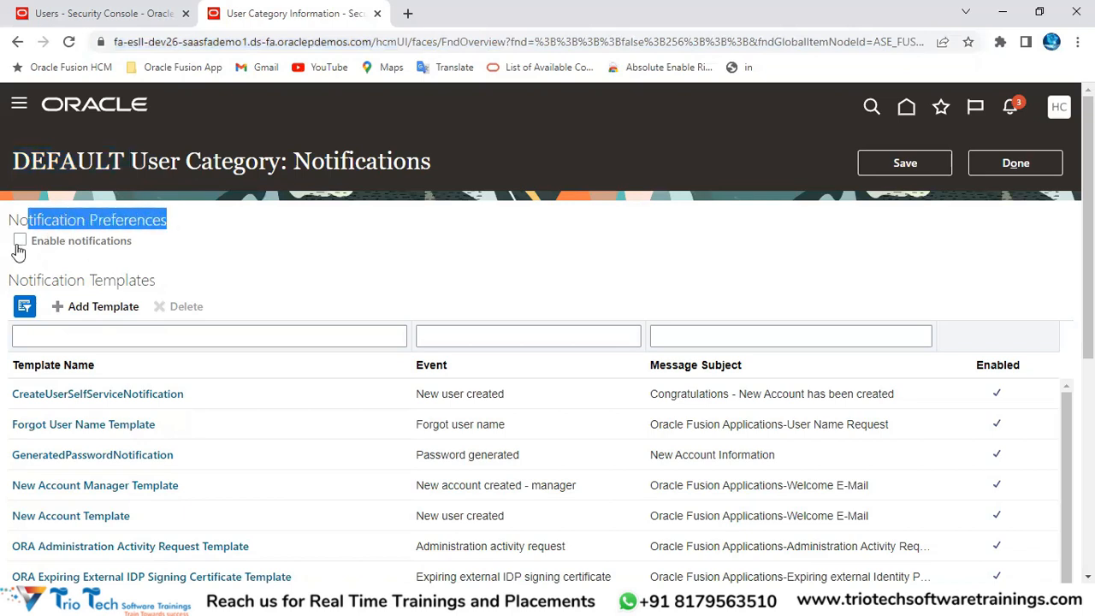
double_click(90, 159)
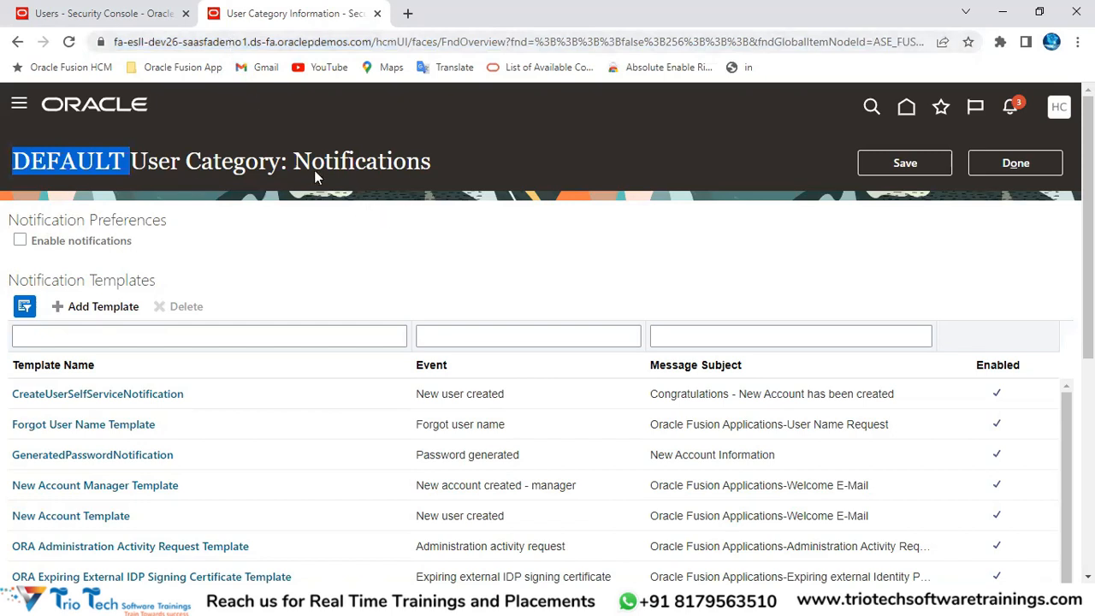
left_click(200, 40)
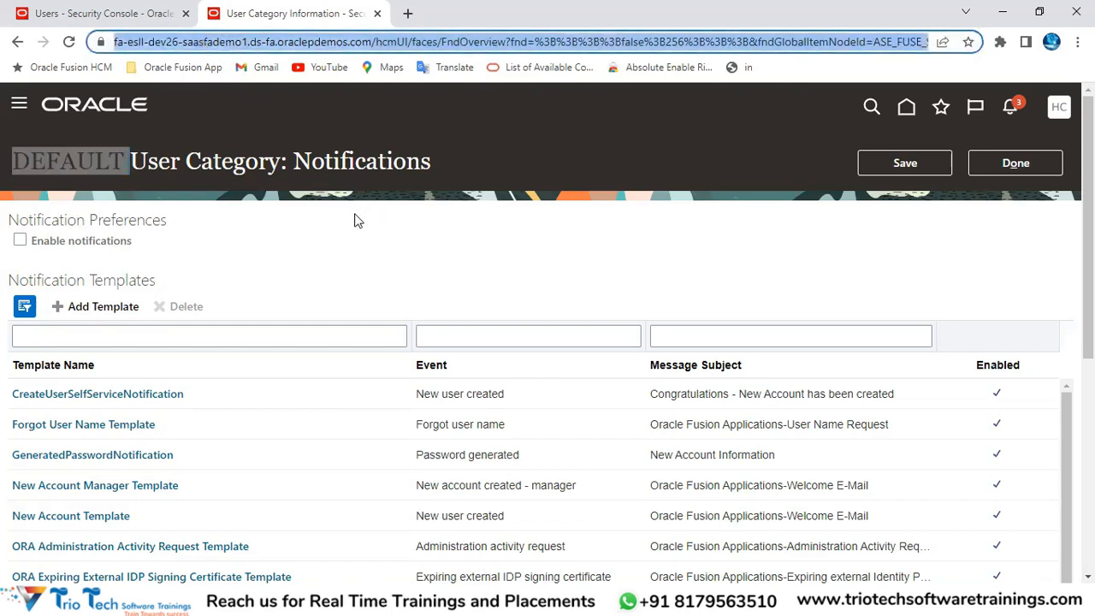
Step: Tick Enable notifications for DEFAULT and scroll down the Notification Templates table
left_click(19, 247)
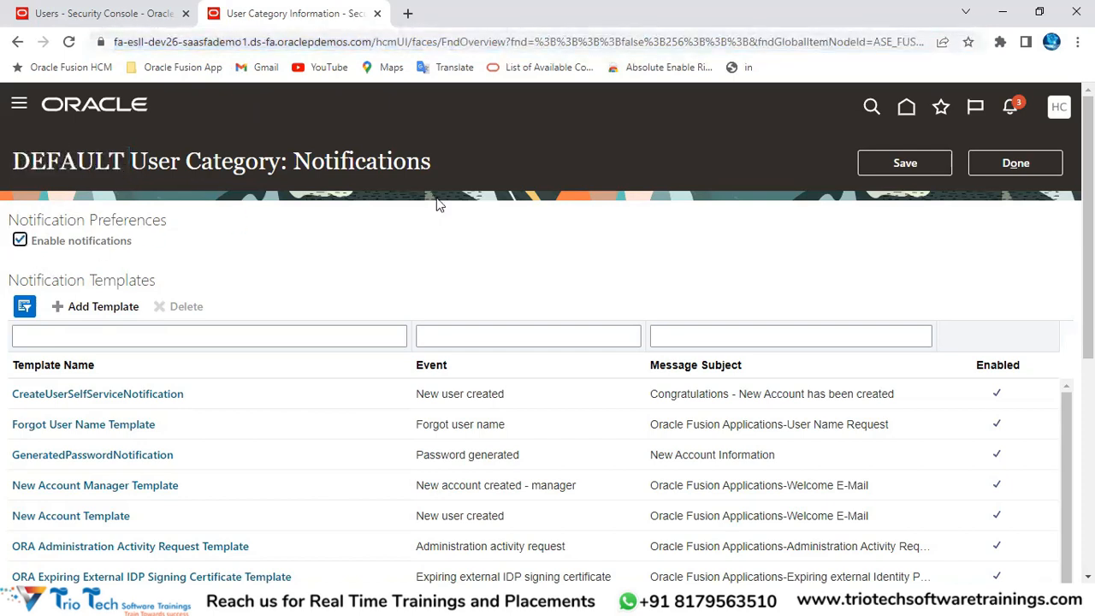
scroll(526, 273, "down", 1)
scroll(526, 273, "down", 1)
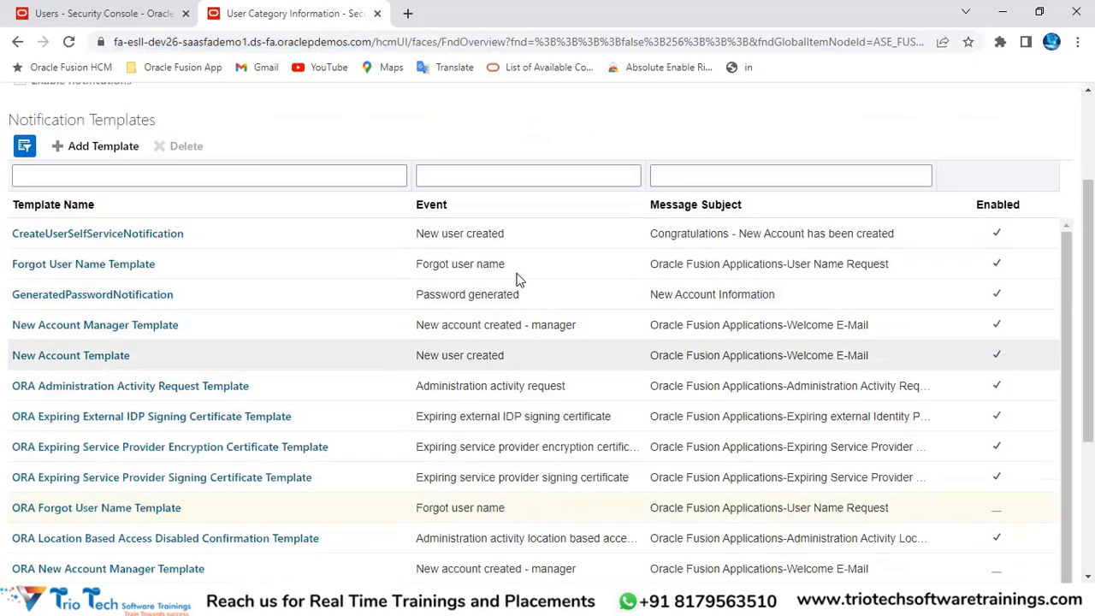
scroll(488, 295, "down", 3)
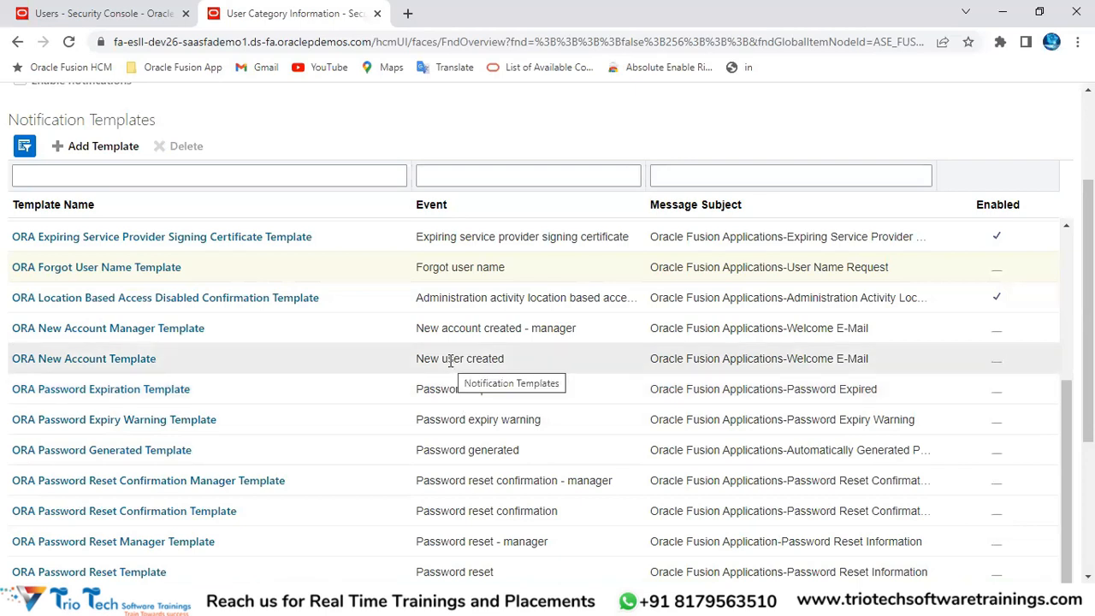
Step: Open the ORA New Account Template, whose event is New user created
left_click(150, 47)
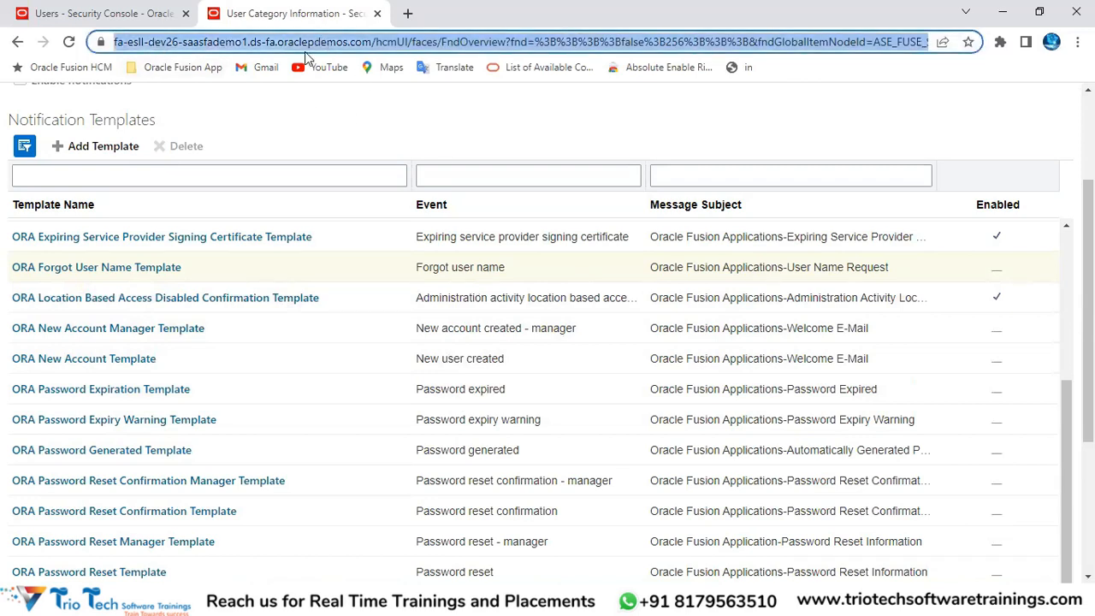
double_click(451, 359)
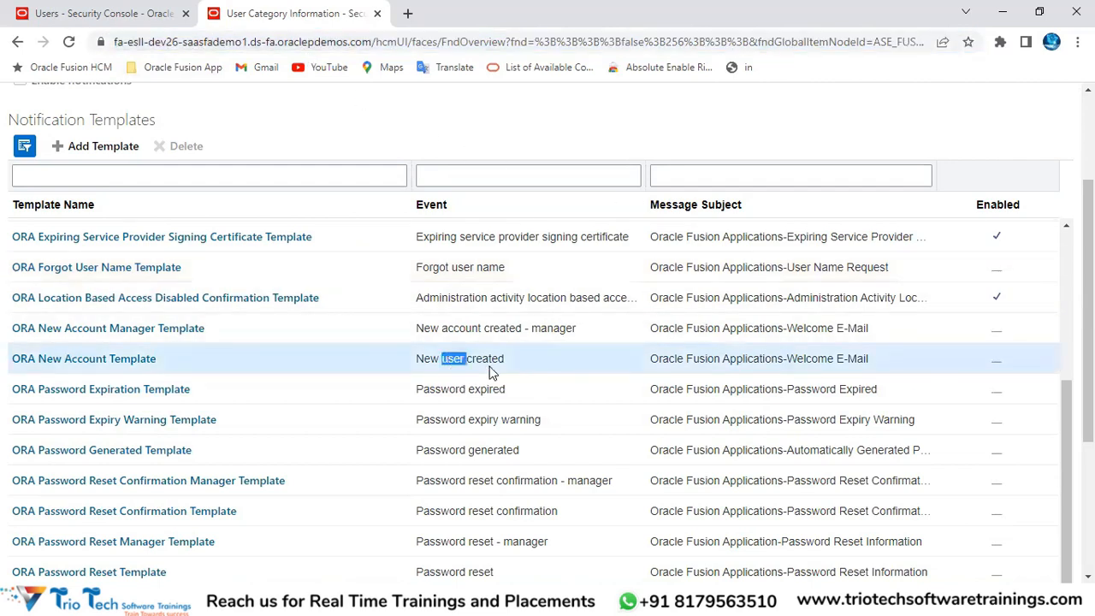
left_click(350, 363)
left_click(127, 359)
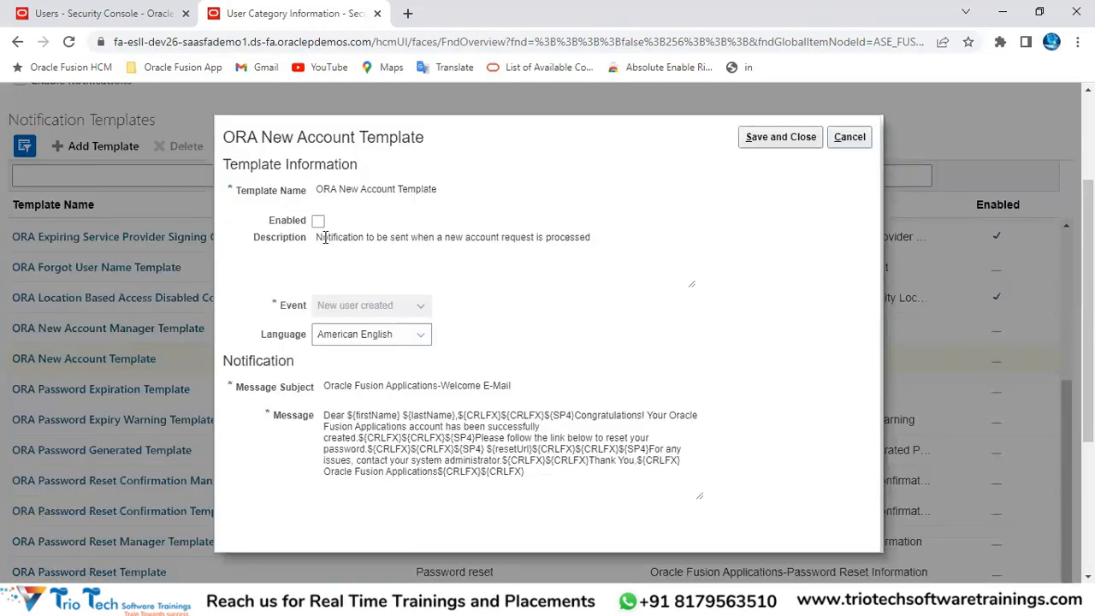
Step: Toggle the ORA New Account Template's Enabled checkbox, leave it unchecked, and cancel the dialog
left_click(317, 221)
scroll(957, 228, "up", 2)
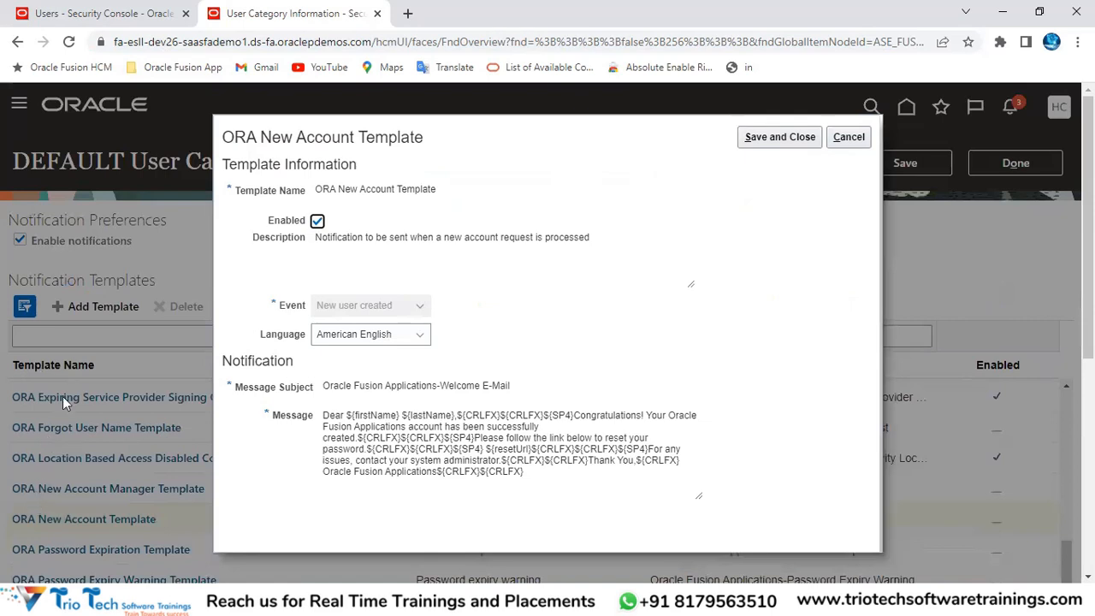
scroll(98, 362, "down", 2)
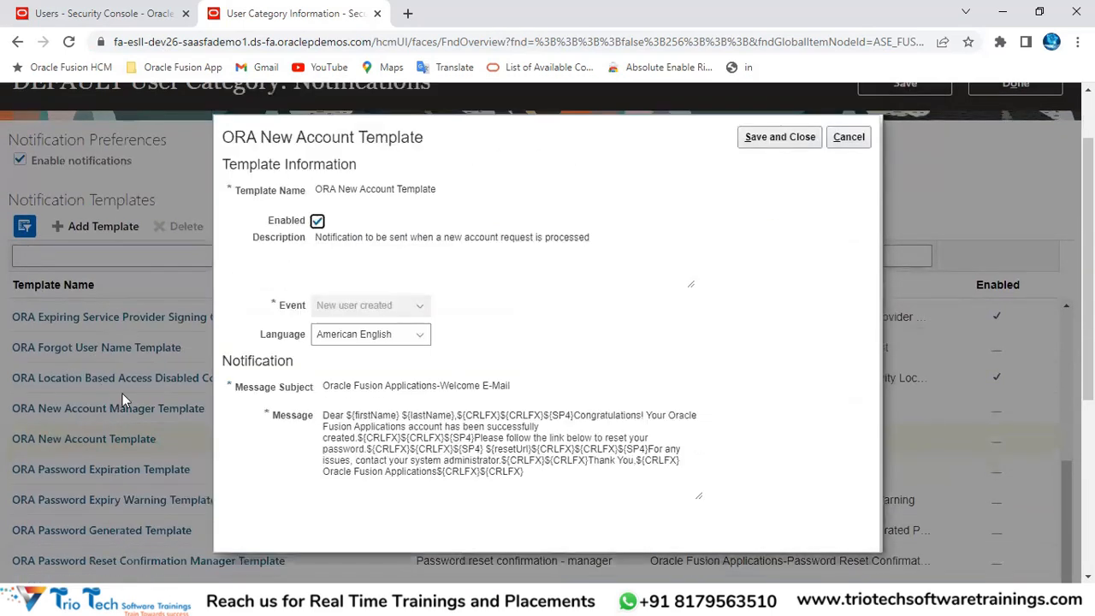
left_click(317, 224)
left_click(319, 223)
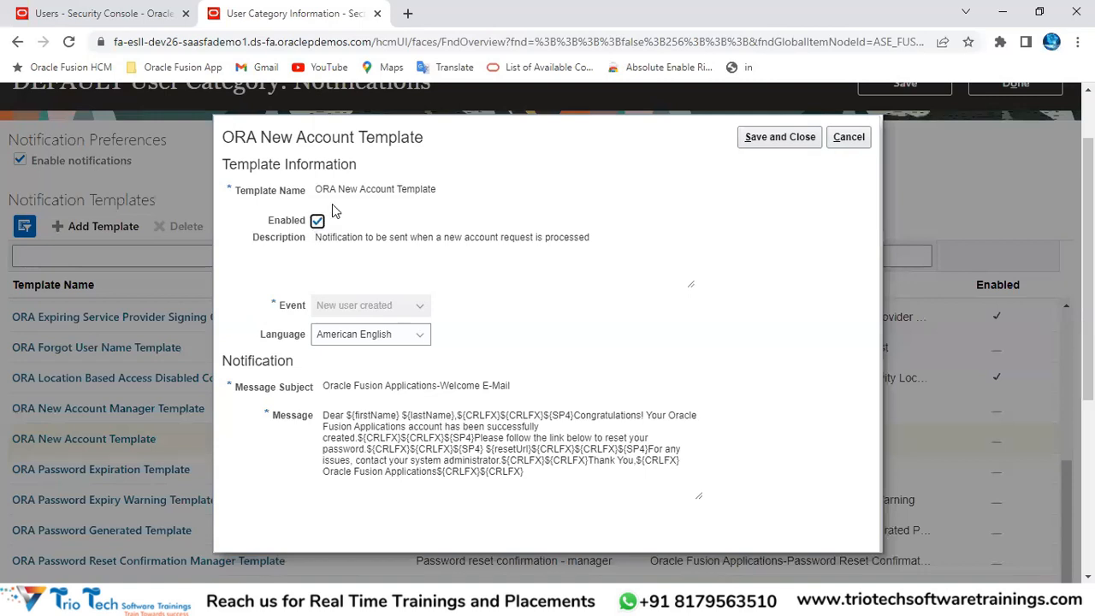
left_click_drag(317, 189, 330, 192)
left_click(210, 42)
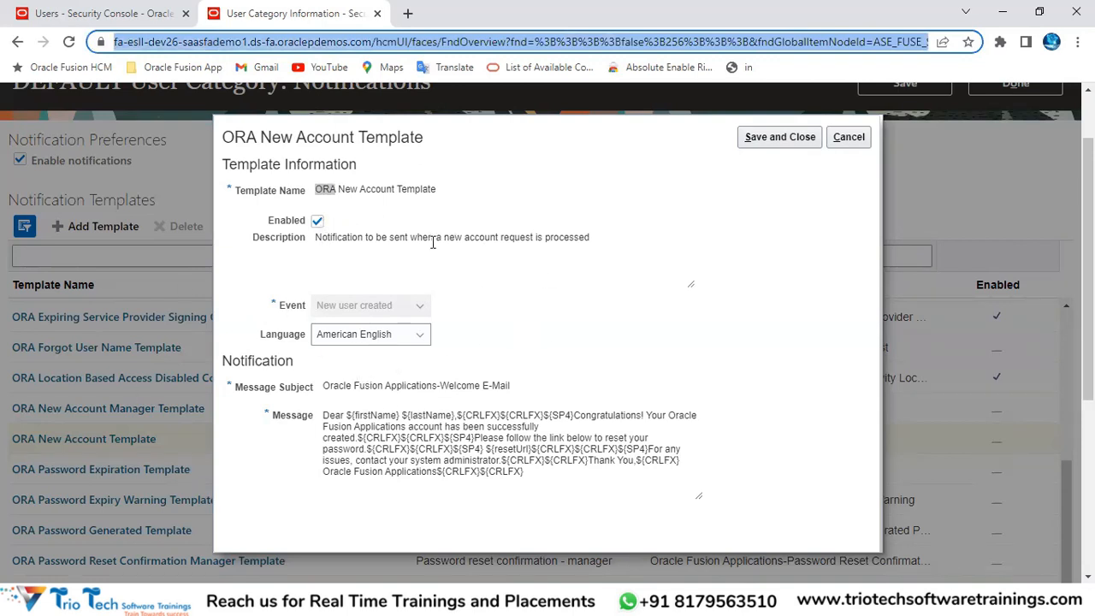
left_click(317, 221)
left_click(849, 137)
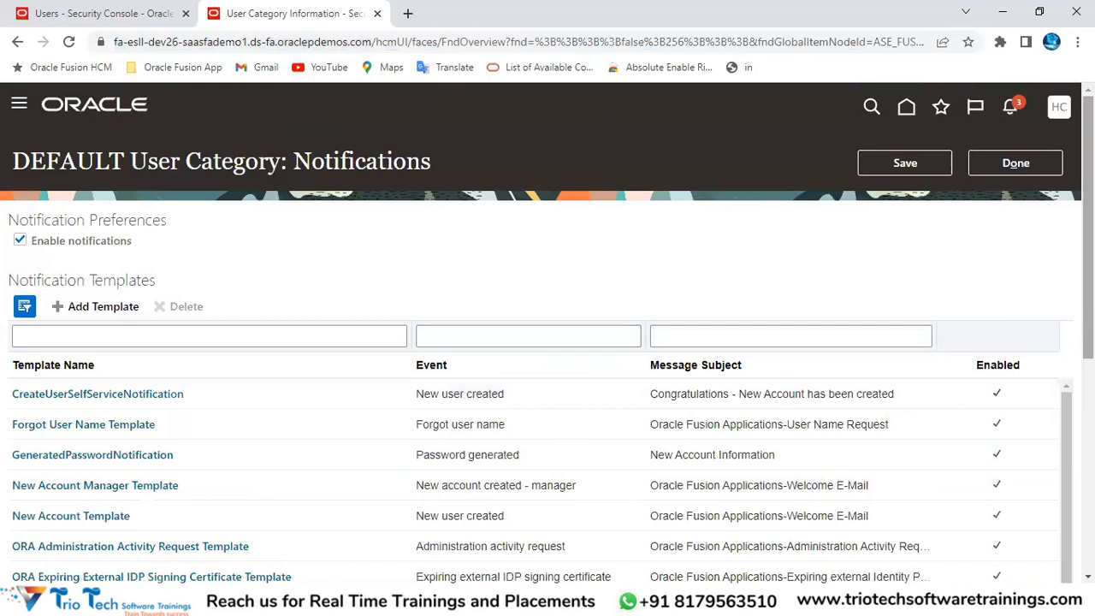
scroll(680, 352, "down", 2)
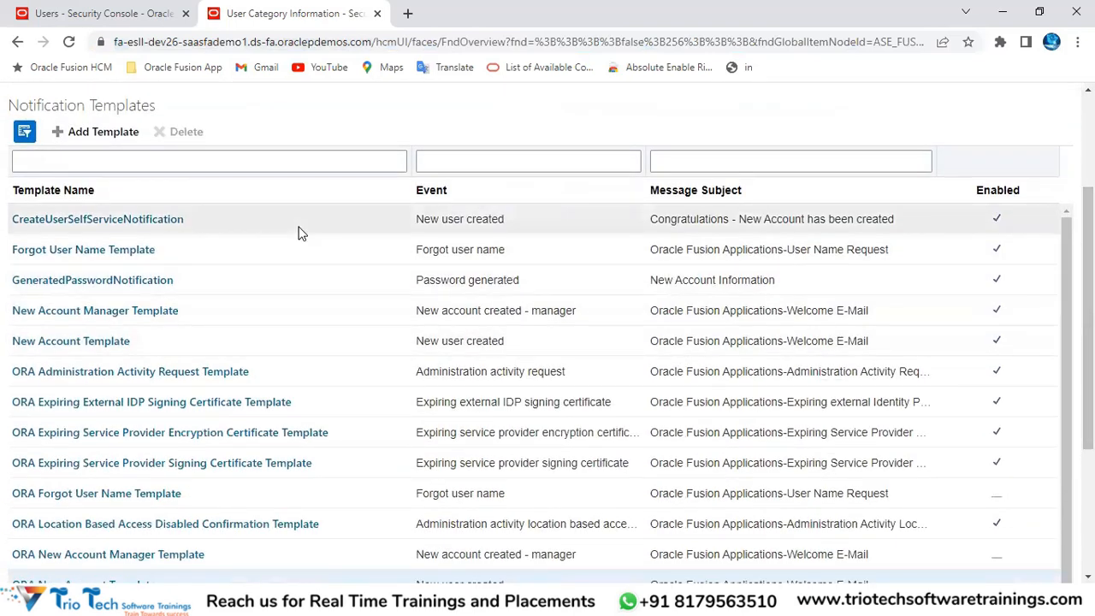
left_click(441, 219)
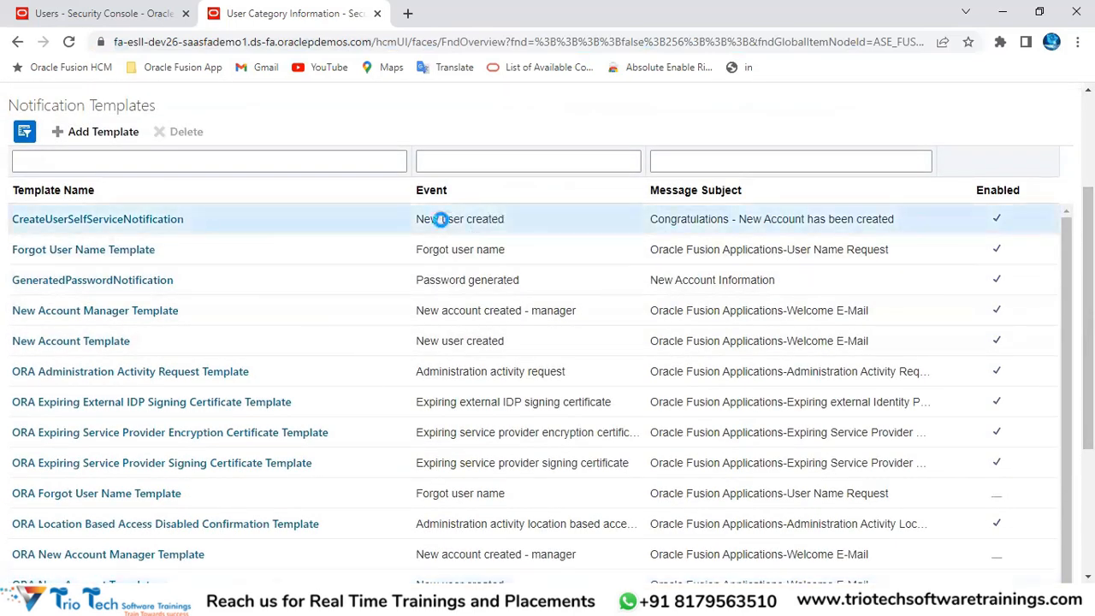
double_click(445, 219)
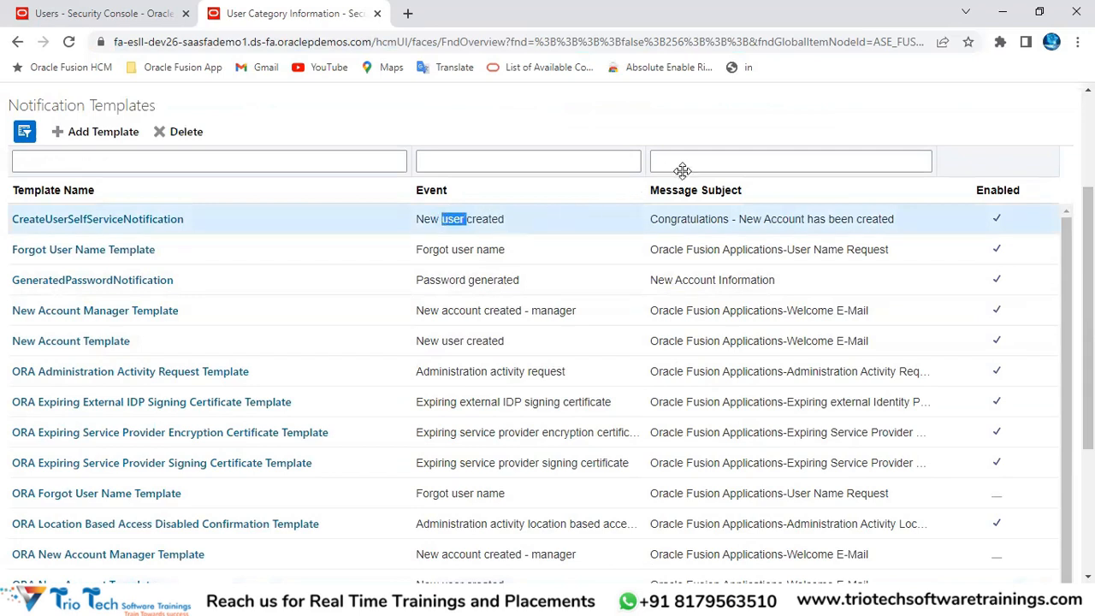
scroll(588, 229, "down", 2)
scroll(949, 237, "up", 2)
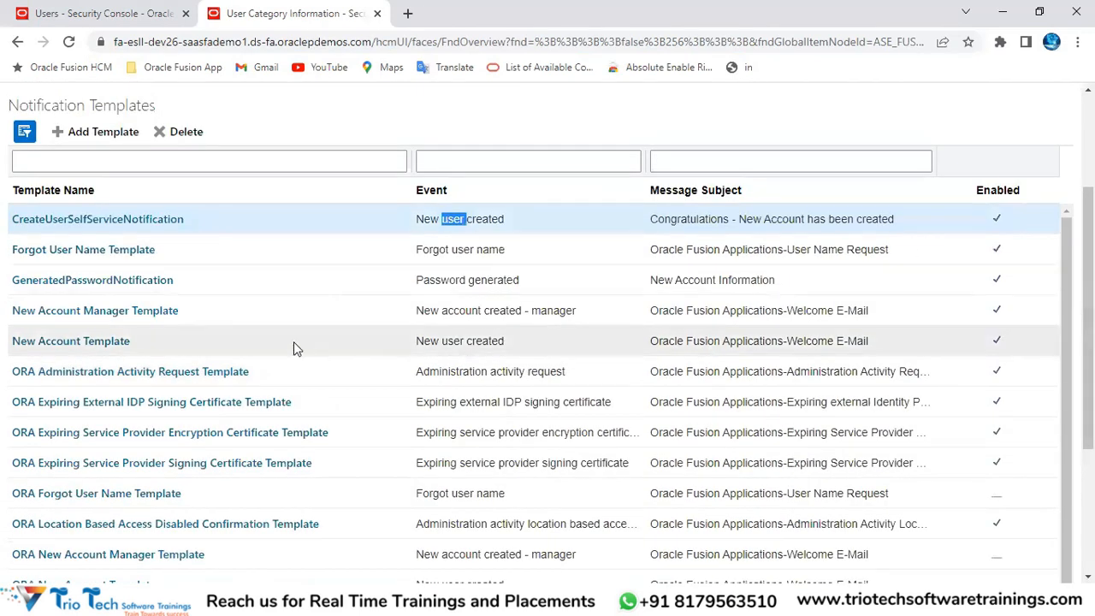
left_click(144, 220)
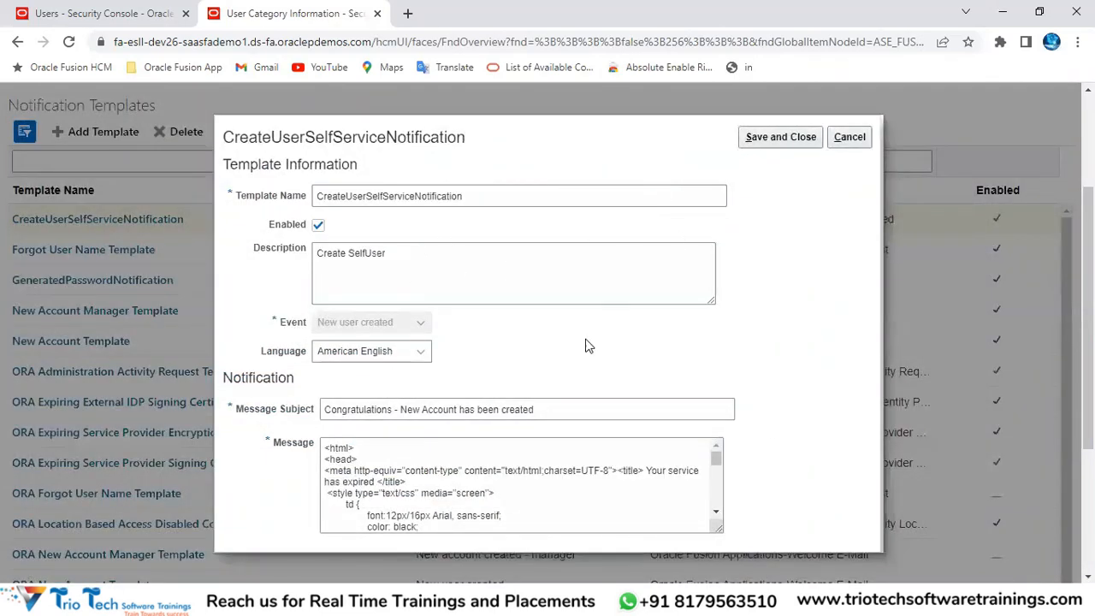
scroll(494, 462, "down", 3)
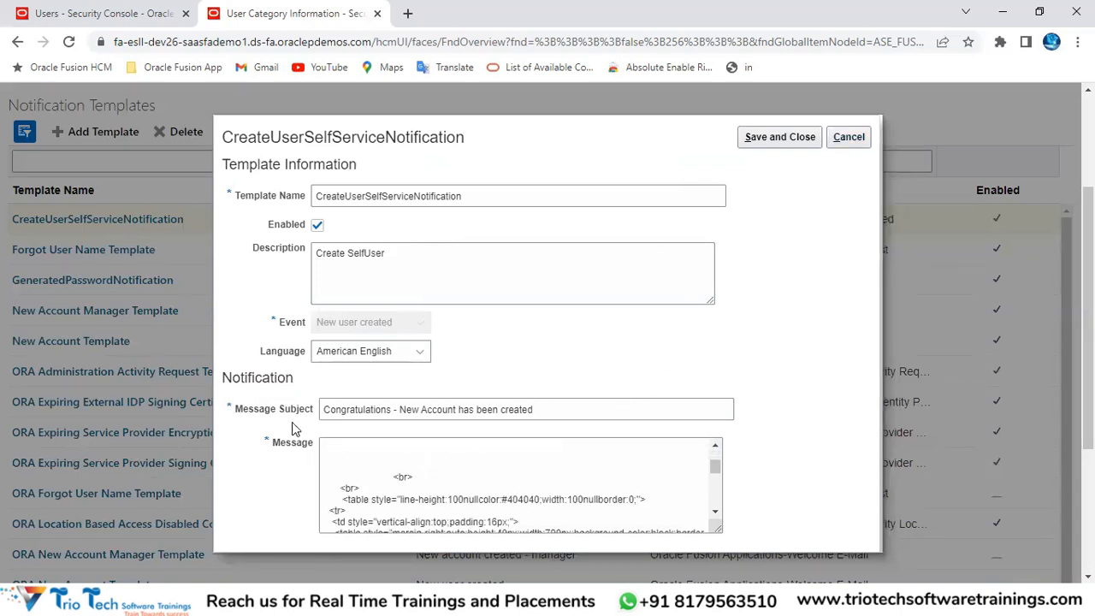
left_click(848, 137)
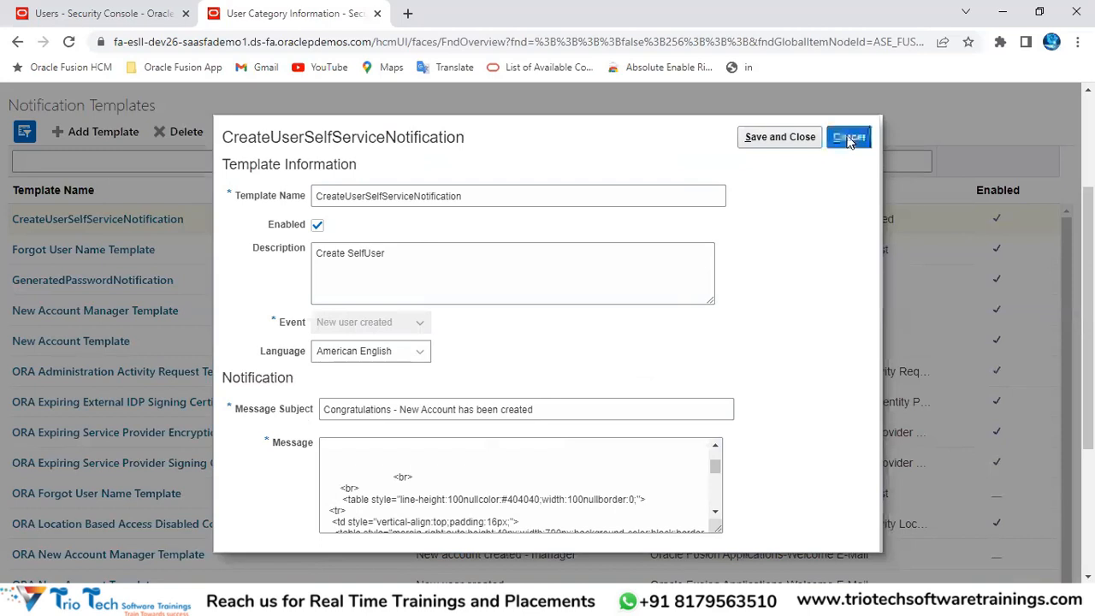
scroll(603, 339, "down", 2)
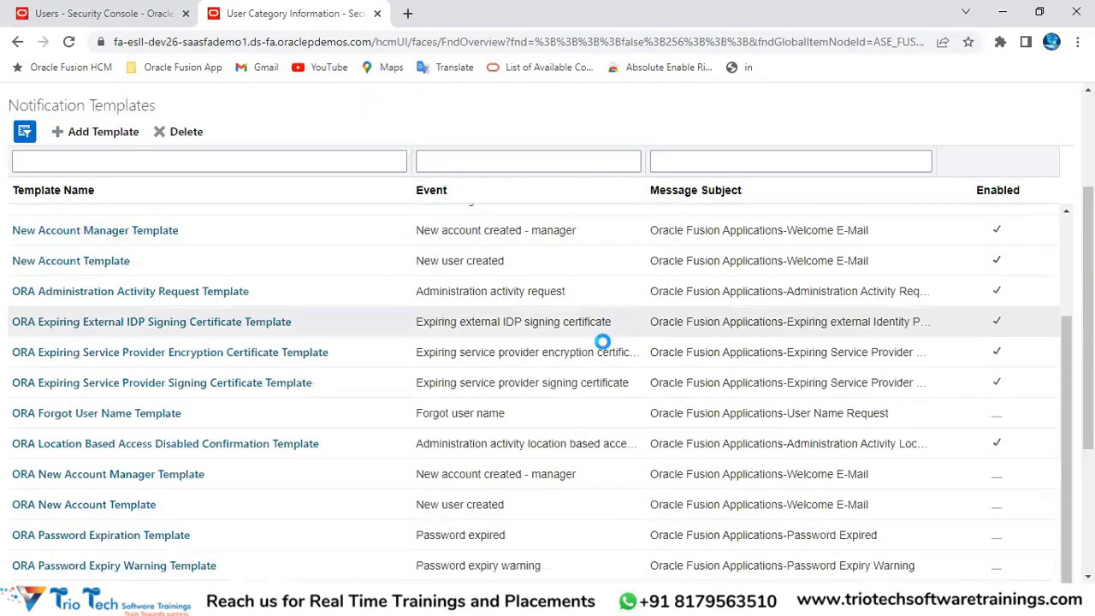
Step: Reopen the ORA New Account Template and tick Enabled
left_click(142, 425)
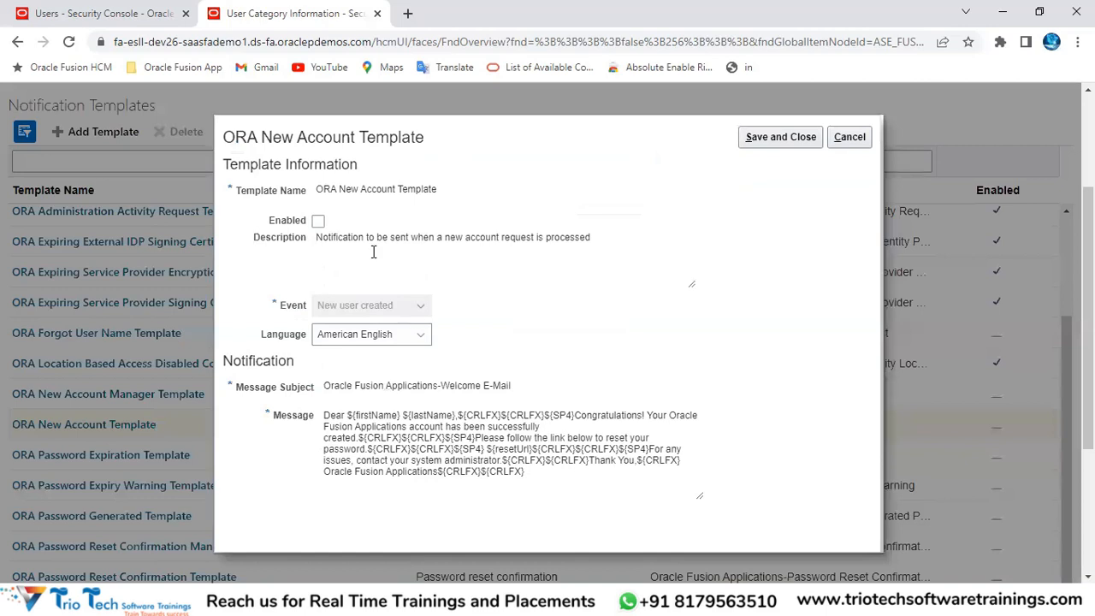
left_click(317, 224)
left_click_drag(340, 188, 390, 189)
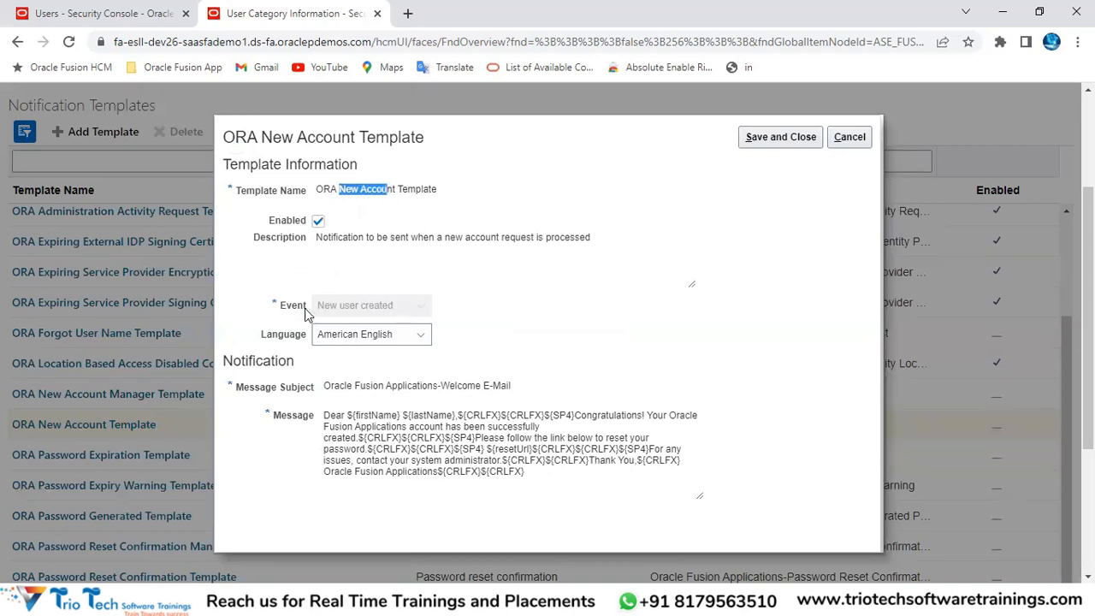
left_click_drag(273, 308, 339, 307)
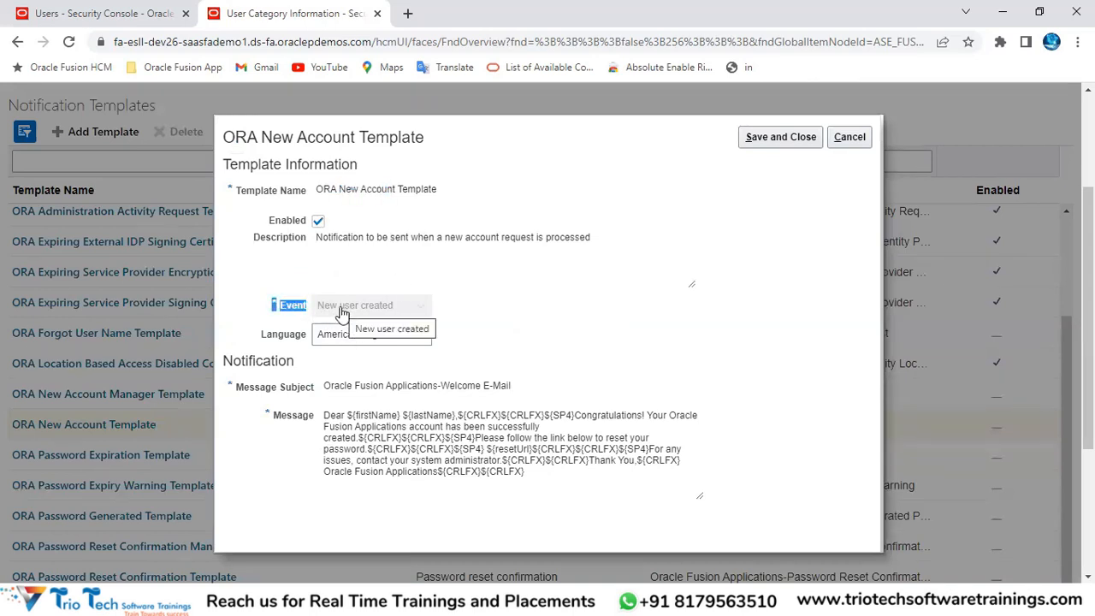
left_click(269, 43)
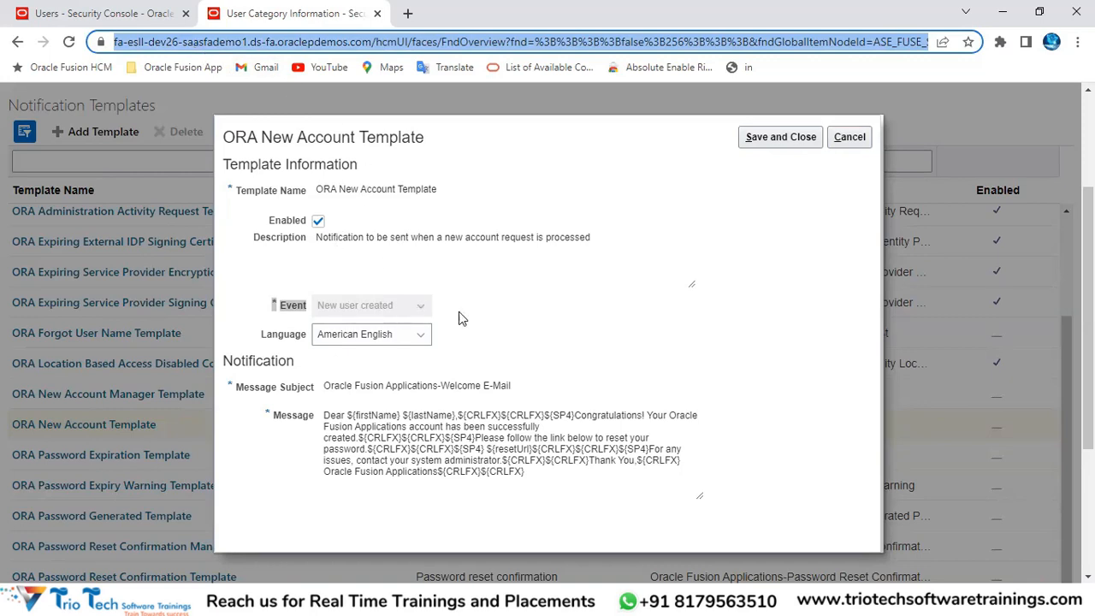
Step: Leave the description unchanged and keep American English in the Language list
left_click(514, 286)
left_click(780, 268)
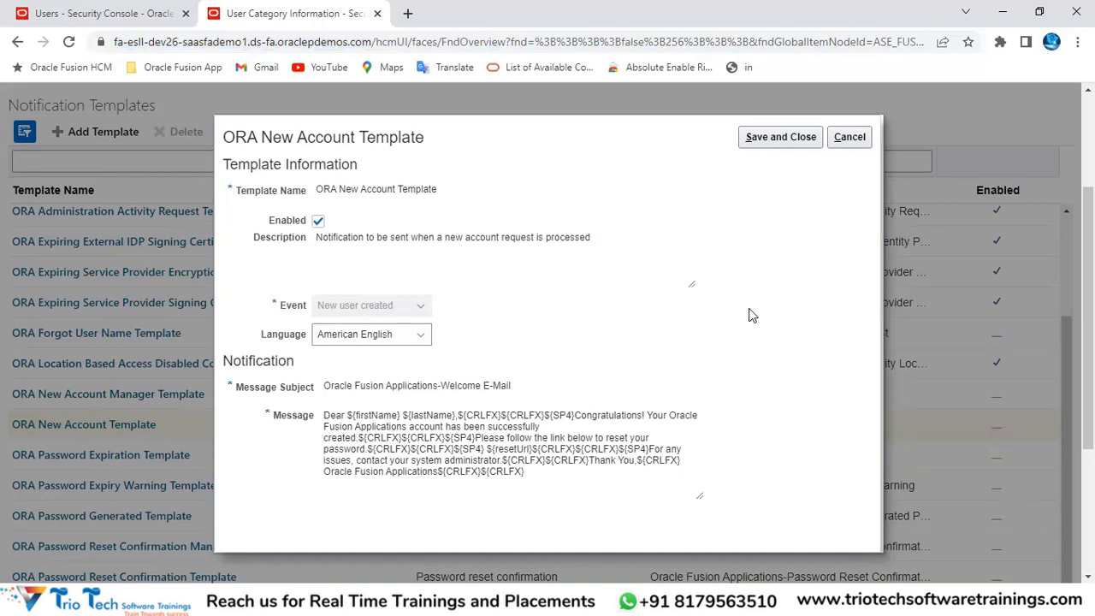
left_click(355, 334)
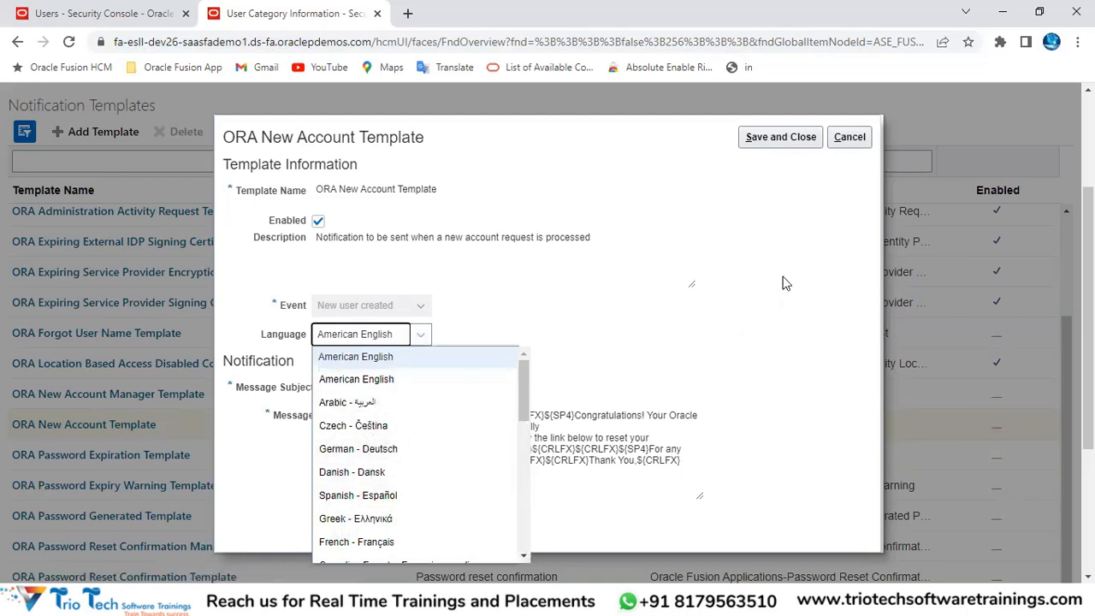
left_click(684, 331)
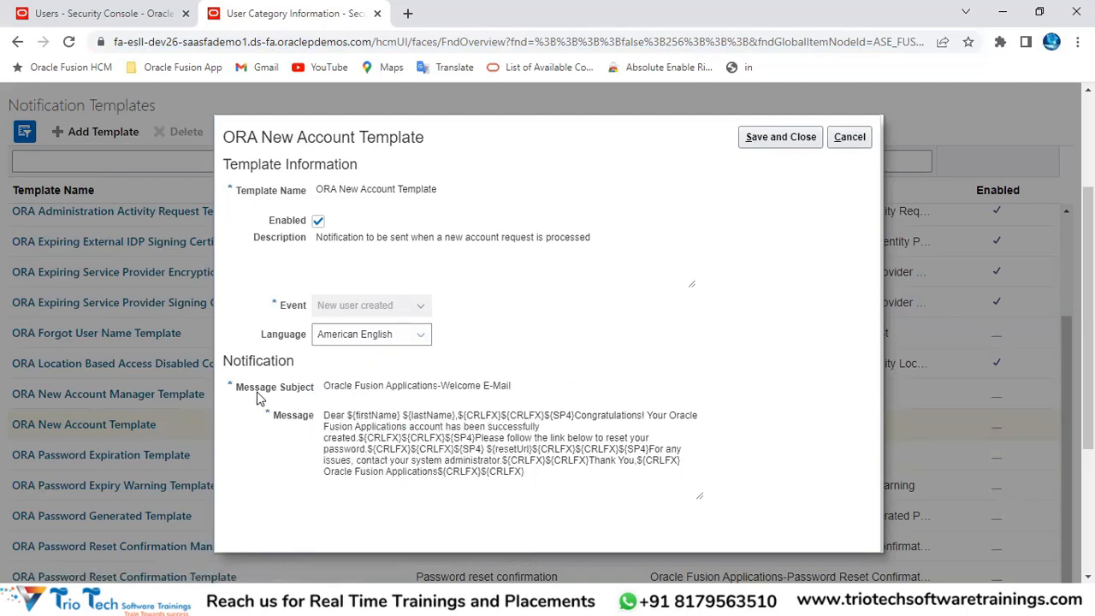
left_click_drag(244, 390, 691, 86)
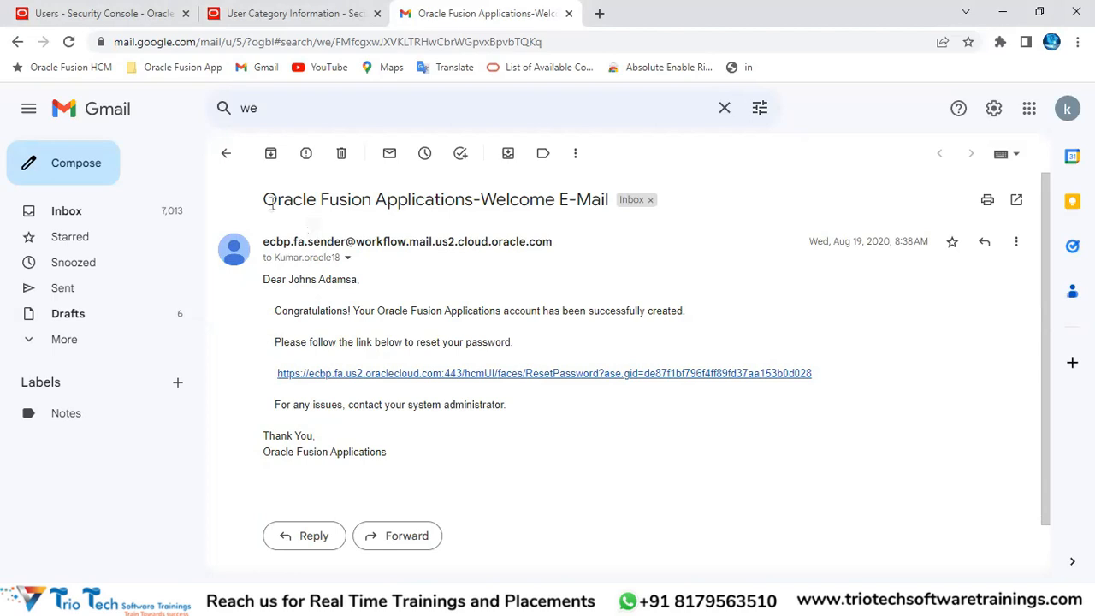
left_click_drag(271, 202, 604, 198)
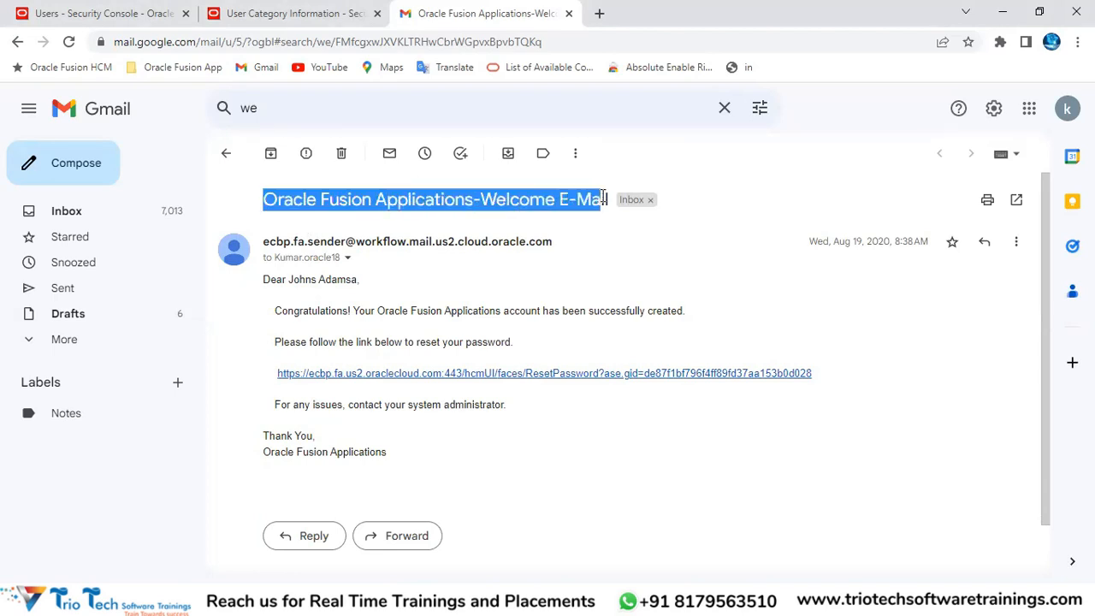
double_click(278, 283)
double_click(296, 281)
left_click(296, 307)
double_click(296, 309)
double_click(414, 311)
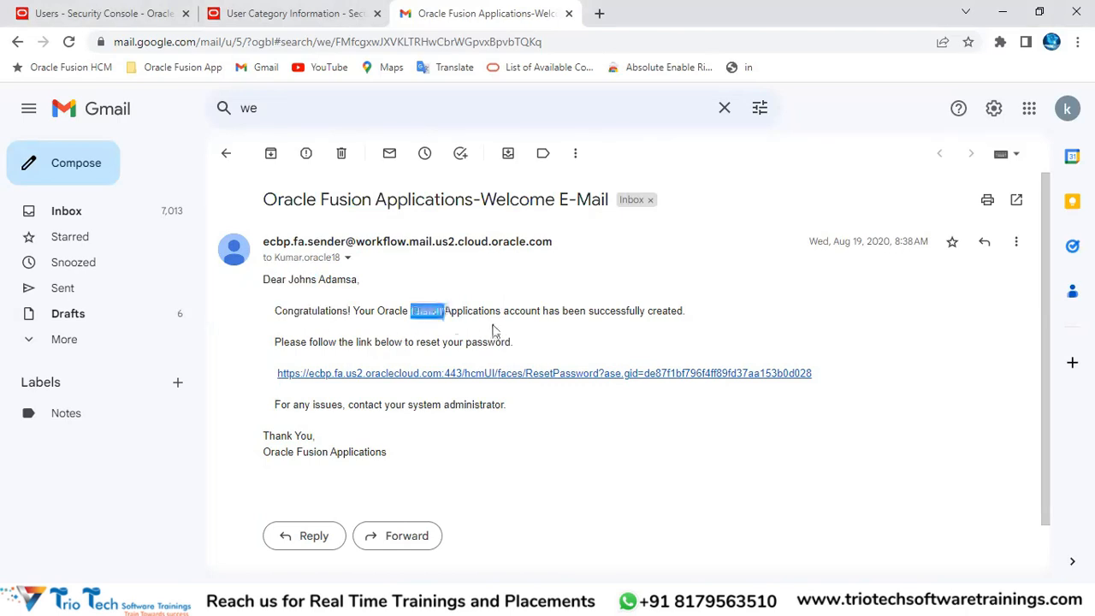
left_click_drag(507, 310, 689, 314)
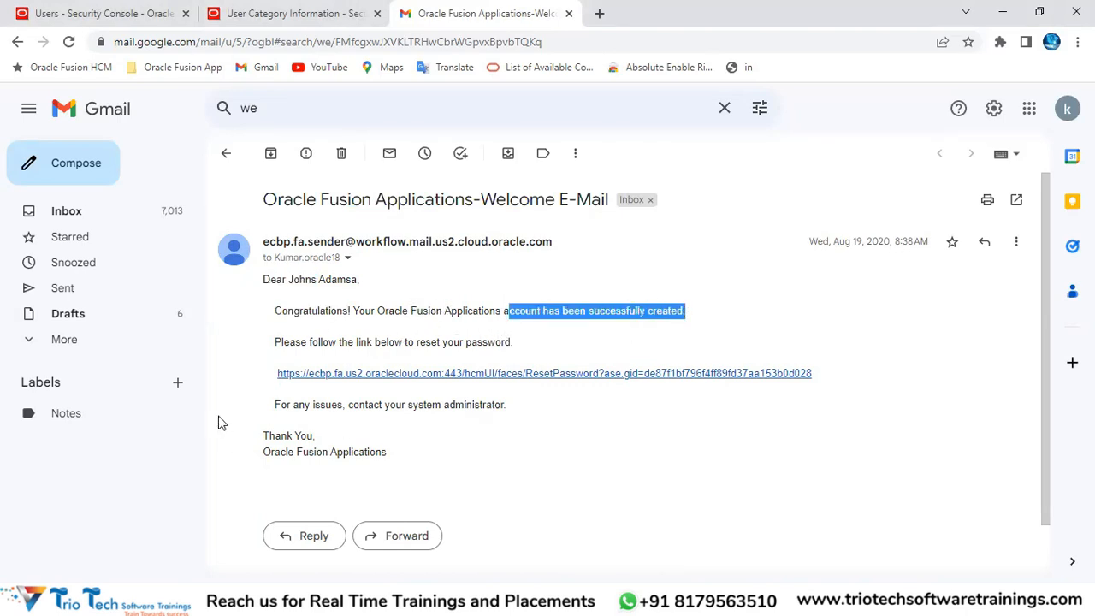
left_click_drag(273, 343, 544, 374)
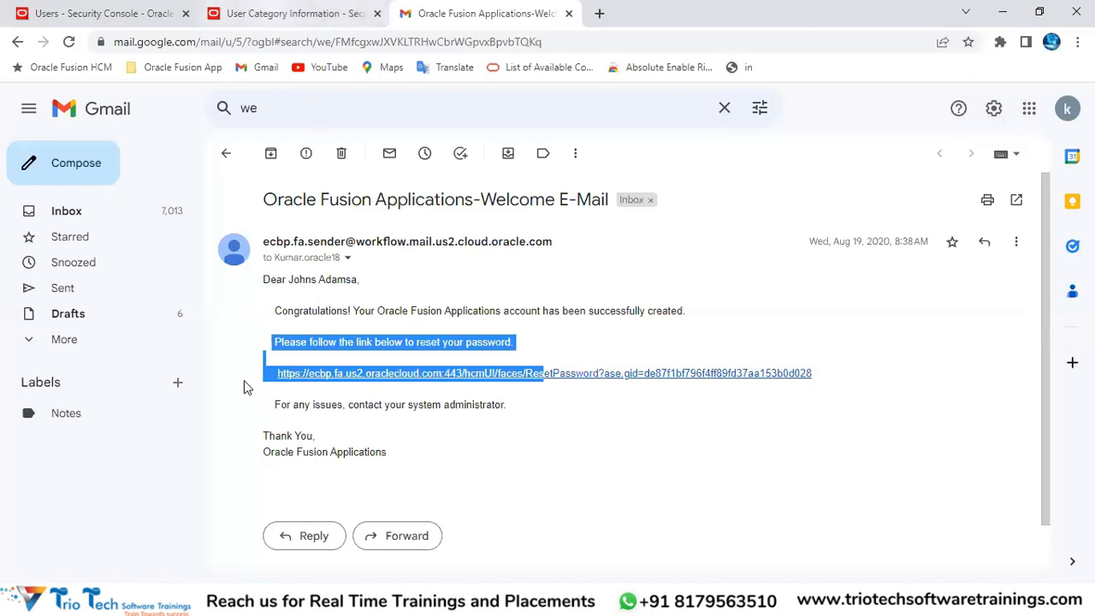
Step: Return to the ORA New Account Template and review its Message Subject
left_click(270, 17)
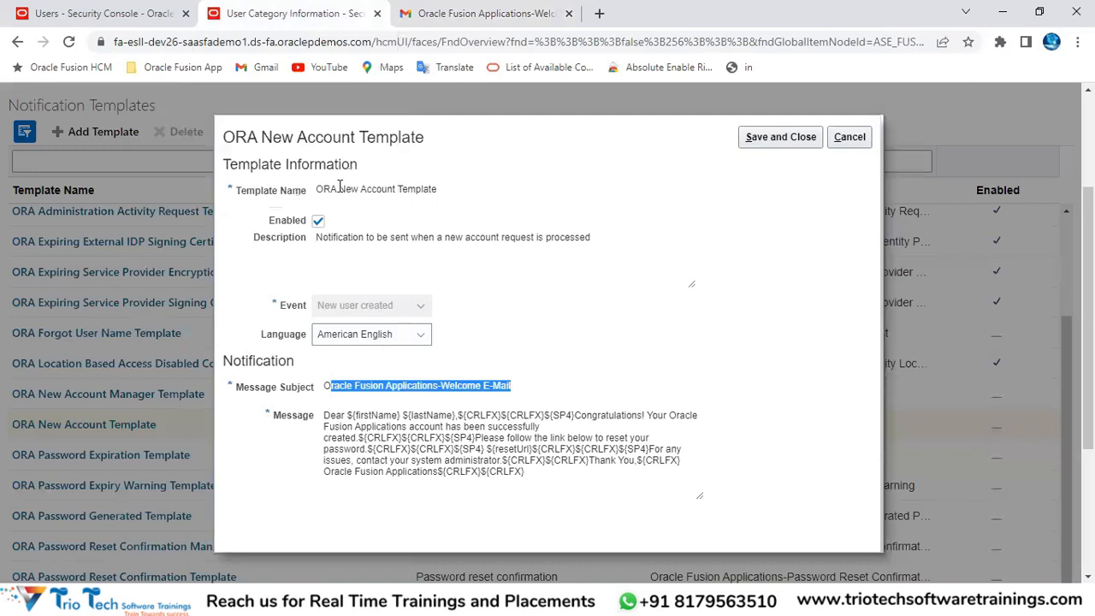
left_click_drag(281, 137, 355, 138)
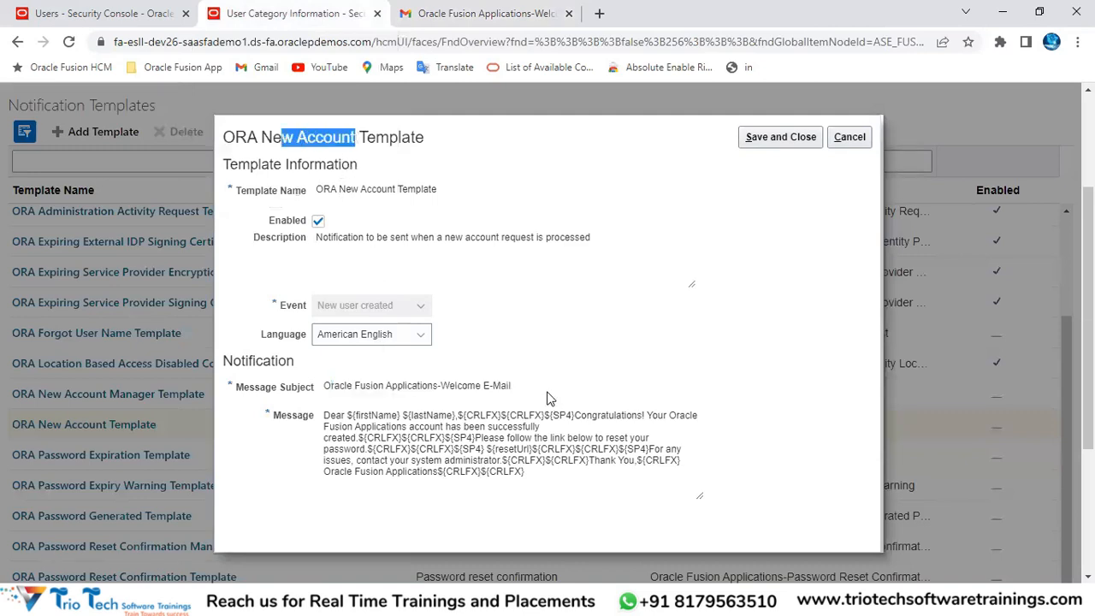
left_click_drag(514, 386, 327, 390)
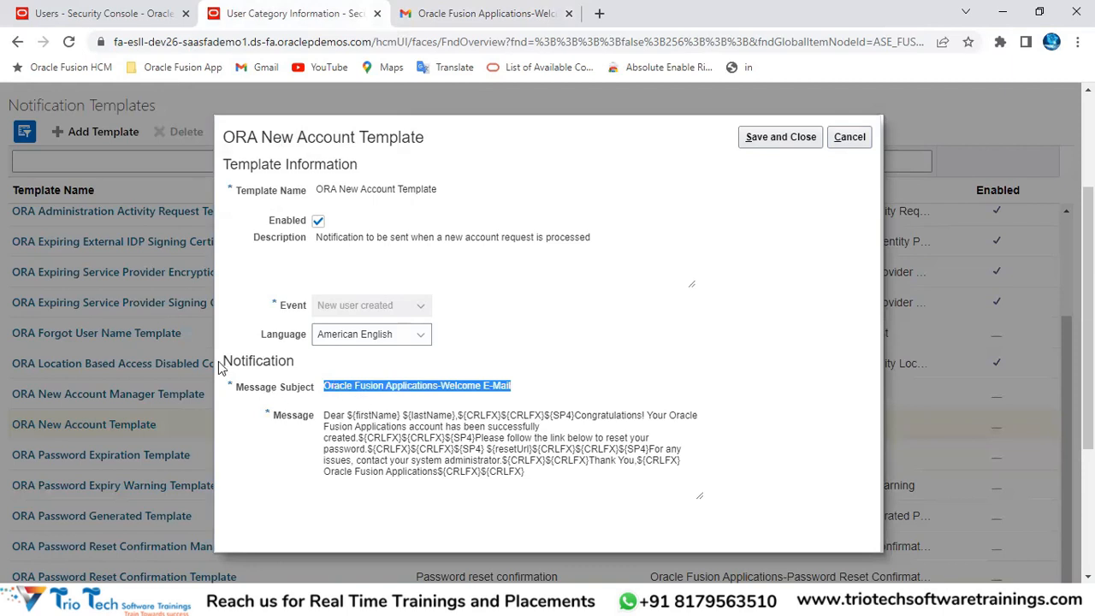
left_click_drag(221, 362, 460, 454)
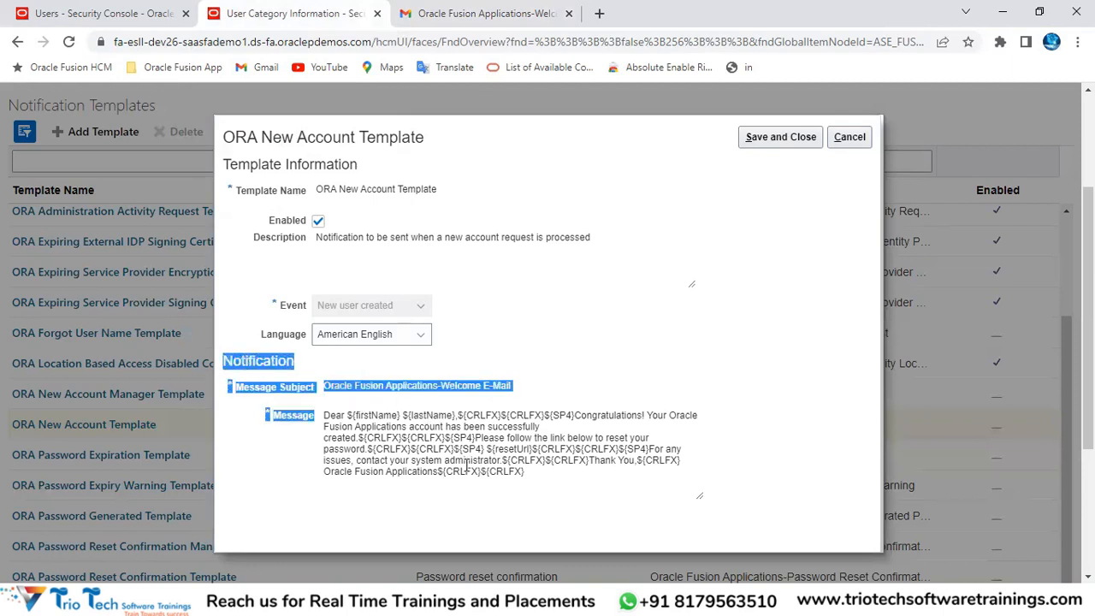
left_click(557, 342)
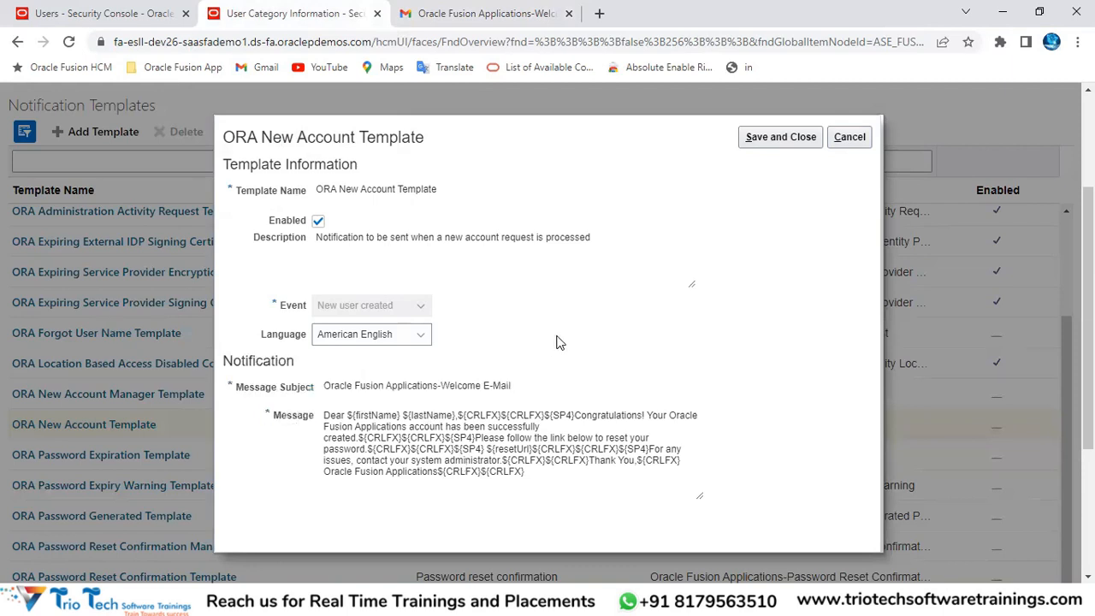
Step: Inspect the message's ${firstName}, ${lastName}, account-created text and reset-password link placeholder
double_click(332, 415)
double_click(376, 415)
double_click(428, 416)
double_click(604, 419)
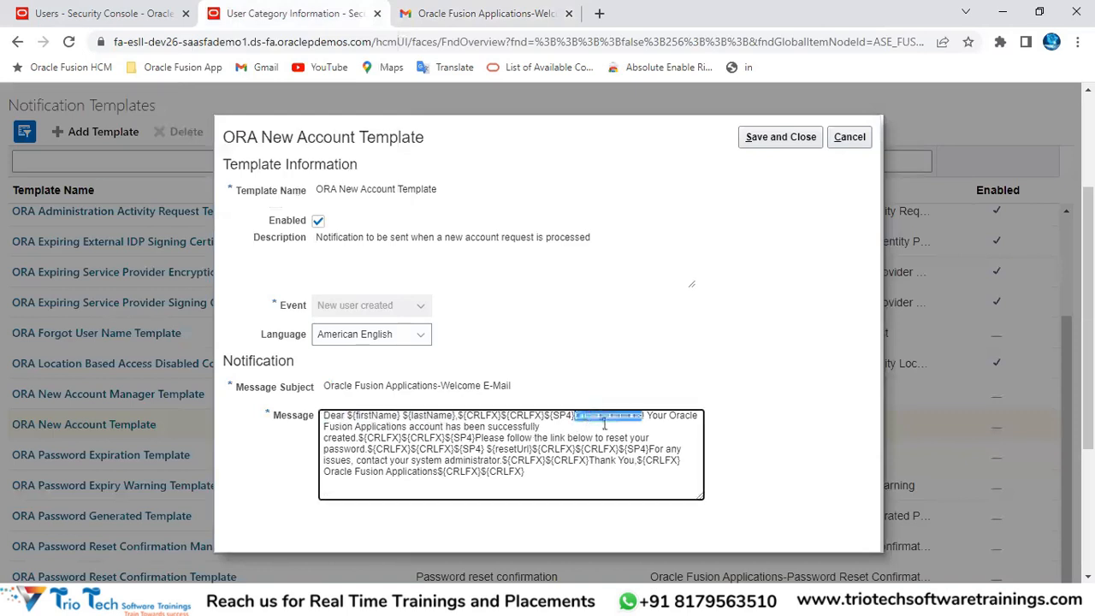
left_click_drag(649, 416, 697, 423)
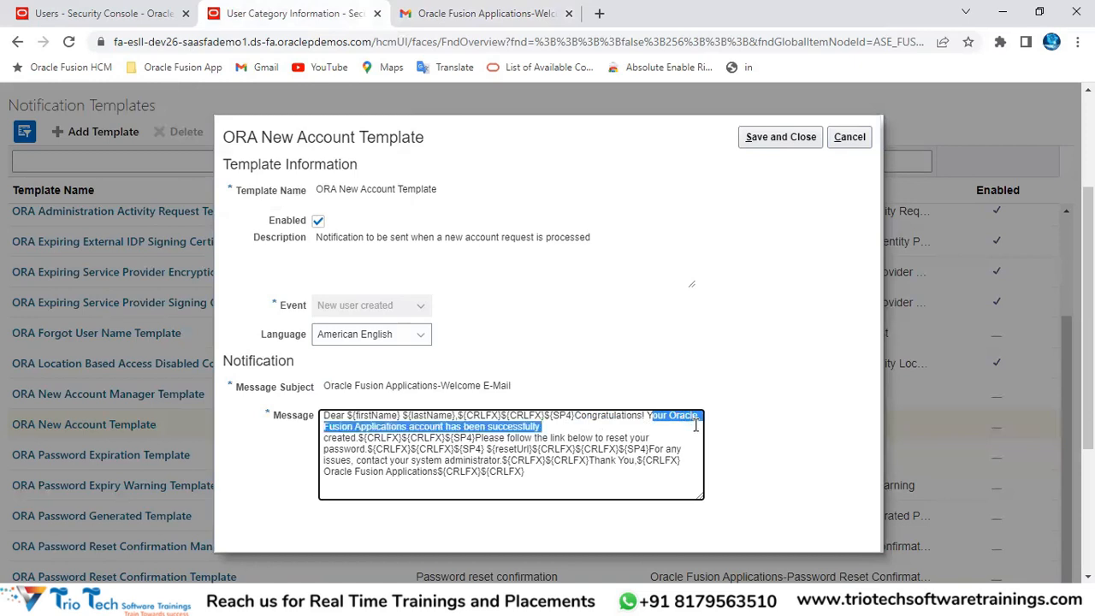
left_click(340, 435)
double_click(339, 436)
left_click_drag(476, 437, 501, 462)
Step: Compare the message with the received Gmail welcome e-mail, then go back to the template
left_click(445, 12)
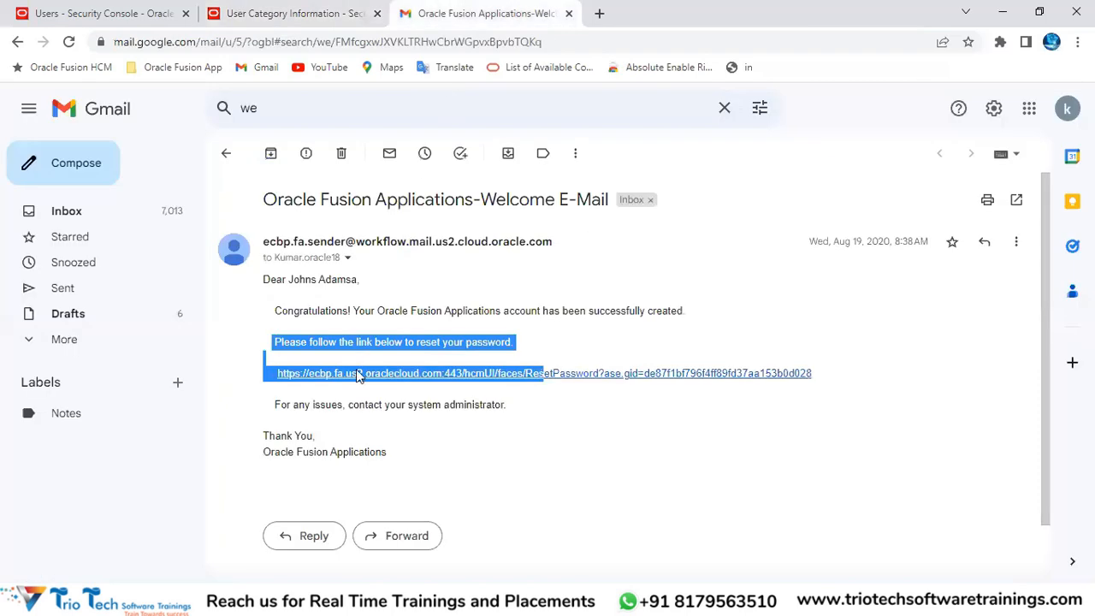
left_click(372, 428)
left_click_drag(401, 467, 285, 304)
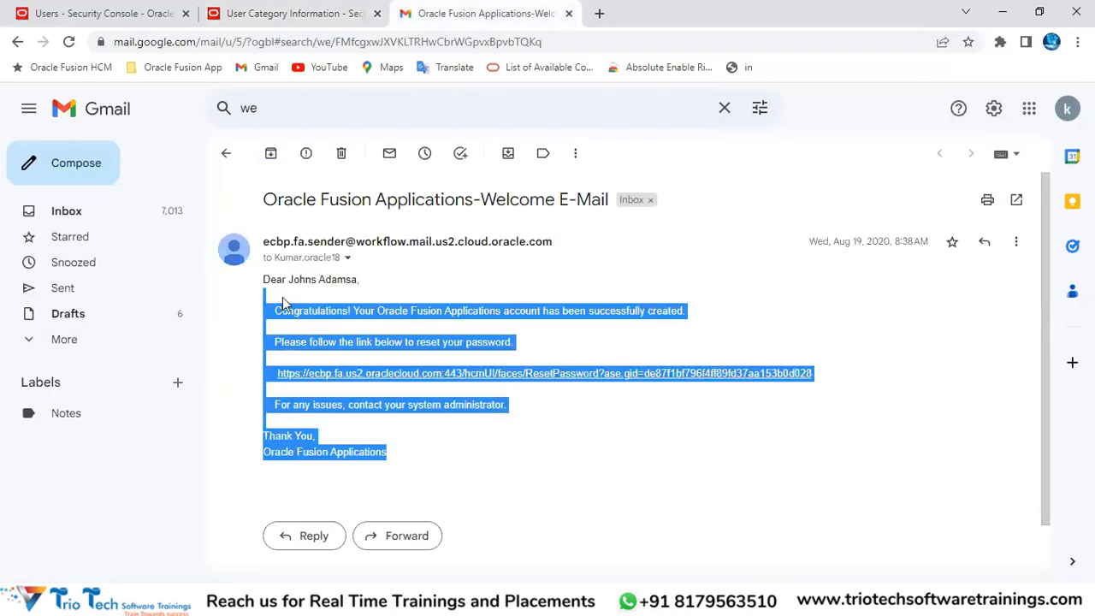
left_click(282, 13)
Step: Check the ${firstName} and ${lastName} placeholders, then Save and Close the ORA New Account Template
left_click(443, 437)
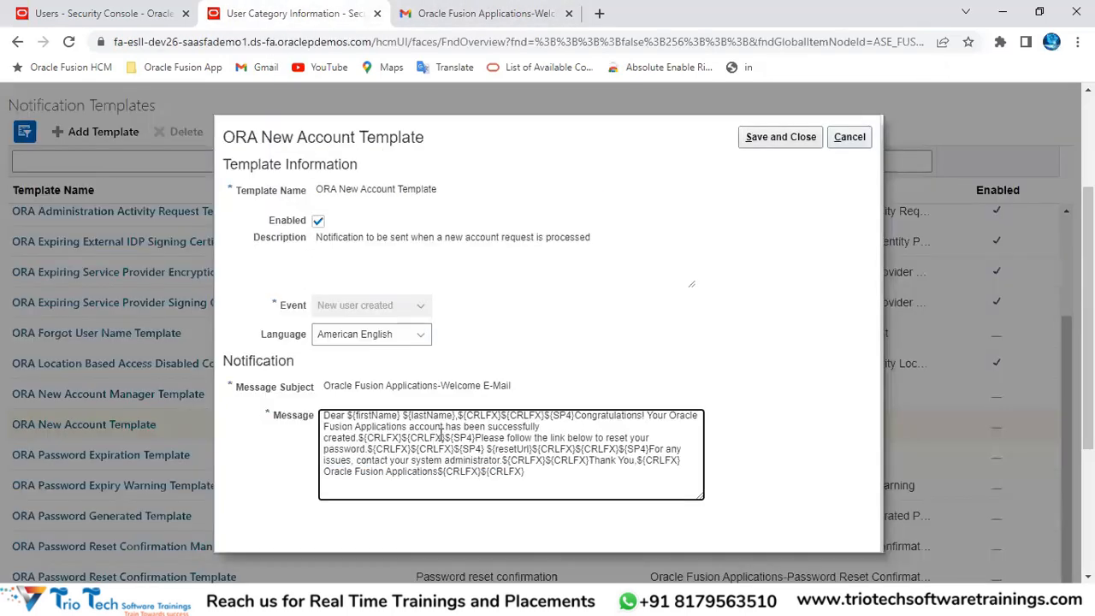
double_click(384, 419)
double_click(432, 415)
left_click(781, 139)
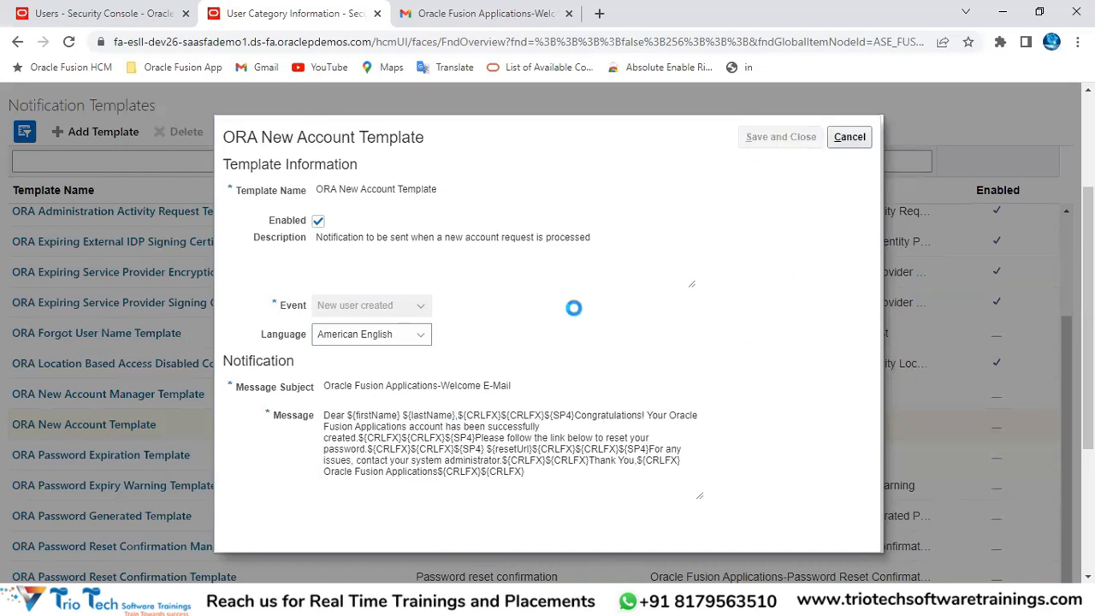
scroll(590, 451, "down", 1)
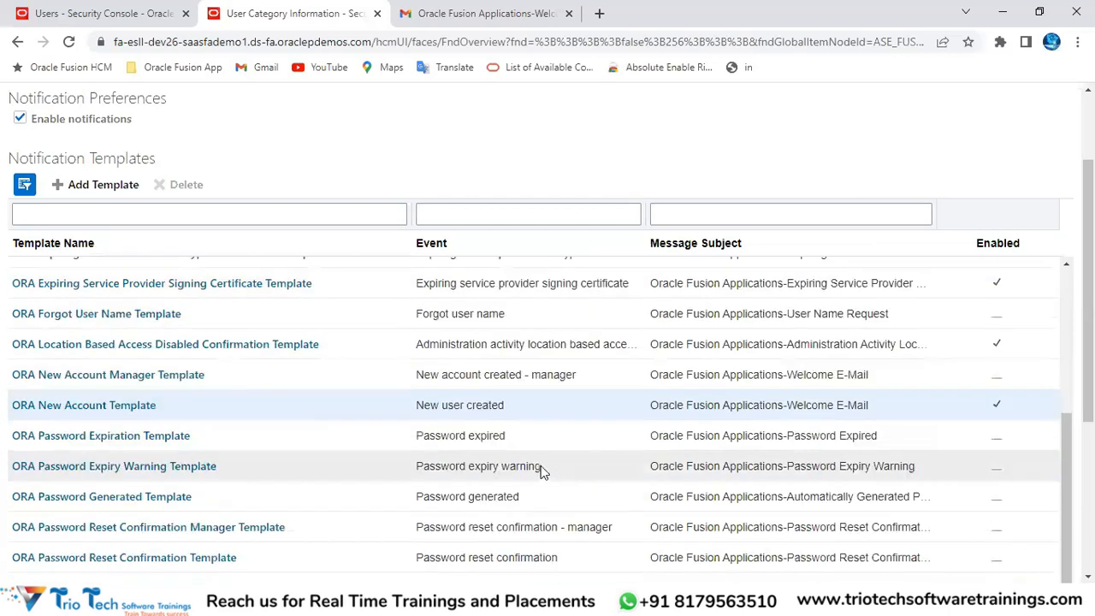
left_click(511, 440)
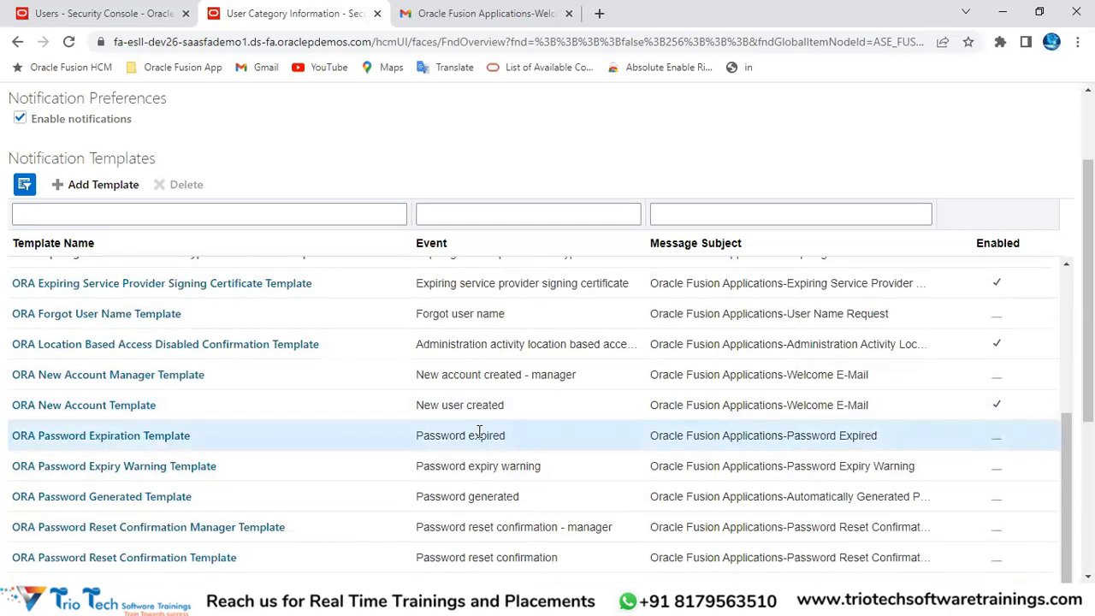
left_click(511, 315)
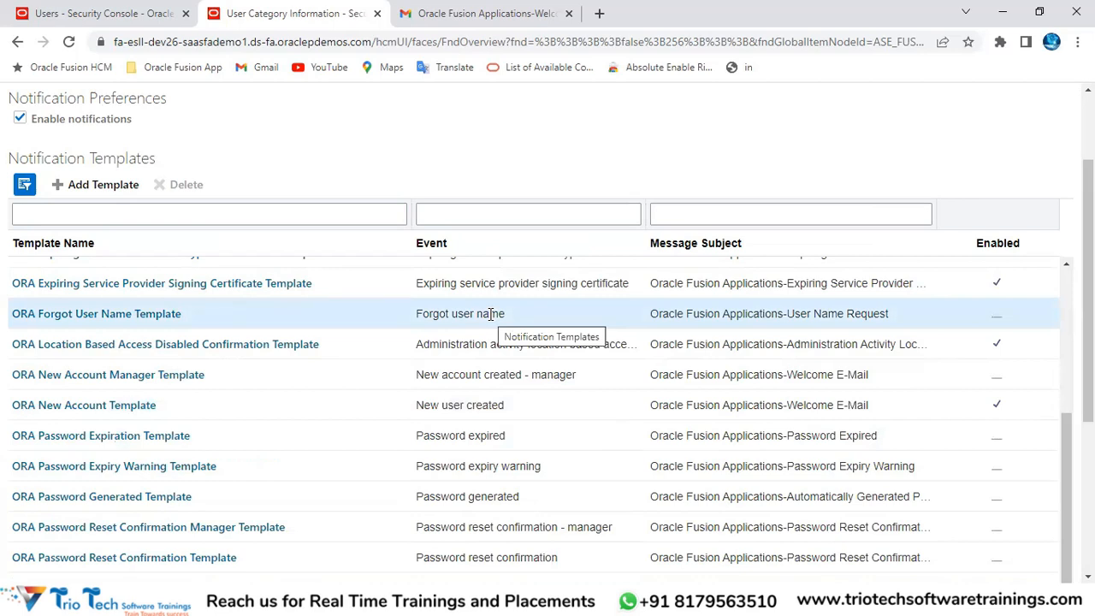
double_click(436, 314)
scroll(493, 330, "down", 1)
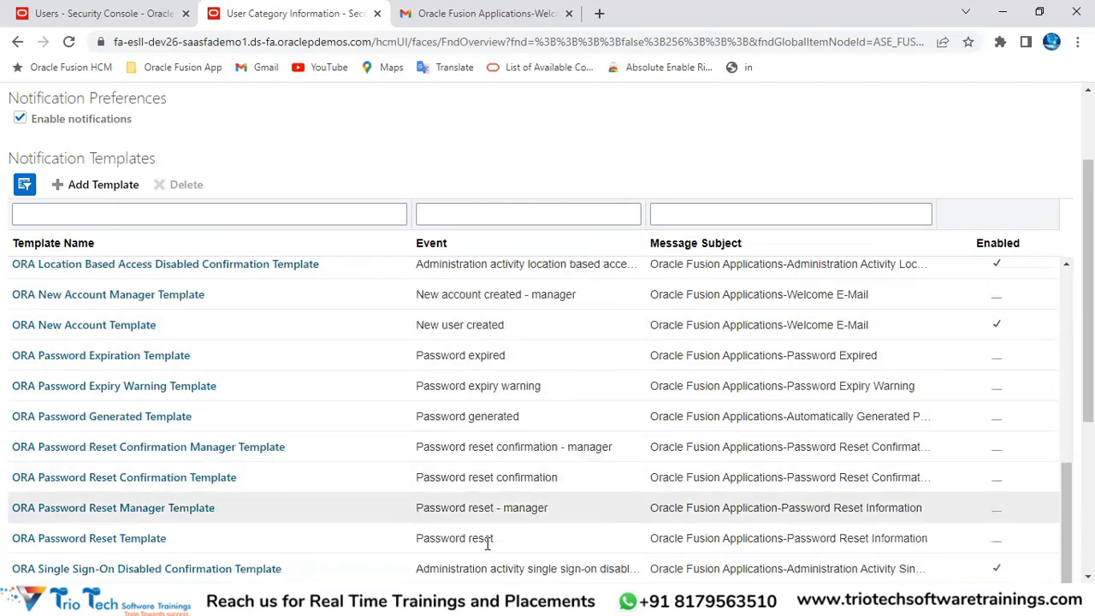
left_click(452, 538)
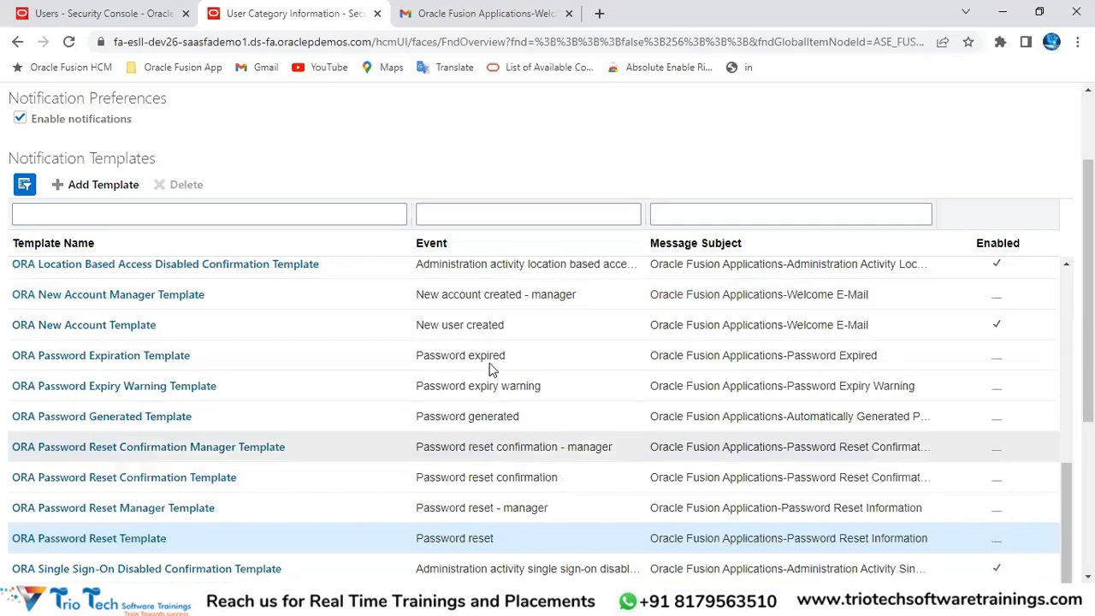
scroll(494, 342, "up", 5)
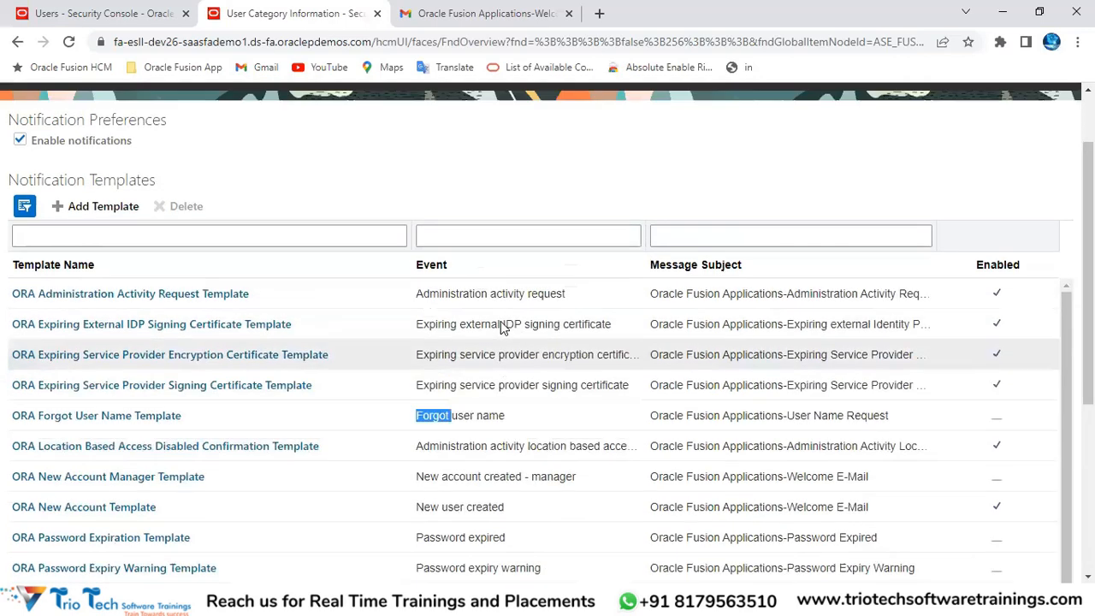
scroll(503, 329, "up", 4)
scroll(501, 419, "down", 3)
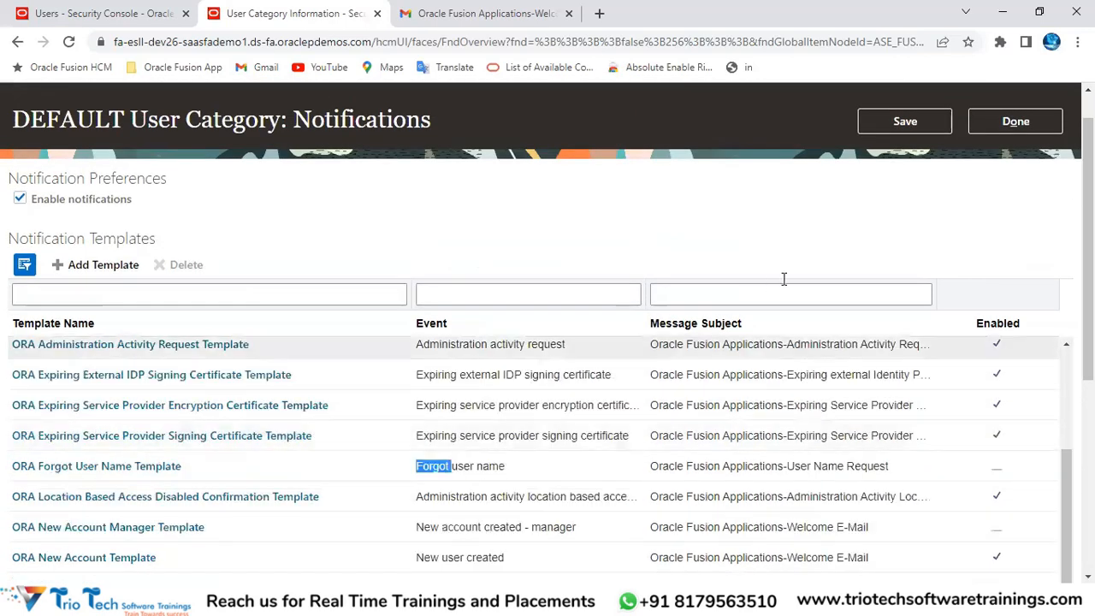
scroll(608, 284, "down", 3)
scroll(498, 302, "up", 3)
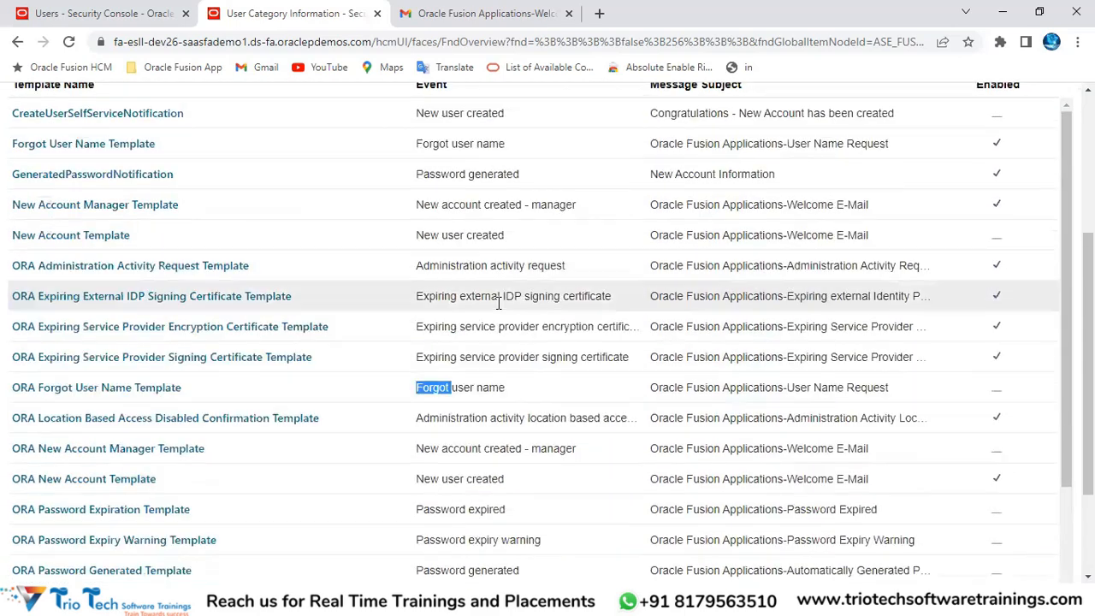
scroll(499, 302, "up", 3)
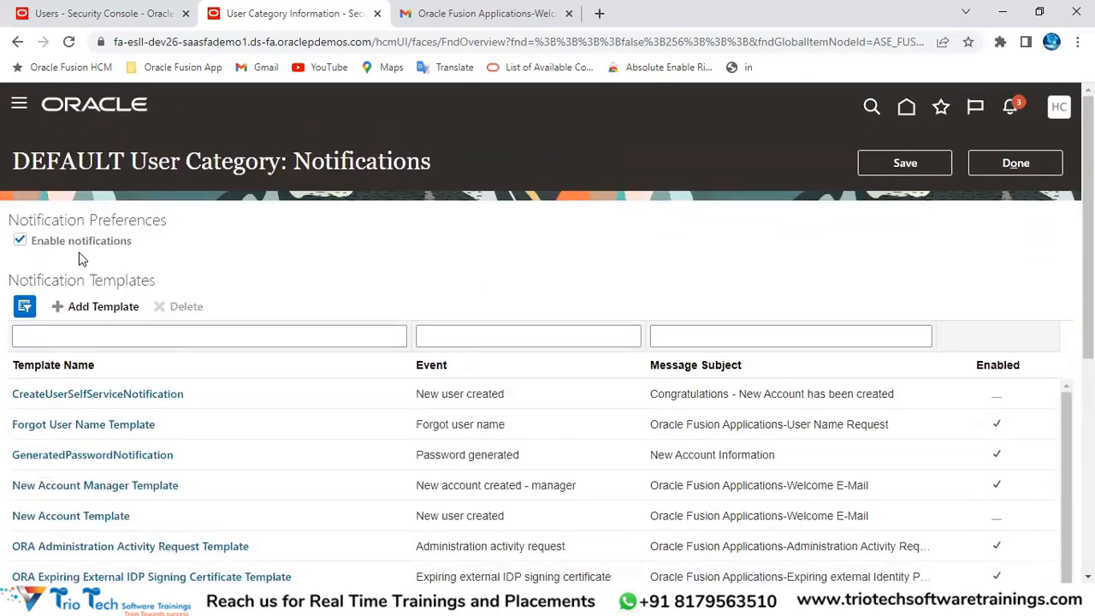
scroll(741, 225, "down", 2)
scroll(651, 232, "up", 2)
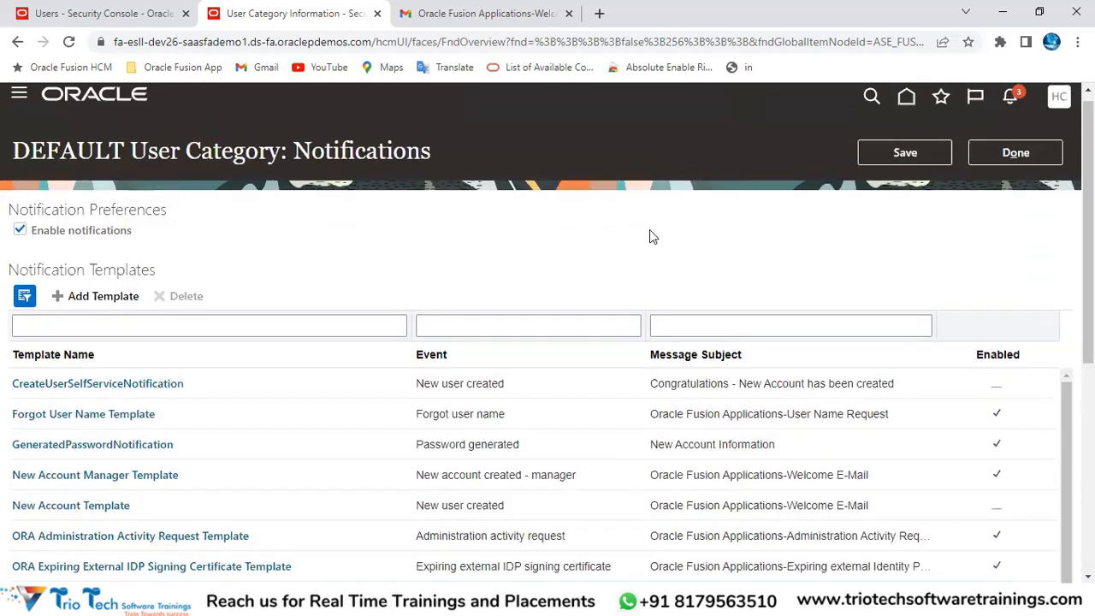
left_click(181, 42)
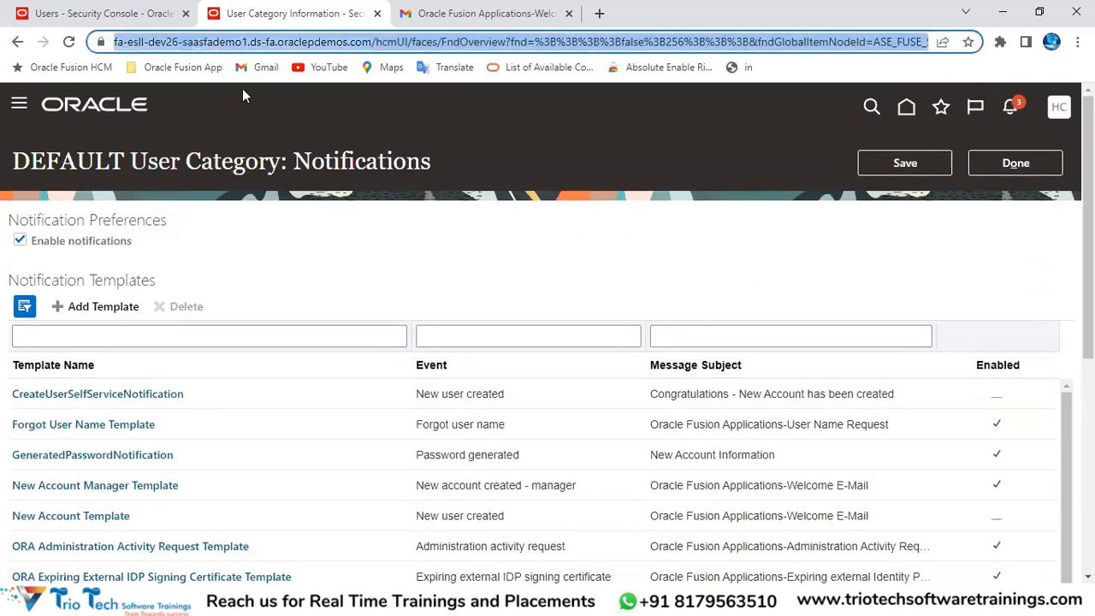
double_click(349, 159)
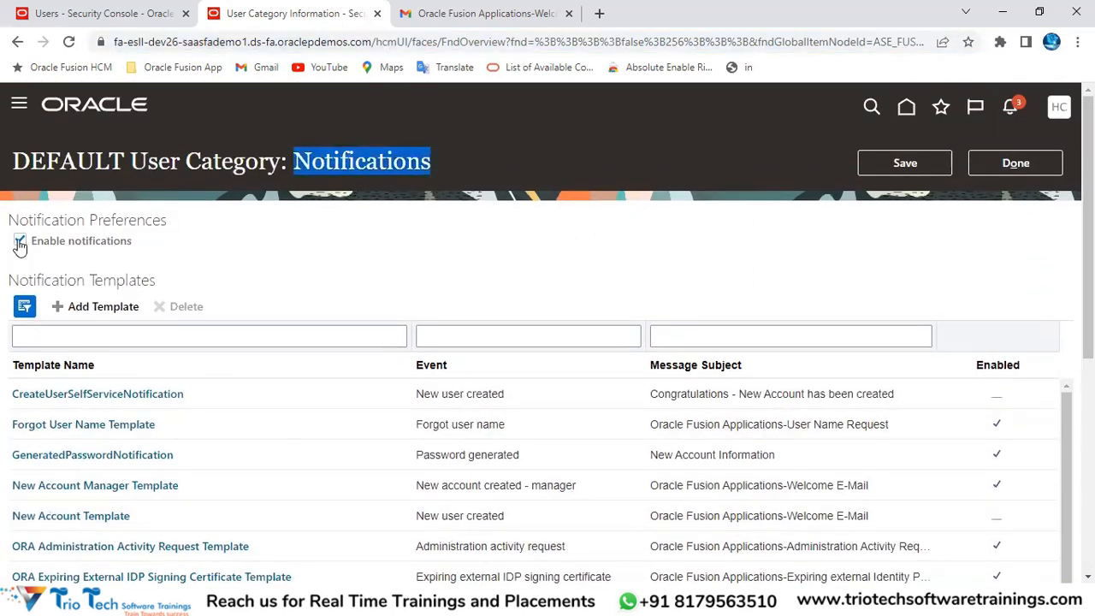
left_click_drag(12, 217, 152, 239)
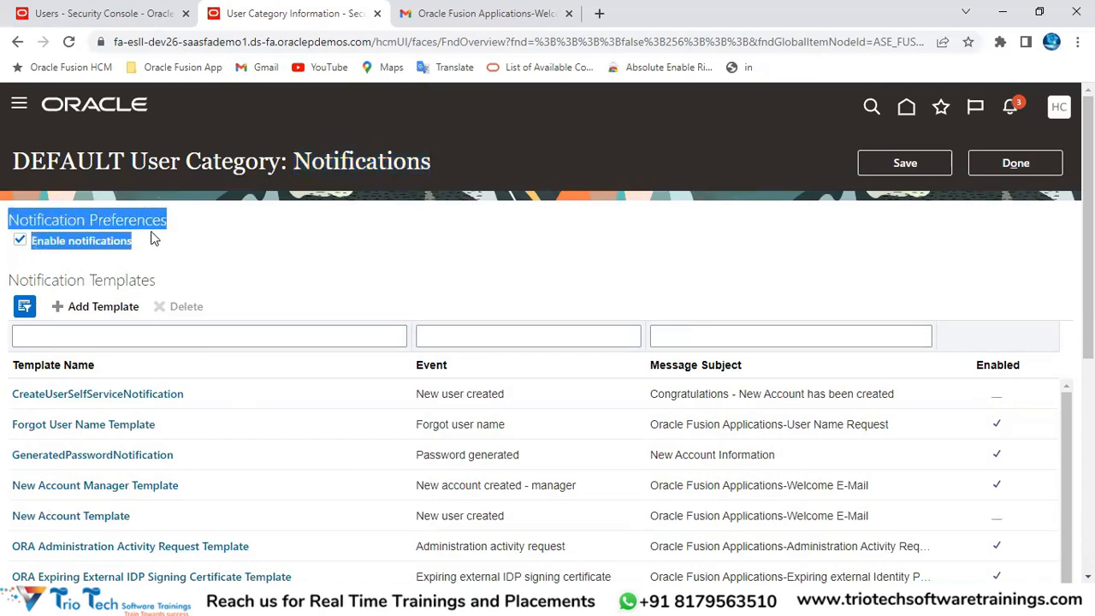
left_click(20, 245)
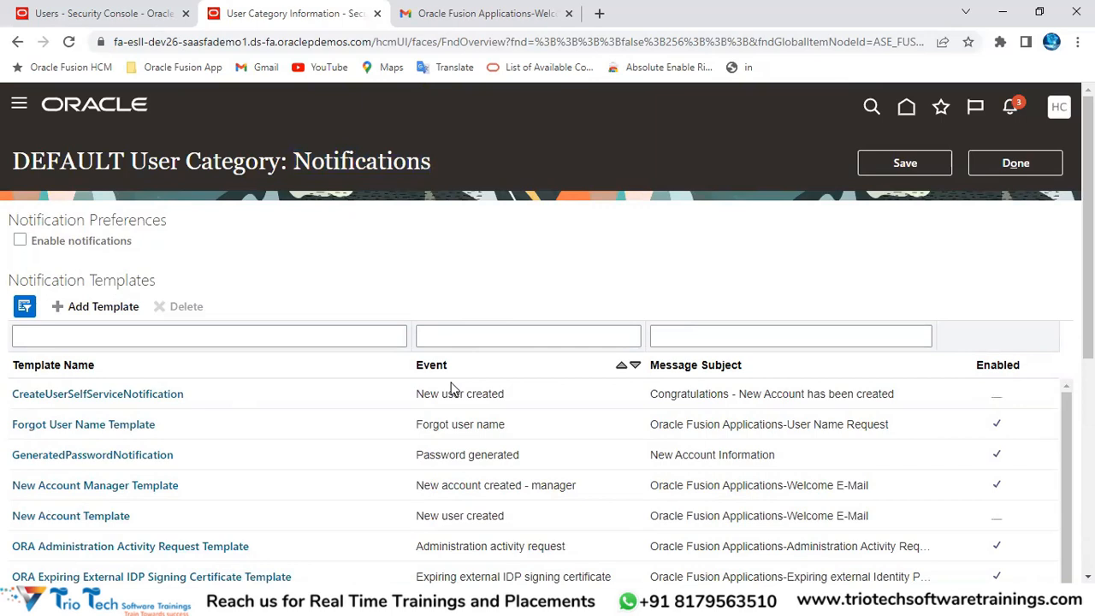
scroll(449, 444, "down", 3)
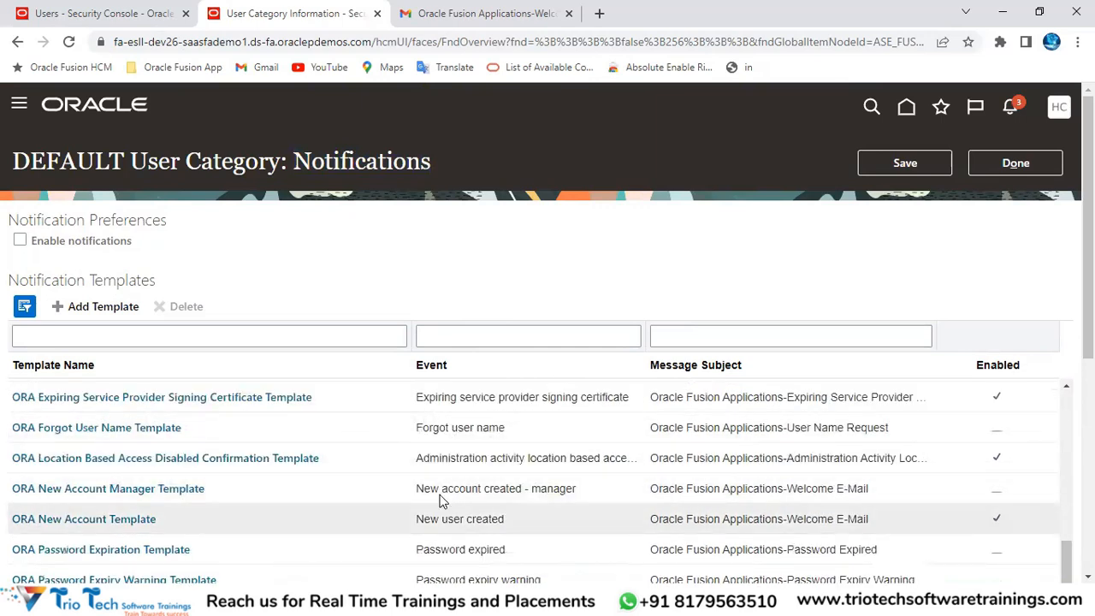
scroll(460, 481, "up", 3)
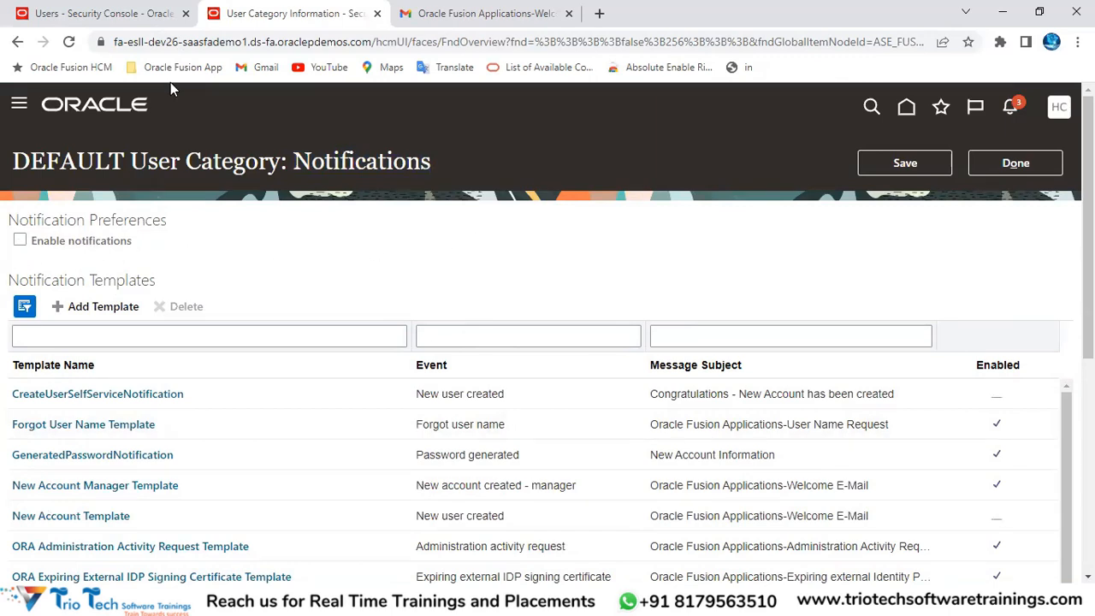
left_click(175, 45)
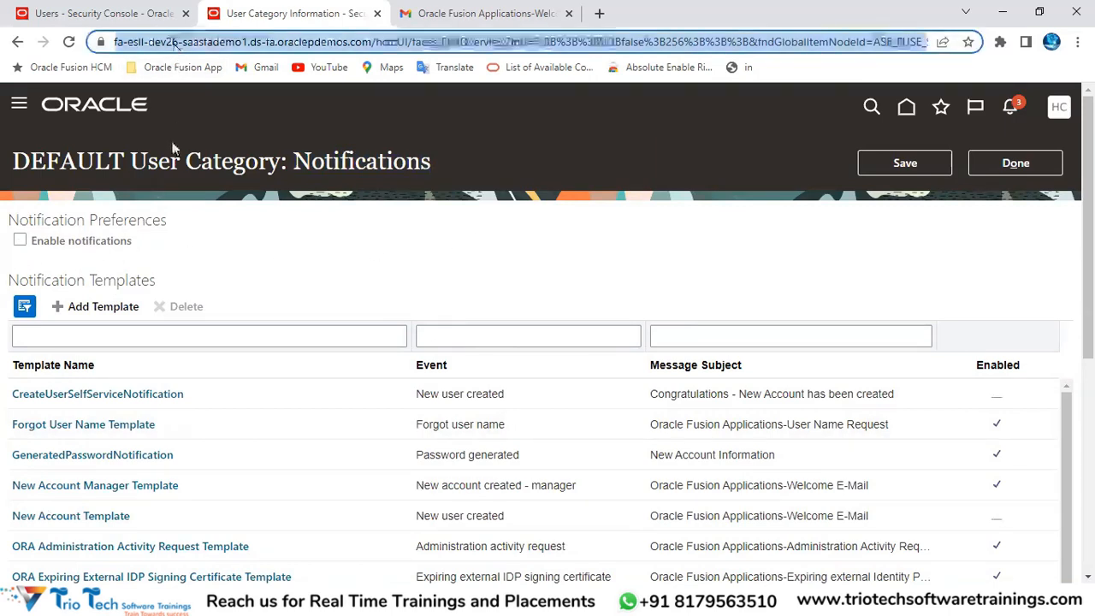
left_click(21, 243)
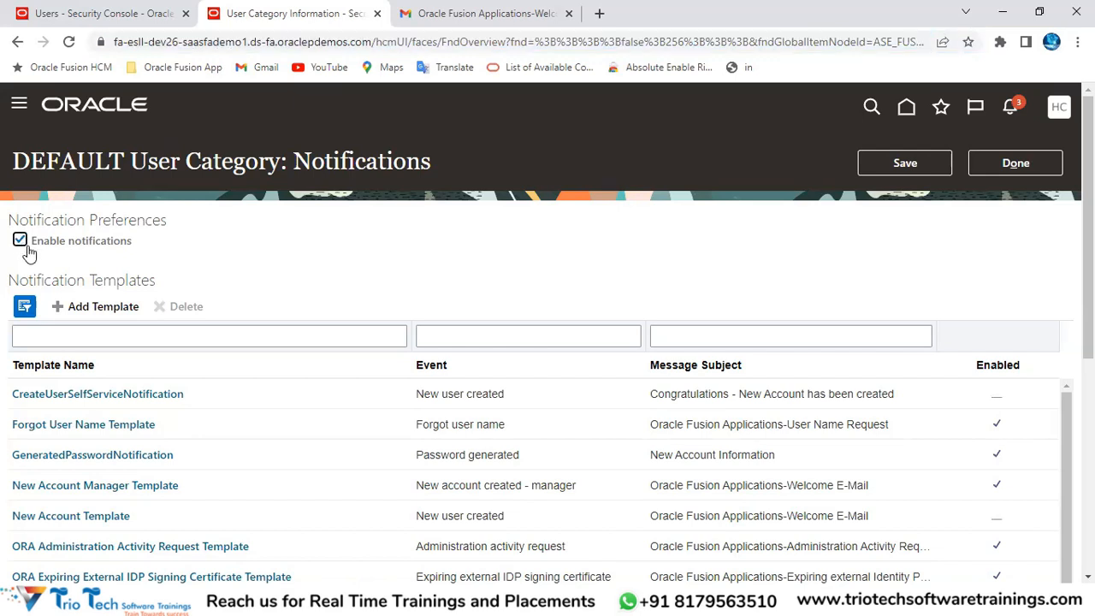
scroll(915, 255, "down", 1)
Step: Uncheck Enabled on the GeneratedPasswordNotification template and save it
scroll(916, 255, "down", 2)
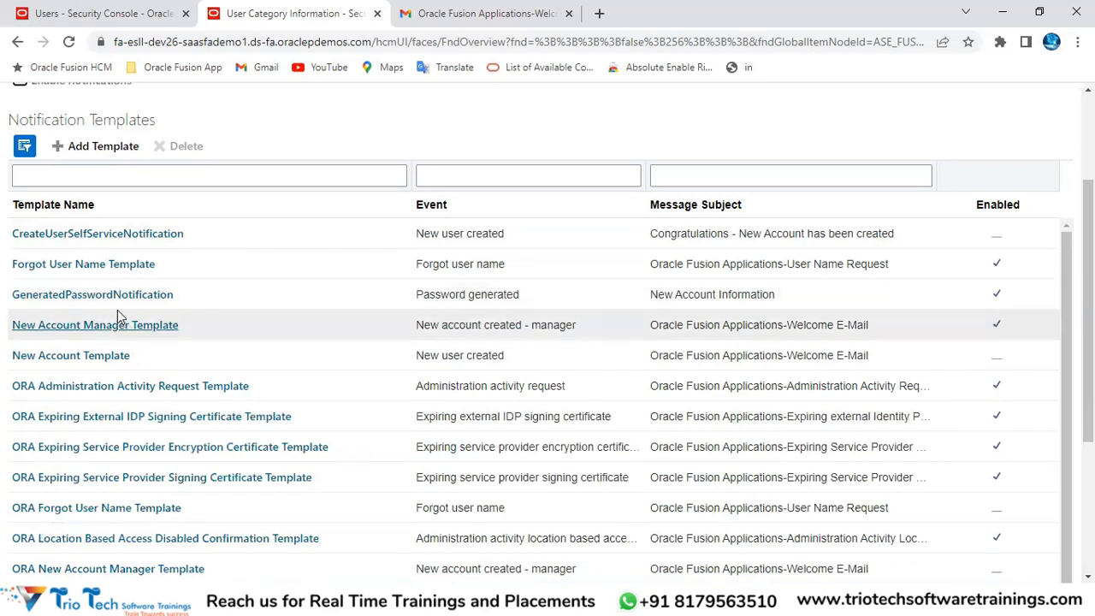
left_click(206, 296)
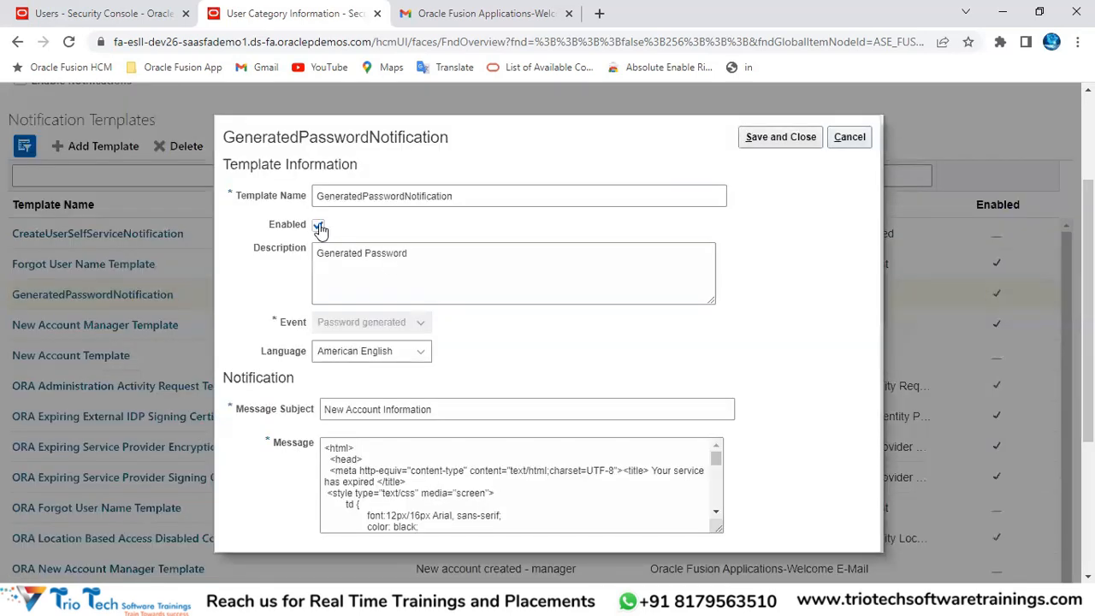
left_click(318, 226)
left_click(778, 138)
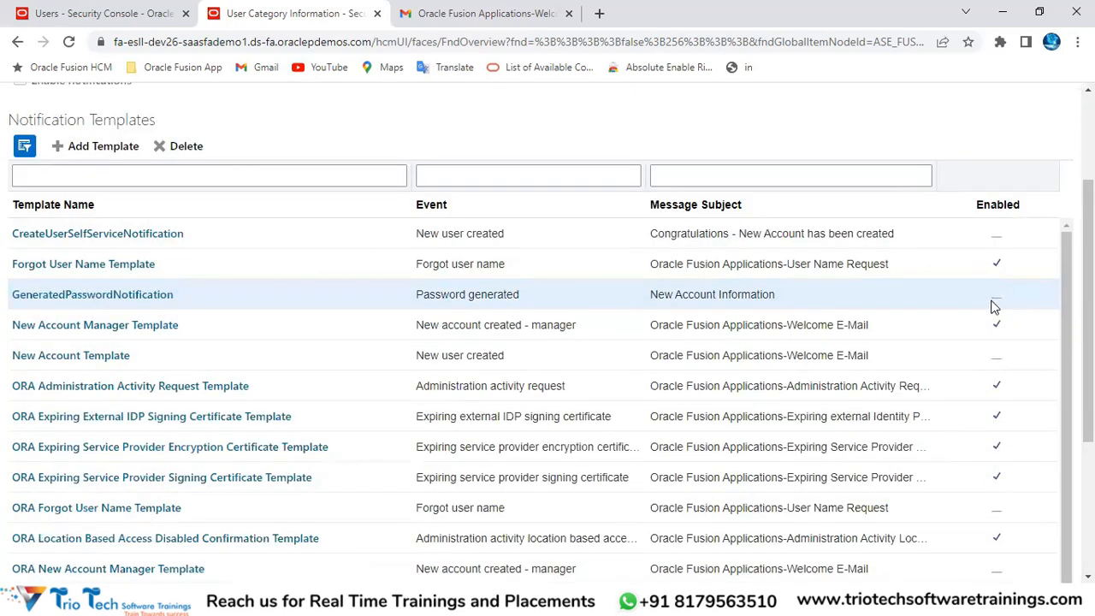
Step: Check GeneratedPasswordNotification's Enabled setting in the templates list, then open the New Account Manager Template
left_click(997, 301)
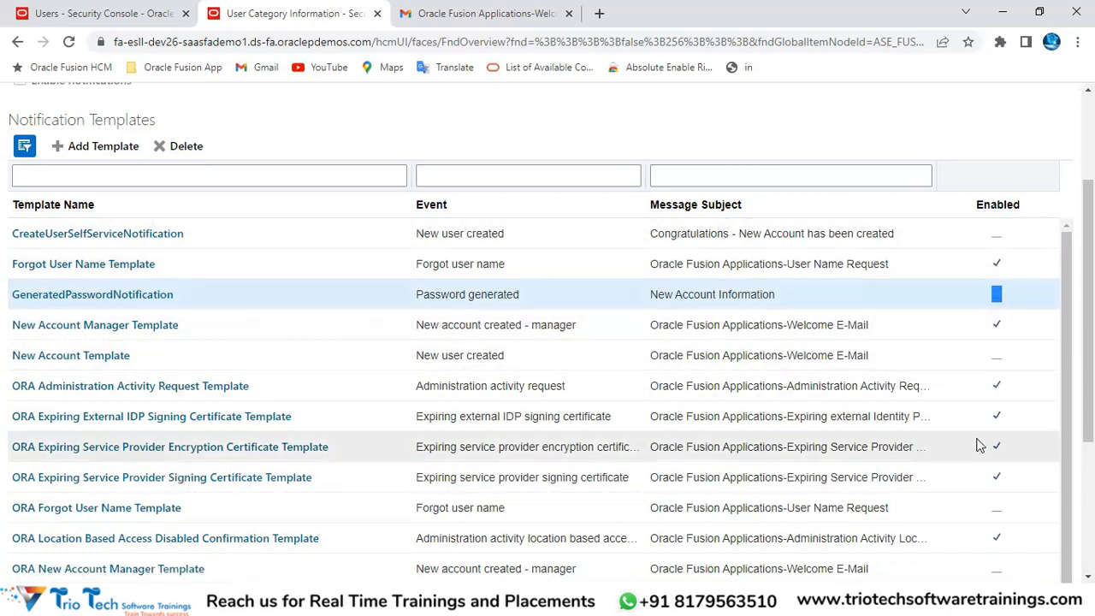
scroll(500, 295, "up", 3)
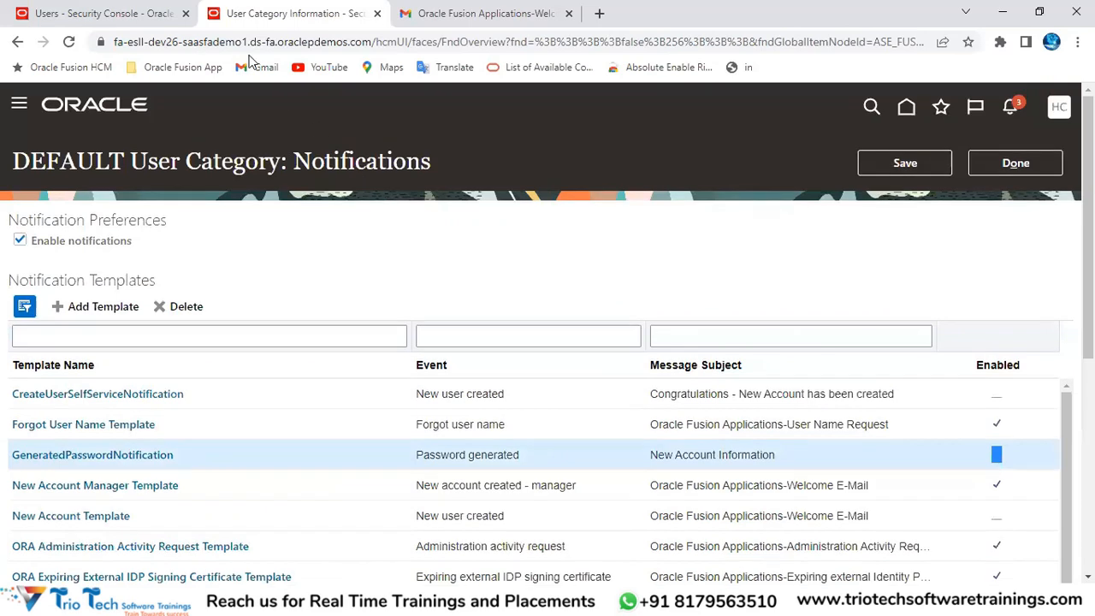
left_click(219, 34)
scroll(543, 175, "down", 2)
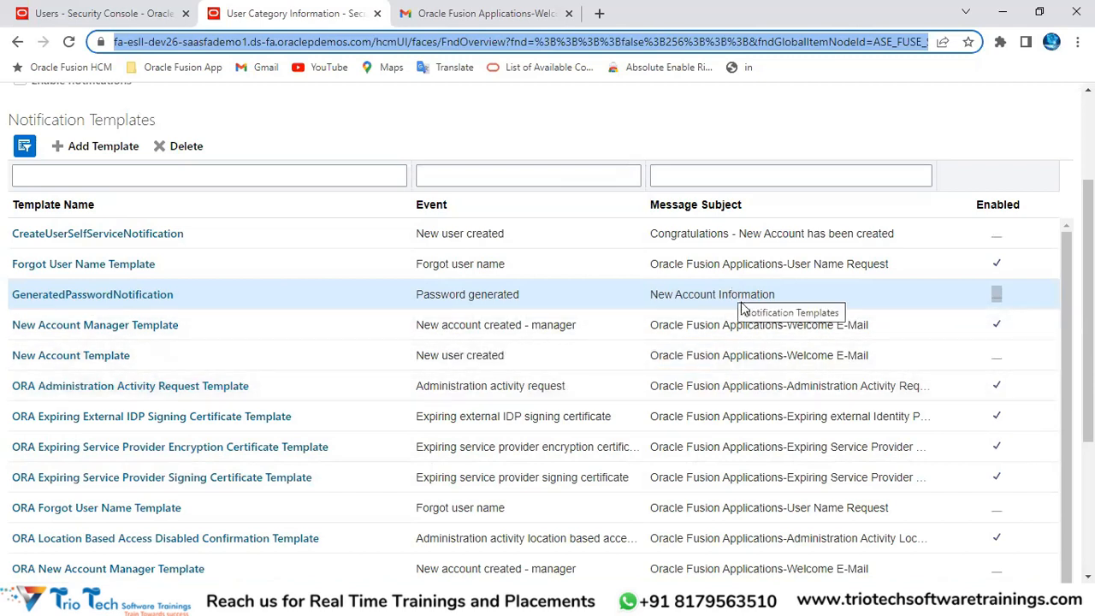
left_click(998, 294)
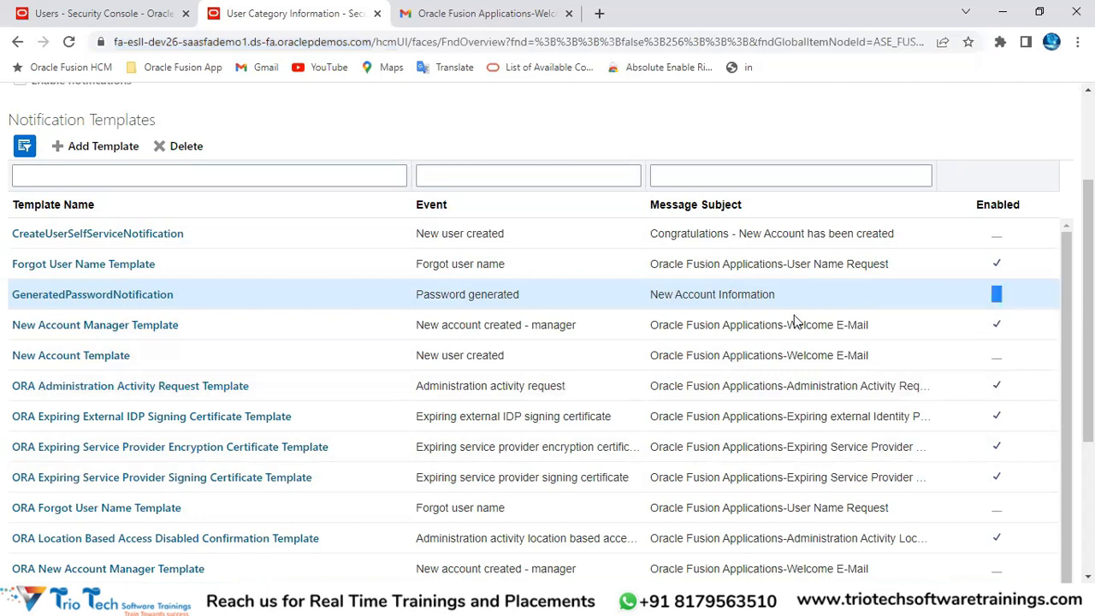
left_click(162, 325)
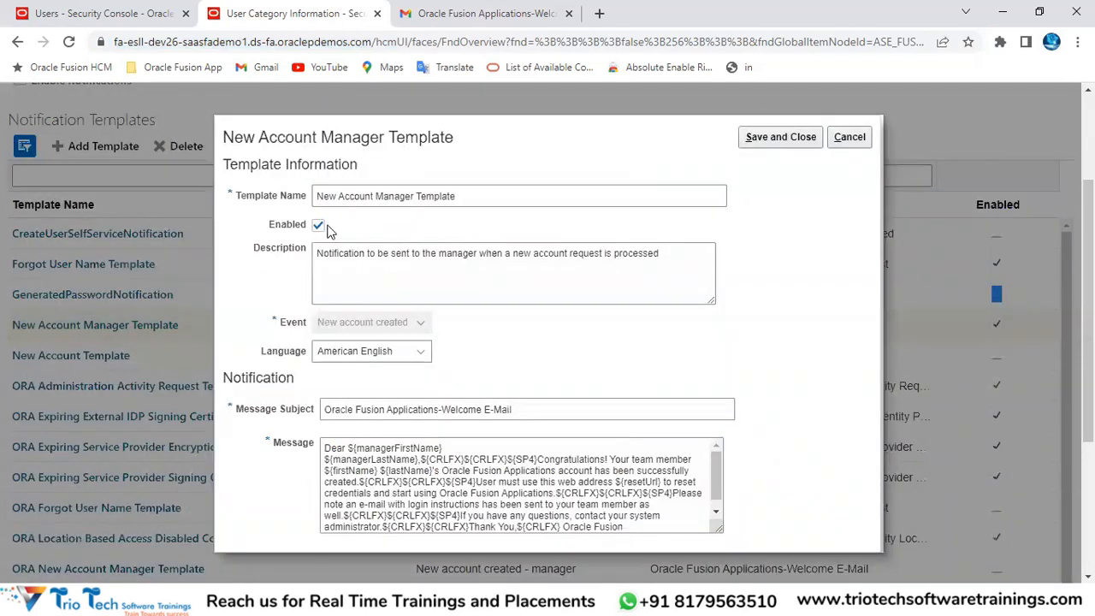
left_click(318, 227)
left_click(318, 226)
left_click(395, 460)
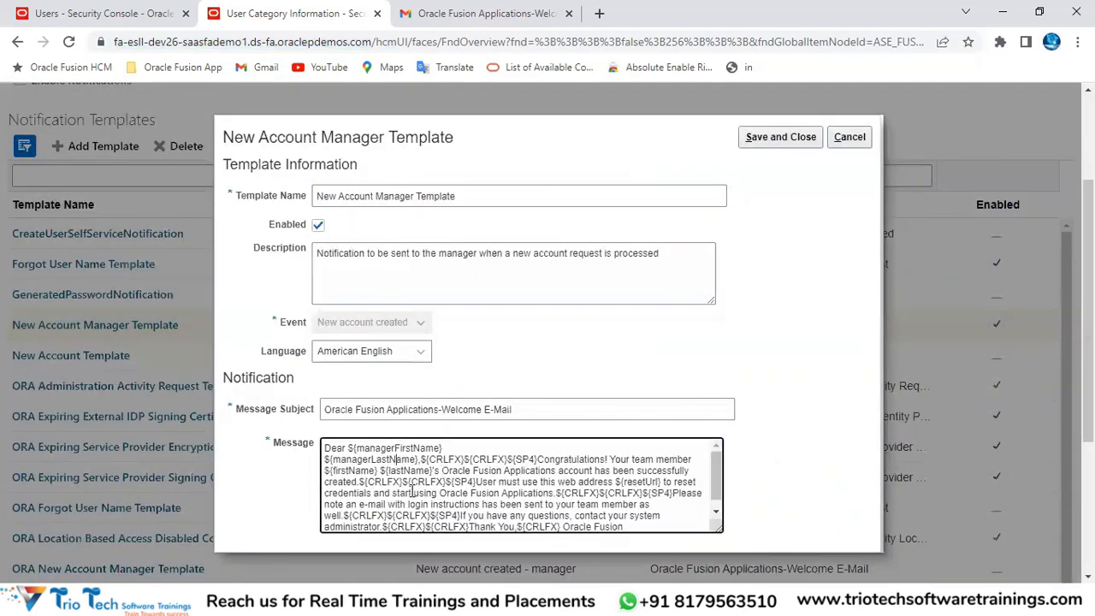
scroll(445, 484, "down", 1)
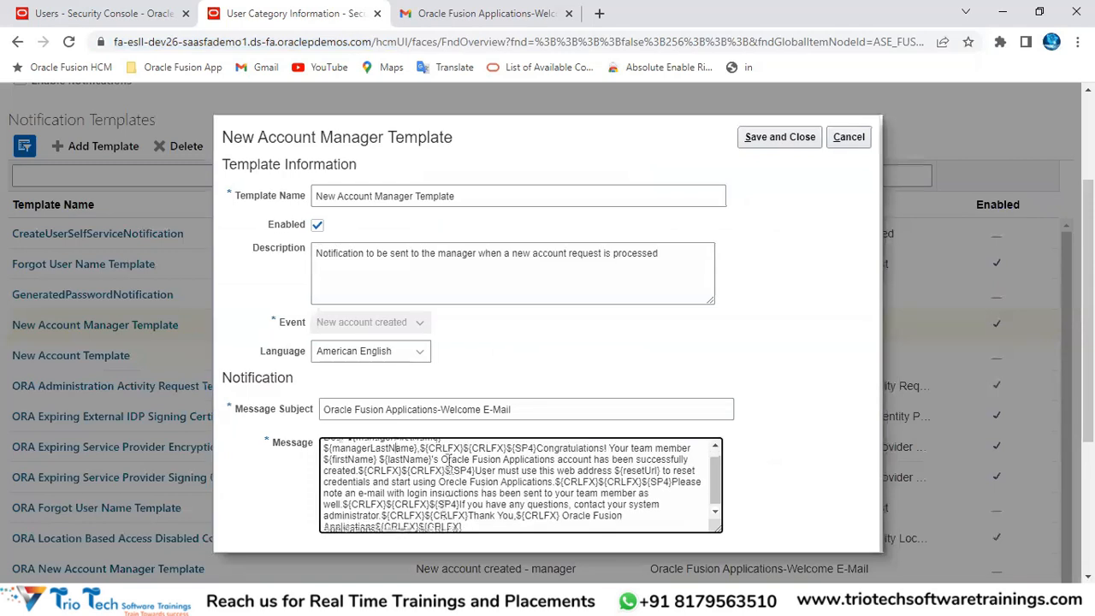
left_click(519, 409)
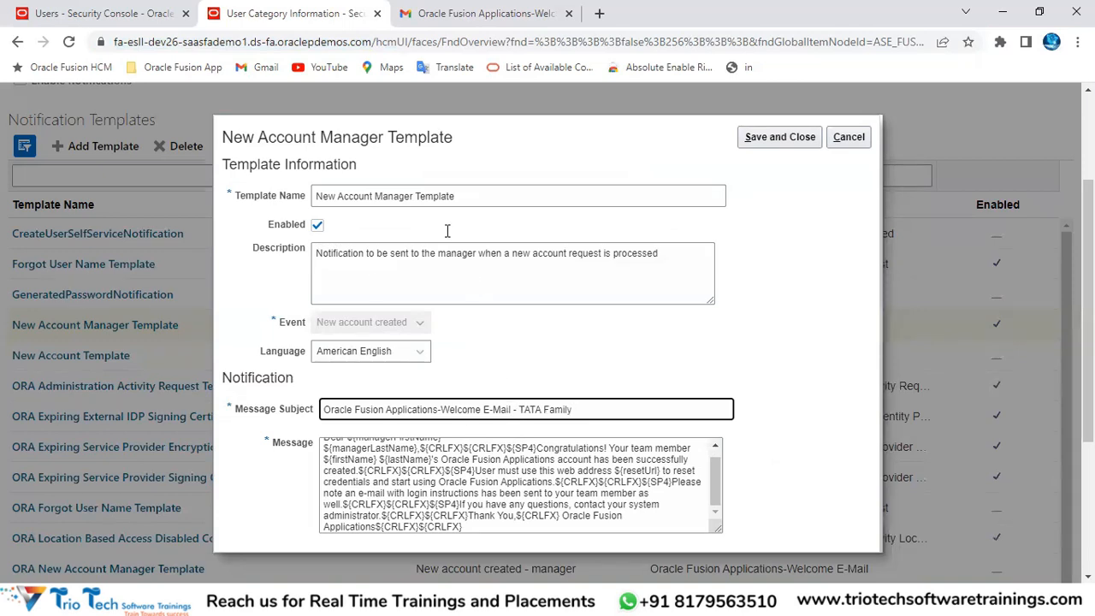
left_click(316, 39)
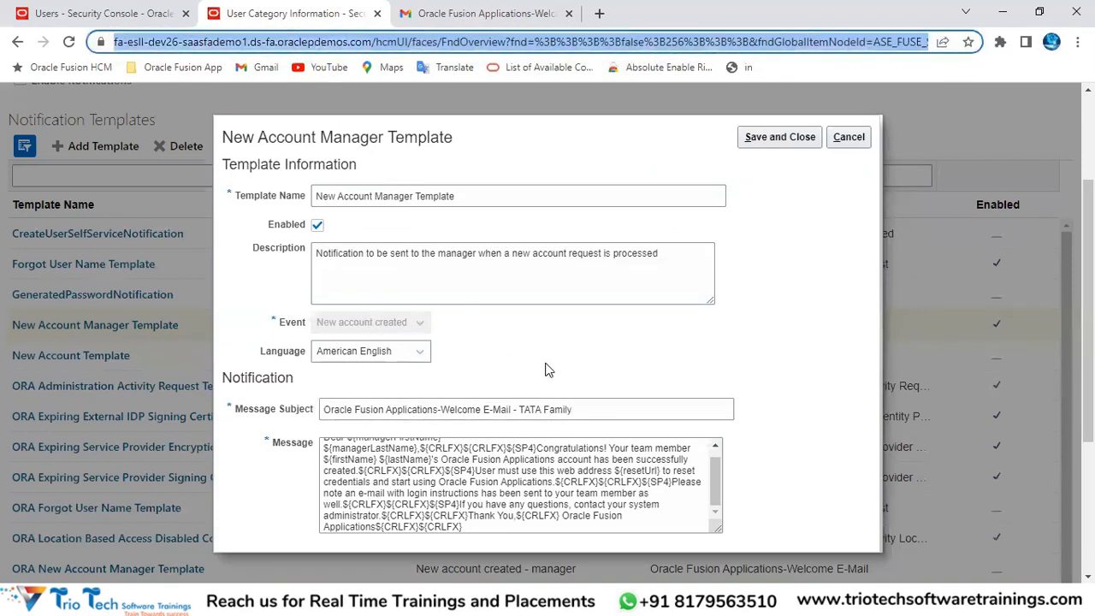
left_click_drag(597, 403, 297, 418)
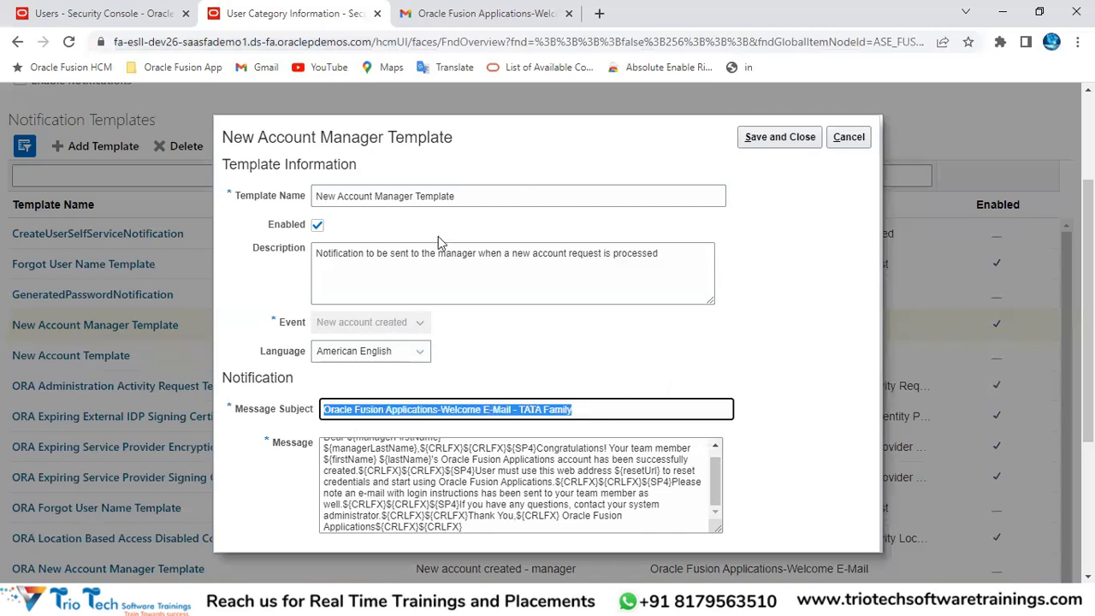
left_click(847, 138)
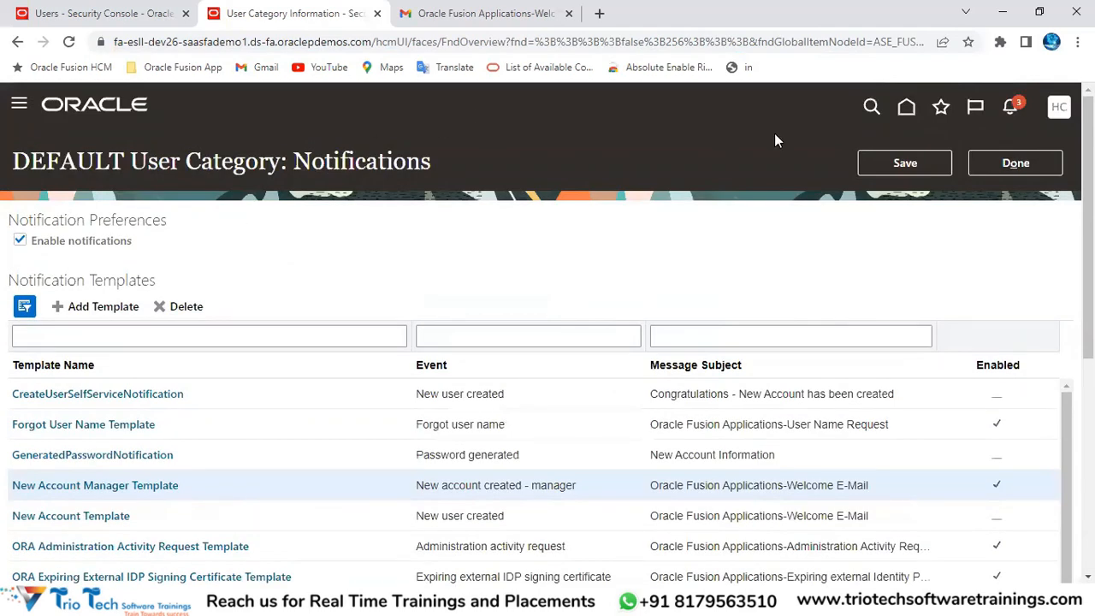
Step: Finish editing the DEFAULT category's notifications and open its Users panel
left_click(1008, 168)
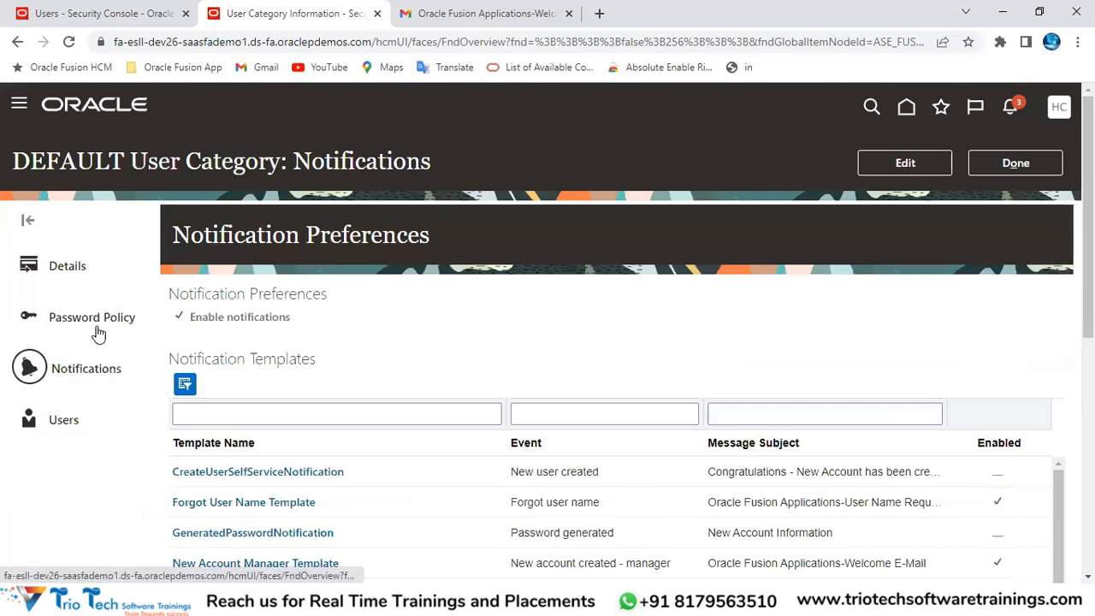
left_click(67, 428)
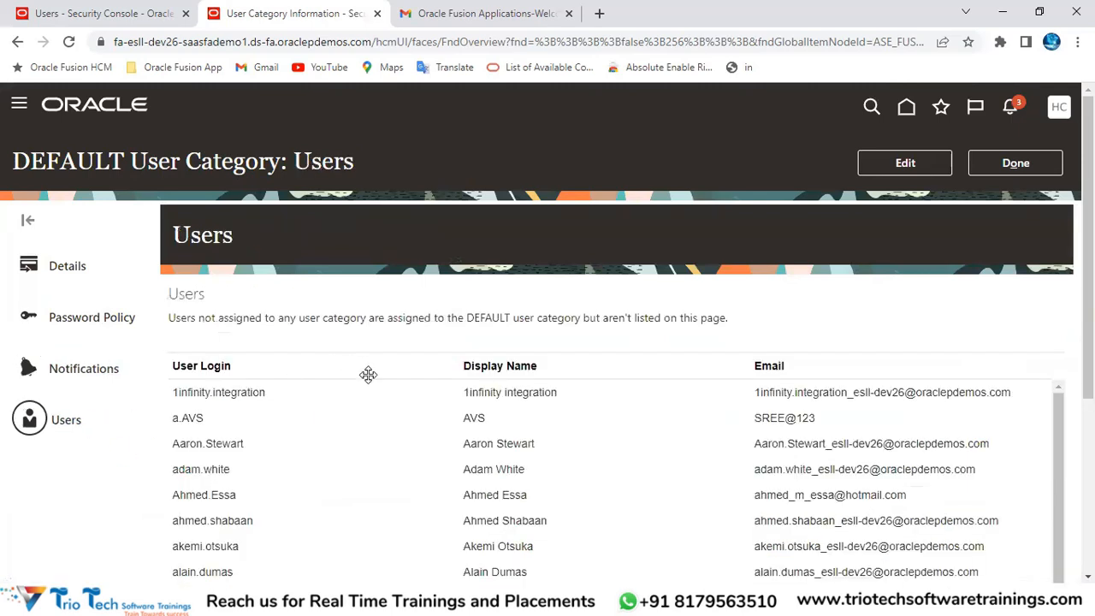
left_click(181, 41)
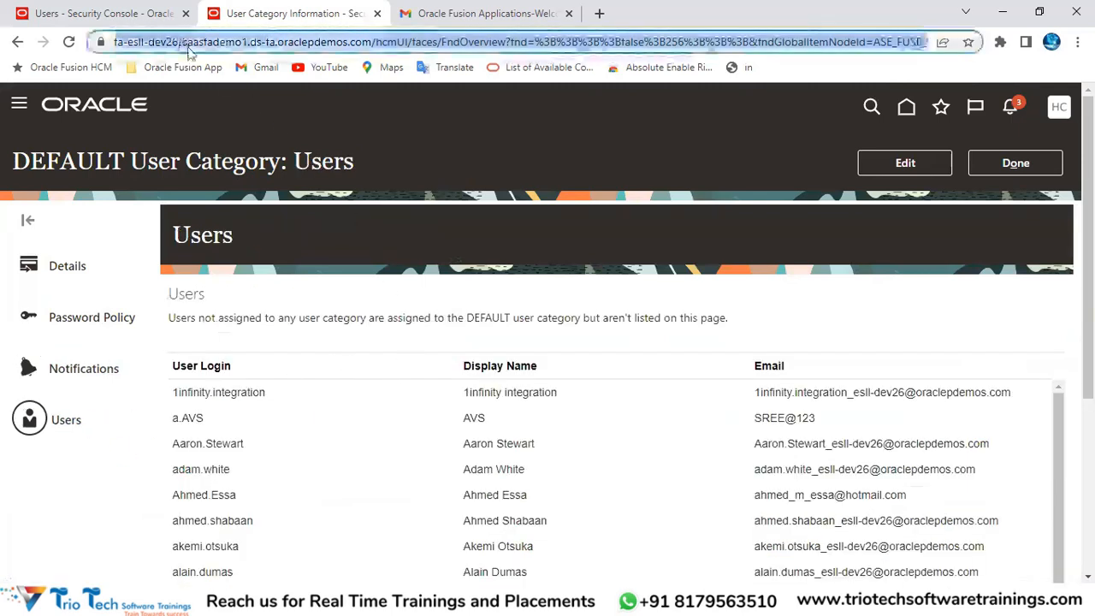
double_click(195, 231)
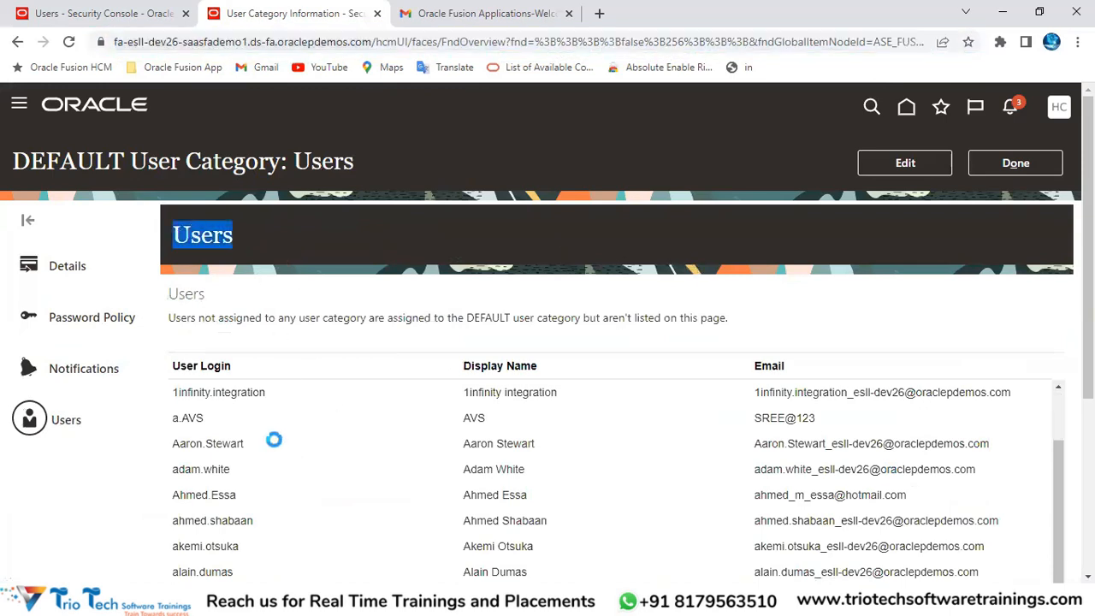
scroll(274, 442, "down", 1)
Step: Scroll through the DEFAULT category's users list and go back to User Categories
double_click(53, 159)
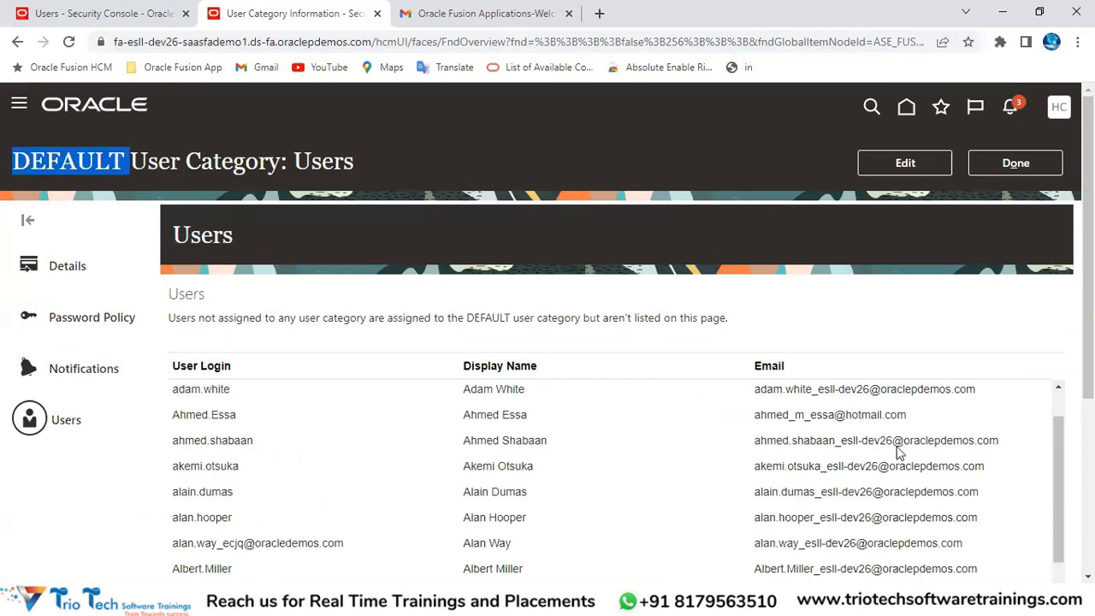
scroll(522, 454, "down", 10)
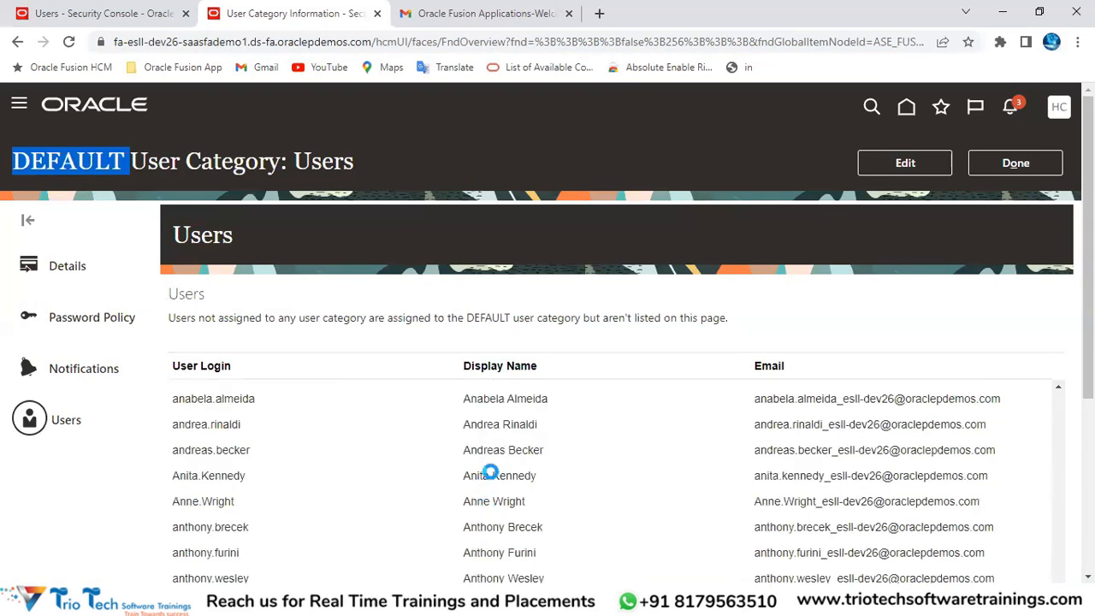
scroll(511, 440, "down", 10)
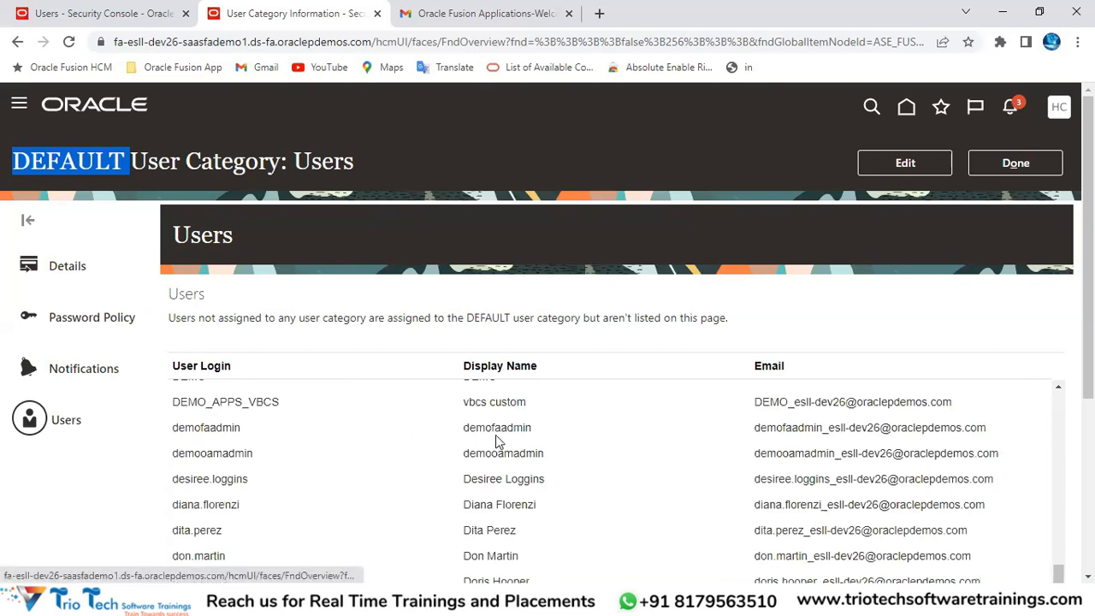
scroll(504, 439, "down", 5)
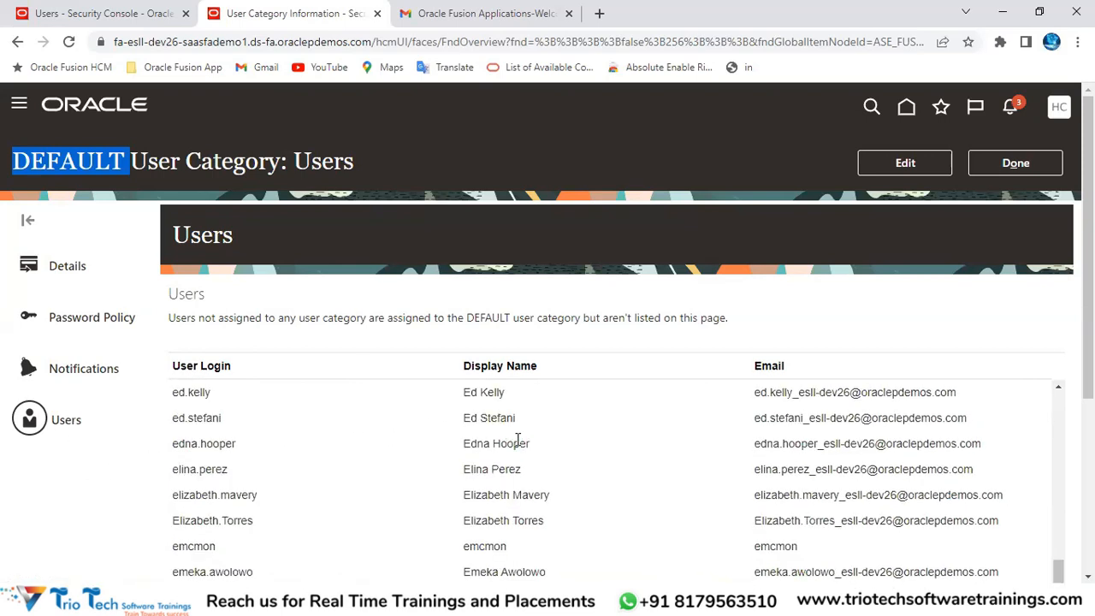
scroll(513, 438, "down", 3)
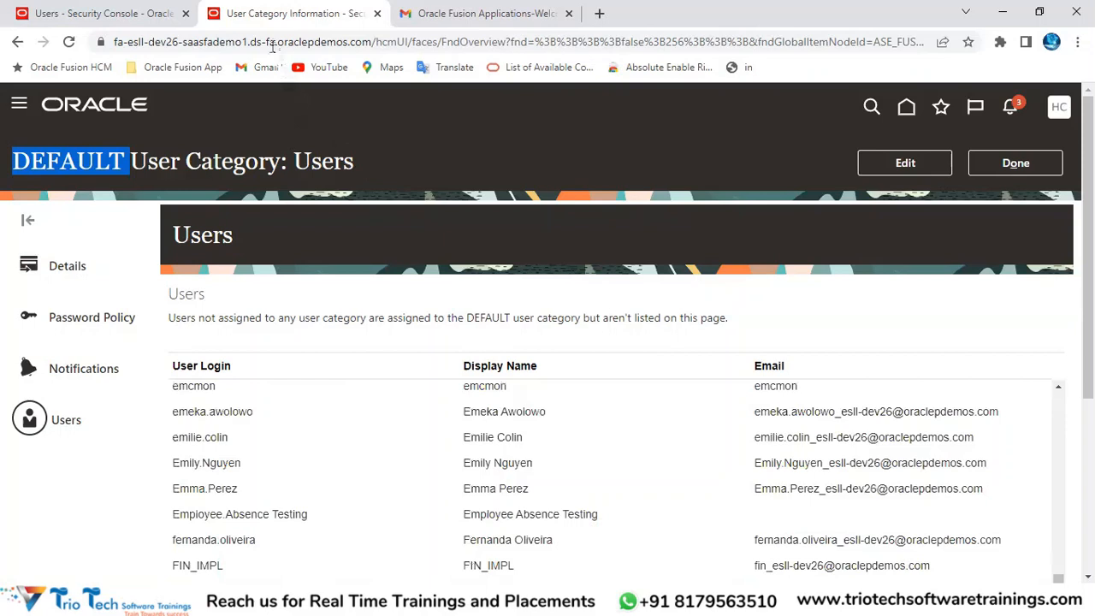
left_click(271, 45)
double_click(484, 321)
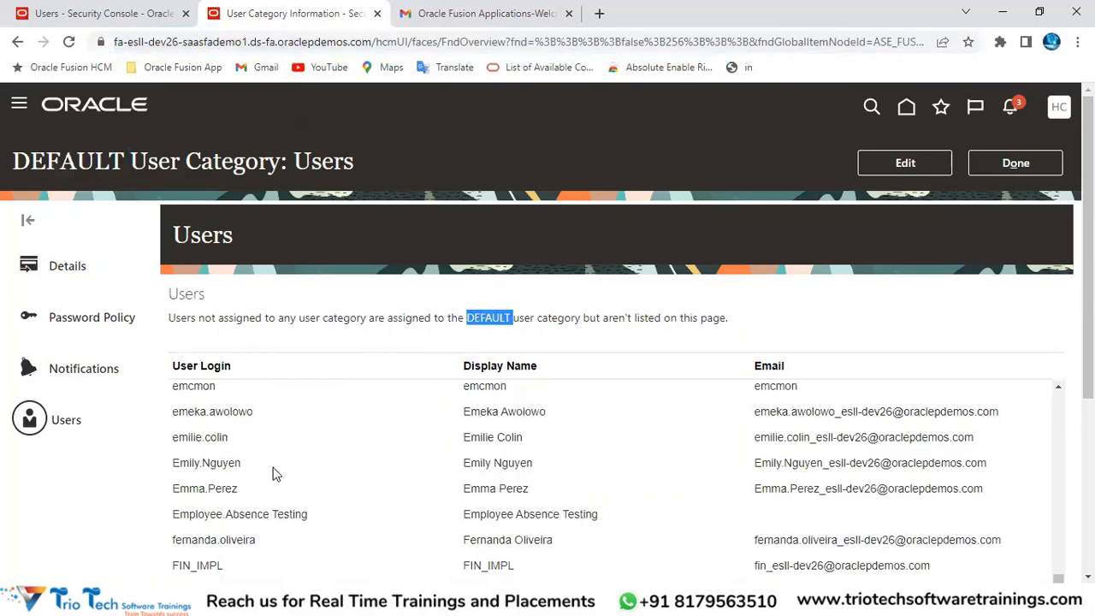
left_click(1022, 164)
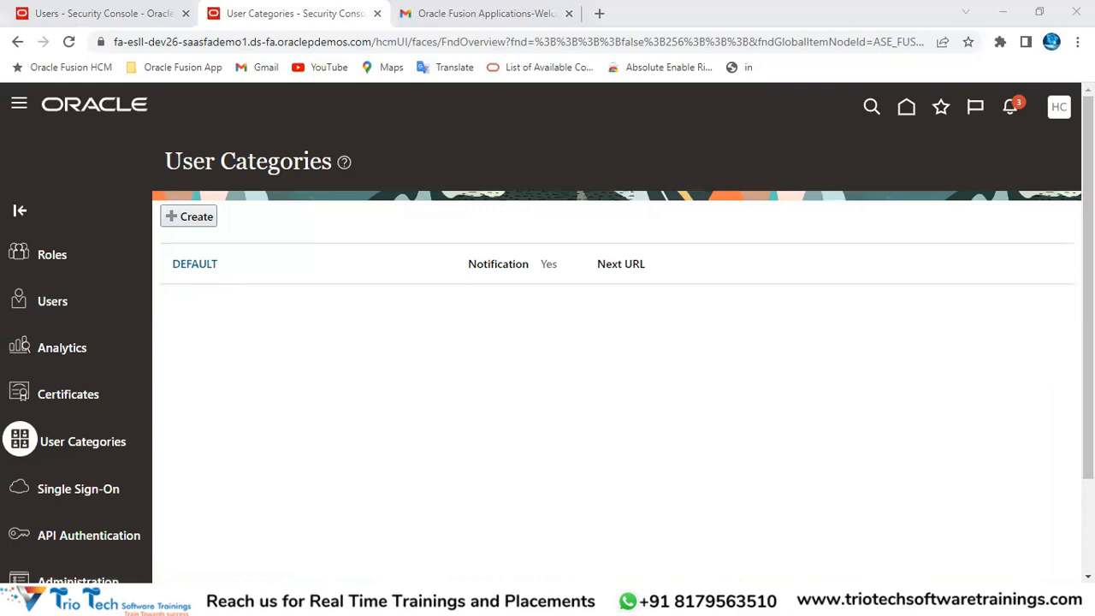
Step: In the Oracle Fusion Cloud HCM workbook, review the User Account Rules listed under User Category
left_click(301, 554)
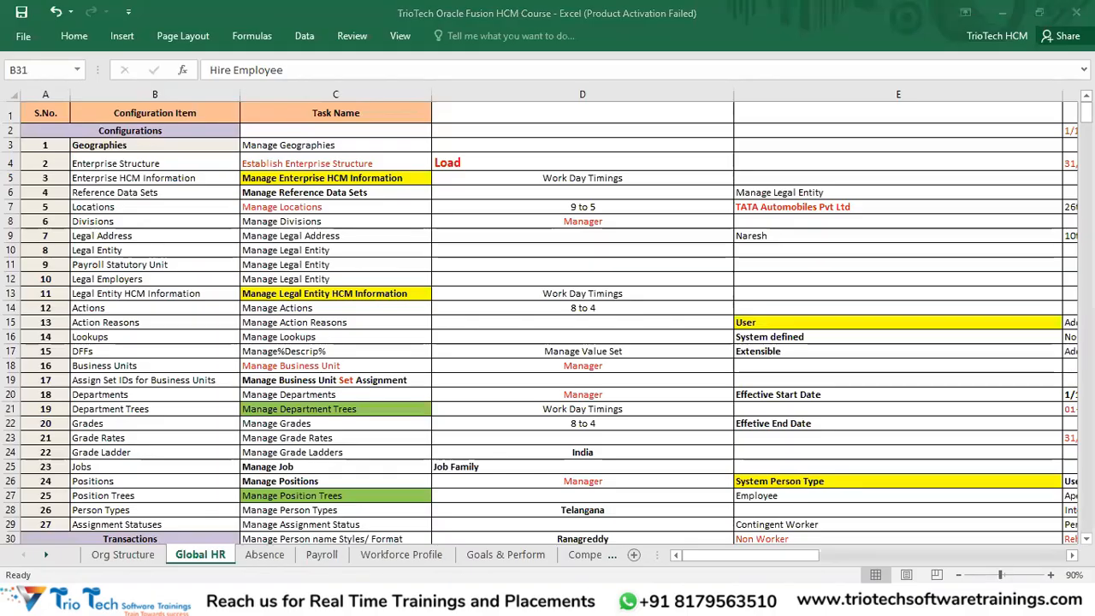
mouse_move(343, 598)
left_click(419, 524)
left_click(417, 371)
scroll(445, 381, "down", 1)
left_click(403, 354)
left_click(407, 386)
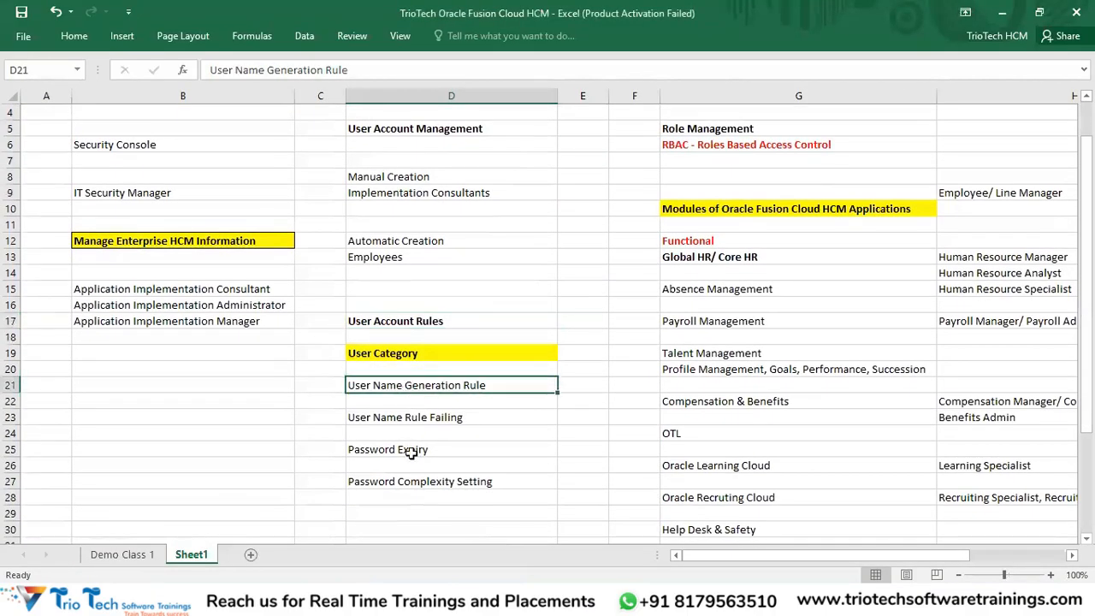
left_click_drag(410, 453, 405, 496)
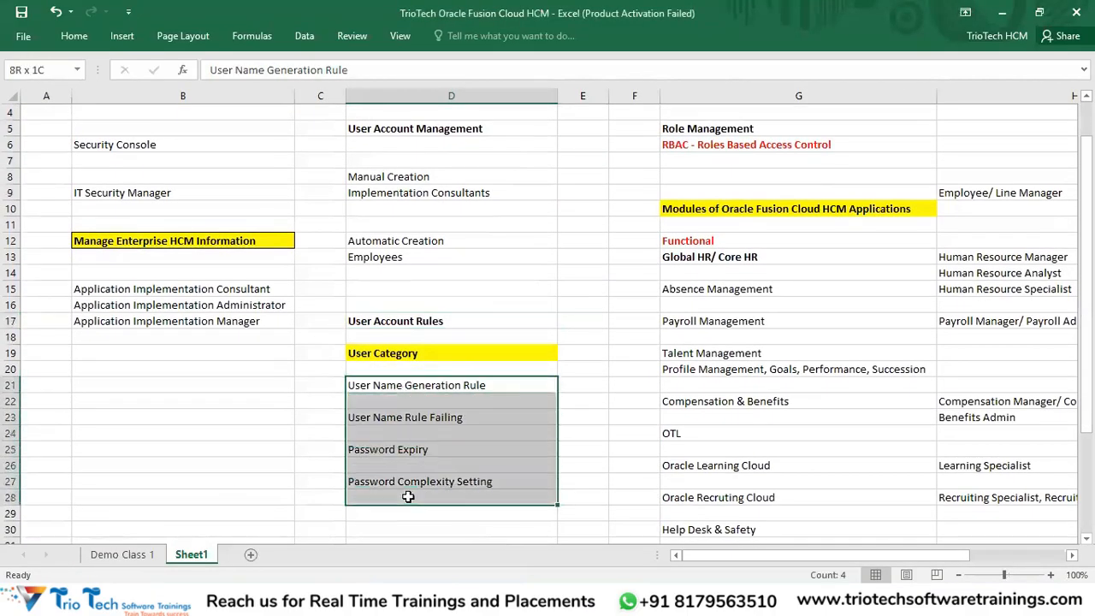
left_click(410, 356)
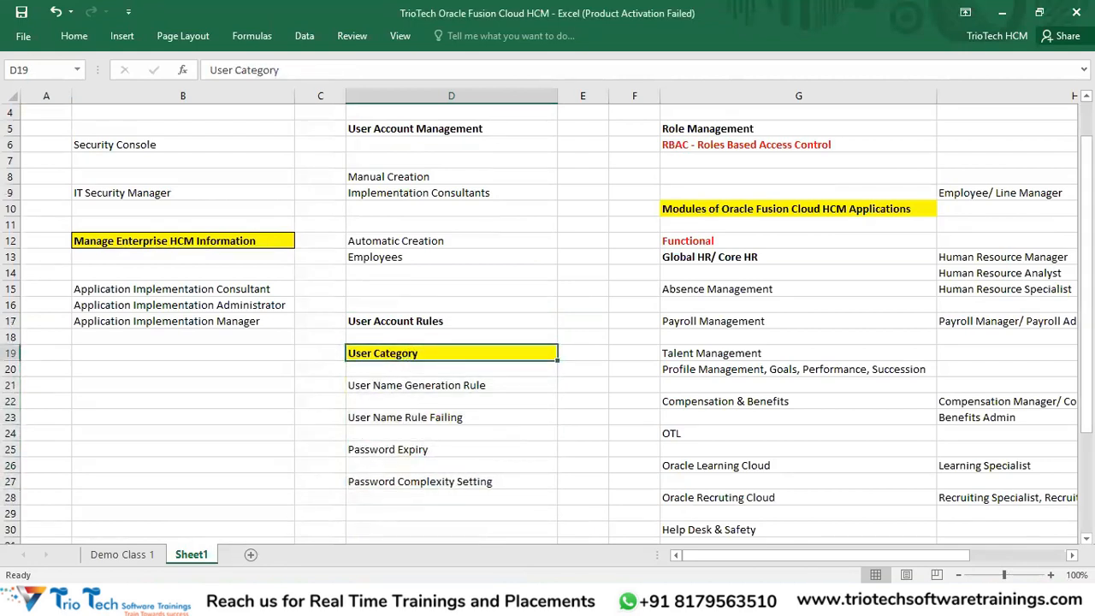
Step: After checking the browser, widen column E in the workbook to hold the setting values
left_click(255, 598)
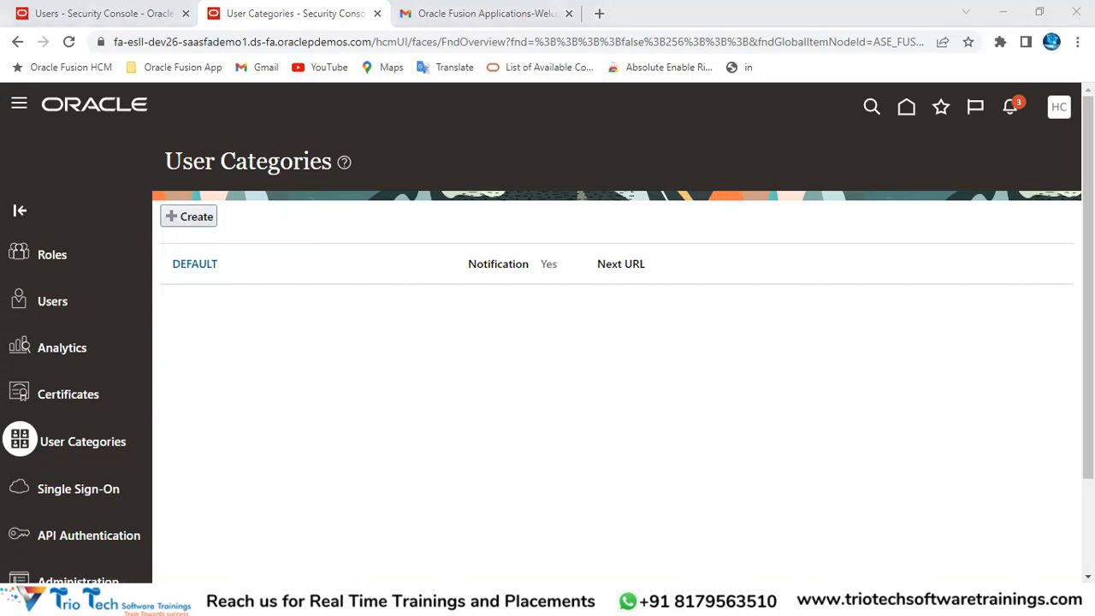
left_click(425, 541)
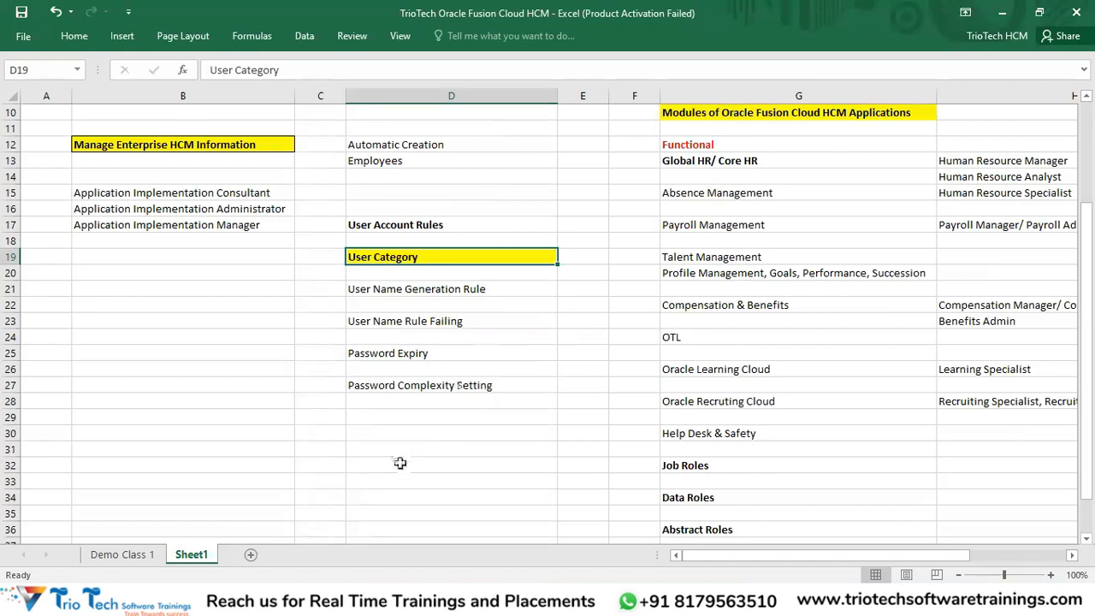
left_click_drag(608, 96, 704, 96)
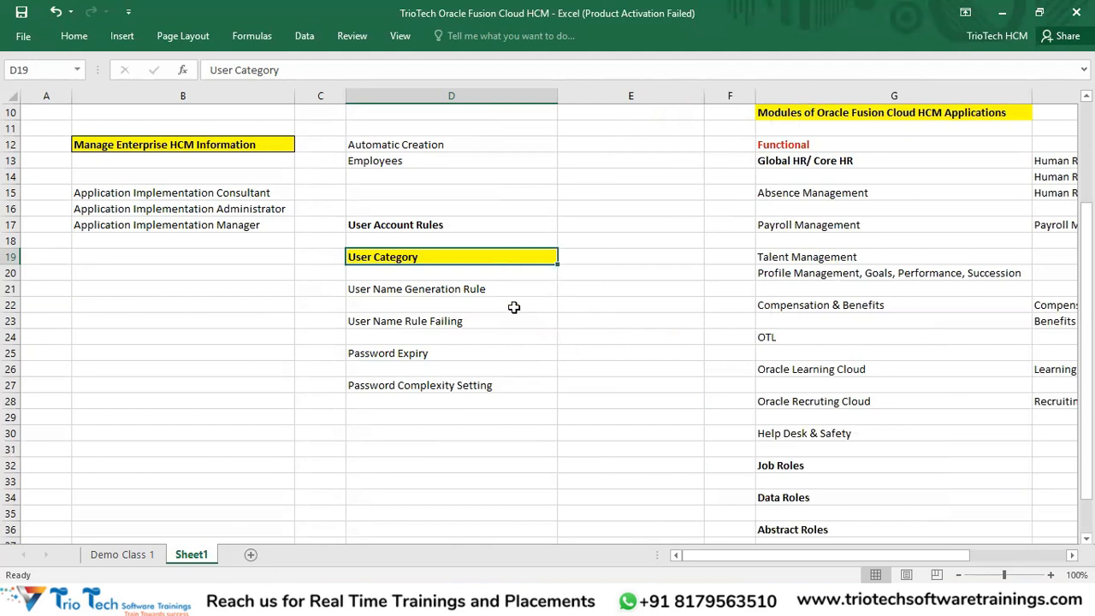
Step: Enter Email ID, Yes, 90 and Very Complex as the values beside the User Category rules
left_click(486, 294)
left_click(590, 288)
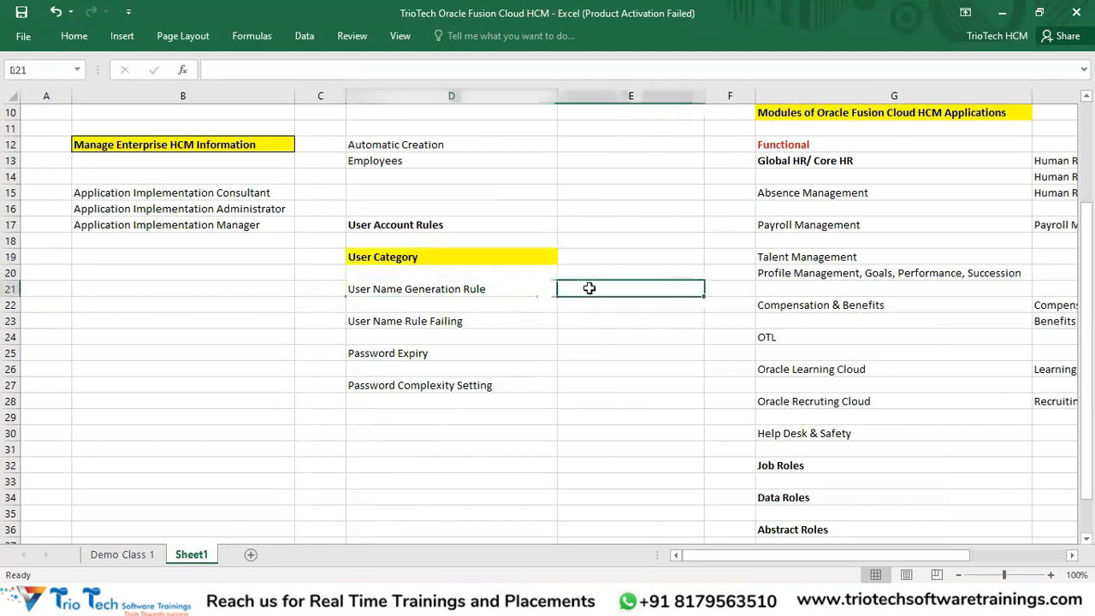
type("Email ID")
key("Return")
key("Return")
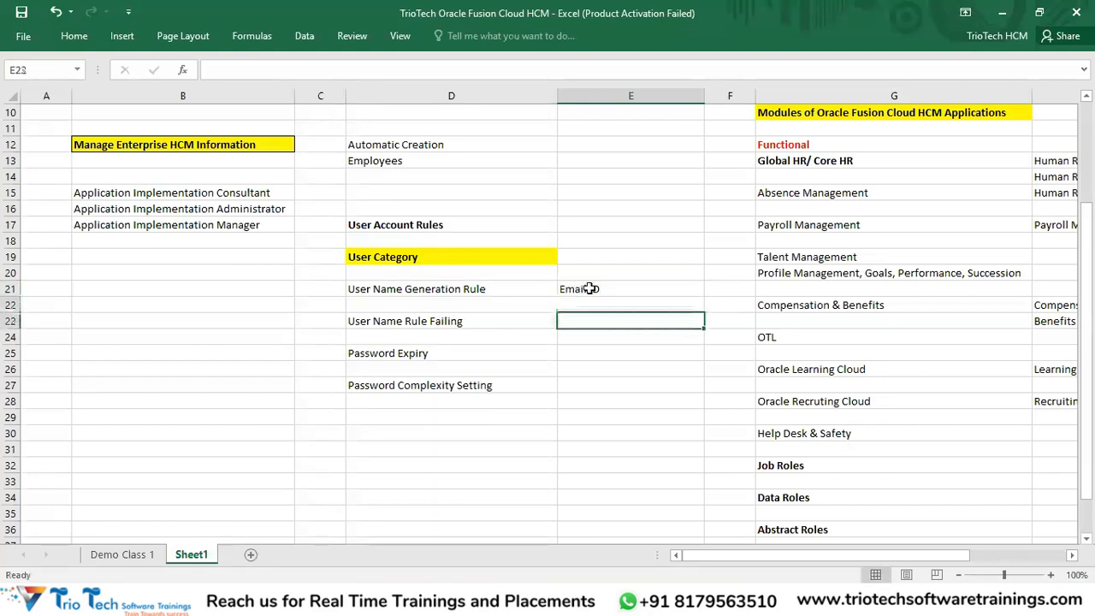
type("Yes")
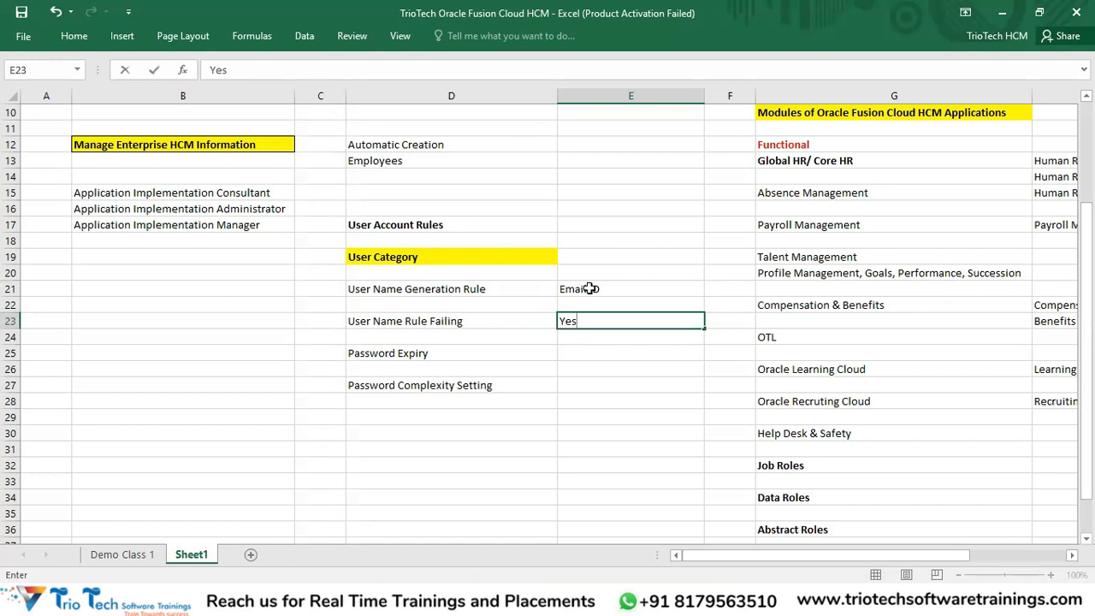
key("Return")
key("Return")
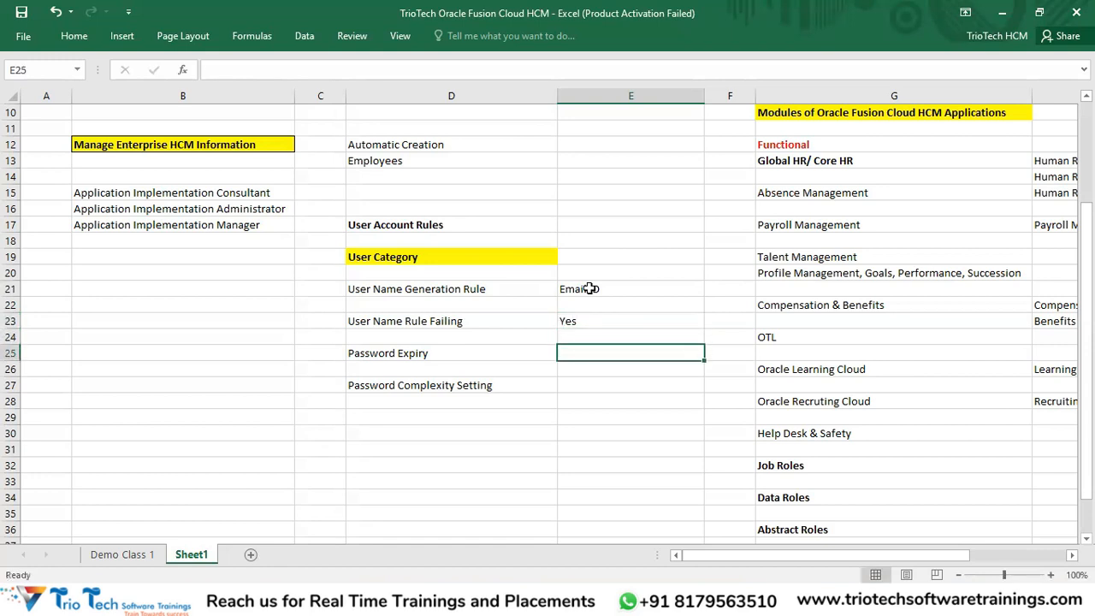
type("90")
key("Return")
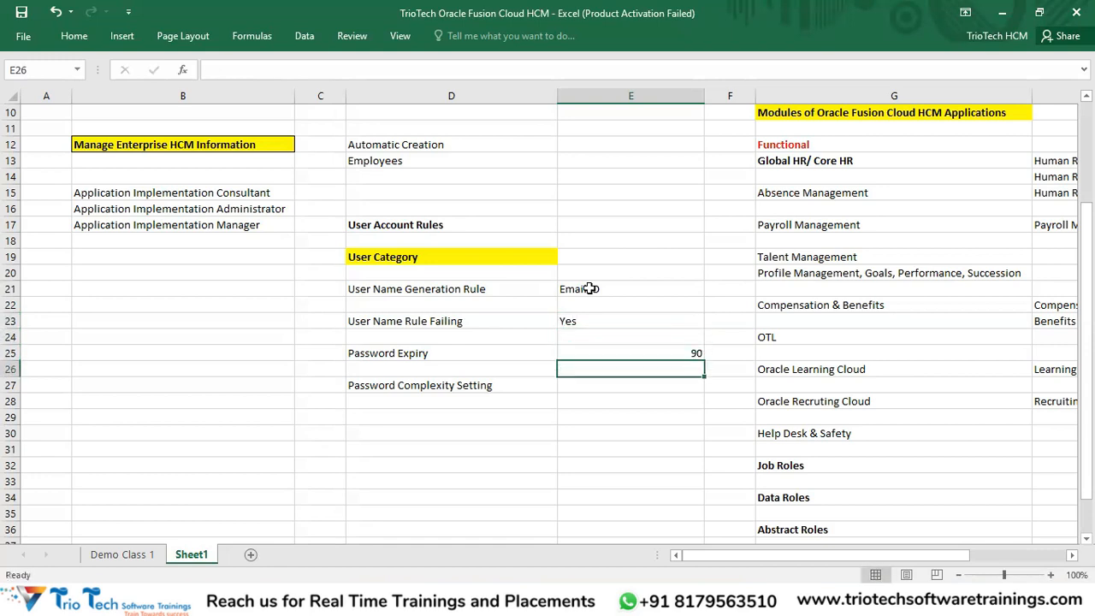
key("Return")
type("Very Com")
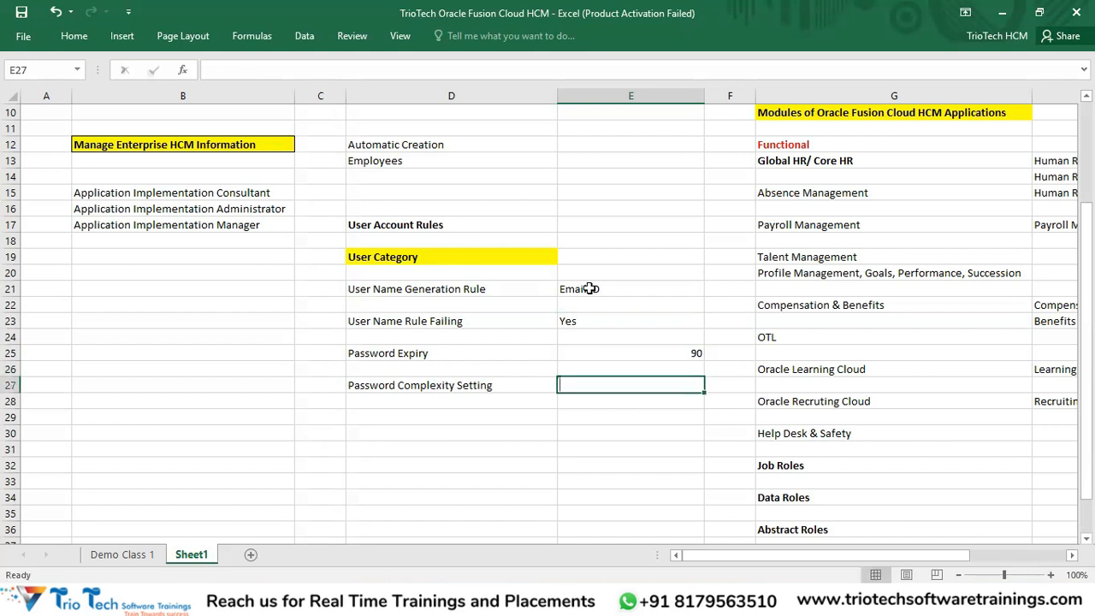
type("plex")
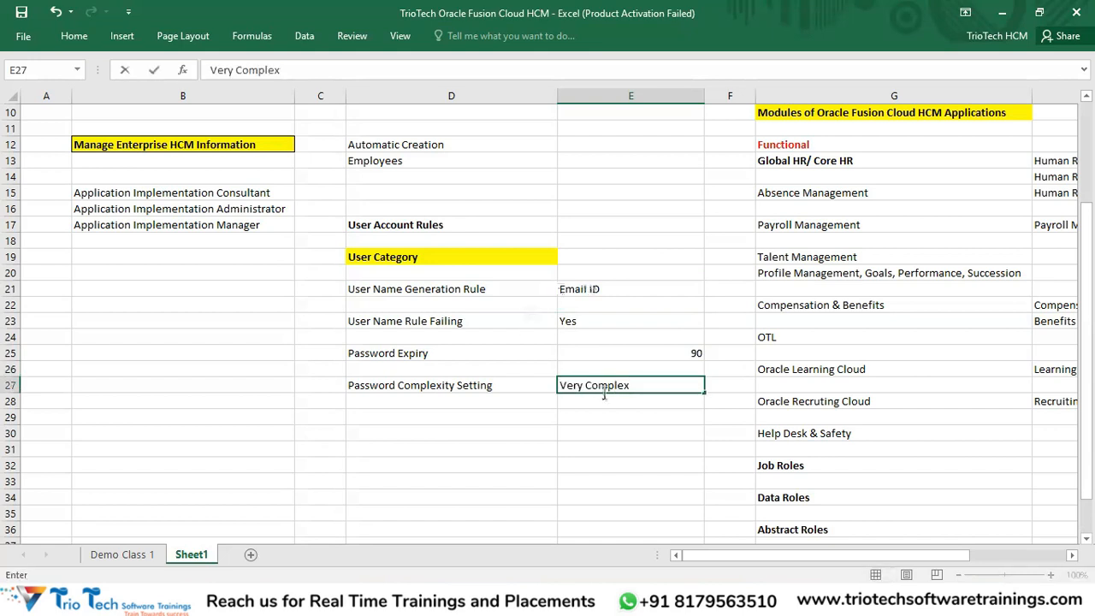
Step: Left-align the 90 password expiry value
left_click(607, 358)
left_click(74, 41)
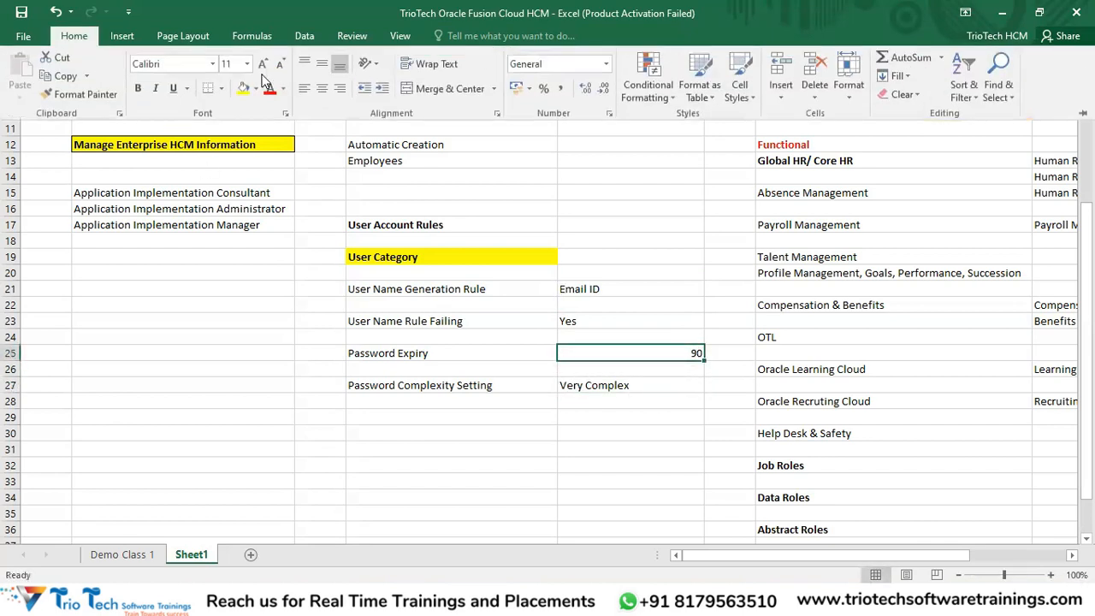
left_click(305, 88)
Step: Add Admin Manual Reset Password and Notifications rule rows, each set to Yes
left_click(377, 420)
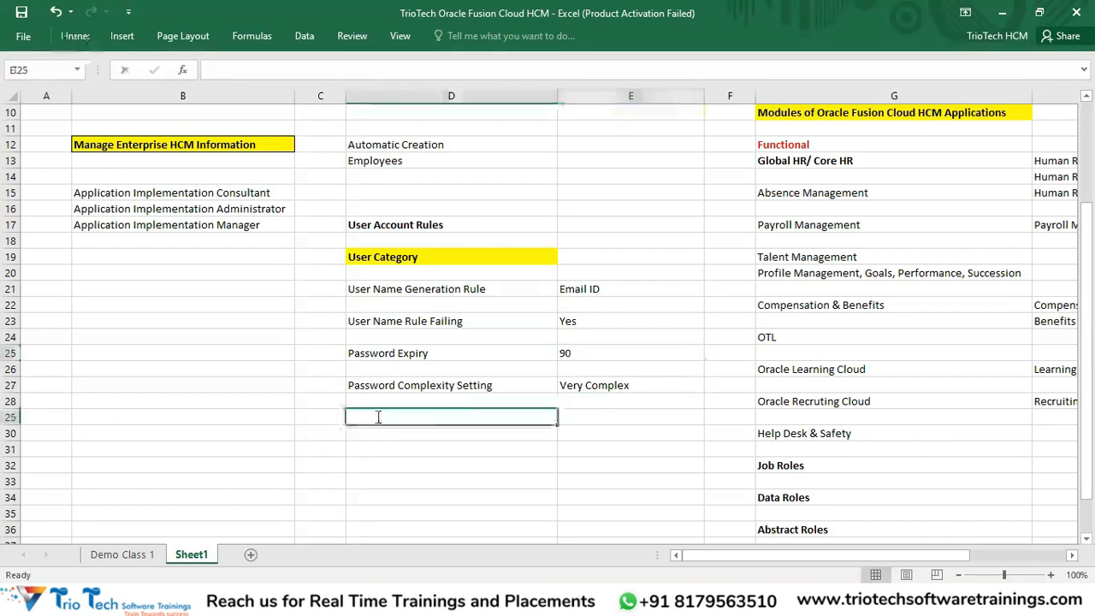
type("Admin Manya")
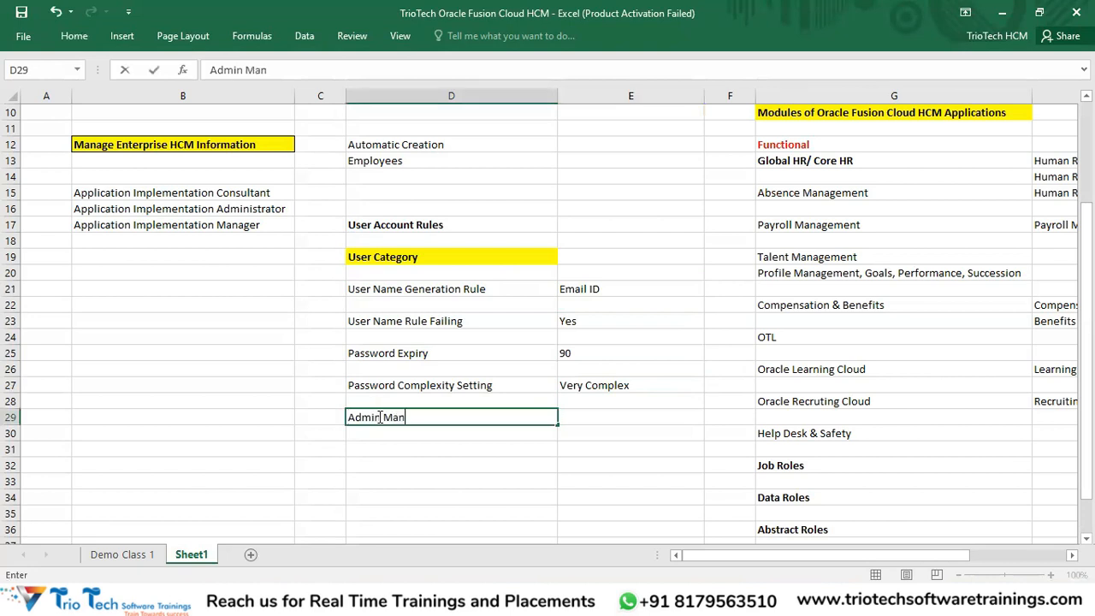
key("BackSpace")
key("BackSpace")
type("ual Reset Password")
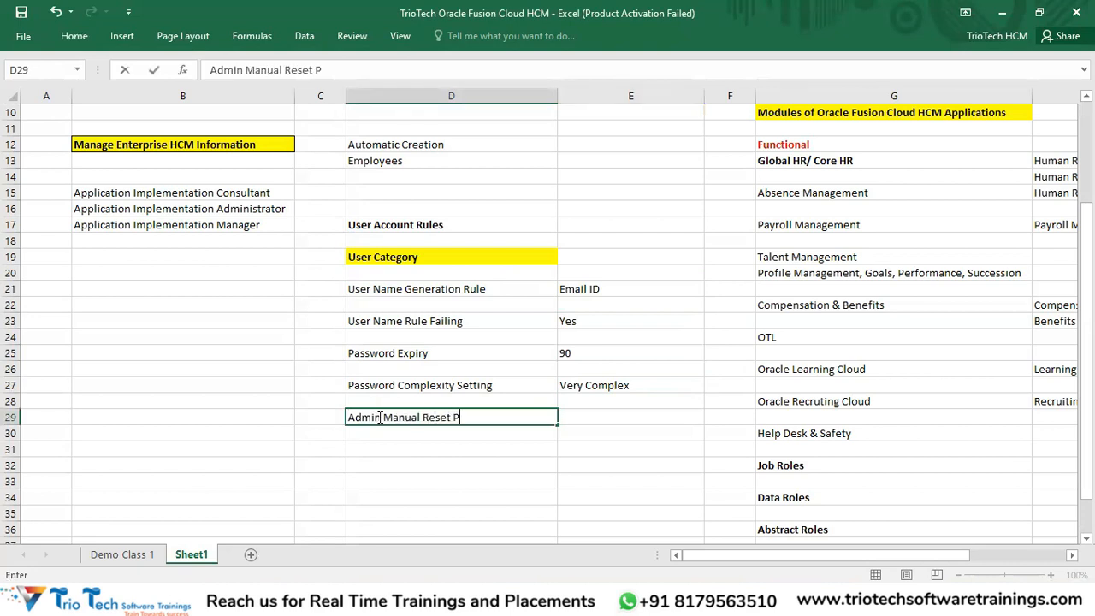
key("Tab")
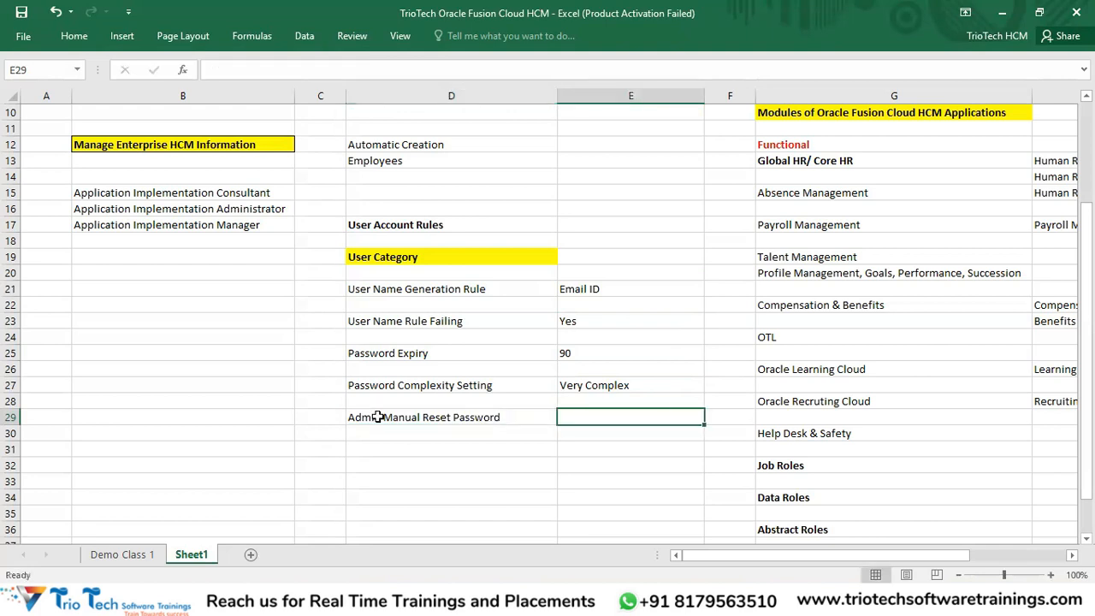
type("Yes")
key("Return")
key("Return")
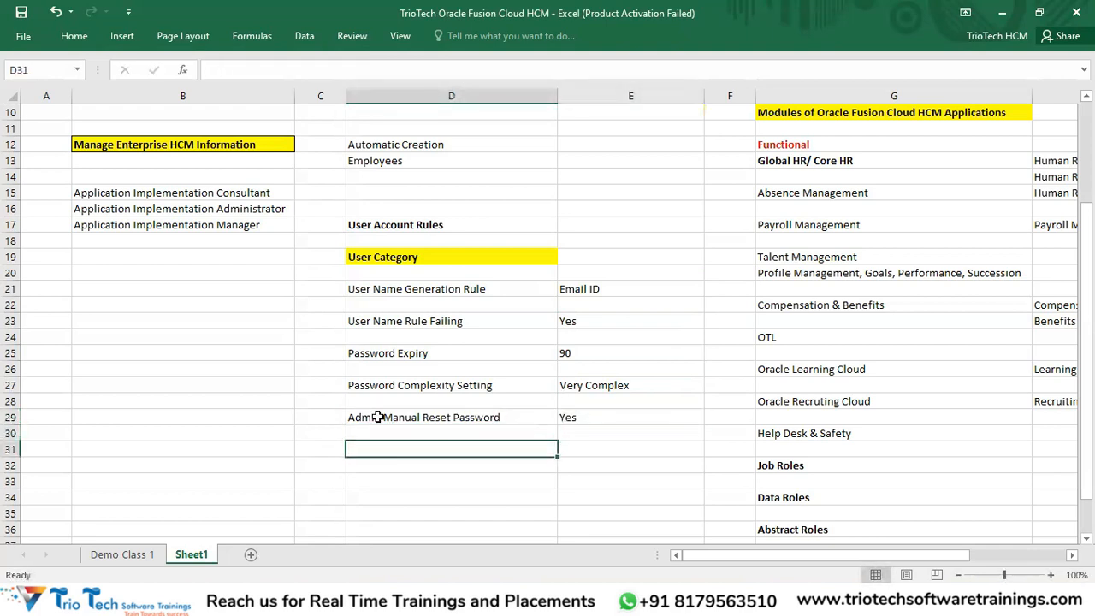
type("Notific")
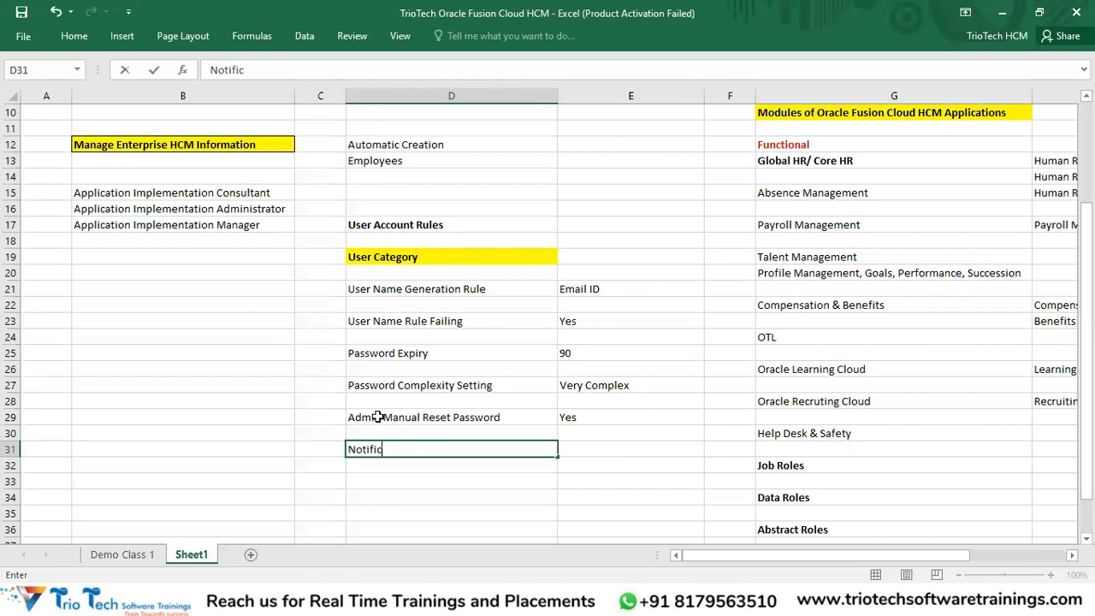
type("ations")
key("Tab")
type("Yes")
key("Return")
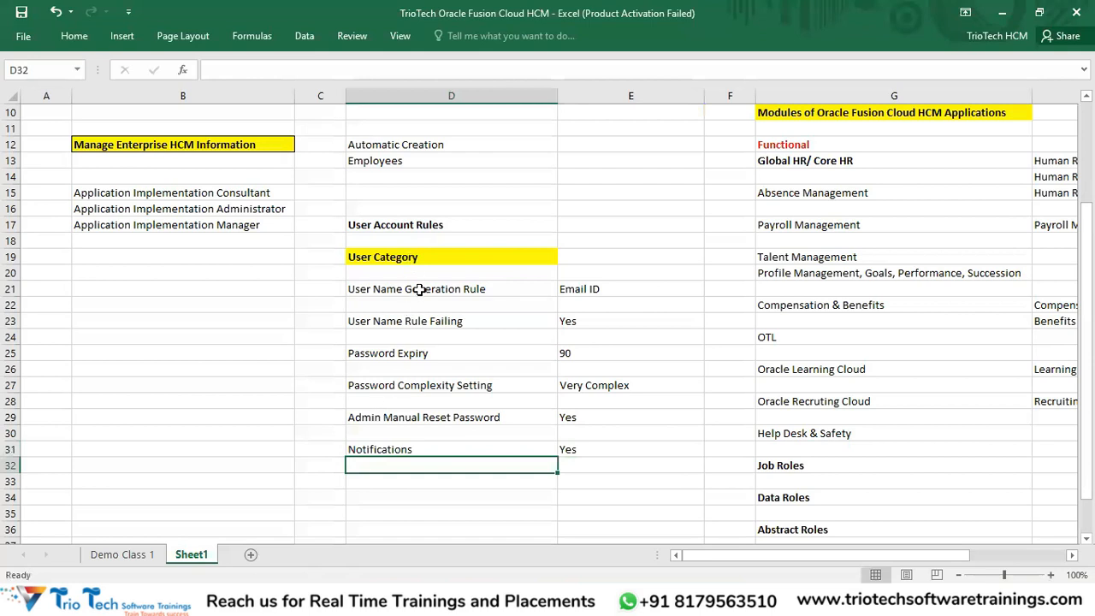
Step: Enter Employees beside User Category and format it bold red
left_click_drag(435, 292, 567, 446)
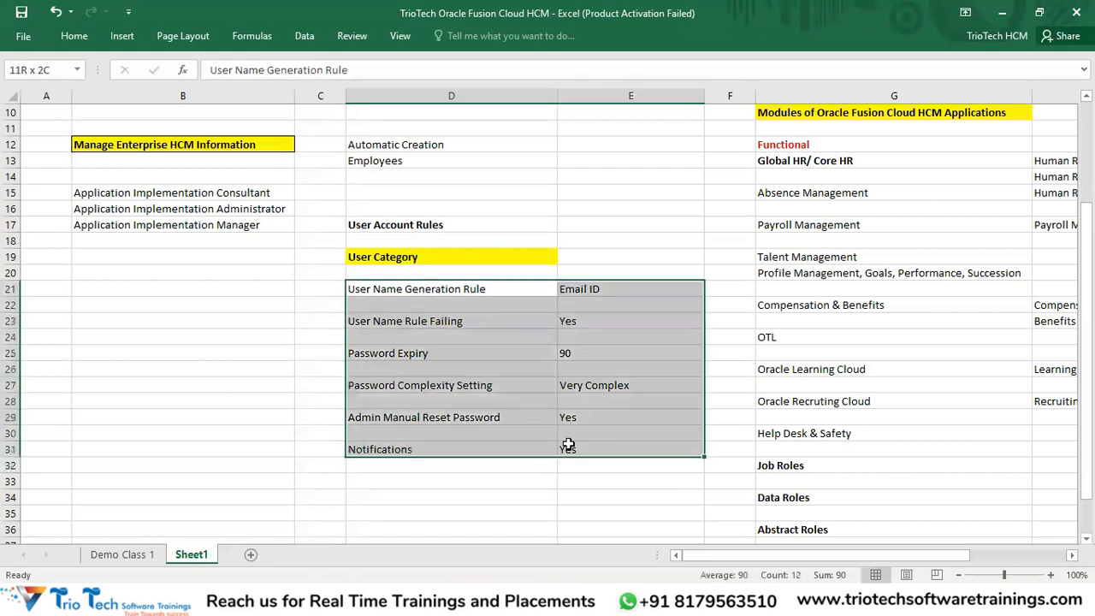
left_click(579, 256)
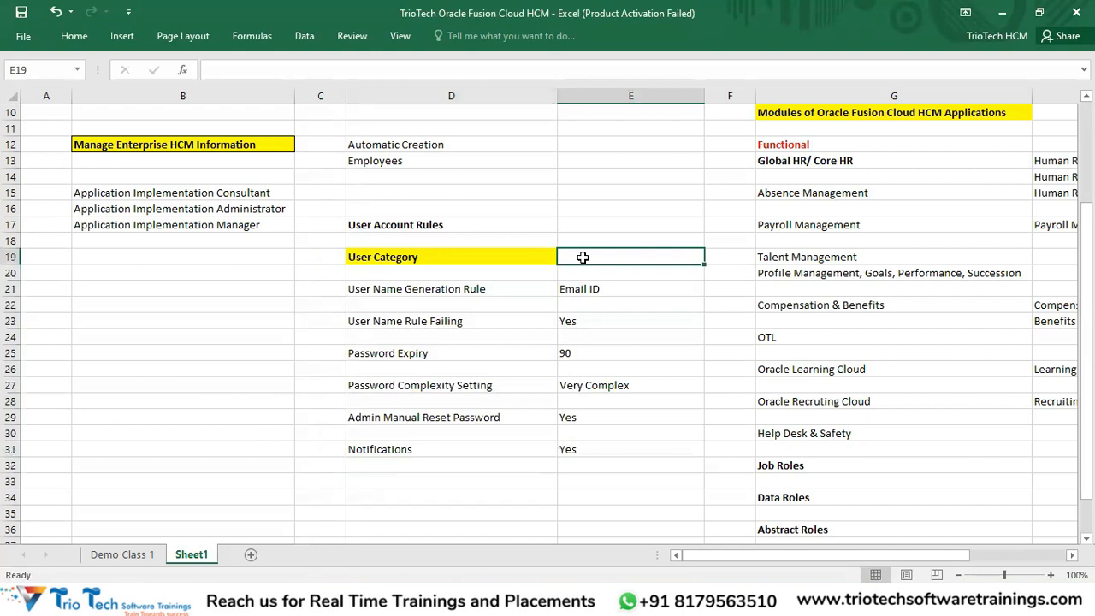
type("Employees")
key("Return")
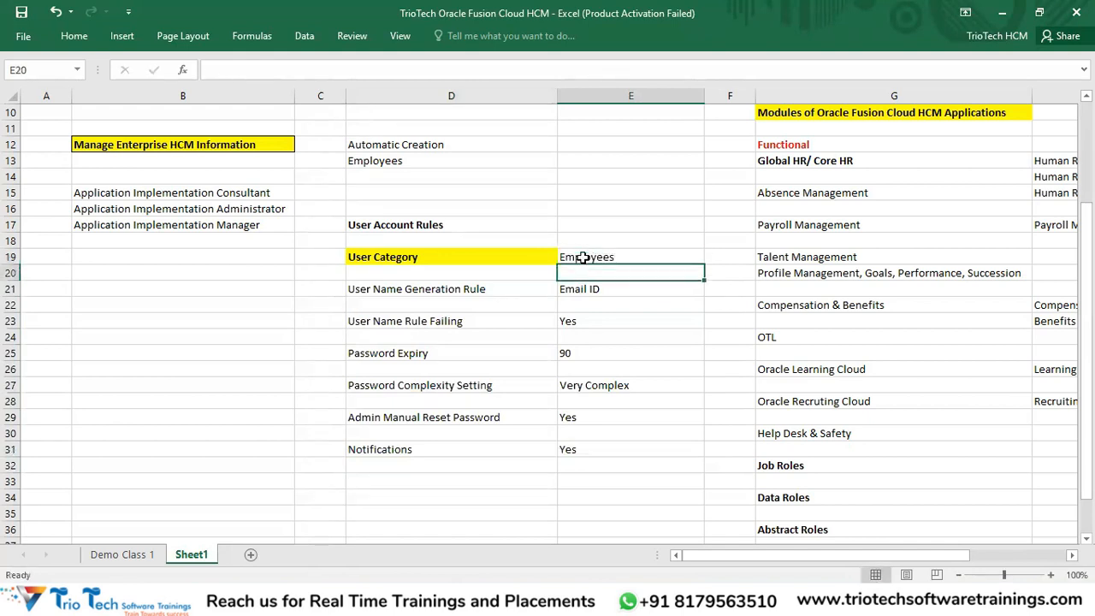
left_click(581, 257)
key("ctrl+b")
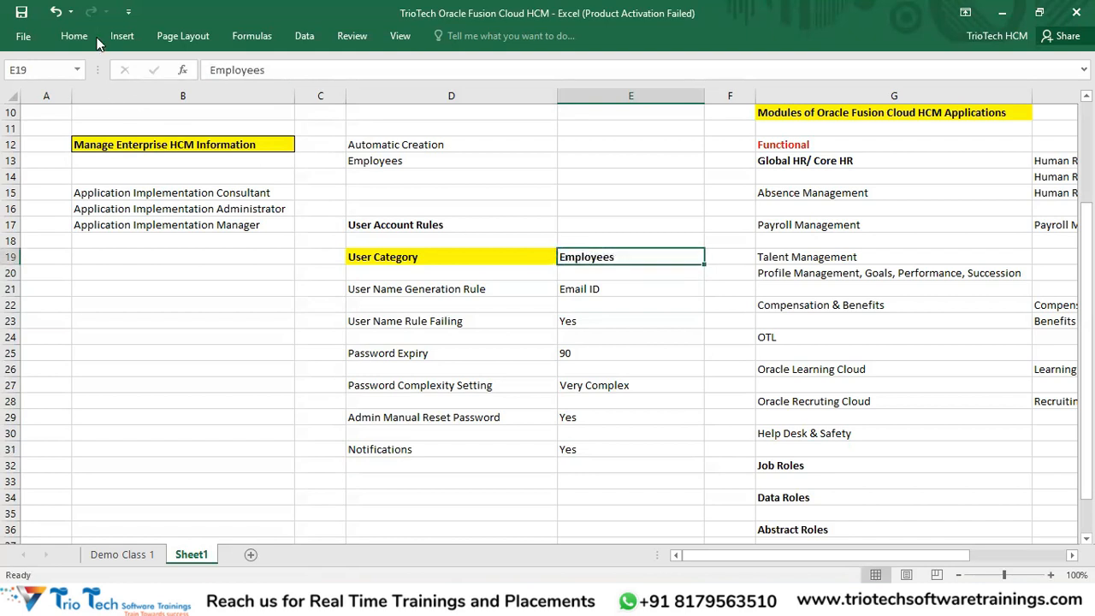
left_click(73, 35)
left_click(269, 89)
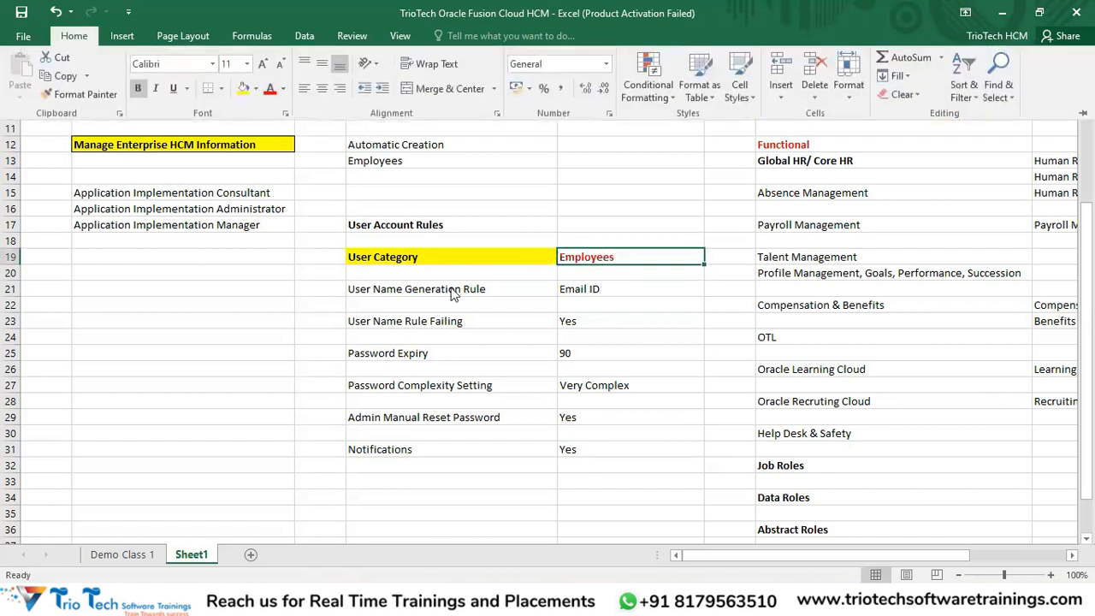
left_click(430, 465)
Step: Copy the User Category heading into cell D34
left_click(419, 482)
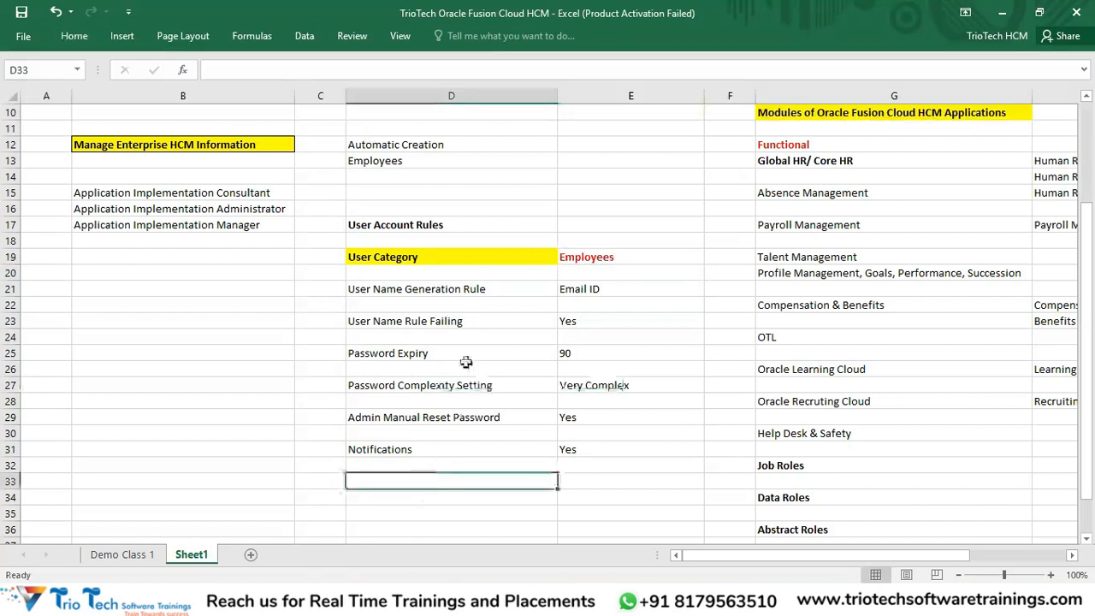
left_click(443, 264)
key("ctrl+c")
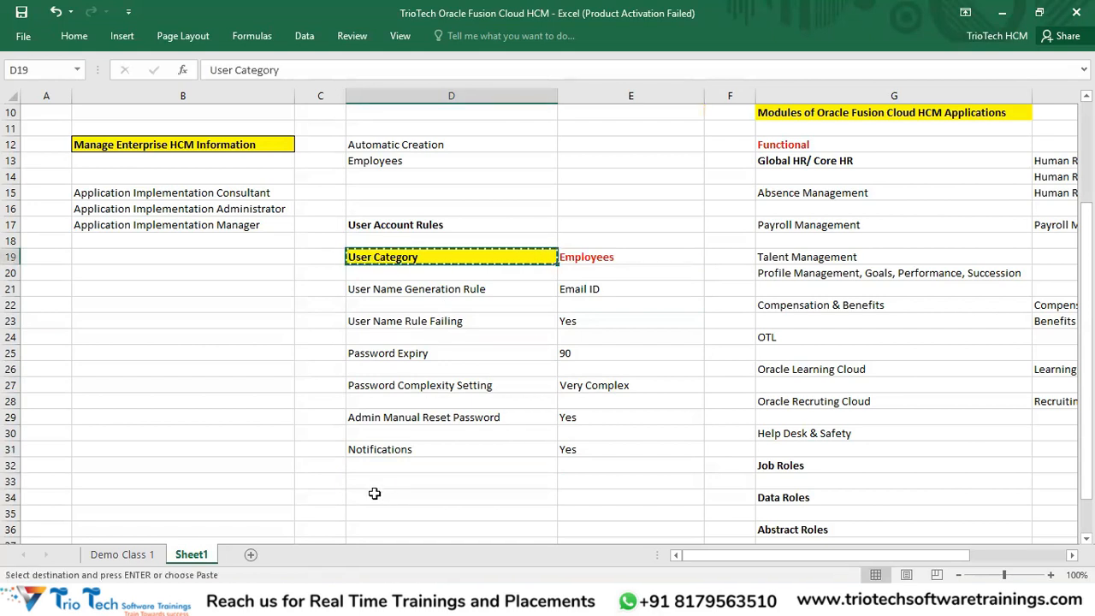
left_click(374, 493)
key("ctrl+v")
key("Escape")
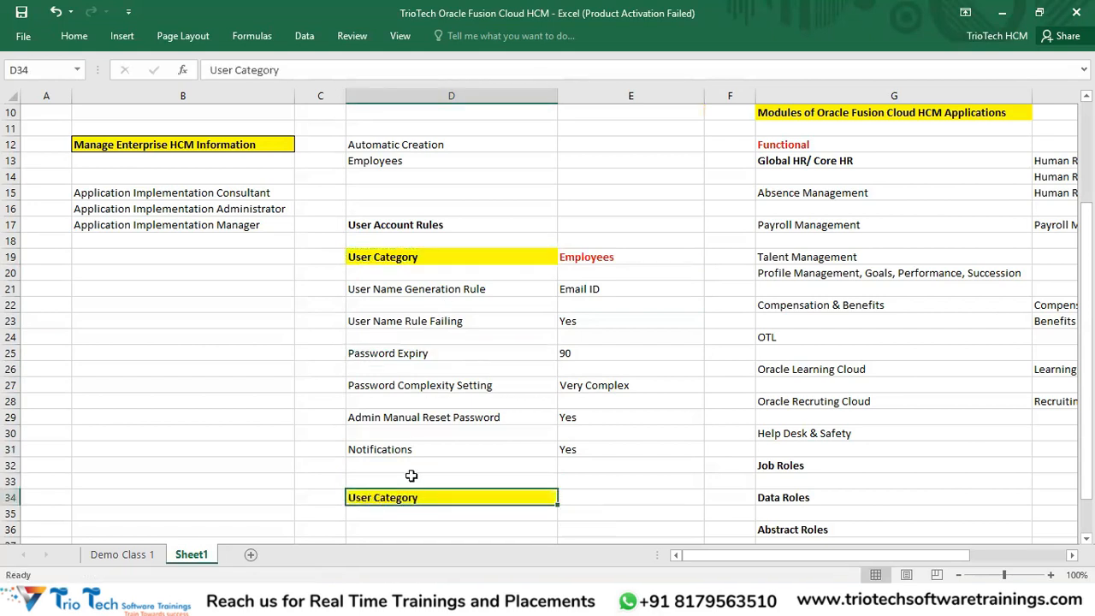
Step: Return to Oracle's User Categories page in the browser
scroll(513, 411, "up", 3)
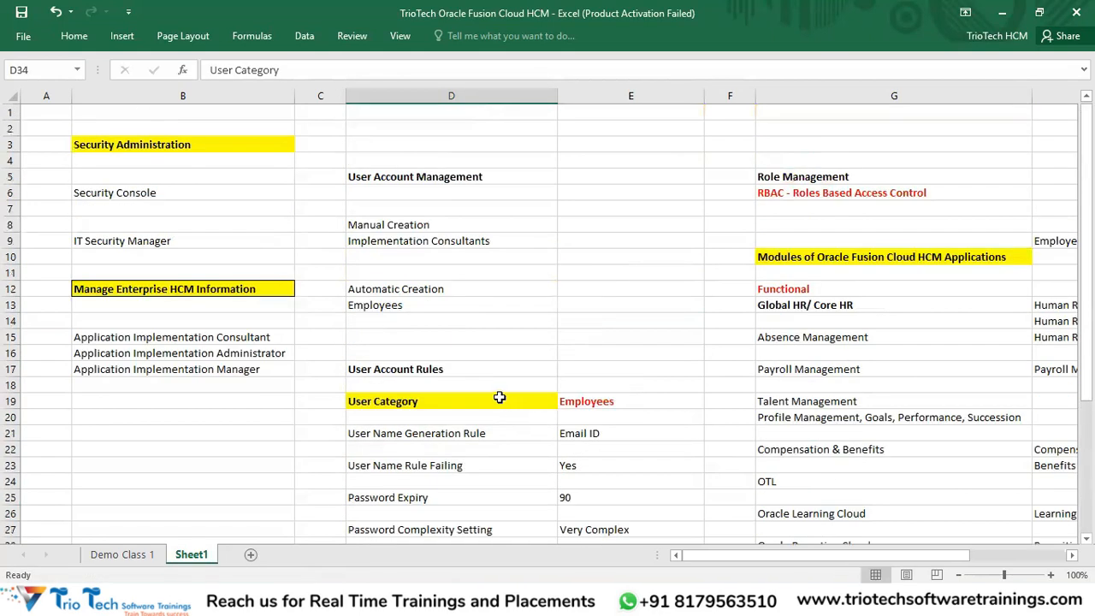
left_click(411, 243)
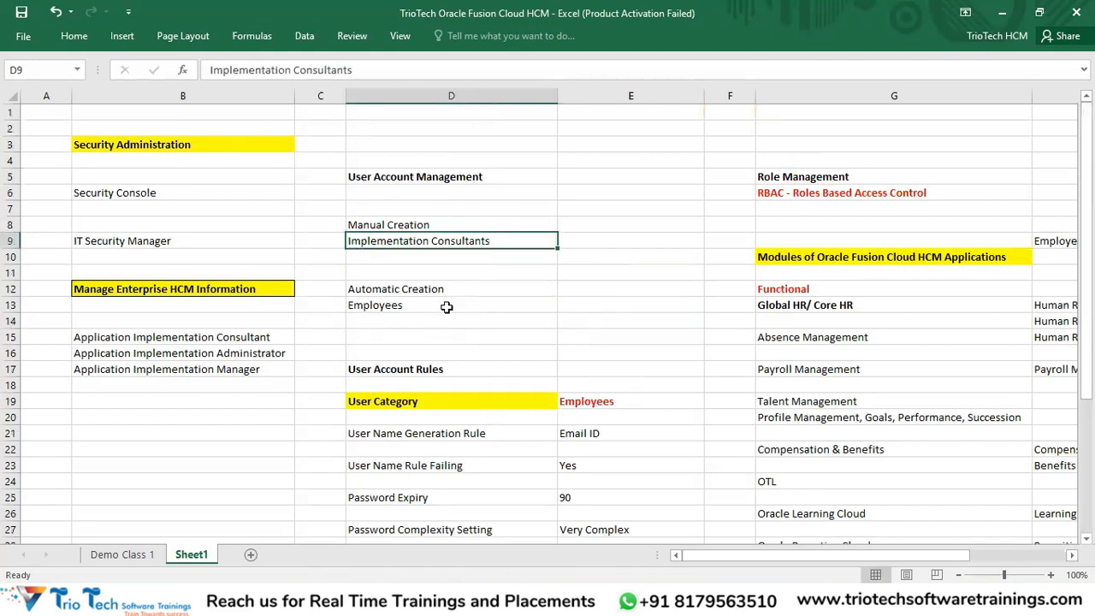
scroll(497, 271, "down", 4)
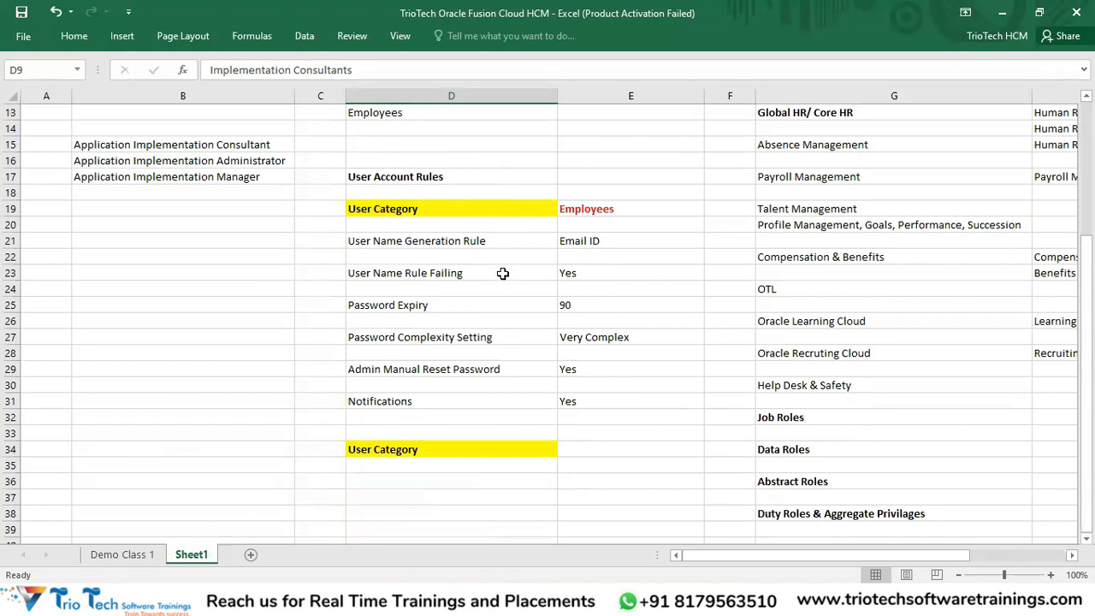
left_click(306, 601)
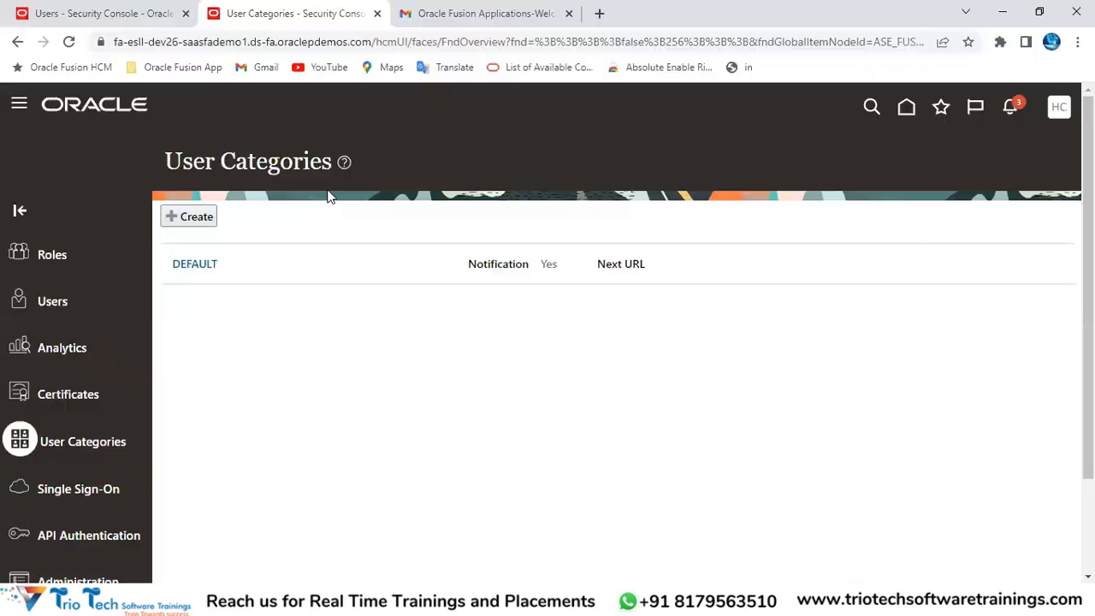
left_click(273, 42)
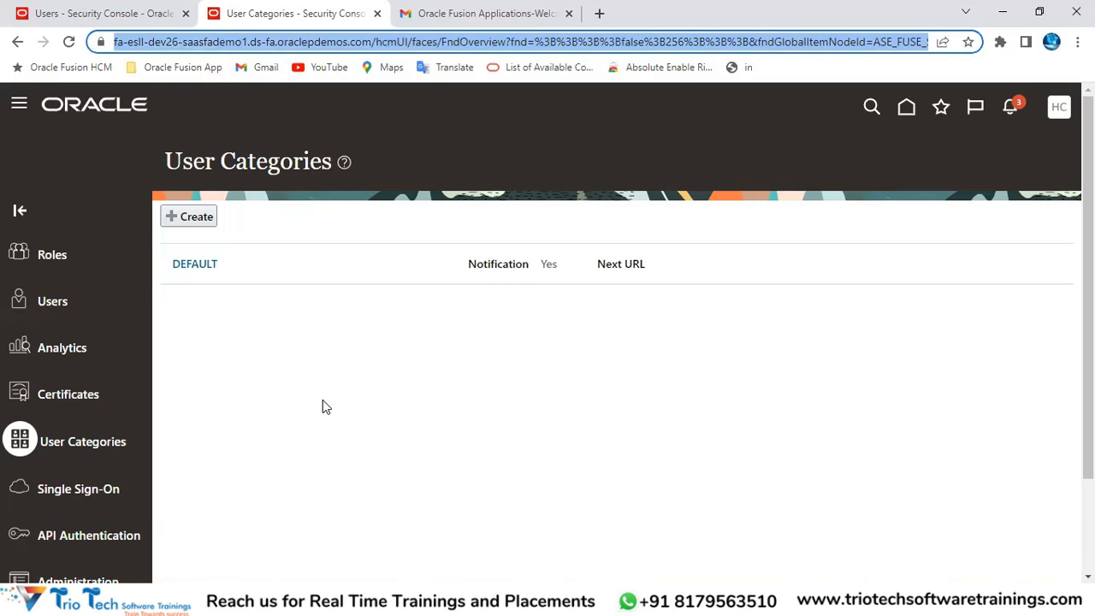
Step: Leave Oracle's User Categories page and switch to the Excel notes workbook
triple_click(158, 42)
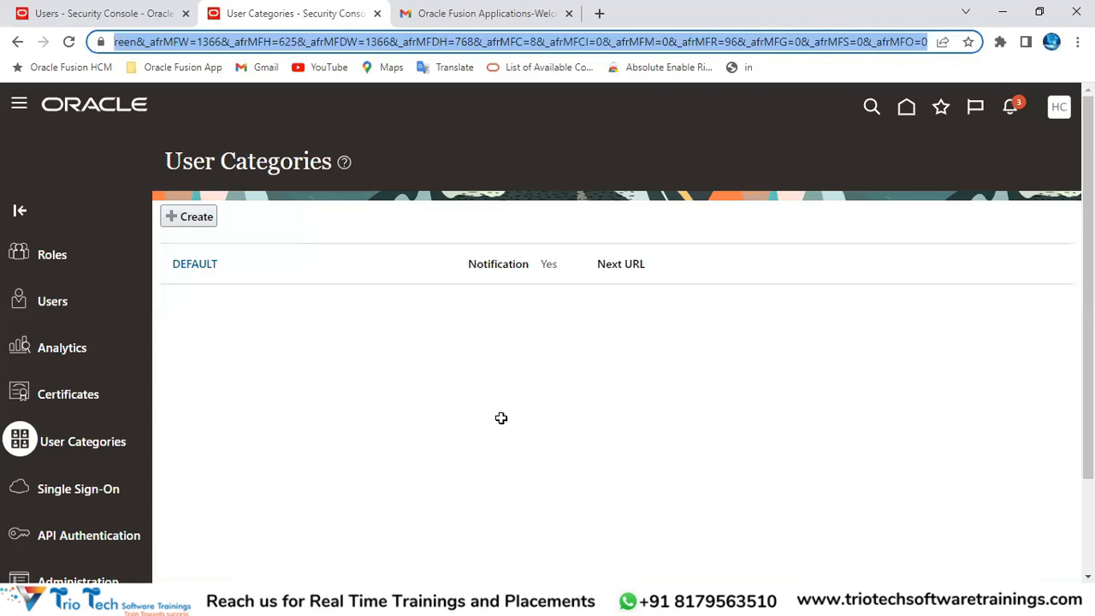
key("alt+Tab")
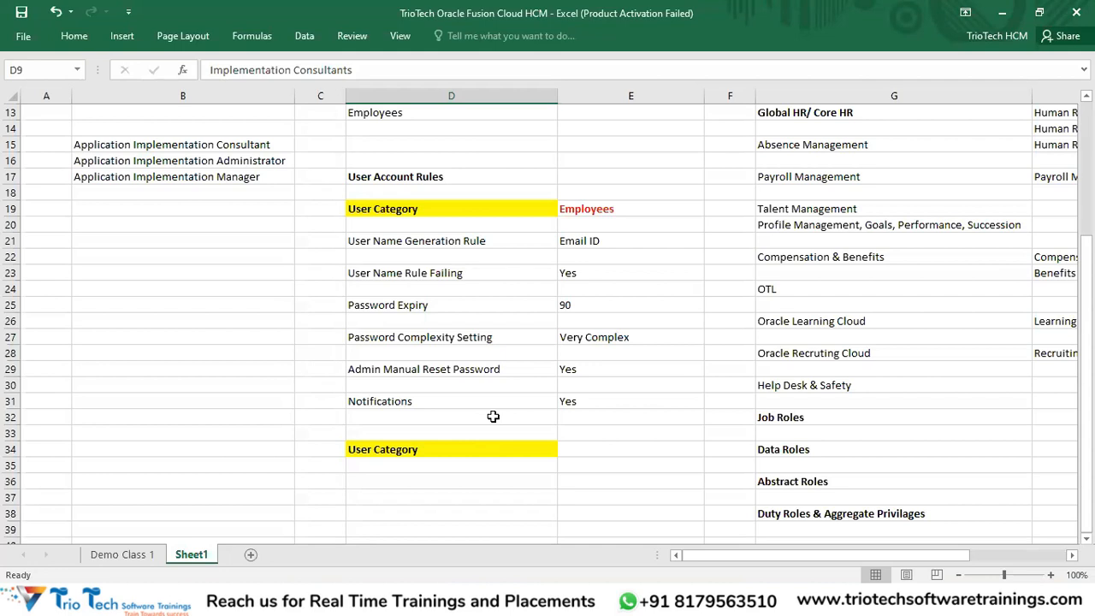
Step: Enter Non Employees in cell E34 as the second User Category value
left_click(593, 208)
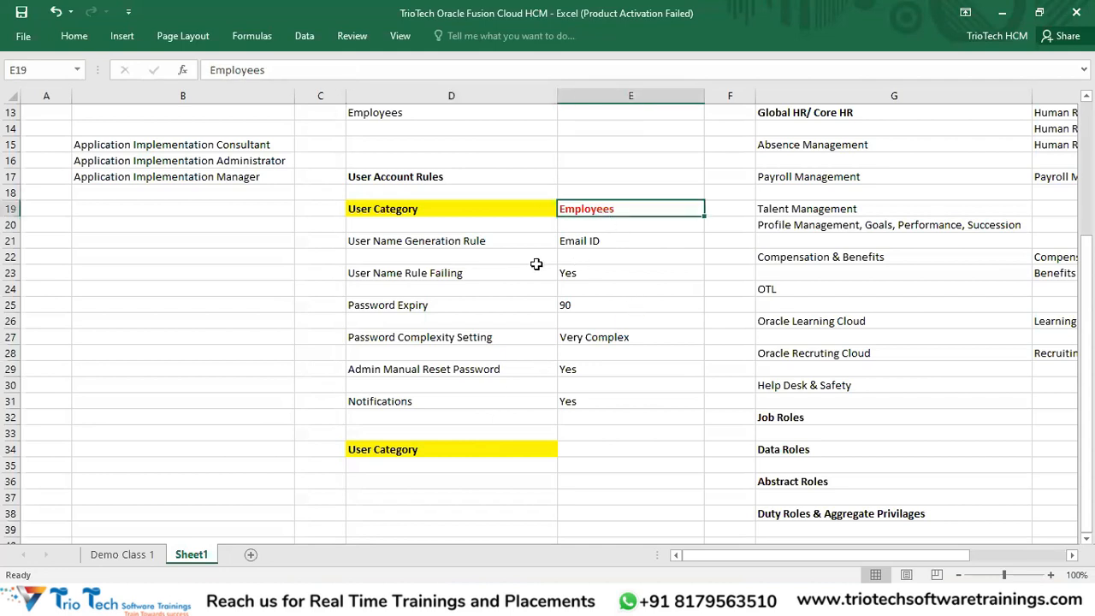
left_click_drag(464, 240, 592, 408)
left_click(591, 212)
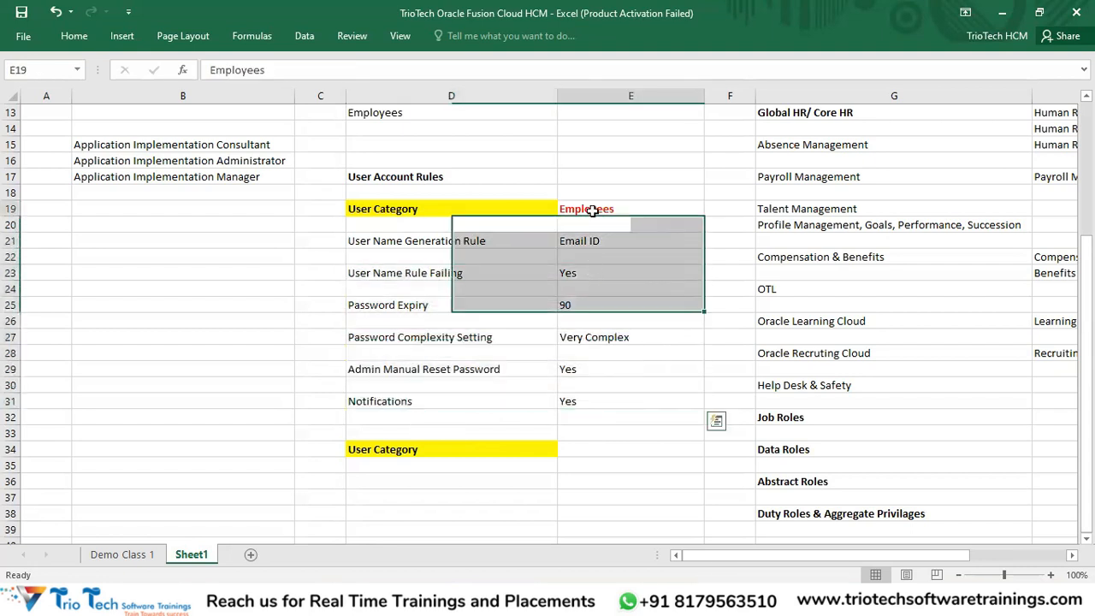
left_click(579, 449)
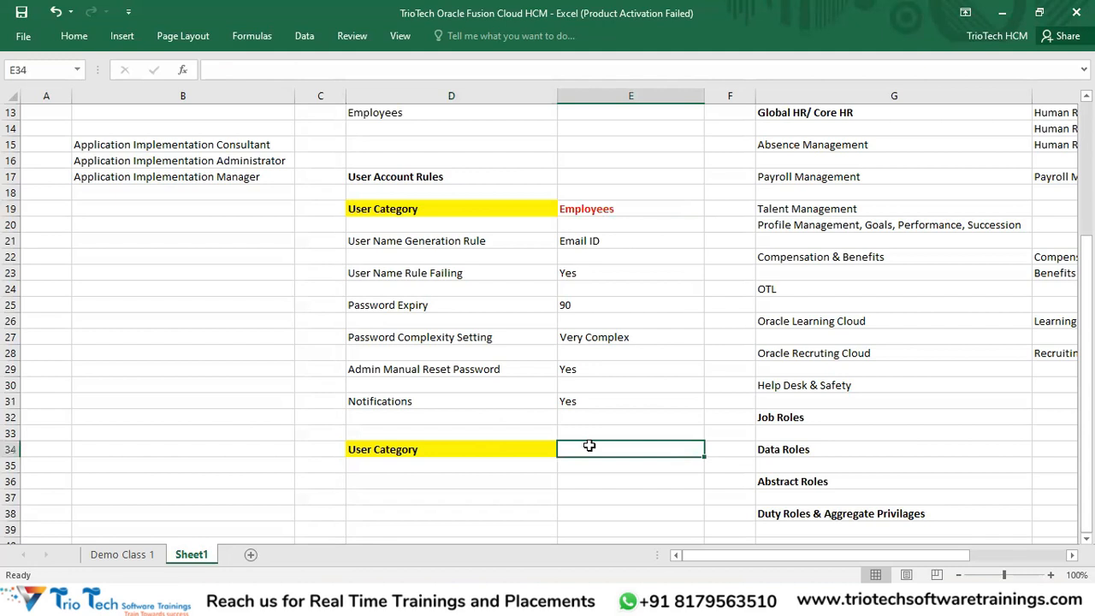
type("Non Emplo")
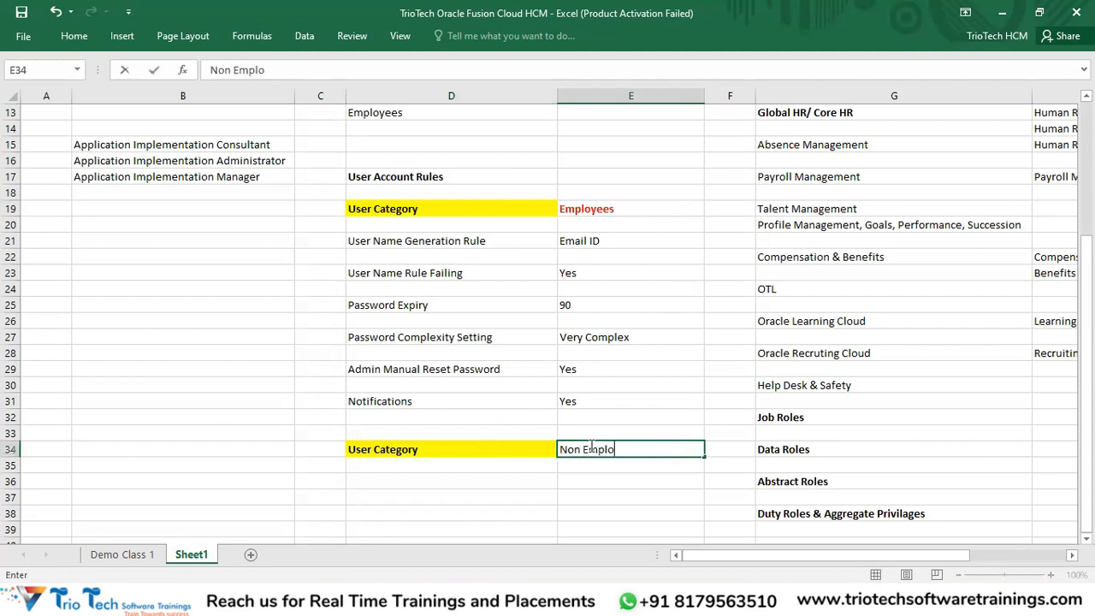
type("yees")
key("Return")
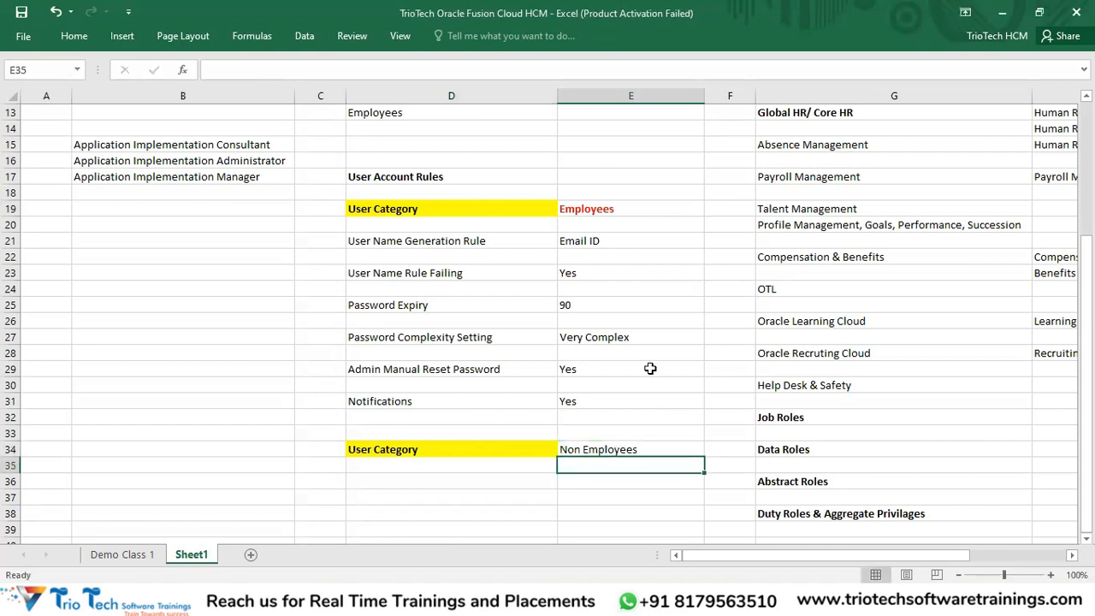
Step: Colour the Non Employees text red to match the Employees entry
left_click(625, 446)
left_click(85, 34)
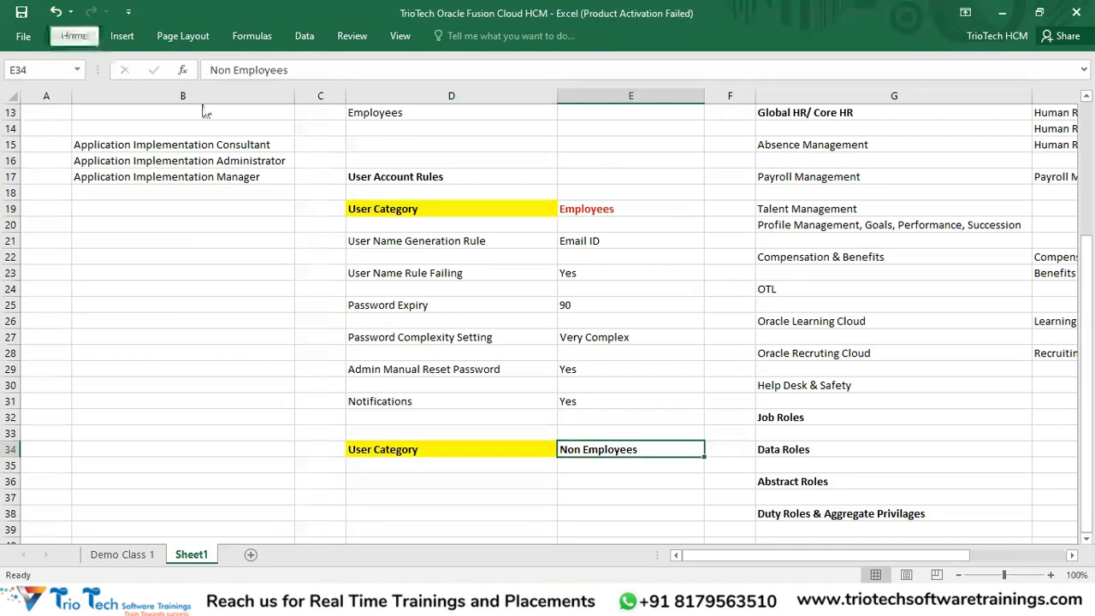
left_click(270, 89)
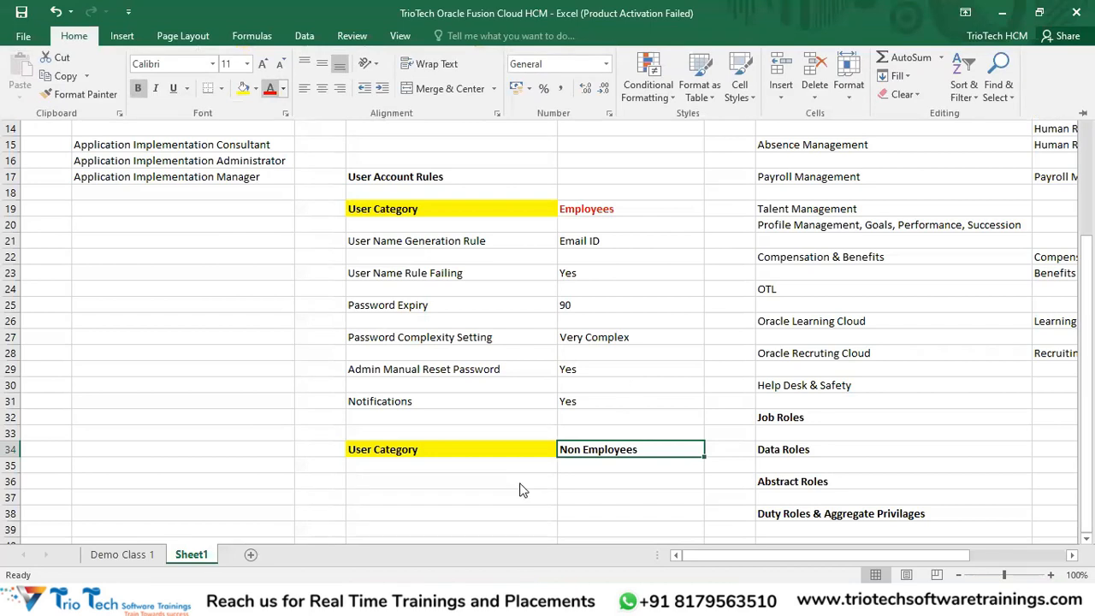
left_click(425, 492)
left_click(425, 493)
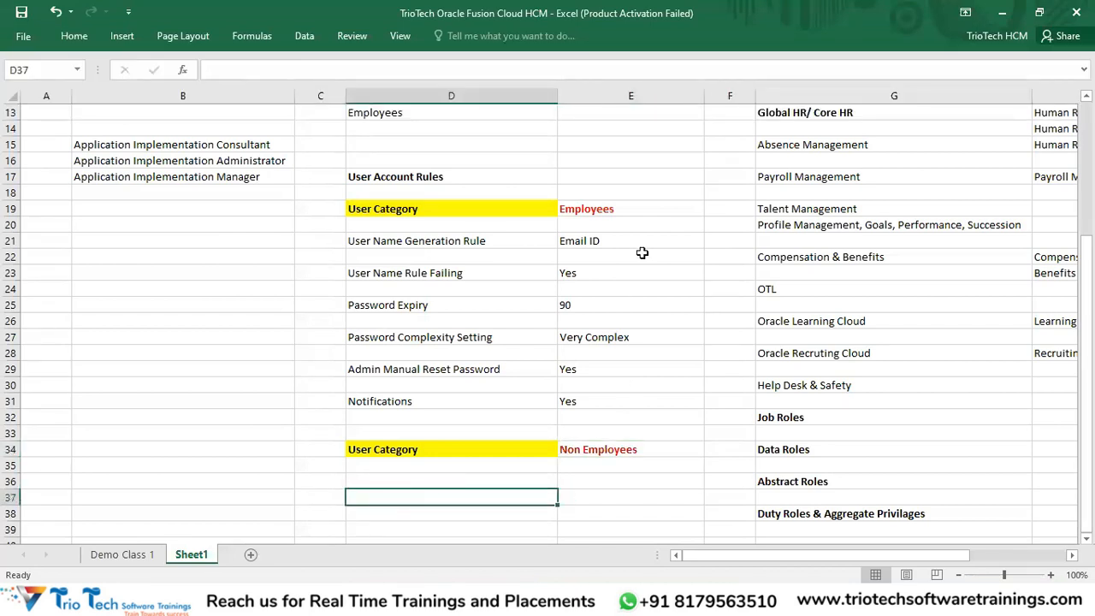
left_click(625, 211)
left_click(467, 477)
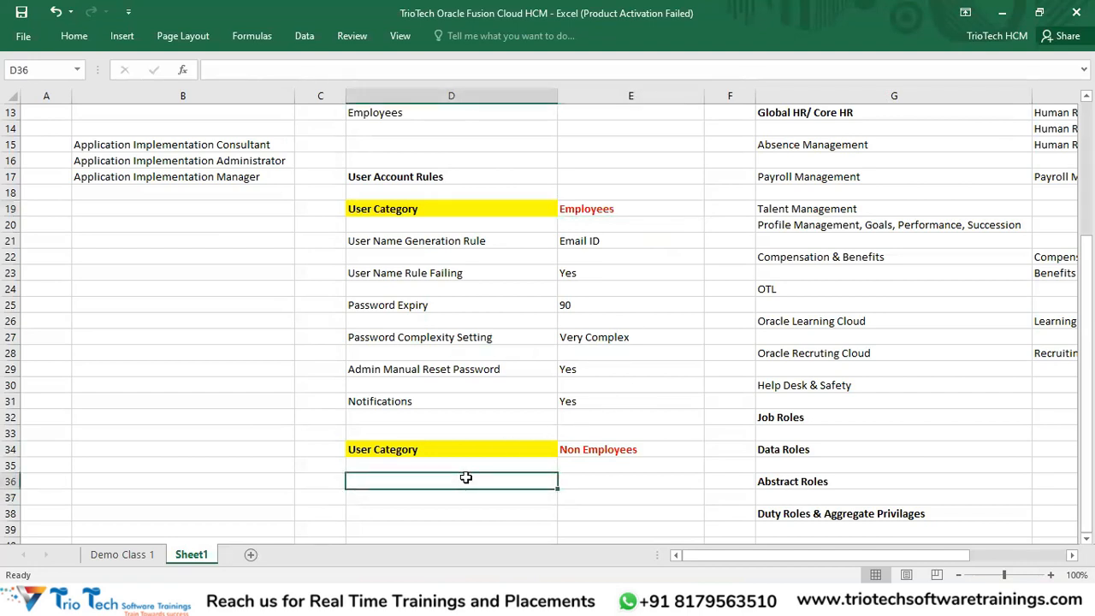
scroll(467, 478, "down", 1)
Step: Copy the Employees account rules block and paste it at D36 under Non Employees
left_click(575, 400)
left_click_drag(425, 190, 562, 351)
key("ctrl+c")
left_click(392, 434)
key("ctrl+v")
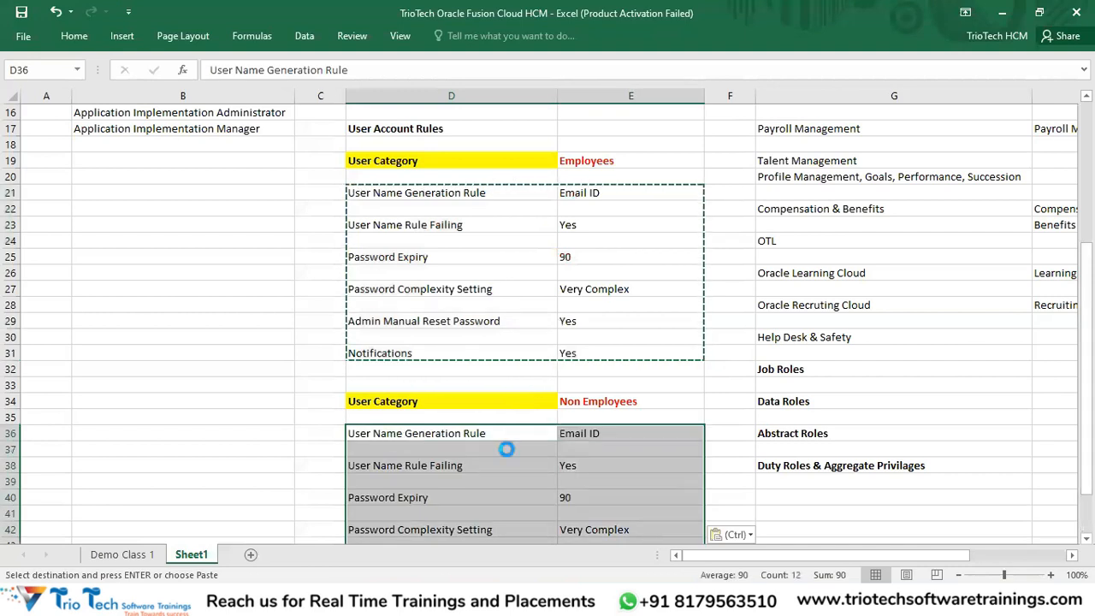
key("Escape")
Step: Set the username rule to First Name. Last Name and password expiry to No
left_click(609, 436)
type("Fir")
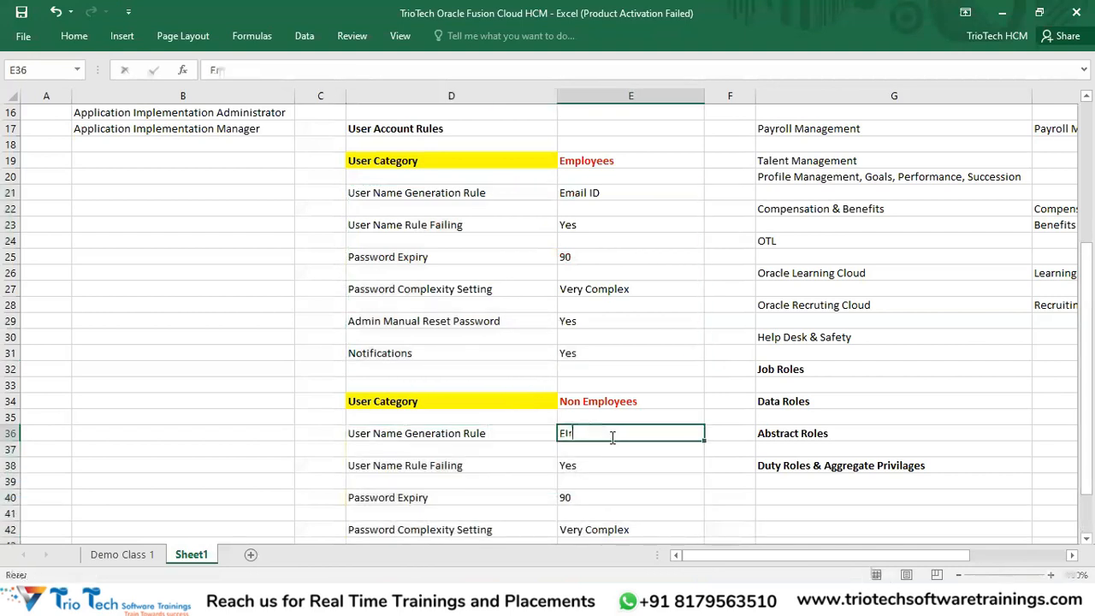
type("st Nam")
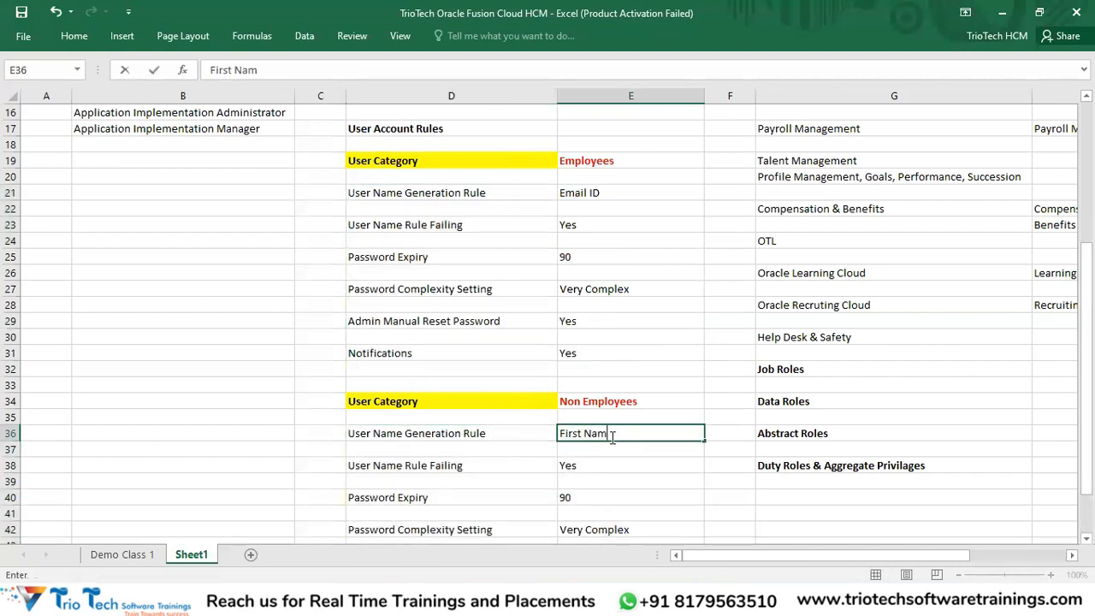
type("e. Last Name")
key("Return")
key("Return")
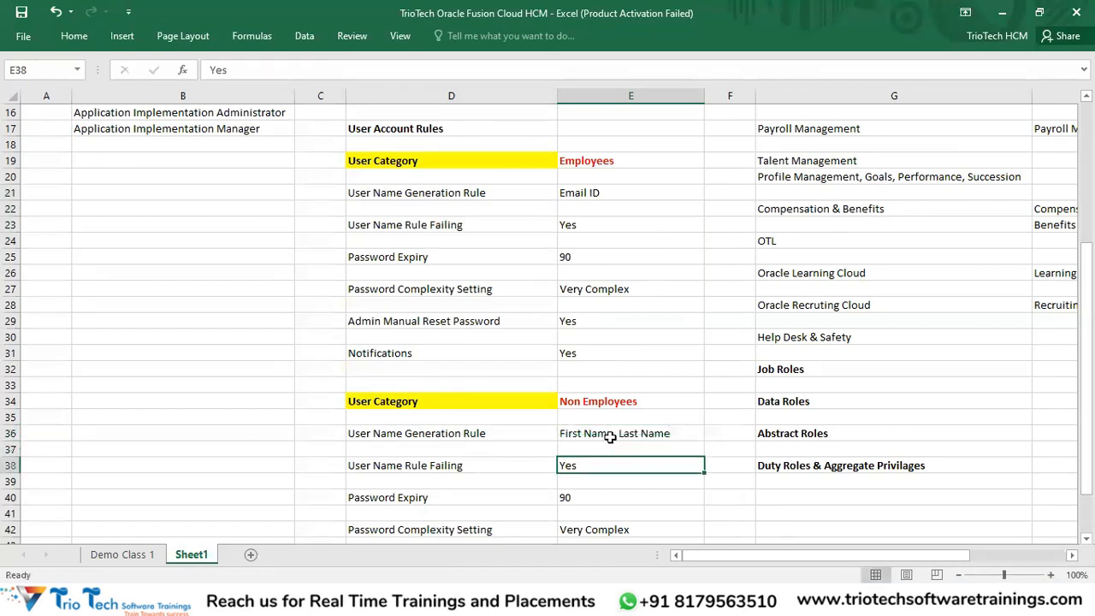
key("Return")
key("Return")
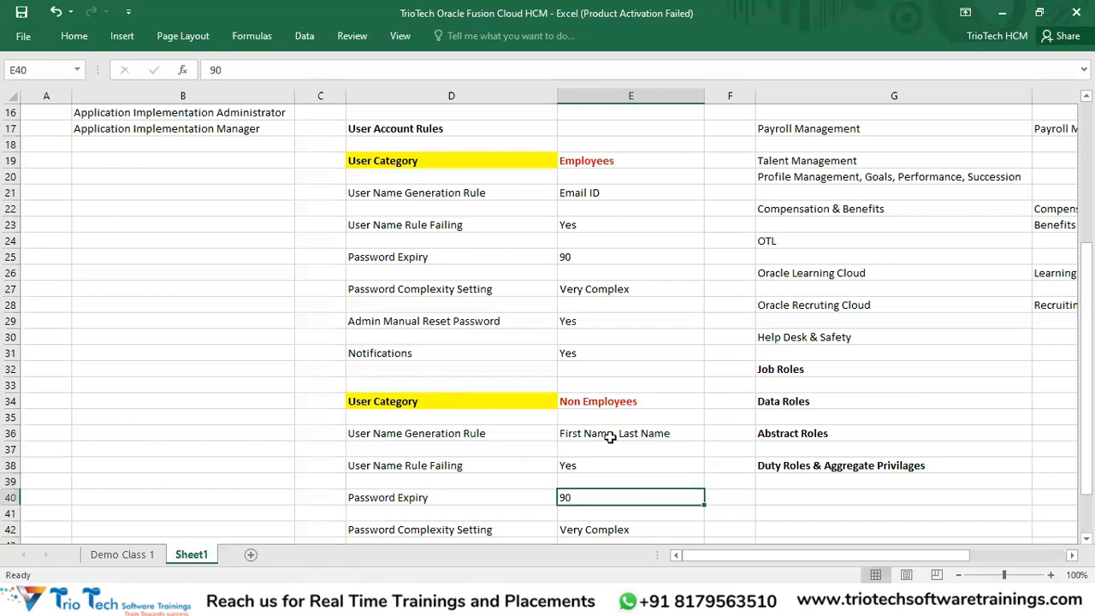
type("No")
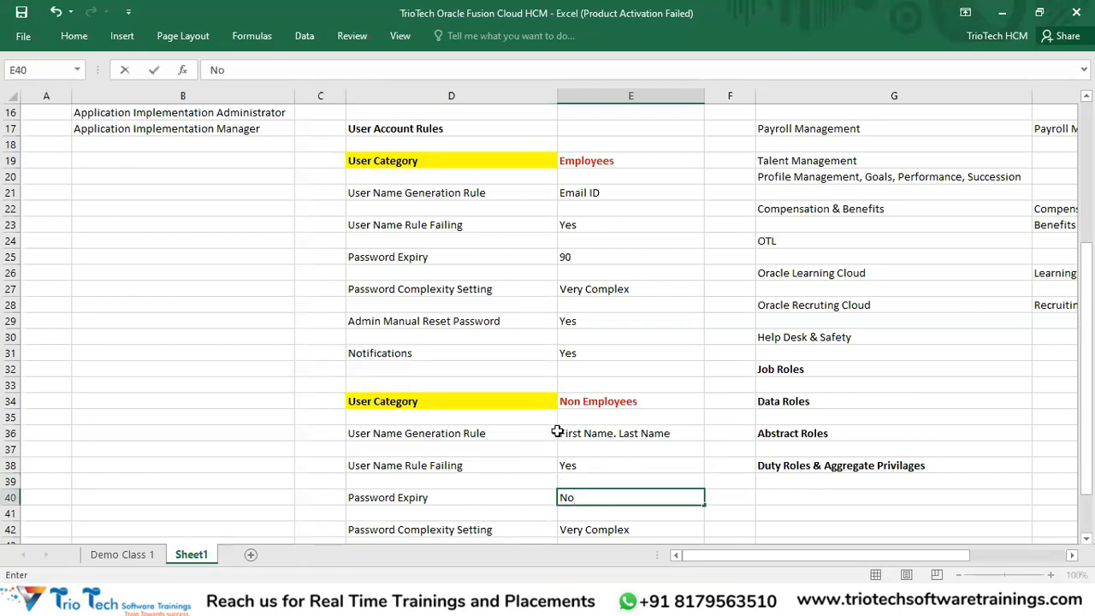
left_click(590, 401)
Step: Set password complexity to Simple and notifications to No
scroll(590, 401, "down", 2)
left_click(594, 446)
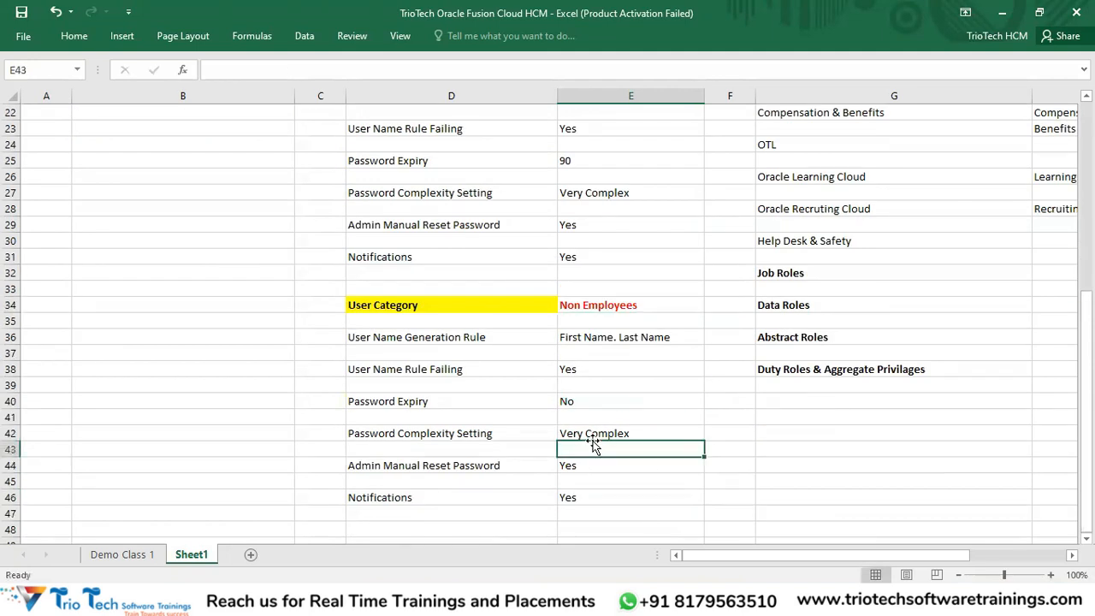
left_click(590, 434)
type("Sim")
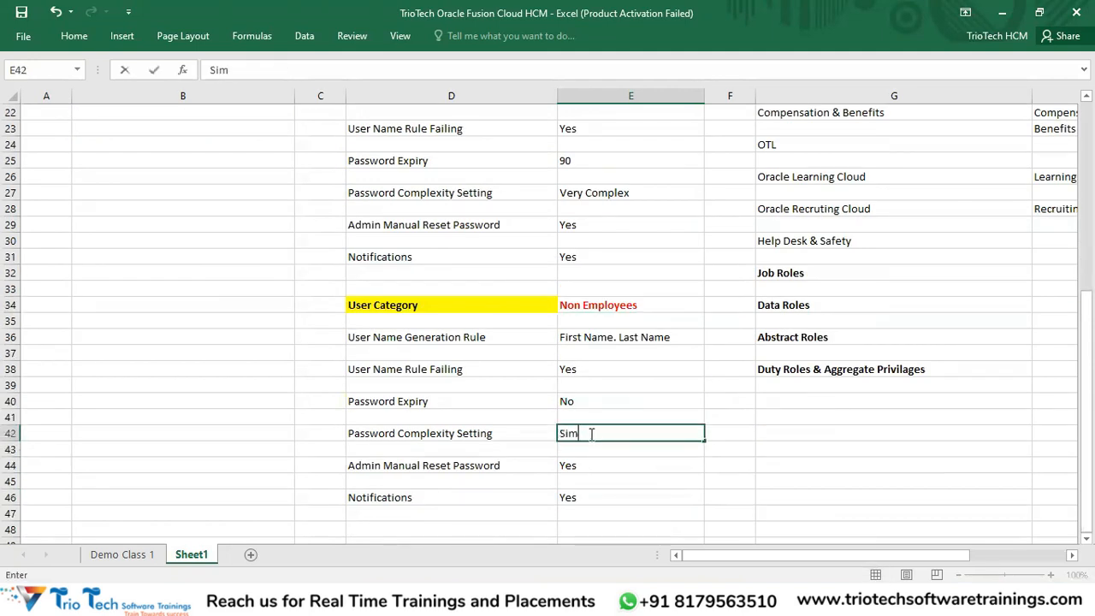
type("ple")
key("Tab")
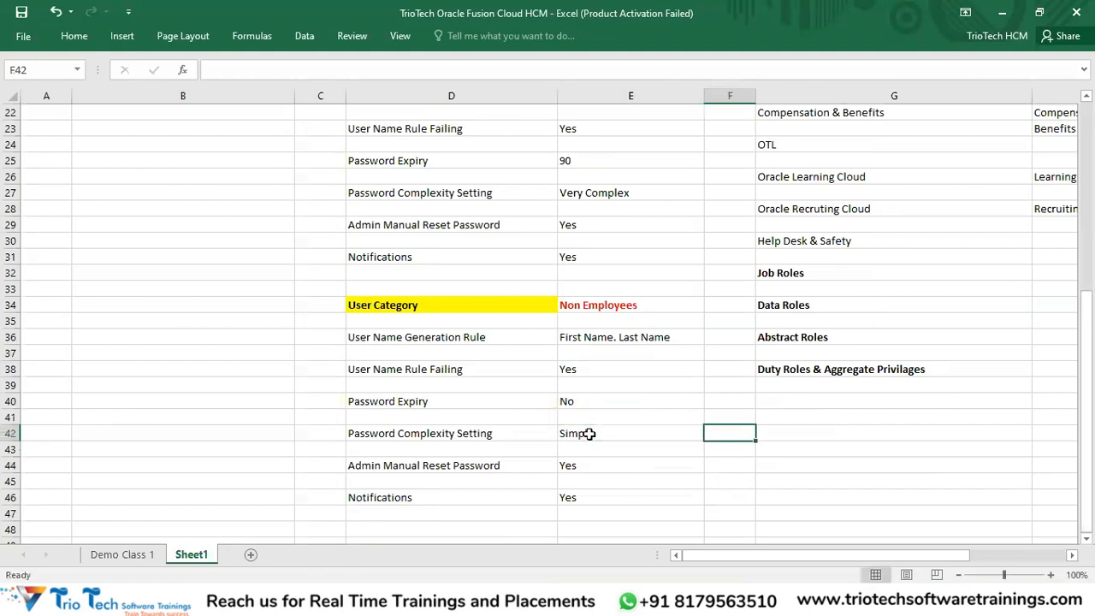
left_click(603, 467)
left_click(595, 492)
type("No")
key("Return")
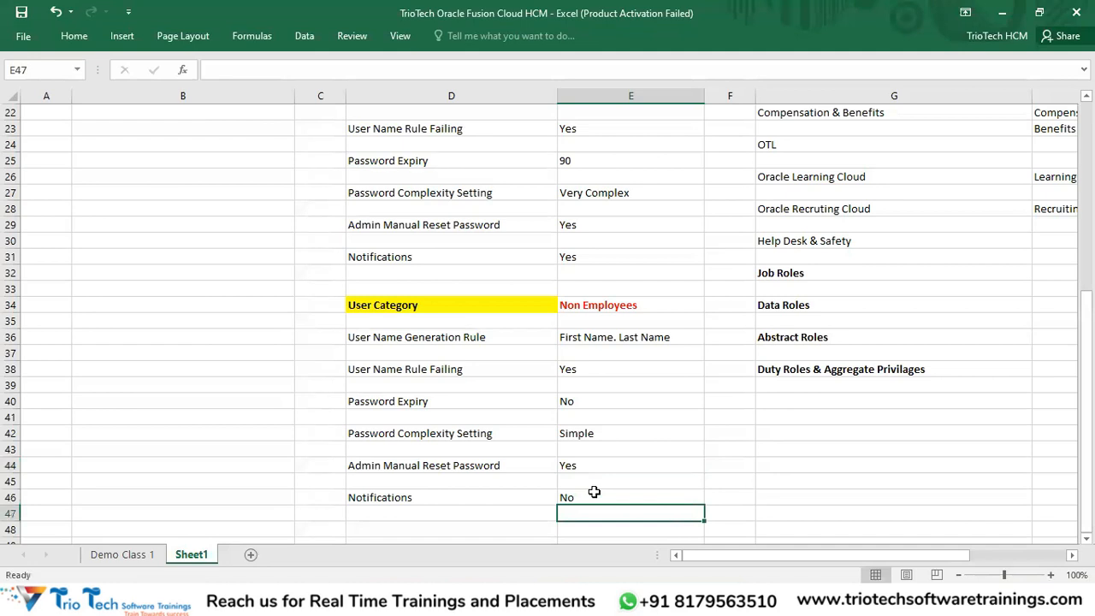
left_click(596, 303)
scroll(543, 402, "up", 2)
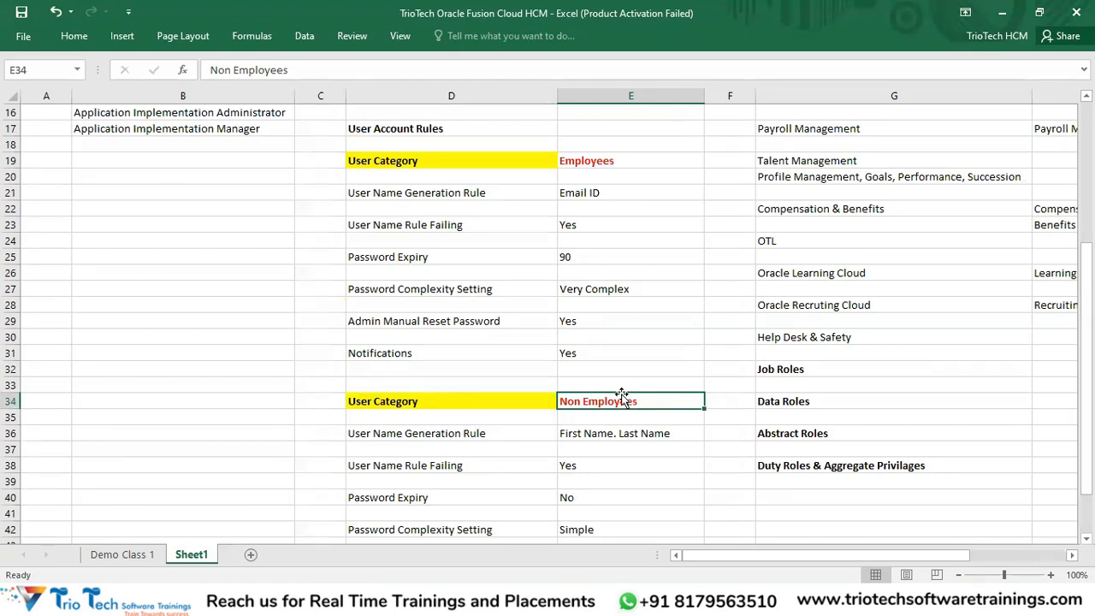
Step: Compare the Non Employees rules with the Employees rules block
scroll(622, 398, "down", 1)
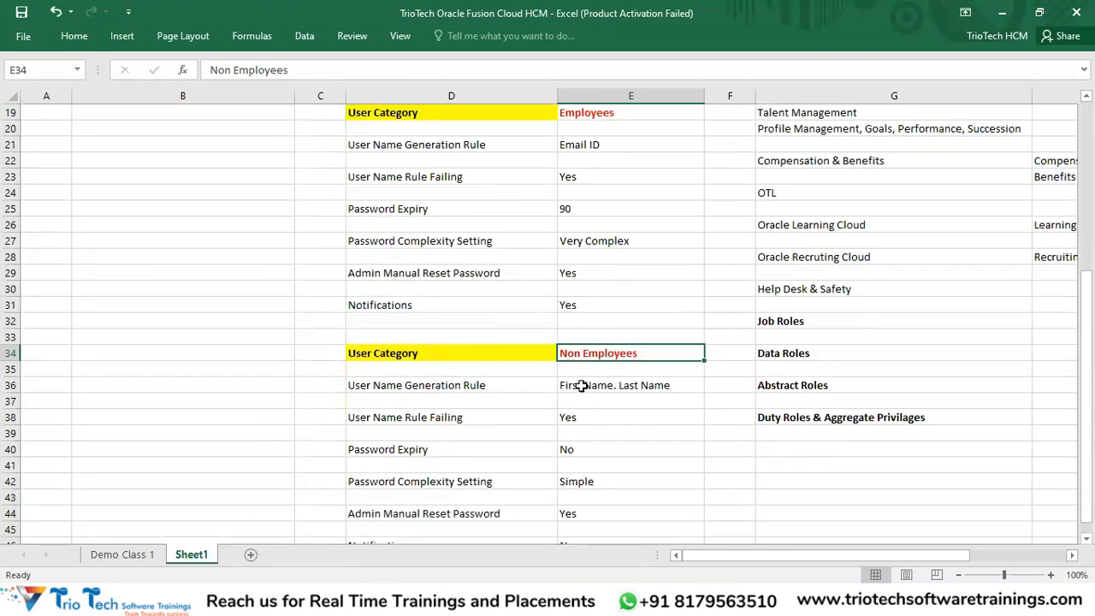
scroll(581, 386, "up", 1)
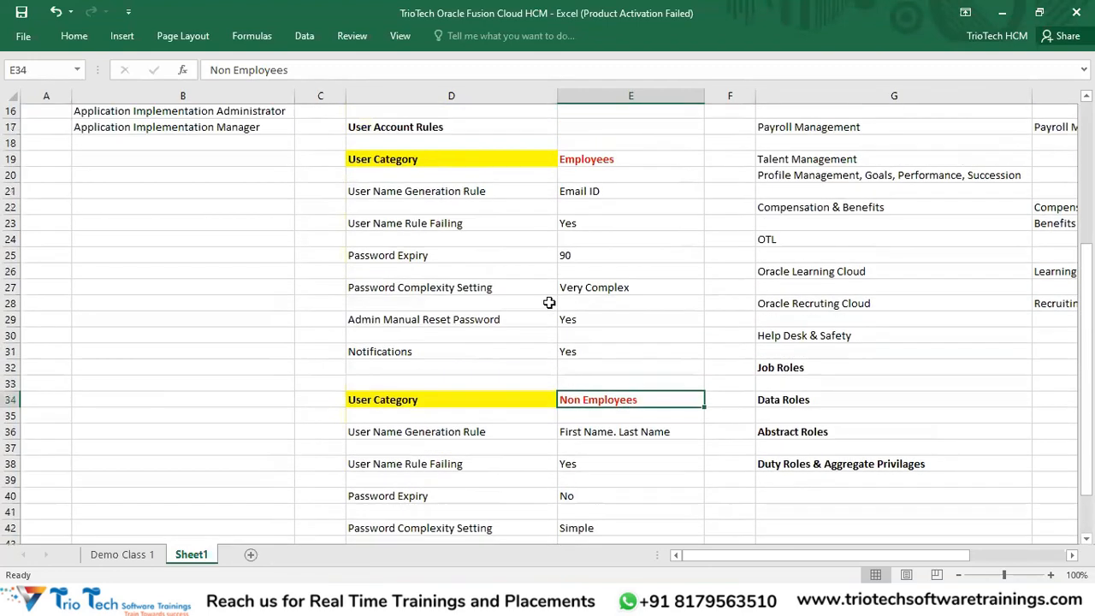
left_click_drag(522, 159, 626, 359)
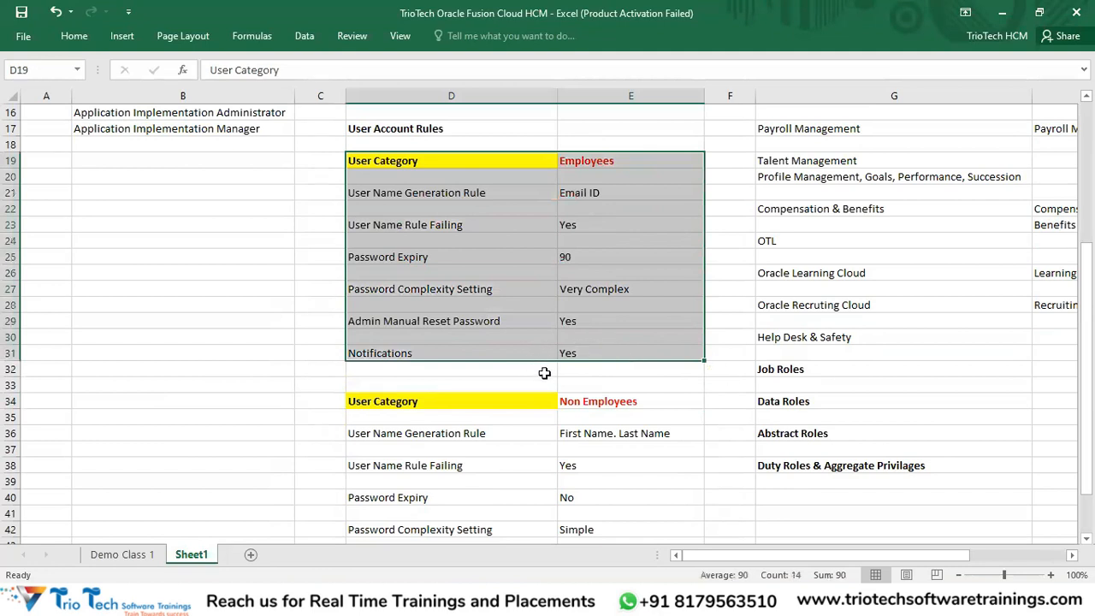
scroll(565, 356, "down", 1)
left_click(593, 358)
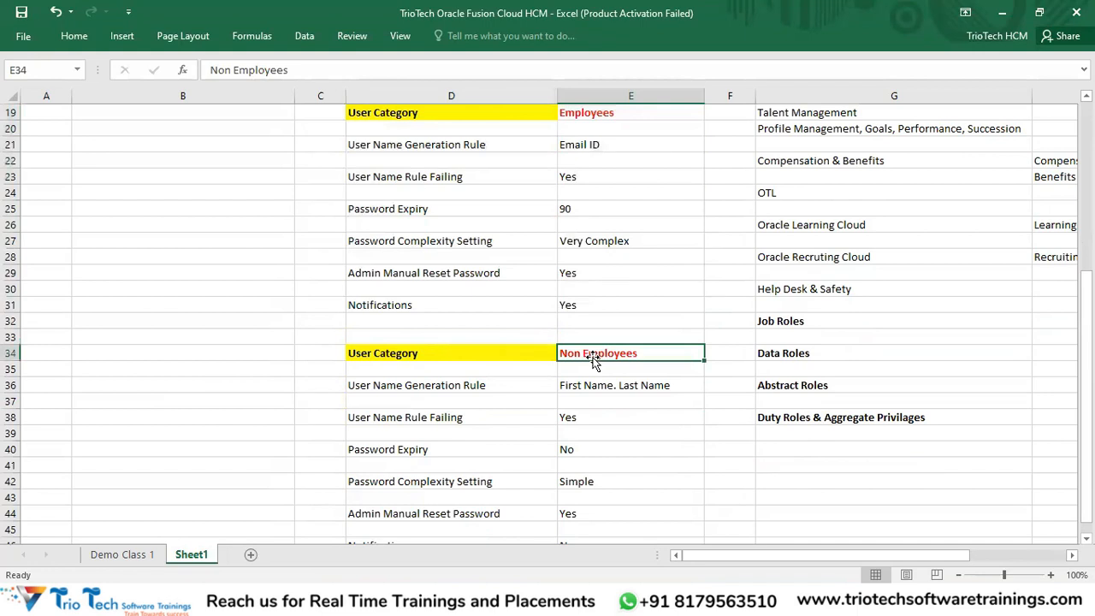
left_click_drag(602, 162, 599, 324)
left_click_drag(428, 193, 609, 359)
scroll(615, 326, "up", 1)
scroll(616, 326, "down", 1)
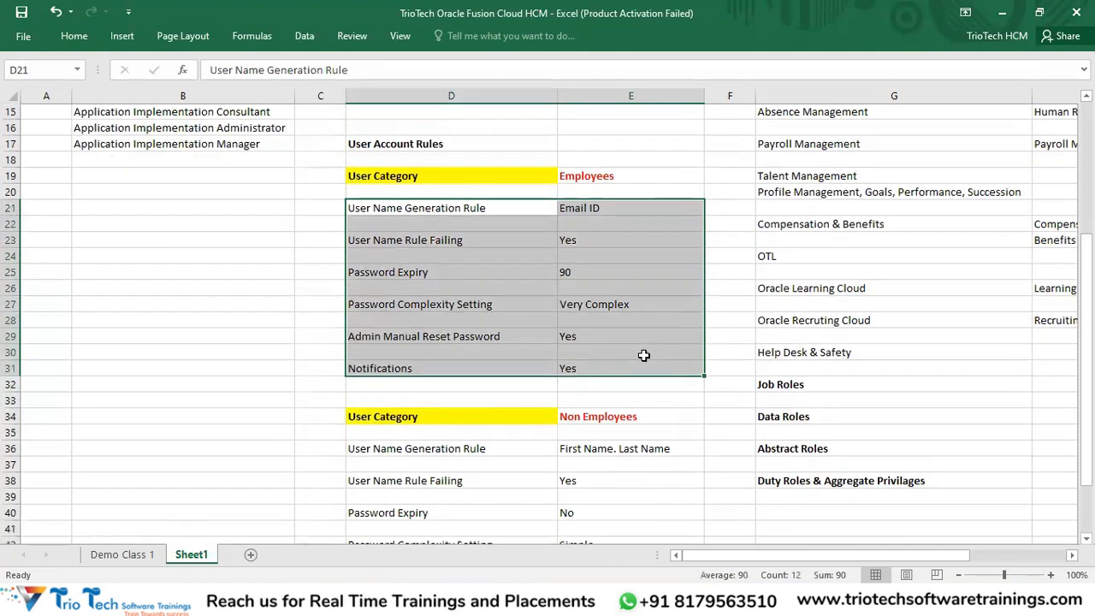
Step: Recheck the Non Employees block, then switch to Oracle's User Categories page
left_click(594, 407)
scroll(593, 407, "down", 2)
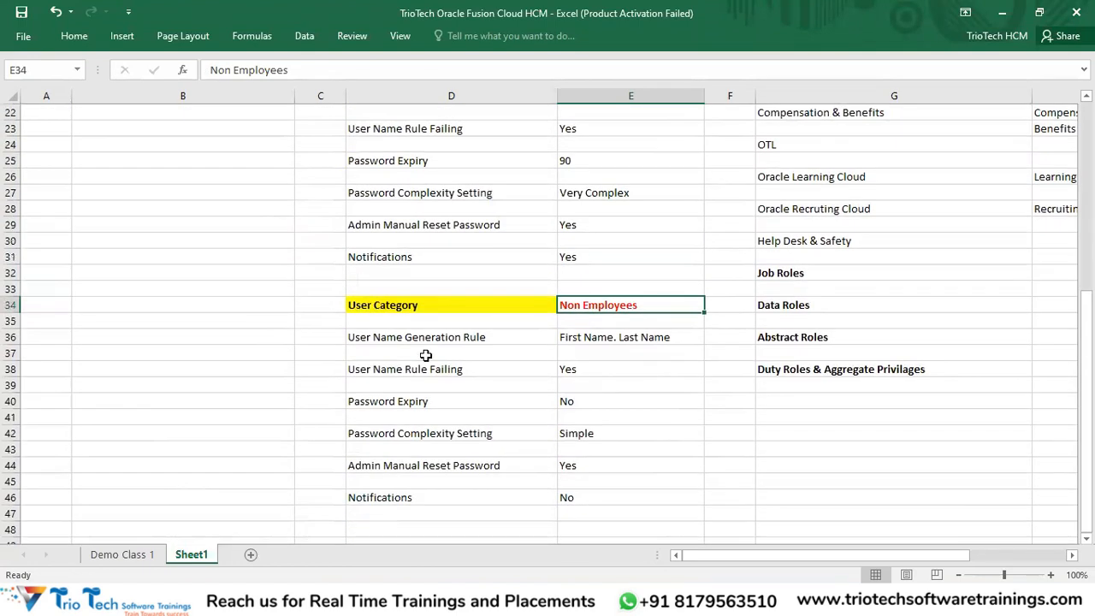
left_click(414, 304)
left_click_drag(616, 310, 636, 501)
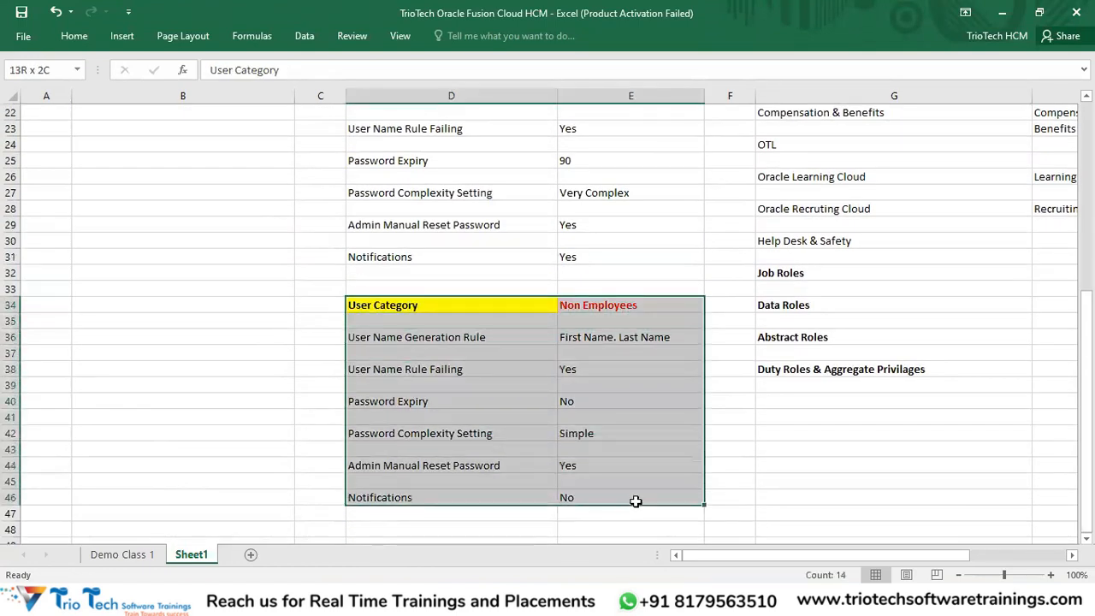
scroll(632, 426, "up", 1)
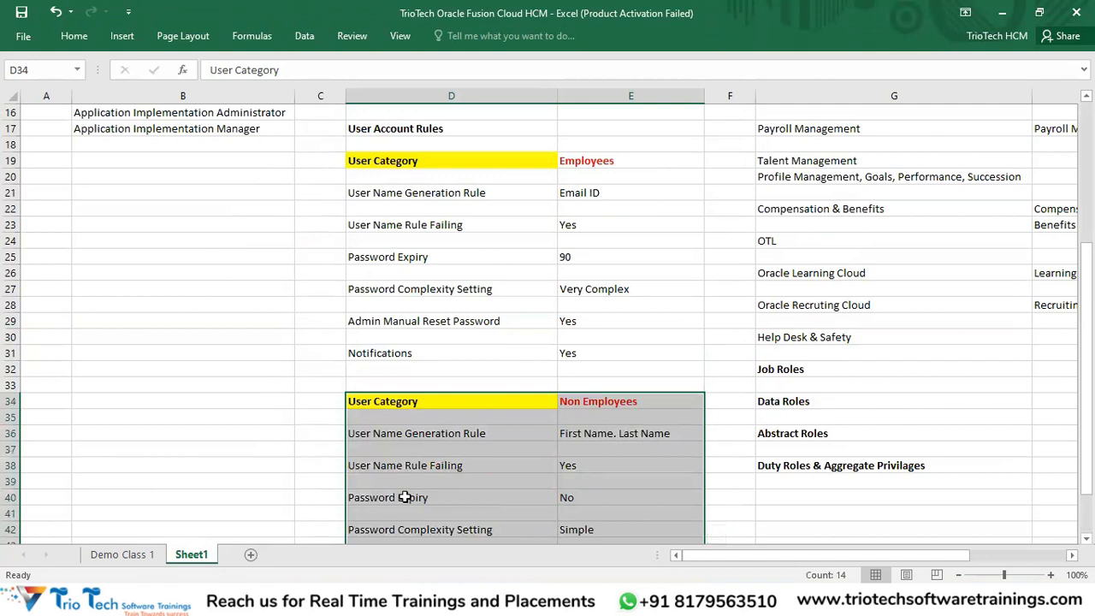
key("alt+Tab")
left_click_drag(173, 160, 315, 210)
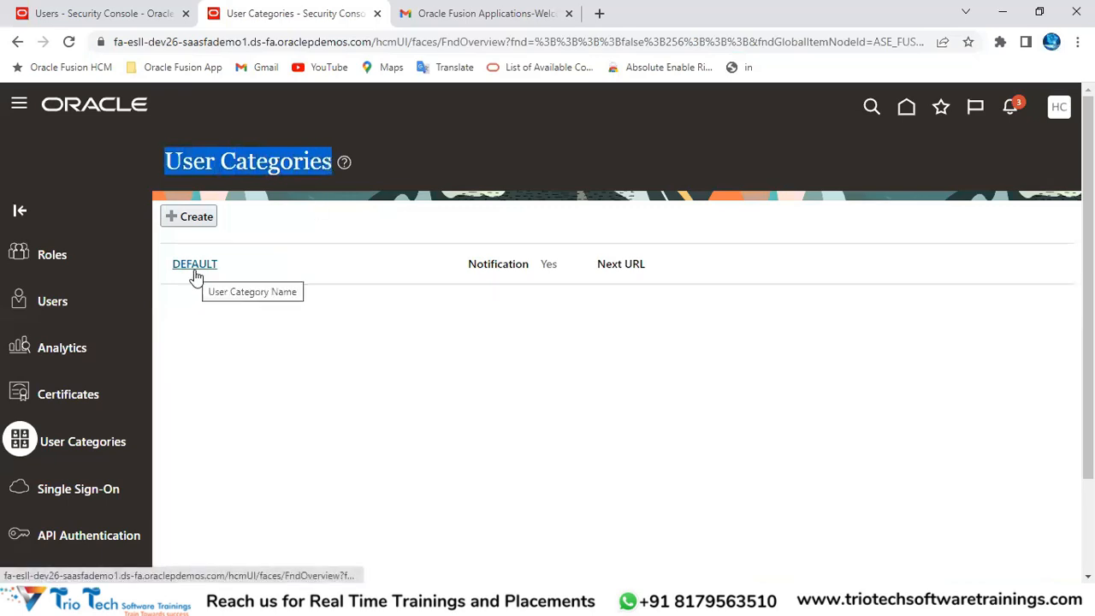
Step: Create a new user category named CustomCategory with CustomCategory as its description
left_click(189, 217)
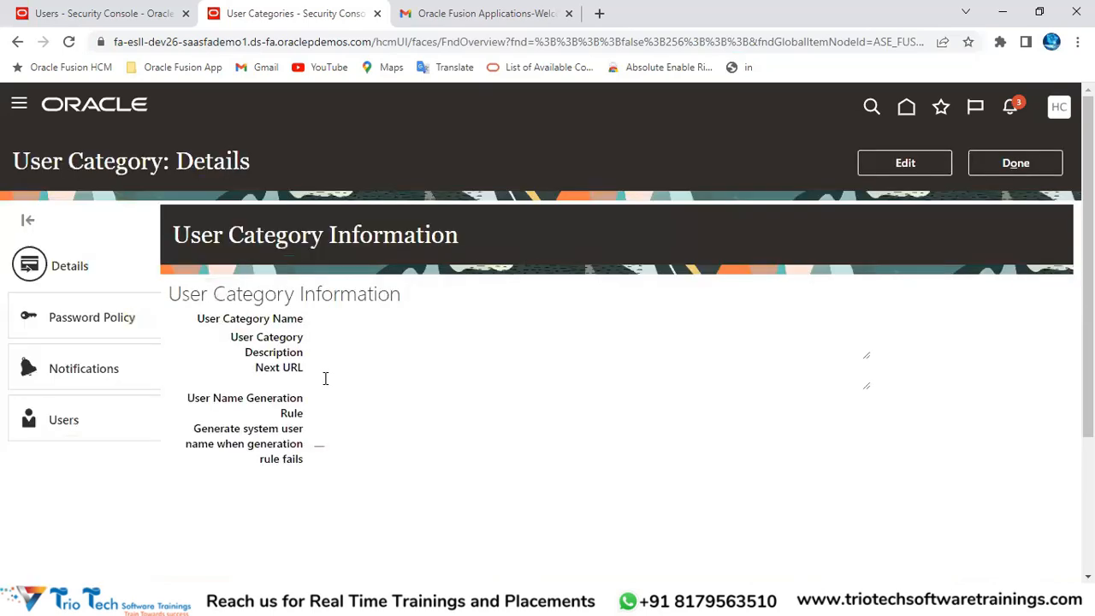
left_click(934, 164)
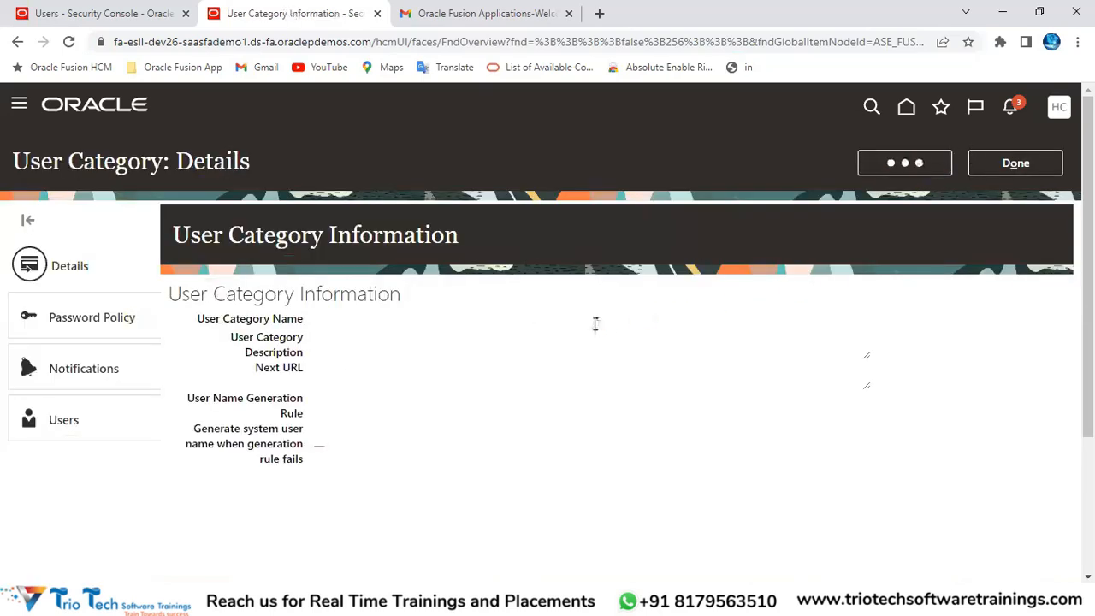
left_click(218, 223)
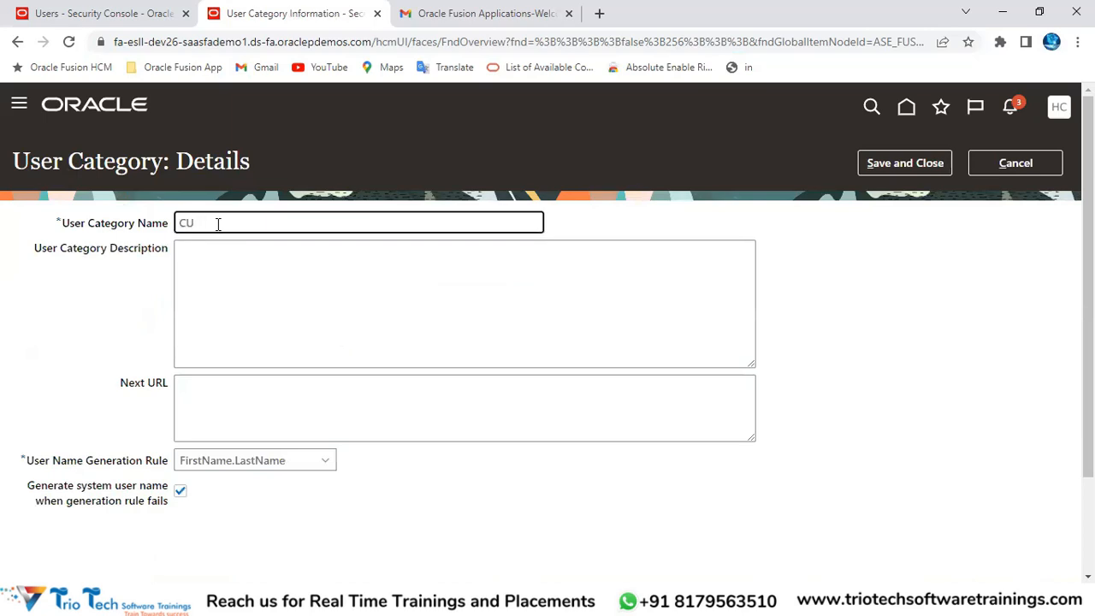
type("CustomCategory")
left_click(240, 284)
double_click(257, 224)
key("ctrl+c")
left_click(256, 253)
key("ctrl+v")
Step: Check the Excel notes and keep FirstName.LastName as the user name generation rule
left_click(251, 419)
scroll(657, 418, "down", 2)
left_click_drag(33, 340, 186, 350)
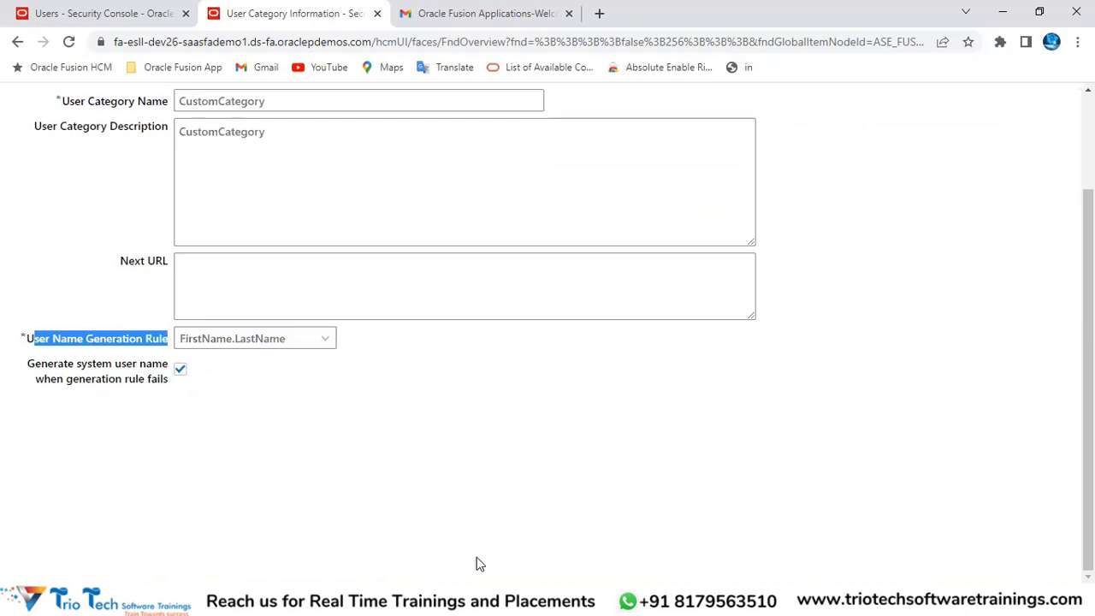
key("alt+Tab")
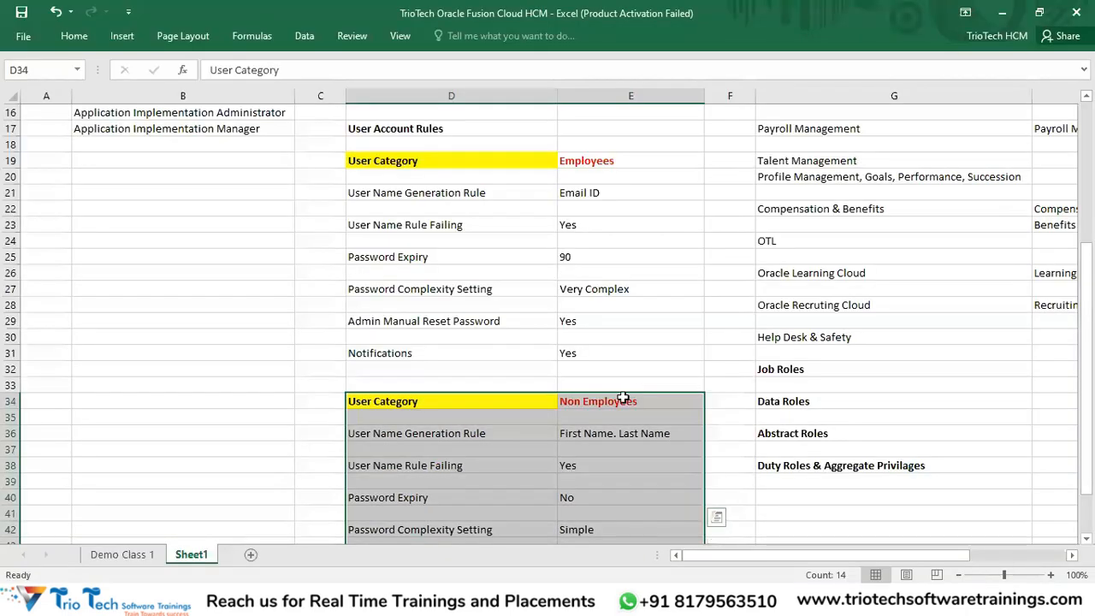
scroll(623, 399, "down", 2)
left_click(654, 335)
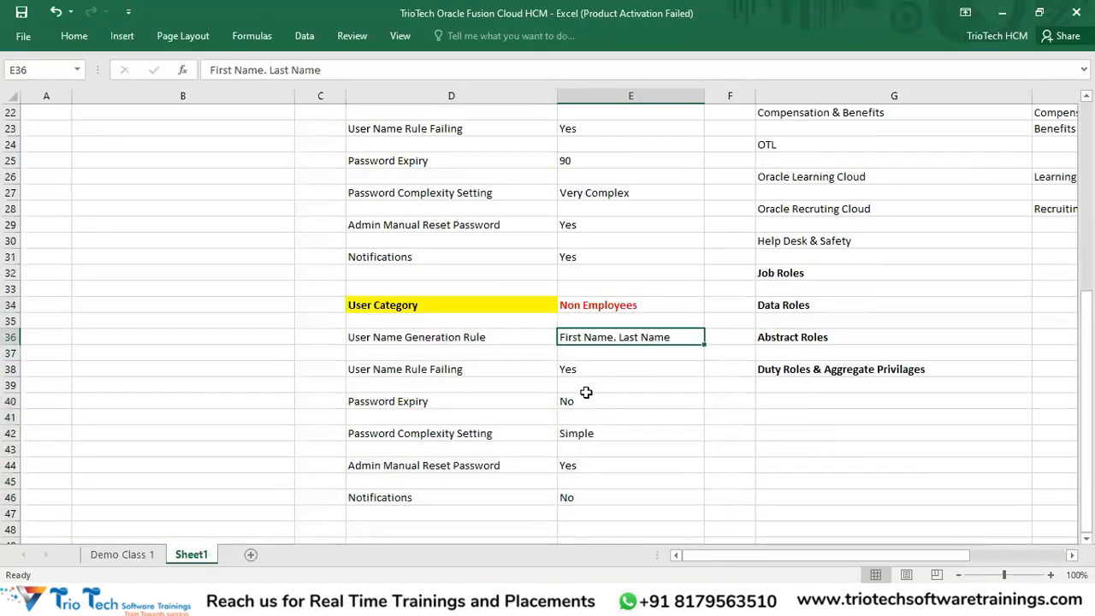
left_click(637, 306)
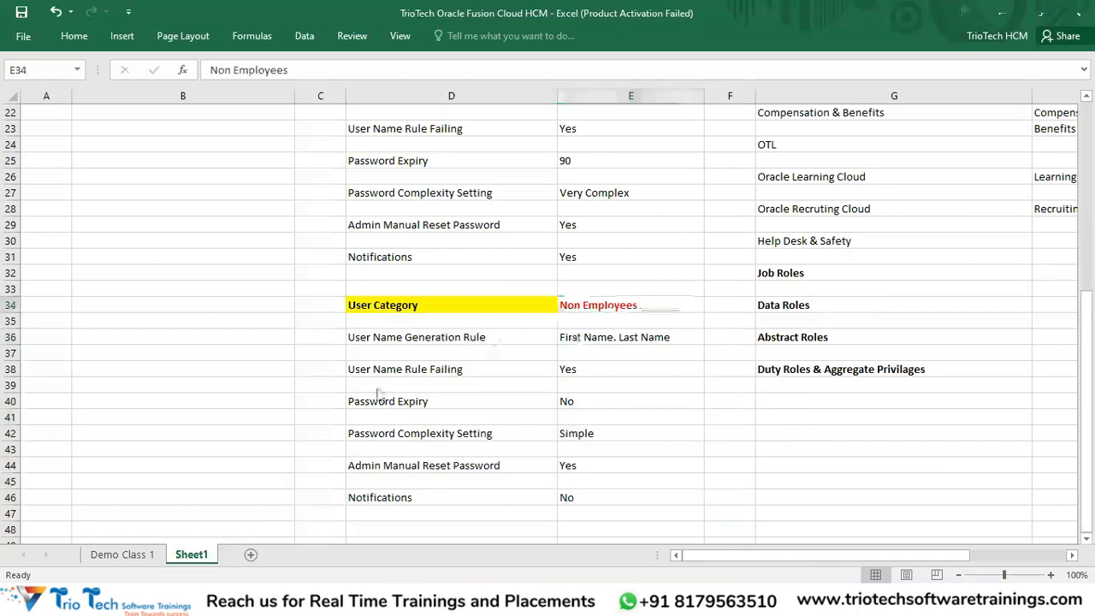
key("alt+Tab")
left_click(215, 340)
left_click(221, 360)
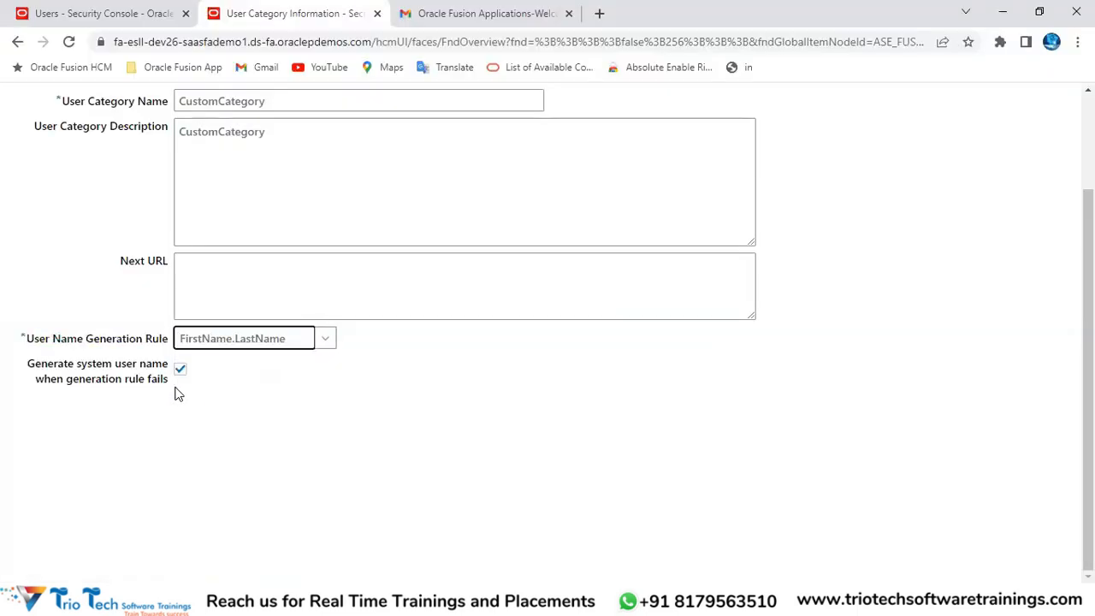
scroll(861, 276, "up", 3)
Step: Save the CUSTOMCATEGORY user category and review its details
left_click(904, 163)
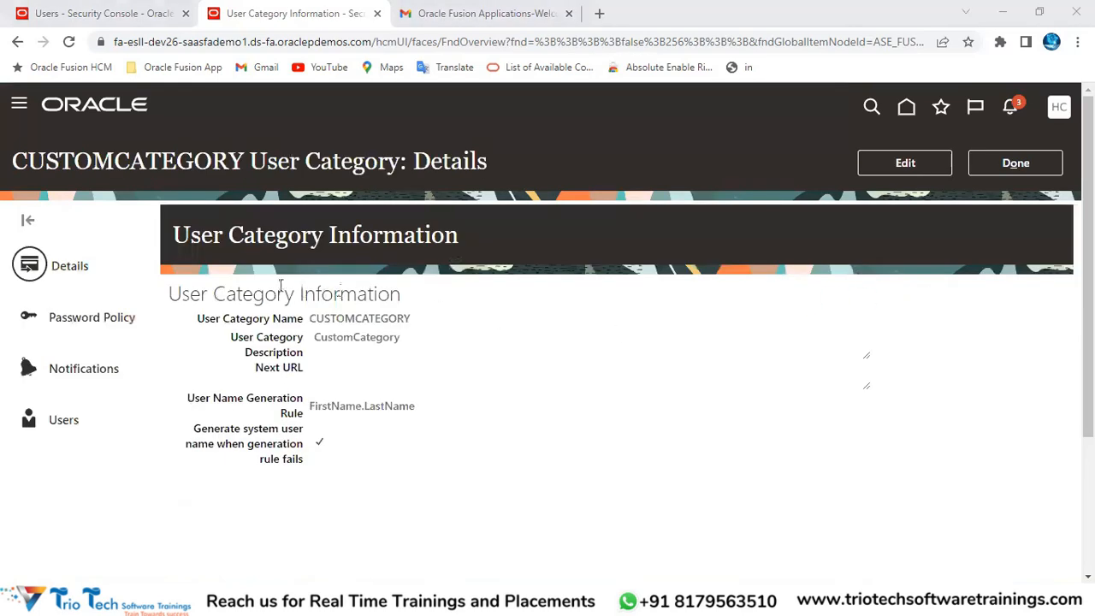
double_click(449, 160)
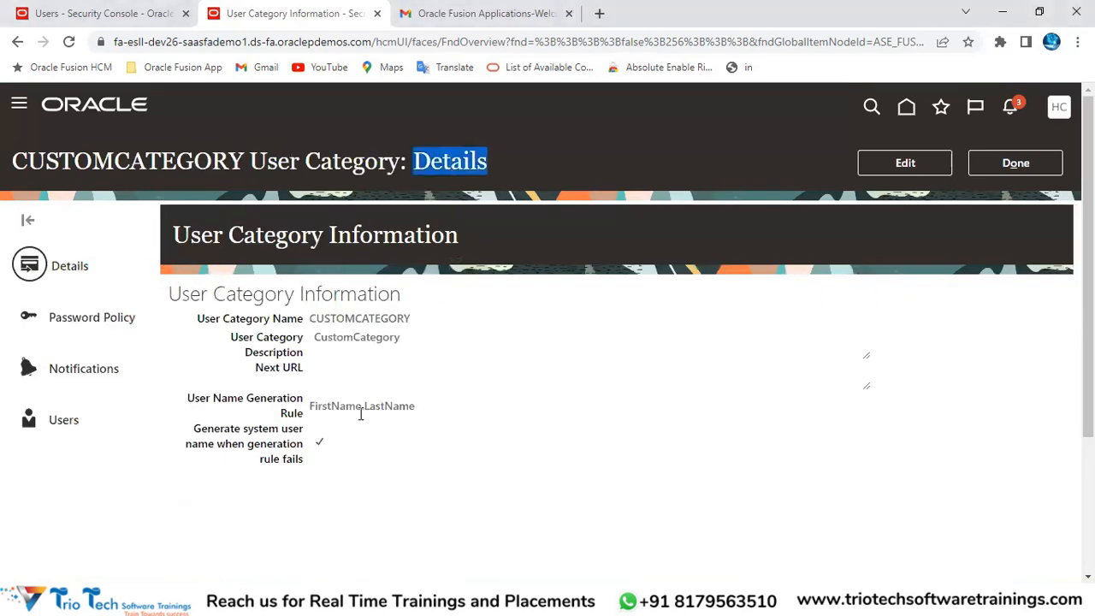
left_click_drag(320, 405, 409, 404)
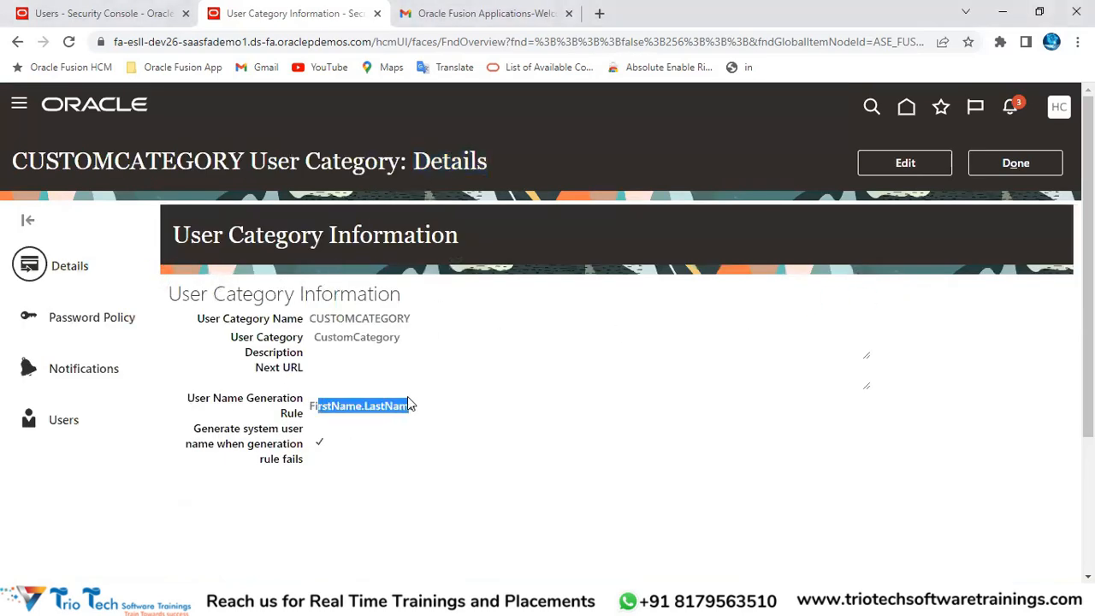
double_click(338, 314)
Step: Edit CUSTOMCATEGORY's password policy, checking the Password Expiry note in Excel
left_click(73, 328)
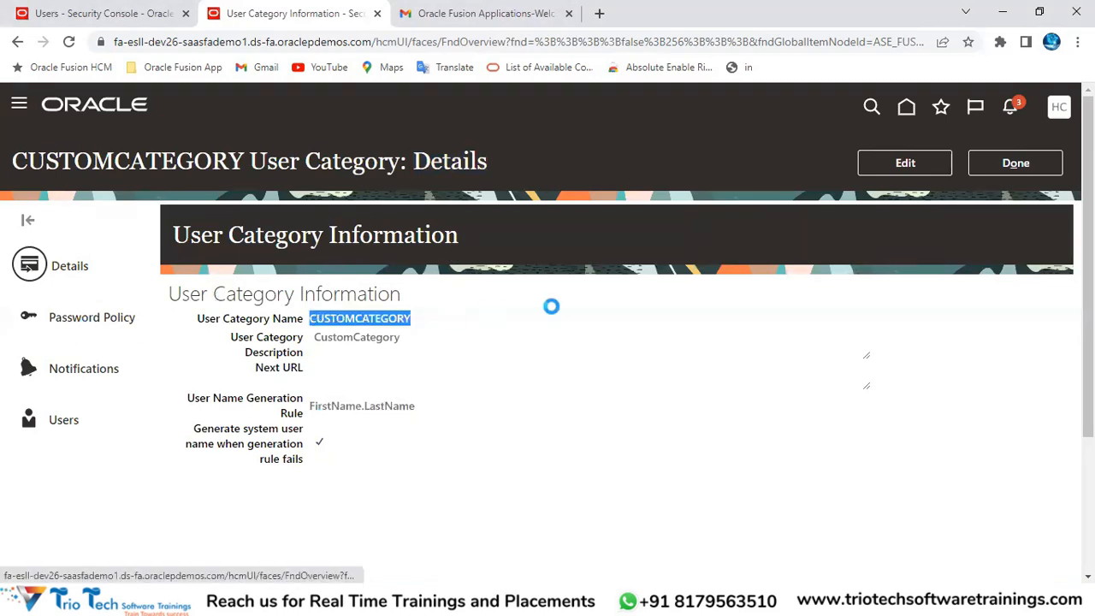
left_click(907, 169)
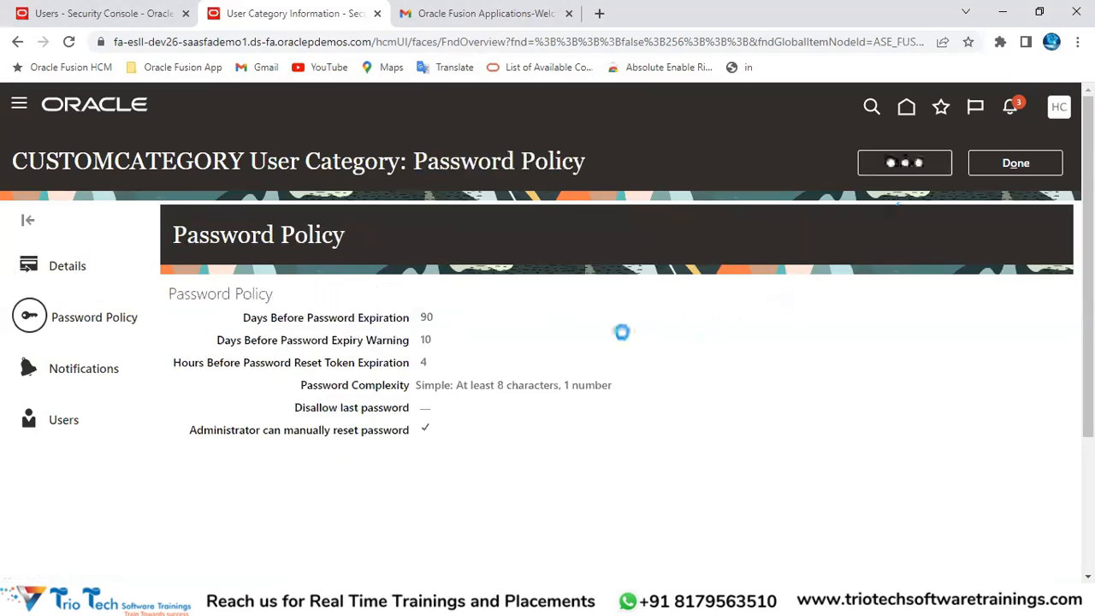
scroll(523, 359, "down", 1)
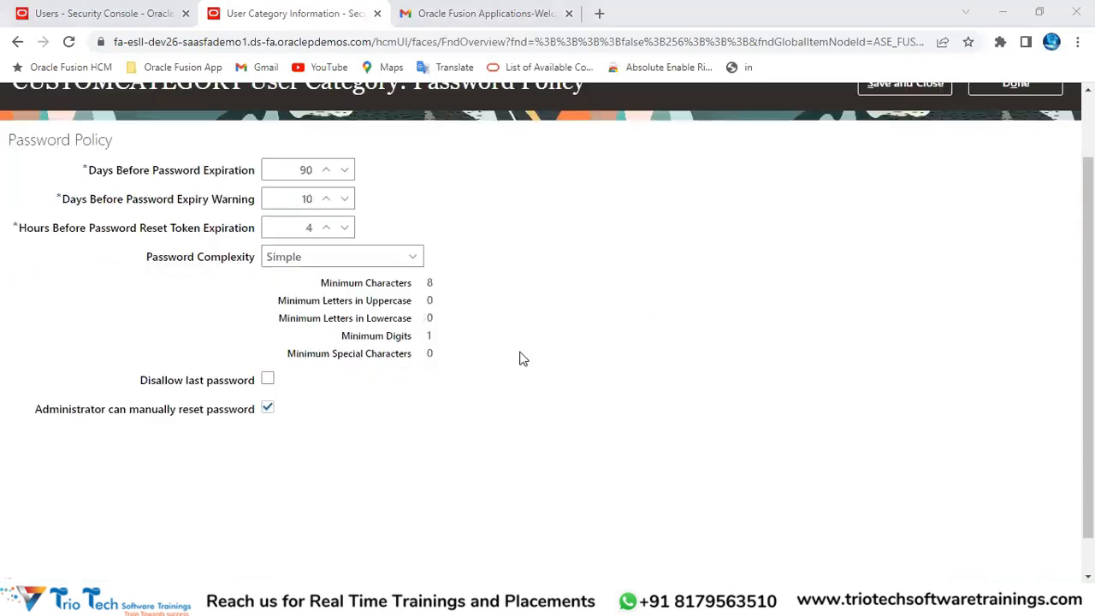
key("alt+Tab")
scroll(599, 299, "down", 2)
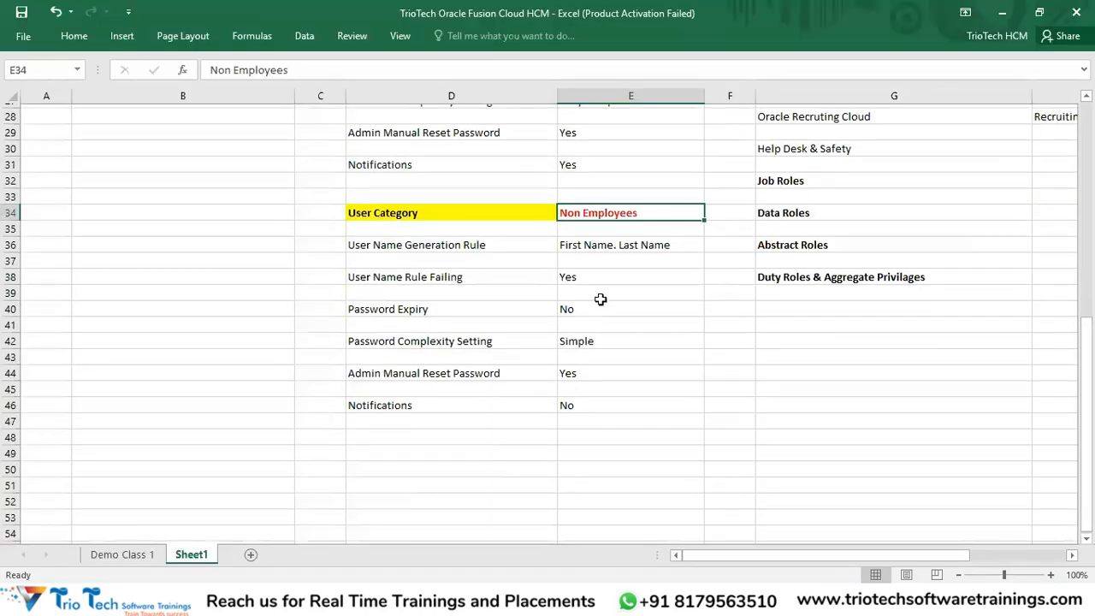
left_click(572, 273)
left_click_drag(589, 305, 430, 306)
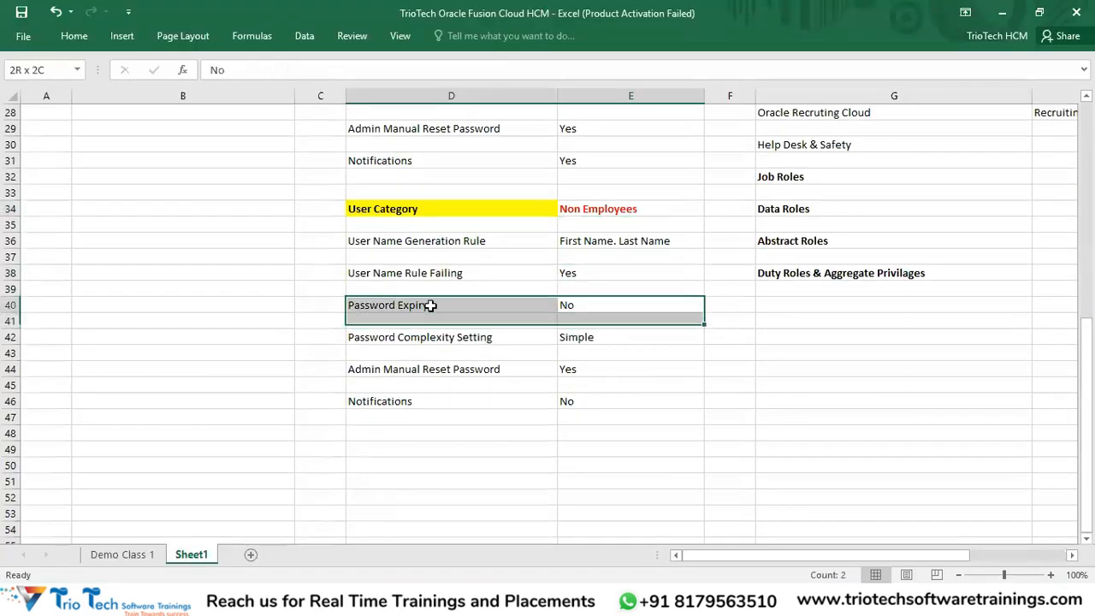
key("alt+Tab")
key("alt+Tab")
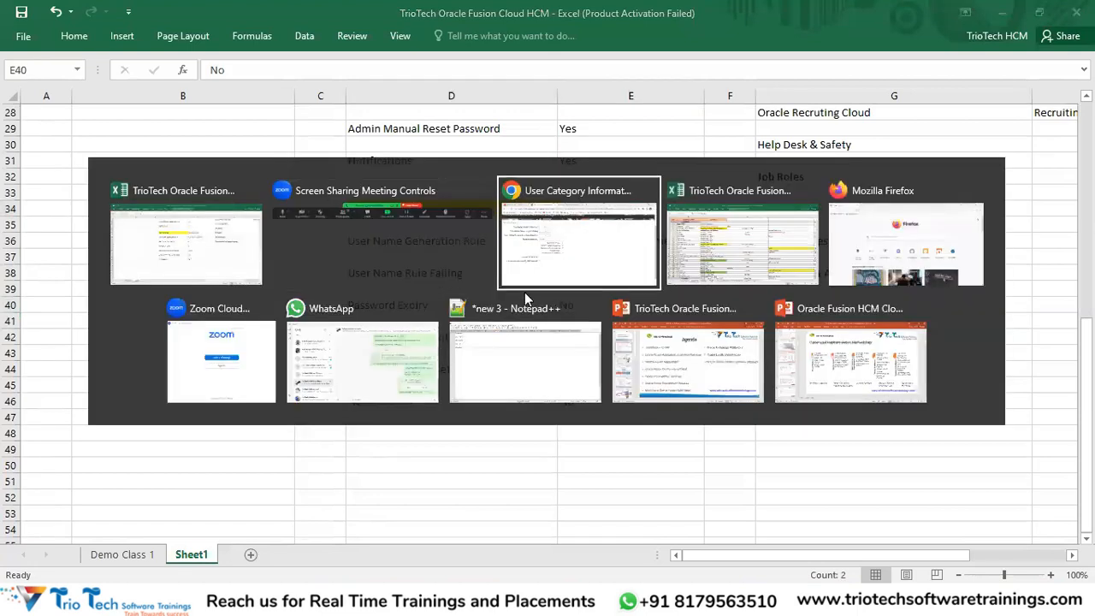
Step: Set password expiration to 9999 days, keep Simple complexity, and save the policy
left_click(308, 171)
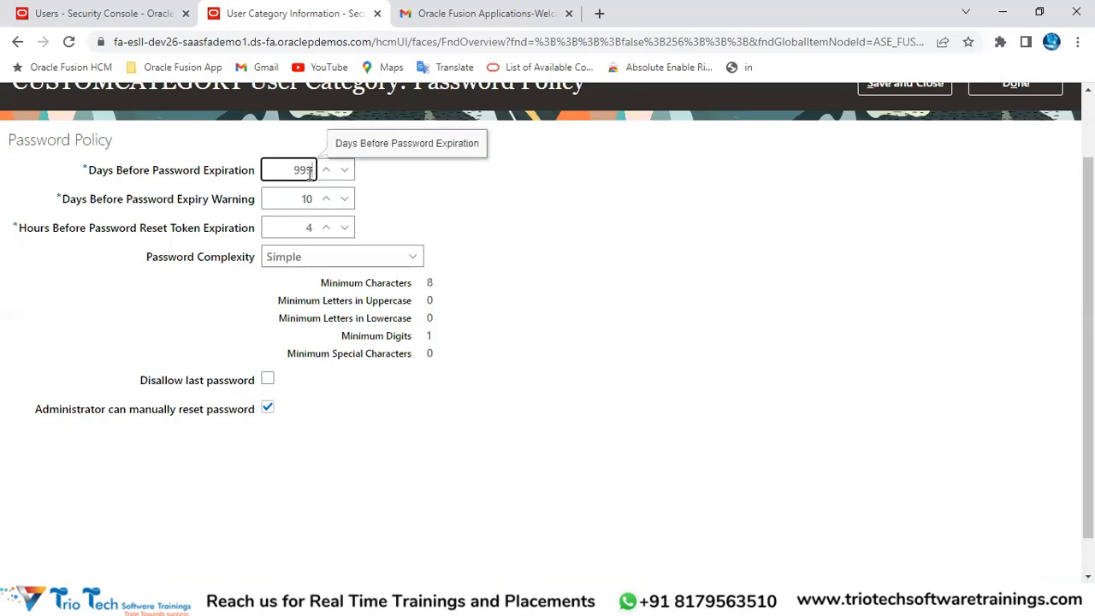
left_click(725, 263)
scroll(548, 351, "up", 1)
left_click_drag(285, 250, 326, 308)
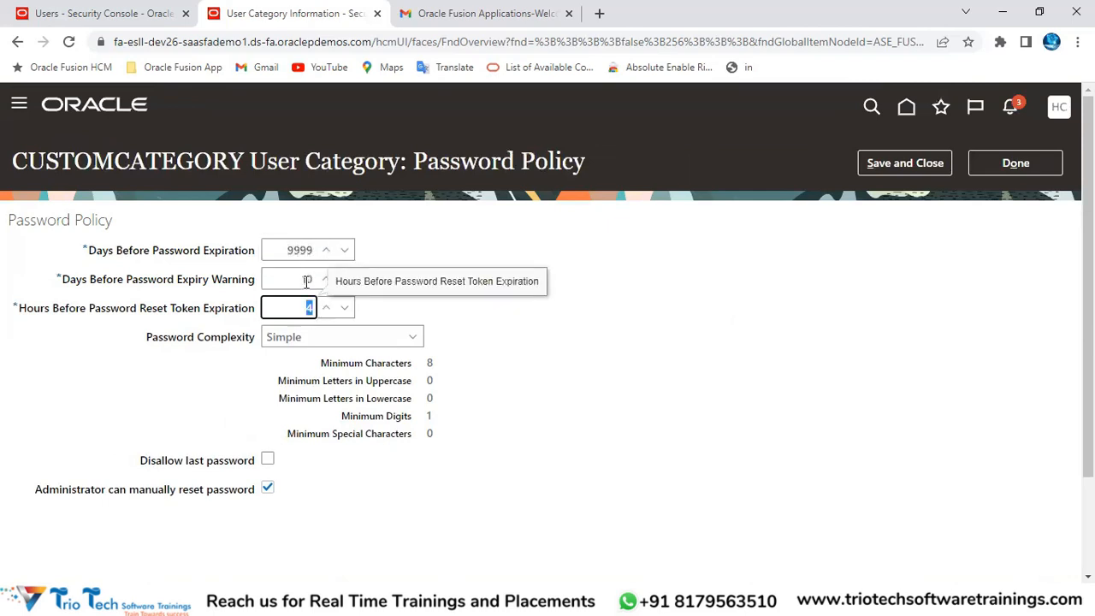
left_click_drag(287, 250, 309, 251)
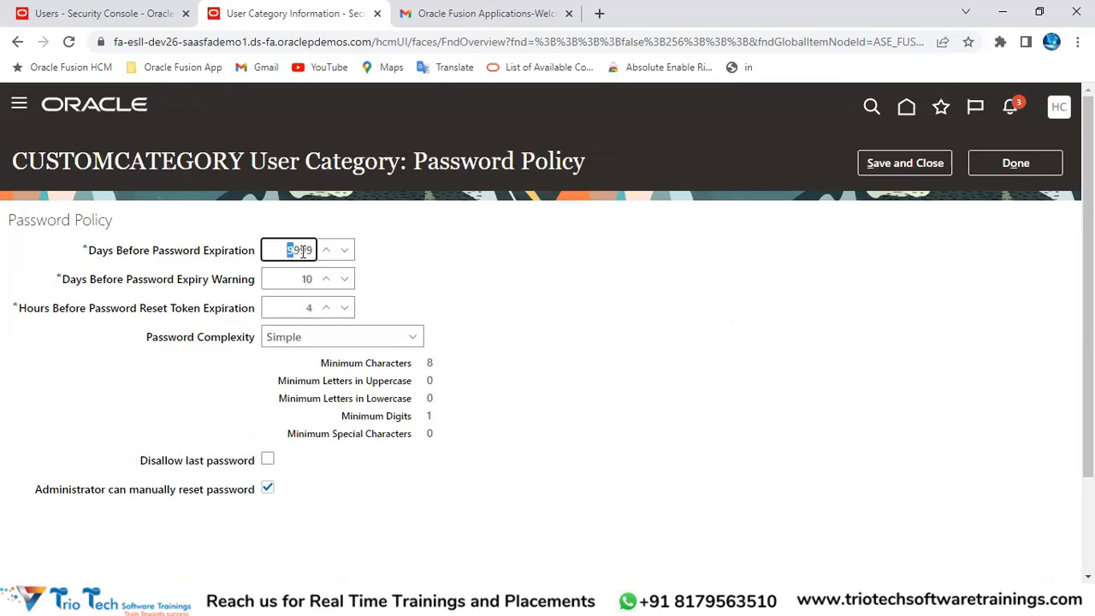
left_click(298, 339)
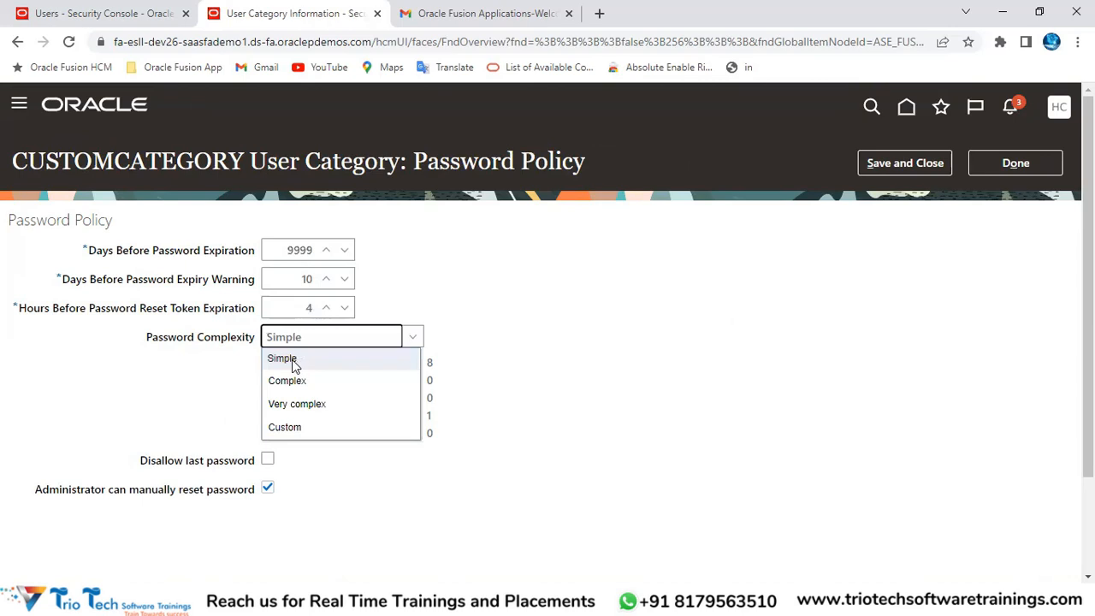
left_click(293, 363)
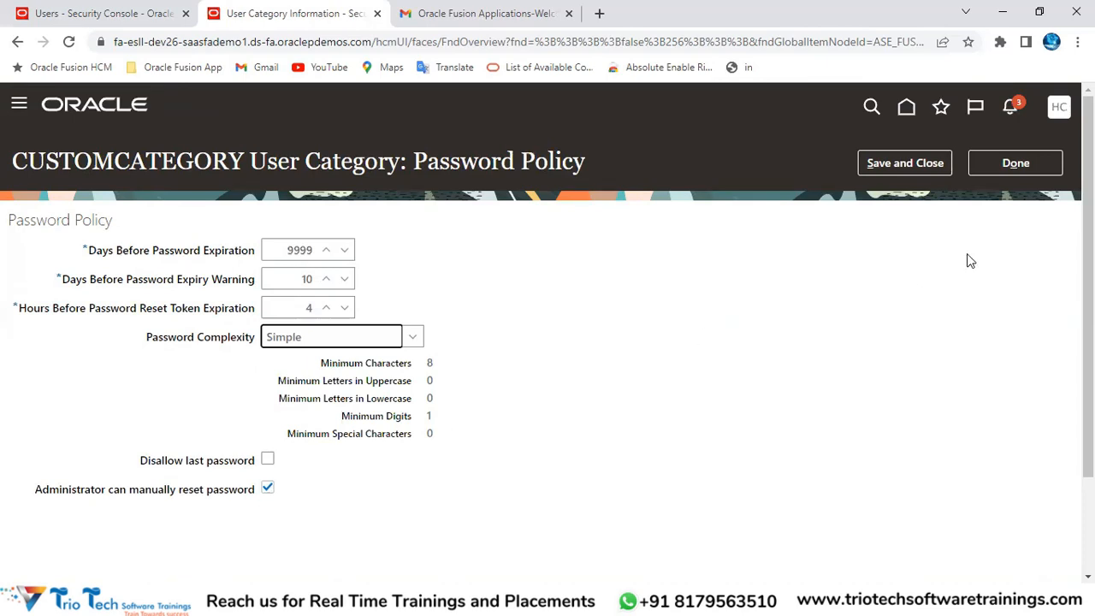
left_click(911, 169)
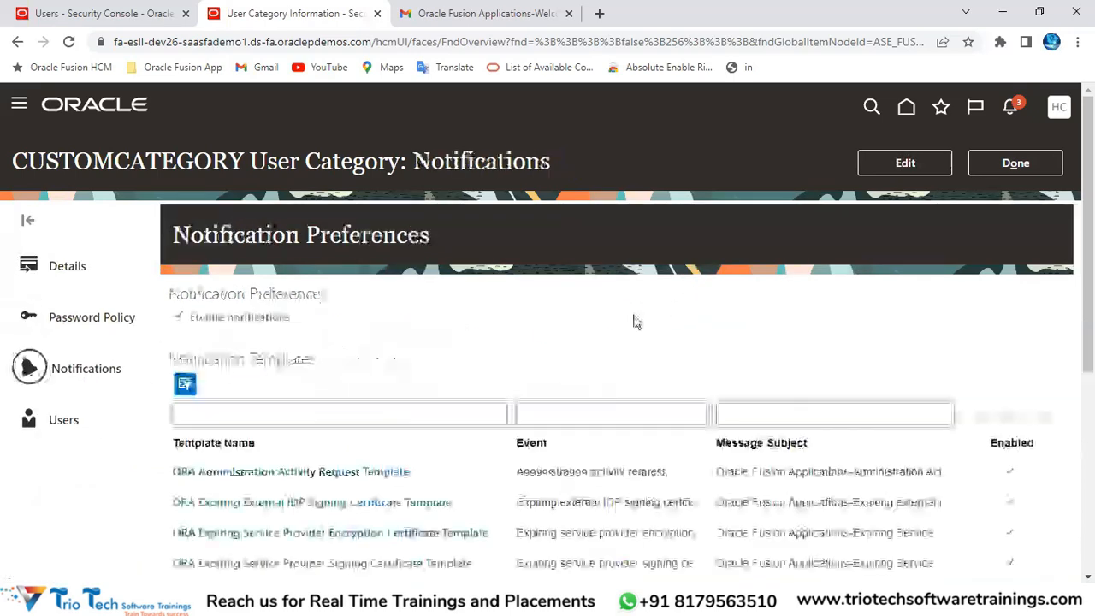
Step: Check the Notifications row of the Non Employees notes in Excel
key("alt+Tab")
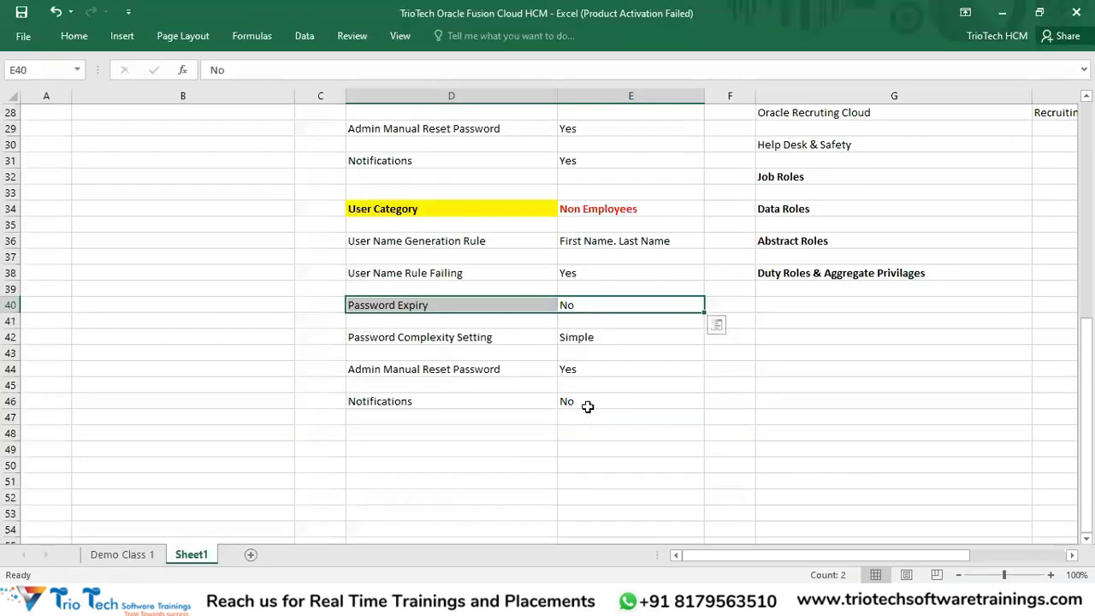
left_click(619, 209)
left_click_drag(577, 402, 447, 413)
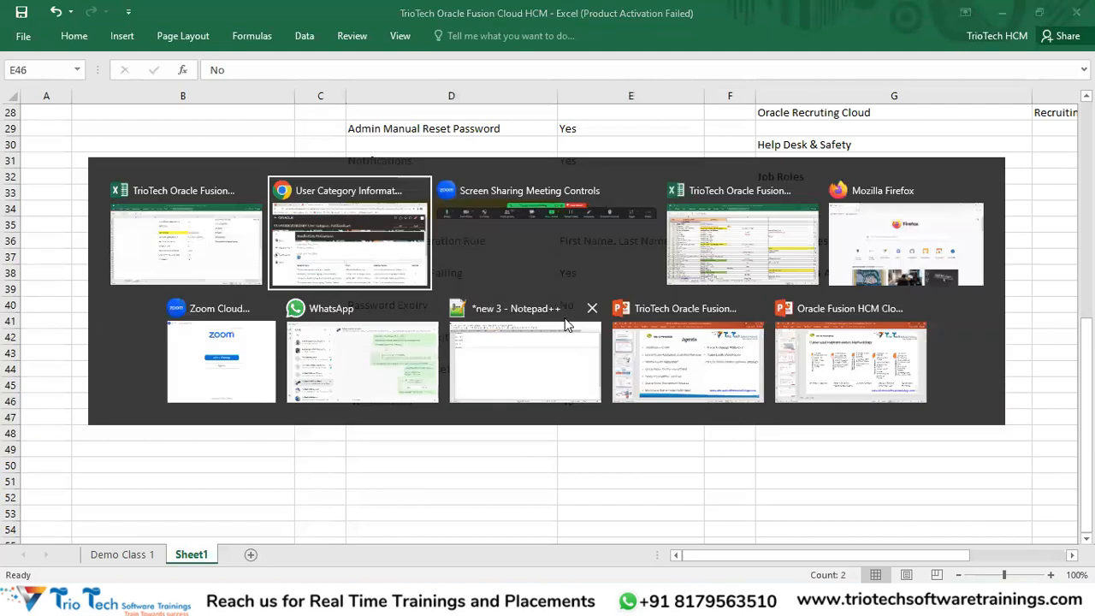
key("alt+Tab")
Step: Disable notifications for CUSTOMCATEGORY and save the change
left_click(890, 169)
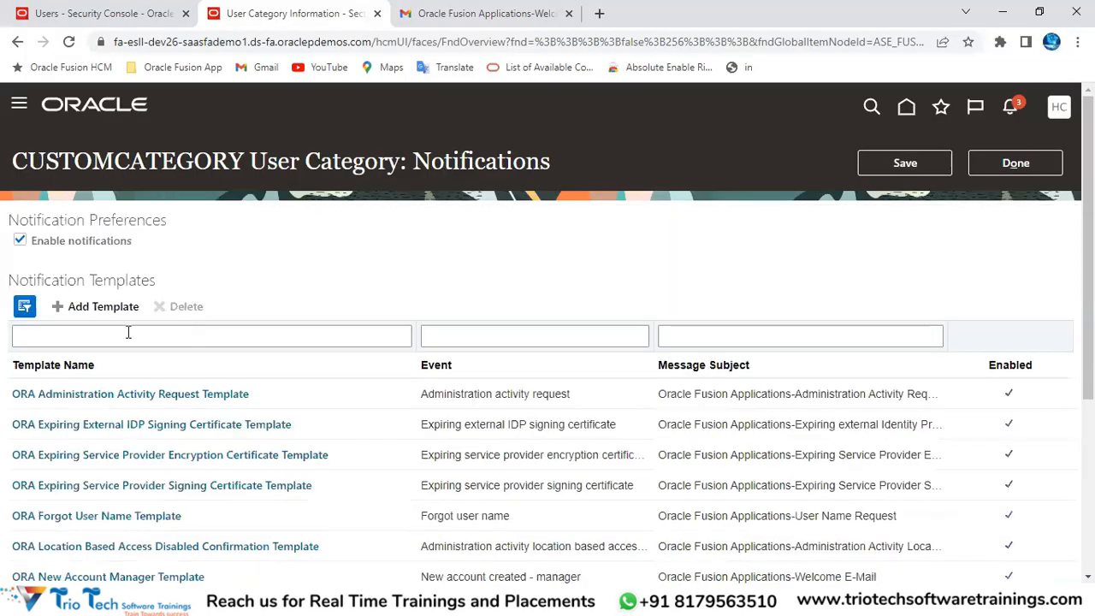
left_click(20, 242)
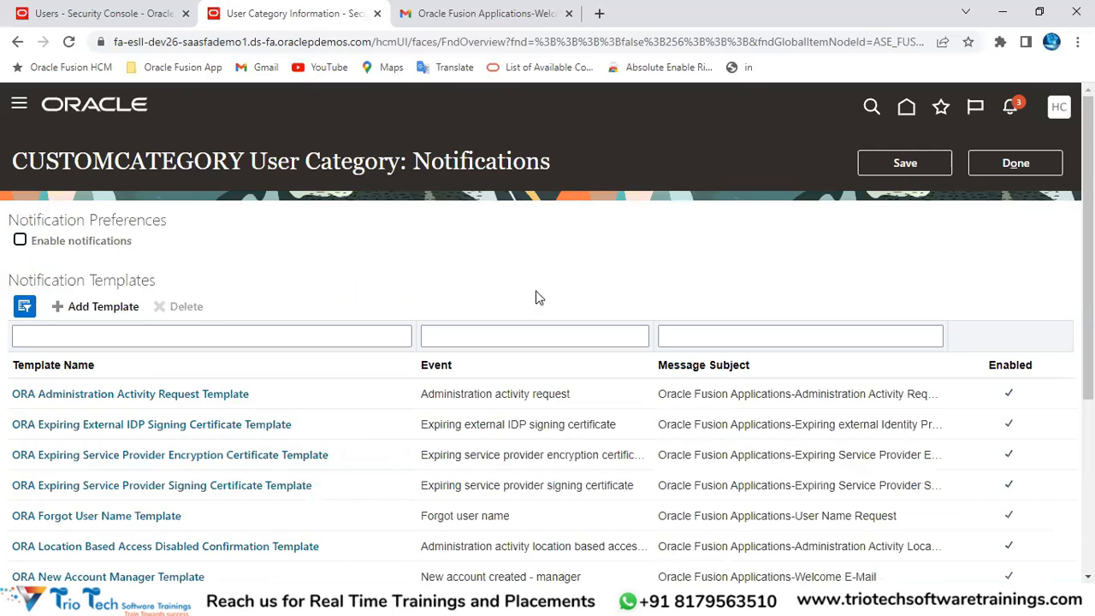
left_click(915, 163)
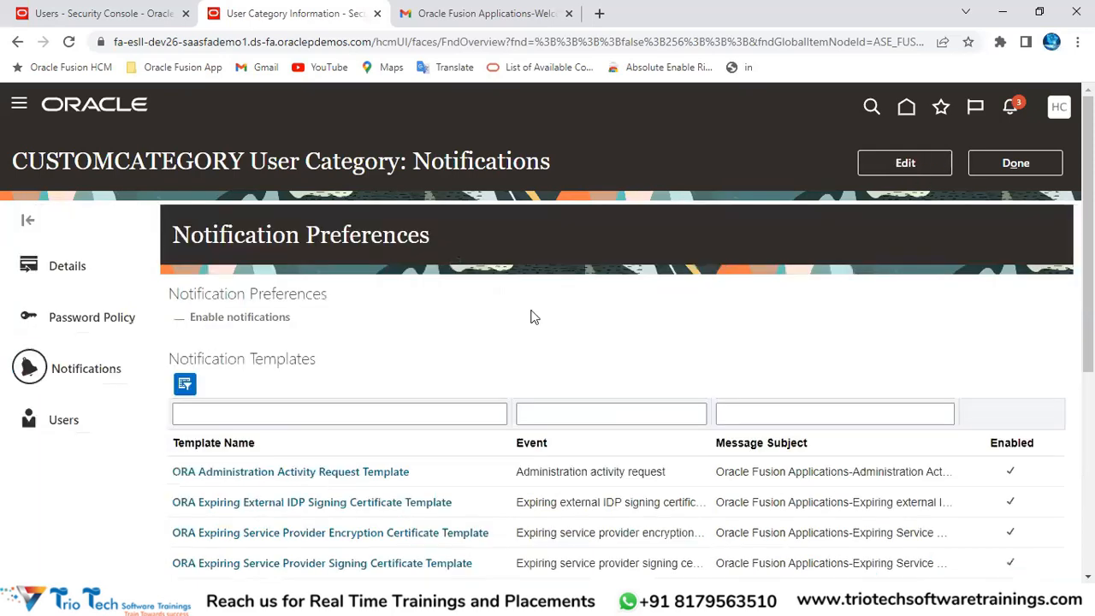
left_click(51, 425)
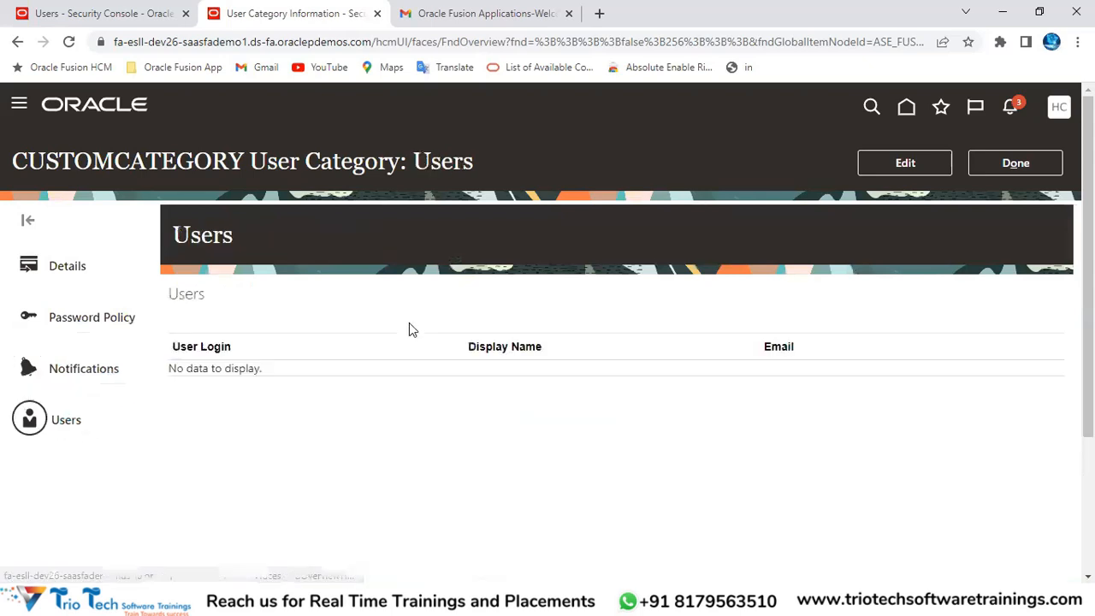
Step: Confirm CUSTOMCATEGORY has no users and return to the list showing it beside DEFAULT
double_click(432, 166)
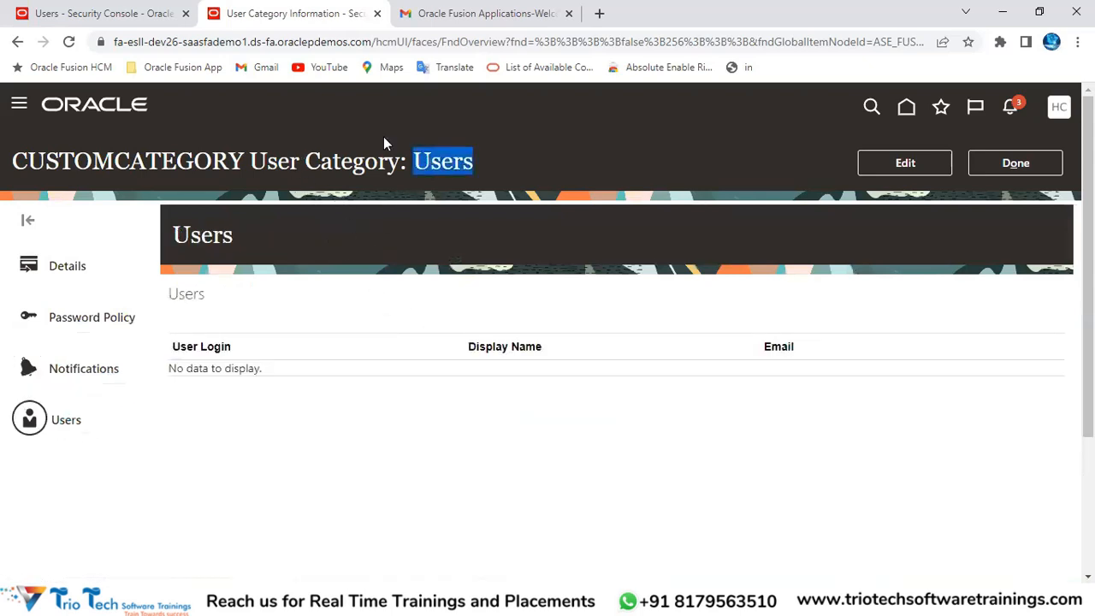
double_click(137, 160)
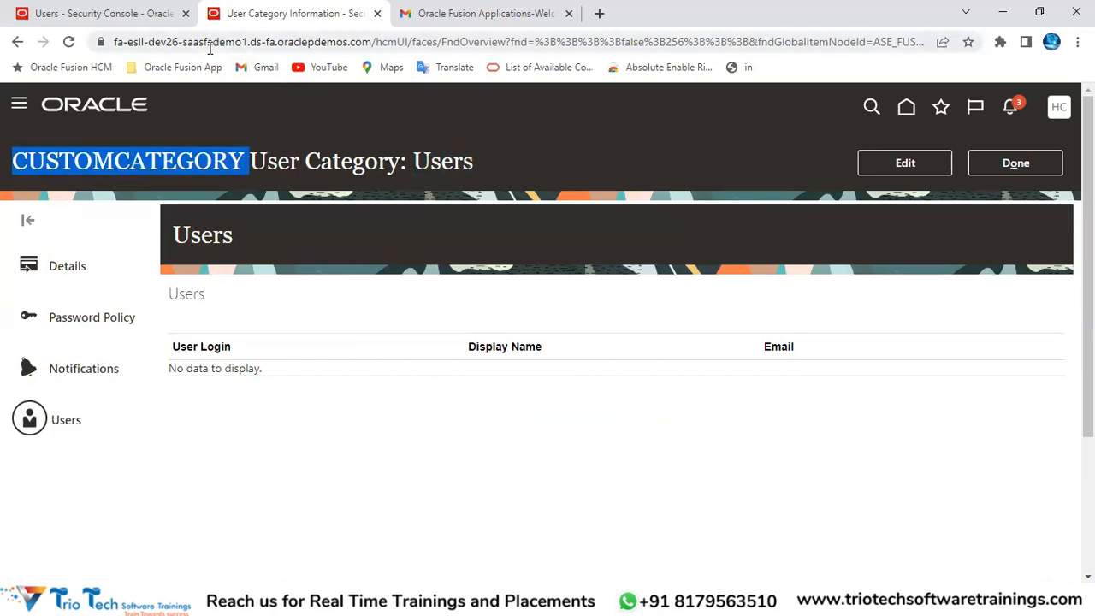
left_click(209, 49)
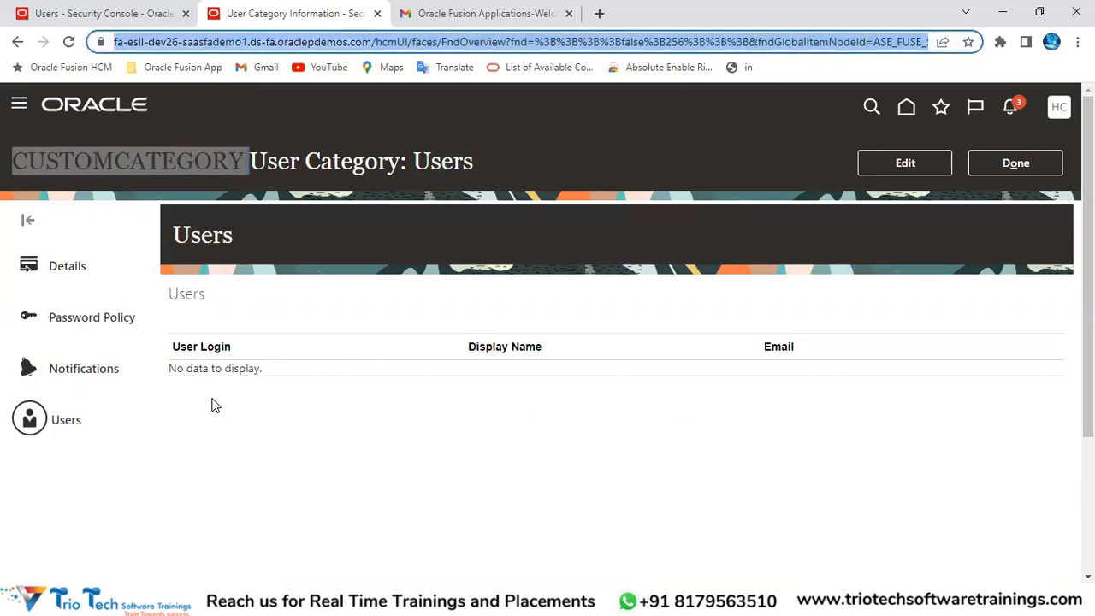
left_click(1028, 170)
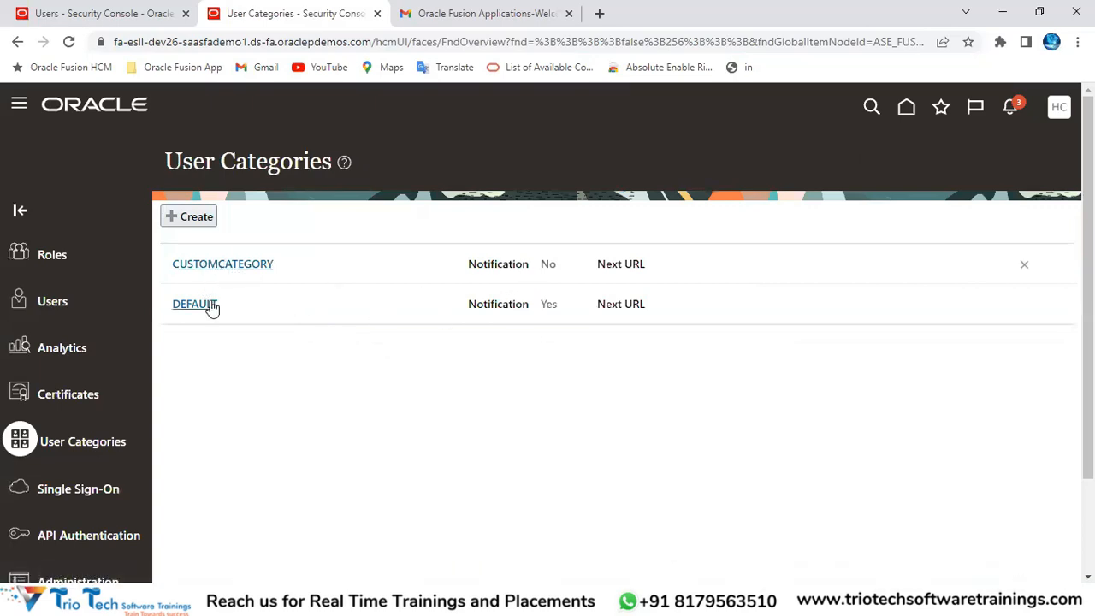
double_click(548, 304)
left_click(327, 313)
key("alt+Tab")
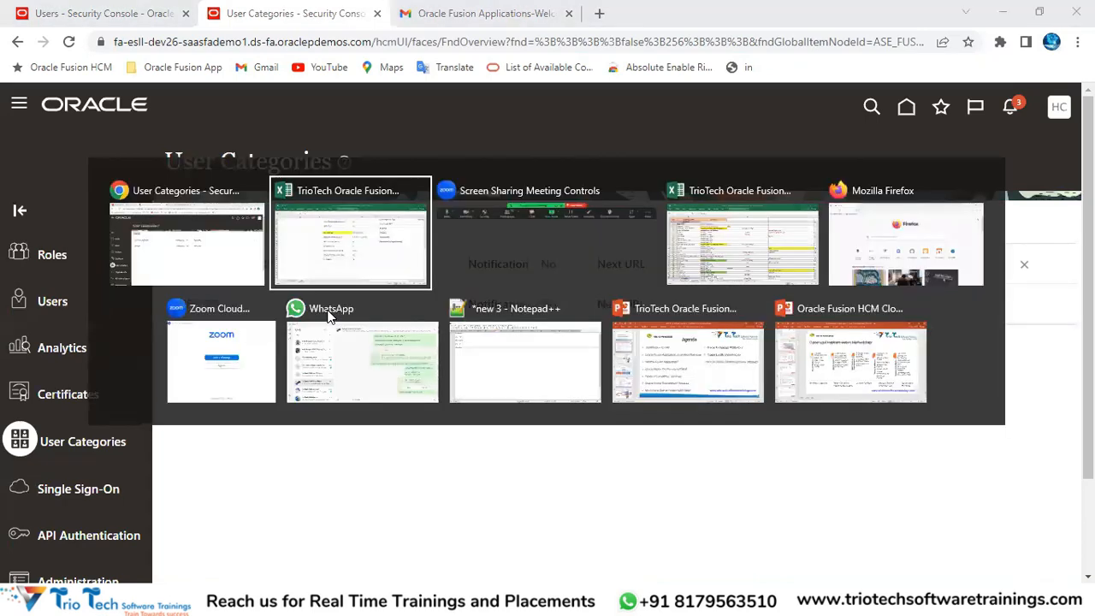
scroll(560, 269, "up", 5)
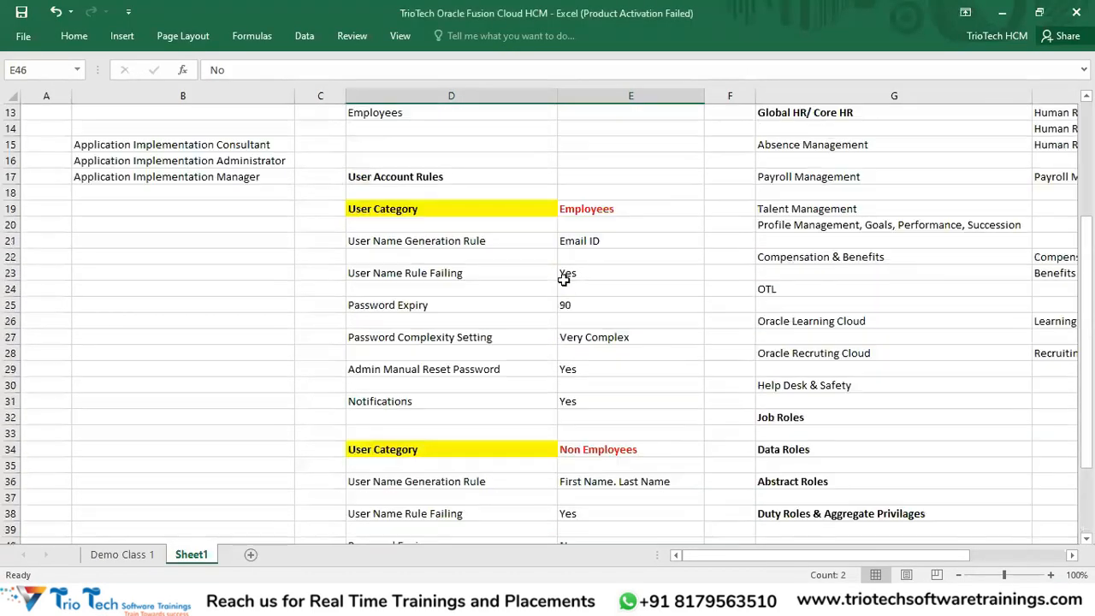
scroll(567, 300, "up", 2)
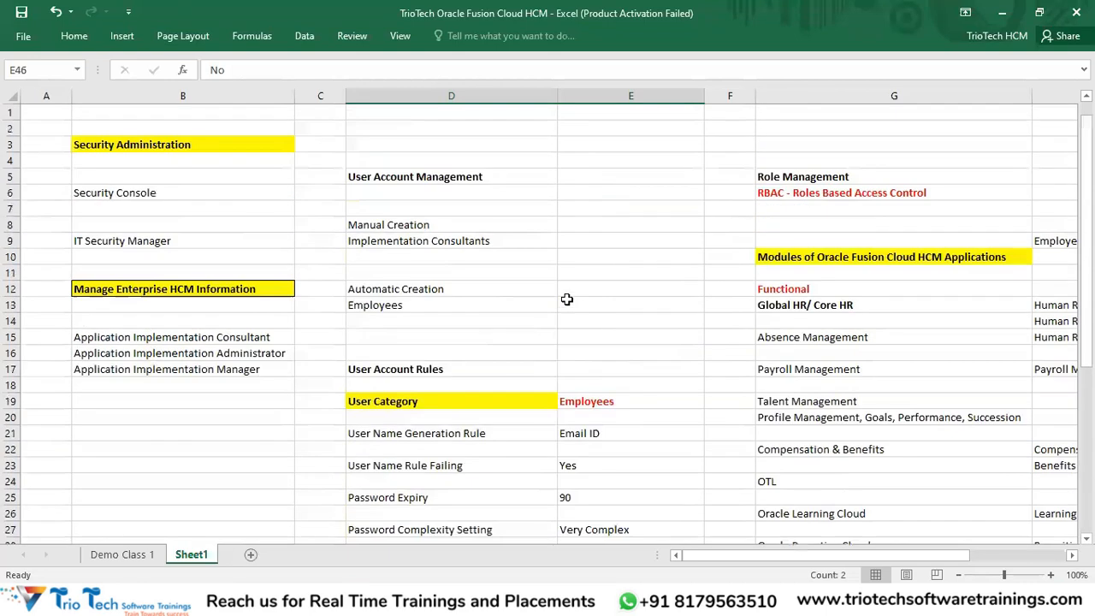
left_click(428, 178)
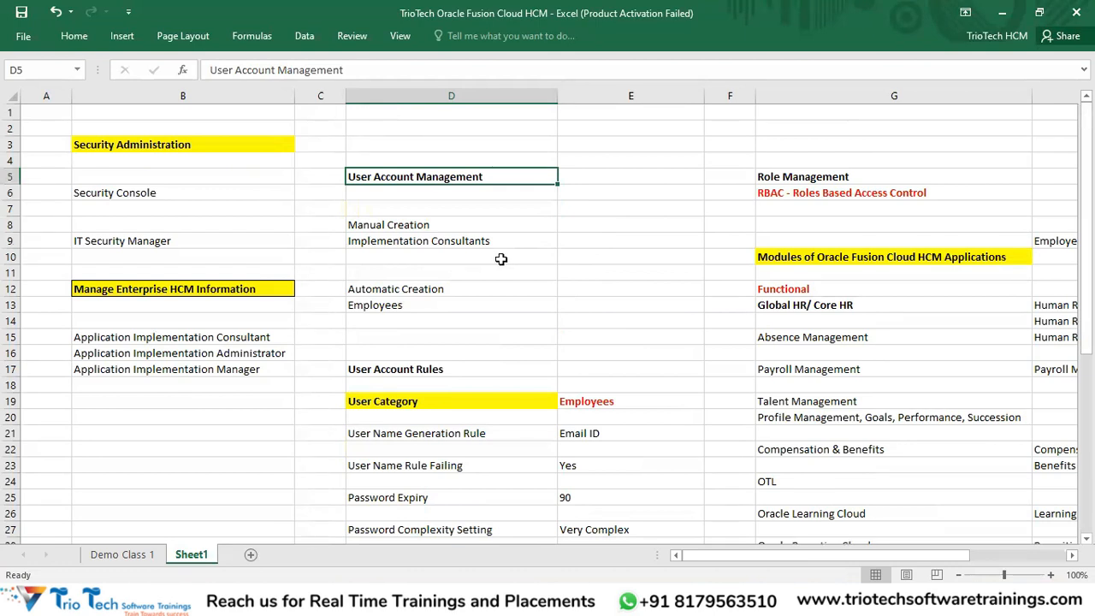
key("alt+Tab")
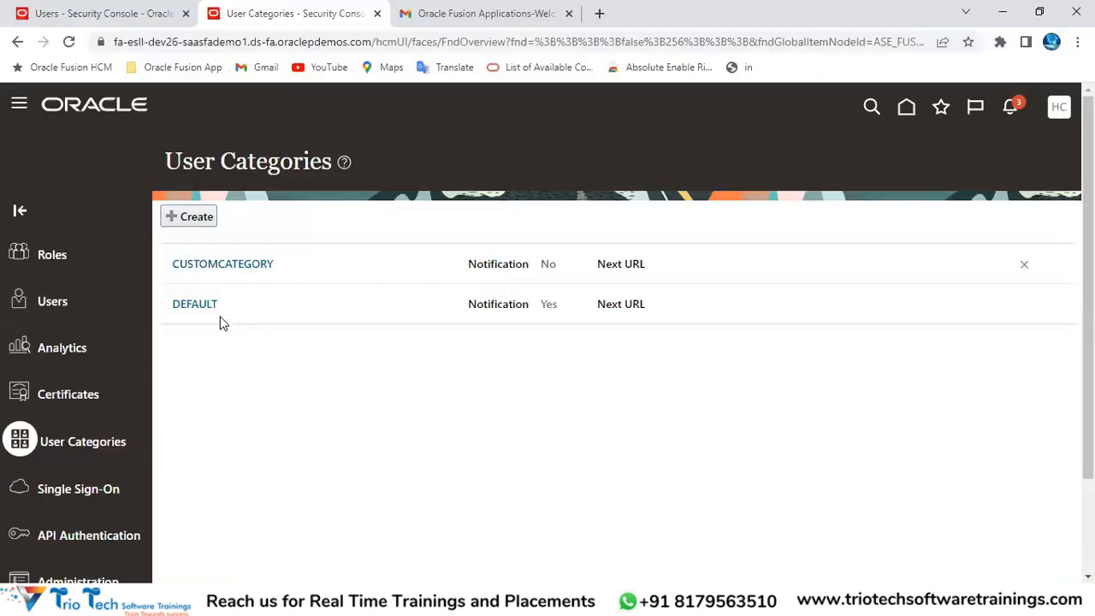
left_click(237, 43)
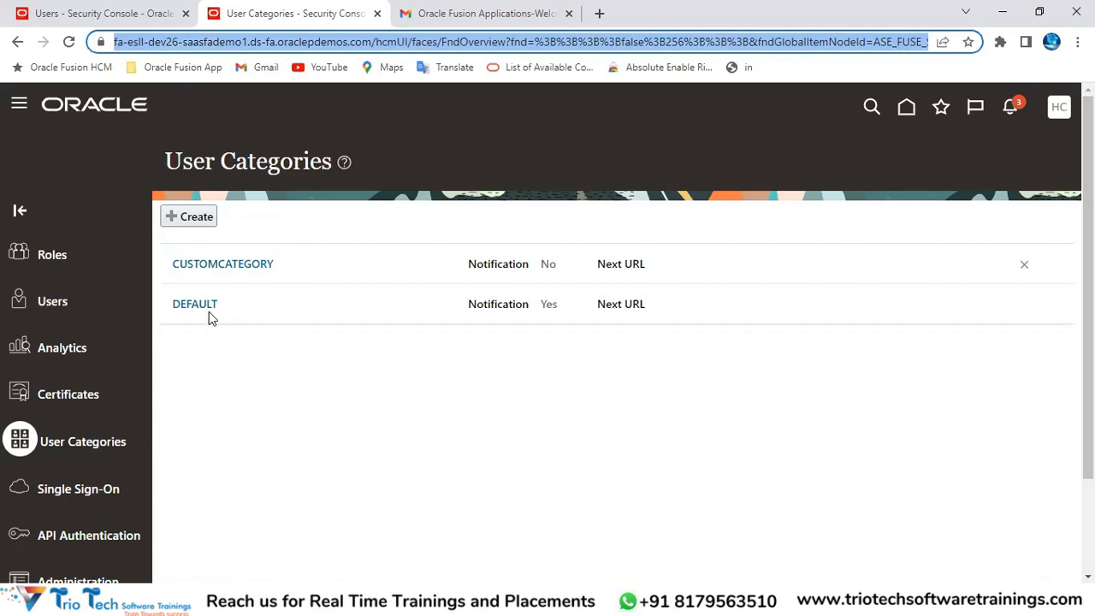
left_click_drag(225, 159, 294, 162)
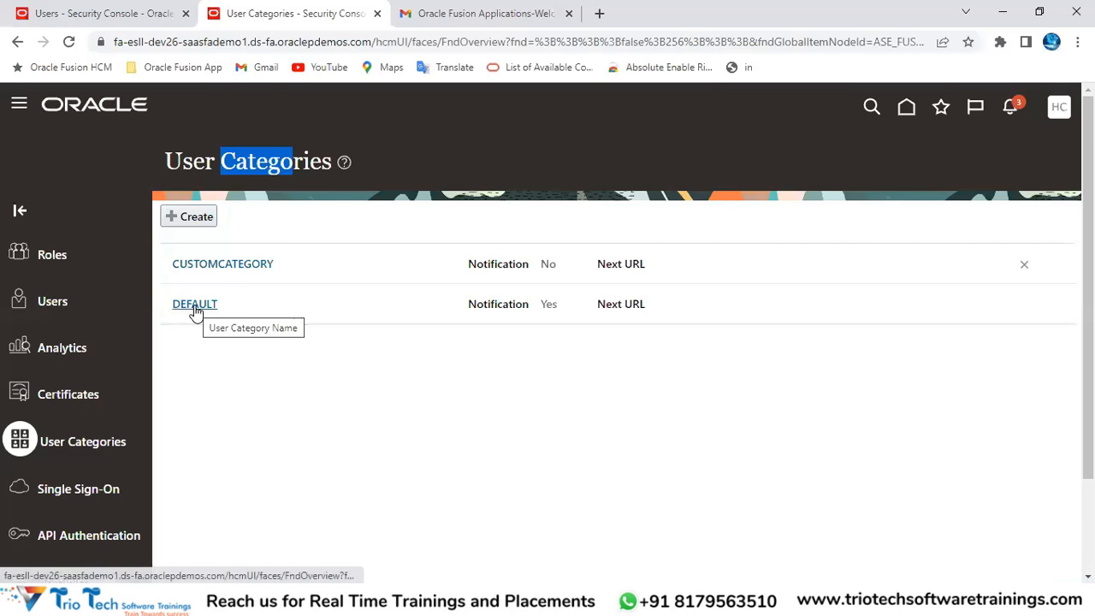
left_click(267, 42)
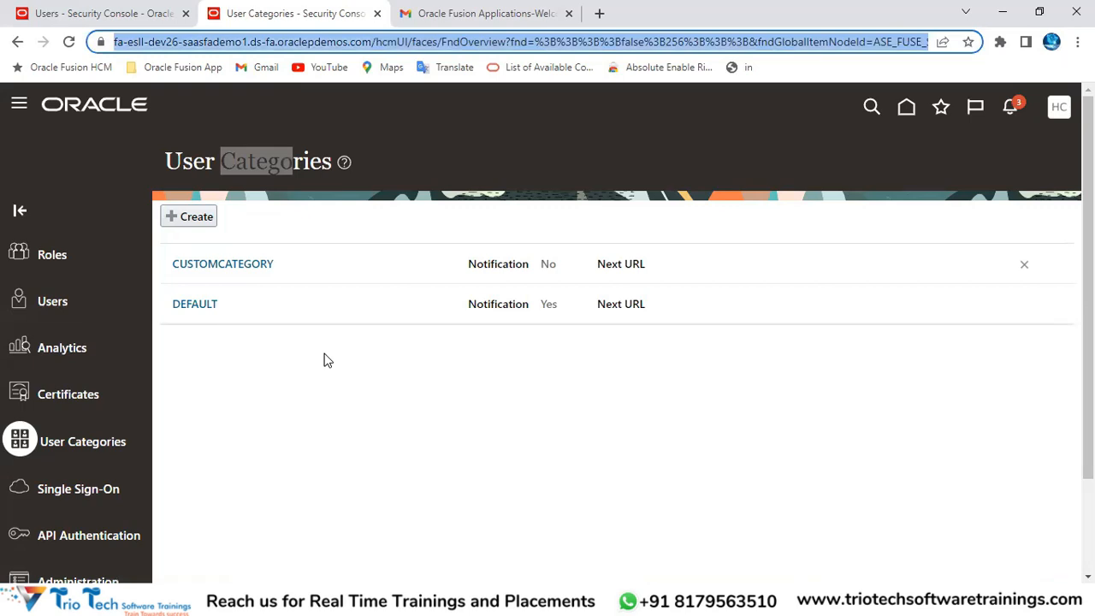
left_click(238, 309)
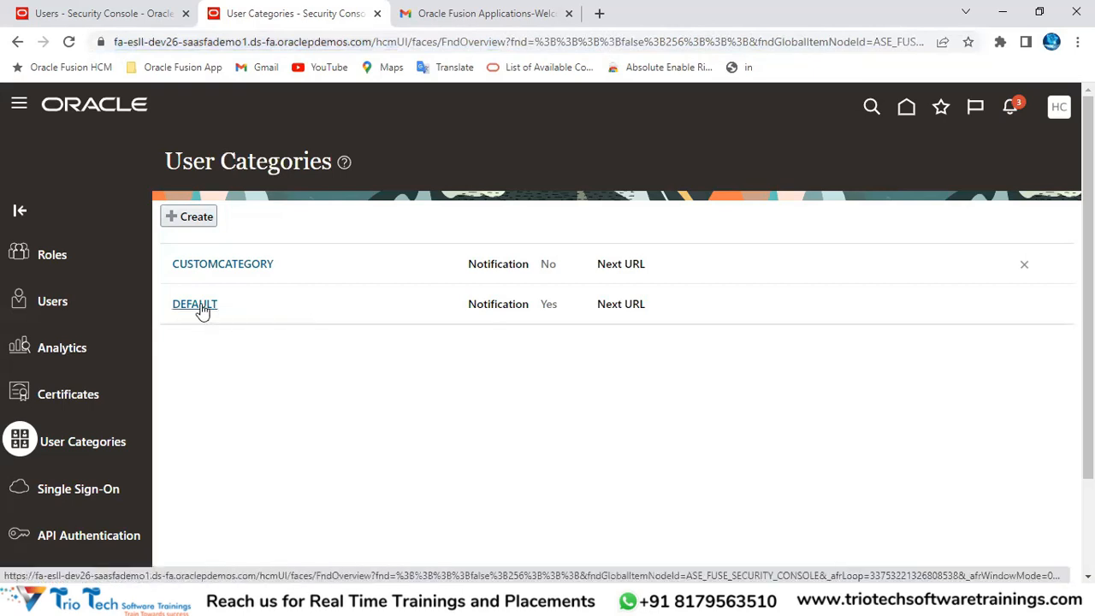
key("alt+Tab")
scroll(597, 262, "down", 3)
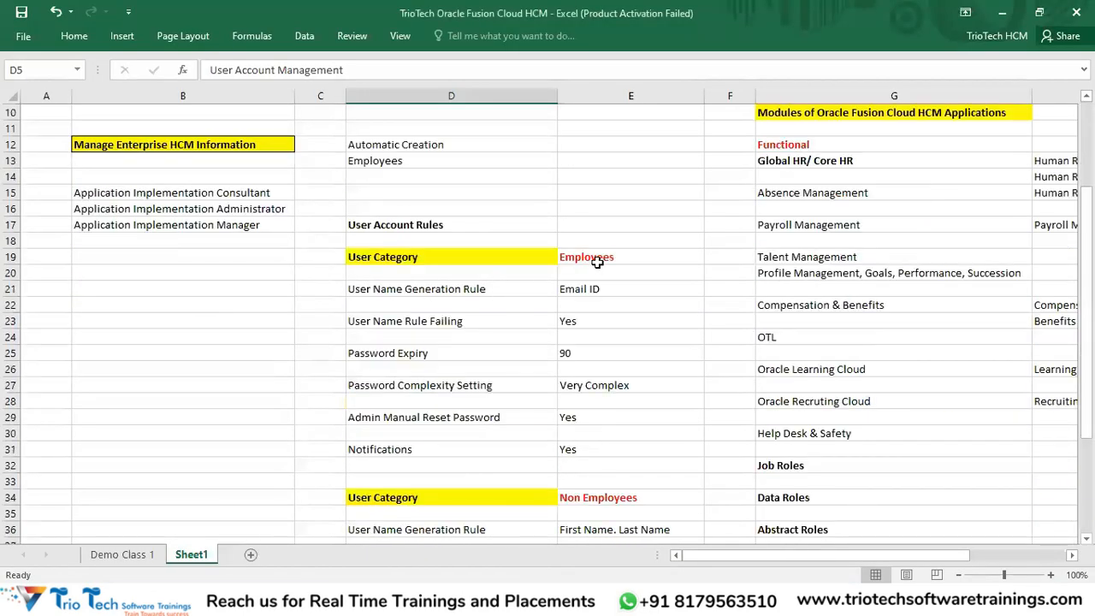
left_click(597, 262)
scroll(448, 273, "down", 1)
left_click_drag(416, 241, 570, 410)
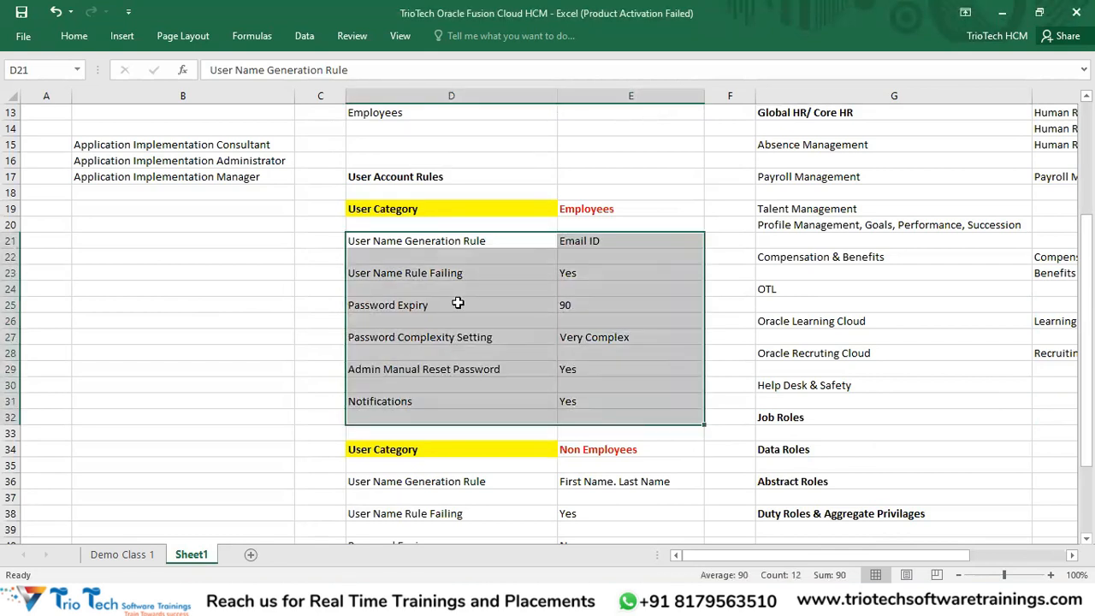
key("alt+Tab")
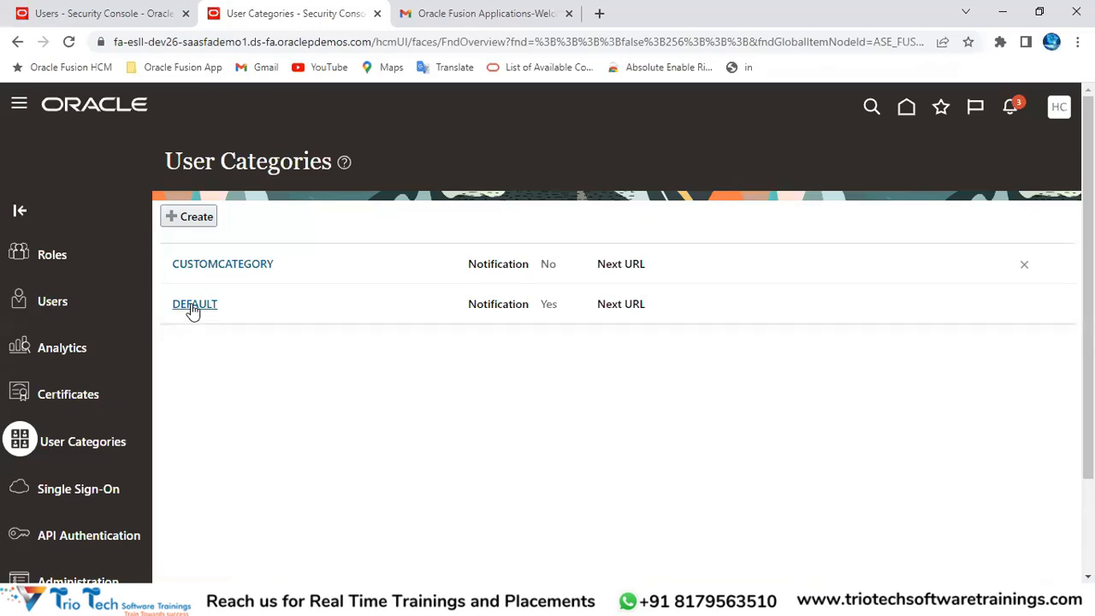
Step: Start a new user account from User Accounts and pick CUSTOMCATEGORY as its category
left_click(52, 306)
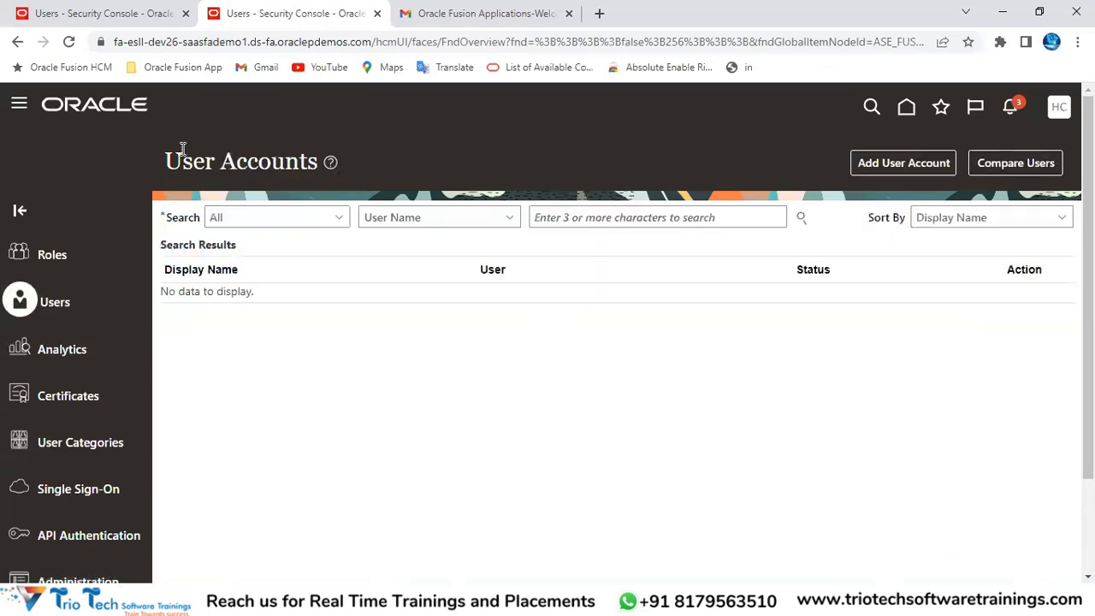
left_click_drag(181, 159, 315, 169)
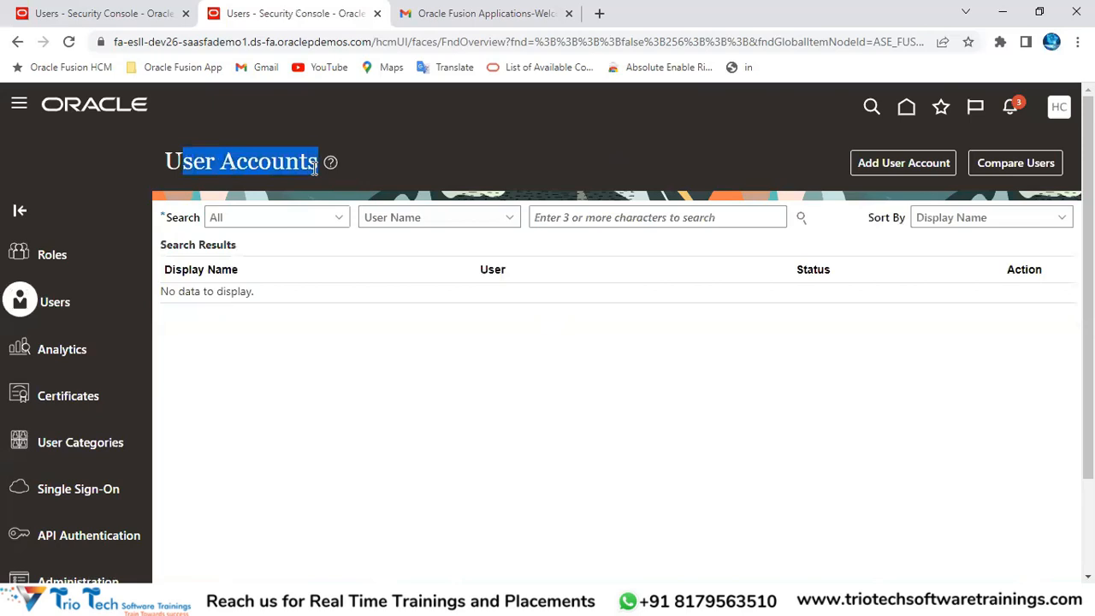
left_click(899, 163)
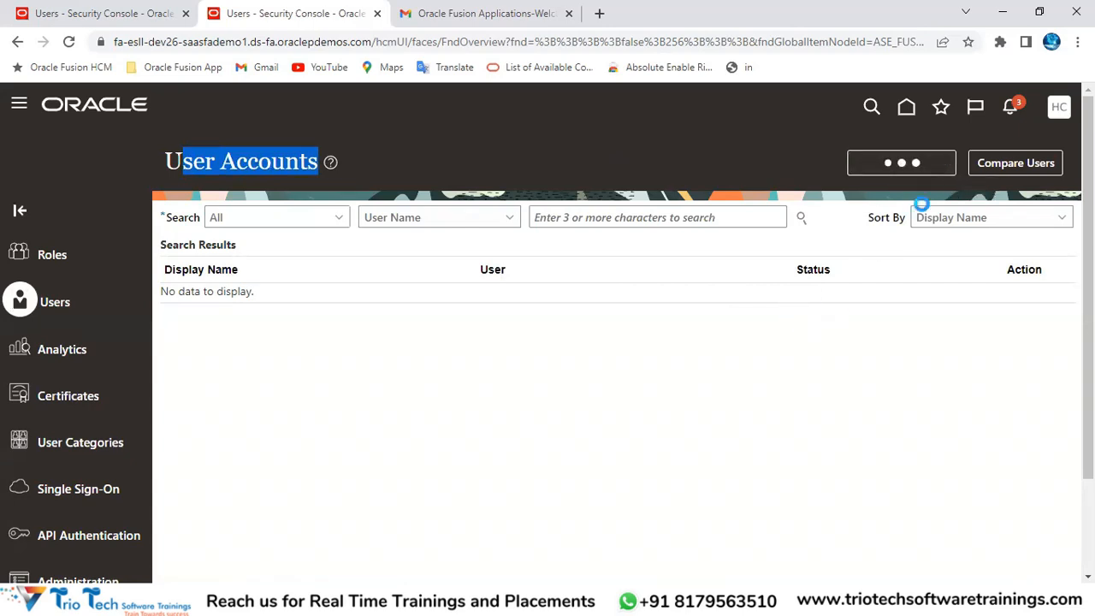
left_click_drag(657, 255, 746, 265)
left_click(756, 261)
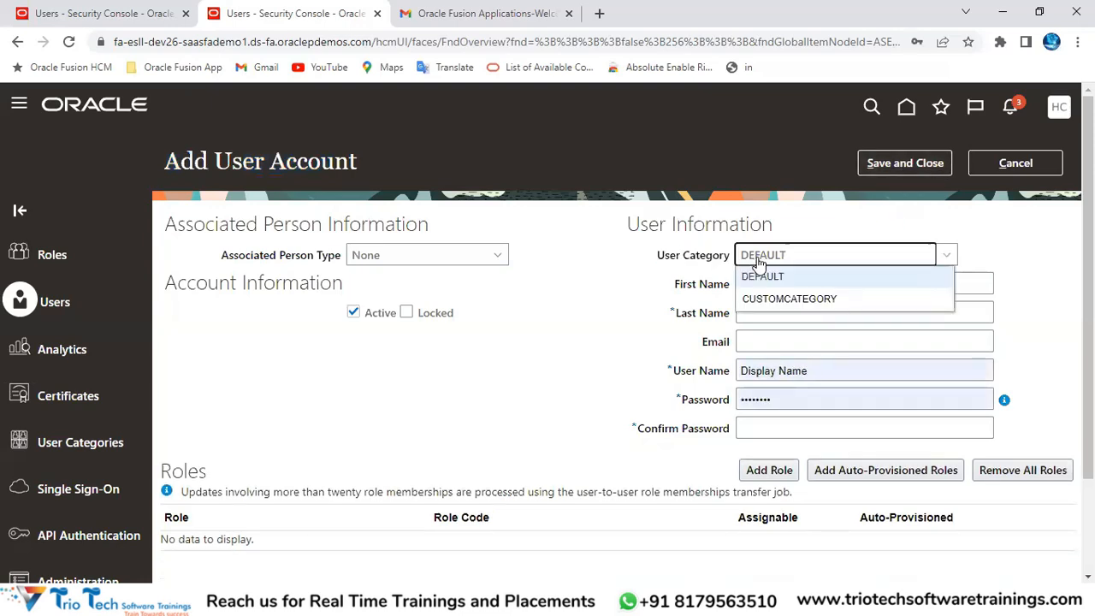
left_click(792, 299)
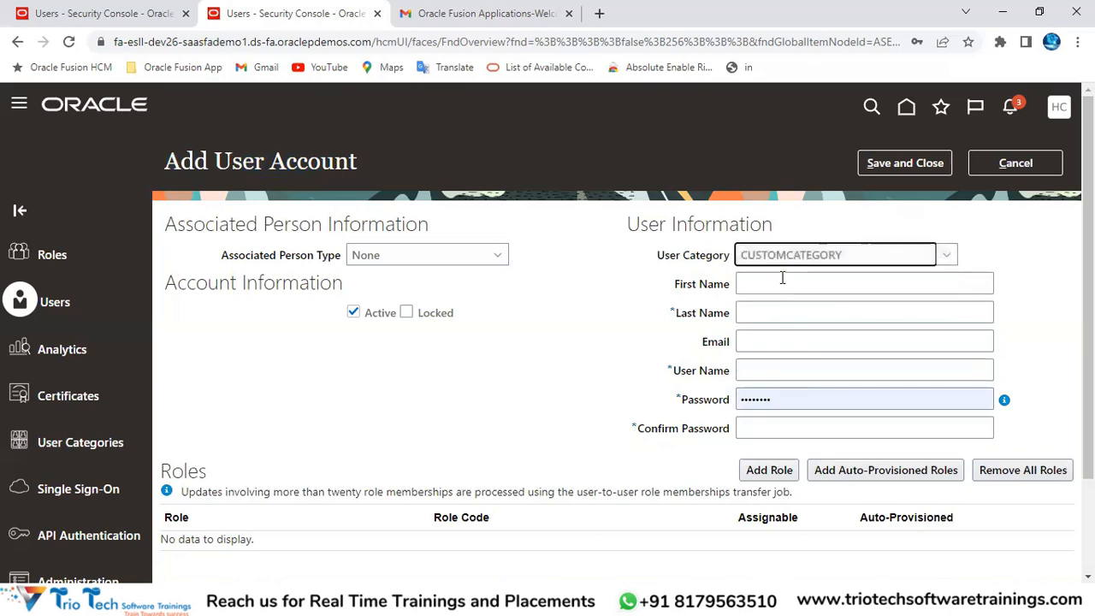
Step: Switch the new account's User Category back to DEFAULT, then return to Excel
left_click(780, 285)
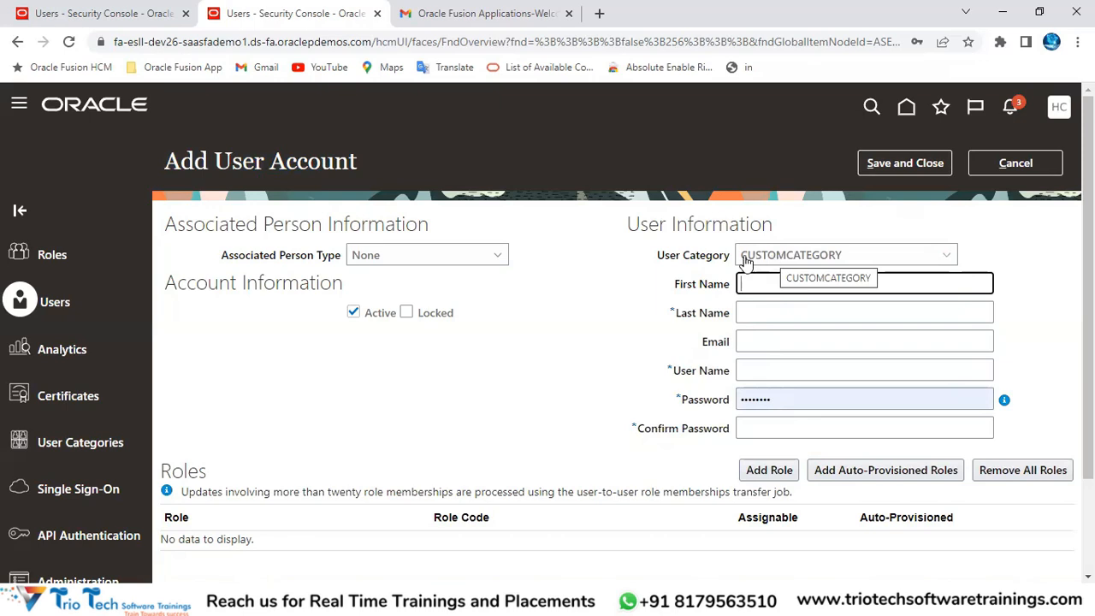
left_click_drag(656, 255, 734, 255)
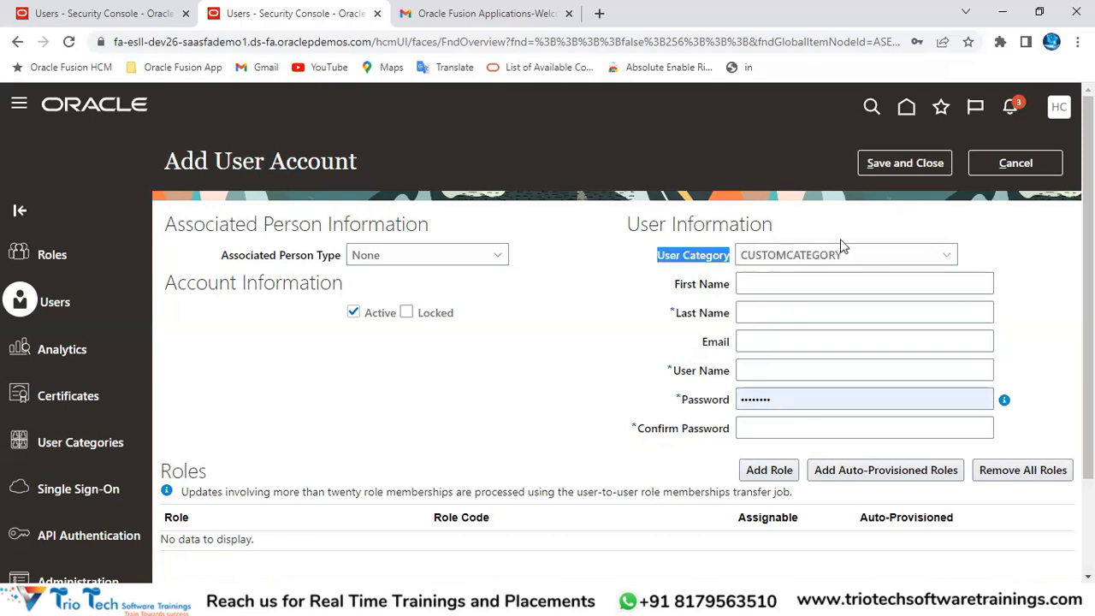
left_click(850, 258)
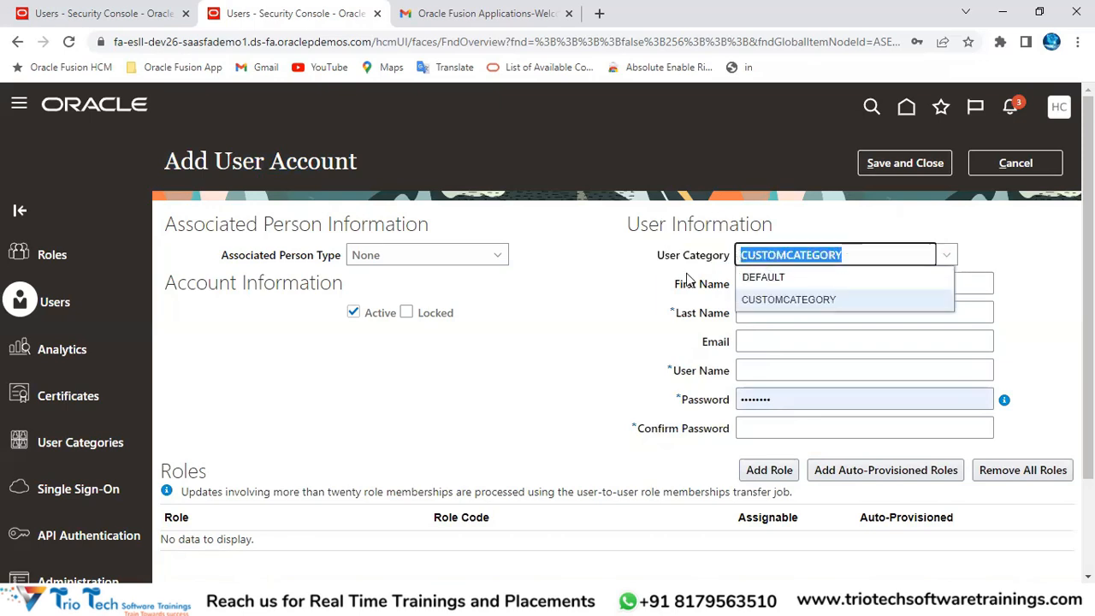
left_click(644, 290)
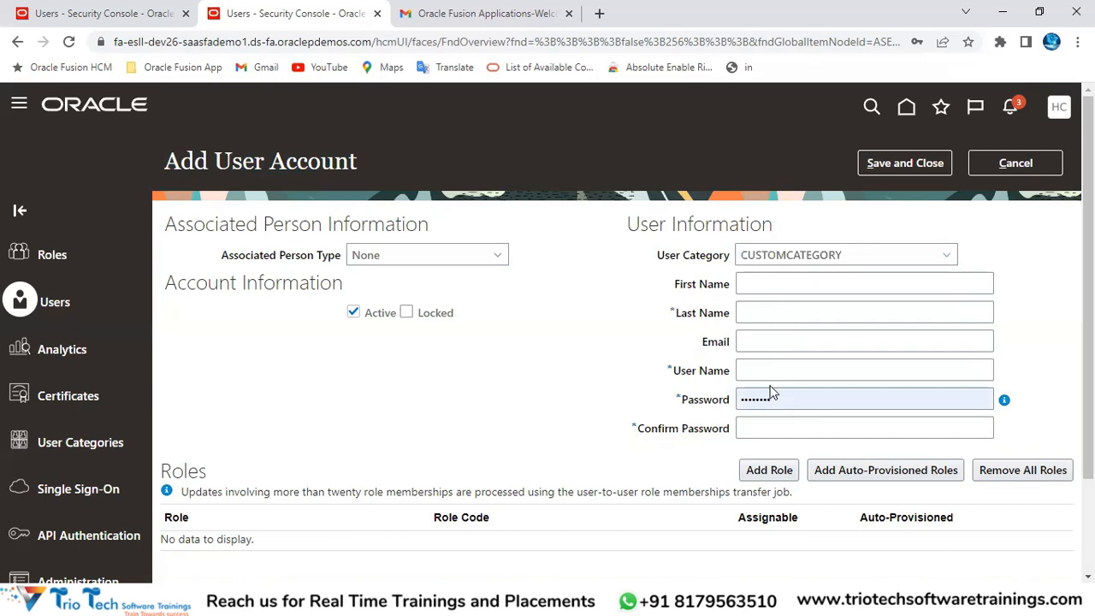
left_click(812, 259)
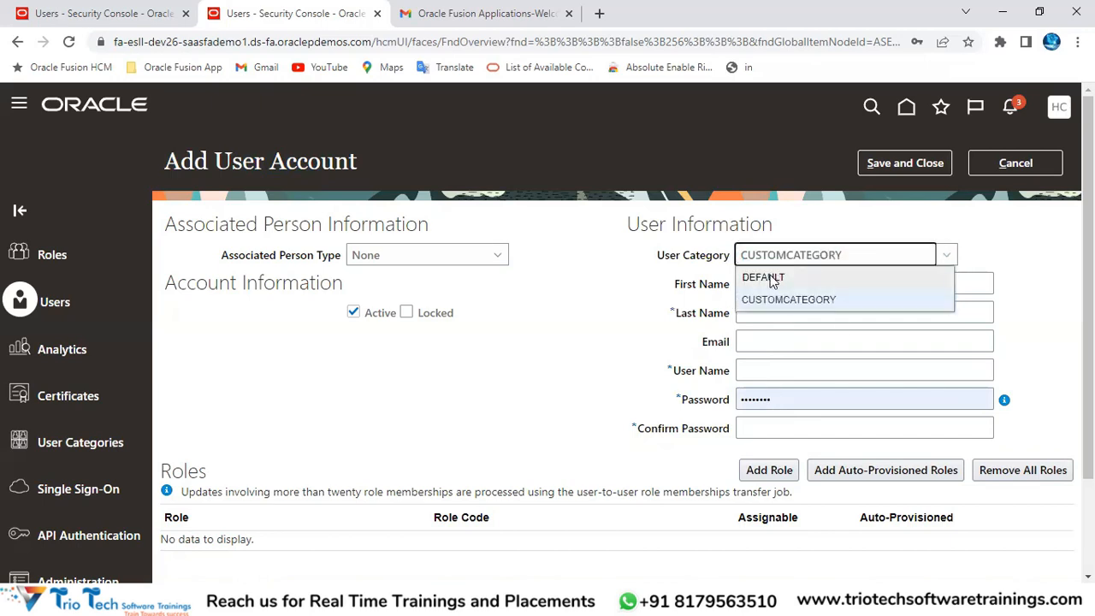
left_click(772, 279)
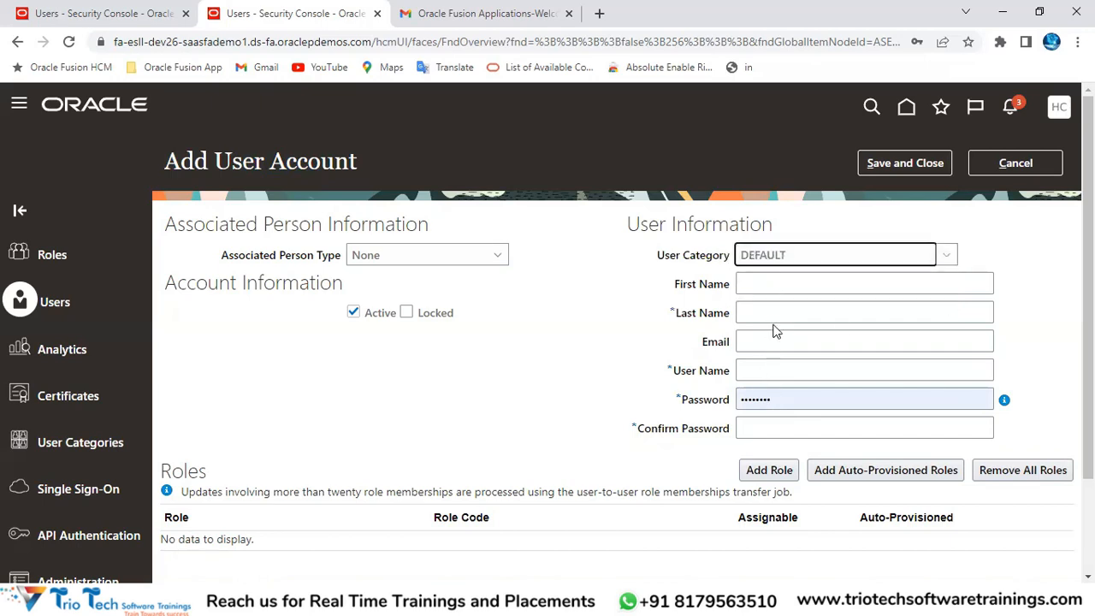
left_click(749, 259)
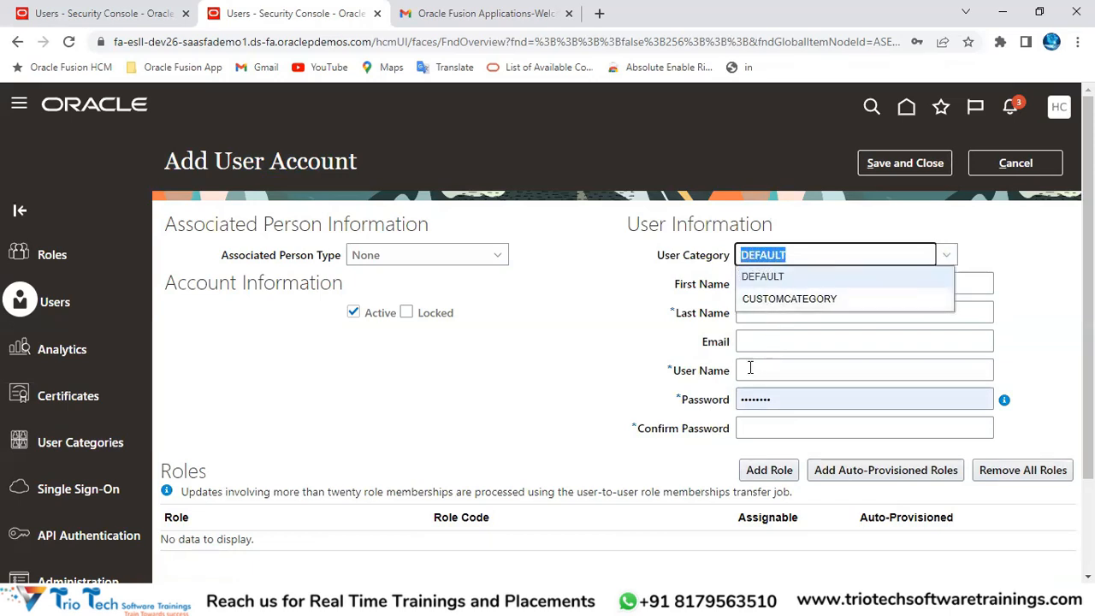
left_click(561, 381)
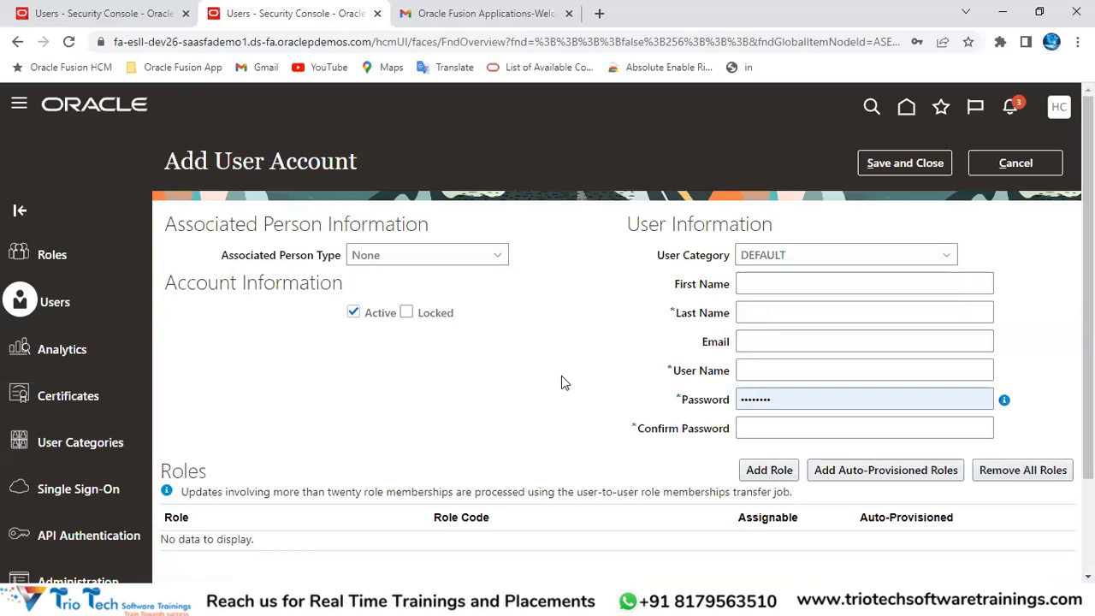
key("alt+Tab")
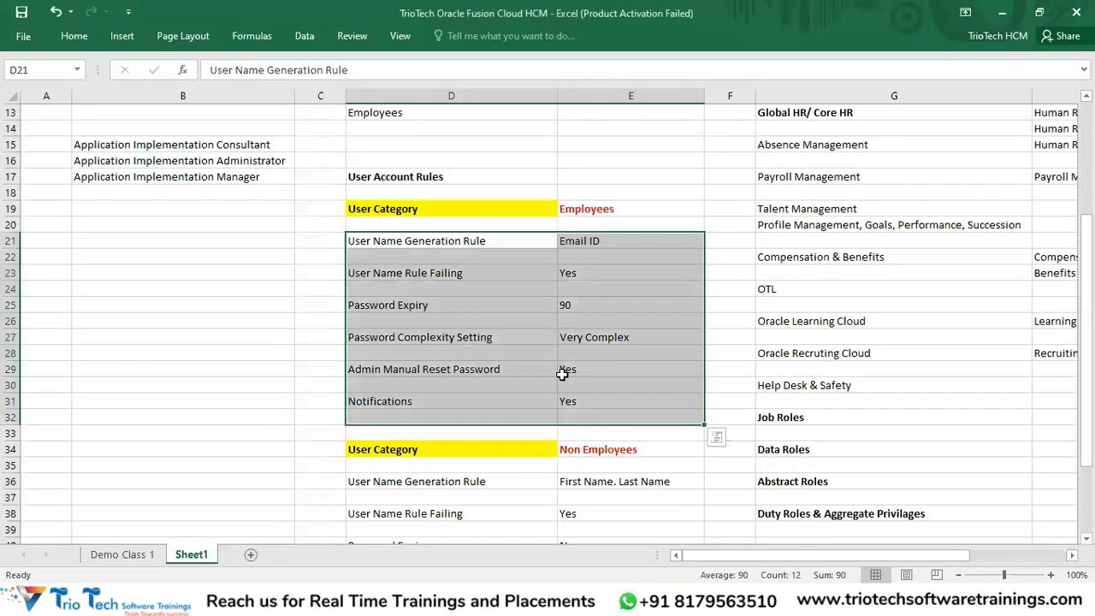
left_click(411, 178)
scroll(470, 265, "up", 1)
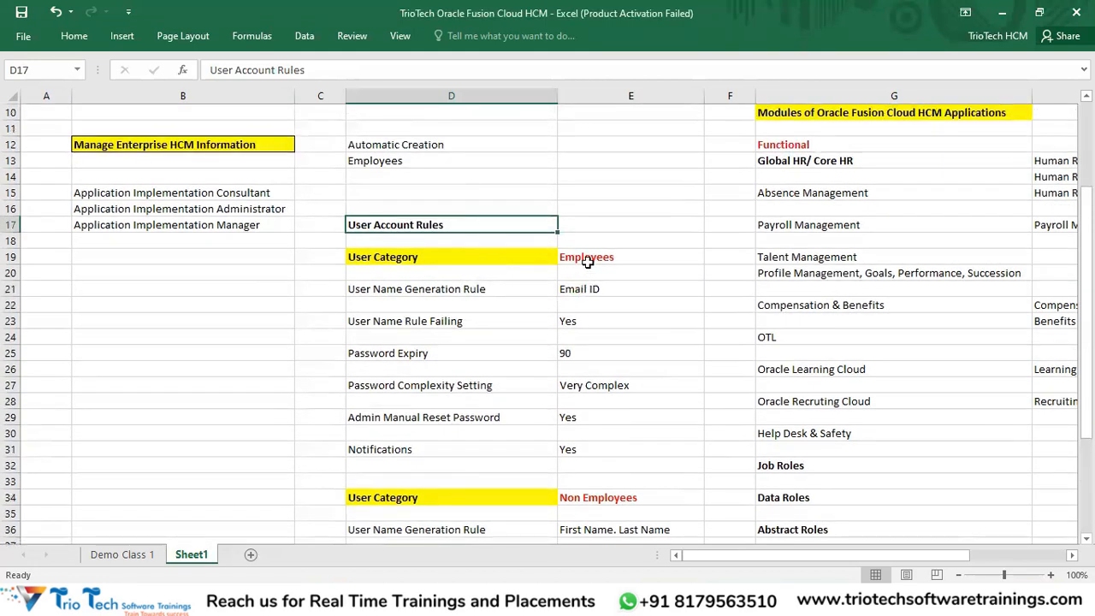
left_click(588, 263)
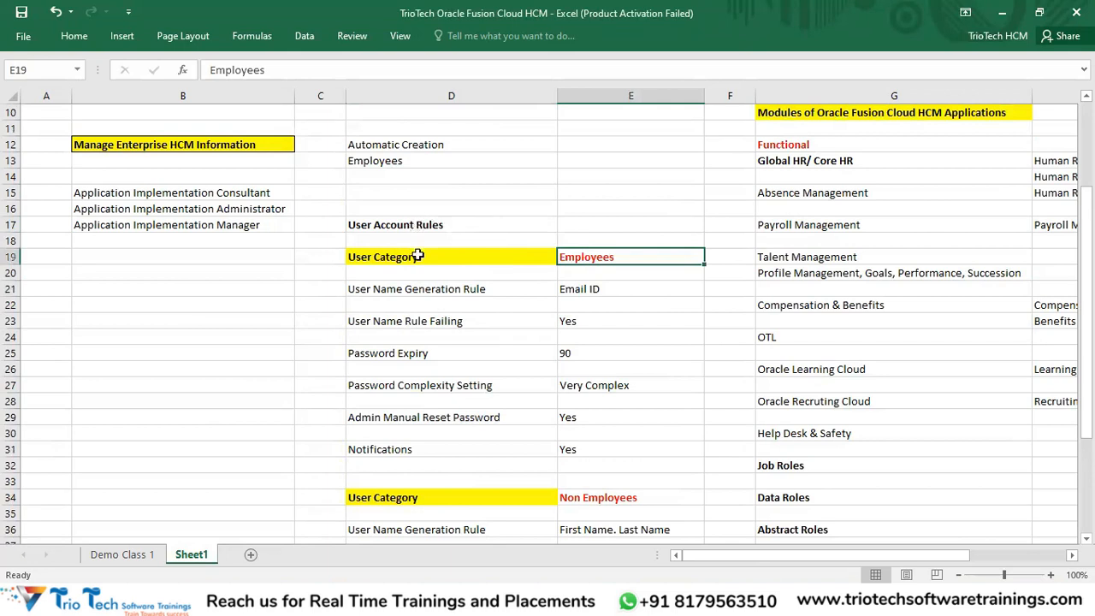
left_click_drag(417, 256, 584, 446)
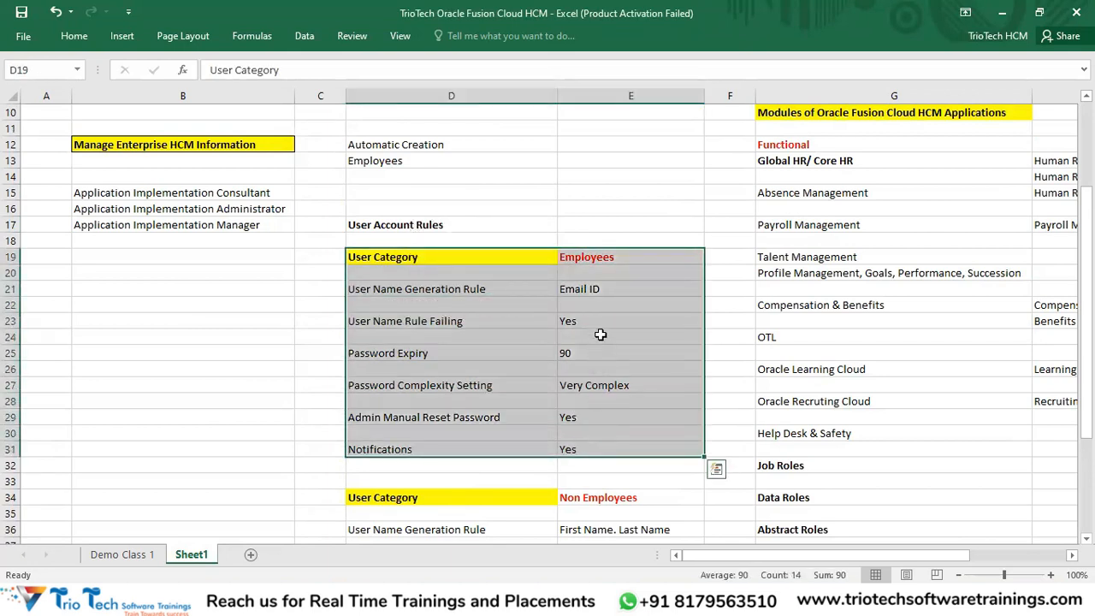
scroll(620, 295, "down", 4)
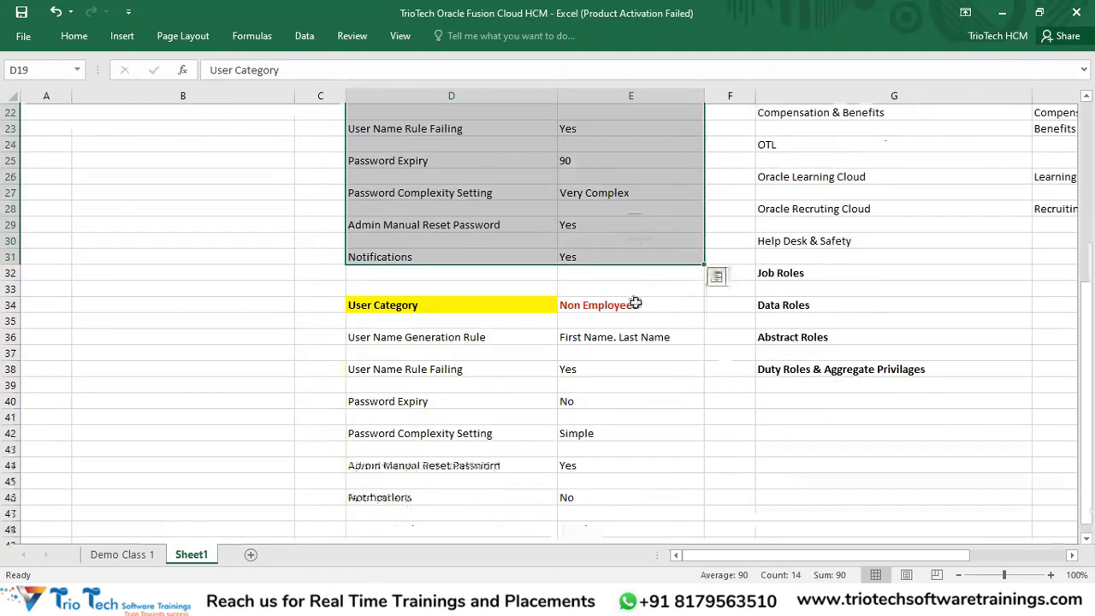
left_click_drag(640, 304, 474, 504)
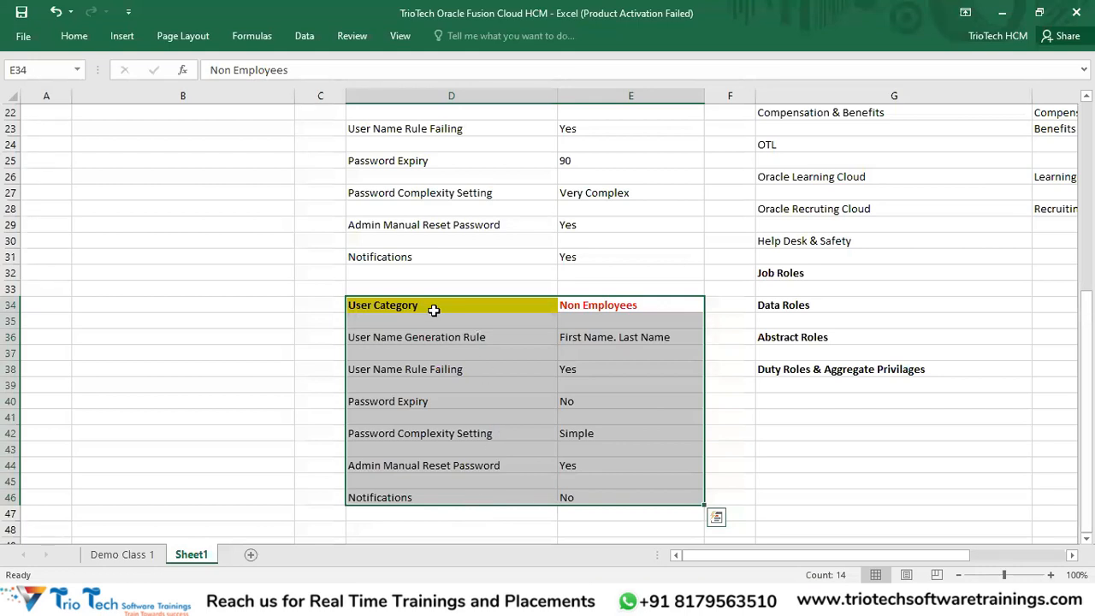
left_click(624, 313)
left_click_drag(624, 314, 613, 490)
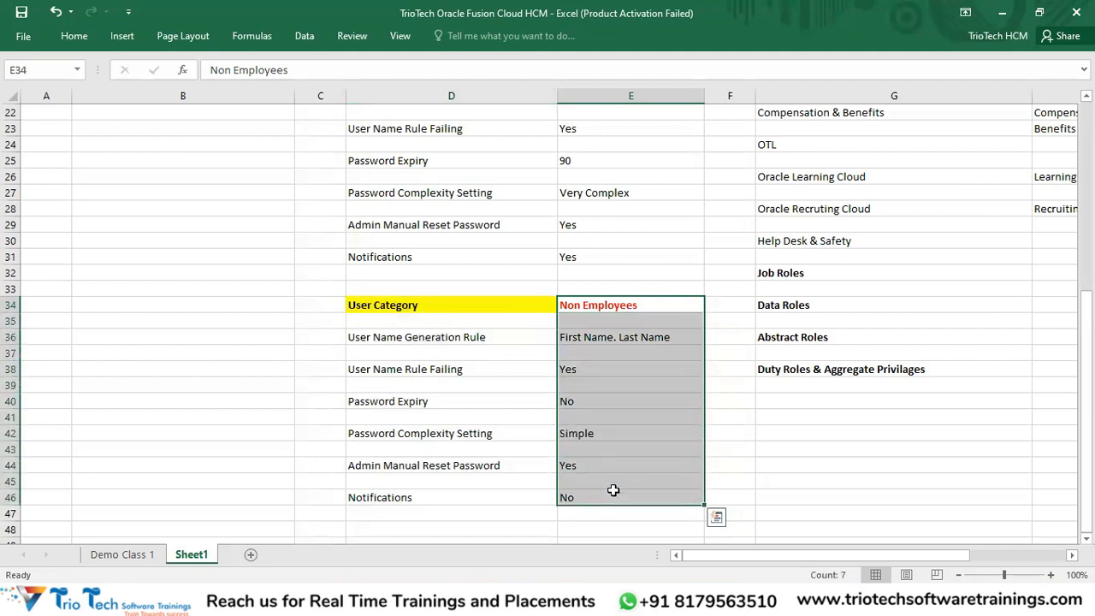
Step: Back on Add User Account, review the DEFAULT and CUSTOMCATEGORY user categories, then cancel the form
key("alt+Tab")
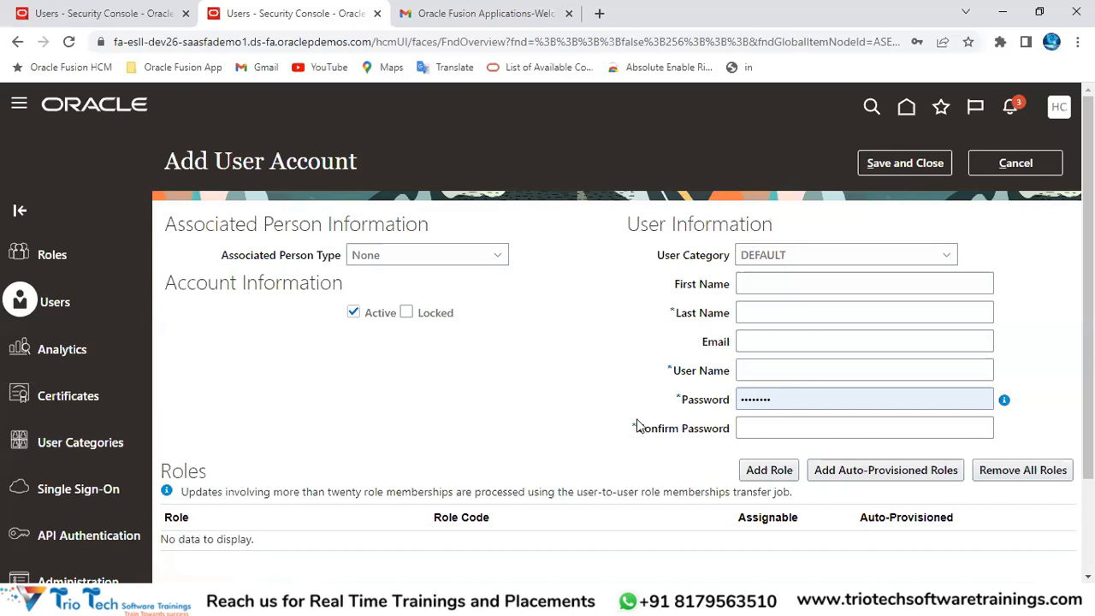
left_click(765, 256)
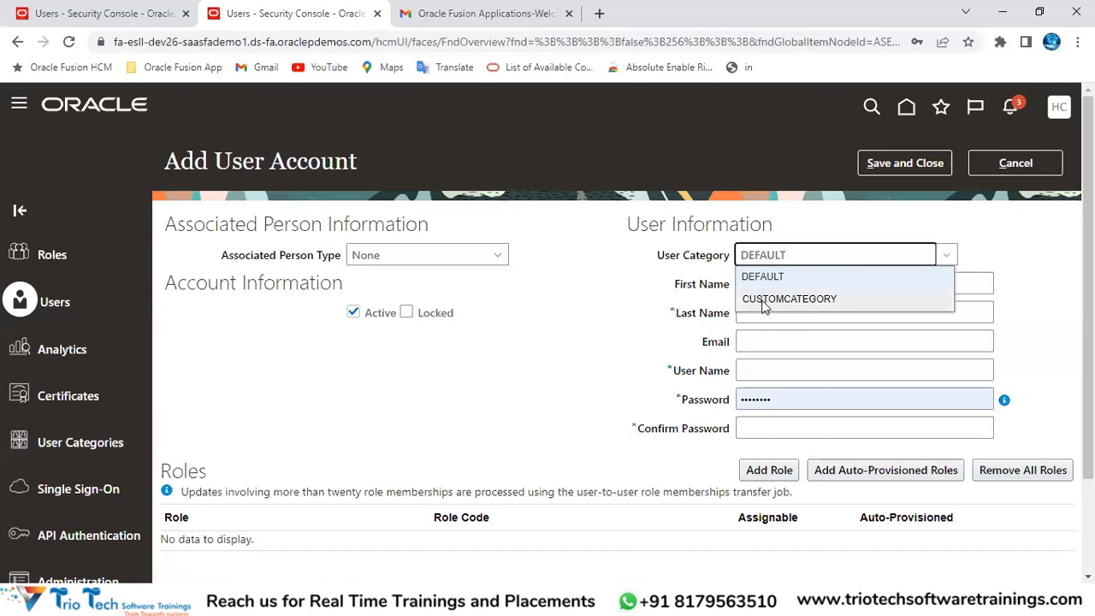
left_click(291, 42)
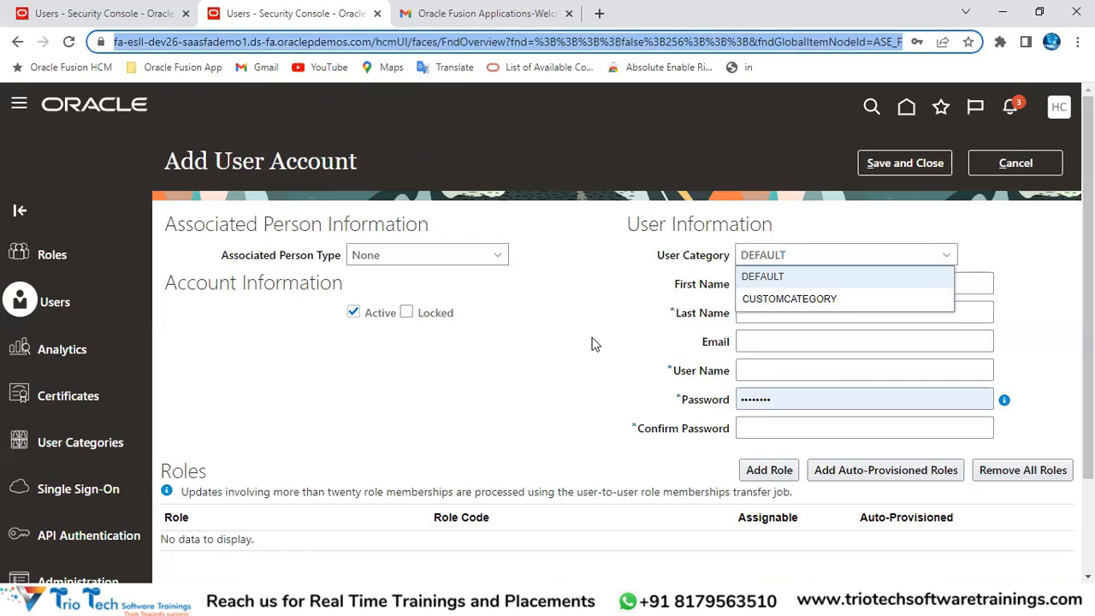
left_click(986, 167)
Step: Search user accounts by user name for trio and open the matching account
left_click(587, 226)
type("a")
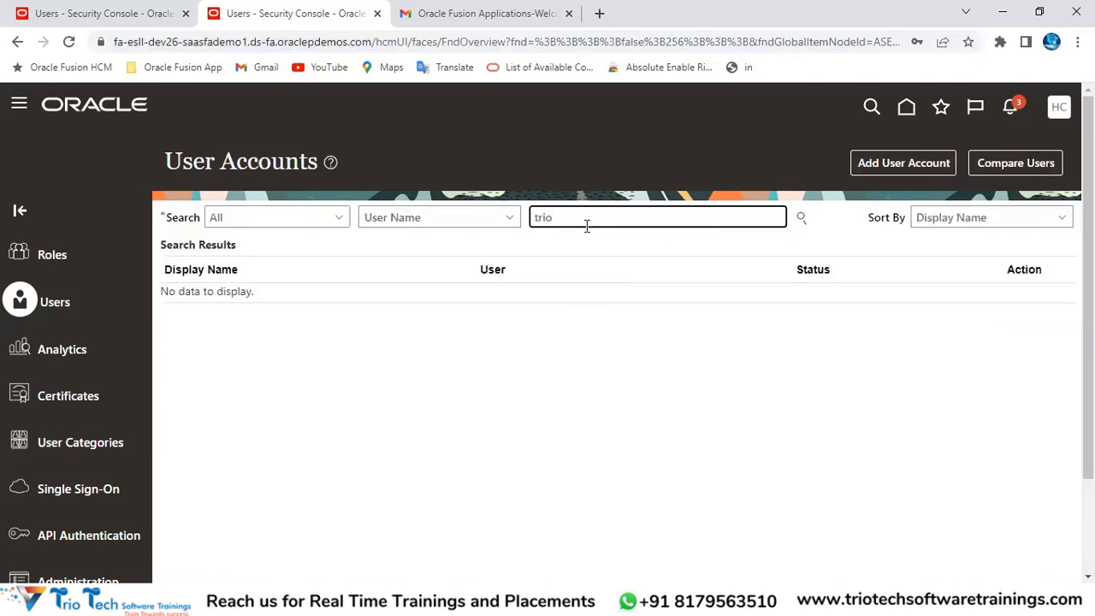
key("Return")
left_click(220, 321)
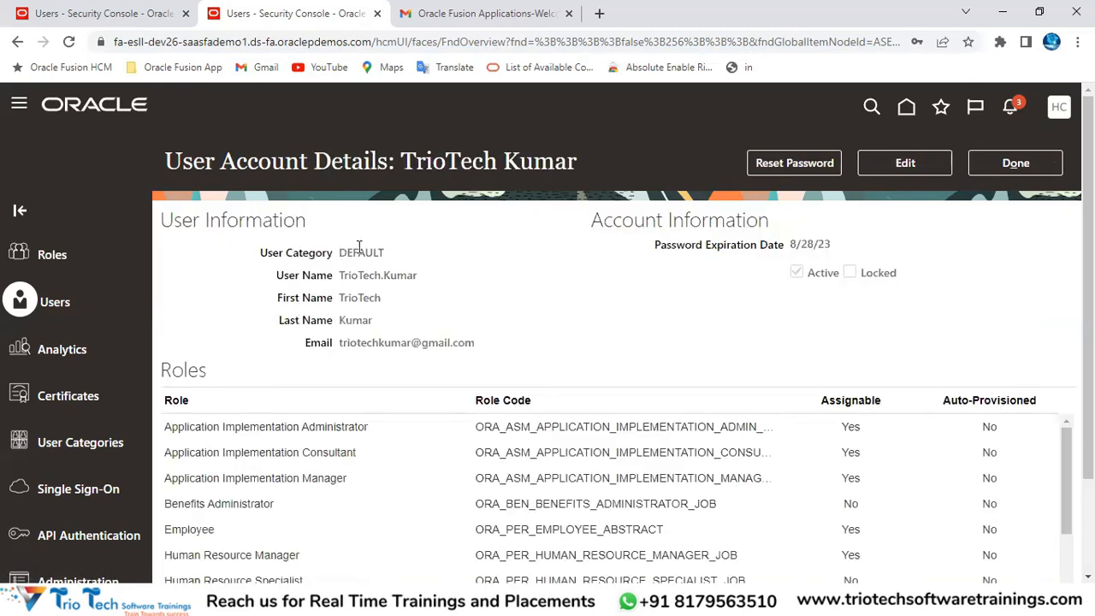
Step: Confirm the user's category is DEFAULT, close the details and the Oracle Fusion Applications-Welcome tab
double_click(360, 251)
left_click_drag(262, 256, 329, 266)
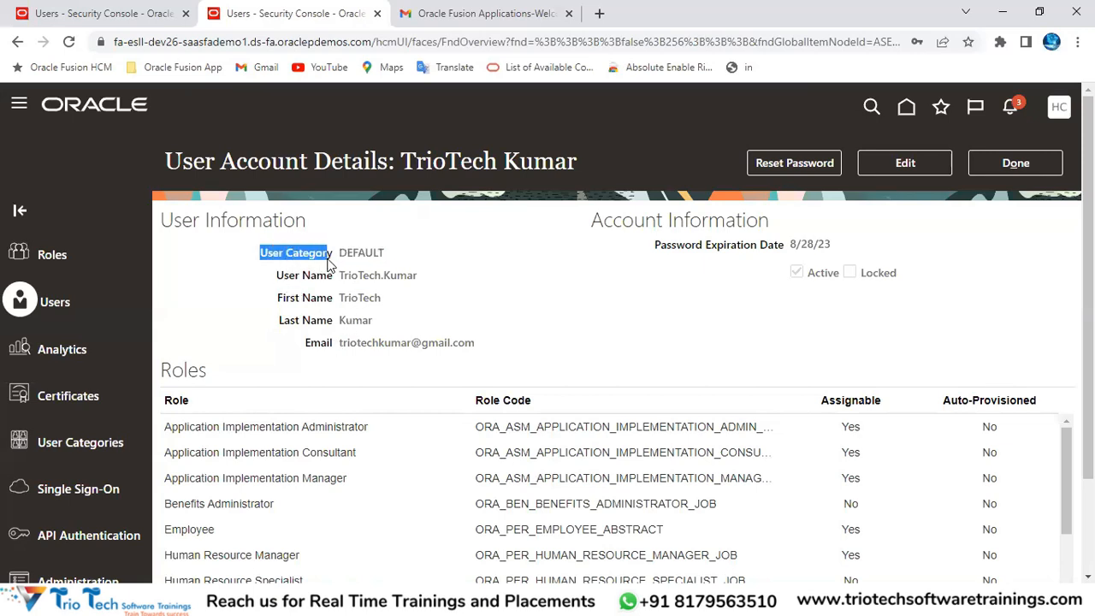
left_click(1020, 165)
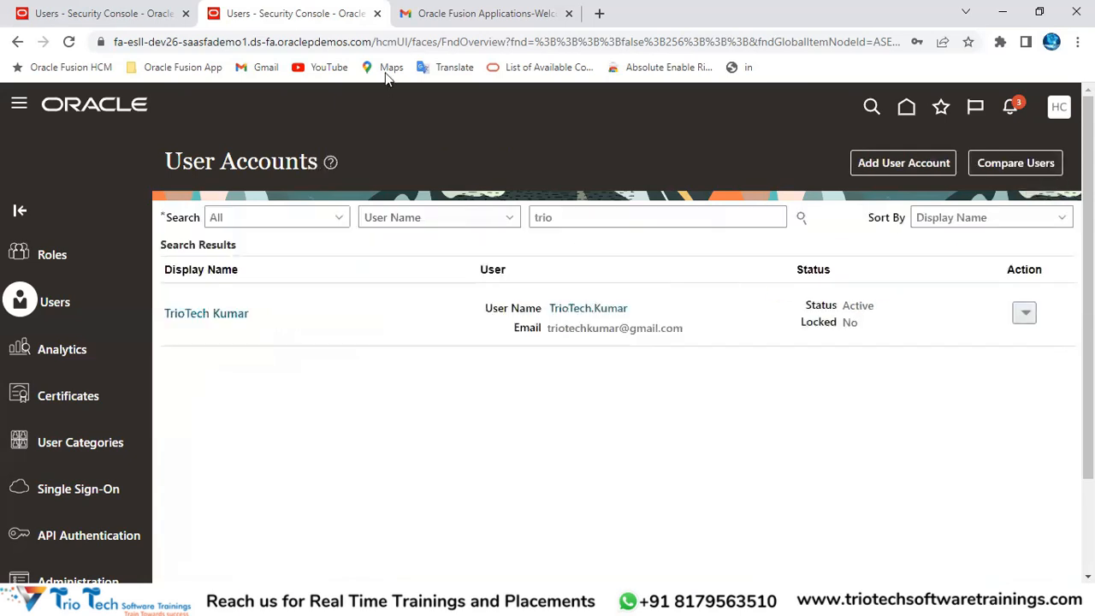
left_click(369, 43)
left_click(568, 13)
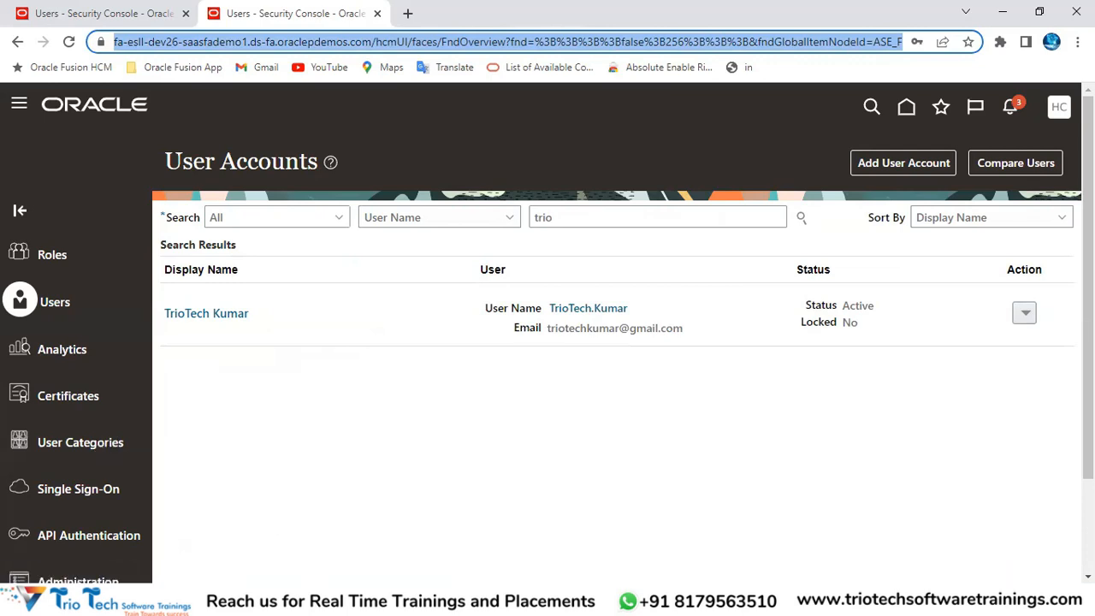
left_click(333, 603)
Step: Bring the notes workbook forward and highlight the user account, Manual Creation and role management notes
left_click(379, 540)
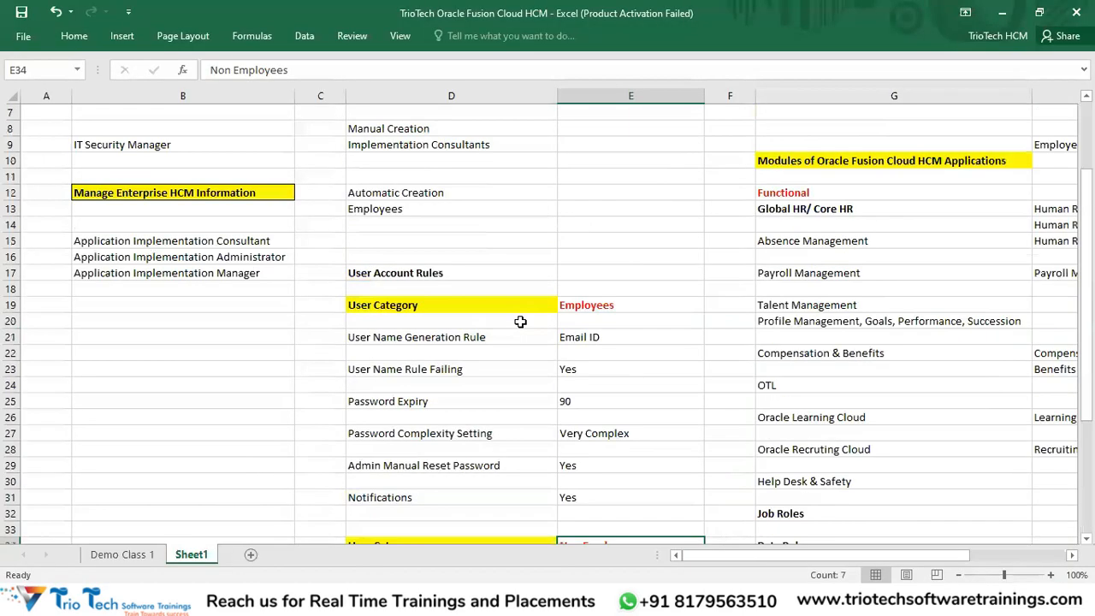
left_click_drag(435, 173, 473, 432)
left_click_drag(454, 226, 461, 243)
left_click_drag(816, 178, 828, 405)
mouse_move(864, 554)
left_mouse_down()
mouse_move(938, 543)
mouse_move(944, 469)
mouse_move(807, 237)
mouse_move(872, 242)
mouse_move(892, 533)
mouse_move(884, 557)
mouse_move(885, 548)
left_mouse_up()
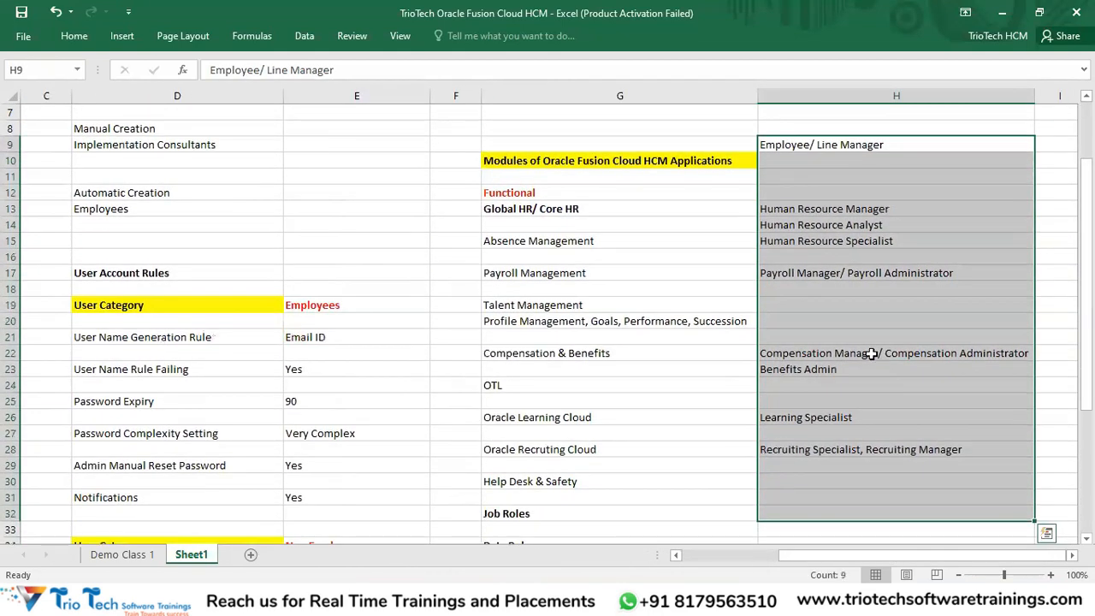
scroll(870, 354, "up", 2)
Step: Highlight the RBAC line, Role Management heading, Employee/ Line Manager and per-module job roles
left_click(545, 196)
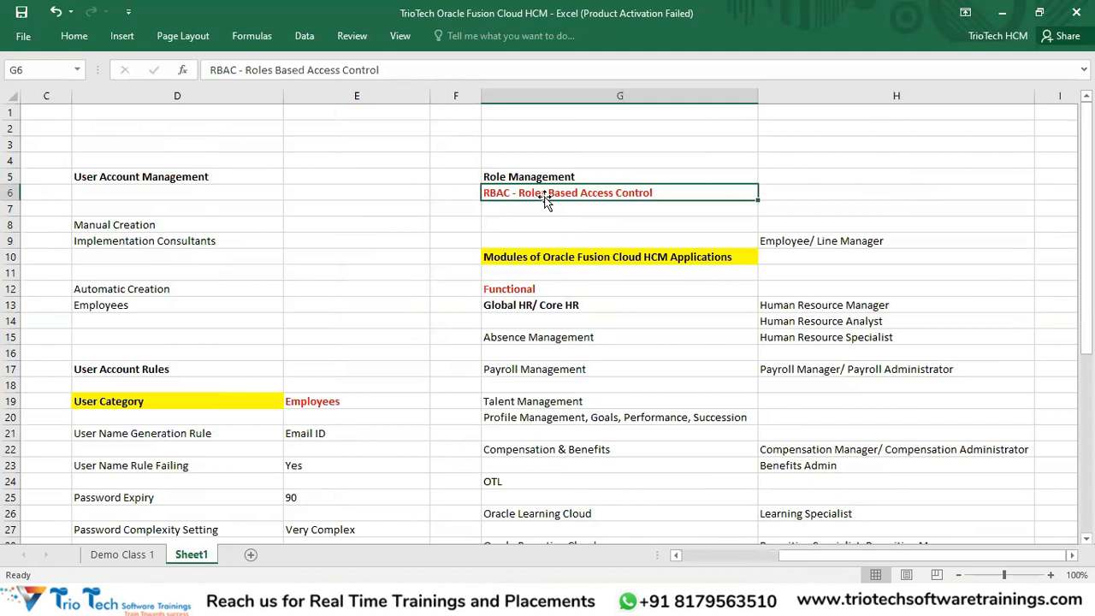
left_click(535, 172)
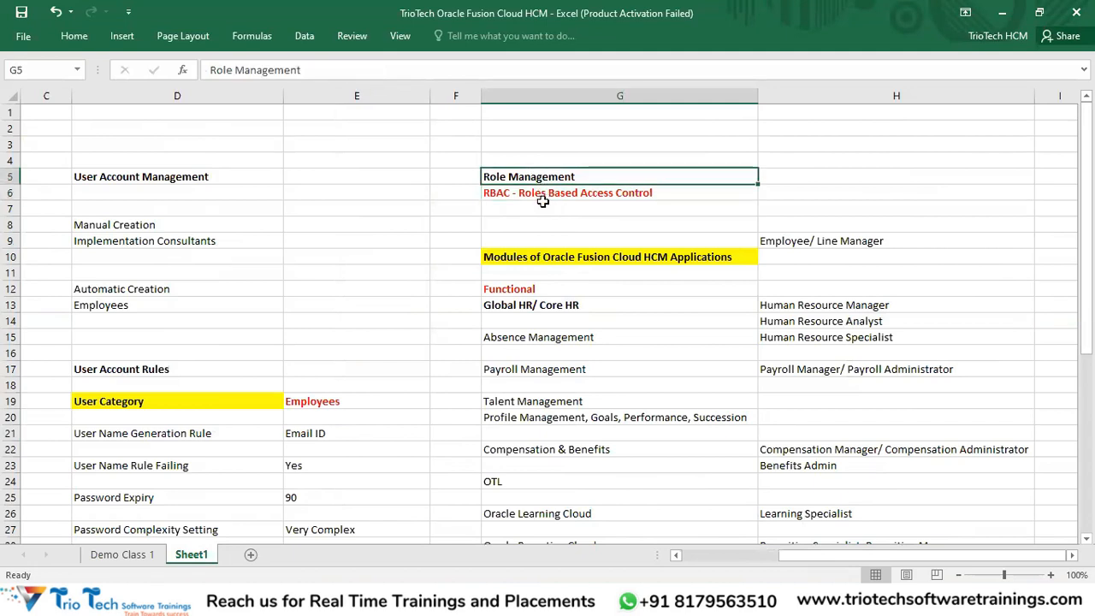
scroll(557, 228, "down", 1)
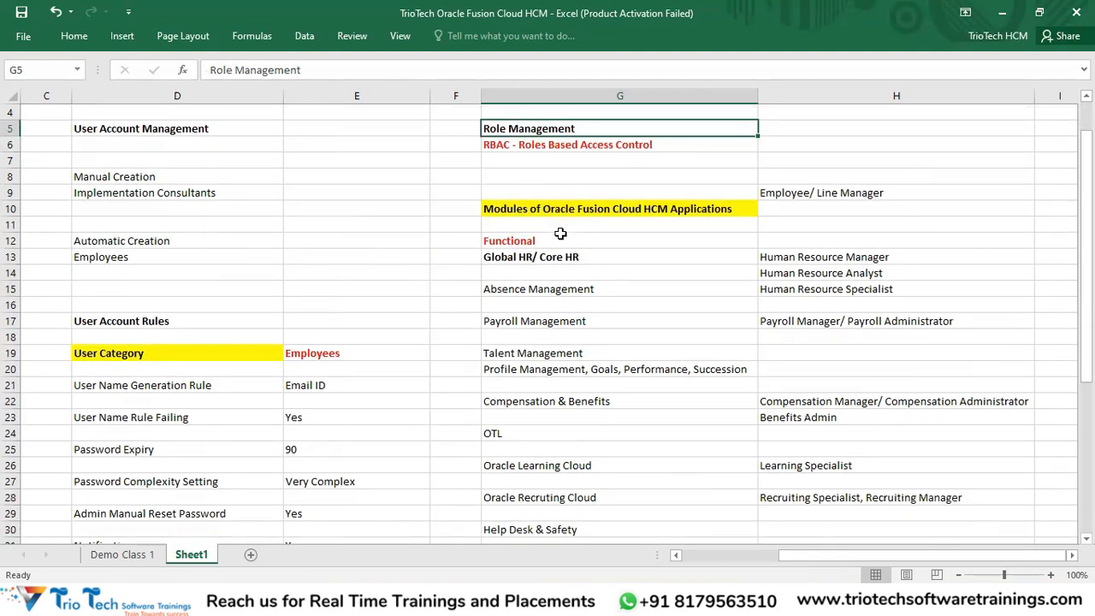
left_click_drag(162, 129, 305, 532)
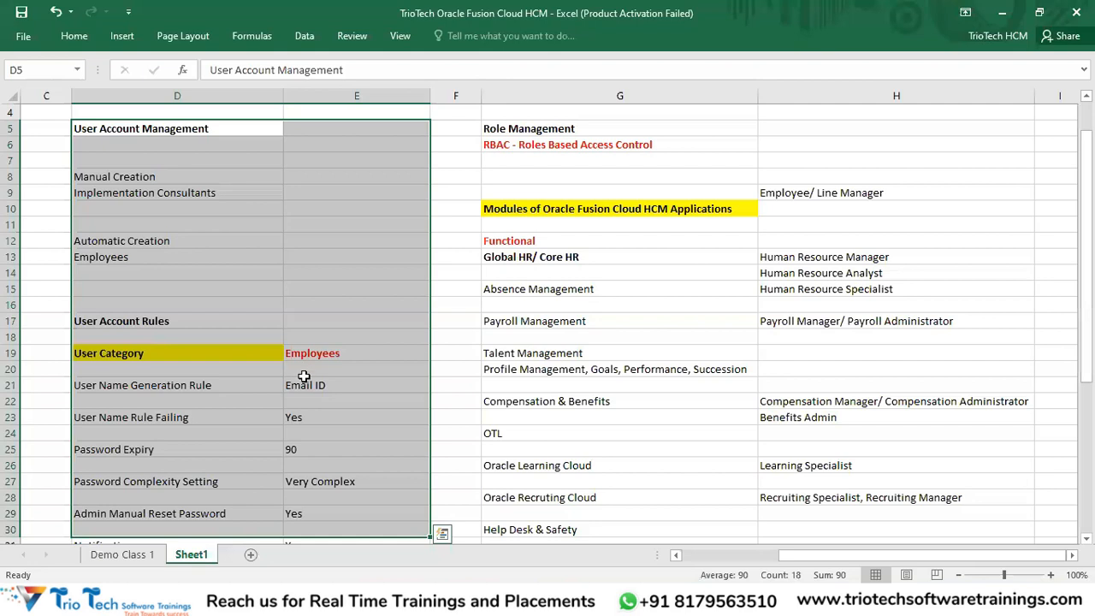
left_click(586, 133)
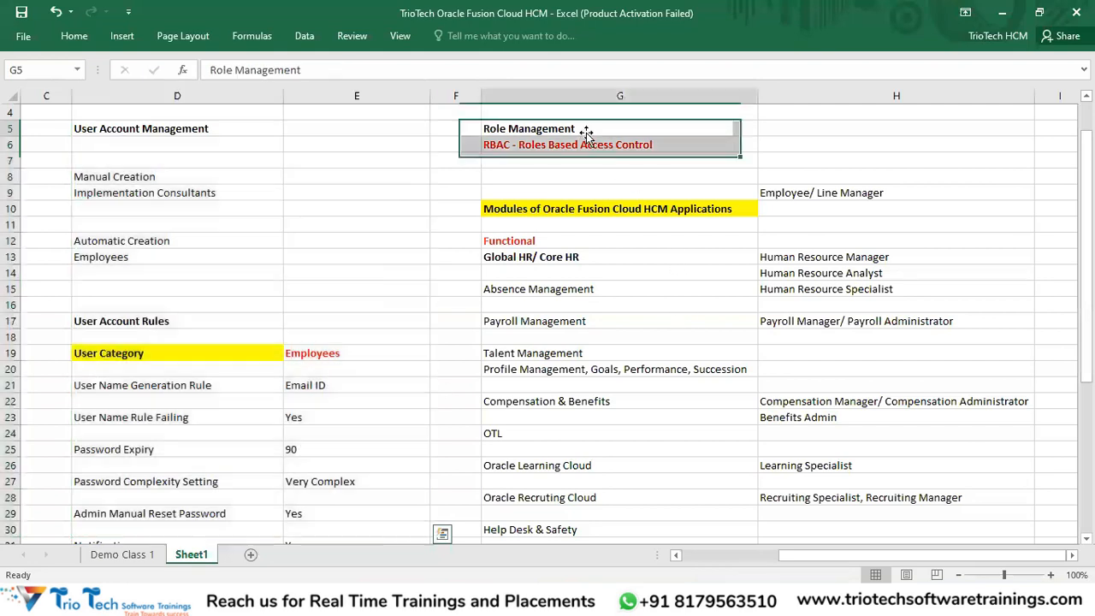
left_click(813, 196)
left_click_drag(813, 196, 855, 521)
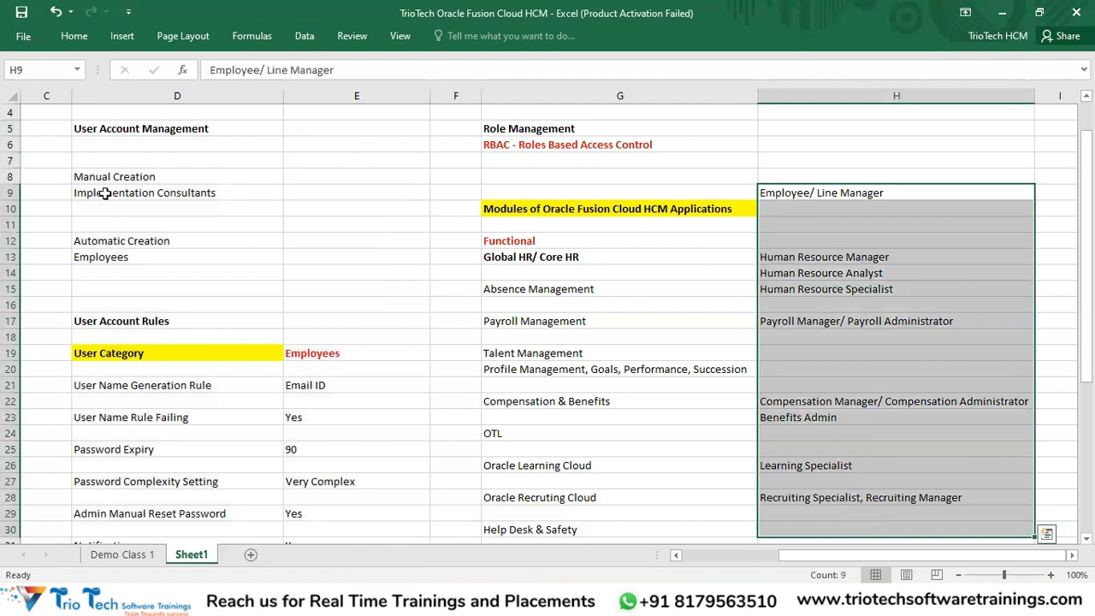
left_click_drag(101, 178, 164, 464)
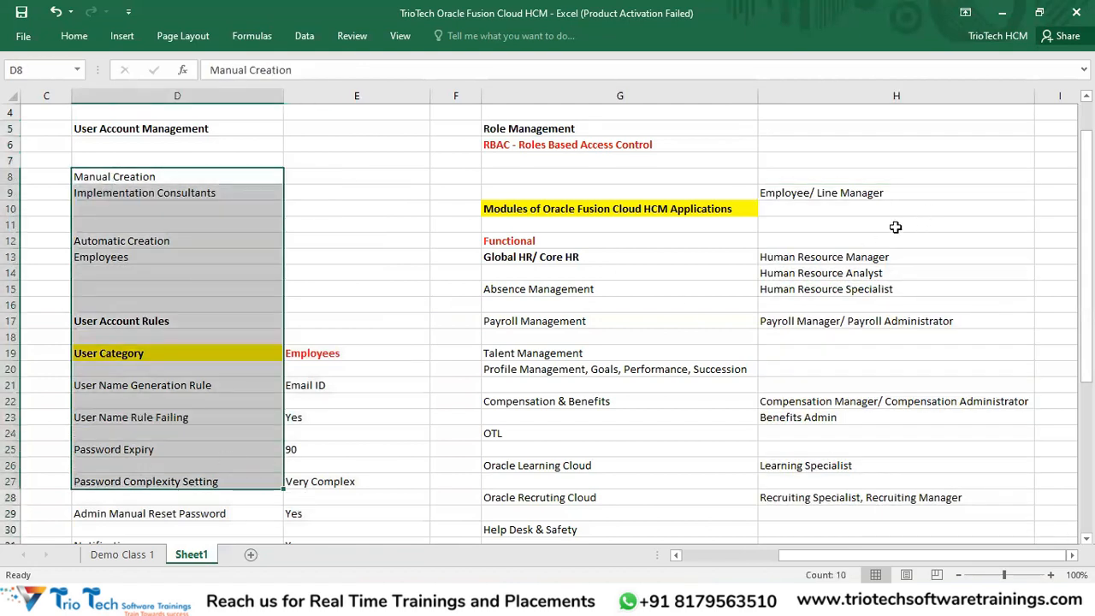
mouse_move(534, 135)
left_mouse_down()
mouse_move(547, 128)
mouse_move(551, 145)
left_mouse_up()
scroll(668, 228, "down", 5)
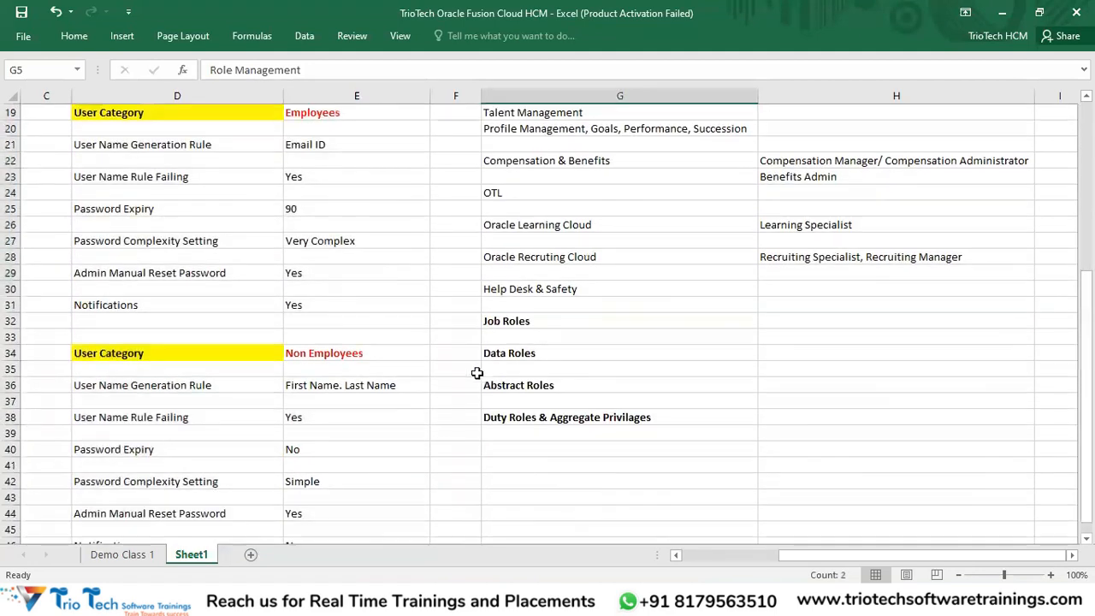
left_click_drag(518, 321, 548, 417)
left_click(535, 322)
left_click(527, 354)
left_click(536, 385)
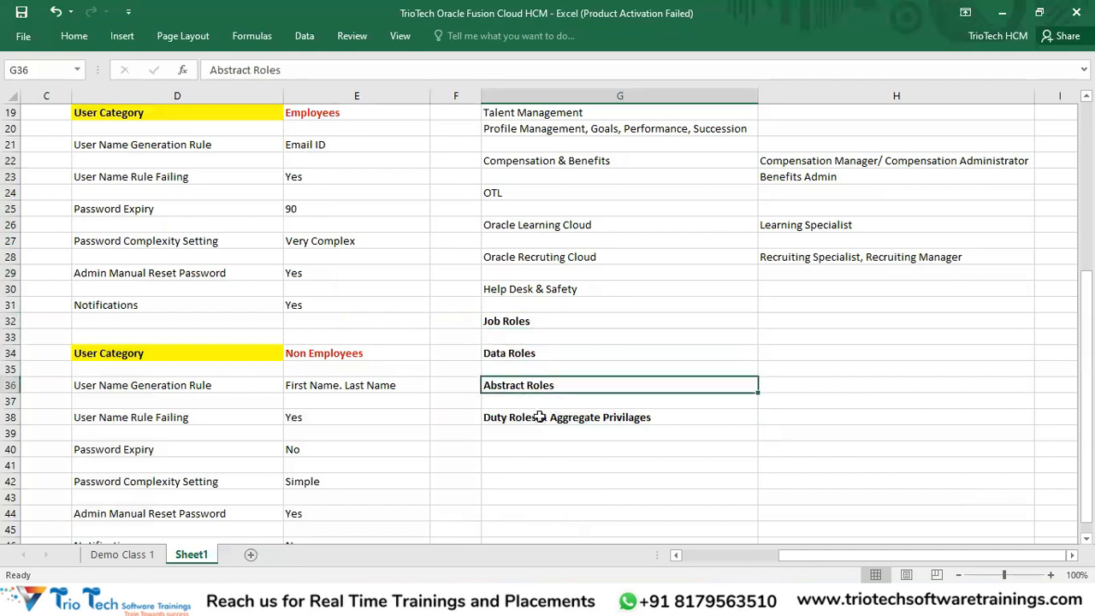
left_click(540, 417)
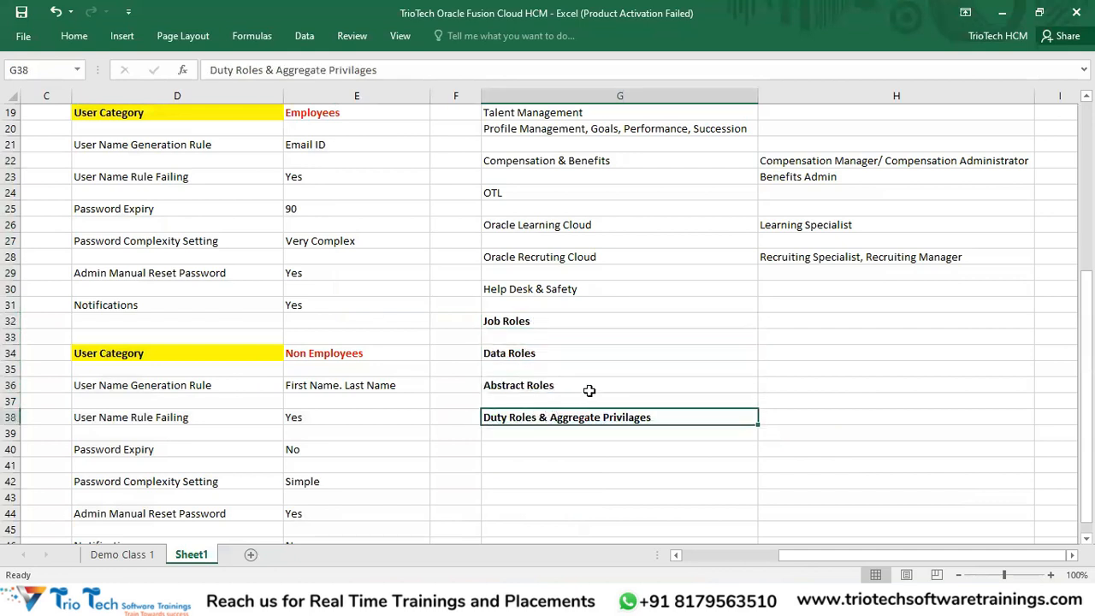
scroll(589, 390, "up", 5)
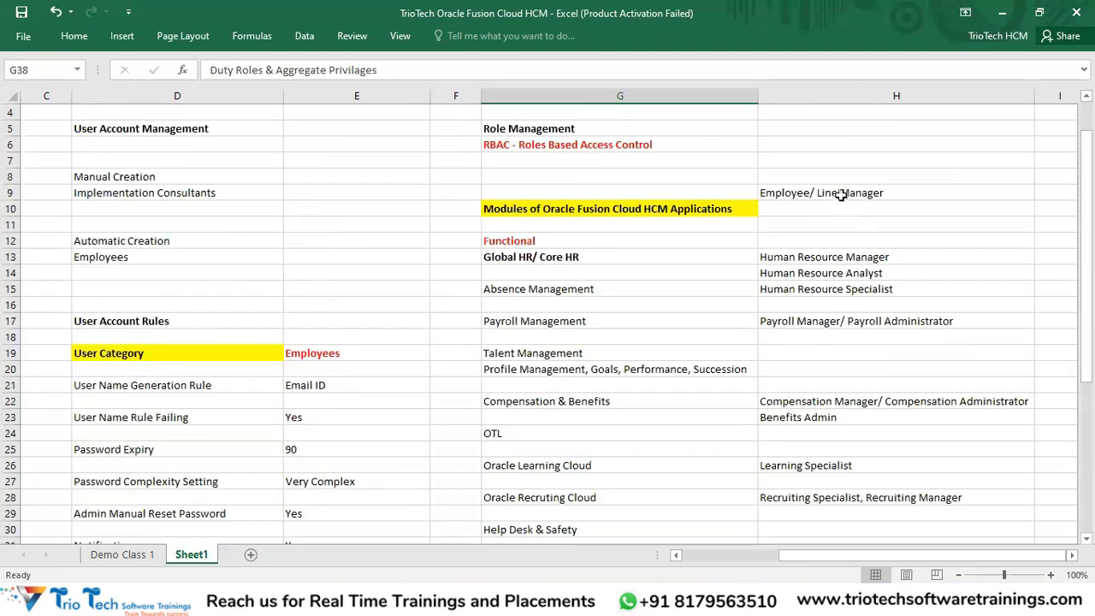
left_click(847, 195)
left_click_drag(854, 270, 880, 501)
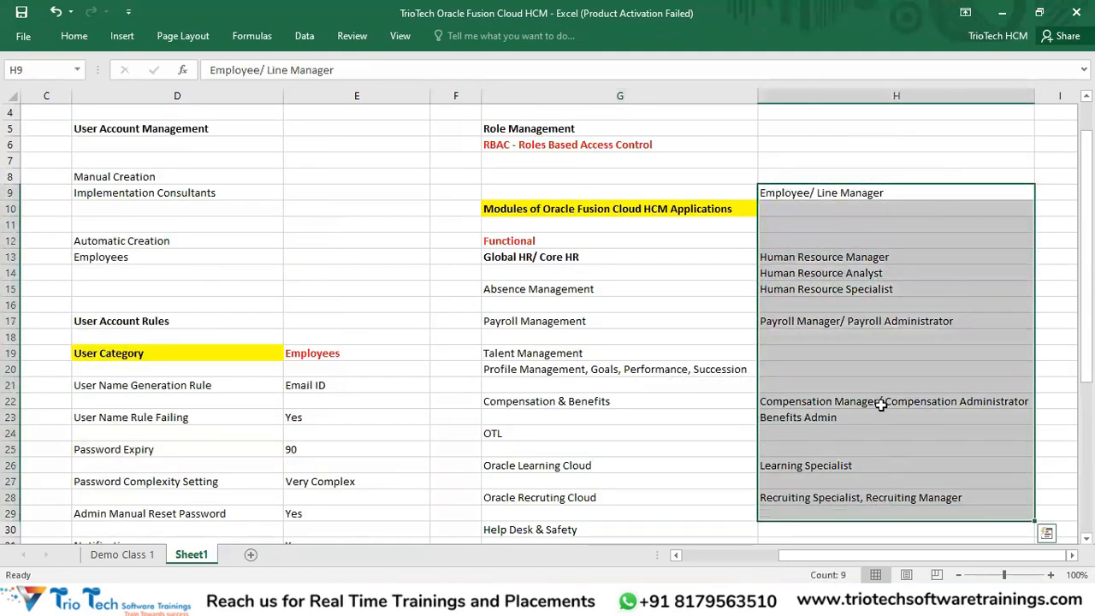
scroll(881, 404, "up", 1)
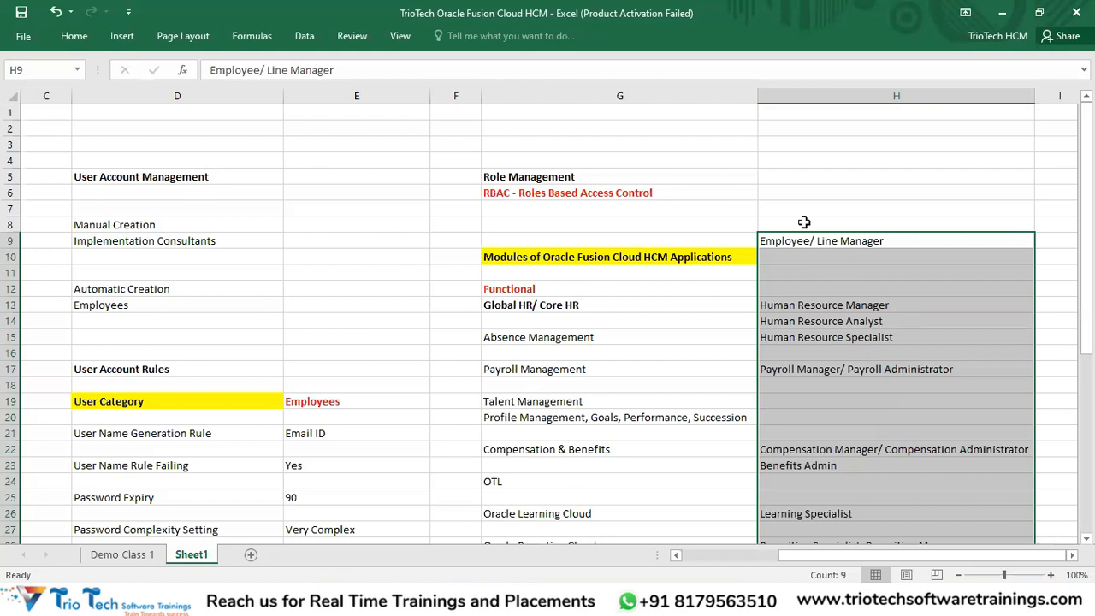
left_click_drag(573, 178, 579, 193)
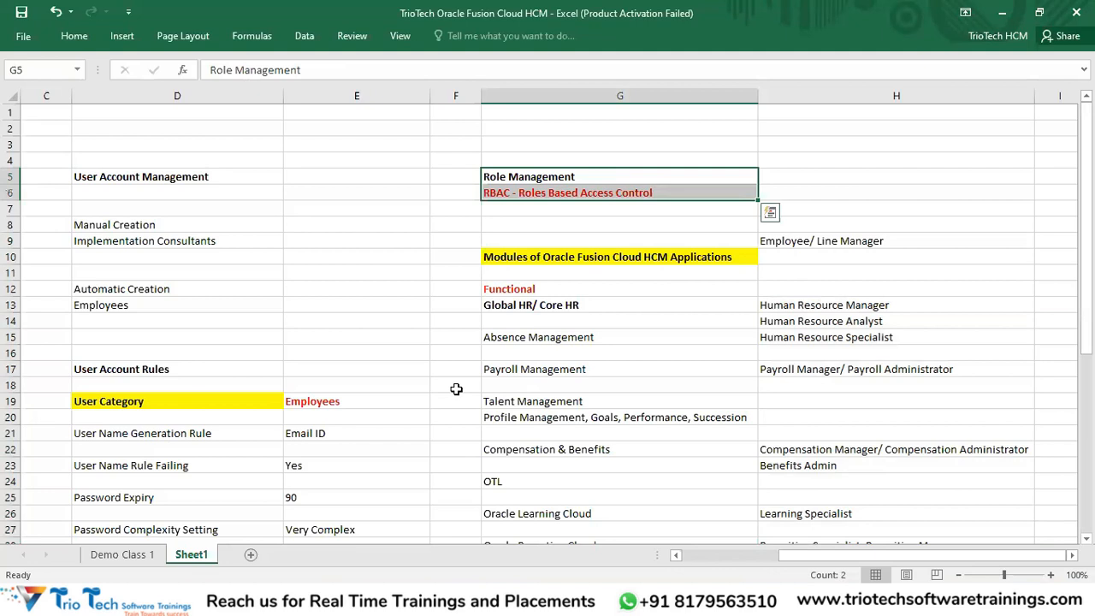
scroll(693, 286, "down", 2)
left_click_drag(567, 212, 552, 334)
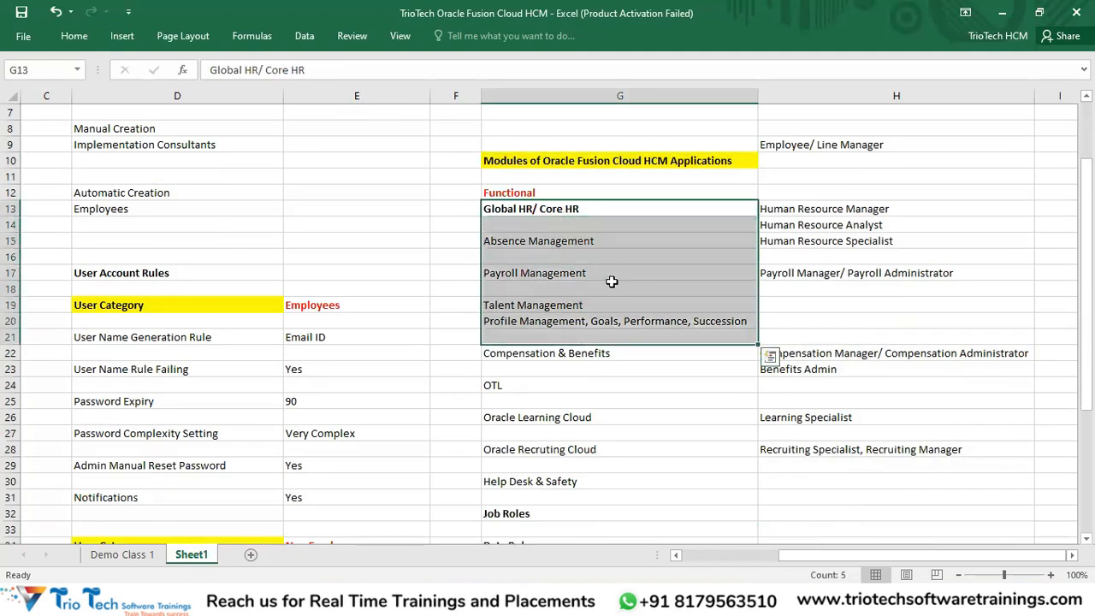
scroll(612, 282, "up", 2)
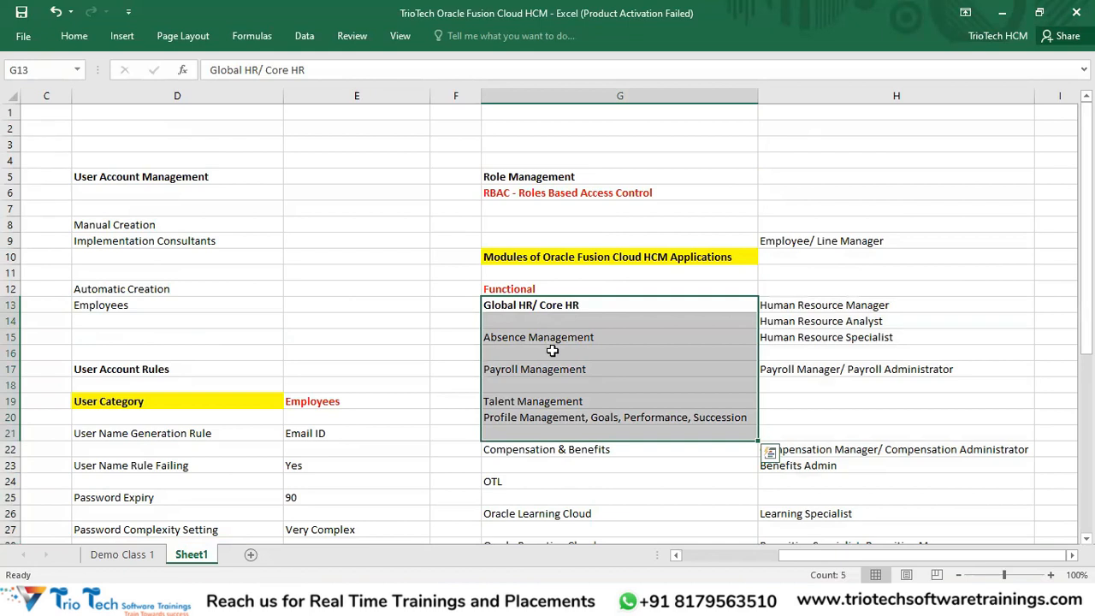
left_click_drag(826, 239, 828, 426)
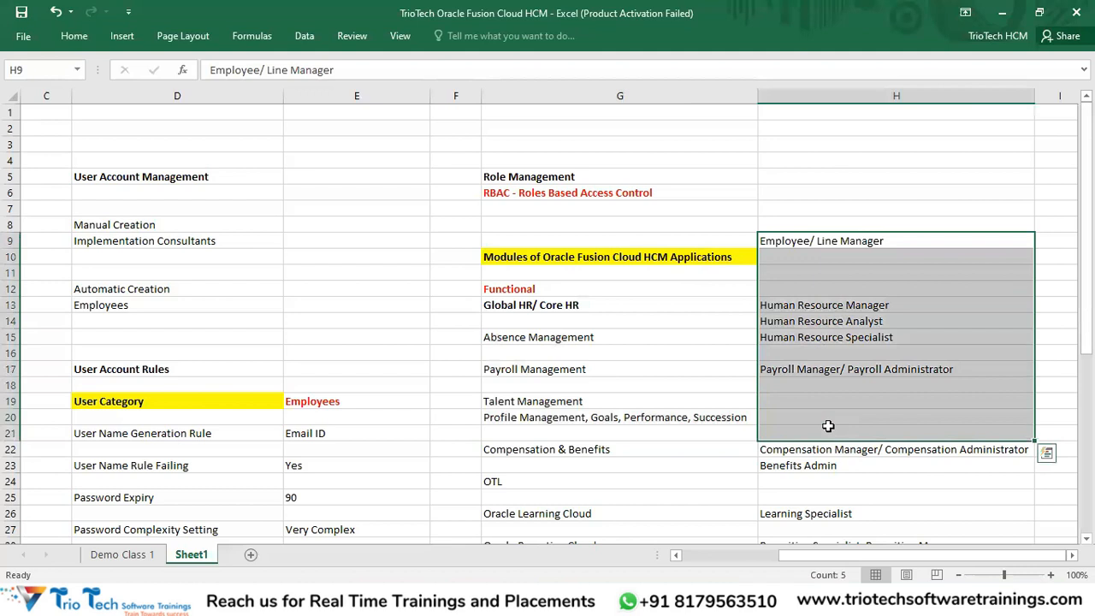
left_click(595, 192)
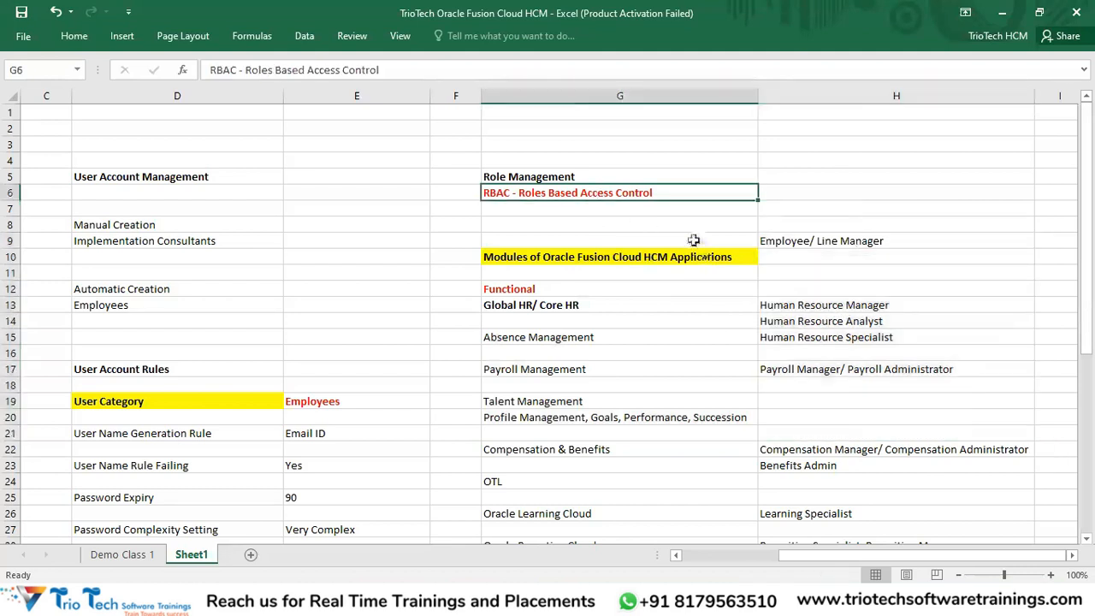
left_click(587, 94)
left_click_drag(722, 112, 793, 127)
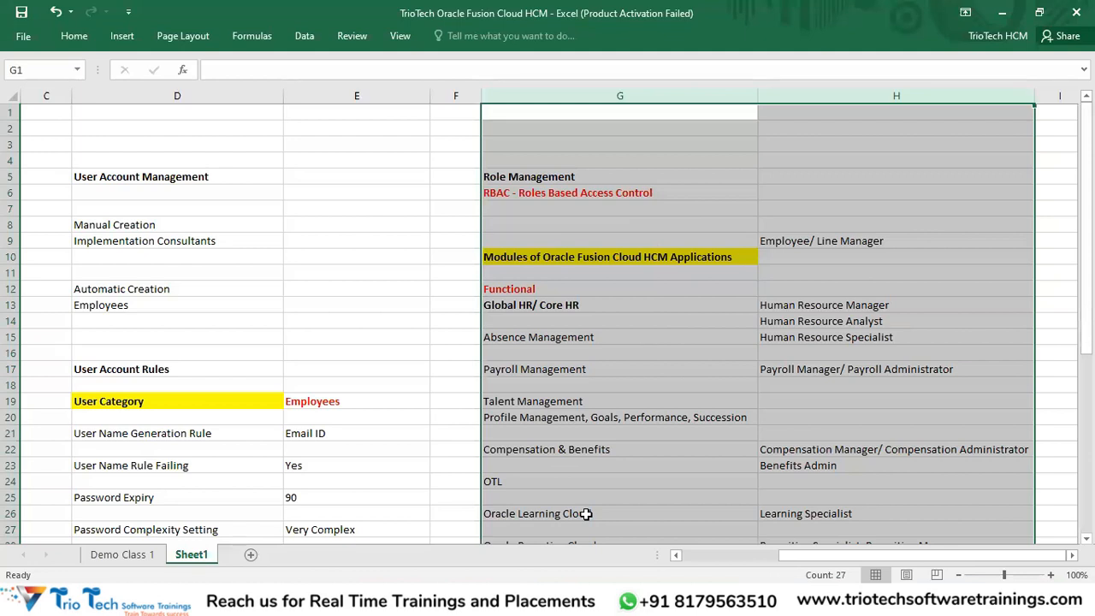
scroll(780, 345, "down", 5)
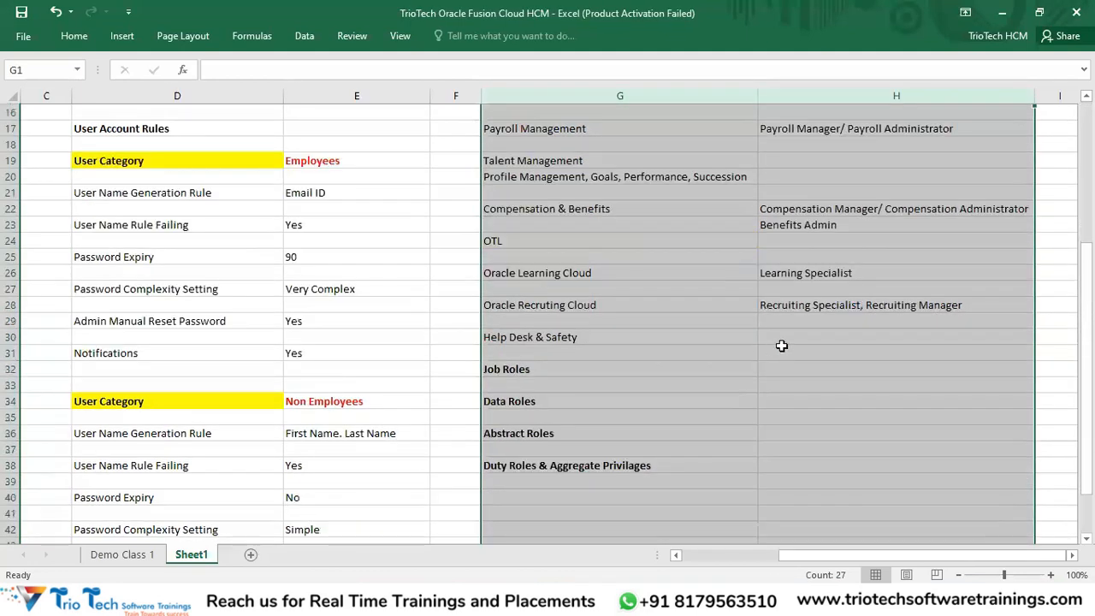
scroll(781, 346, "down", 3)
left_click(812, 258)
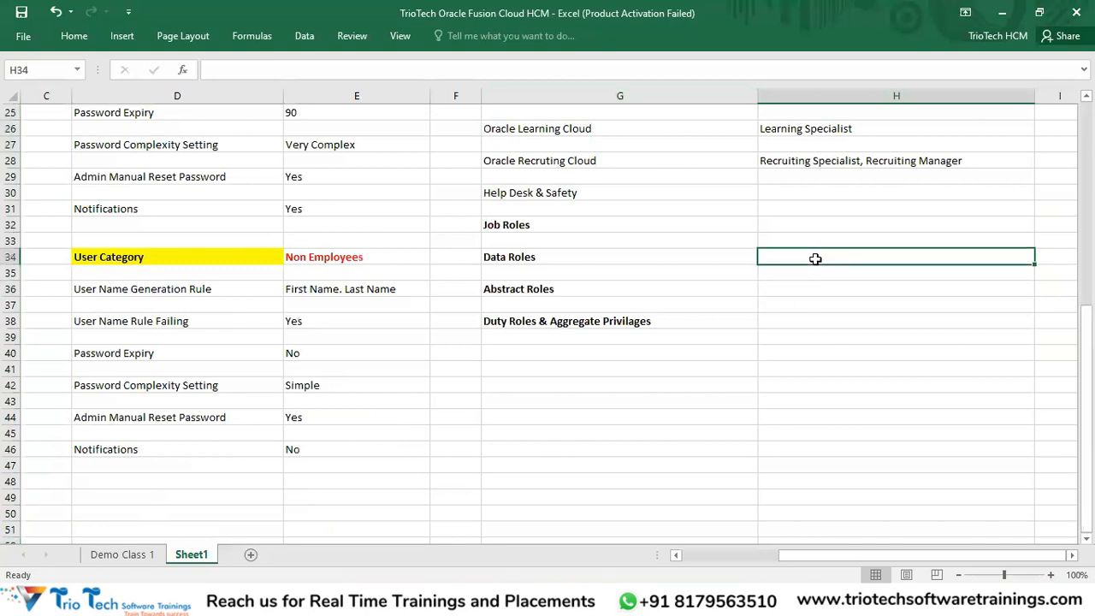
key("Right")
key("Right")
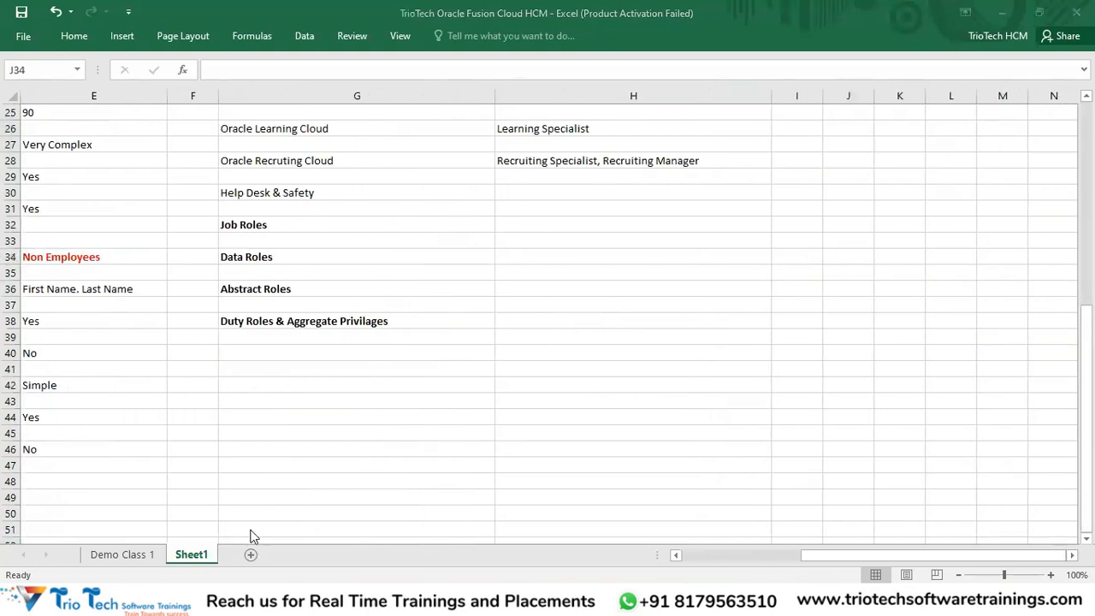
left_click(253, 536)
left_click(174, 43)
double_click(174, 43)
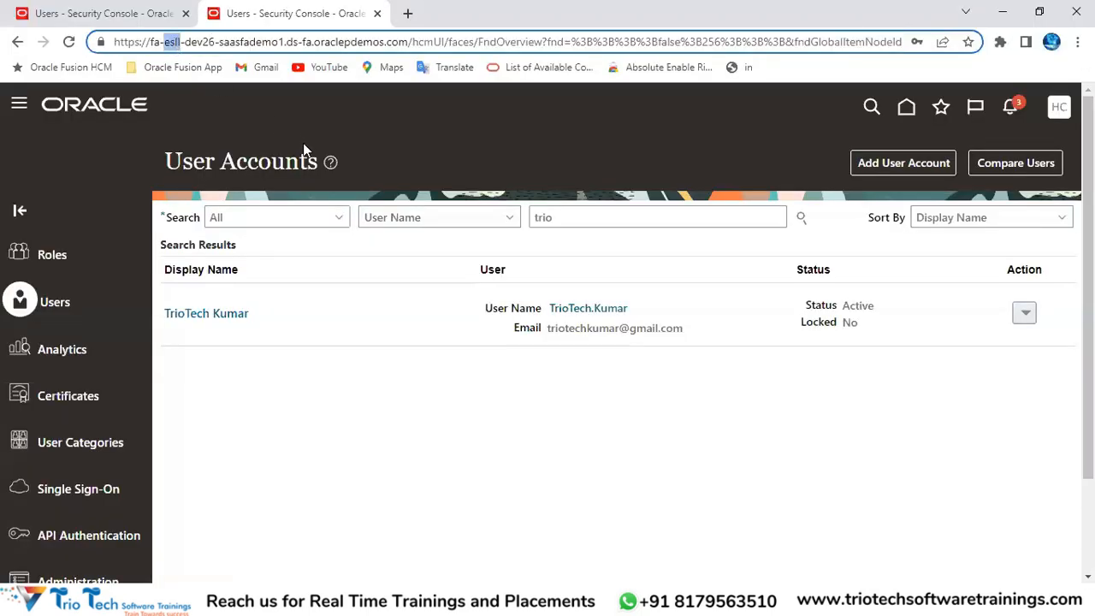
left_click_drag(408, 42, 51, 111)
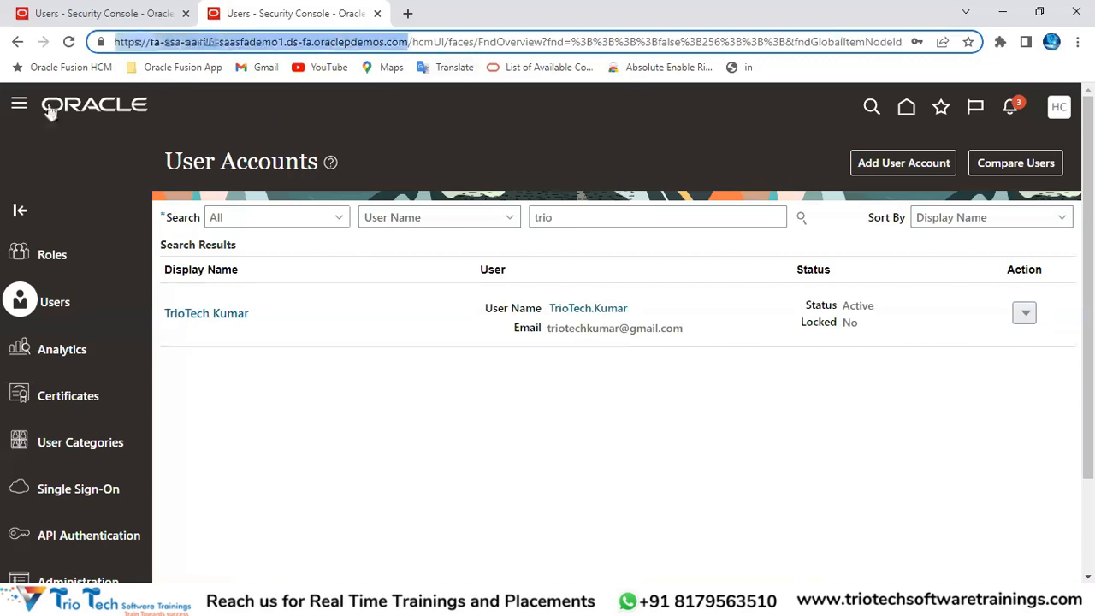
key("alt+Tab")
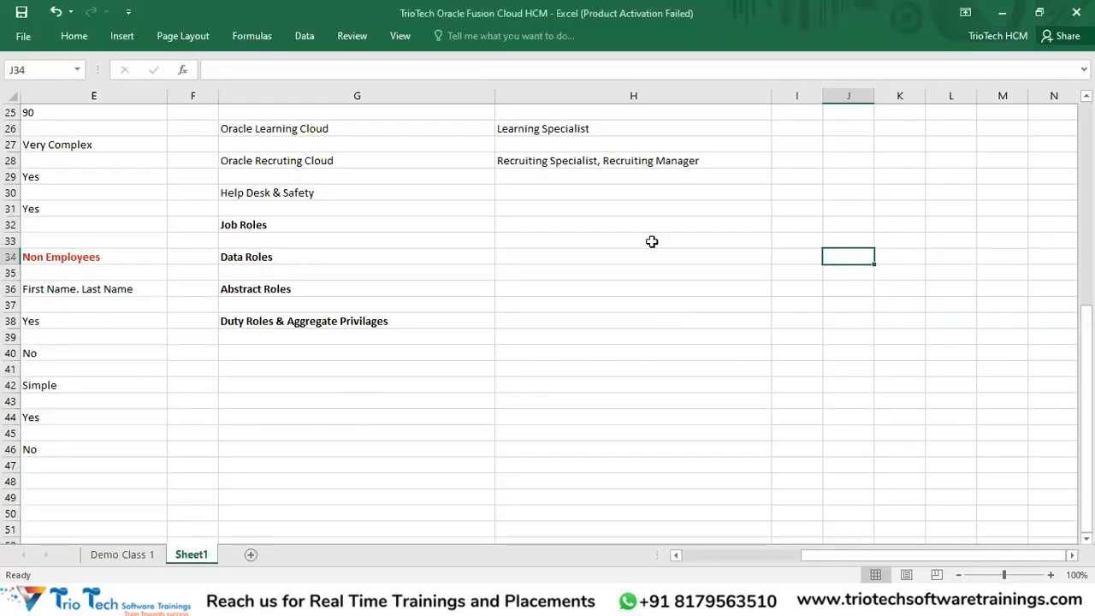
Step: Enter TATA Automobiles Pvt Ltd in H32 and TCS India Pvt Ltd in I32
left_click(573, 227)
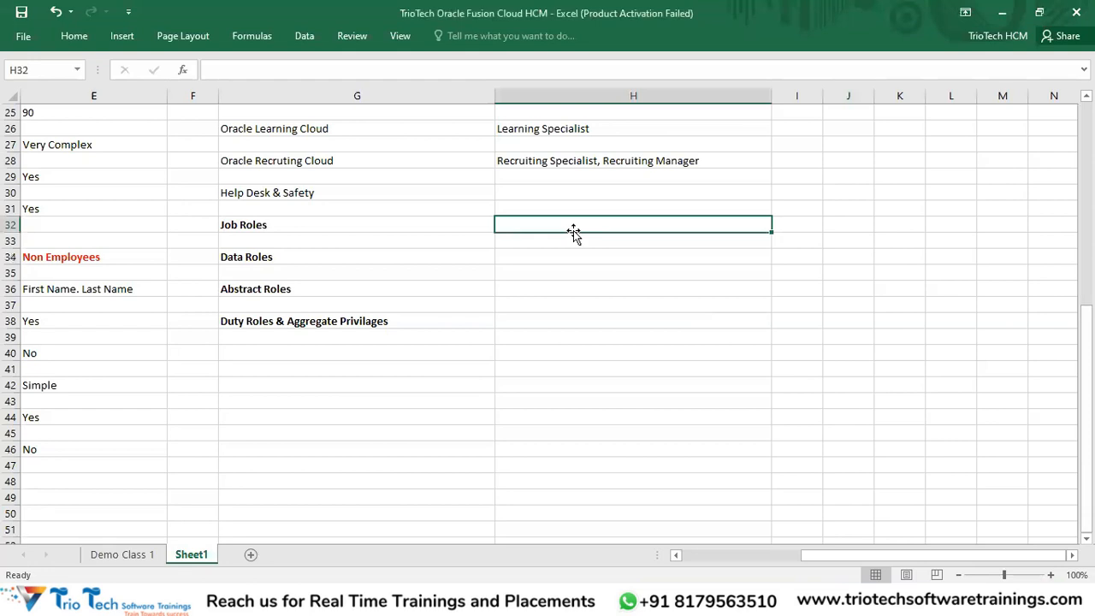
type("TATA Automobiles Pvt Ltd")
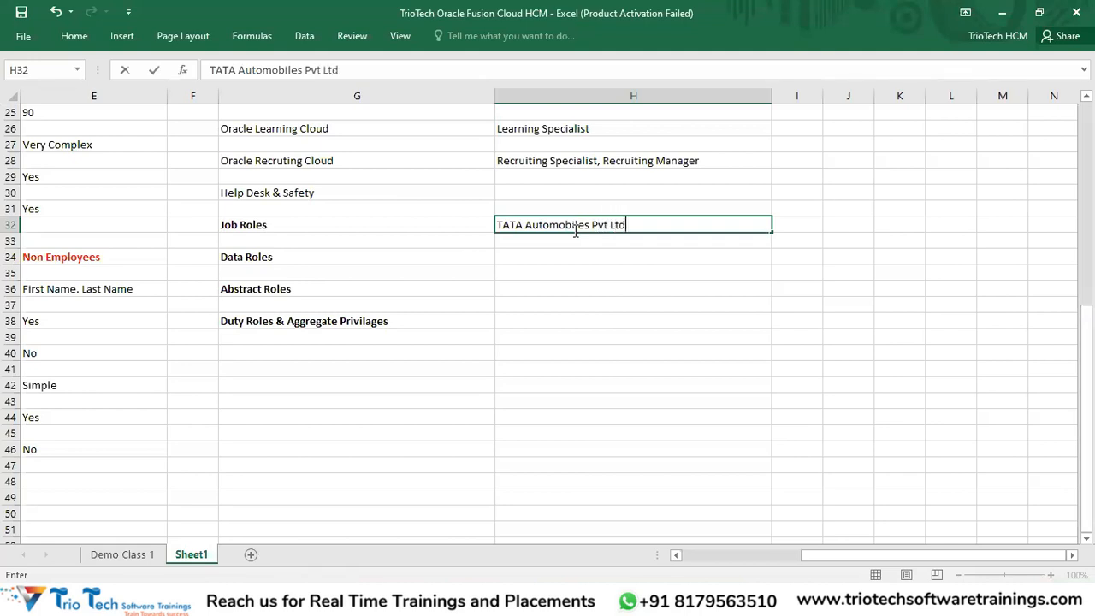
key("Tab")
type("TCS ")
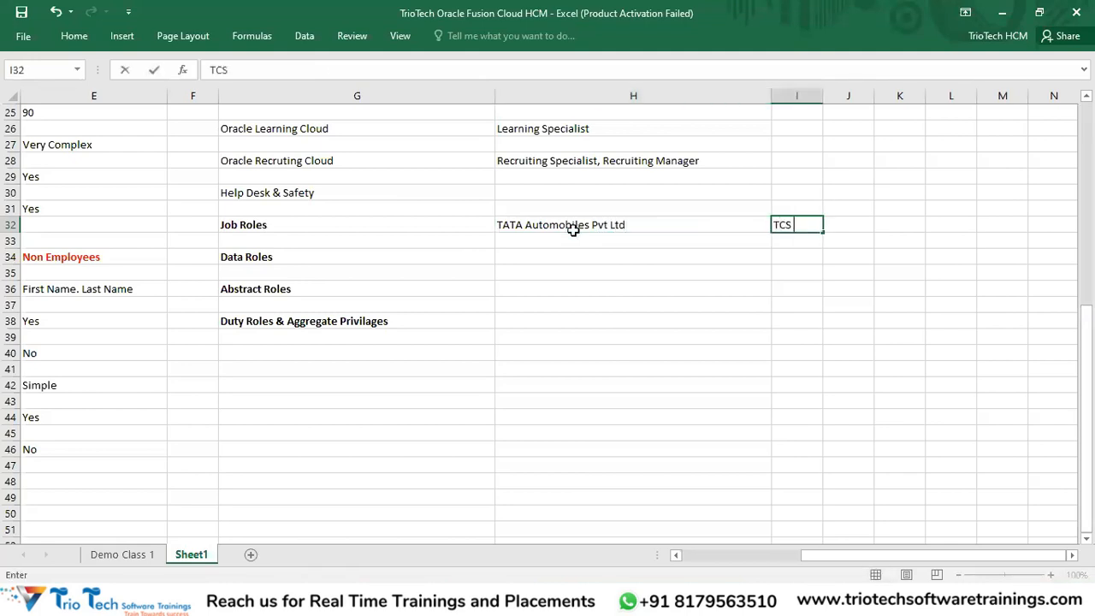
type("India Pvt Ltd")
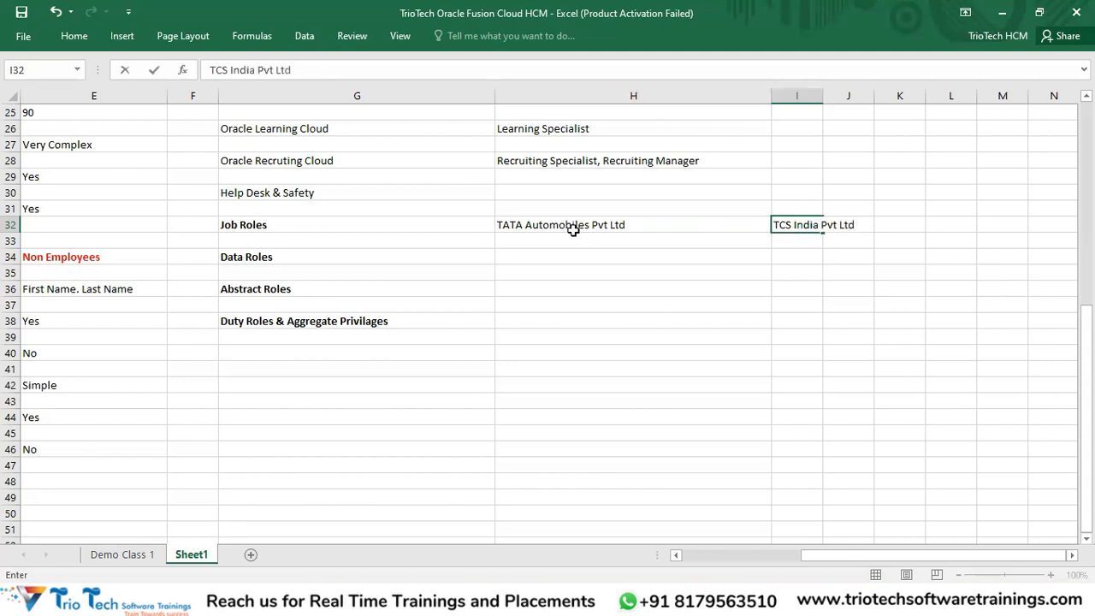
Step: Autofit column I, bold both company names in row 32, then return to the Oracle browser
left_click(808, 96)
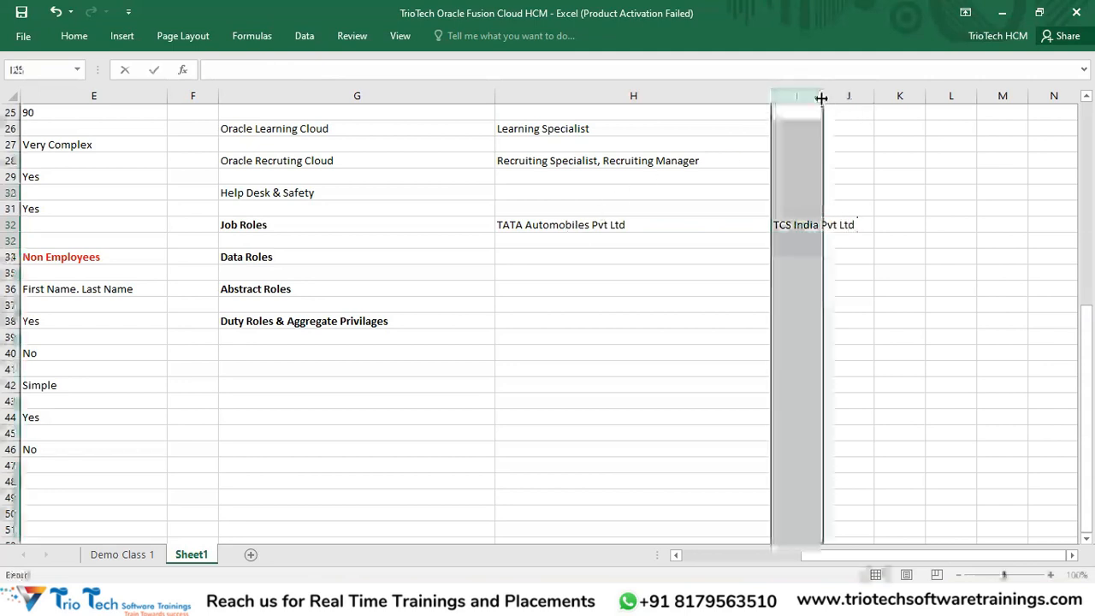
double_click(821, 98)
left_click_drag(658, 220, 789, 222)
key("ctrl+b")
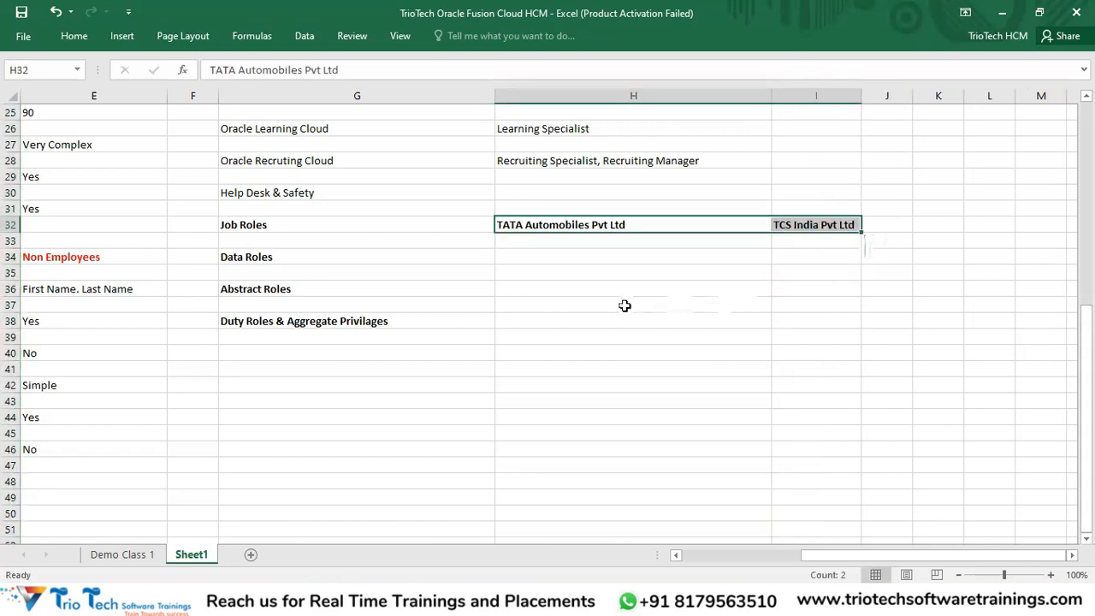
left_click(624, 306)
left_click(623, 225)
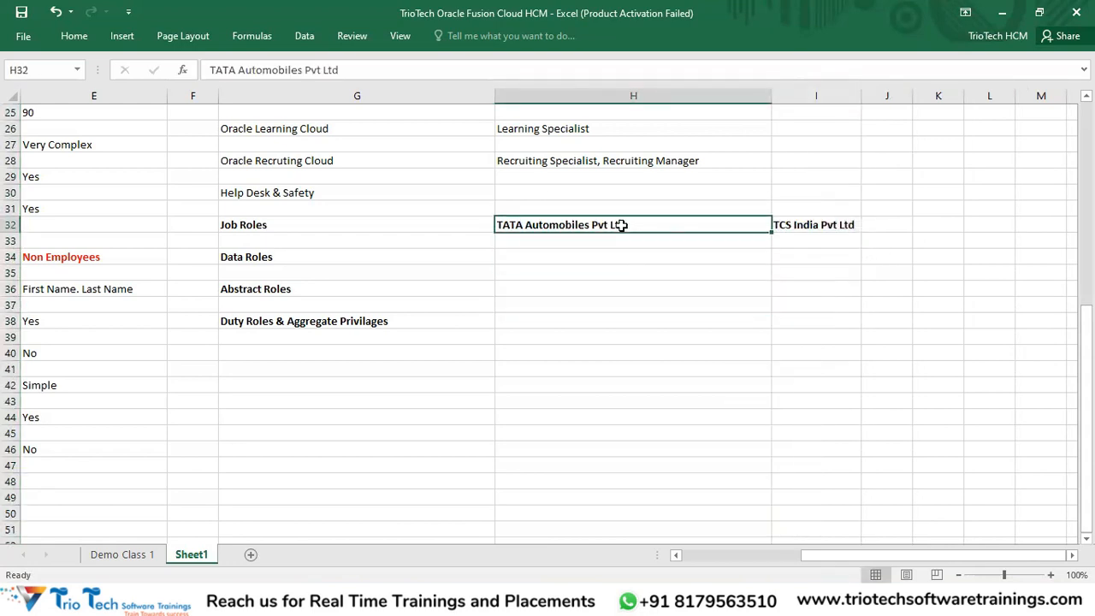
left_click(822, 228)
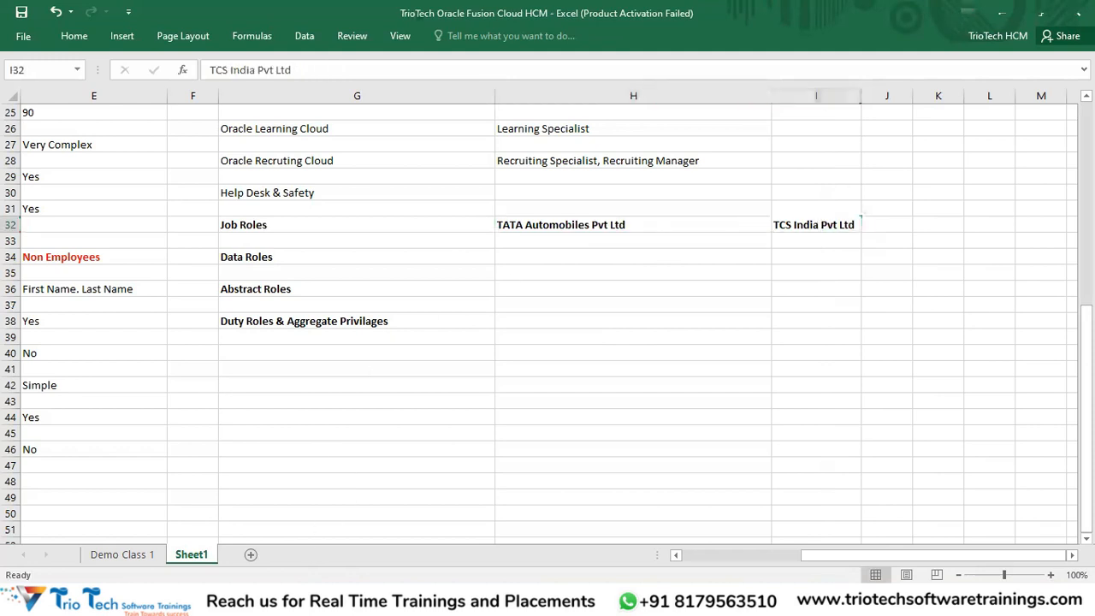
key("alt+Tab")
left_click(265, 47)
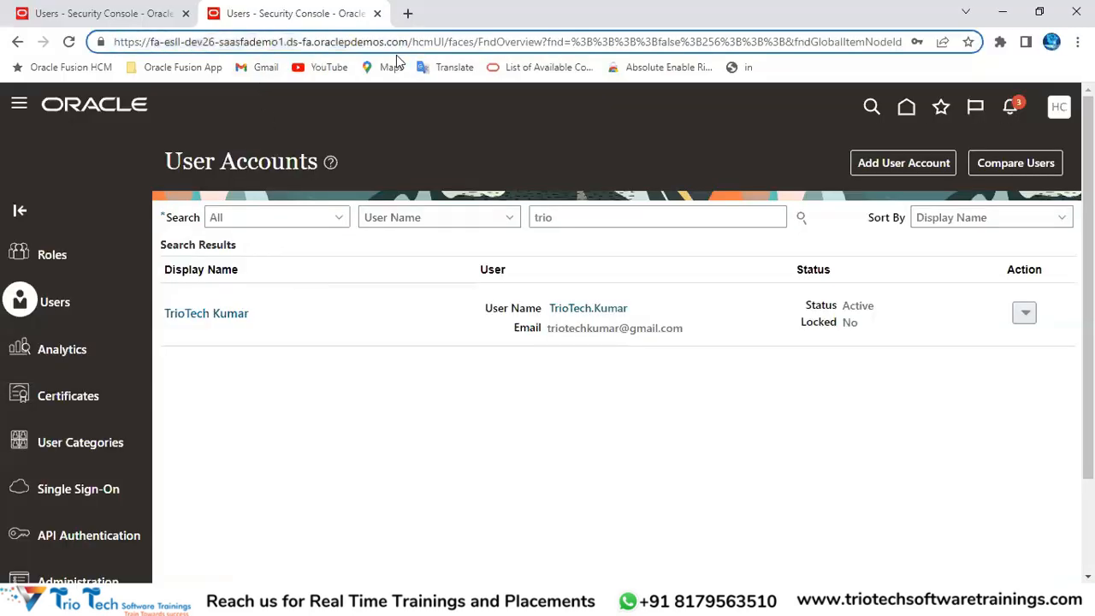
Step: Select the host part of the Security Console URL, then return to Excel's row 32 company names
left_click_drag(408, 41, 109, 51)
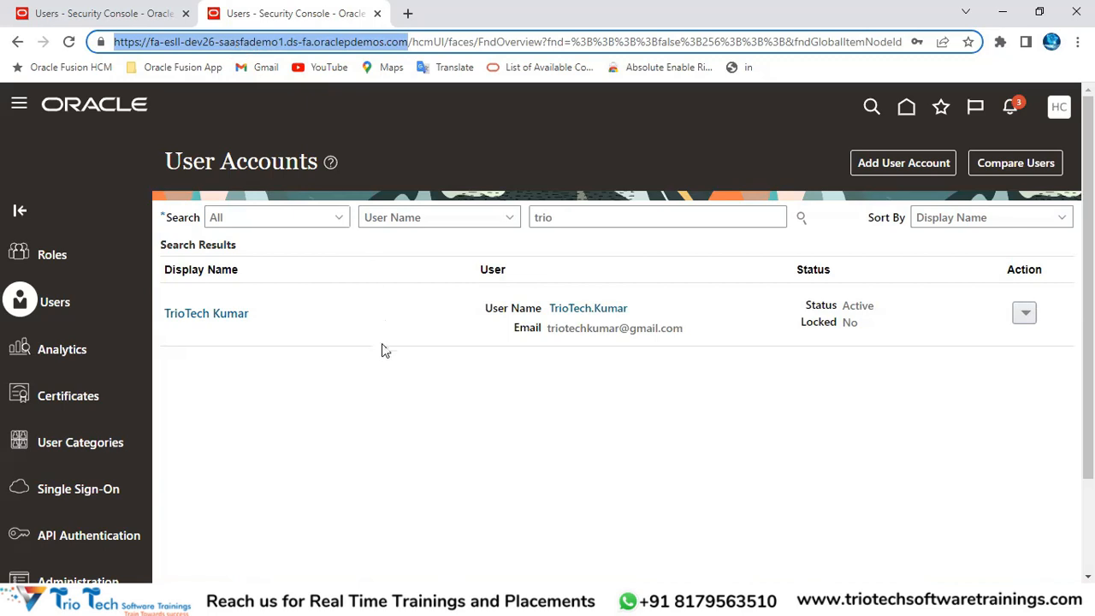
key("alt+Tab")
left_click_drag(564, 229, 807, 223)
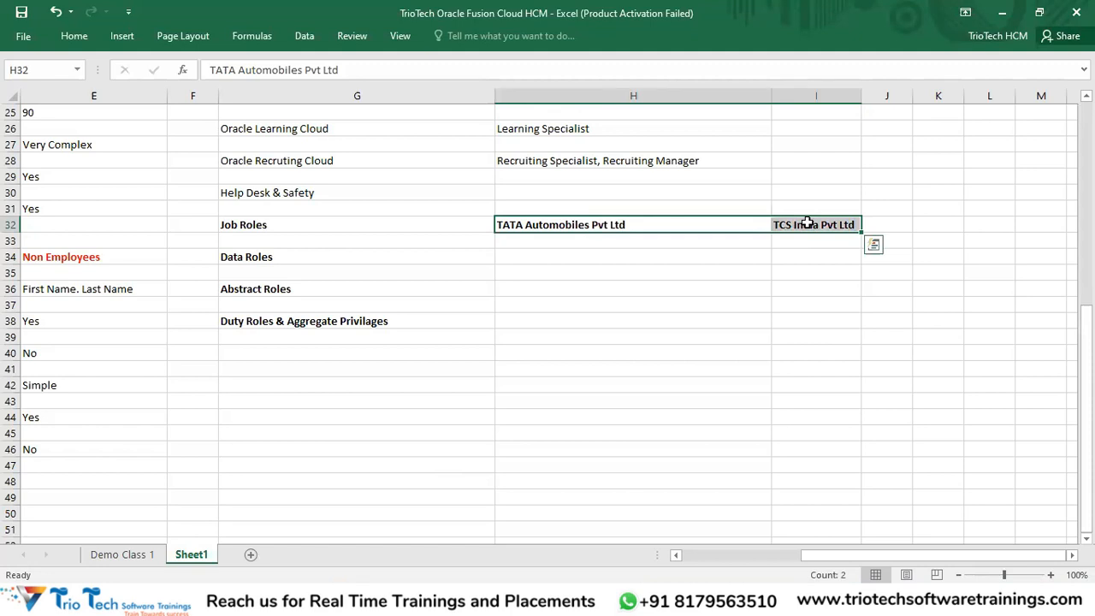
Step: Enter an HR Manager entry with a person's name for TATA in H34 and TCS in I34
left_click(535, 254)
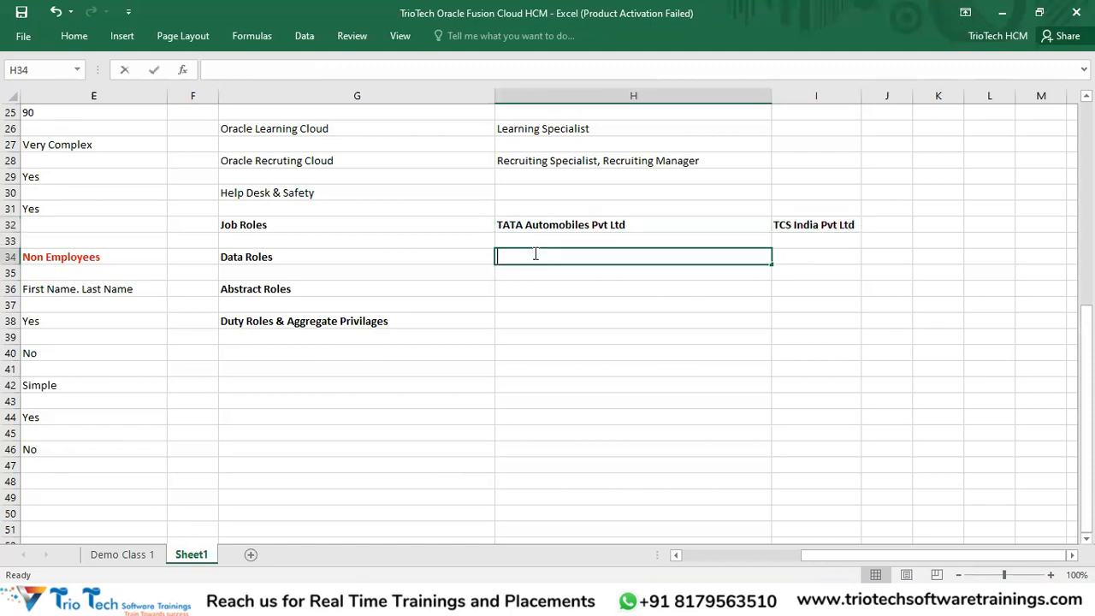
type("Kumar - HR MAna")
key("BackSpace")
key("BackSpace")
key("BackSpace")
type("anager")
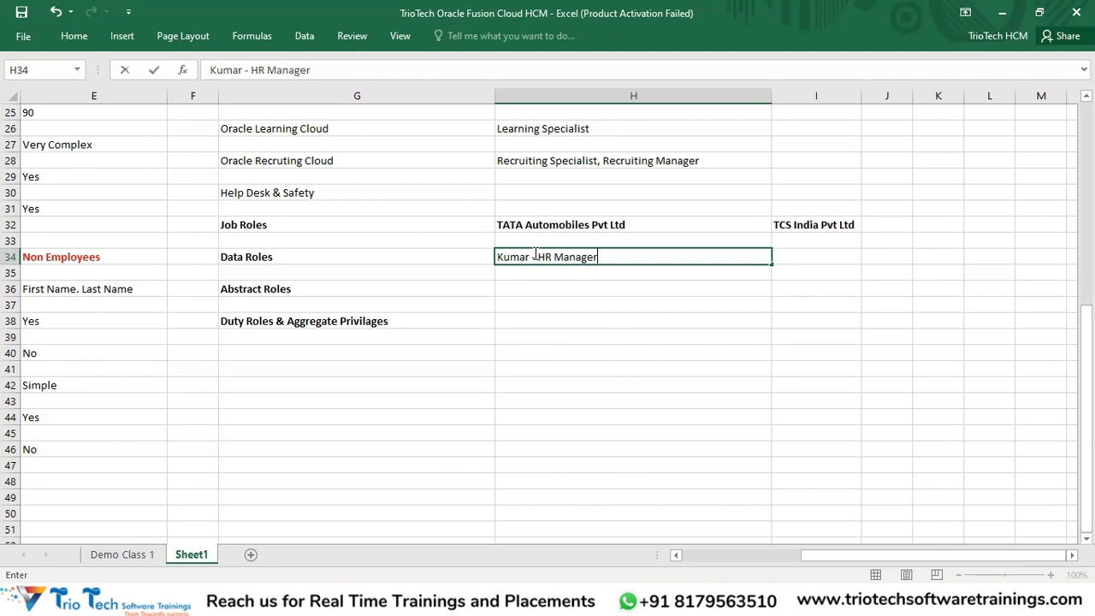
key("Tab")
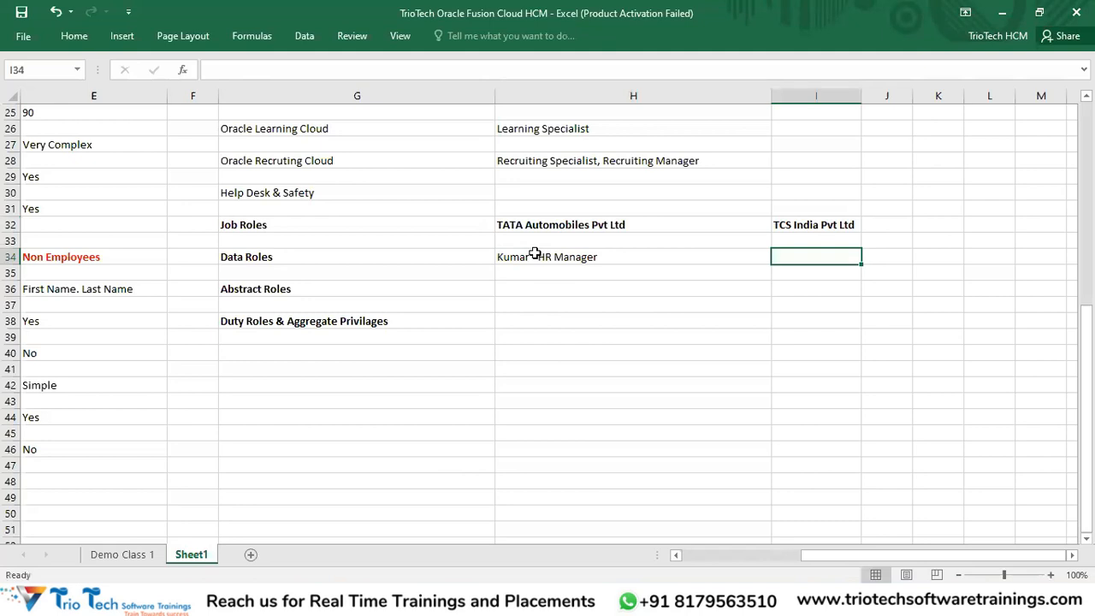
type("Rajeev - HR ")
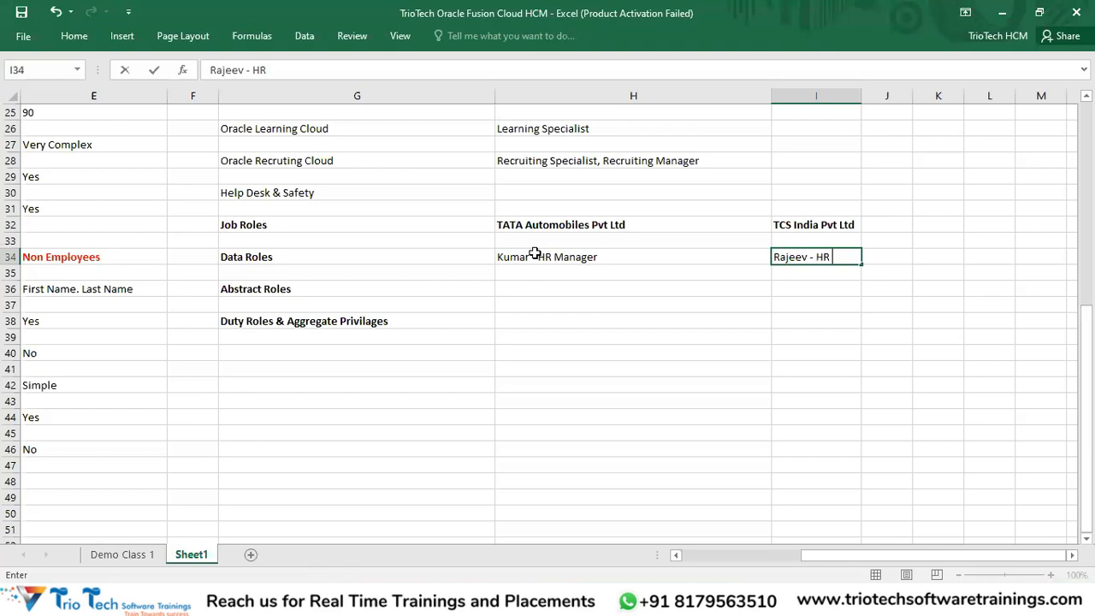
type("Manager")
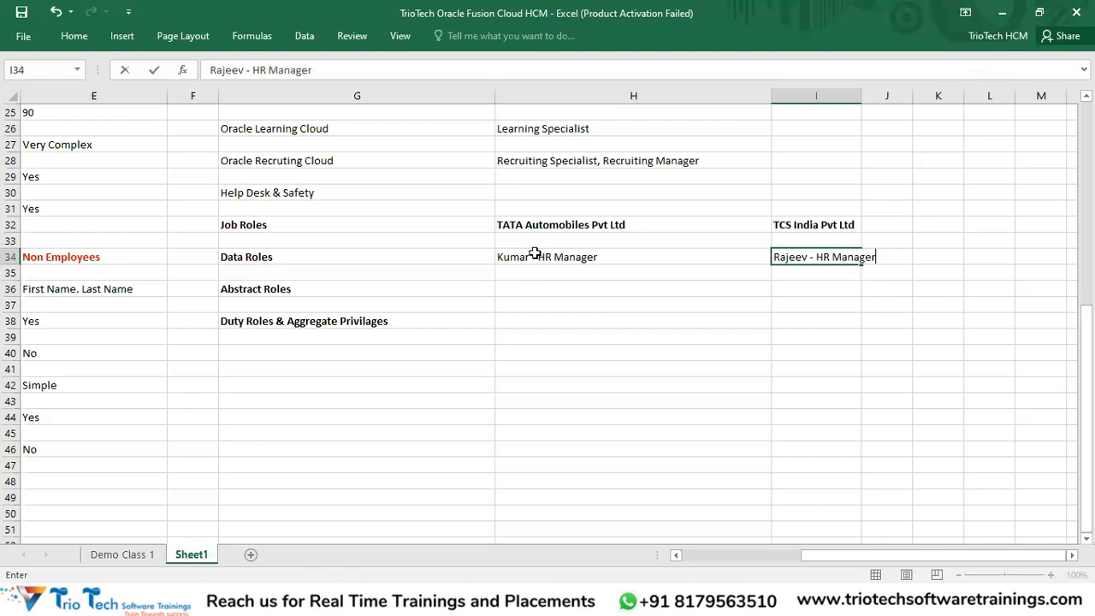
key("Return")
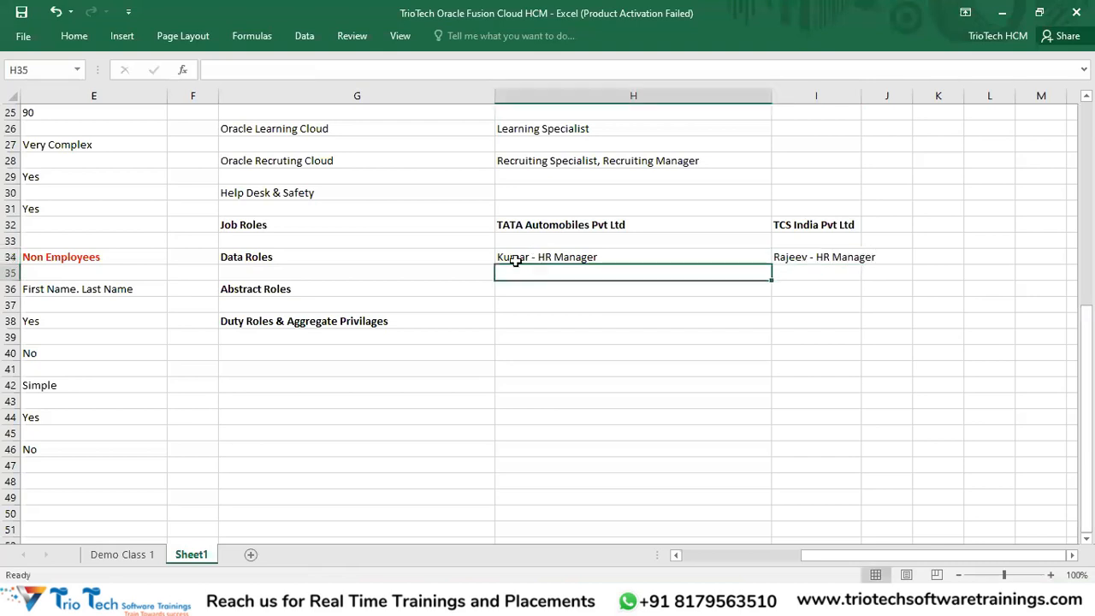
Step: Widen column I and append '- 5K Employee' and '- 3K Employee' to the TATA and TCS headings
double_click(861, 99)
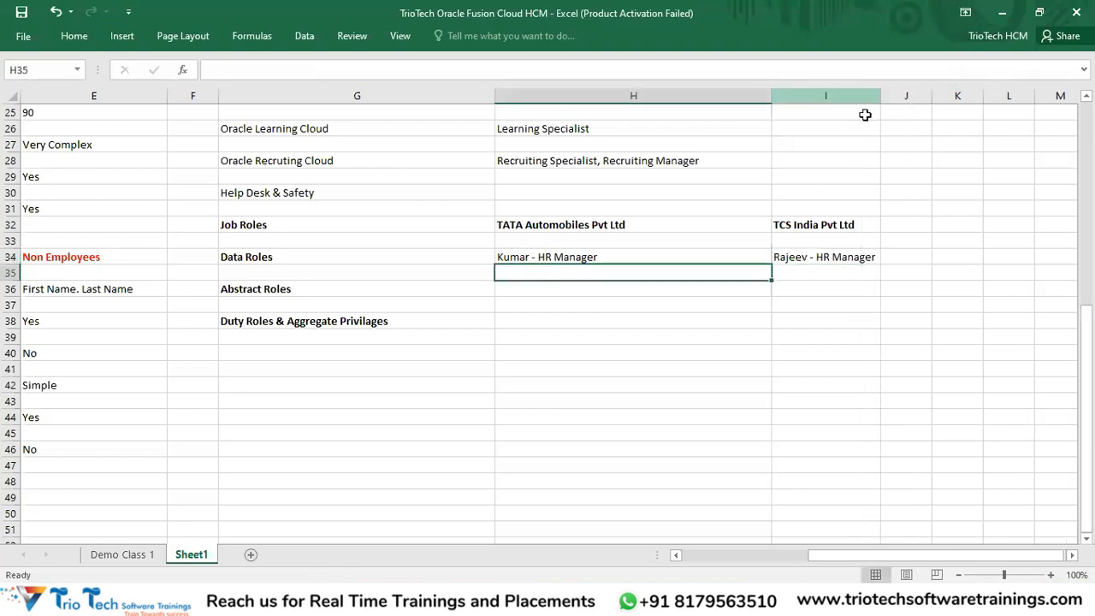
left_click(711, 220)
double_click(711, 221)
type("- 5")
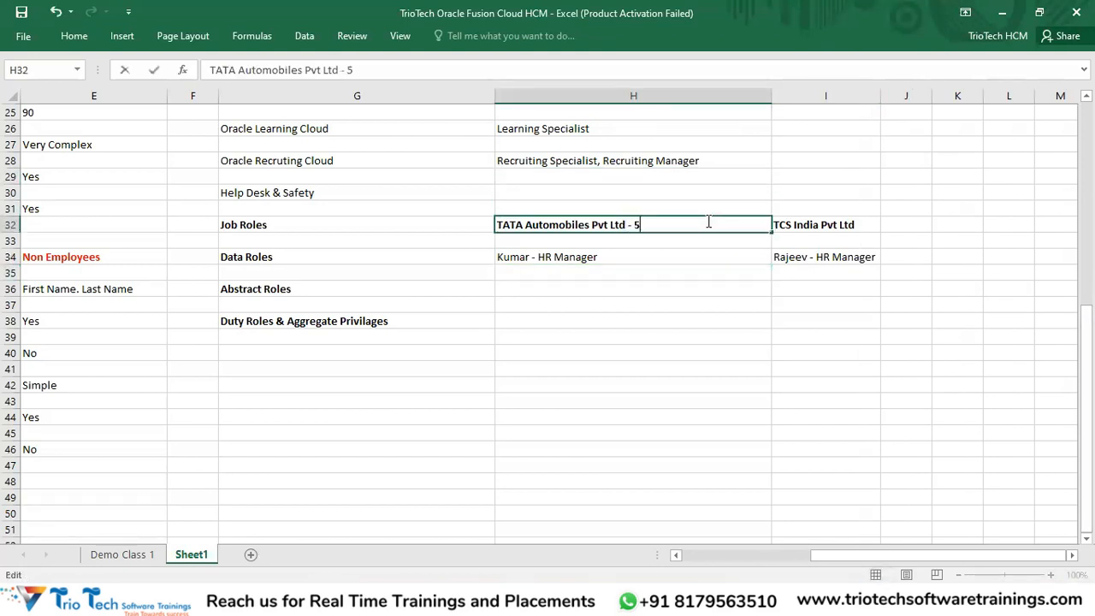
type("K Employee")
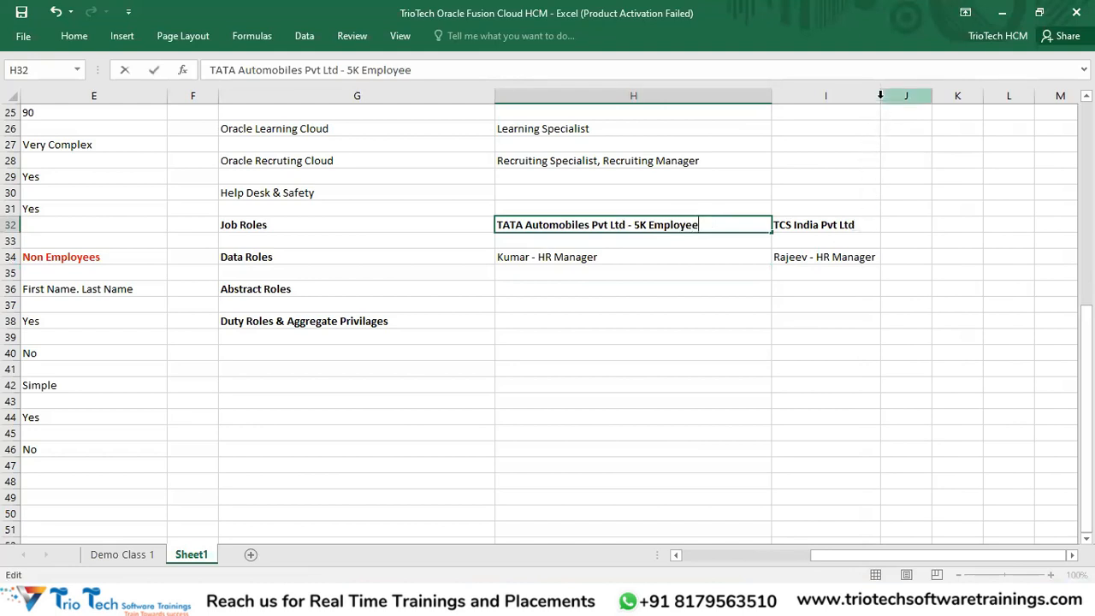
left_click(874, 97)
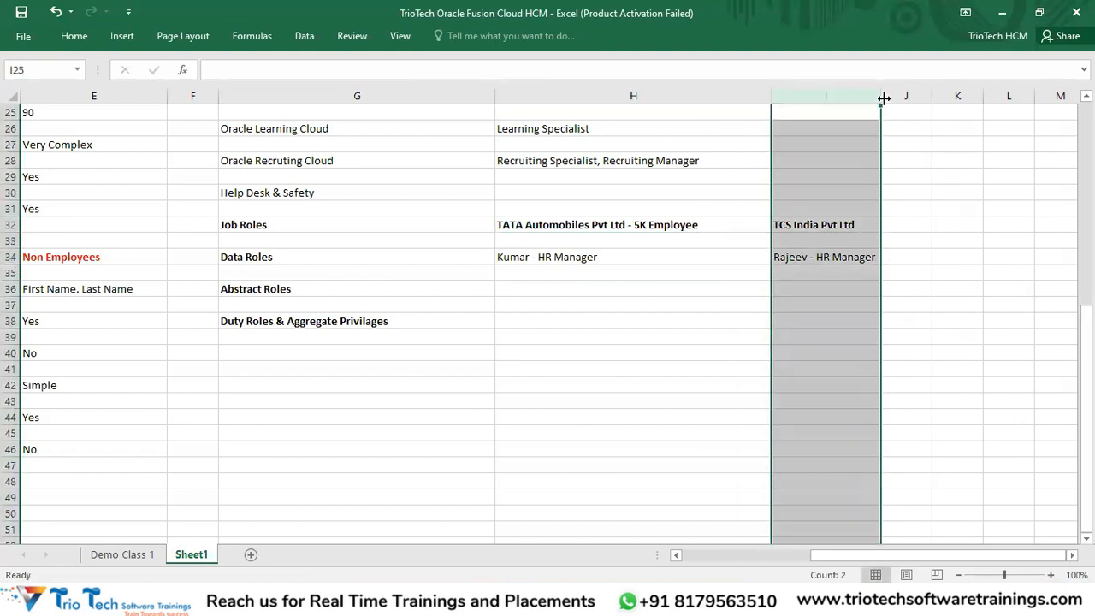
left_click_drag(880, 96, 987, 96)
double_click(875, 224)
type("- ")
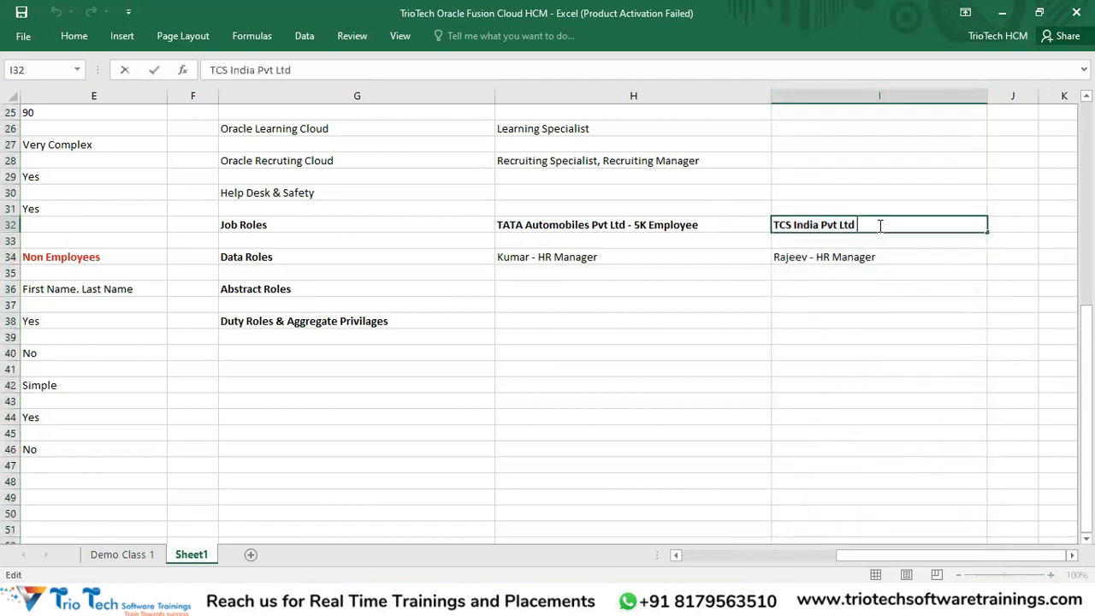
type("3K Employee")
key("Return")
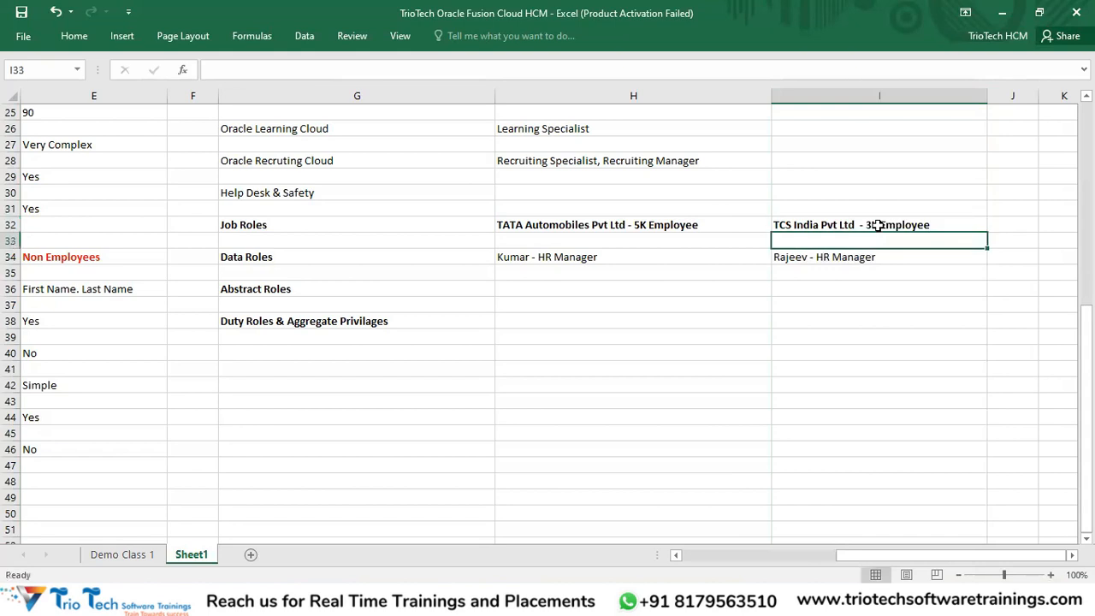
left_click(544, 256)
left_click(859, 272)
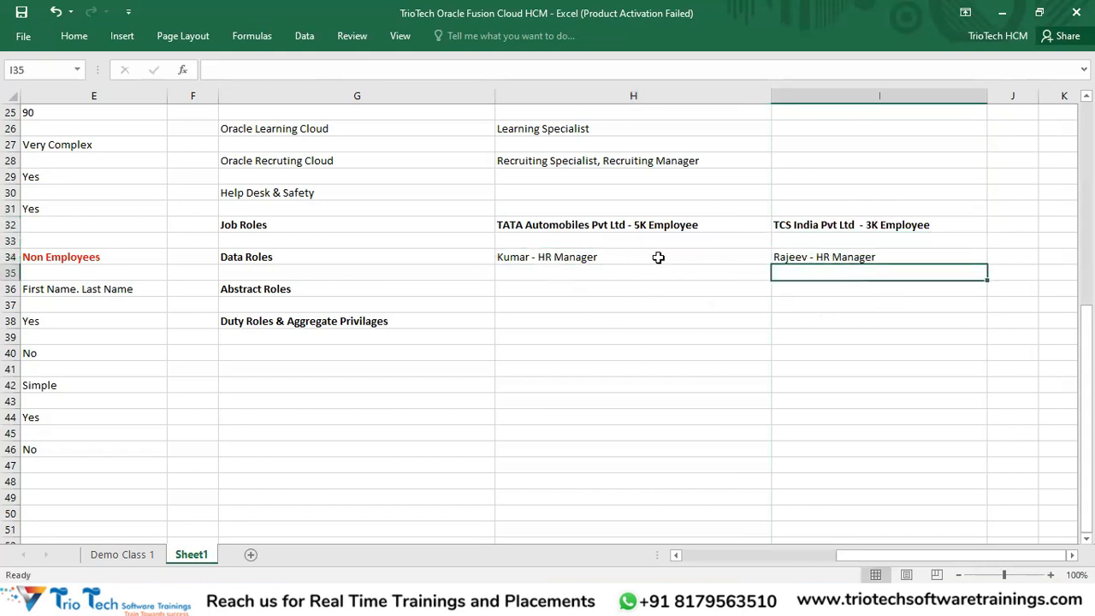
left_click(589, 259)
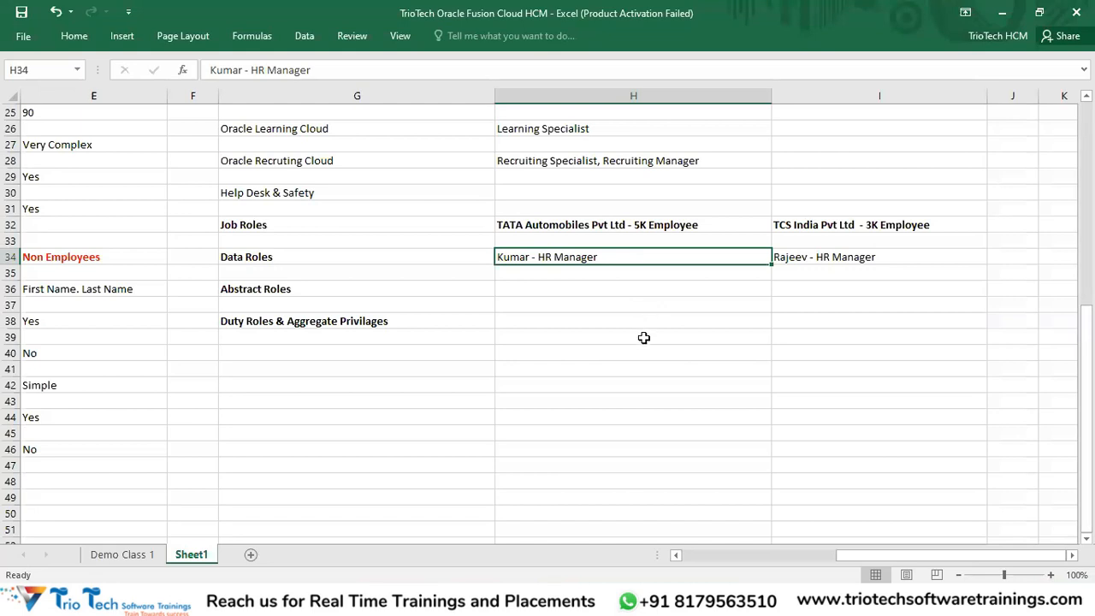
Step: Copy the Human Resource Manager, Analyst and Specialist roles from H13:H15
scroll(650, 342, "up", 6)
left_click(587, 213)
key("ctrl+c")
left_click_drag(616, 240, 591, 214)
key("ctrl+c")
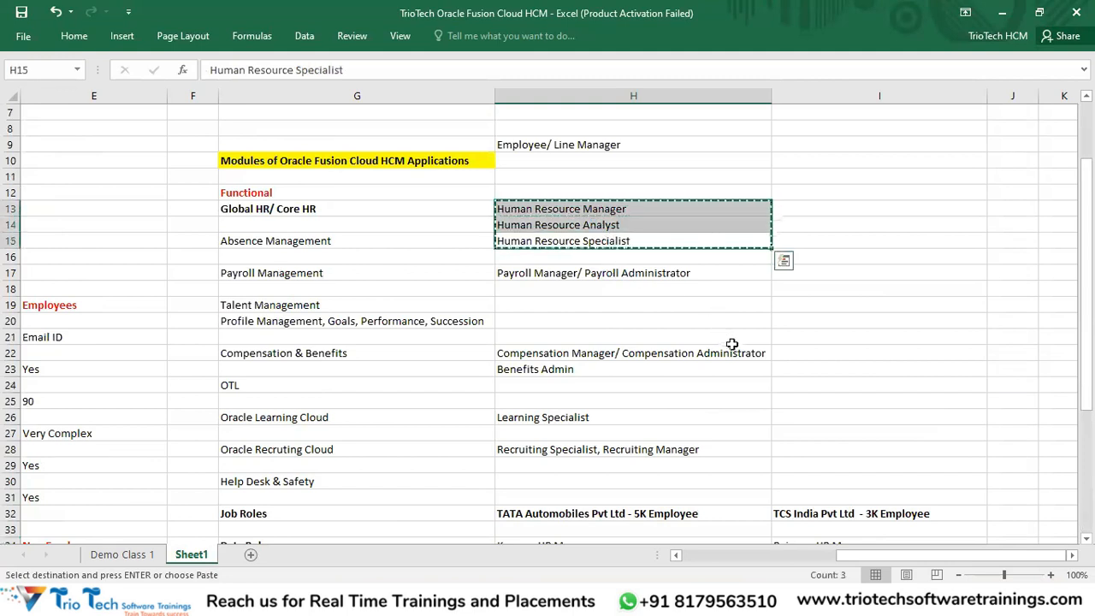
Step: Paste the three roles into H36 for TATA and I36 for TCS beside Abstract Roles
scroll(741, 360, "down", 3)
scroll(747, 367, "down", 3)
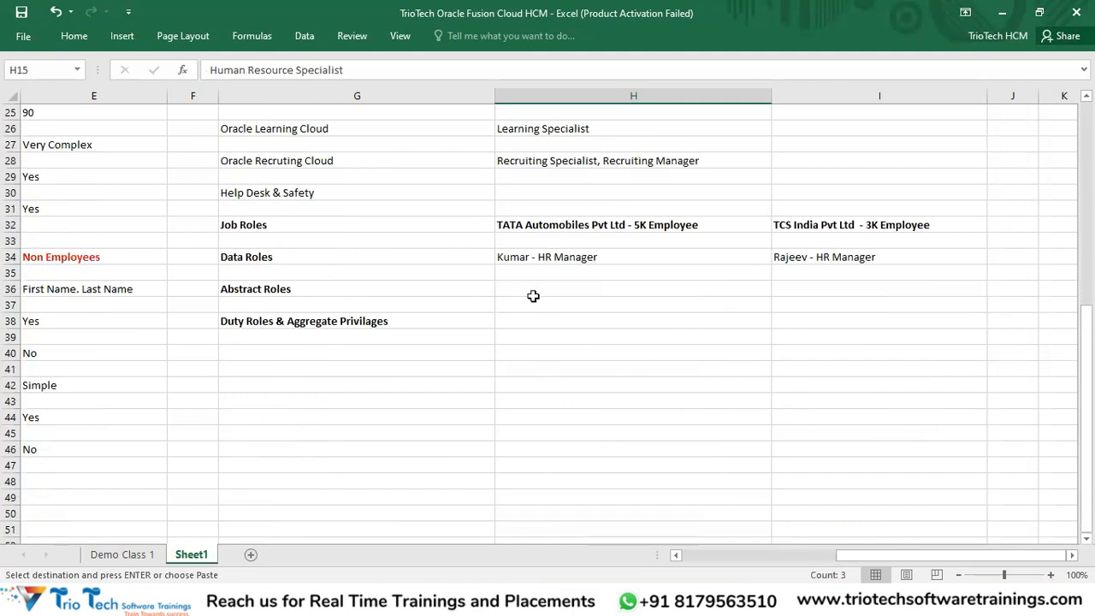
left_click(525, 285)
key("ctrl+v")
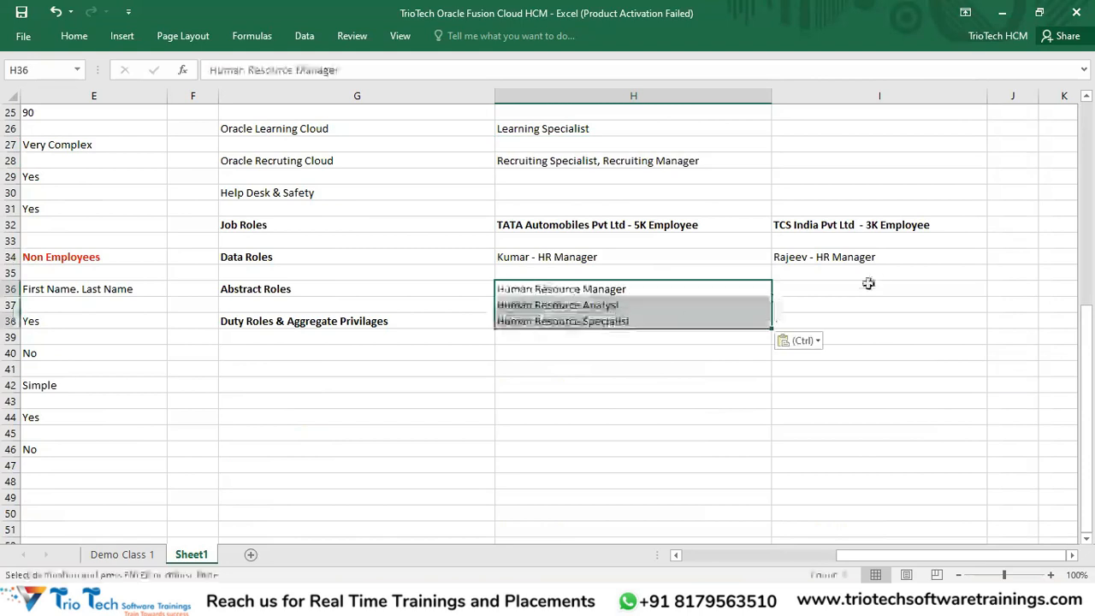
left_click(860, 288)
key("ctrl+v")
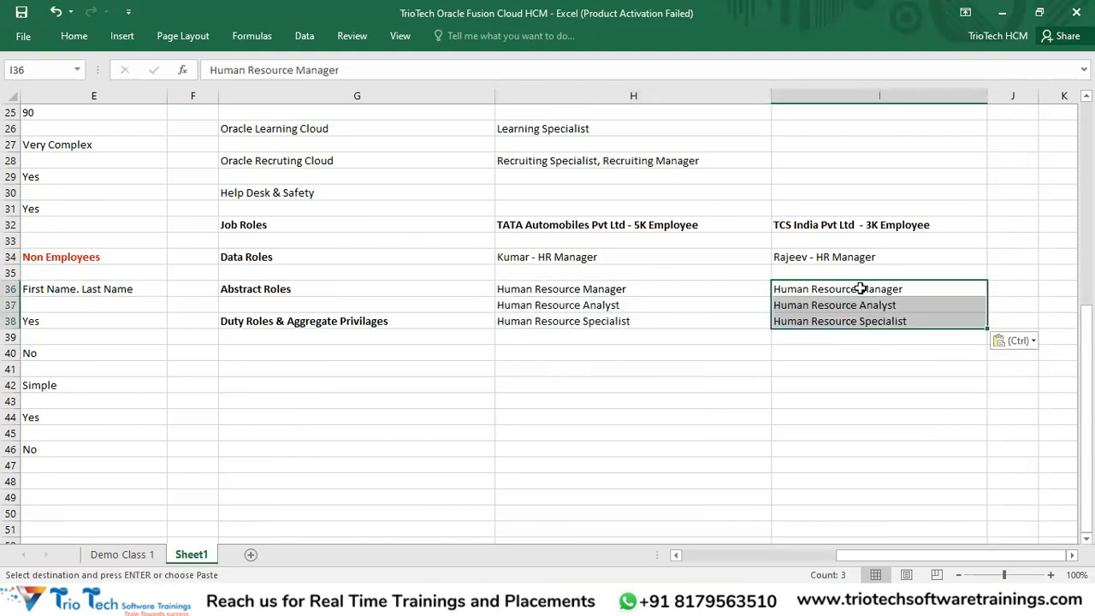
key("Escape")
left_click(671, 353)
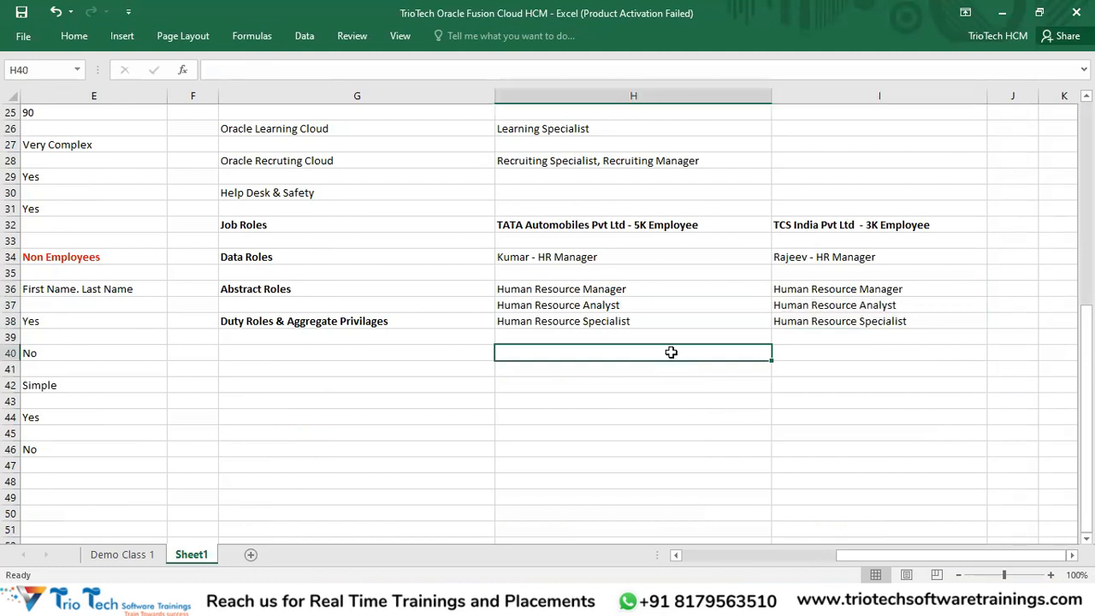
left_click_drag(628, 259, 816, 251)
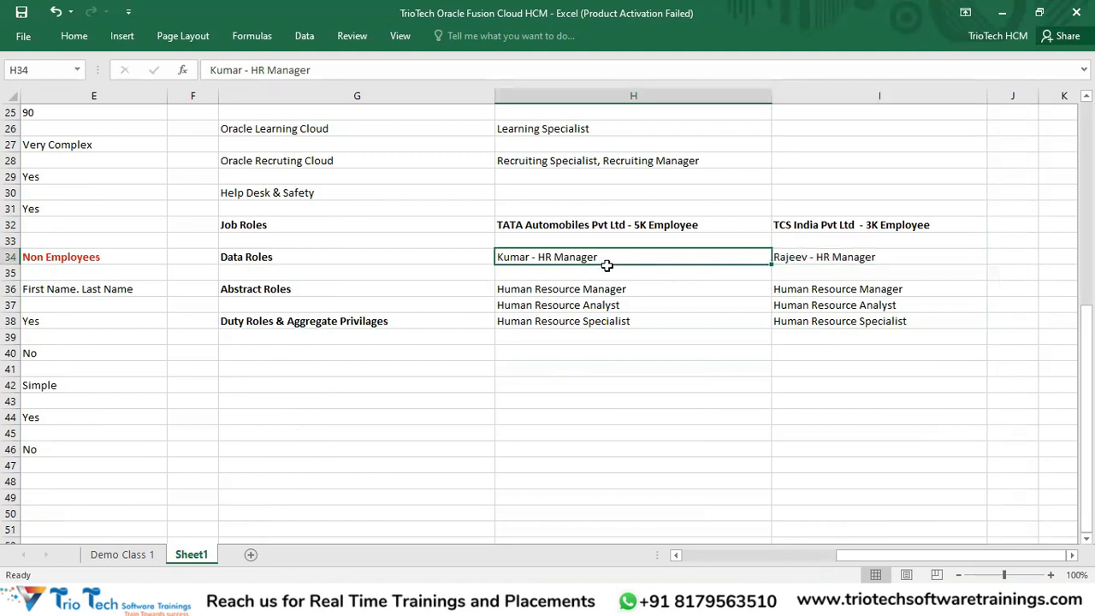
left_click_drag(618, 291, 616, 353)
left_click_drag(654, 229, 855, 226)
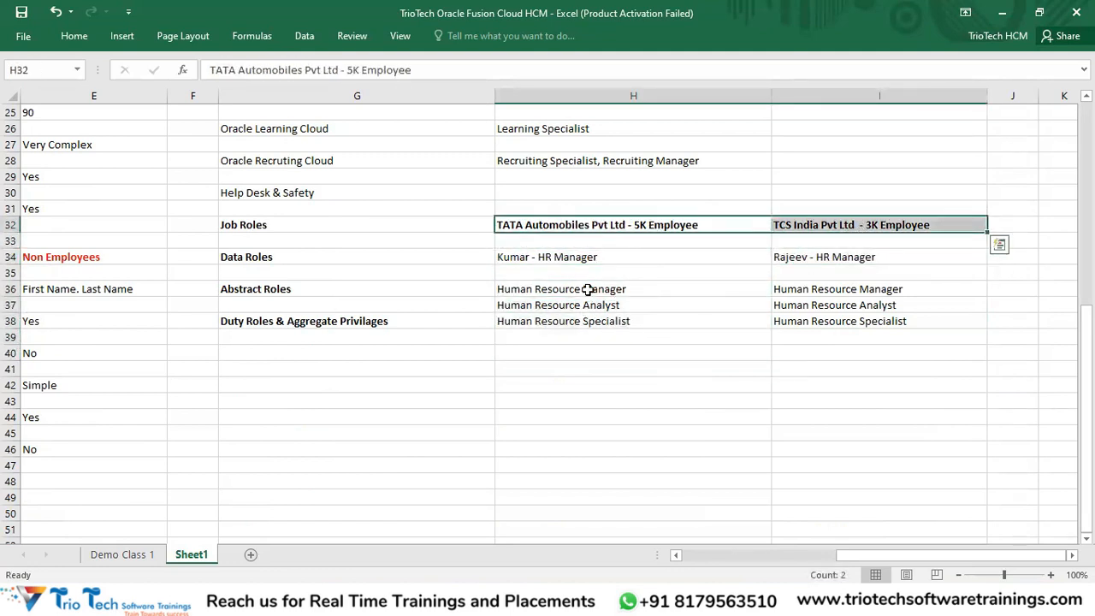
left_click_drag(588, 289, 594, 319)
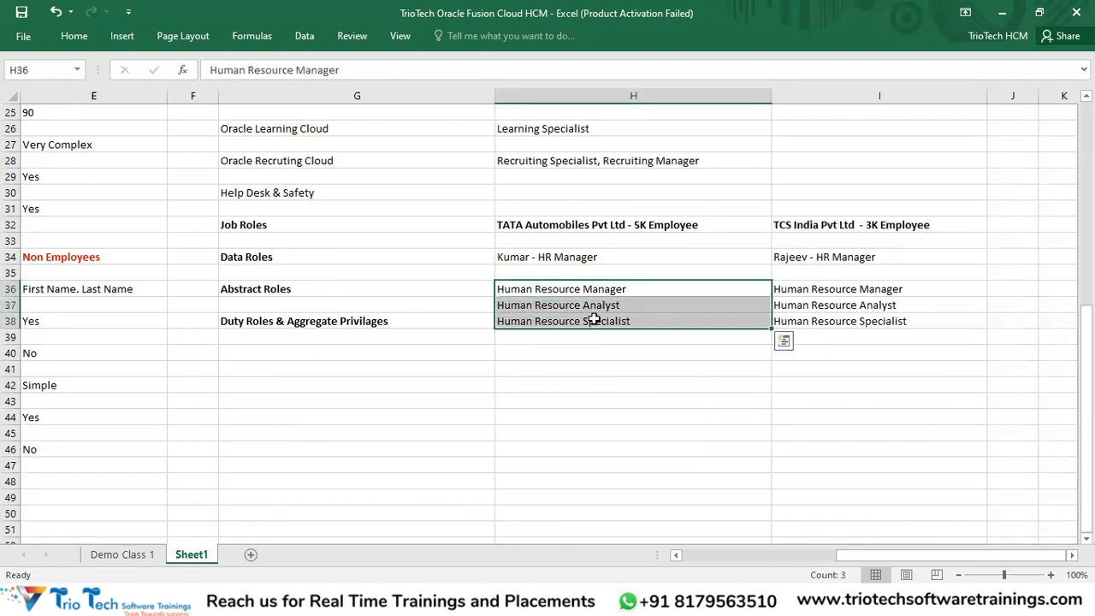
left_click(580, 256)
left_click(582, 225)
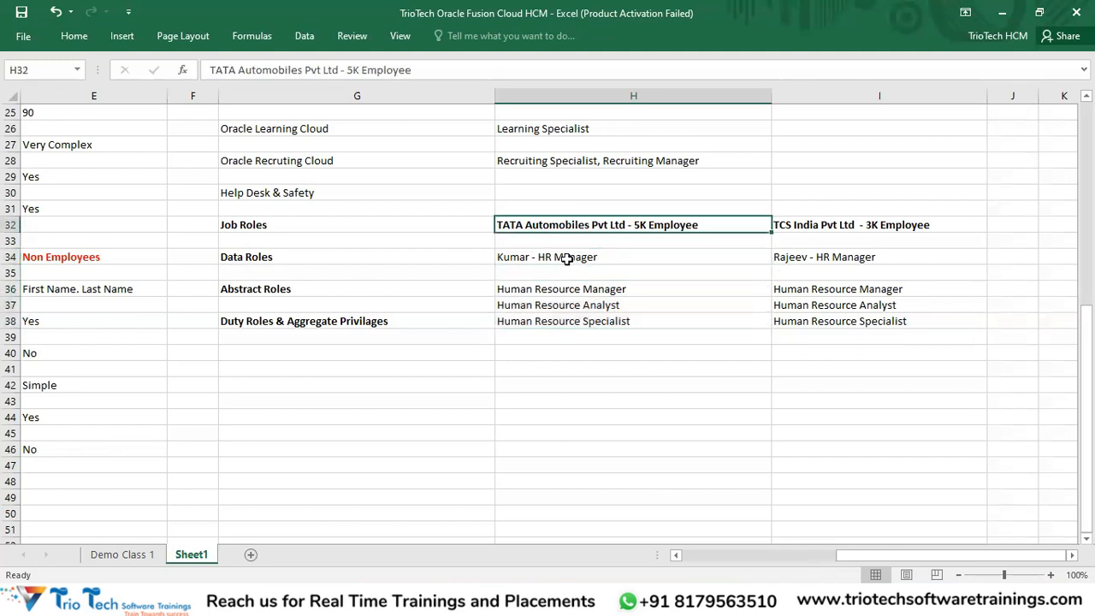
left_click(572, 256)
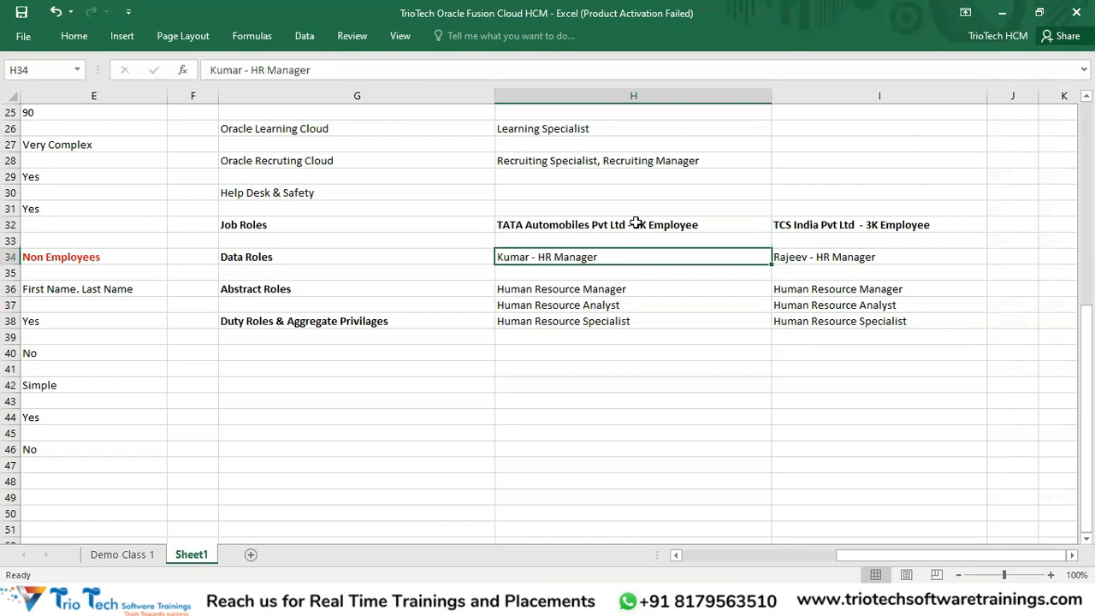
left_click(636, 223)
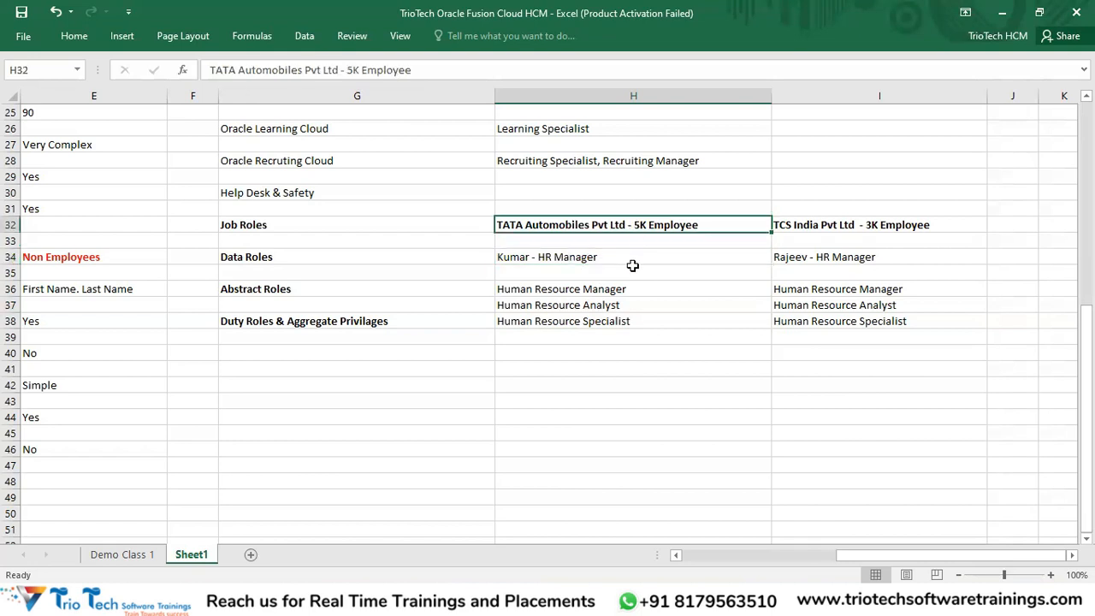
left_click(572, 257)
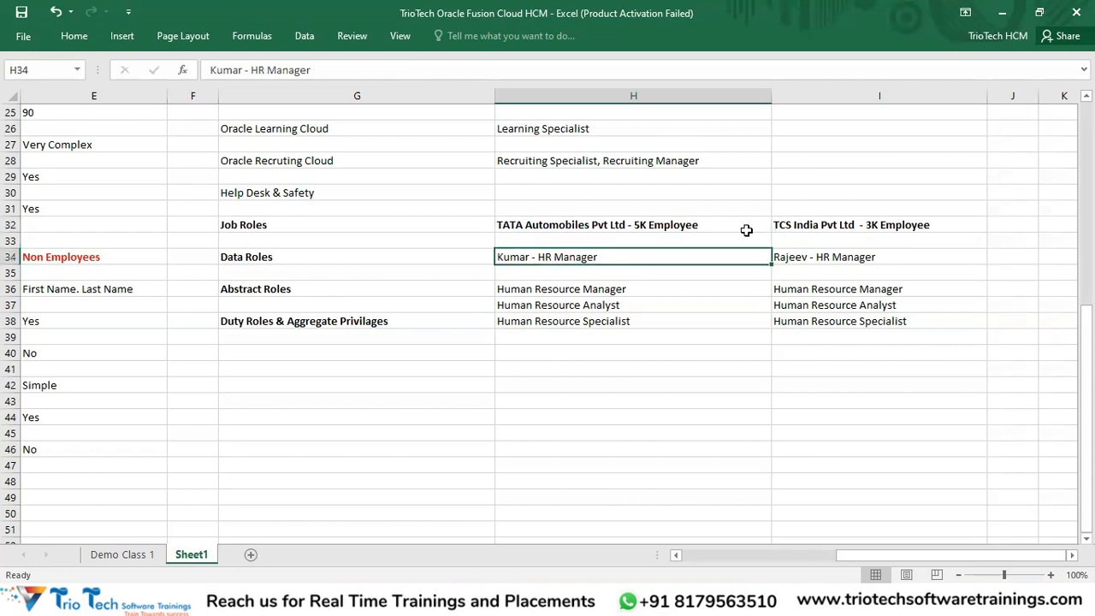
left_click(894, 221)
left_click_drag(894, 220, 899, 269)
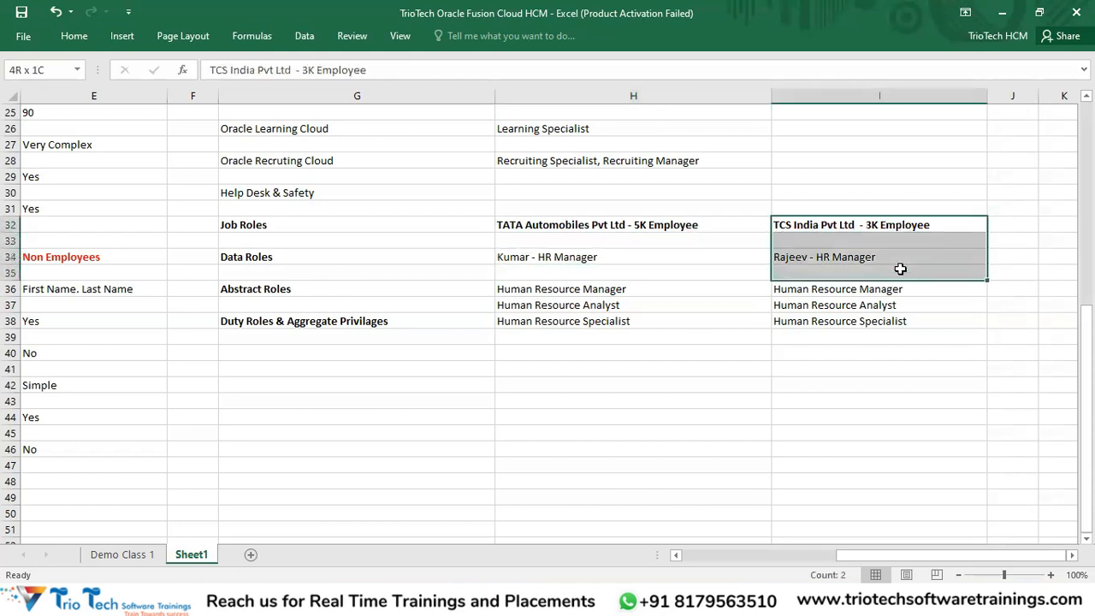
left_click(655, 258)
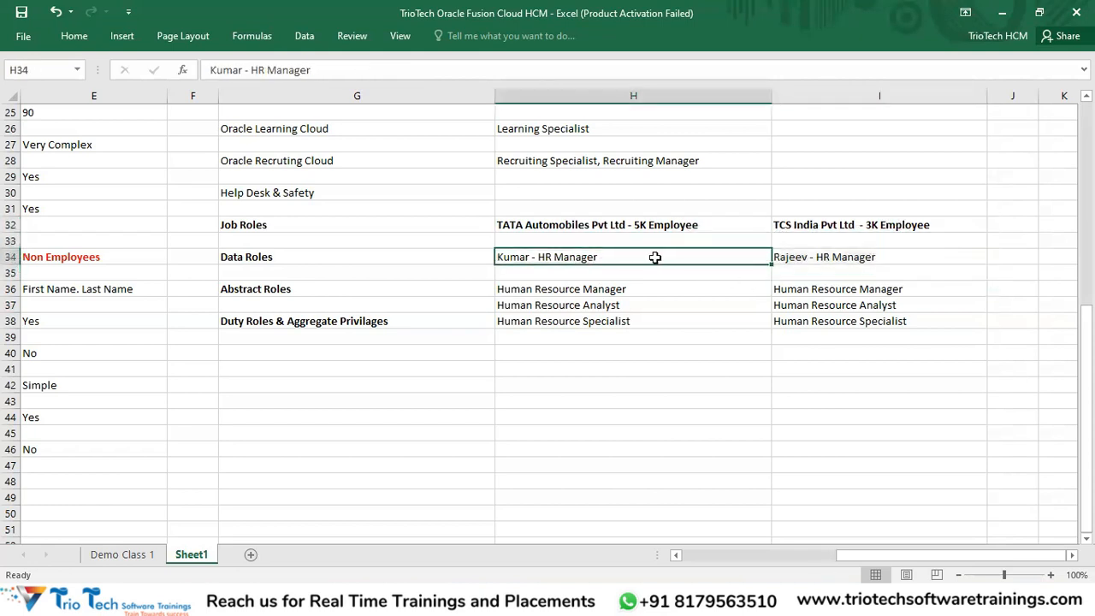
left_click_drag(850, 224, 859, 264)
left_click(611, 257)
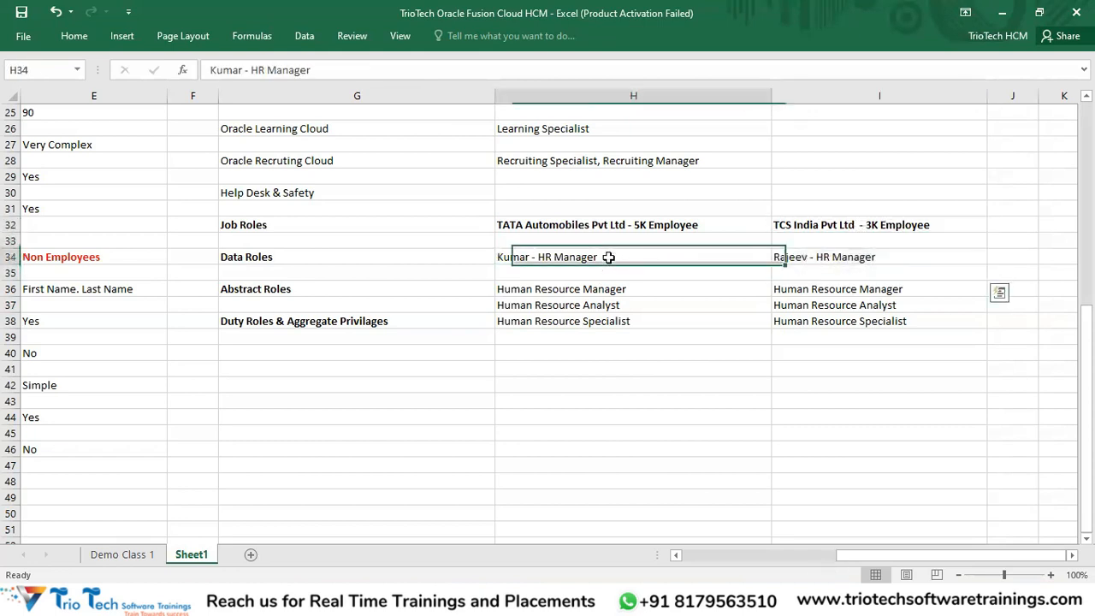
left_click(560, 225)
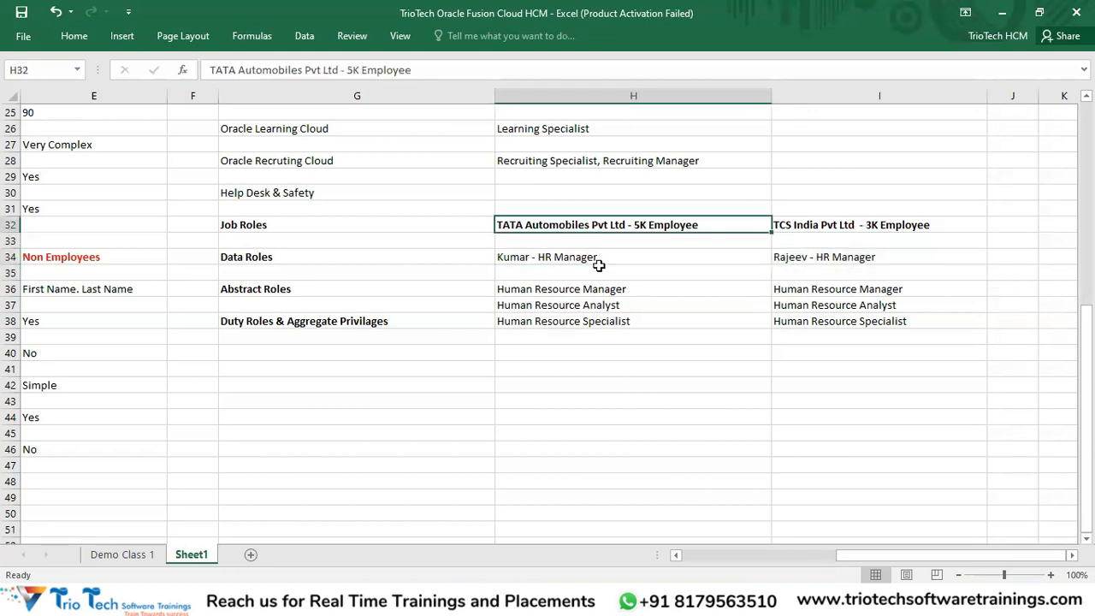
left_click(849, 261)
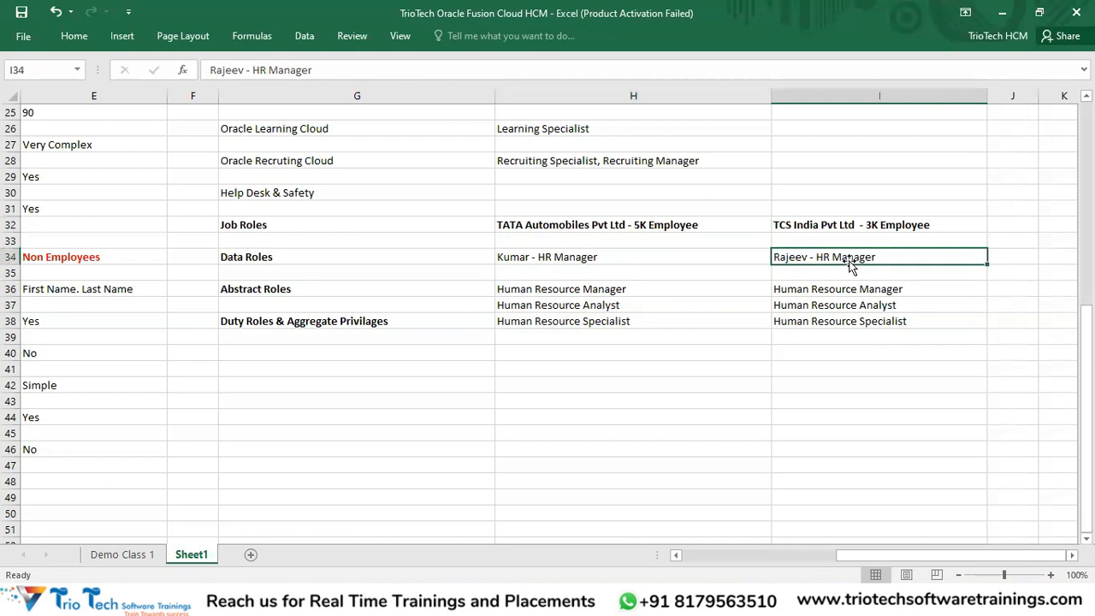
left_click_drag(861, 225, 862, 255)
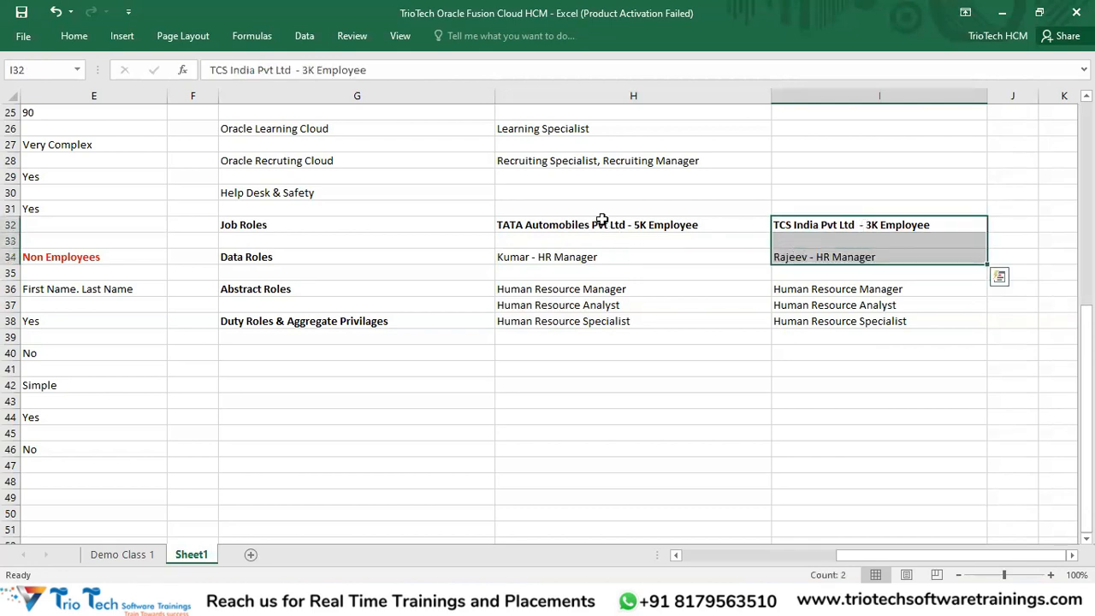
left_click_drag(604, 228, 843, 336)
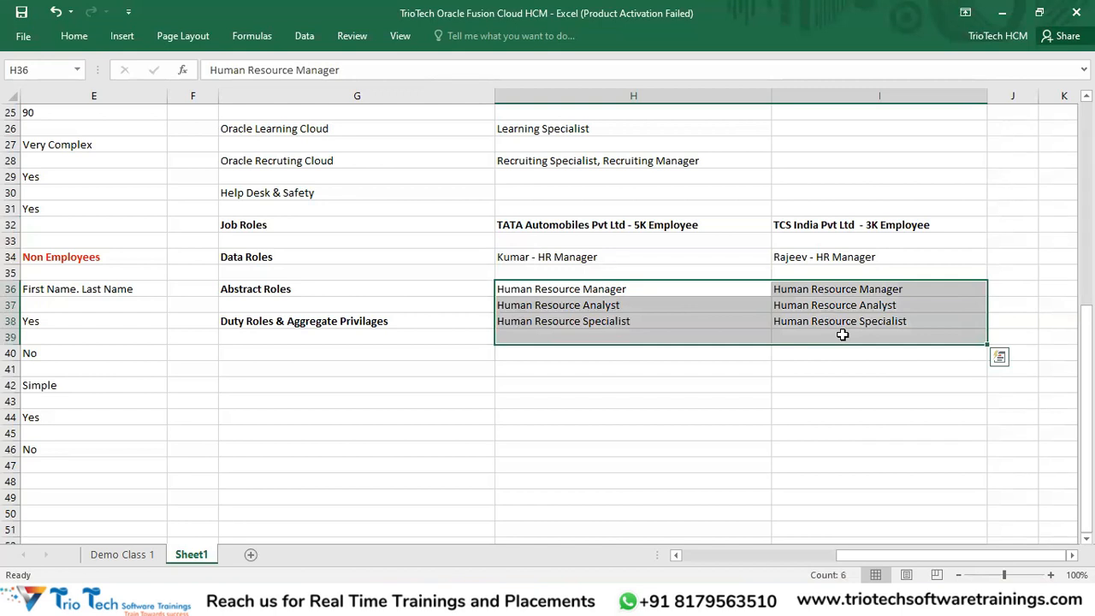
left_click(630, 256)
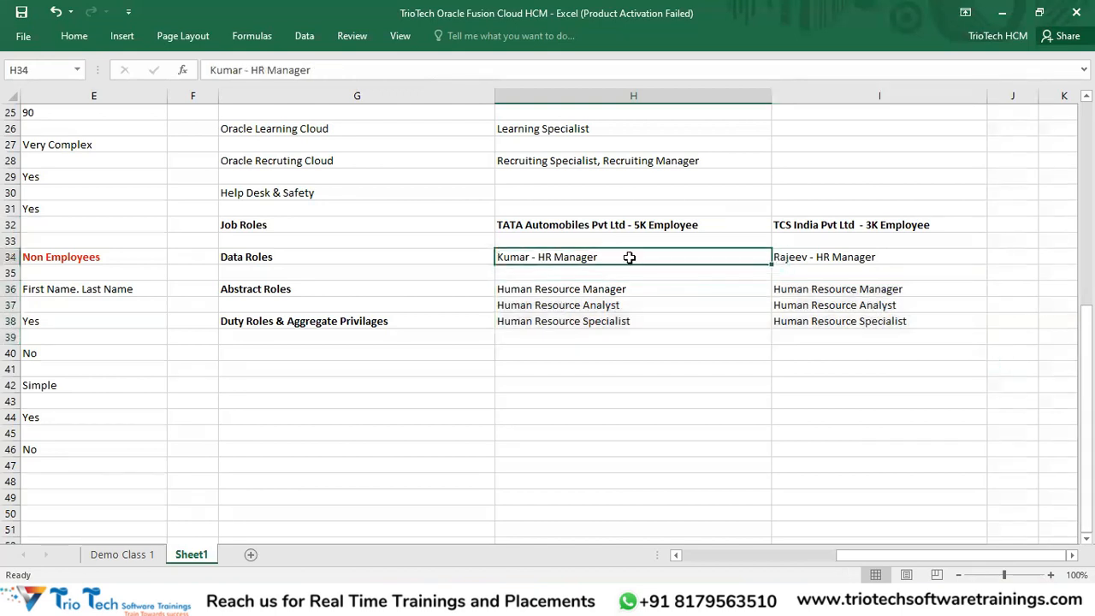
left_click(866, 226)
left_click(622, 257)
left_click(823, 257)
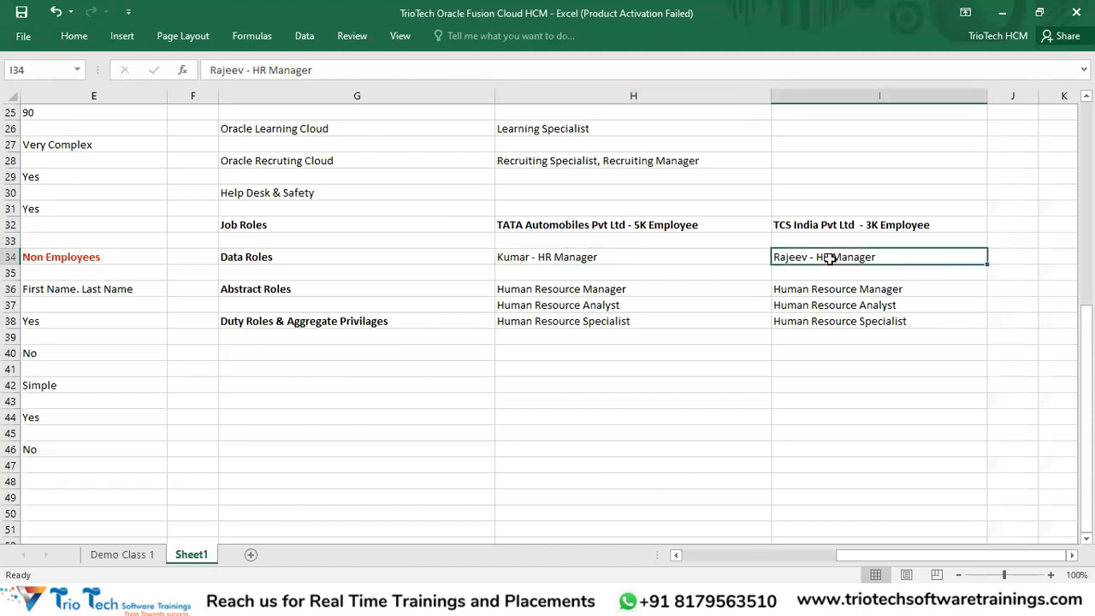
left_click(676, 224)
left_click_drag(851, 225, 856, 250)
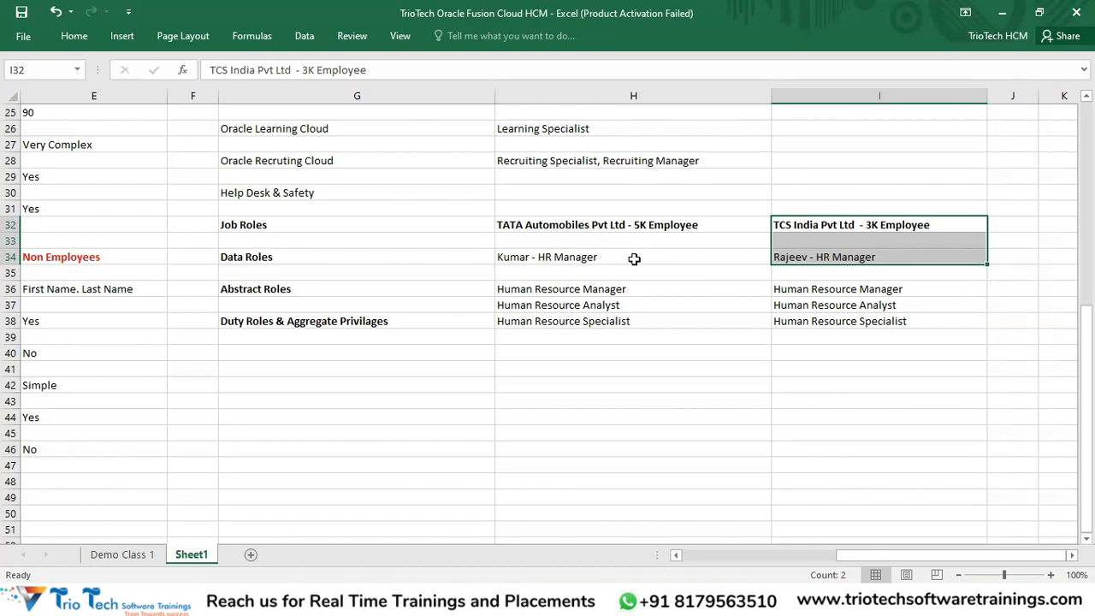
key("alt+Tab")
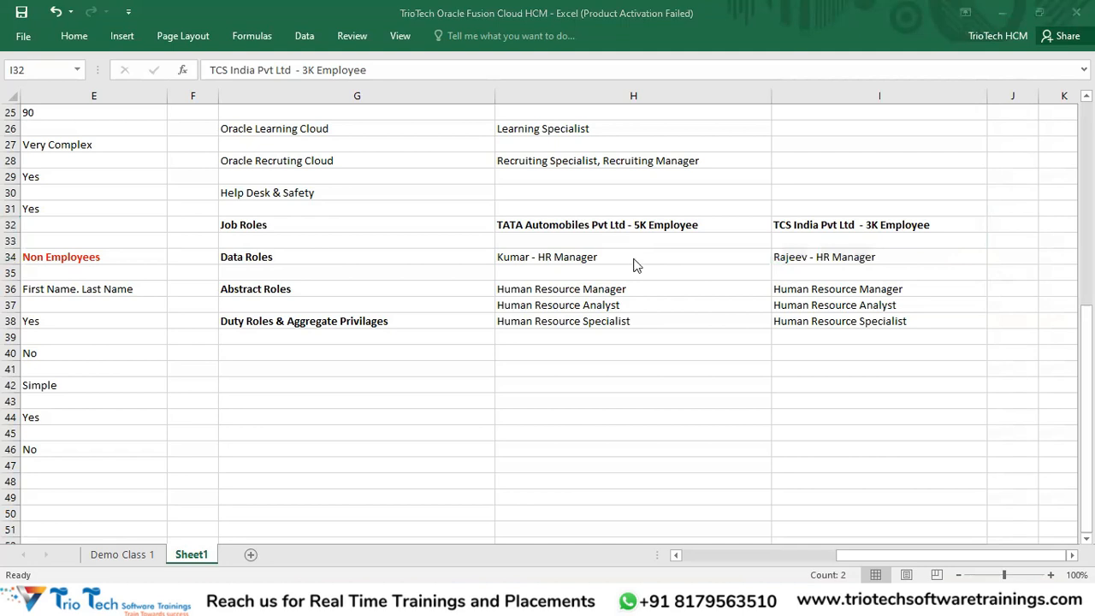
key("alt+Tab")
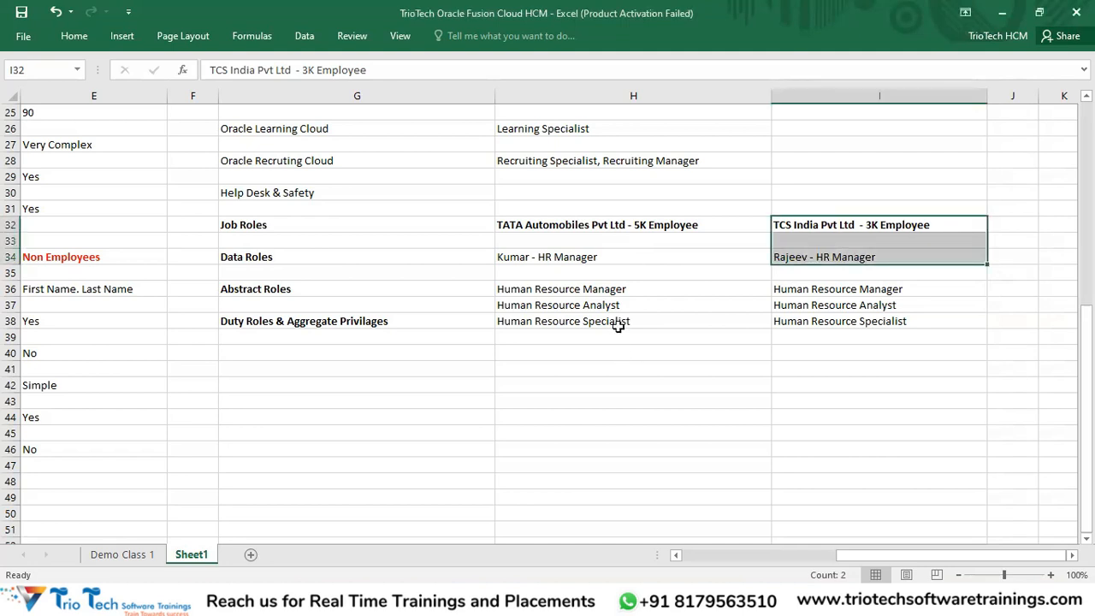
left_click(556, 260)
left_click(576, 224)
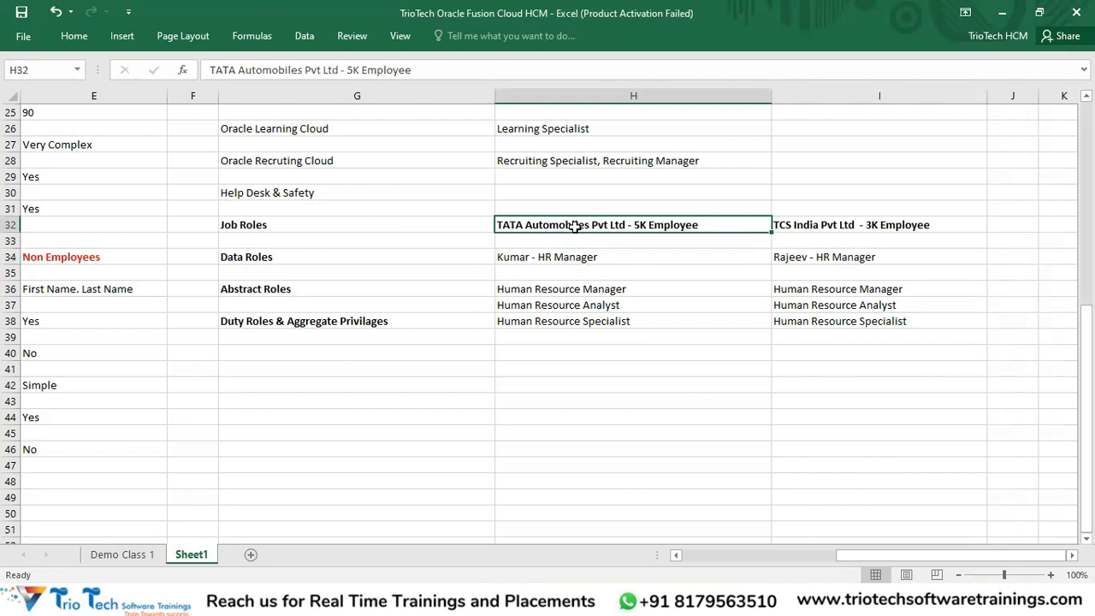
left_click(573, 260)
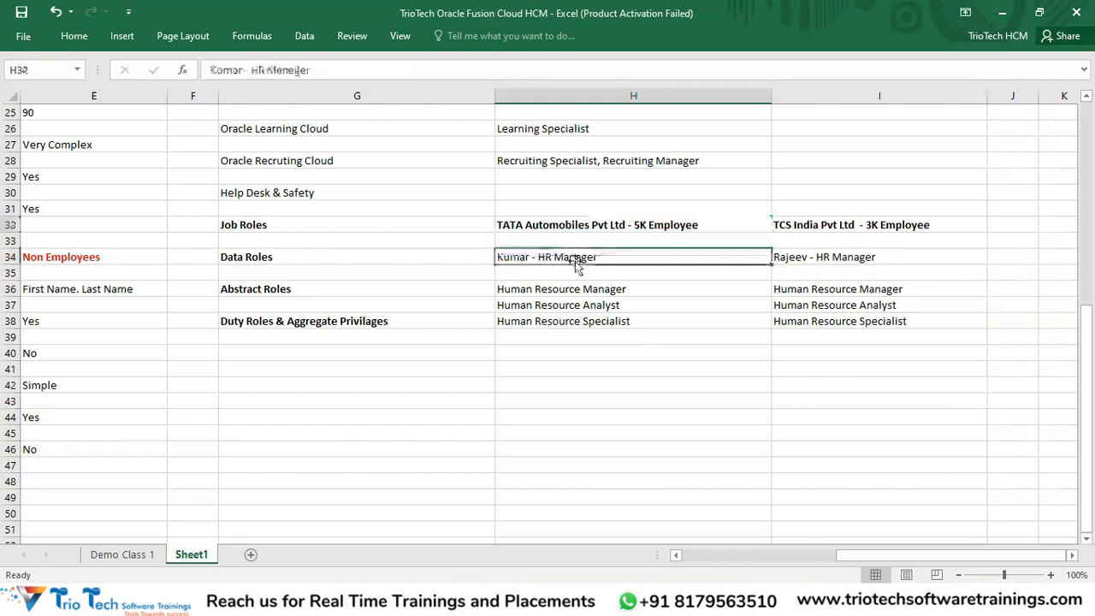
left_click_drag(851, 218, 851, 263)
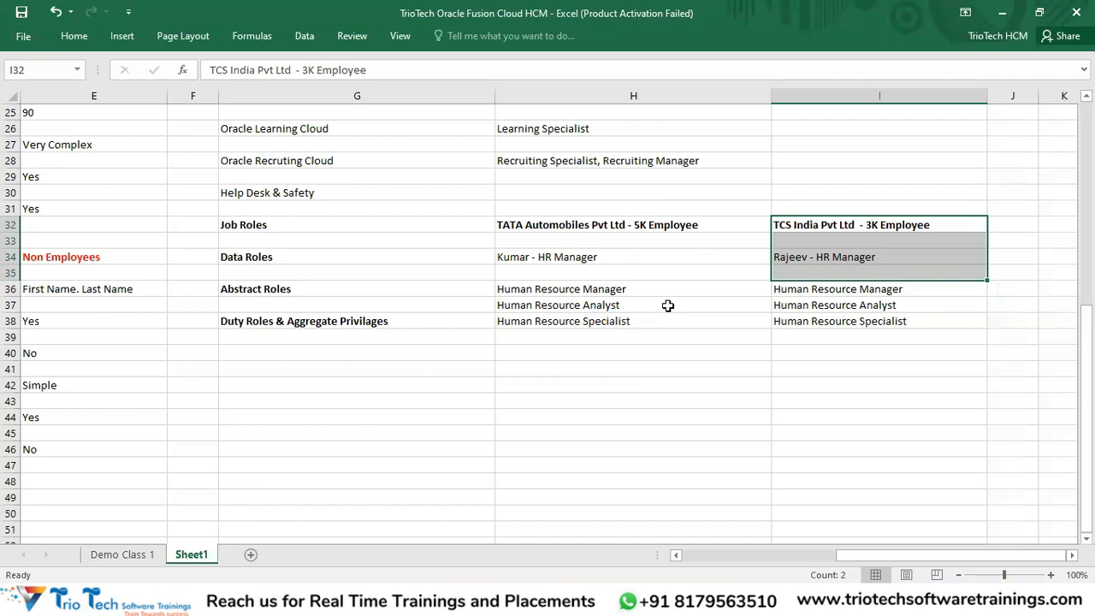
Step: Type Role Provision into G41, below Duty Roles & Aggregate Privilages
scroll(667, 306, "up", 4)
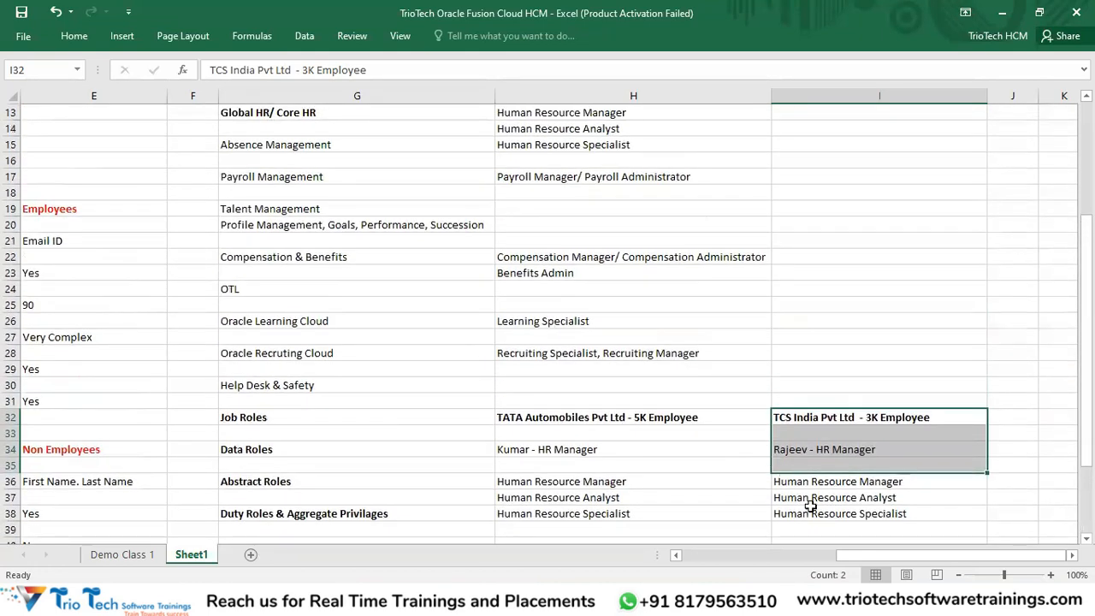
left_click_drag(859, 557, 761, 552)
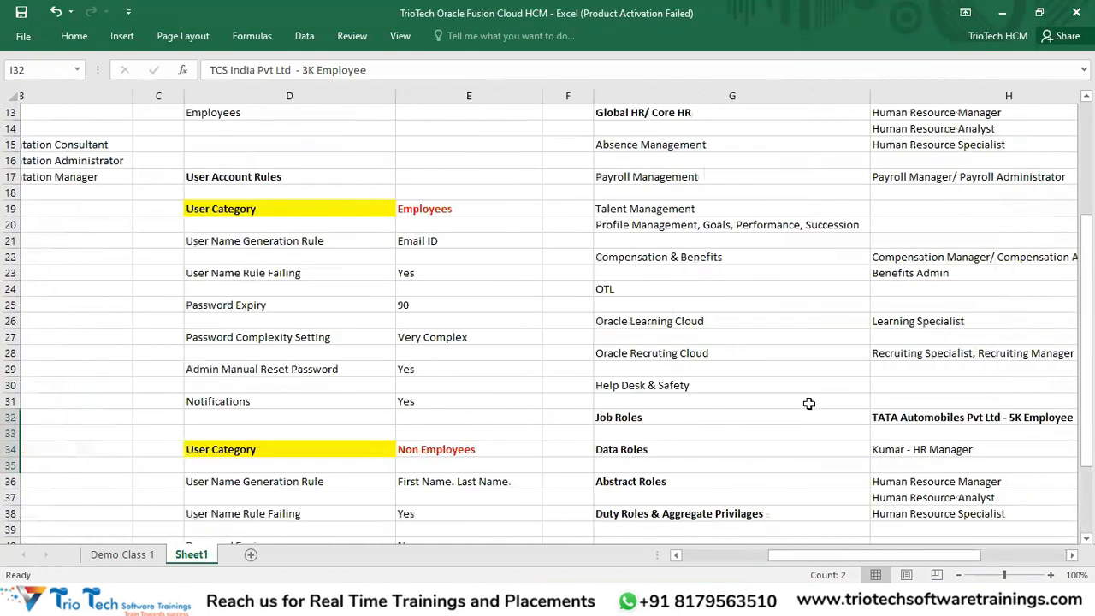
scroll(599, 257, "up", 4)
left_click_drag(591, 95, 790, 149)
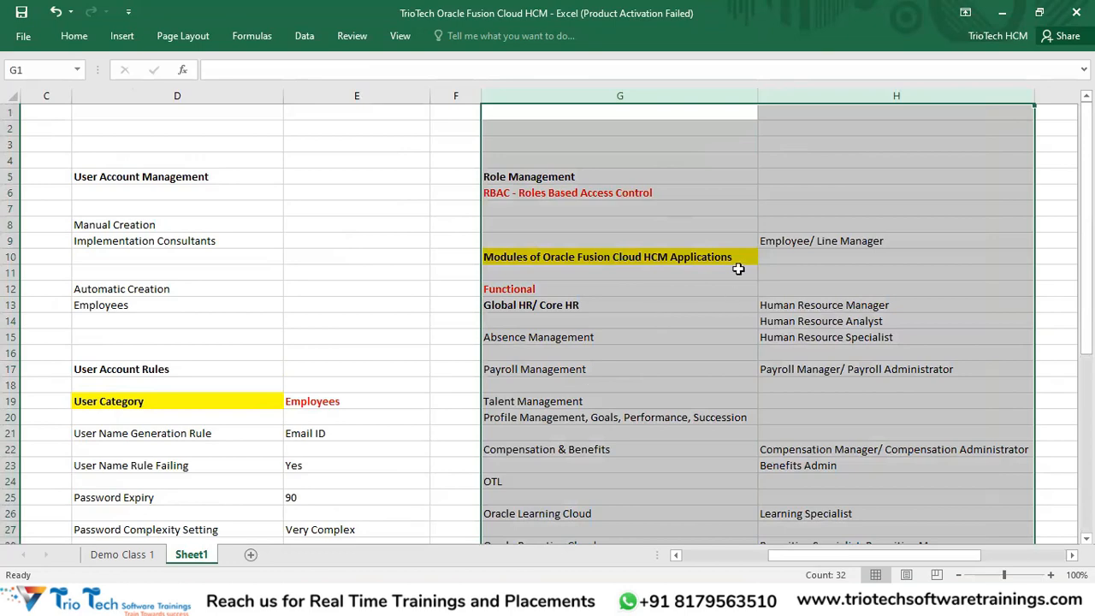
scroll(738, 267, "down", 9)
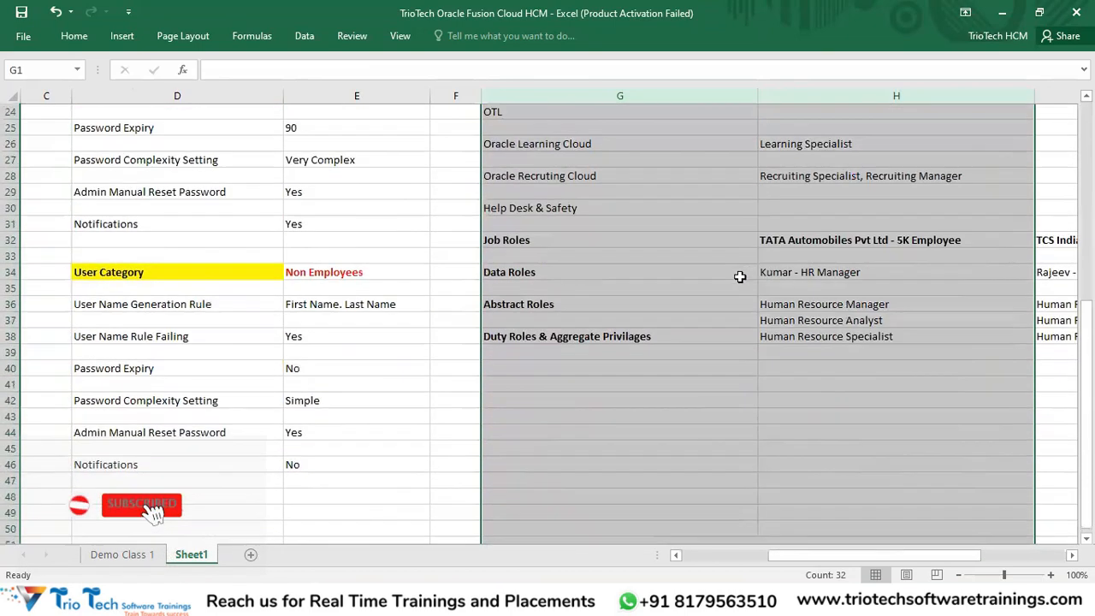
left_click(519, 323)
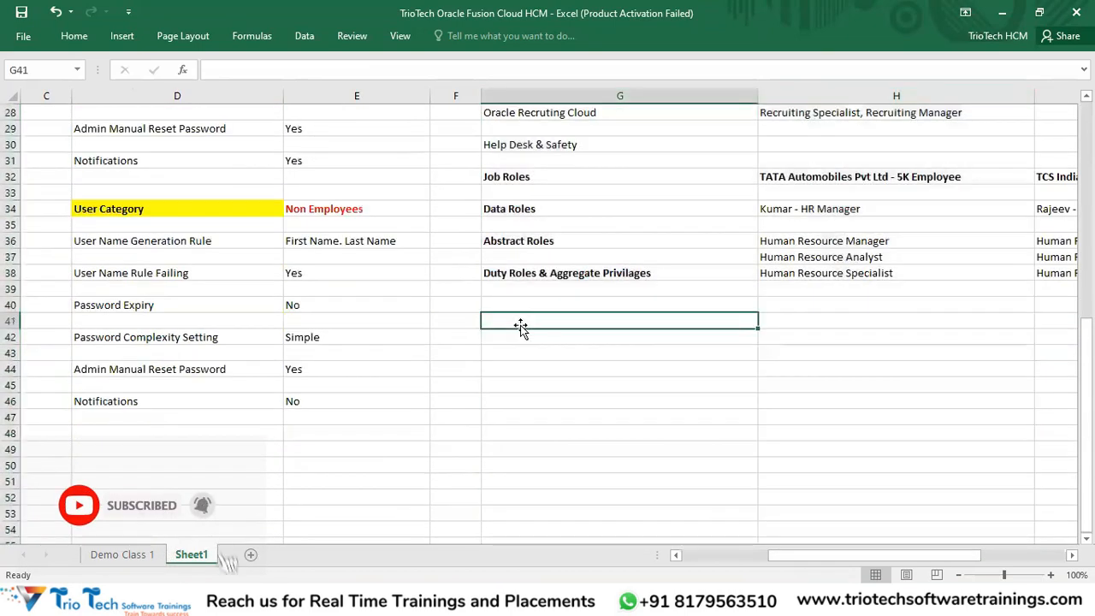
type("Role Provisi")
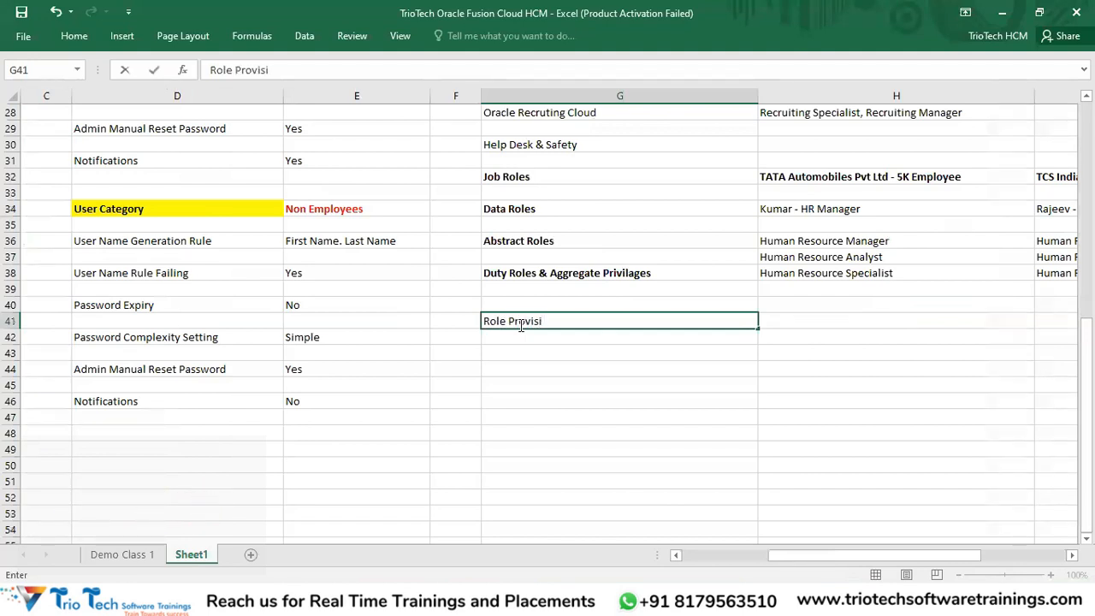
type("oni")
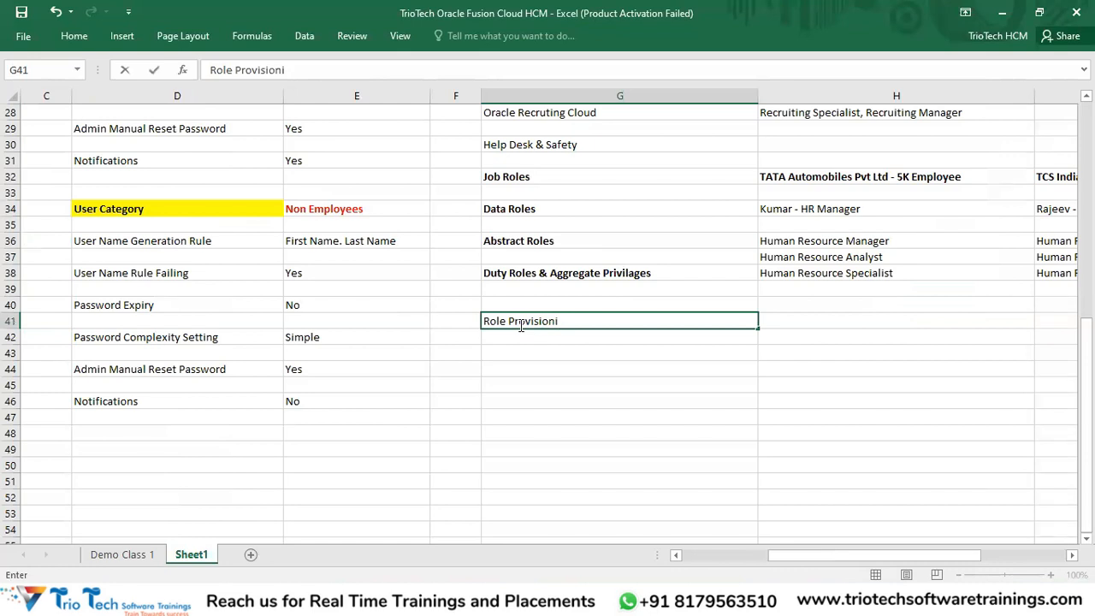
key("Return")
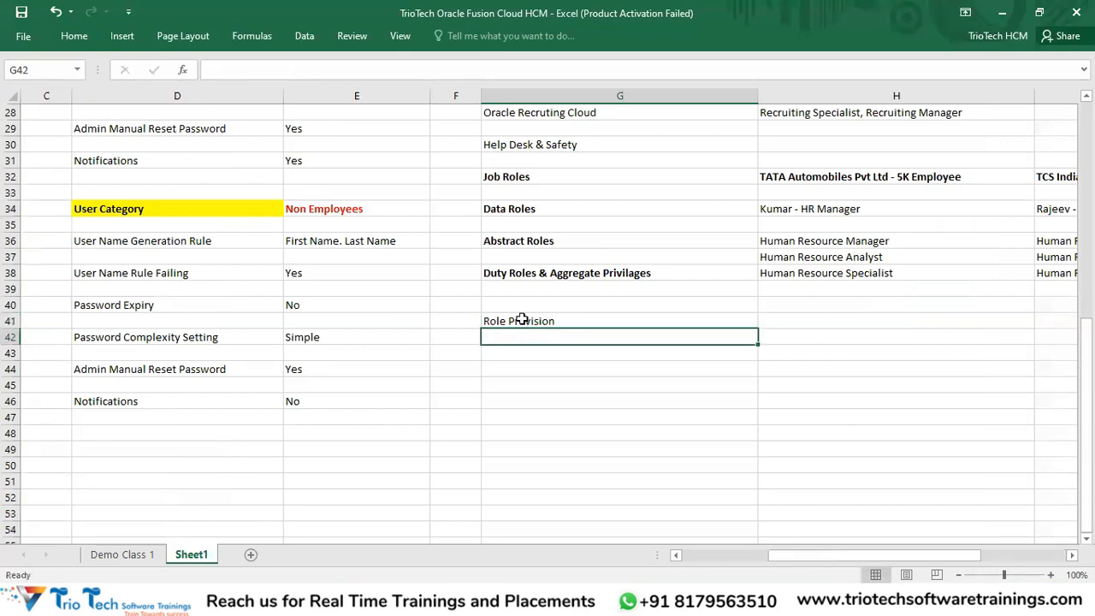
Step: Move along row 48, then highlight the Automatic Creation and Employees notes in column D
left_click(522, 321)
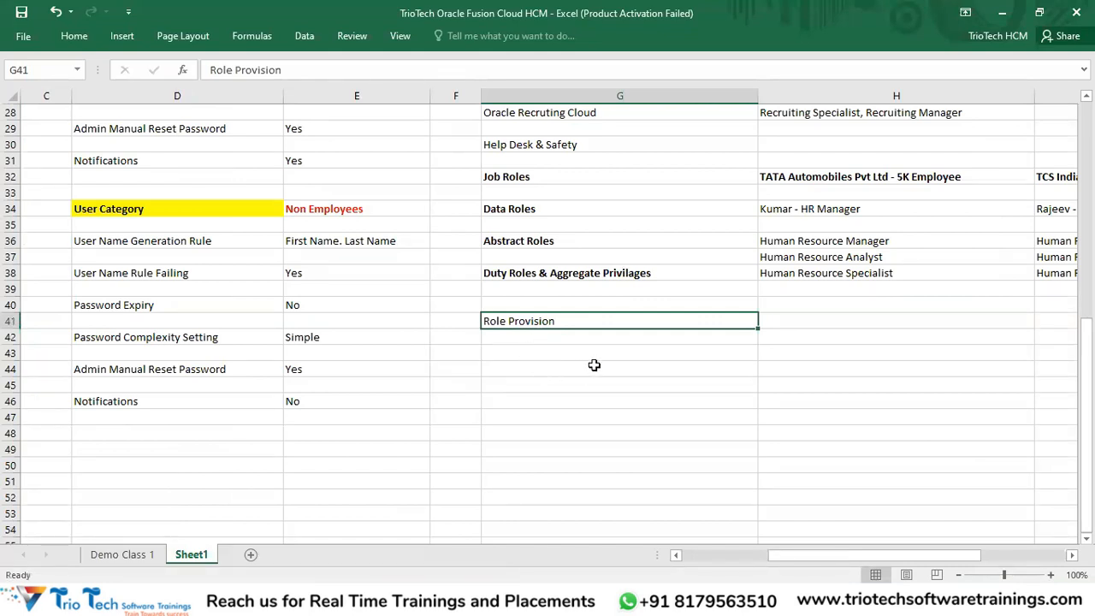
left_click(388, 430)
key("Home")
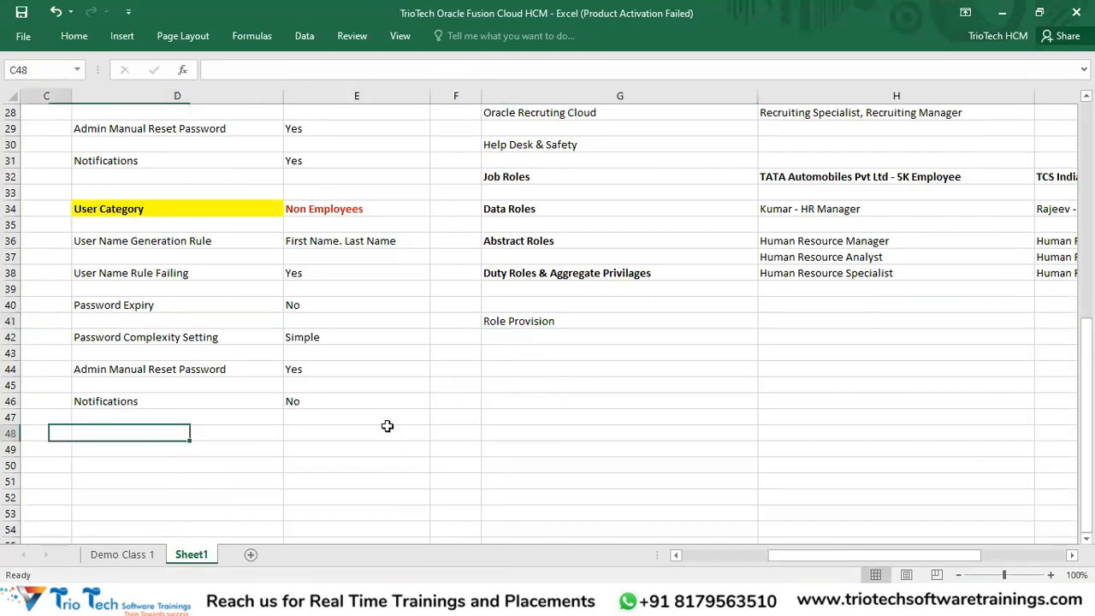
scroll(445, 385, "up", 9)
key("Right")
key("Right")
key("Right")
key("Right")
key("Right")
key("Right")
key("Right")
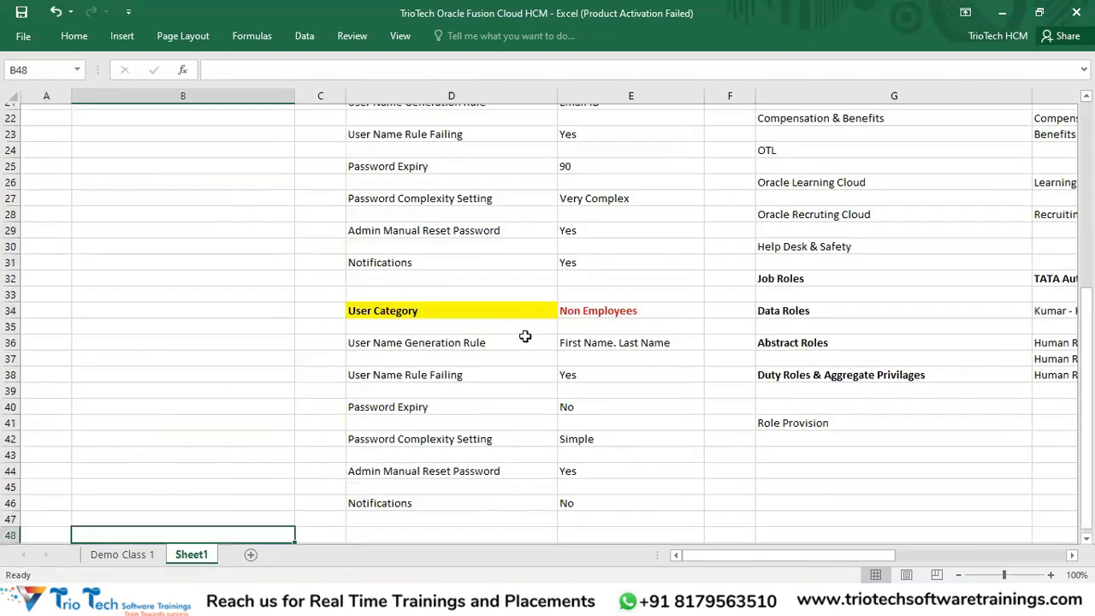
key("Right")
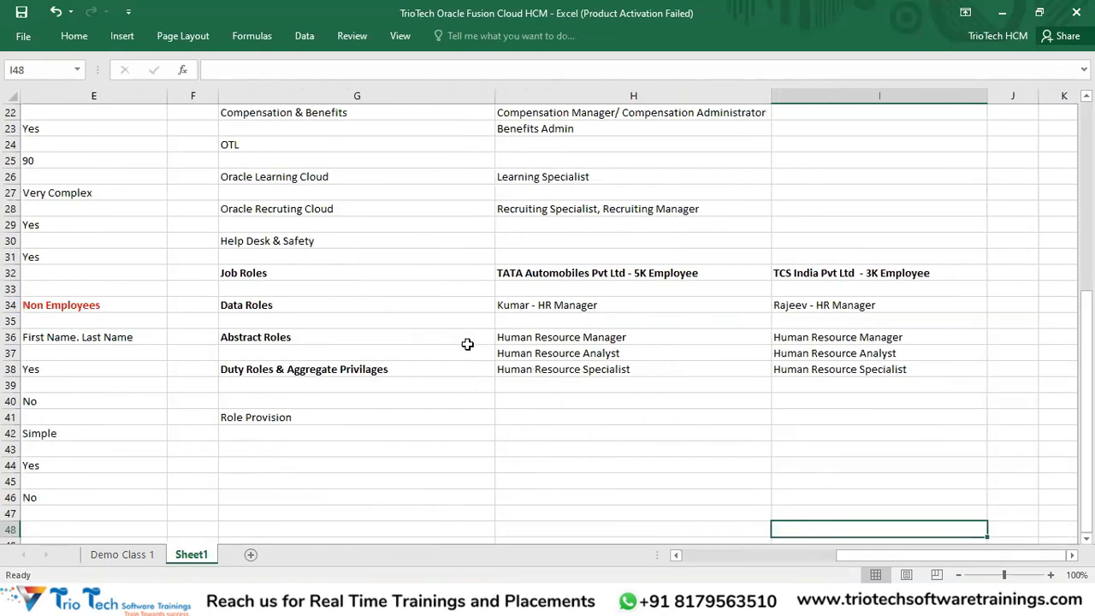
key("Left")
key("Left")
key("Left")
key("Left")
key("Left")
key("Left")
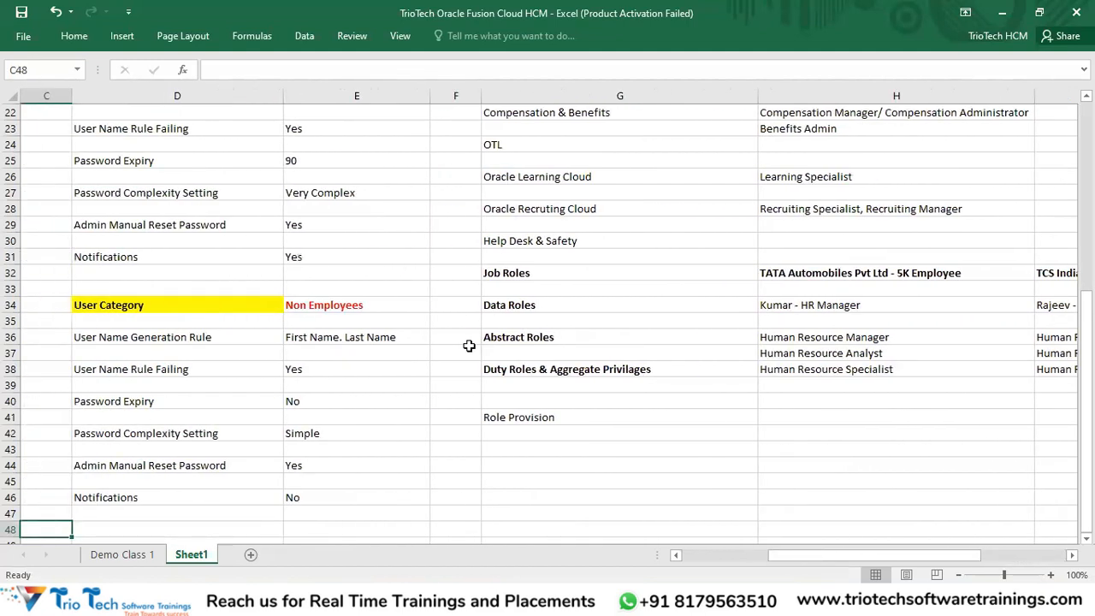
scroll(382, 298, "up", 6)
left_click(141, 243)
left_click_drag(141, 243, 142, 260)
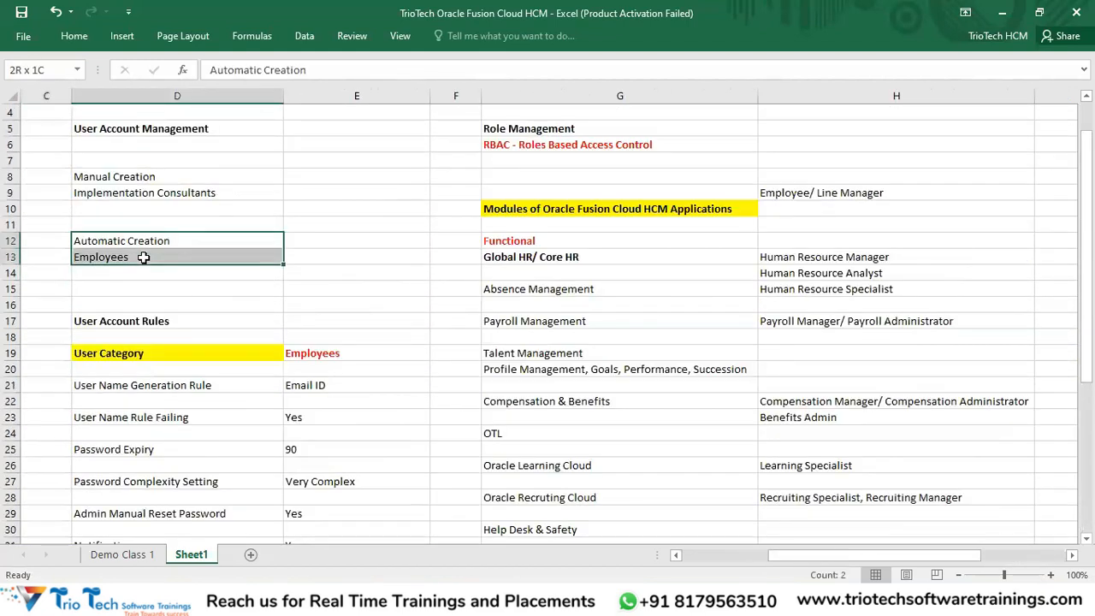
key("alt+Tab")
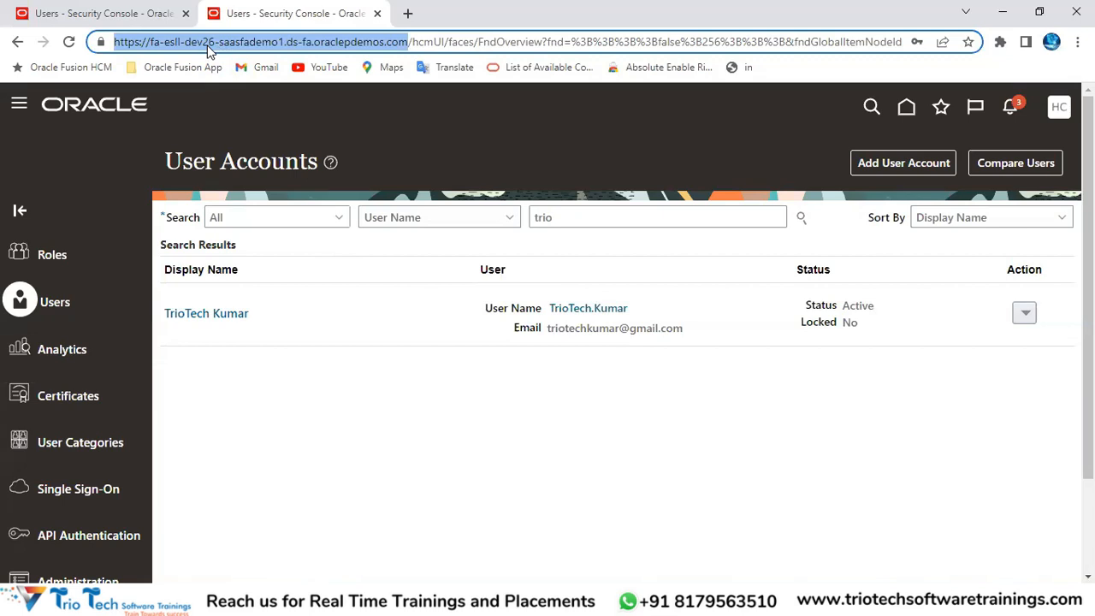
key("alt+Tab")
scroll(591, 295, "up", 1)
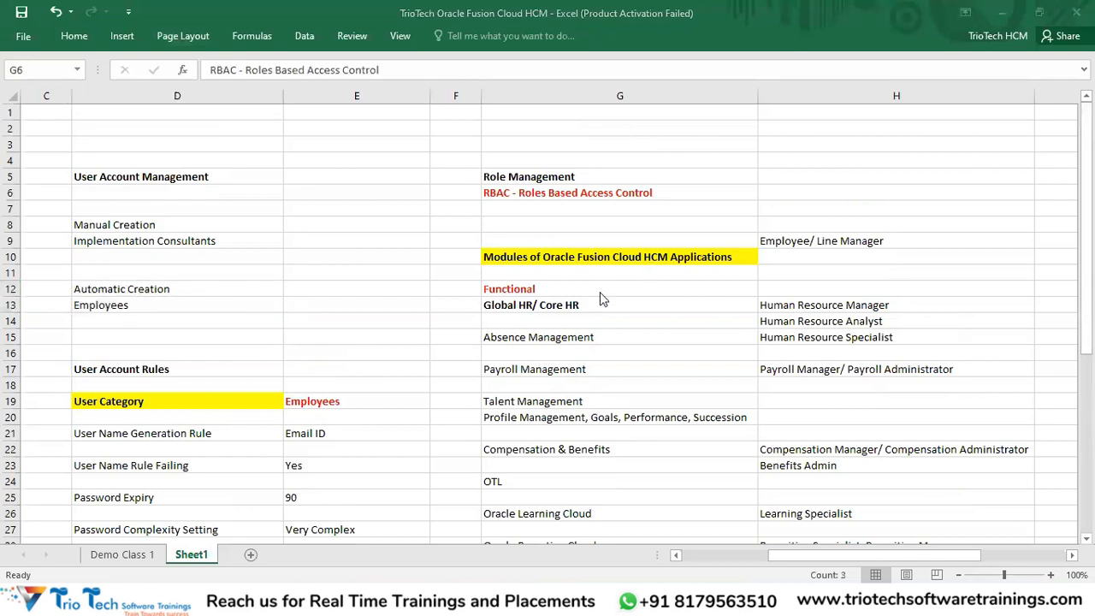
scroll(673, 301, "down", 7)
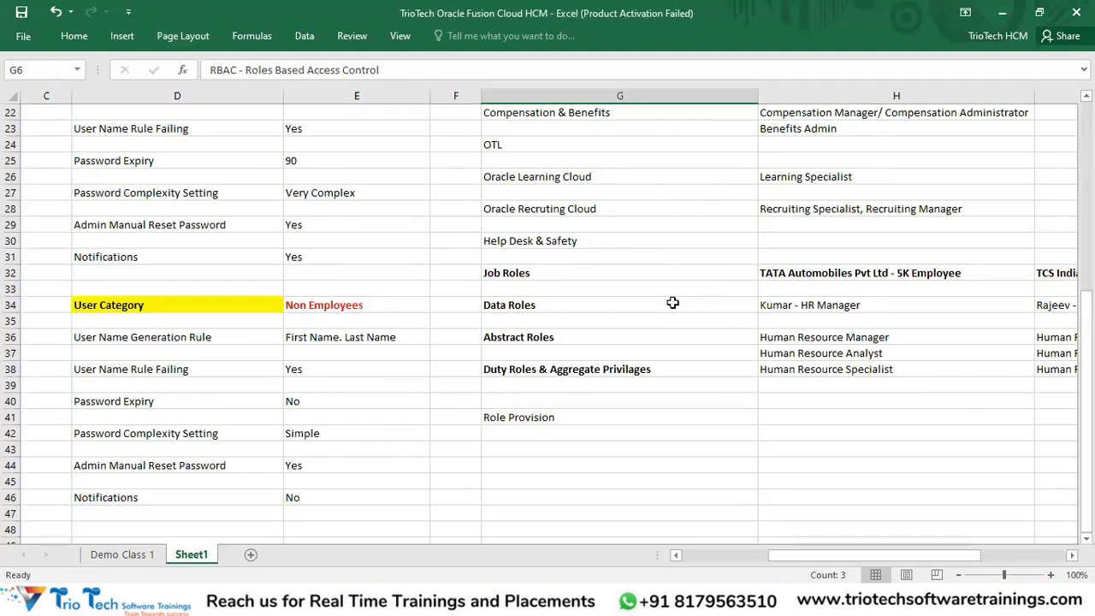
scroll(672, 303, "down", 2)
scroll(565, 214, "up", 7)
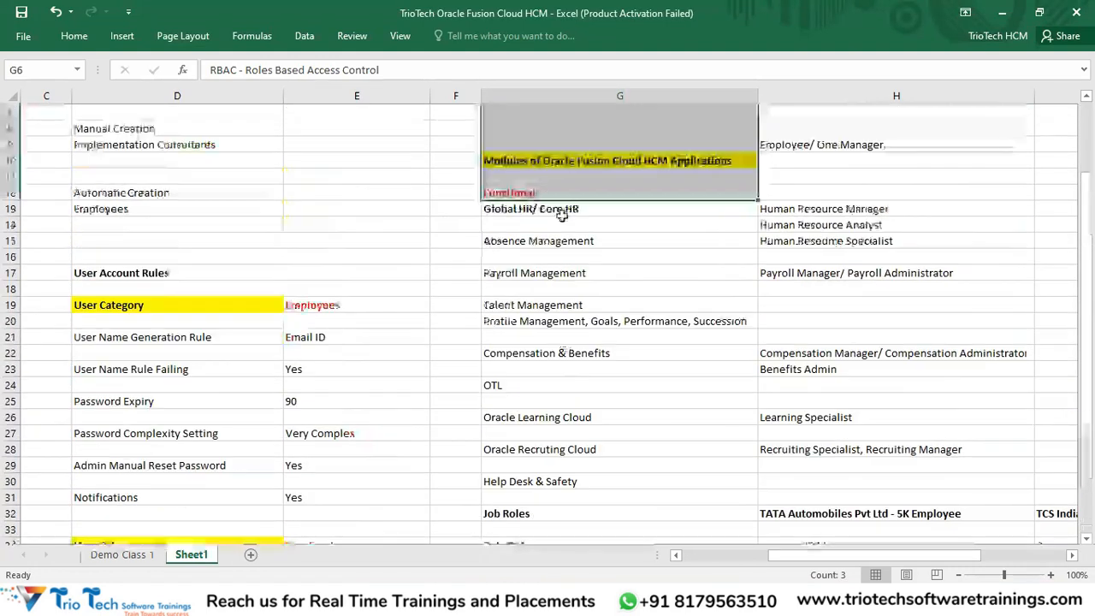
scroll(528, 186, "up", 2)
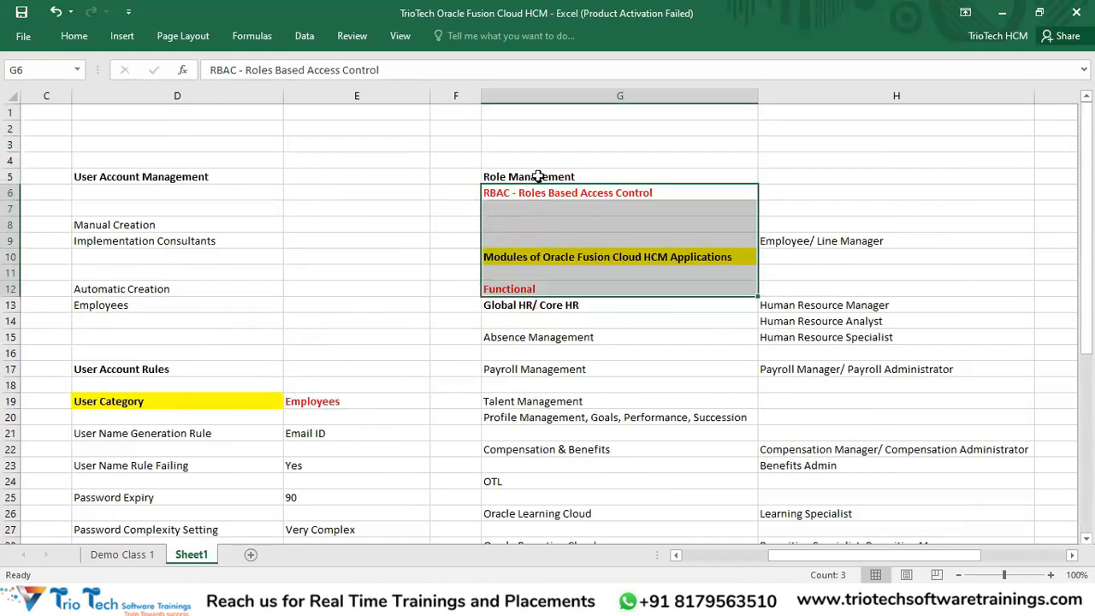
left_click(537, 176)
scroll(715, 256, "down", 8)
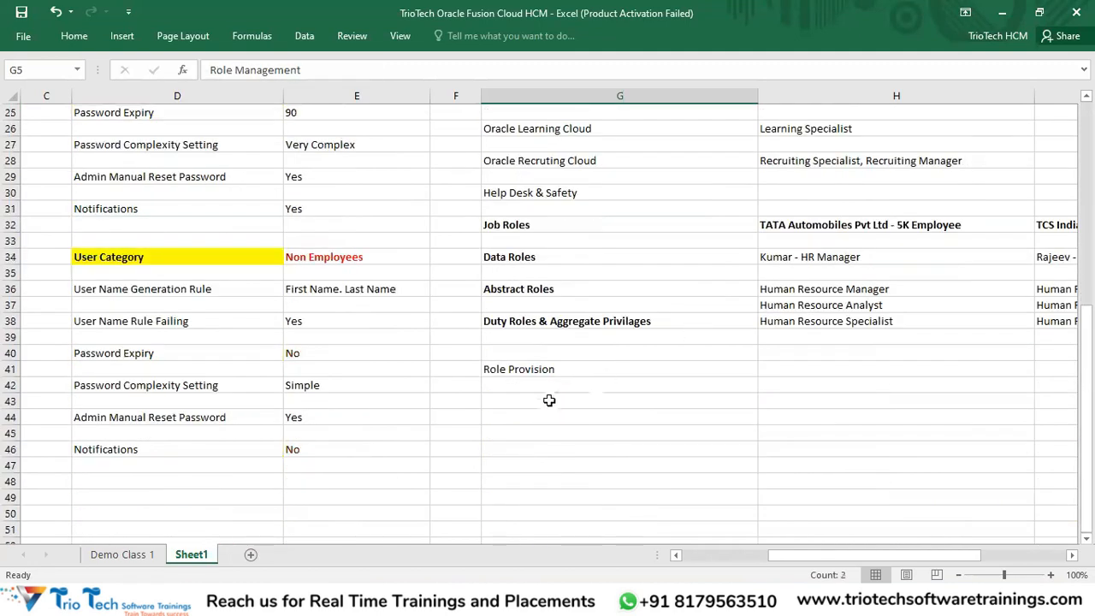
left_click(509, 371)
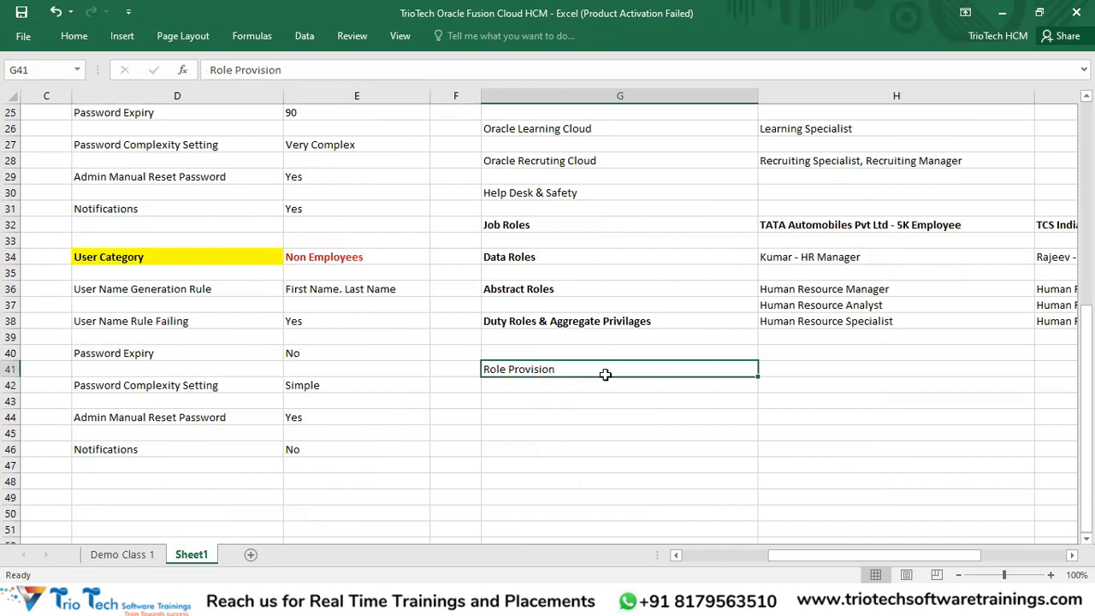
scroll(862, 289, "up", 4)
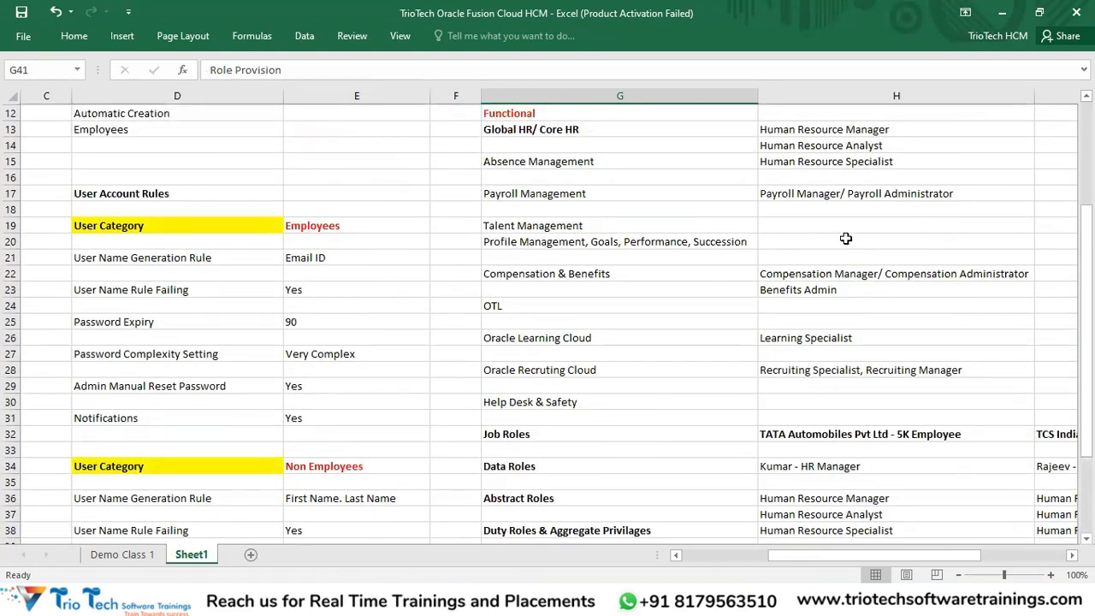
scroll(824, 161, "up", 1)
left_click_drag(823, 161, 821, 416)
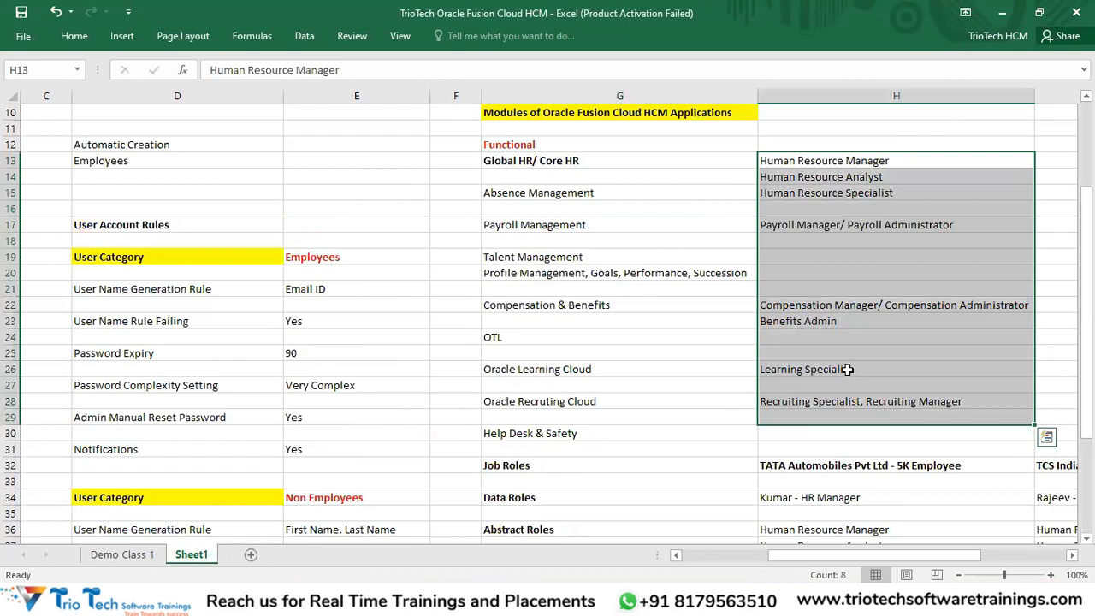
scroll(641, 367, "down", 4)
left_click(568, 418)
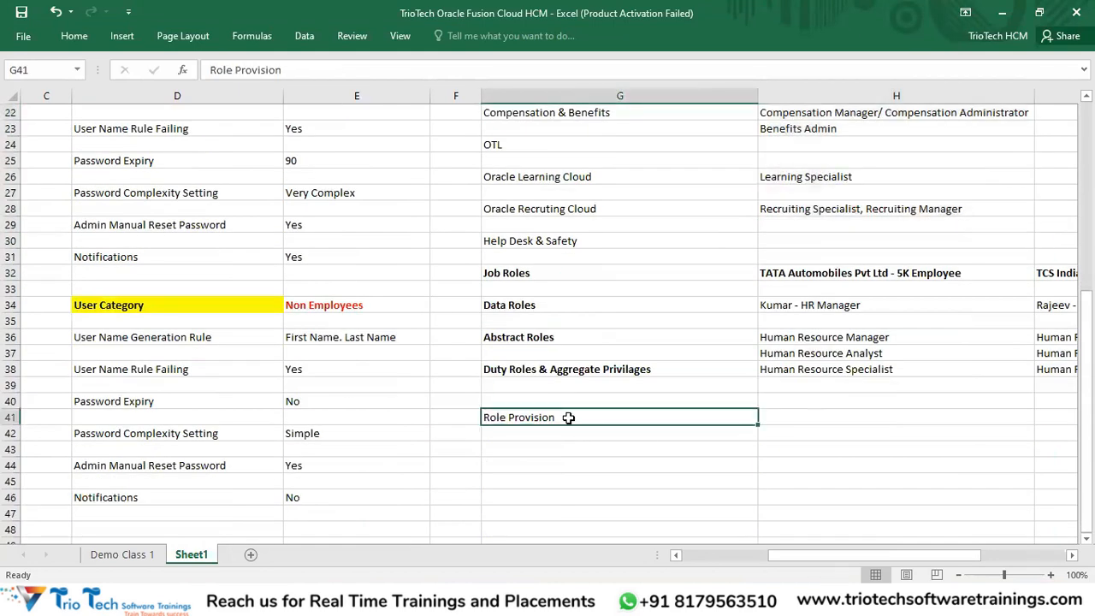
Step: Append 'Rule' to G41 so the heading reads Role Provision Rule
double_click(568, 417)
type("Ru")
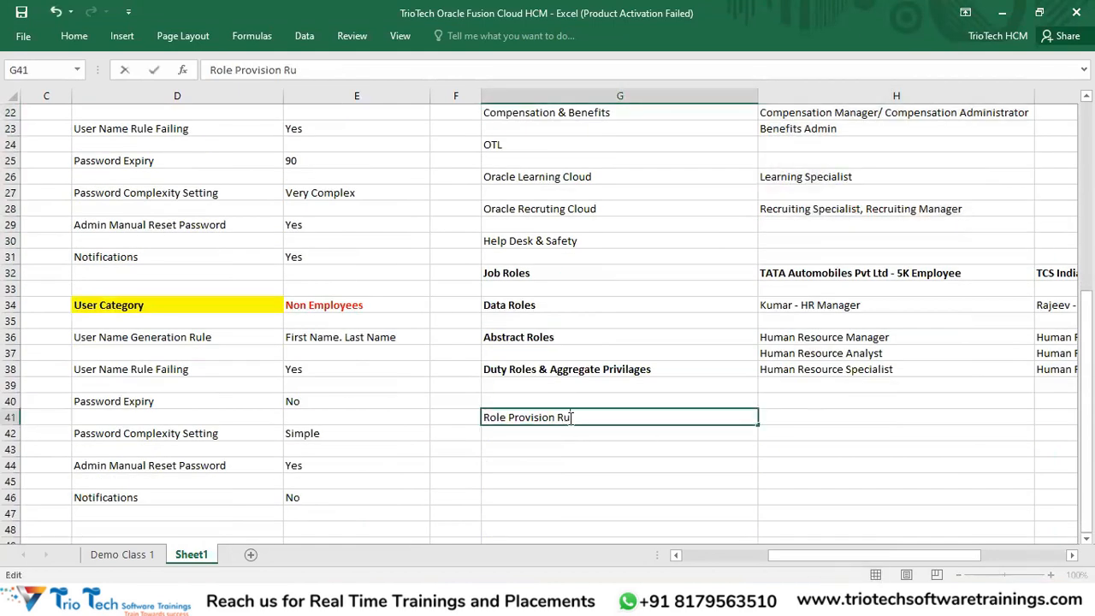
type("le")
key("Return")
key("Return")
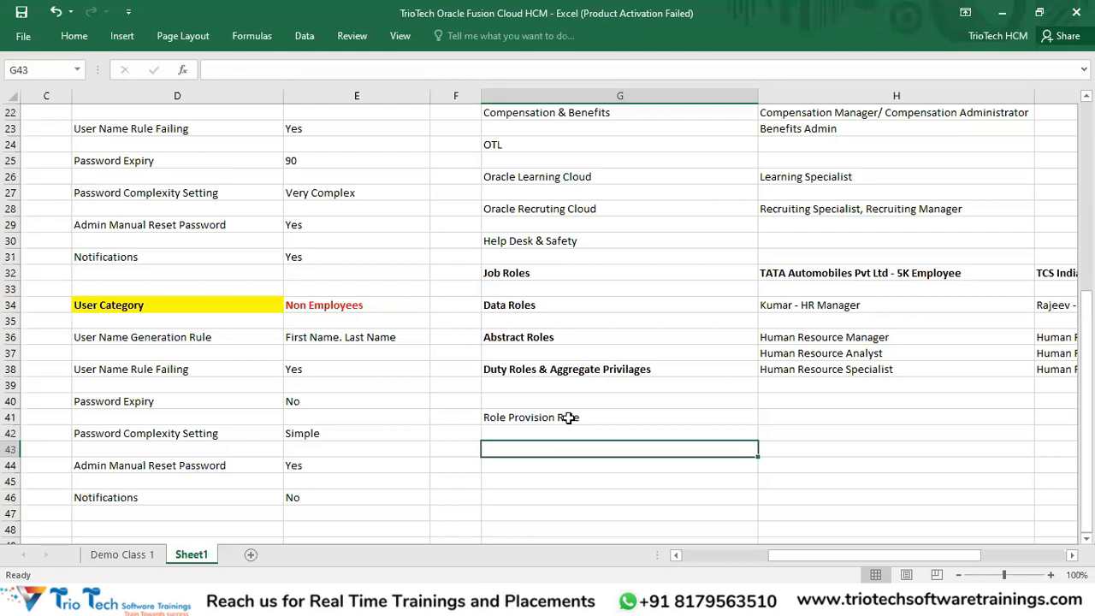
Step: Highlight Role Provision Rule, Employee/ Line Manager, the Automatic Creation notes and column H roles
scroll(569, 417, "up", 7)
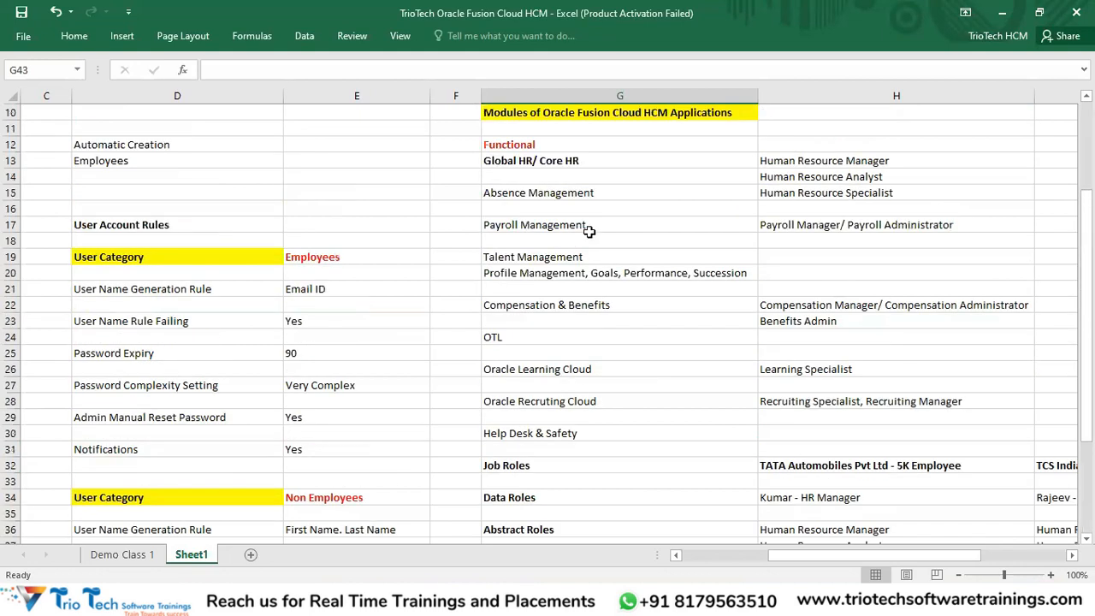
left_click_drag(563, 178, 562, 192)
scroll(632, 249, "down", 8)
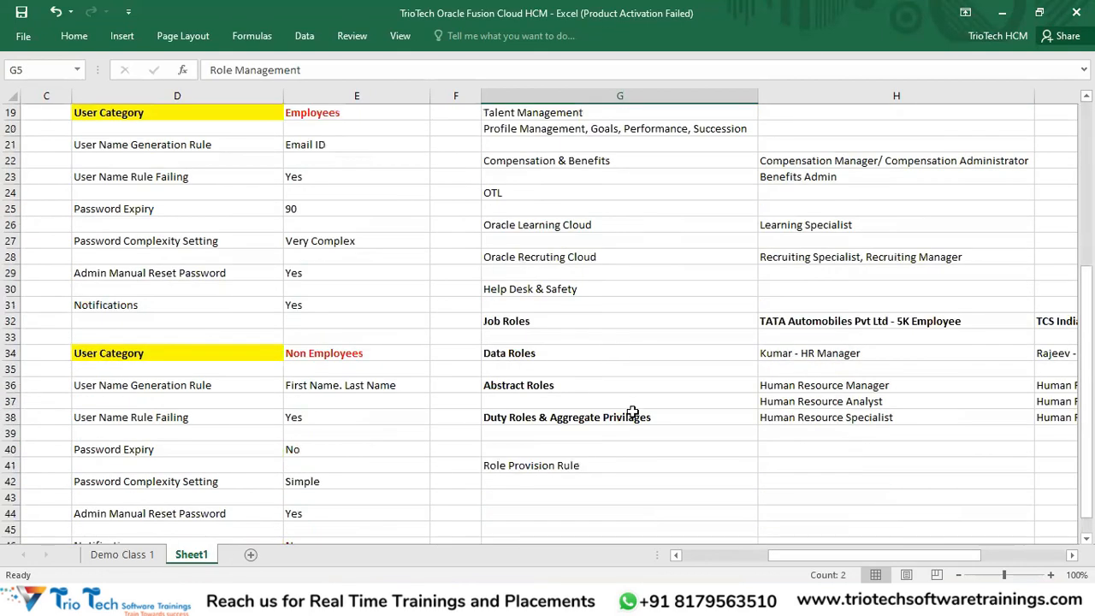
left_click(558, 374)
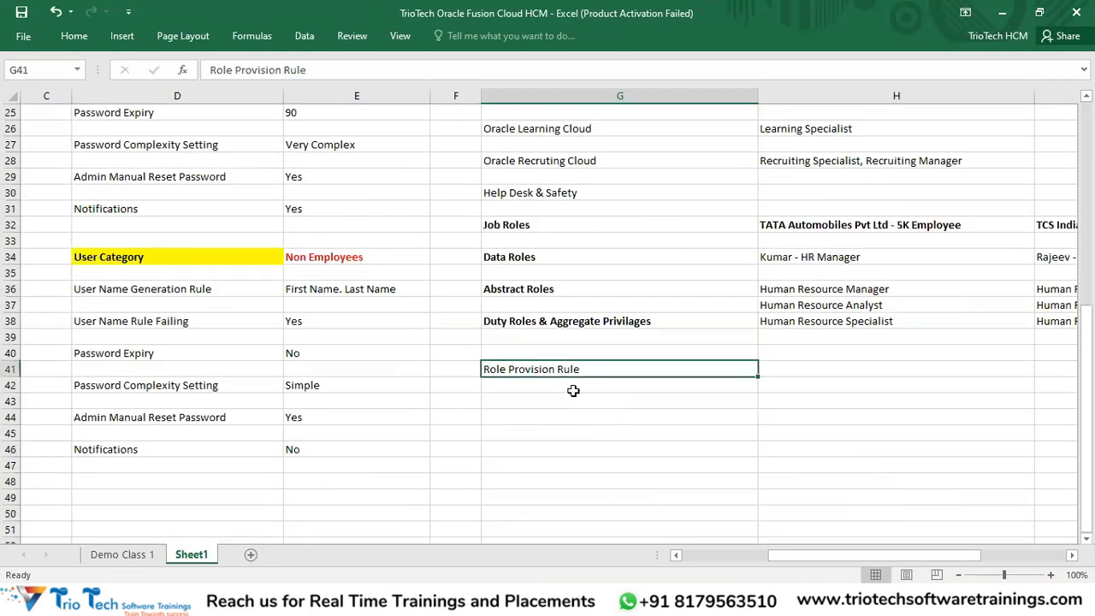
scroll(823, 208, "up", 6)
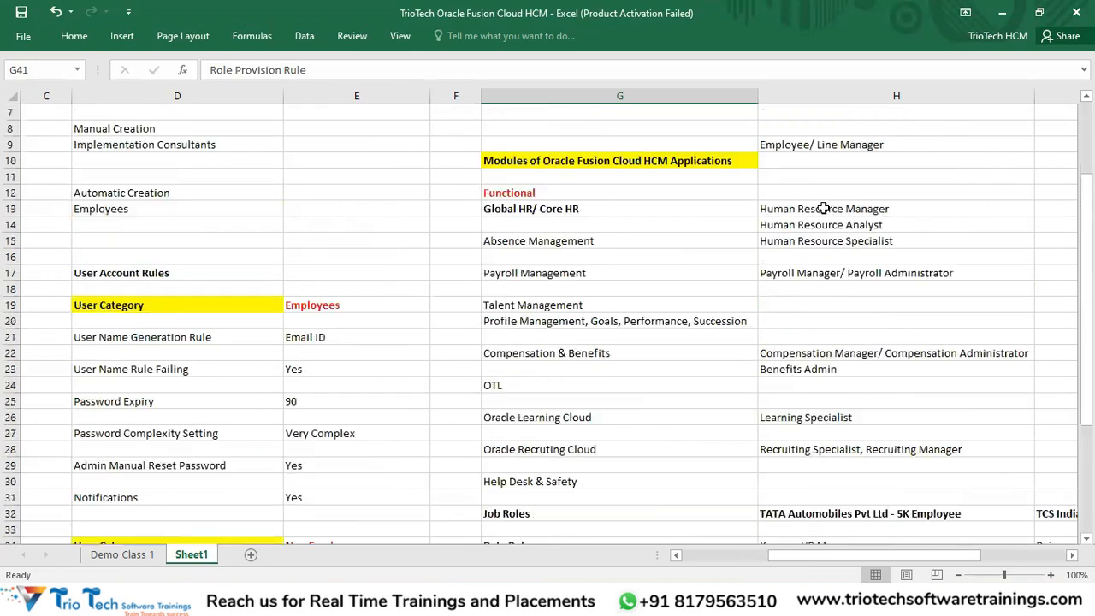
left_click(827, 144)
left_click_drag(156, 178, 156, 227)
left_click_drag(815, 556, 767, 561)
scroll(435, 264, "up", 2)
left_click(374, 291)
left_click_drag(374, 296, 379, 310)
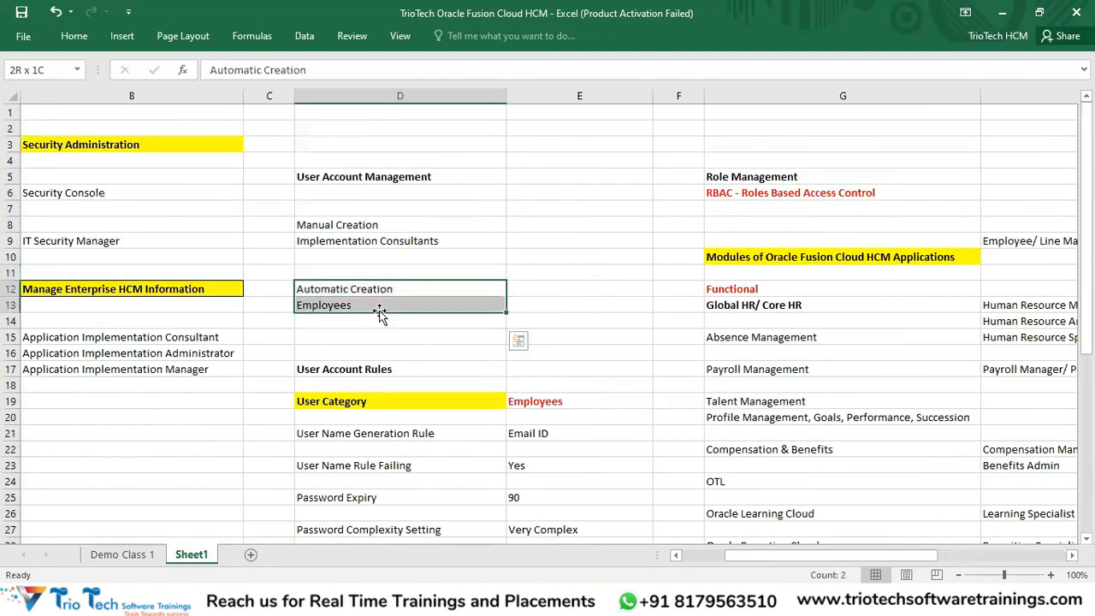
left_click_drag(1038, 204, 1030, 526)
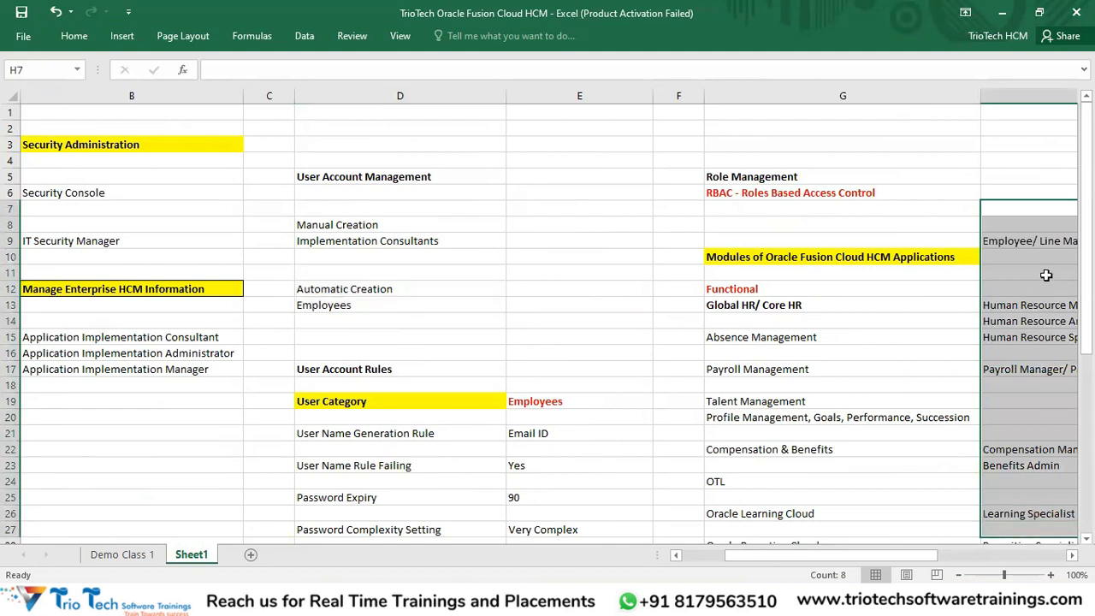
left_click_drag(376, 289, 372, 305)
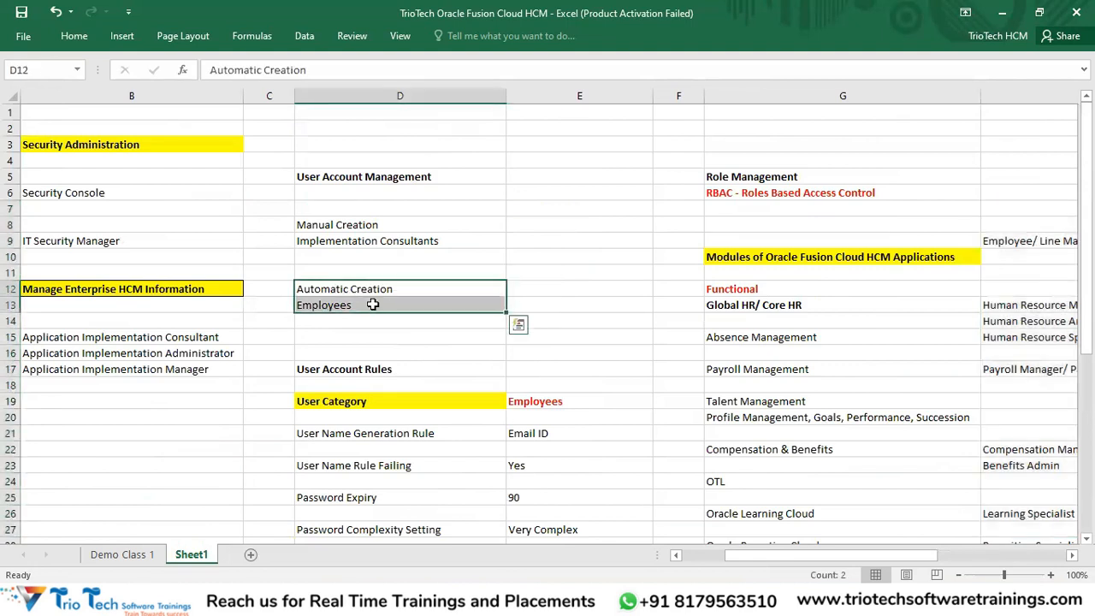
Step: Select G4:H24, the User Account Management notes and the RBAC note, then switch to the Security Console
left_click(782, 161)
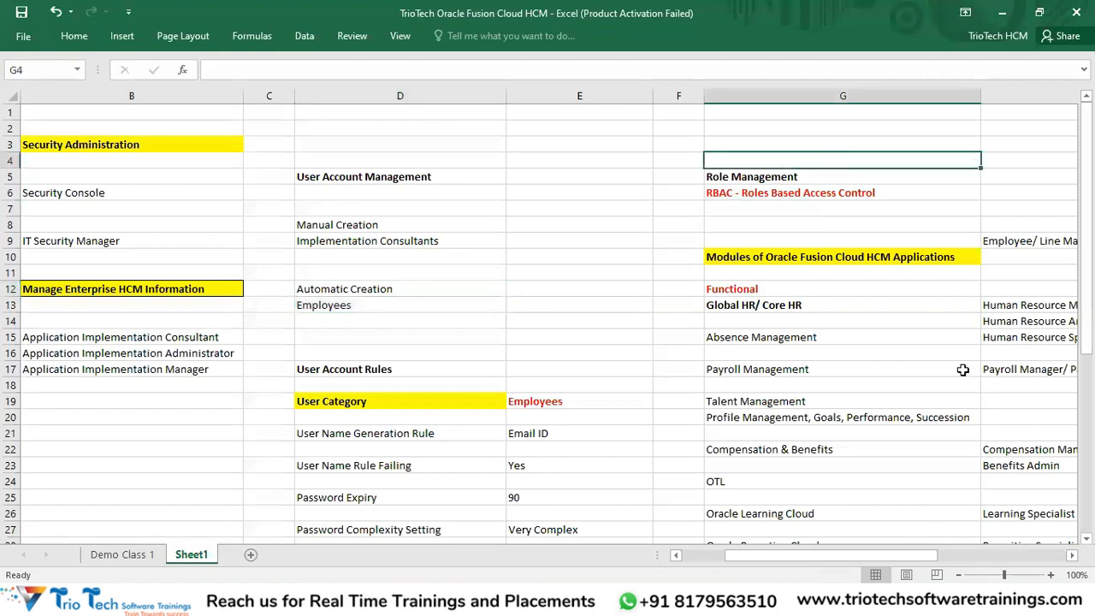
left_click(1010, 479, "shift")
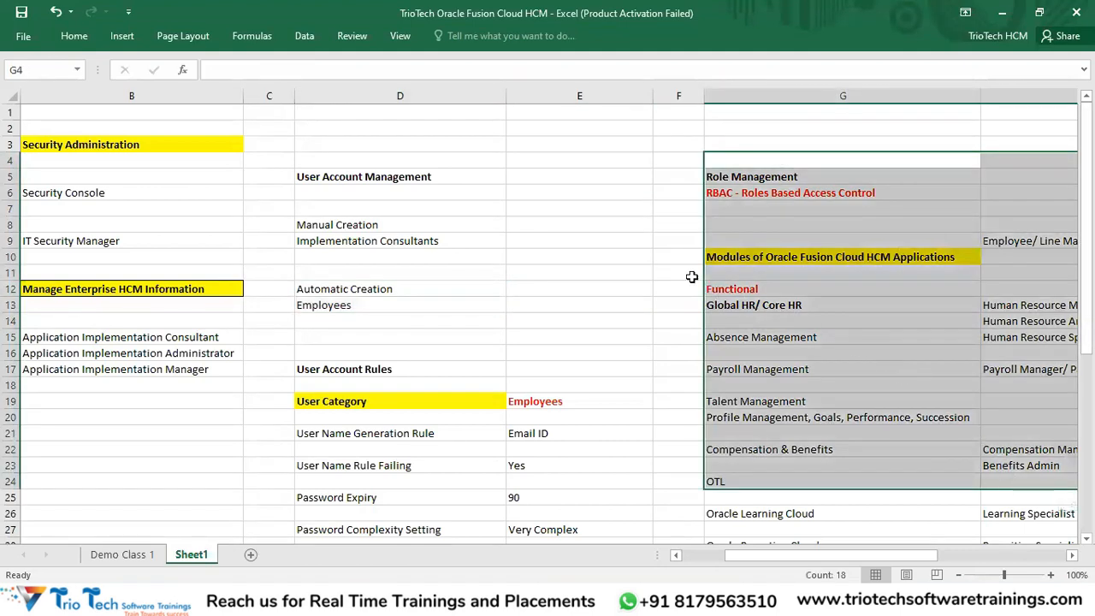
left_click(225, 219)
key("Left")
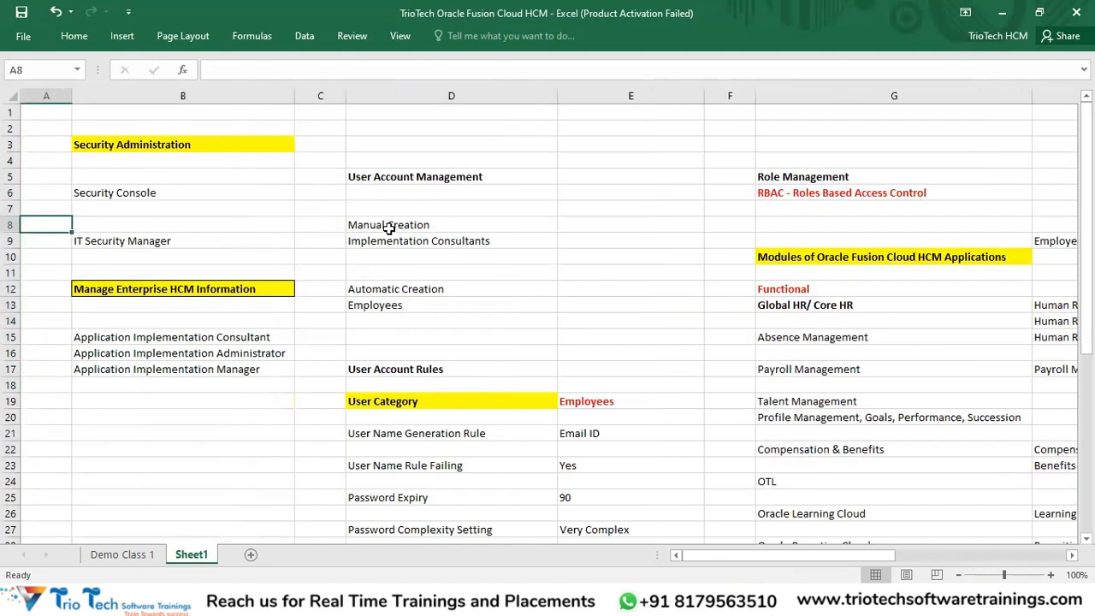
left_click_drag(416, 178, 425, 335)
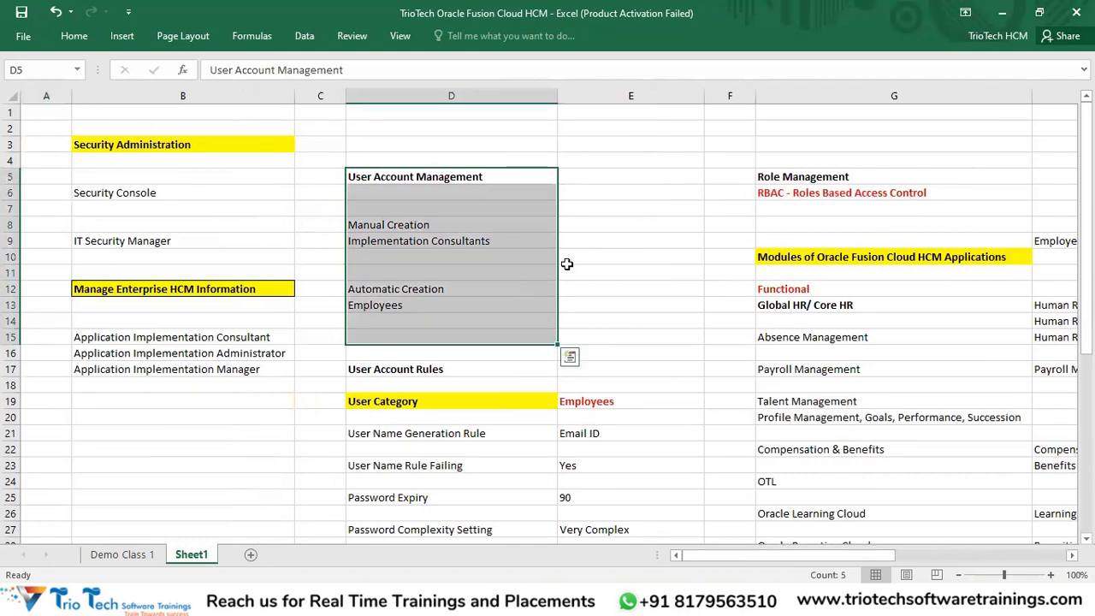
left_click_drag(864, 98, 1030, 156)
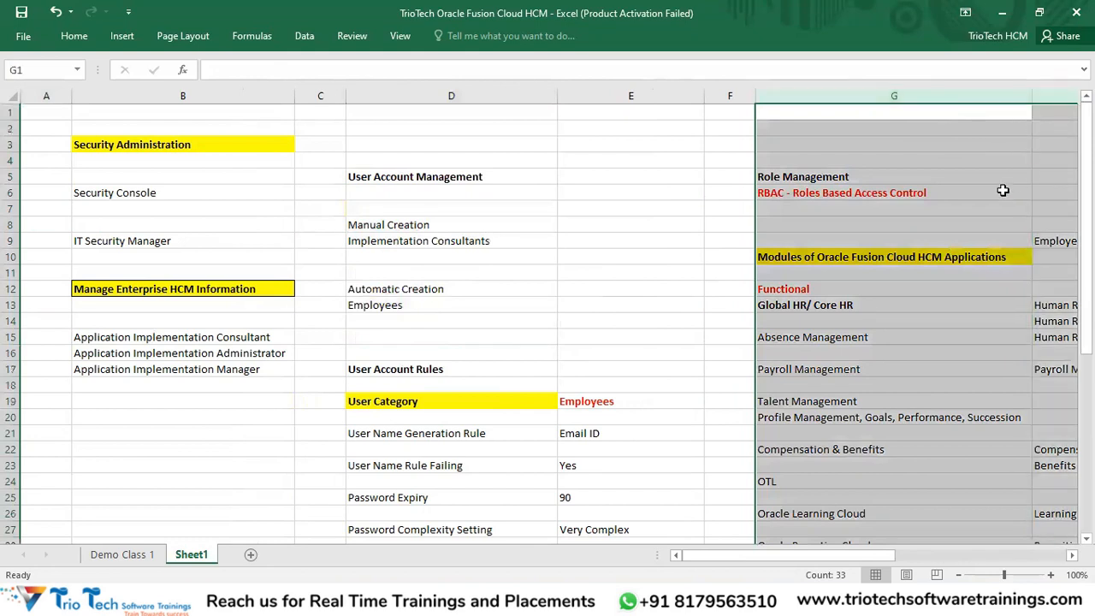
left_click(812, 197)
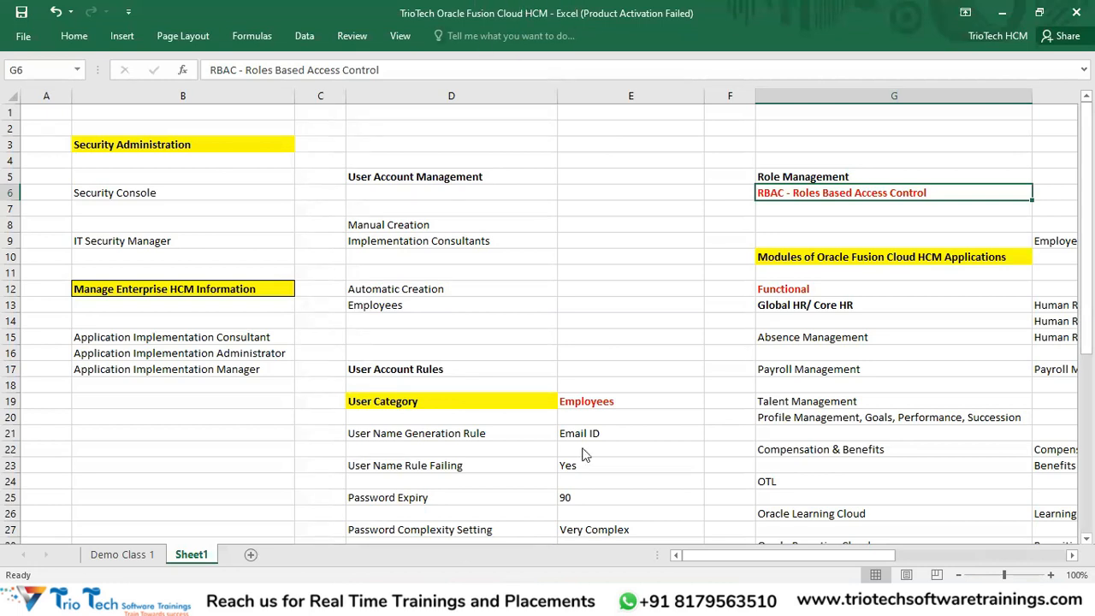
key("alt+Tab")
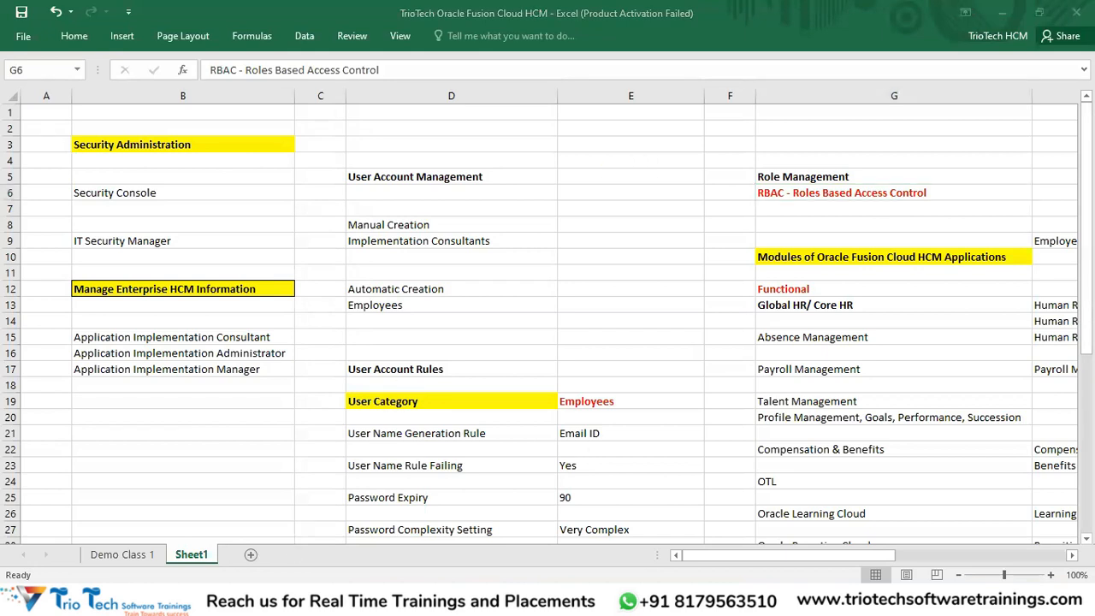
left_click(281, 600)
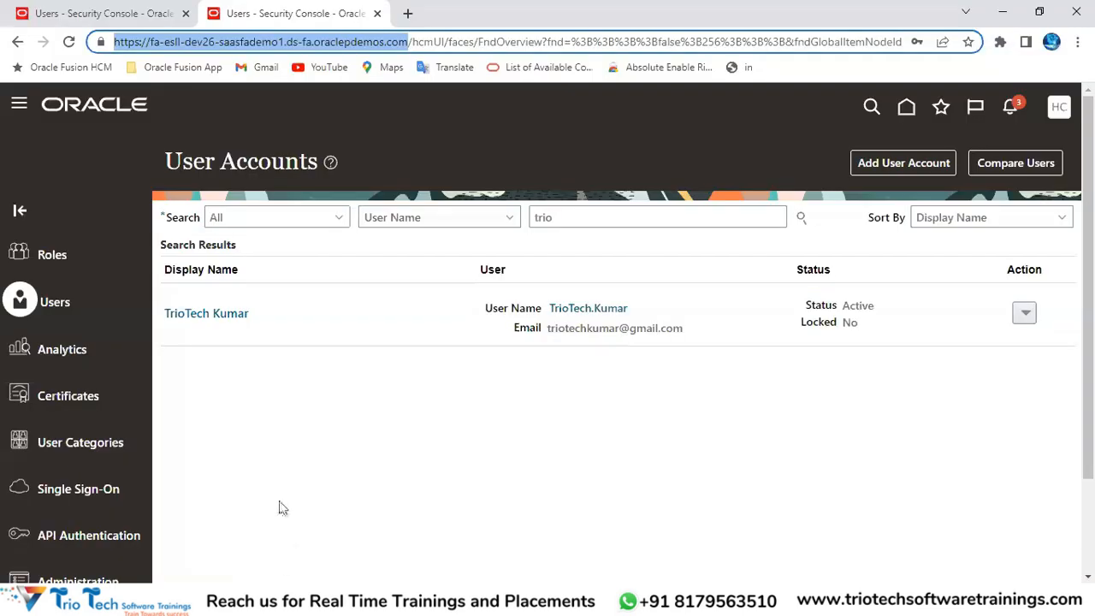
Step: Go to Single Sign-On in the Security Console and highlight its page title
left_click(71, 498)
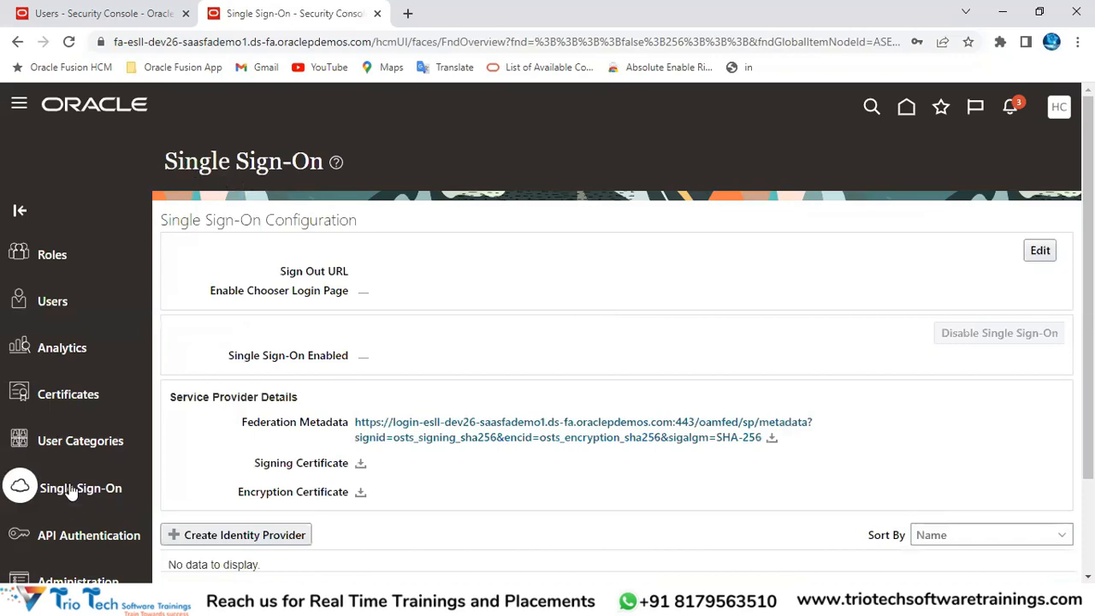
left_click(234, 42)
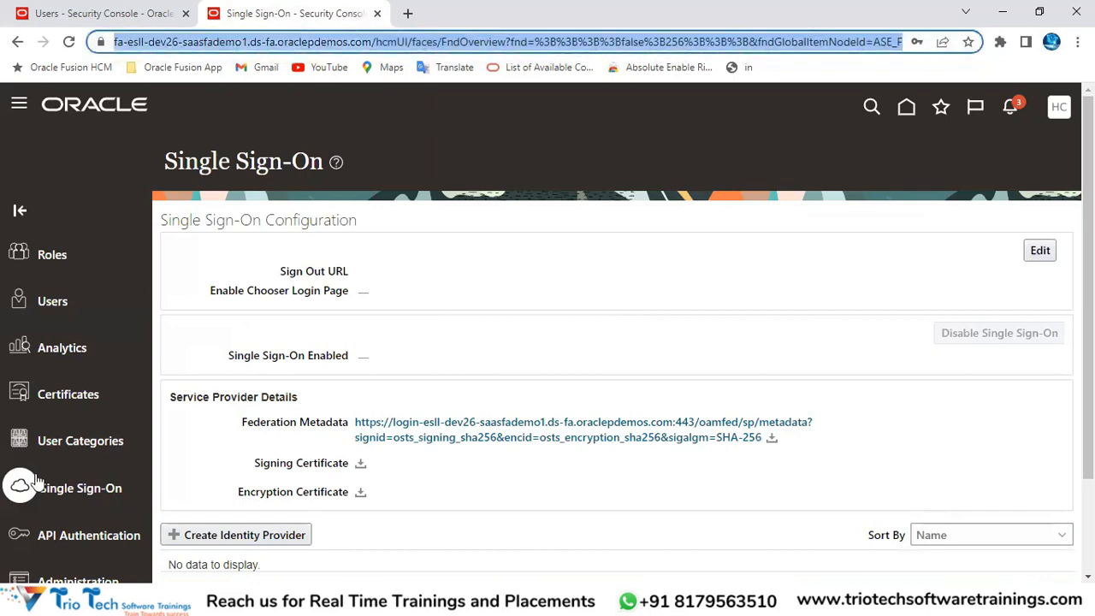
left_click_drag(177, 161, 306, 185)
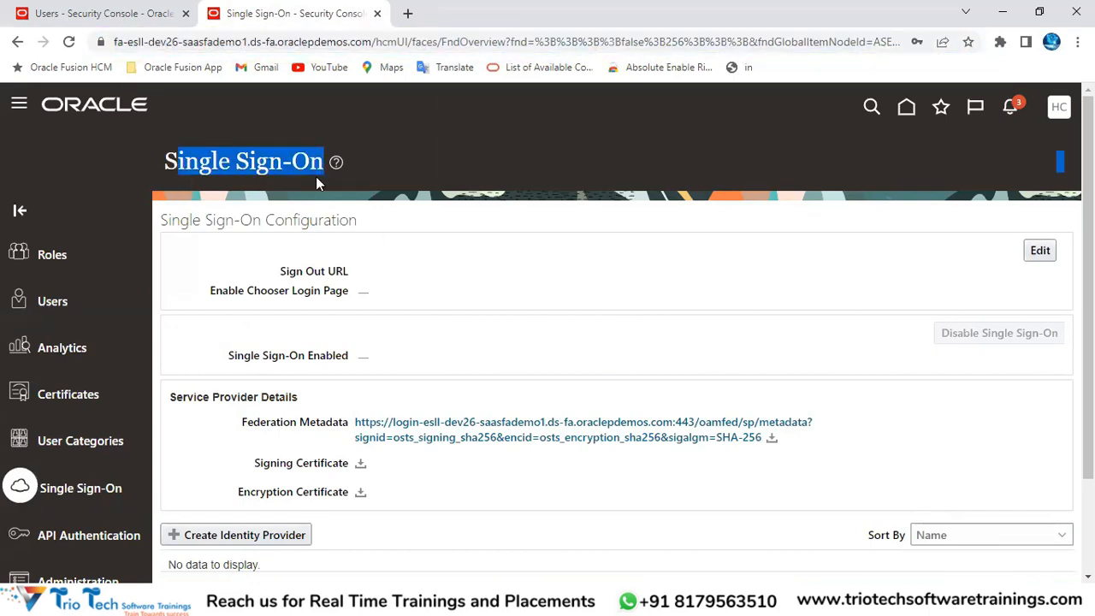
Step: Open Single Sign-On Configuration for editing and view the Sign Out URL field, then cancel and return to Users
left_click(1041, 251)
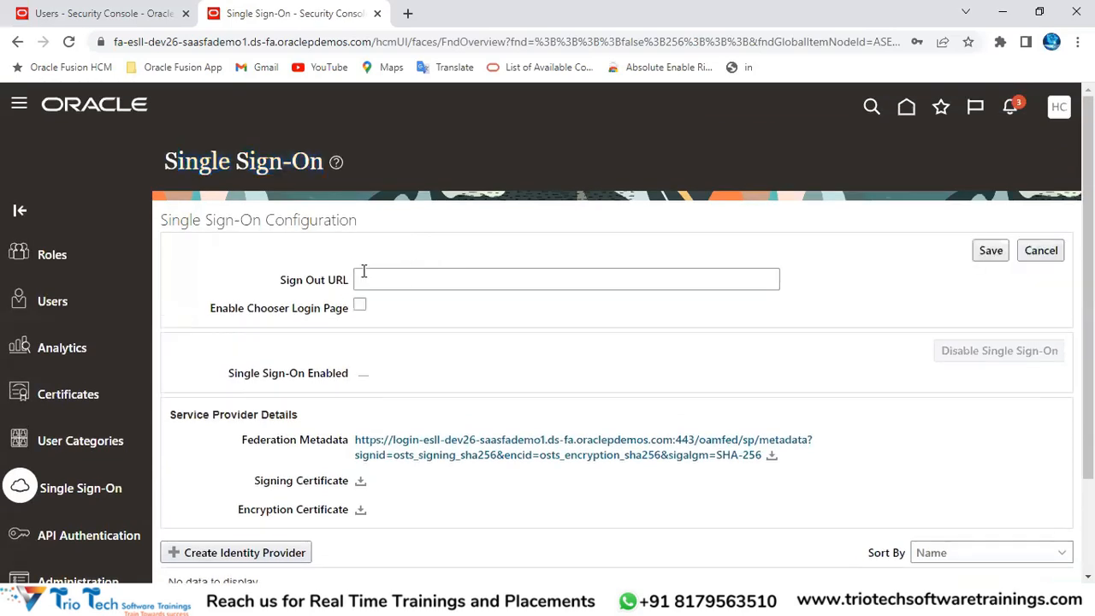
left_click(385, 278)
scroll(467, 306, "down", 1)
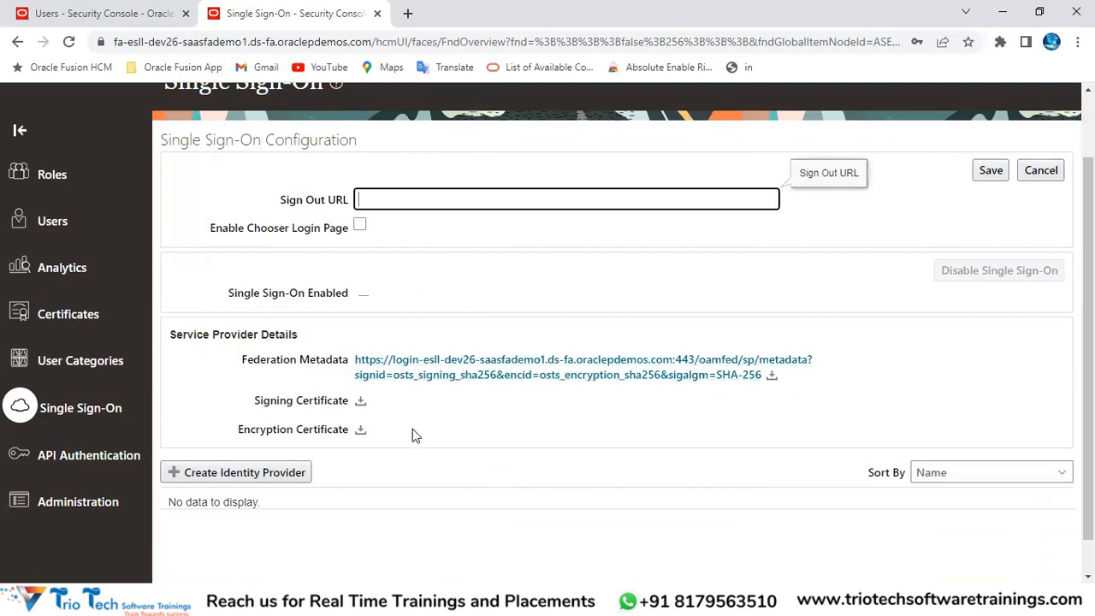
scroll(292, 370, "down", 1)
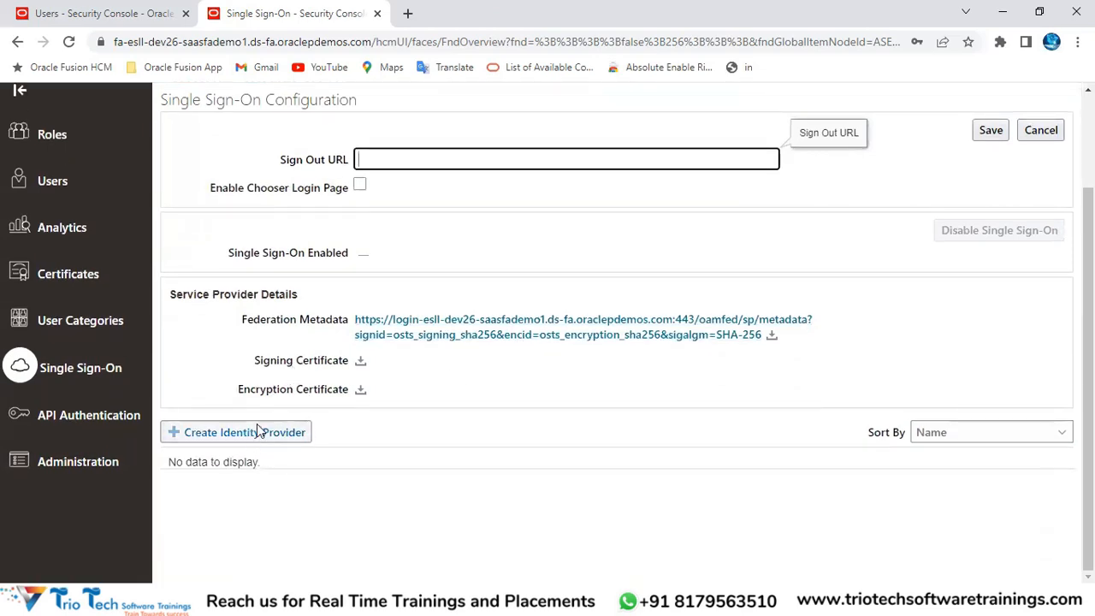
scroll(456, 296, "up", 3)
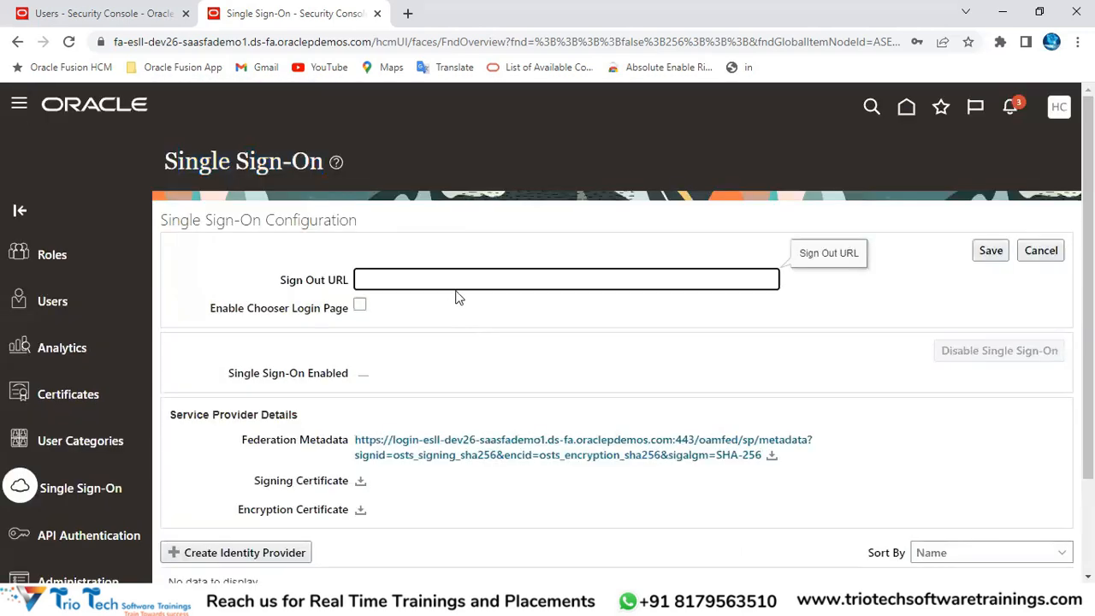
left_click(296, 39)
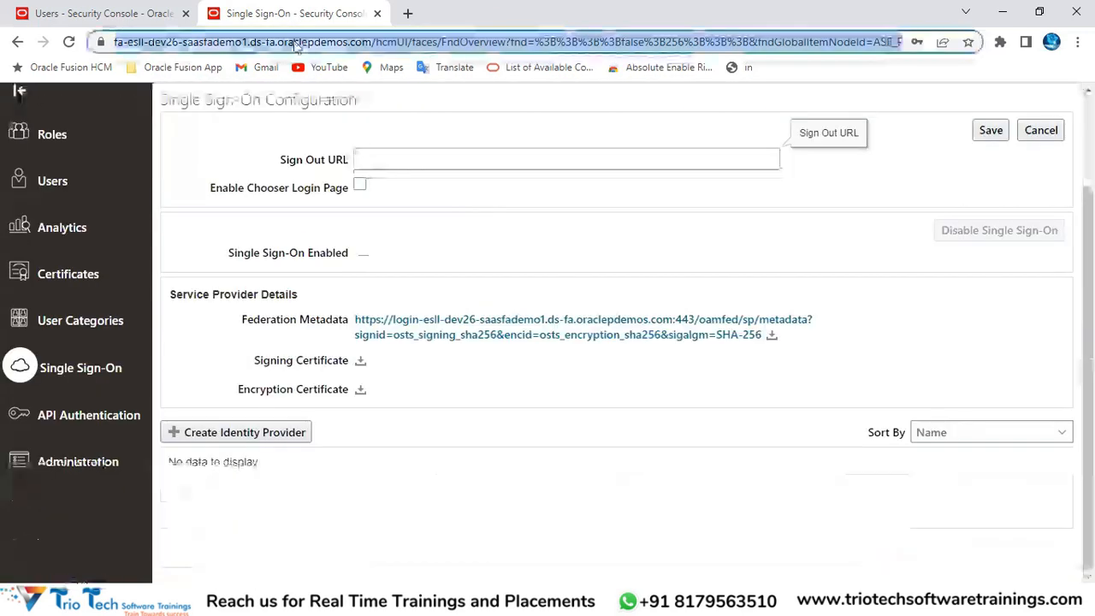
scroll(288, 471, "up", 3)
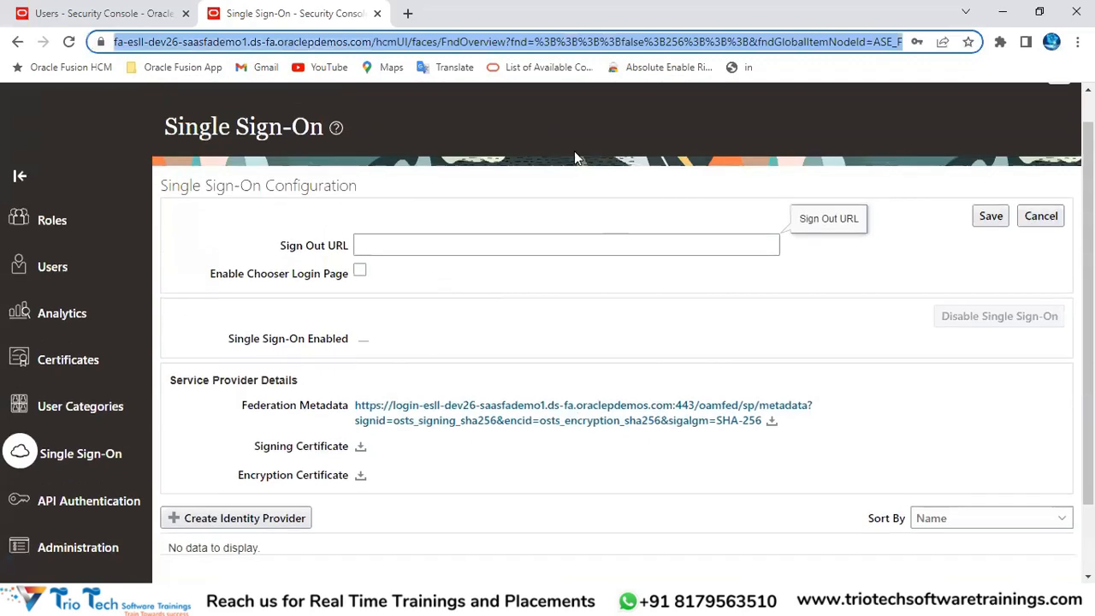
left_click(1041, 251)
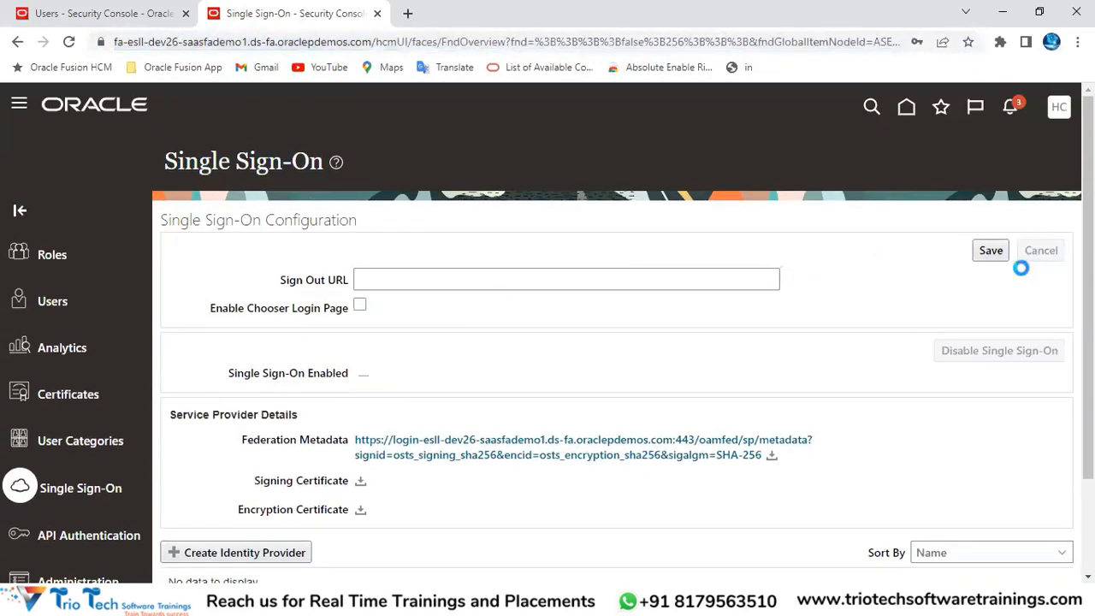
left_click(51, 303)
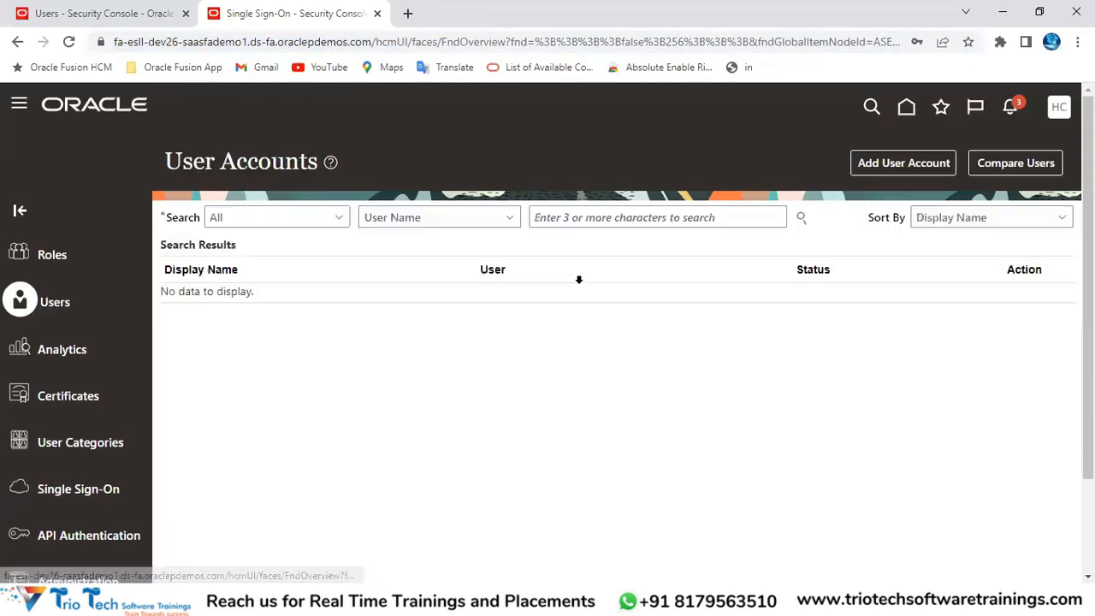